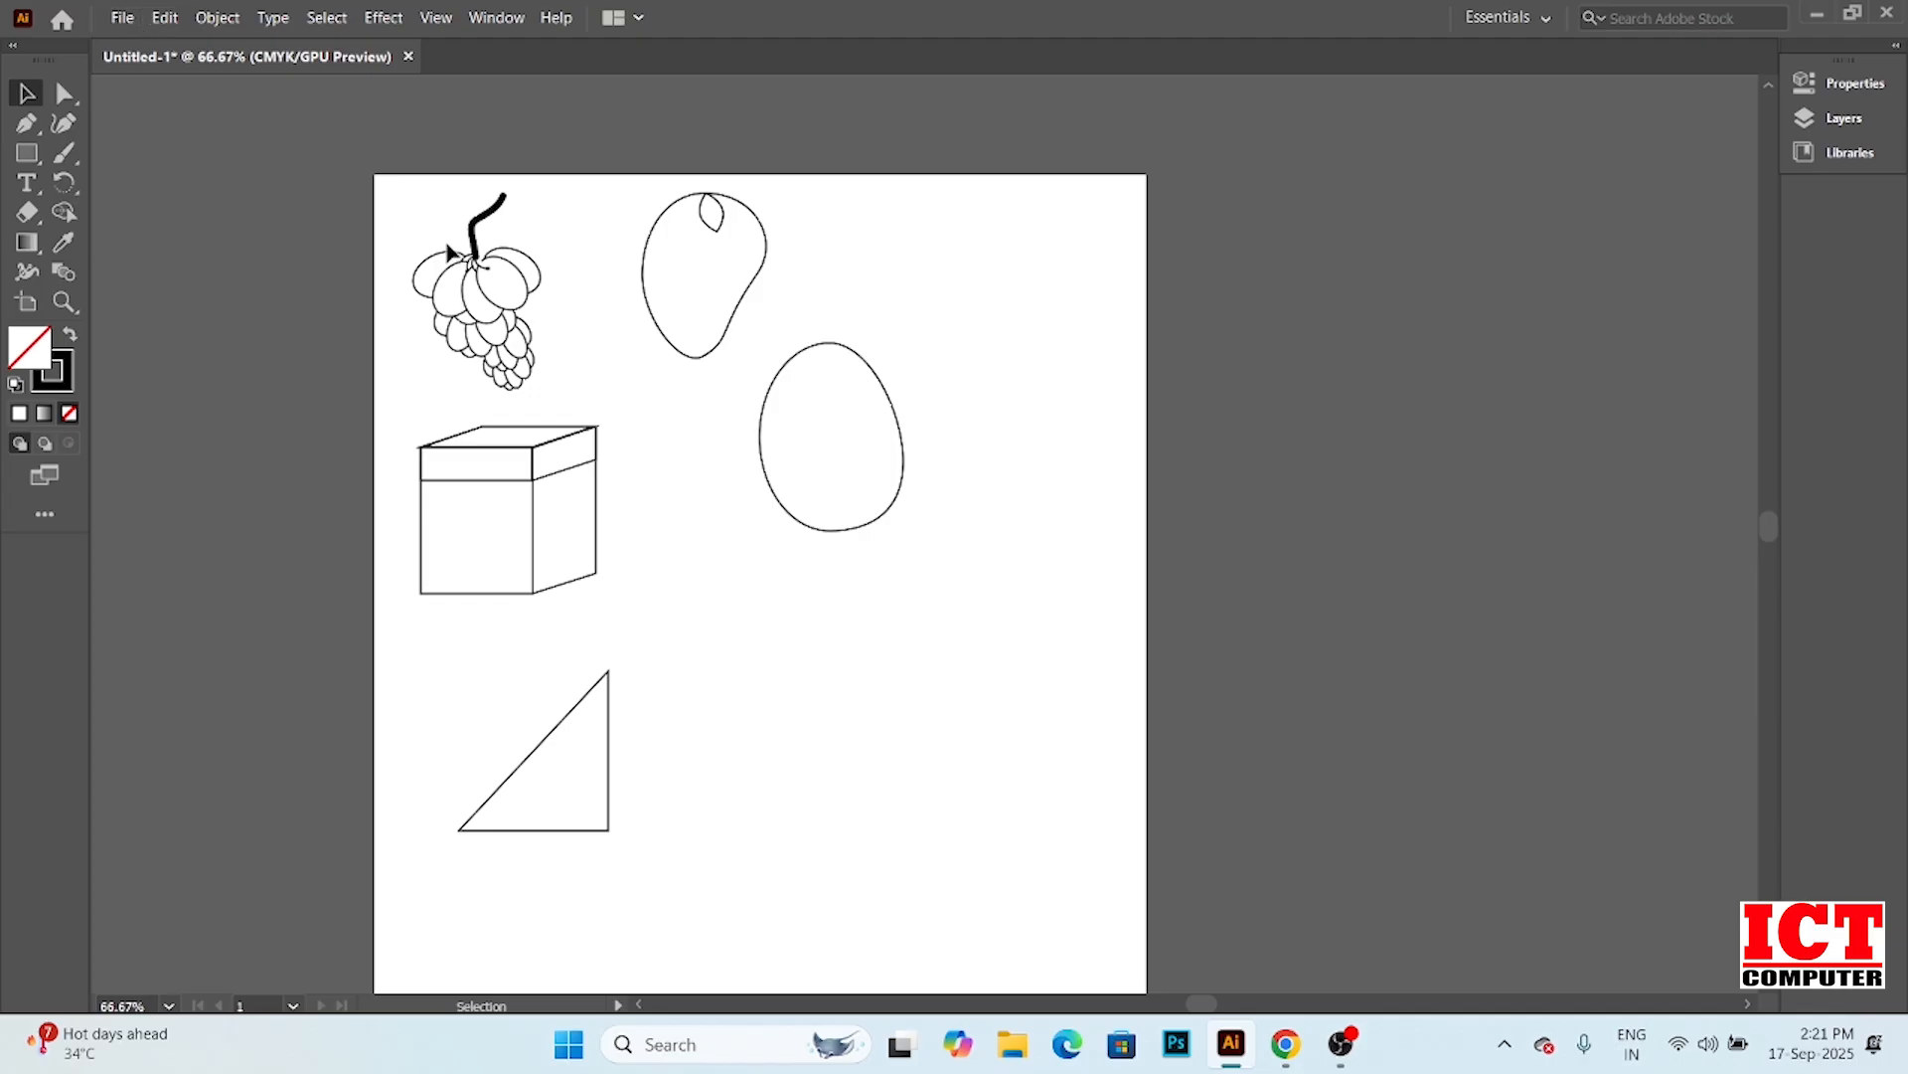
Create a new portrait A4 document, 210 x 297 mm, in CMYK colour from the recent presets
click(123, 20)
click(168, 49)
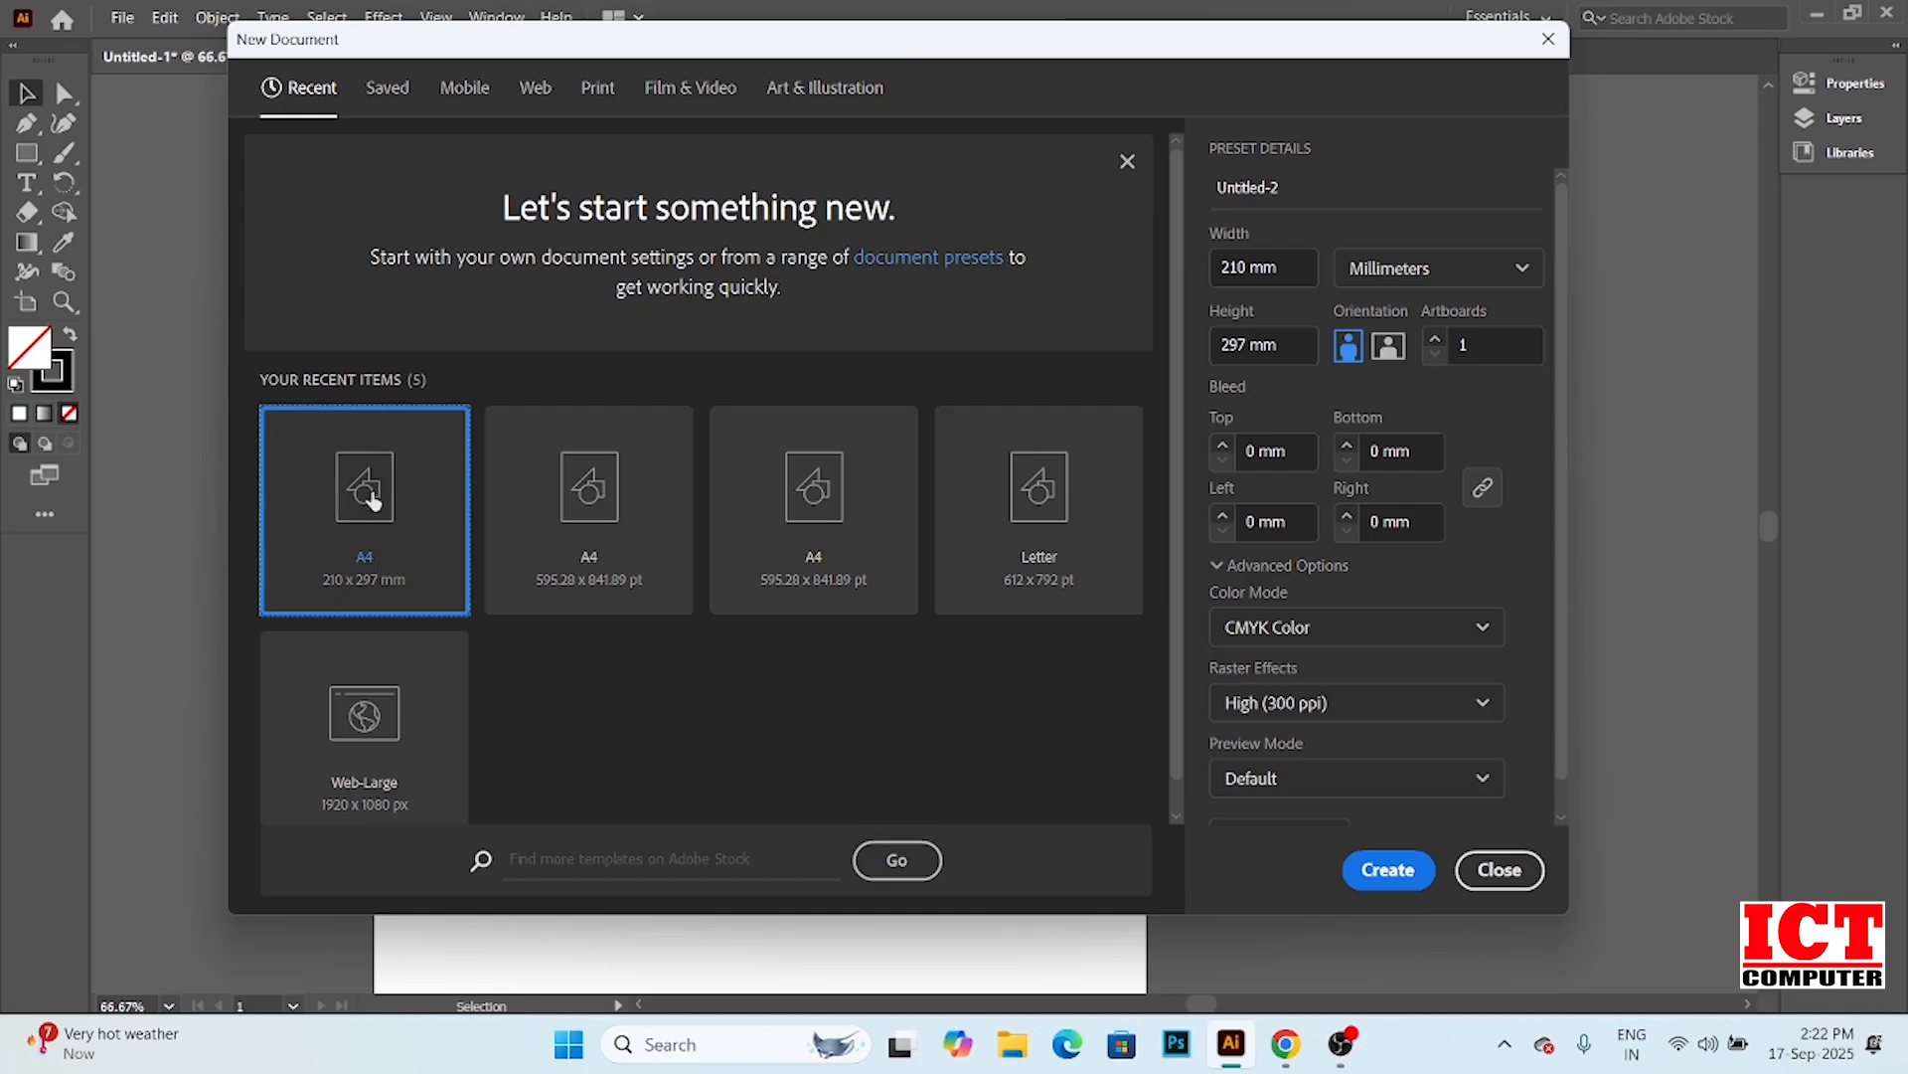
key(Escape)
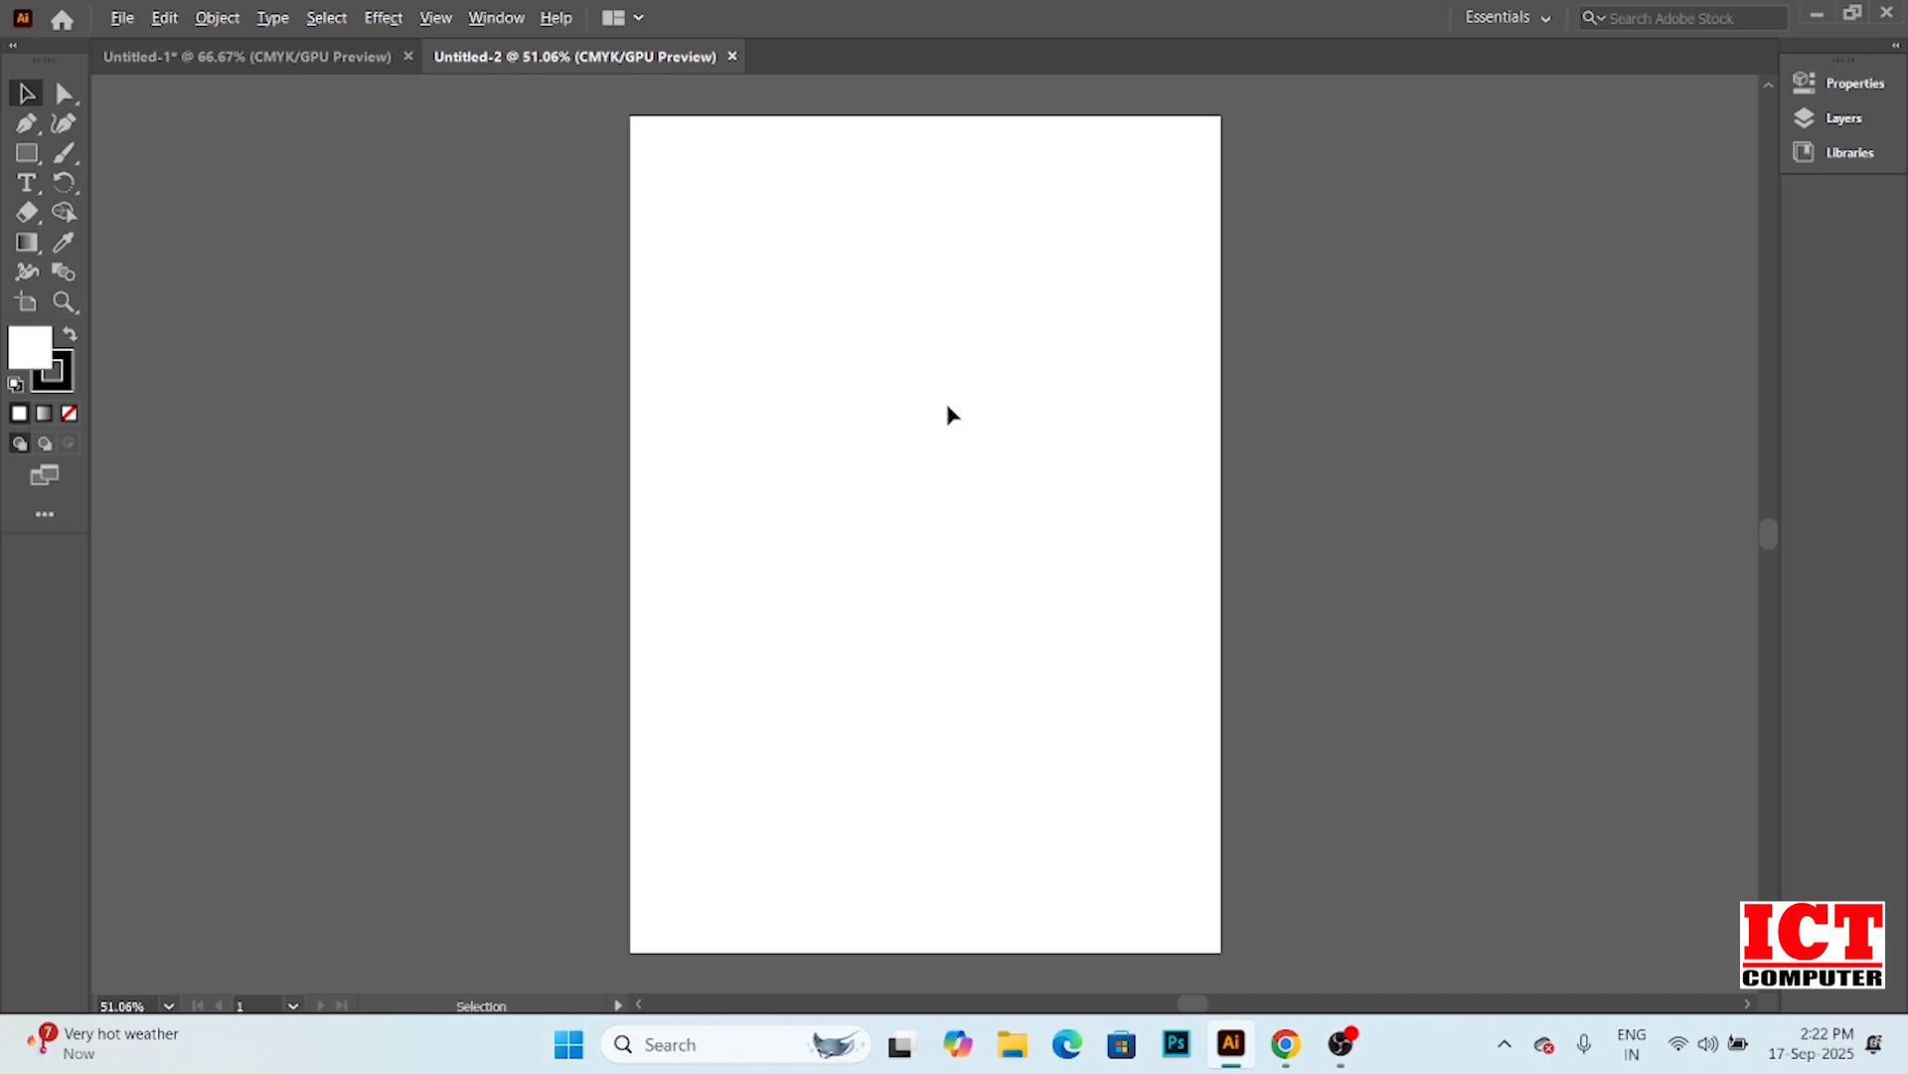
scroll(947, 413, up, 5)
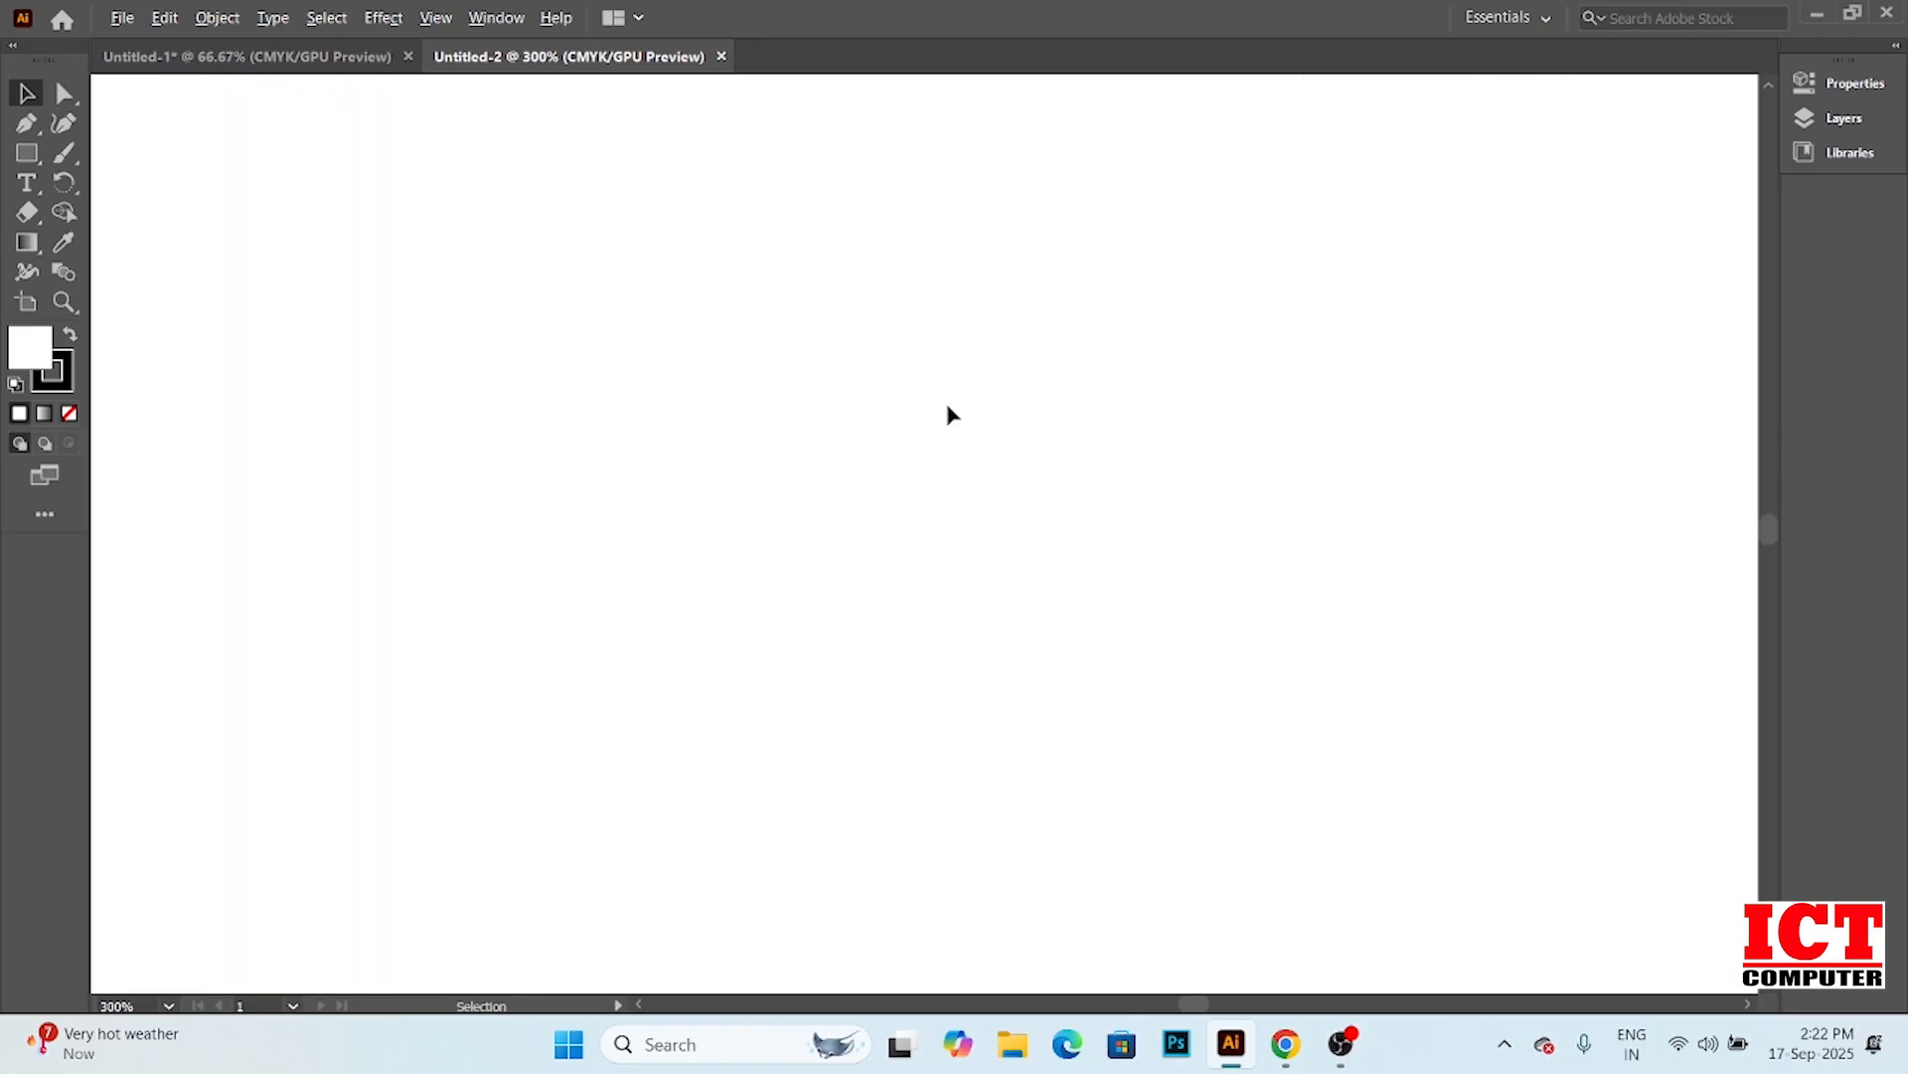
key(ctrl+0)
scroll(947, 413, up, 3)
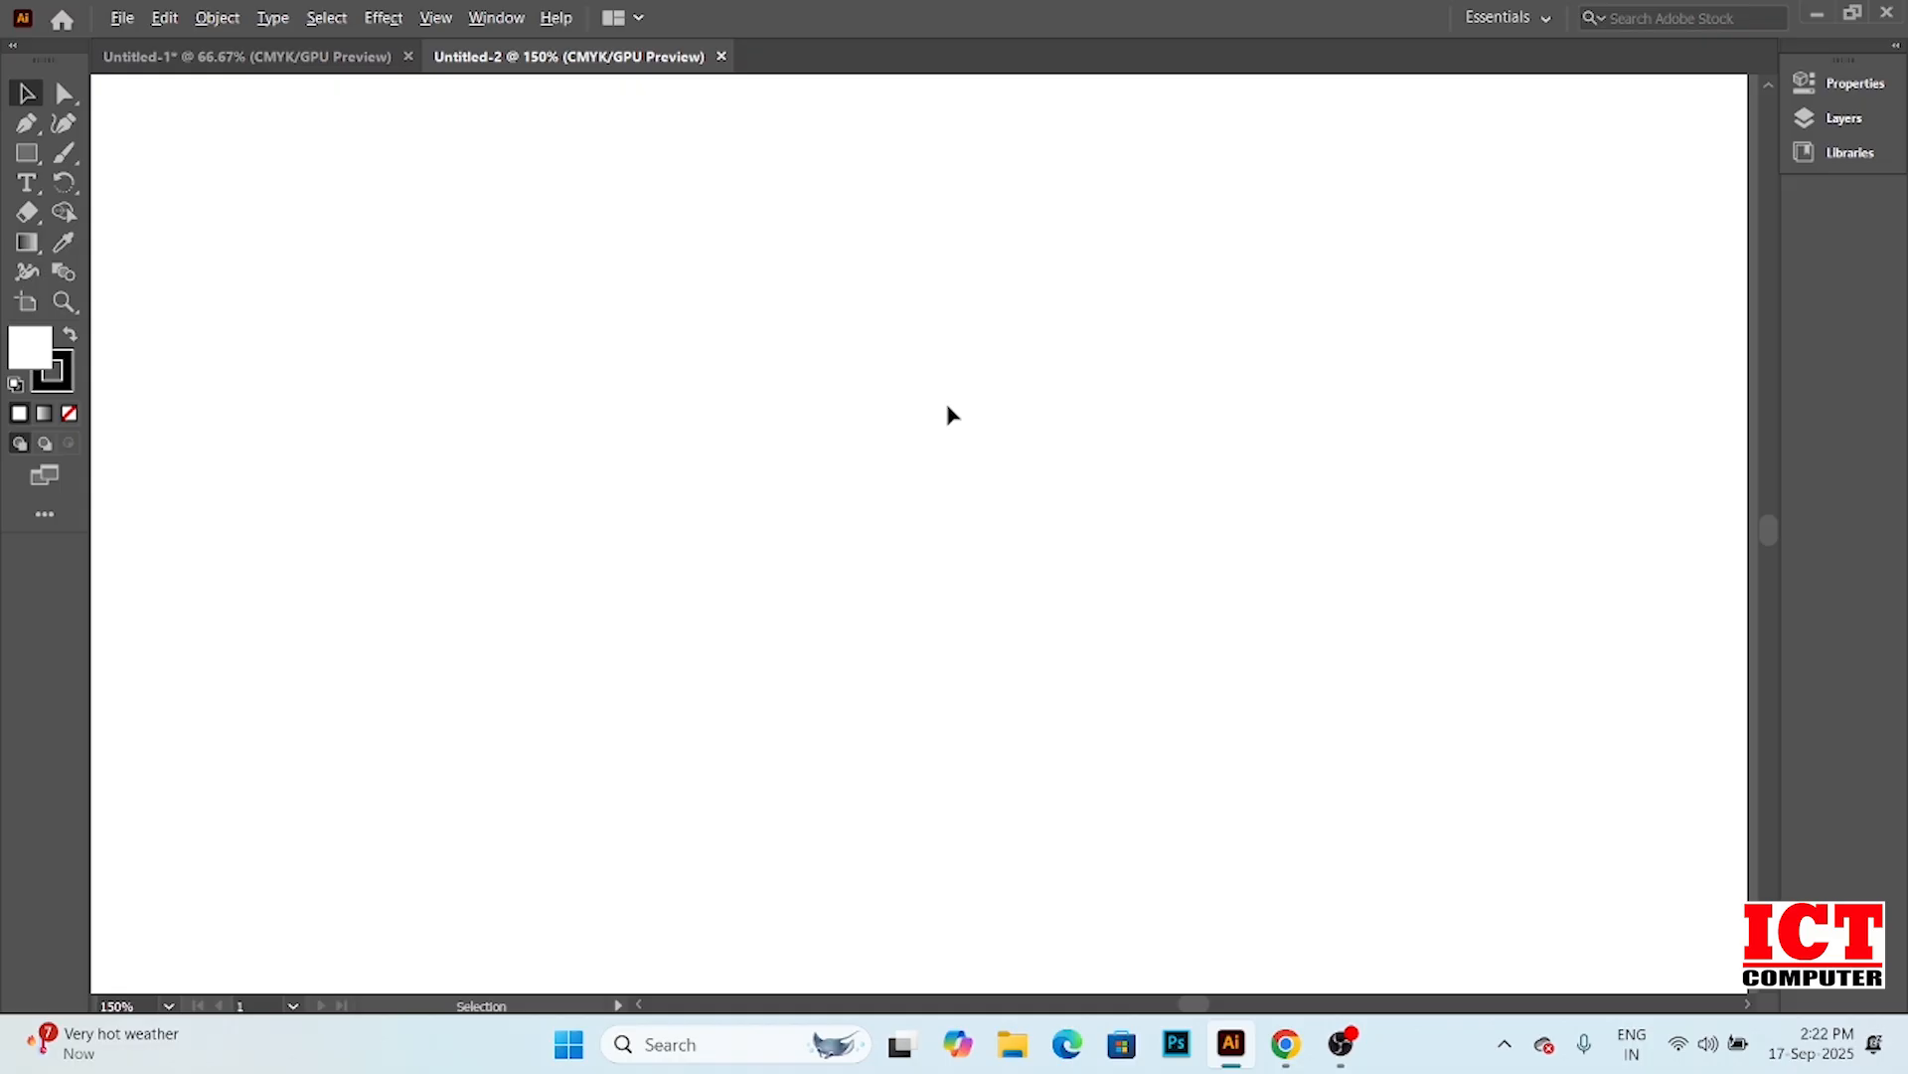
scroll(947, 414, down, 1)
key(alt)
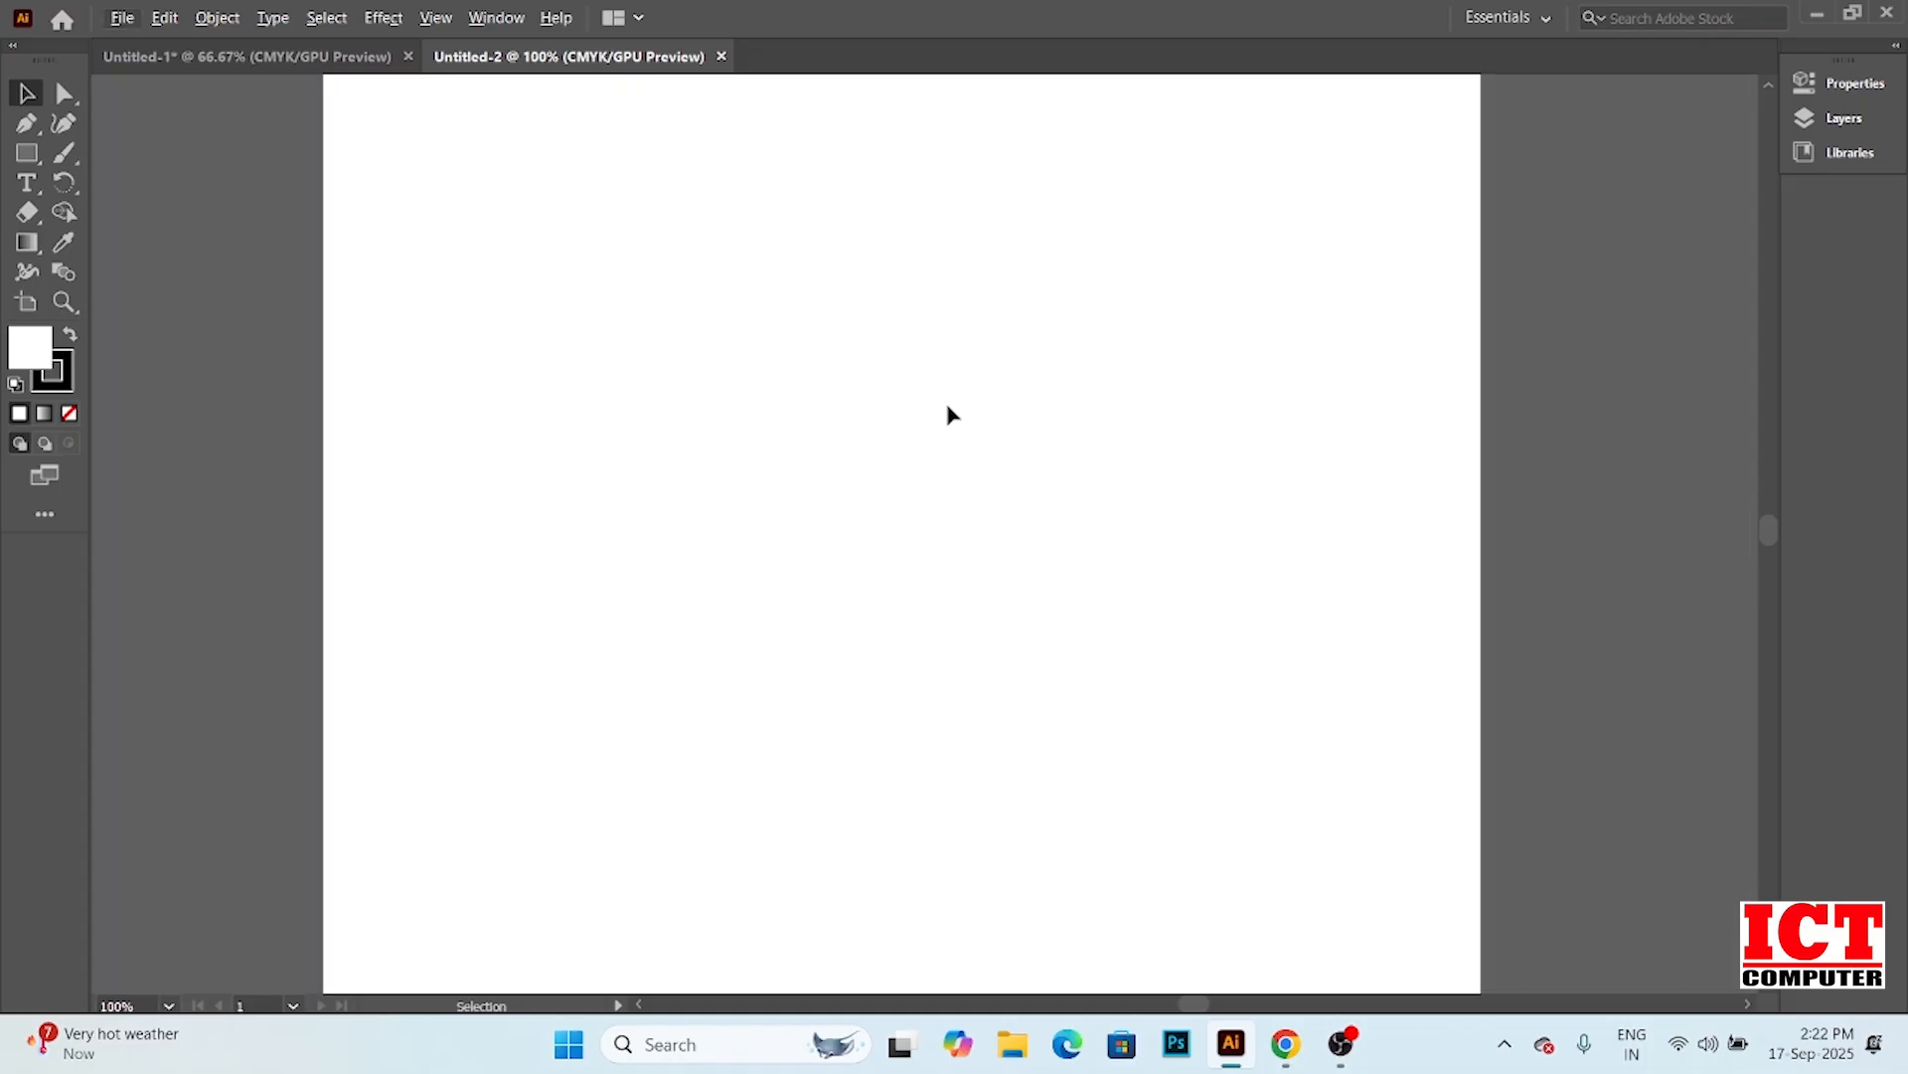
Draw a long horizontal line near the top of the artboard with the Line Segment tool
click(65, 96)
drag(40, 169, 104, 268)
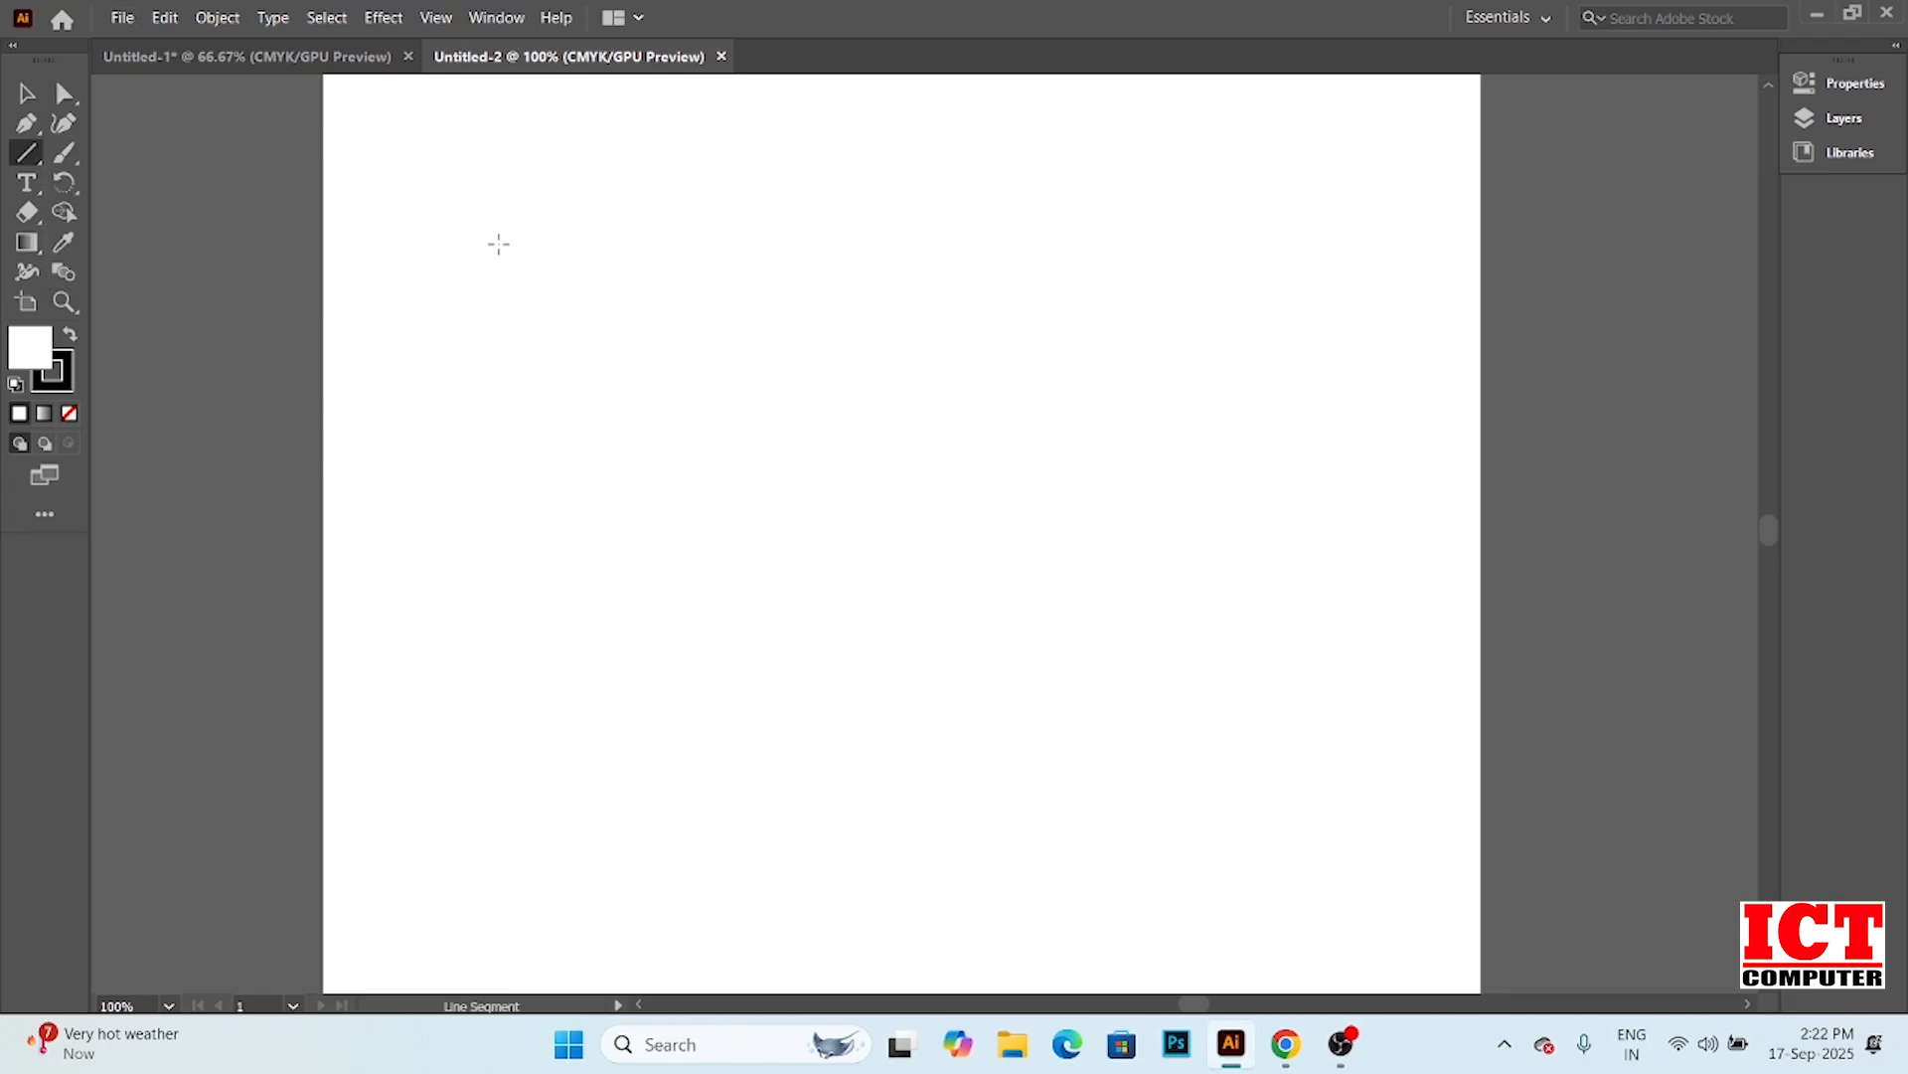
drag(510, 258, 1058, 260)
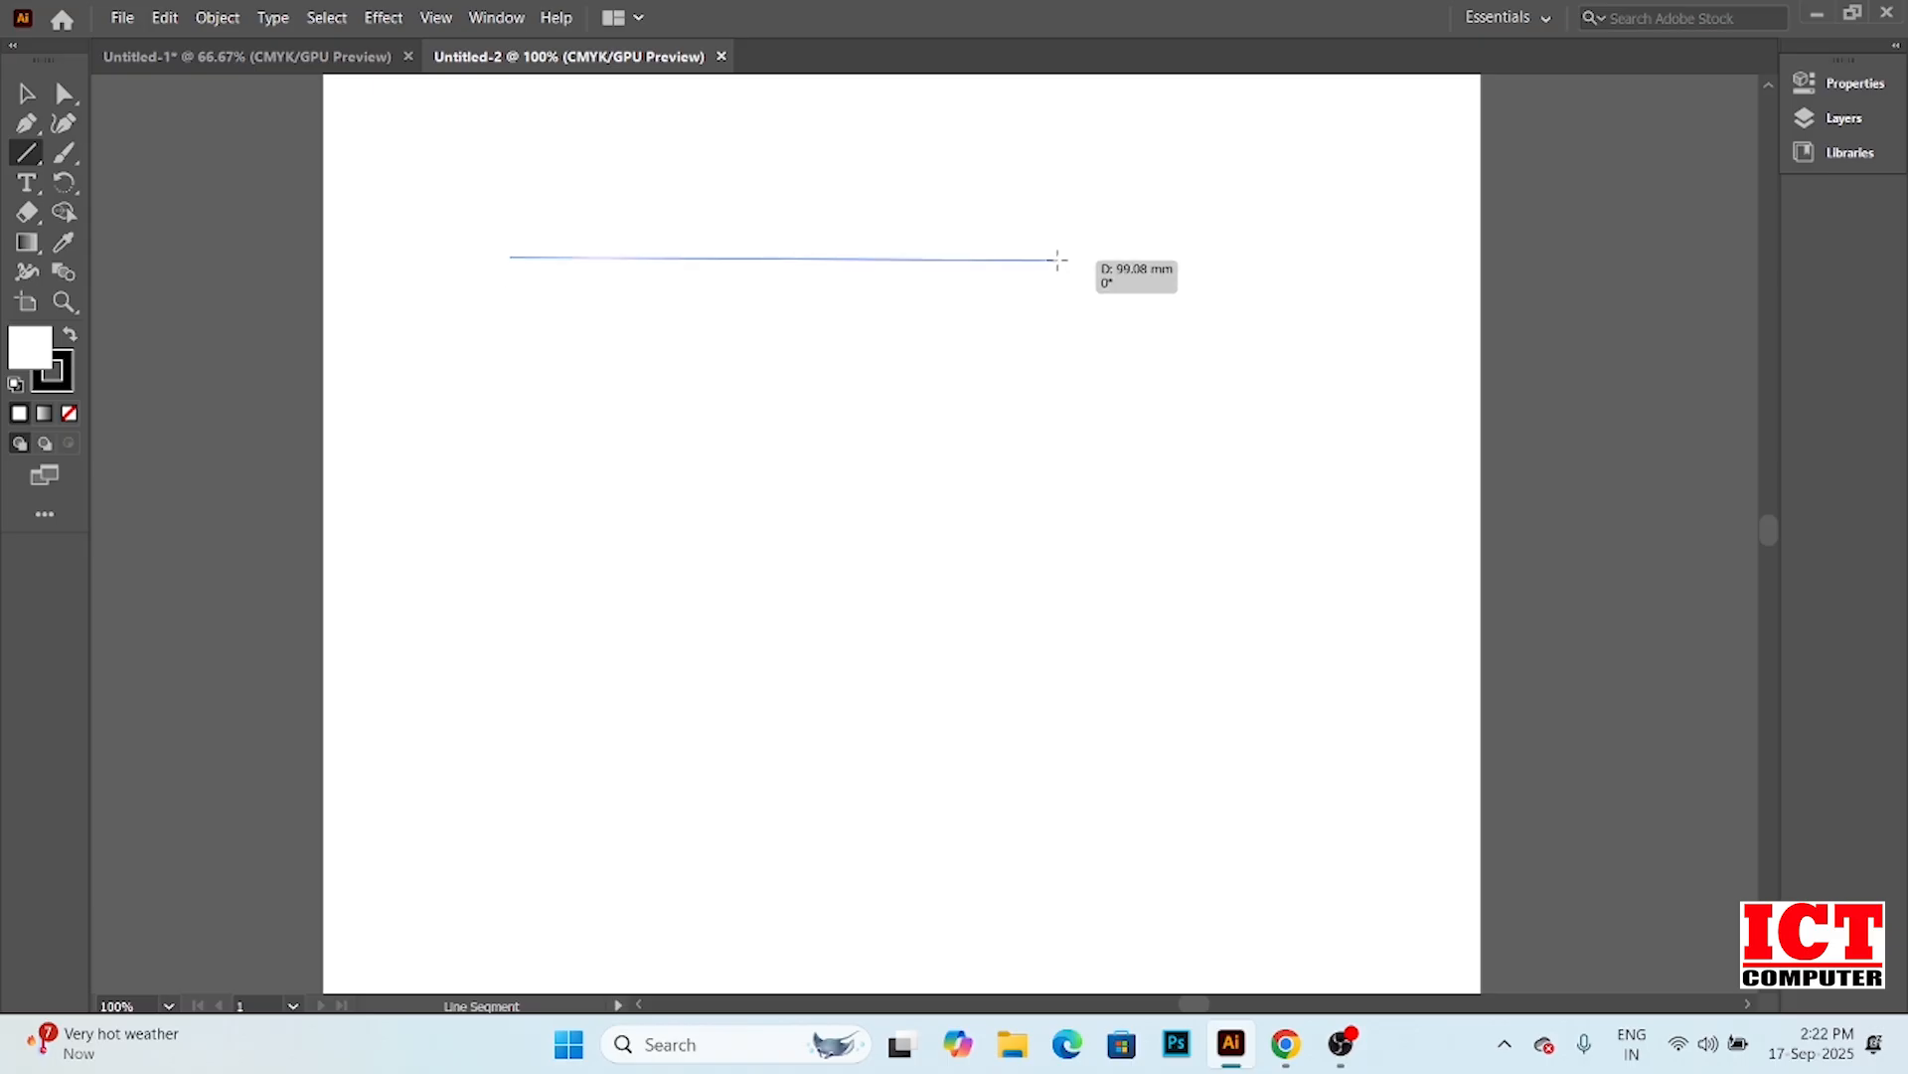
drag(1058, 259, 1201, 261)
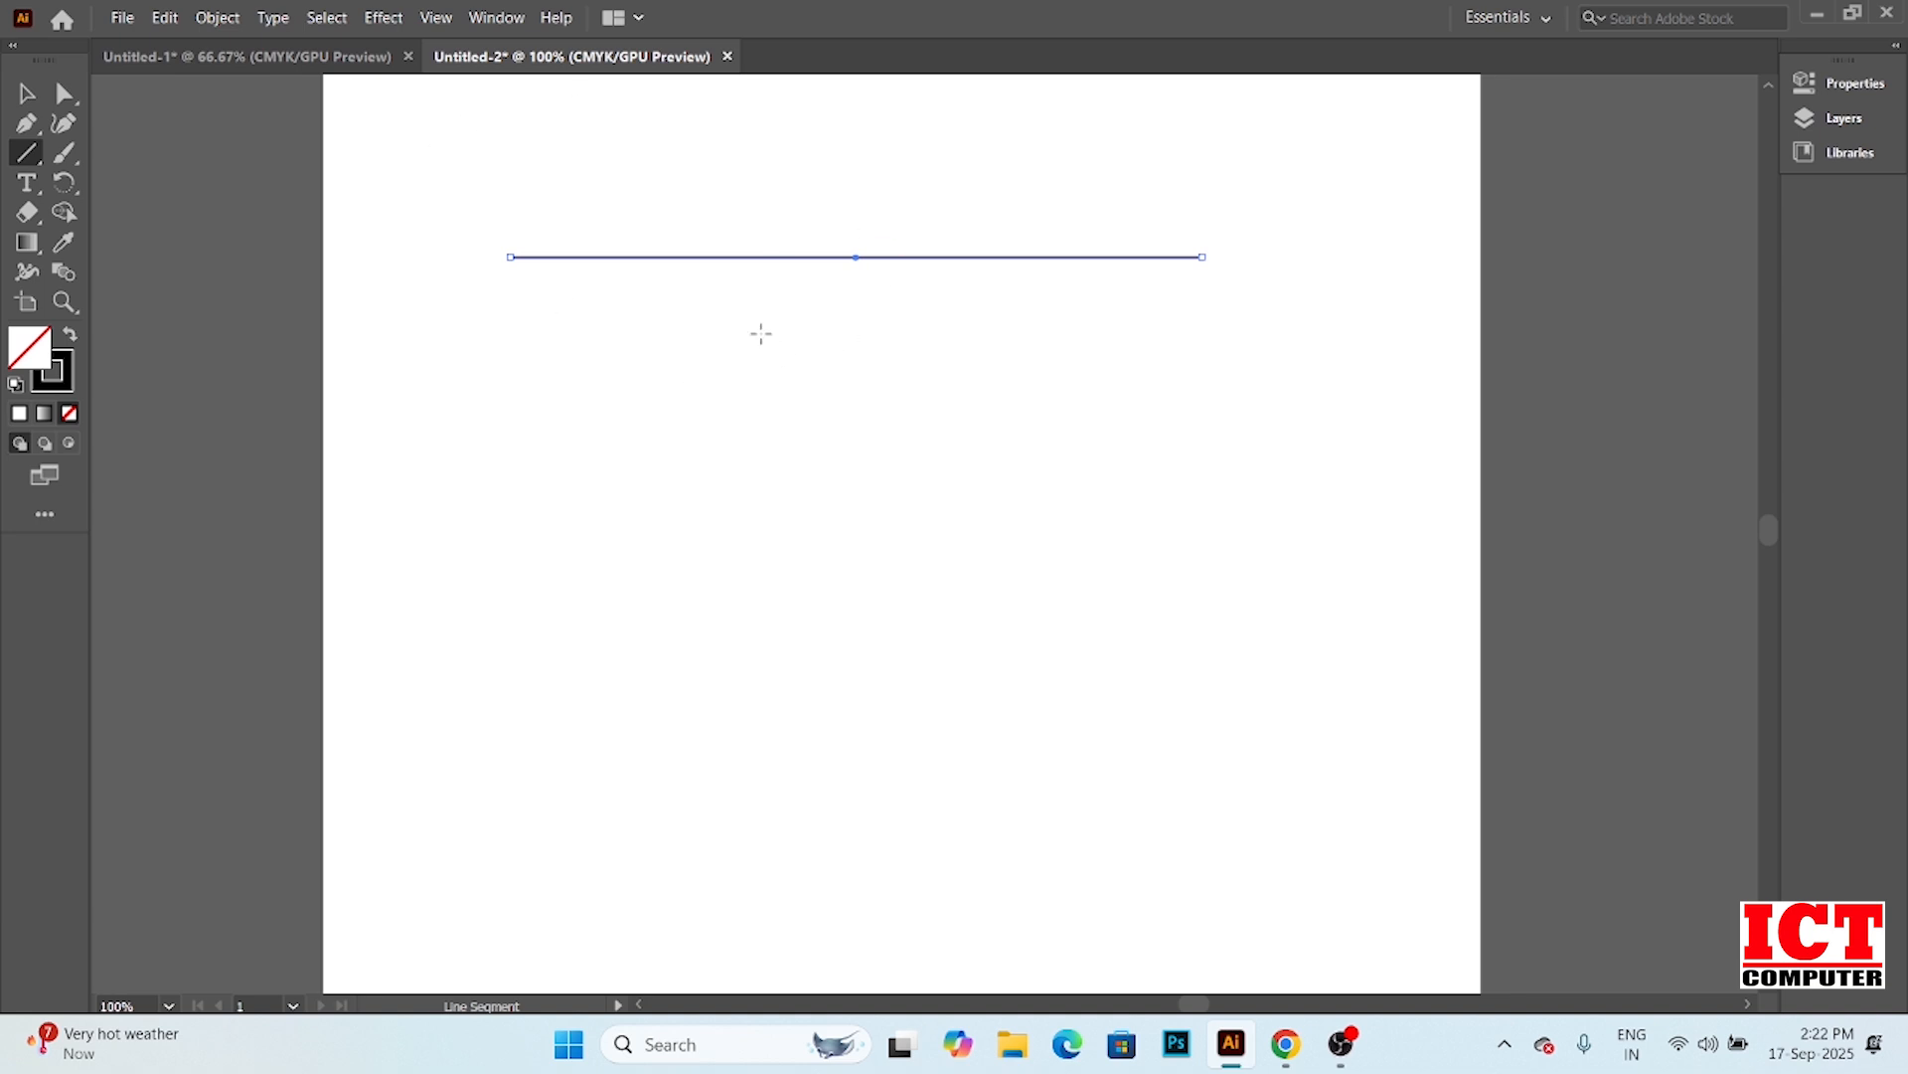
Try selecting the whole horizontal line with the Selection tool and clear the selection
click(27, 96)
click(502, 288)
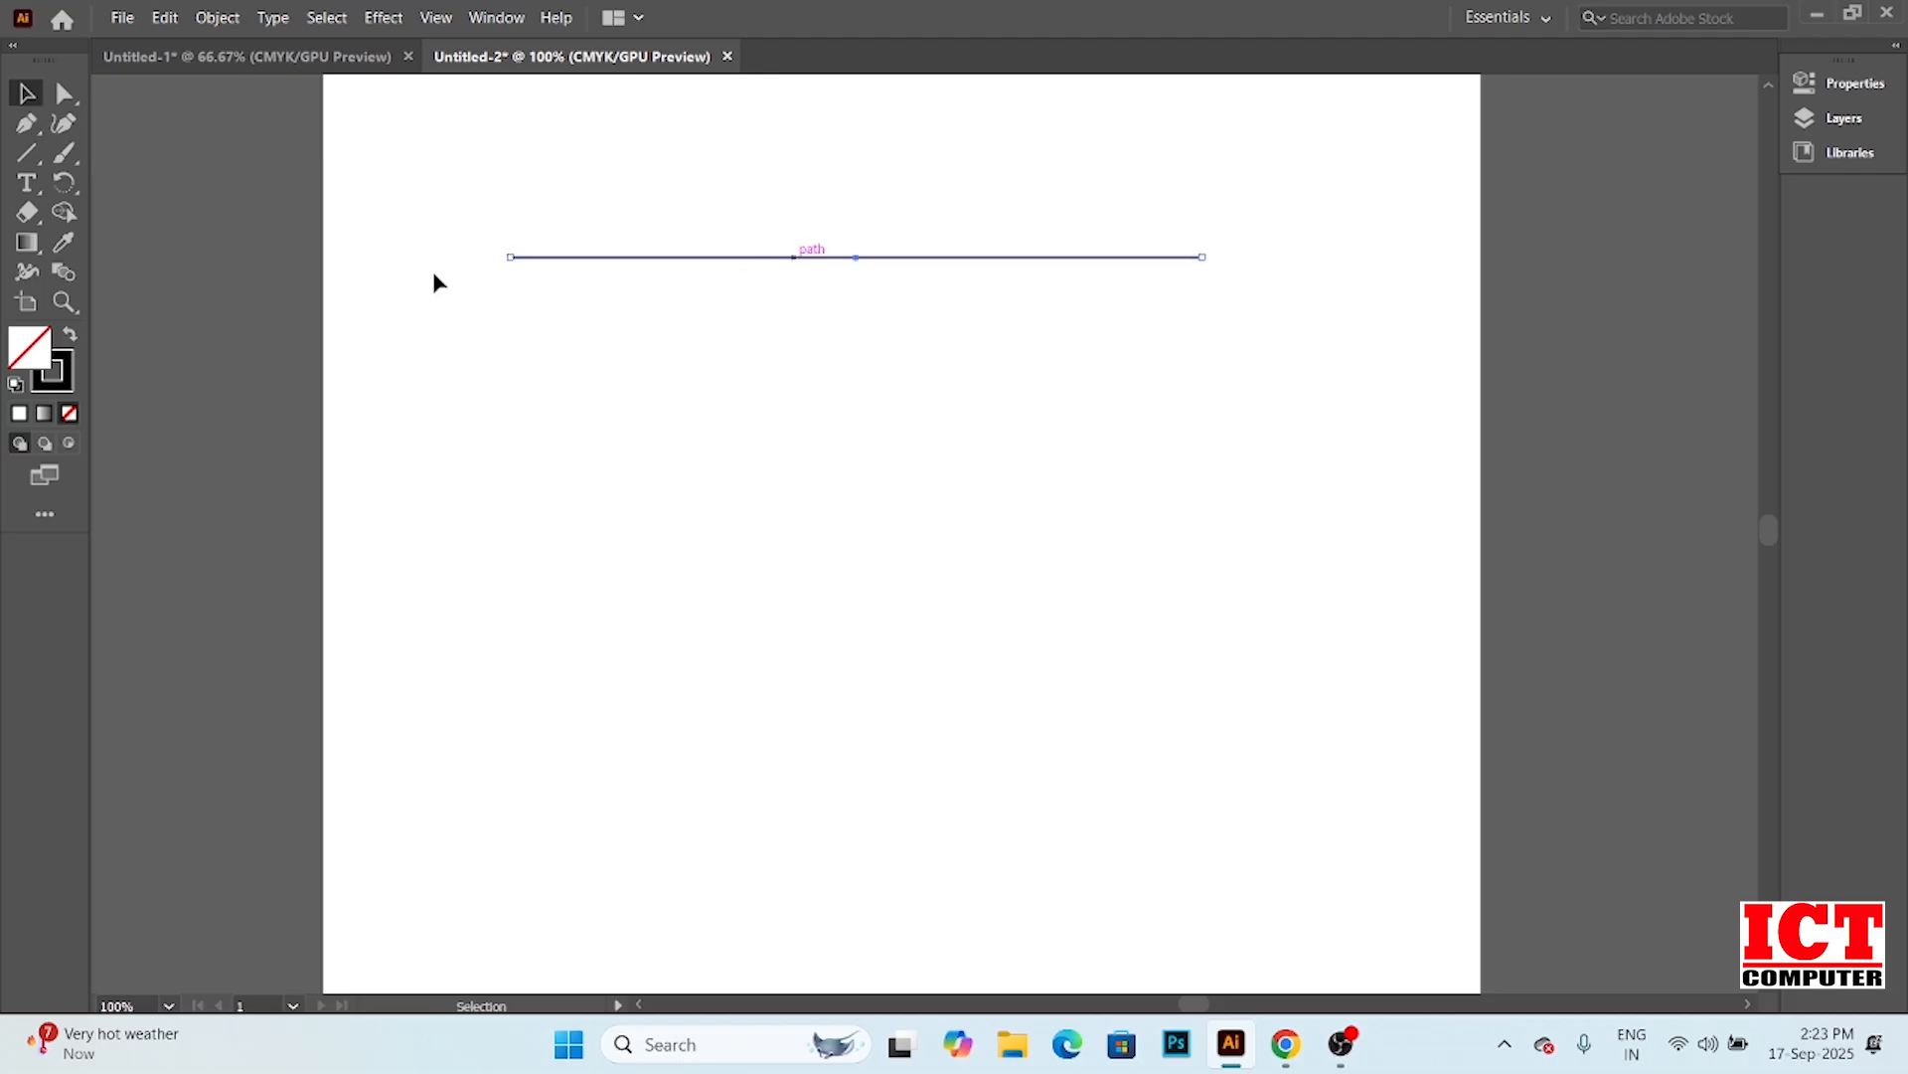
click(505, 258)
scroll(596, 346, up, 2)
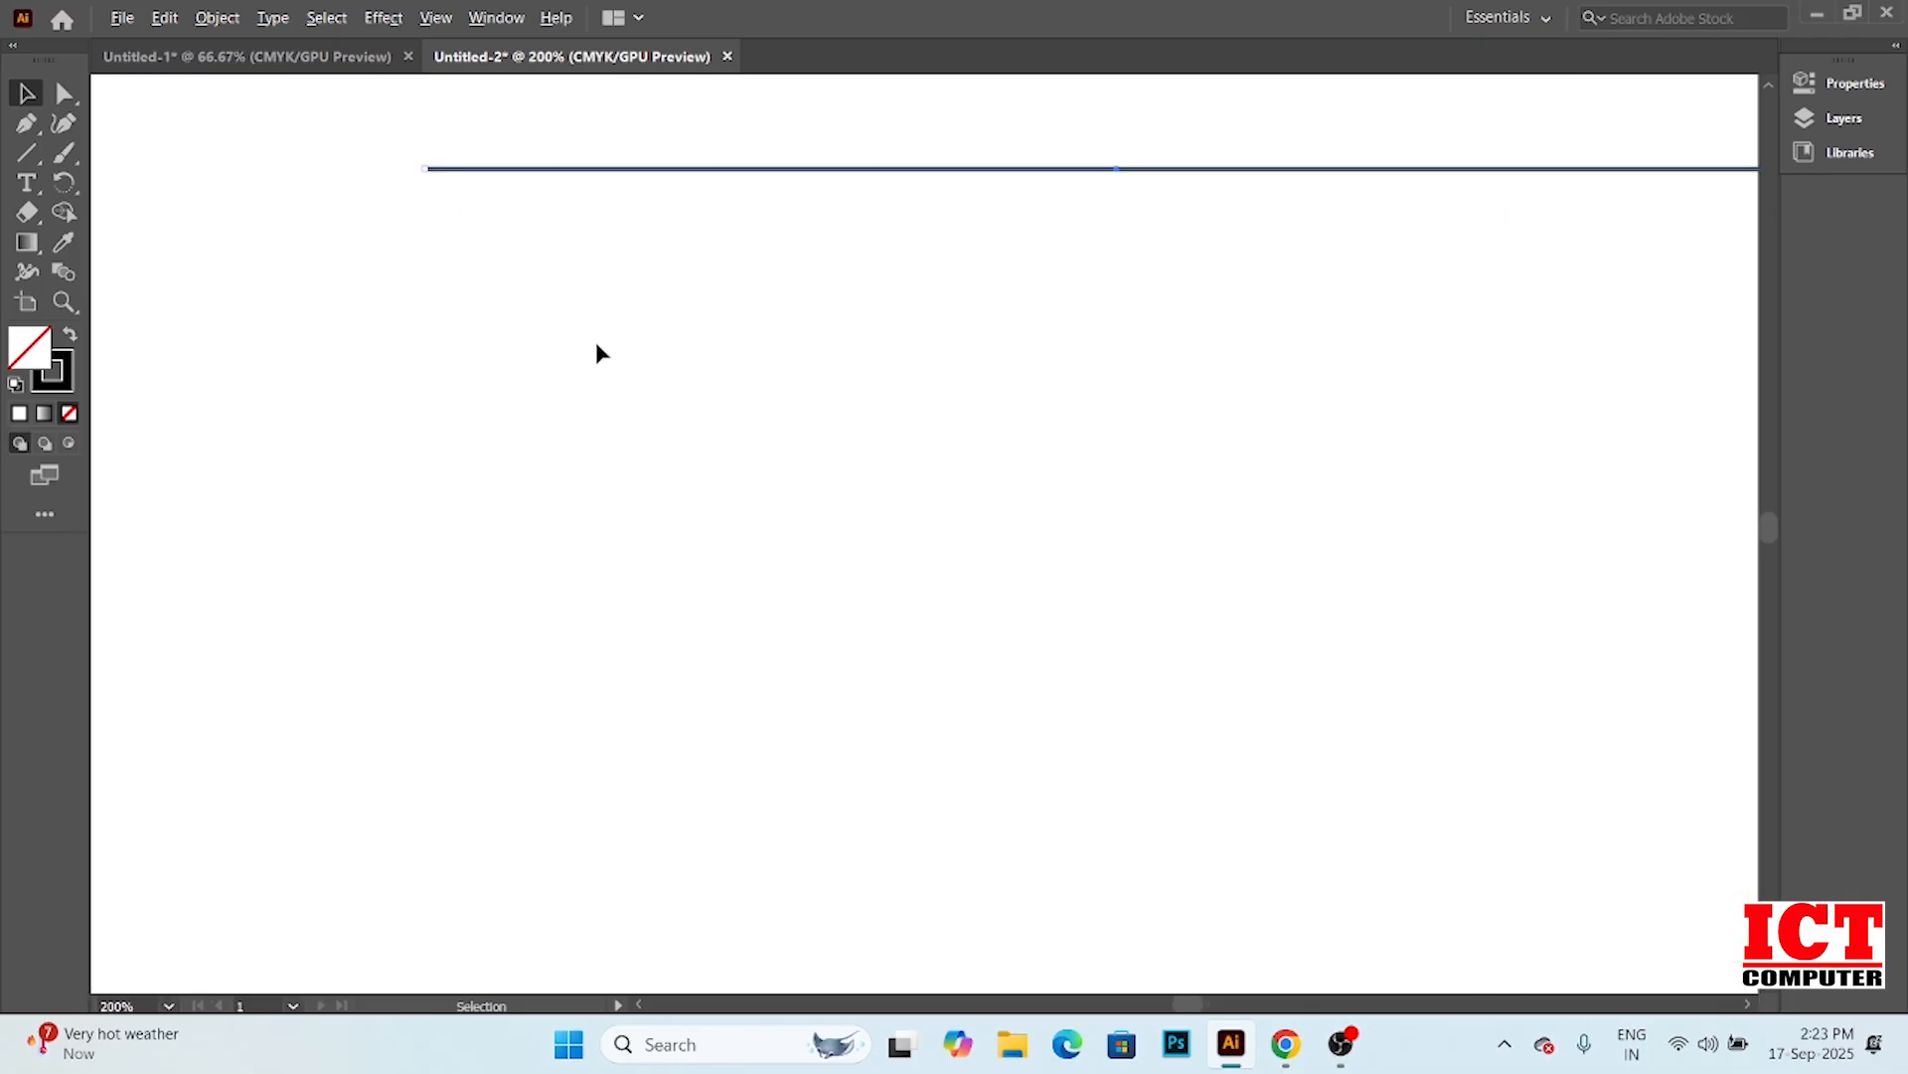
scroll(597, 349, down, 1)
scroll(1360, 336, up, 1)
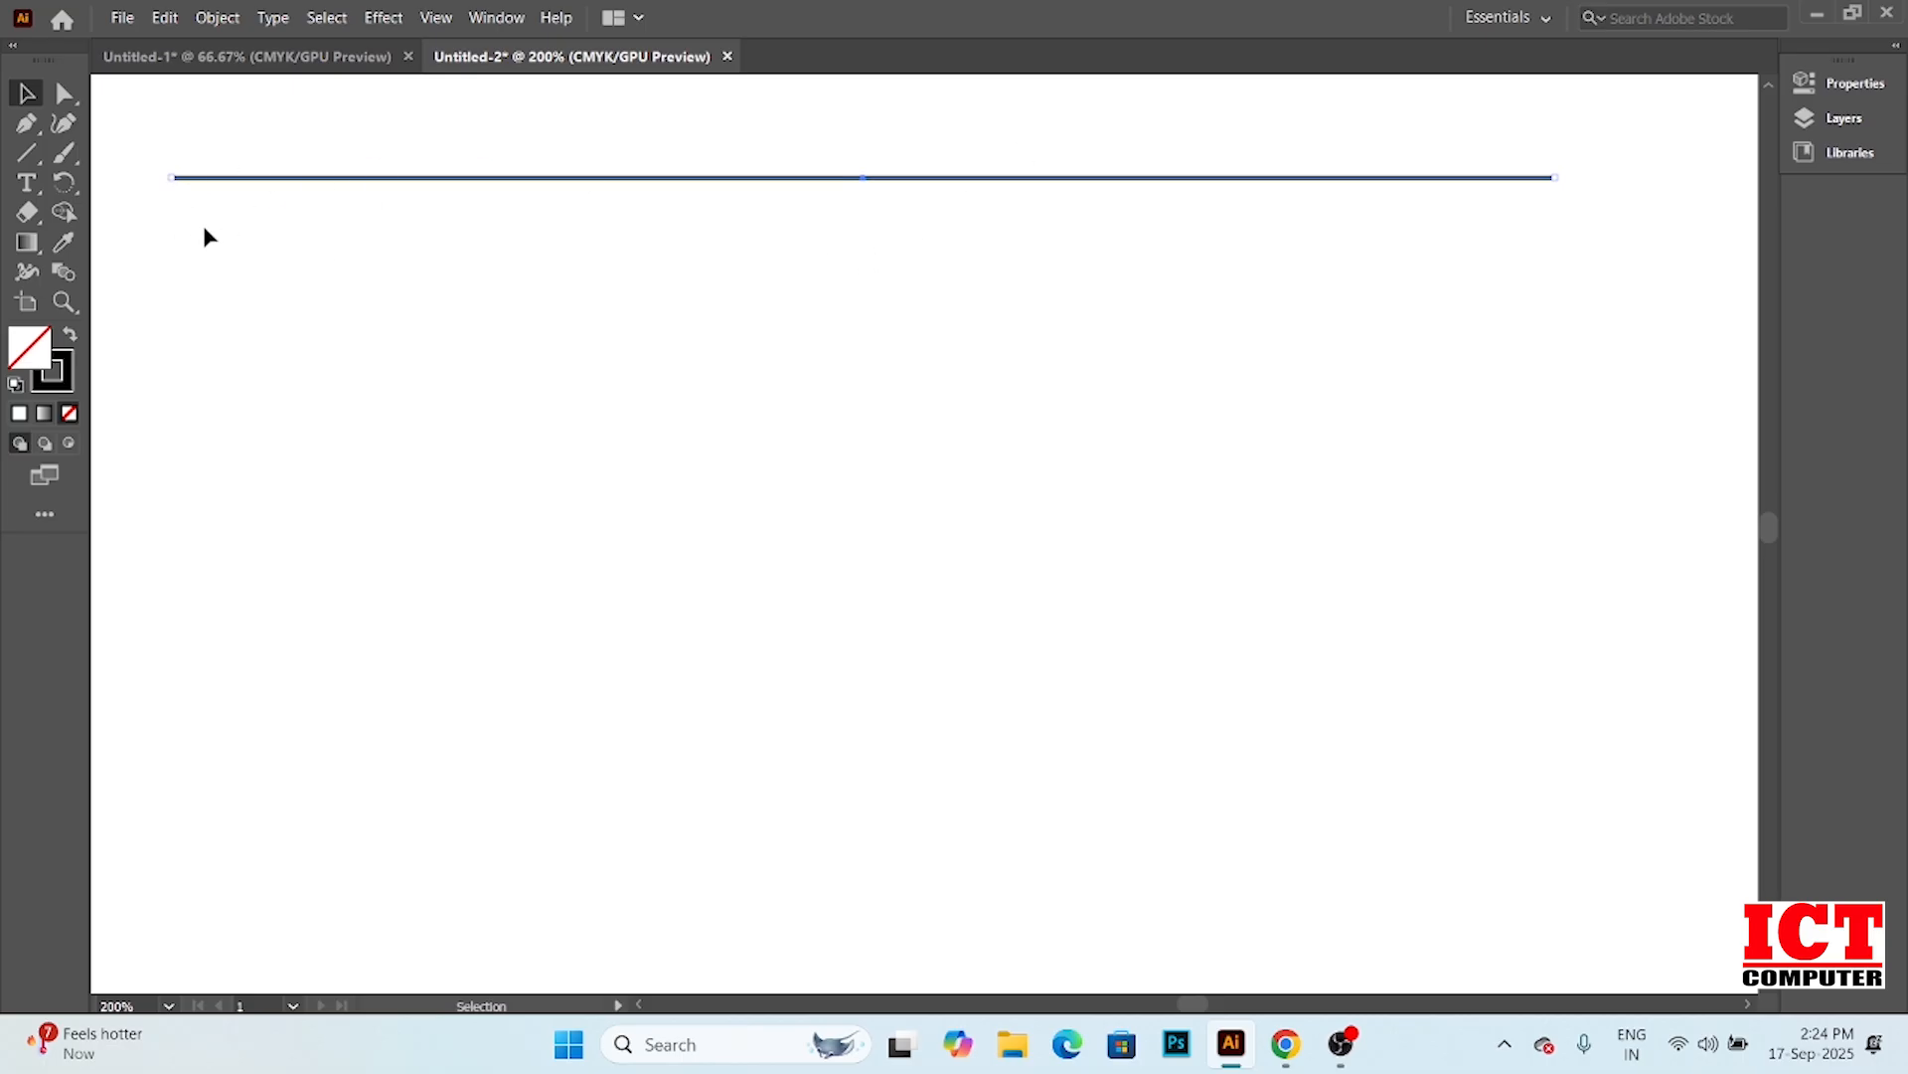
click(236, 260)
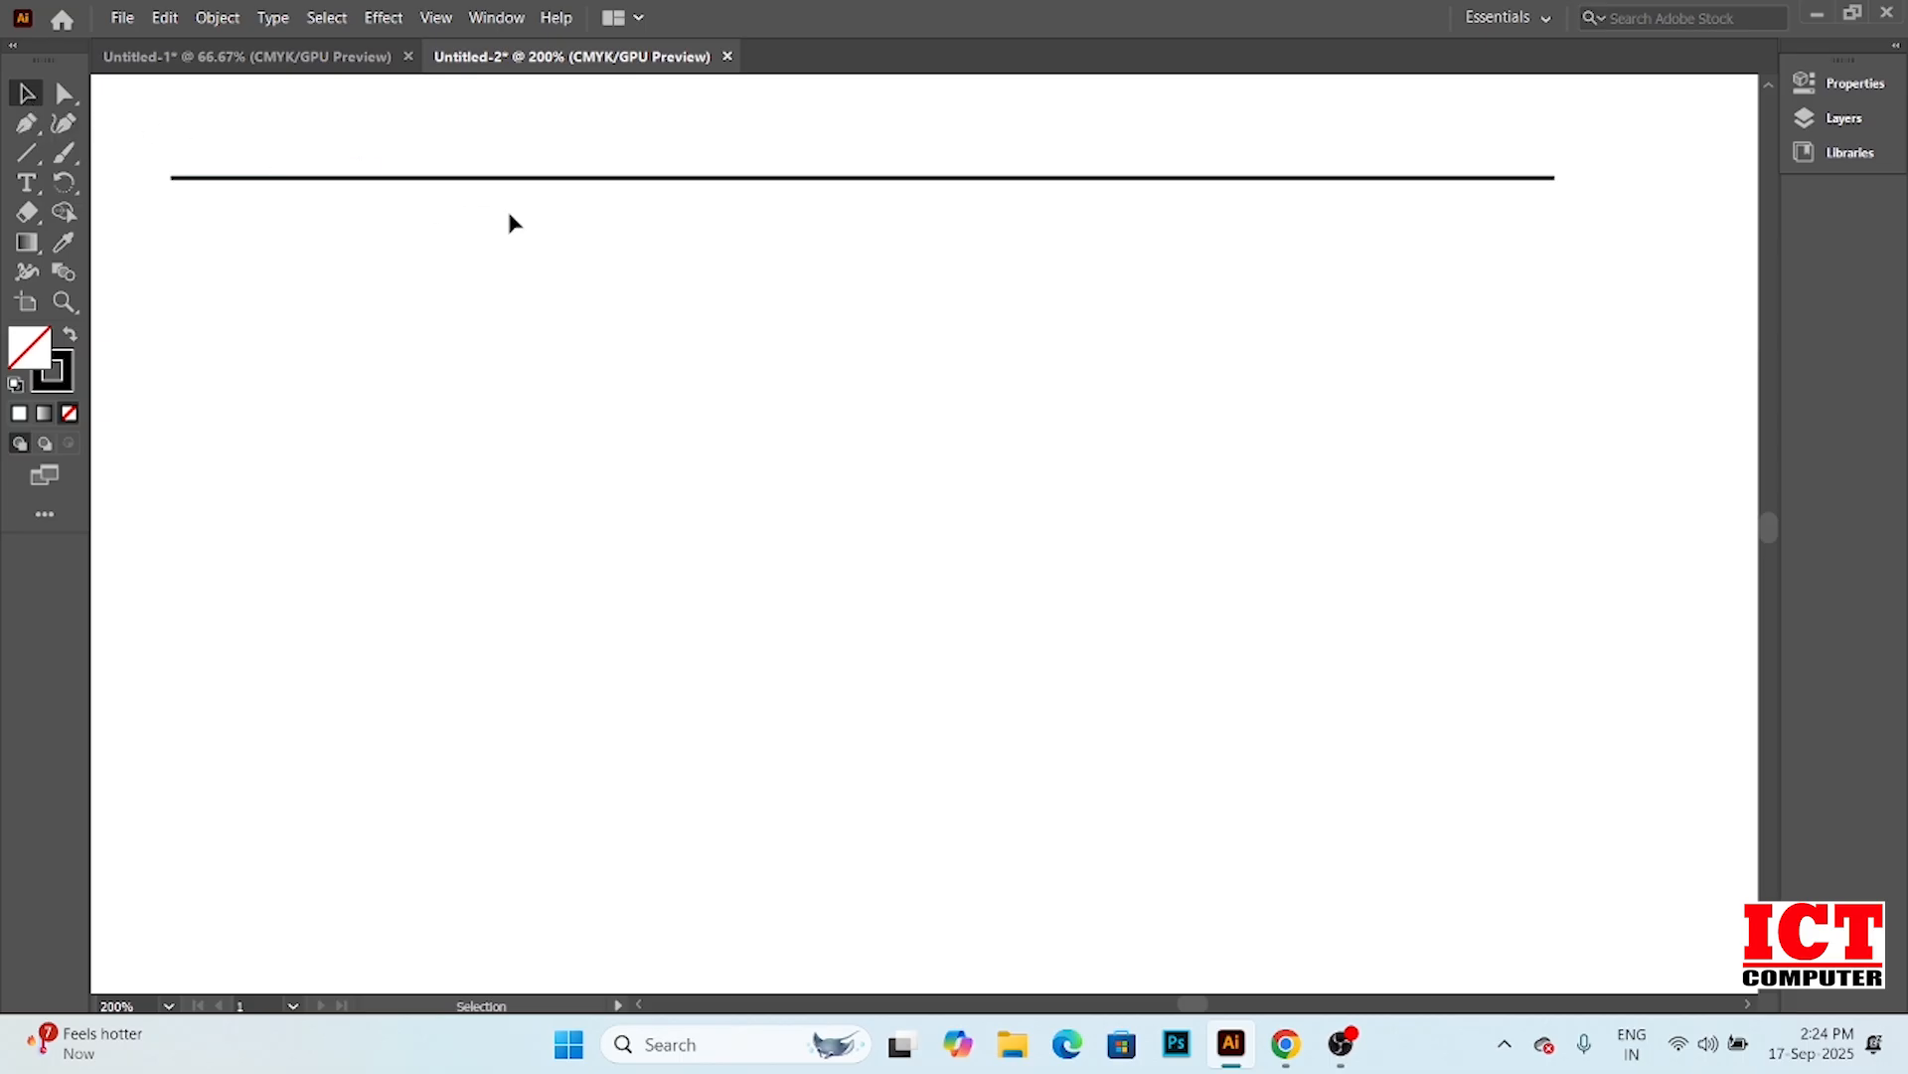
click(574, 185)
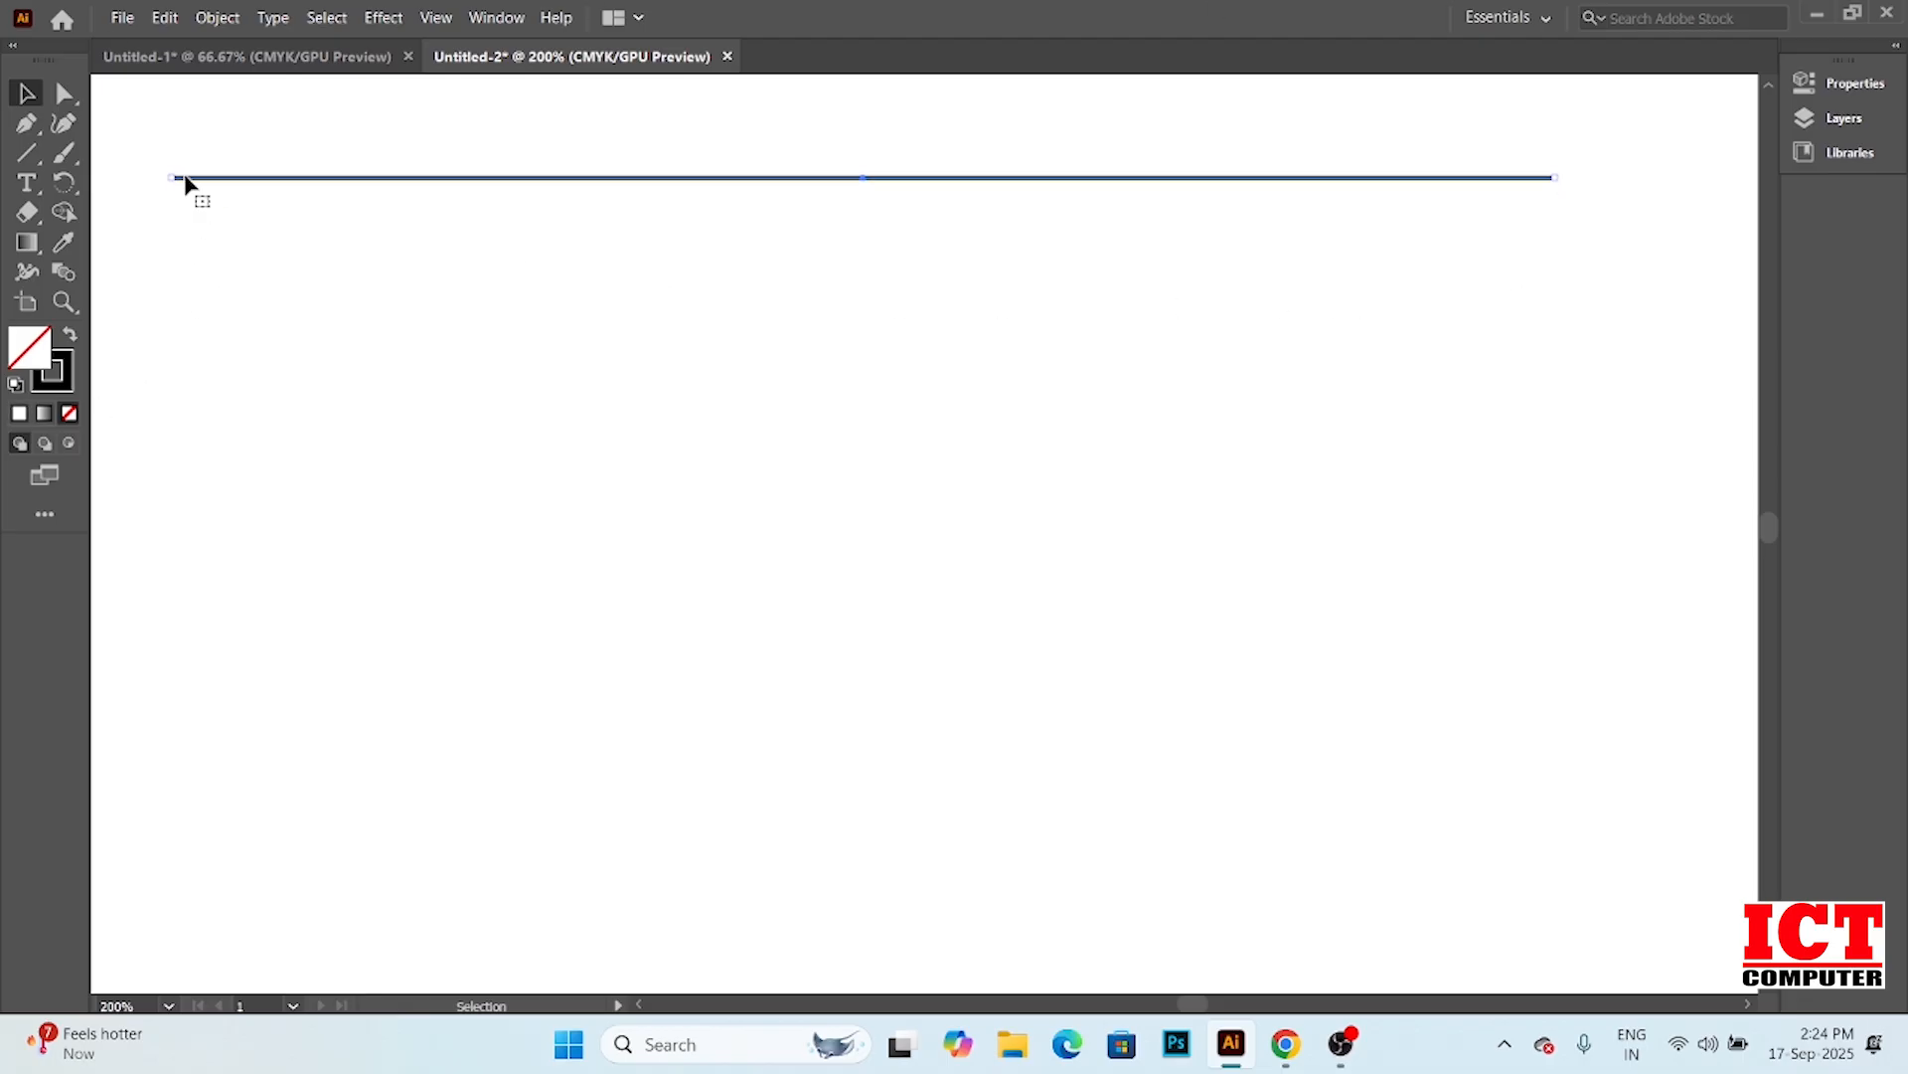
click(152, 249)
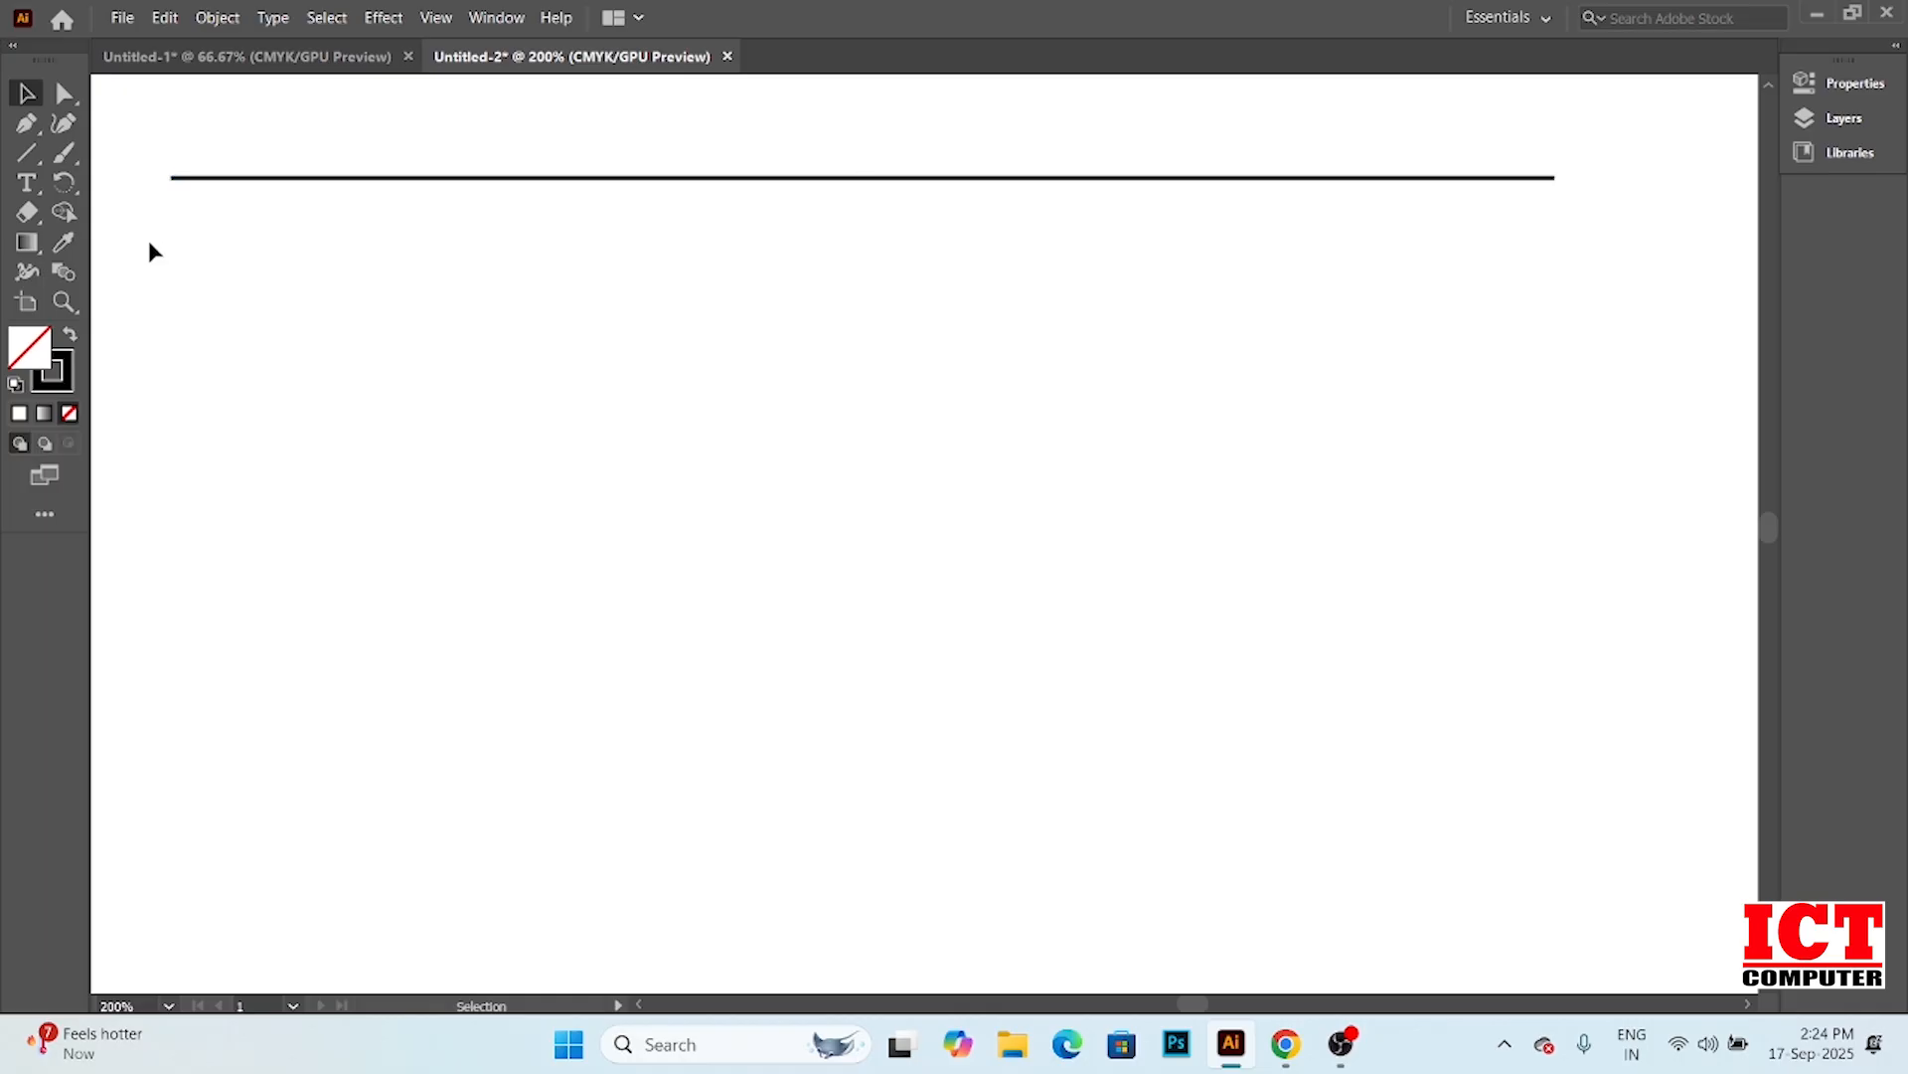
Select only the line's left anchor point with Direct Selection and examine it up close
click(63, 94)
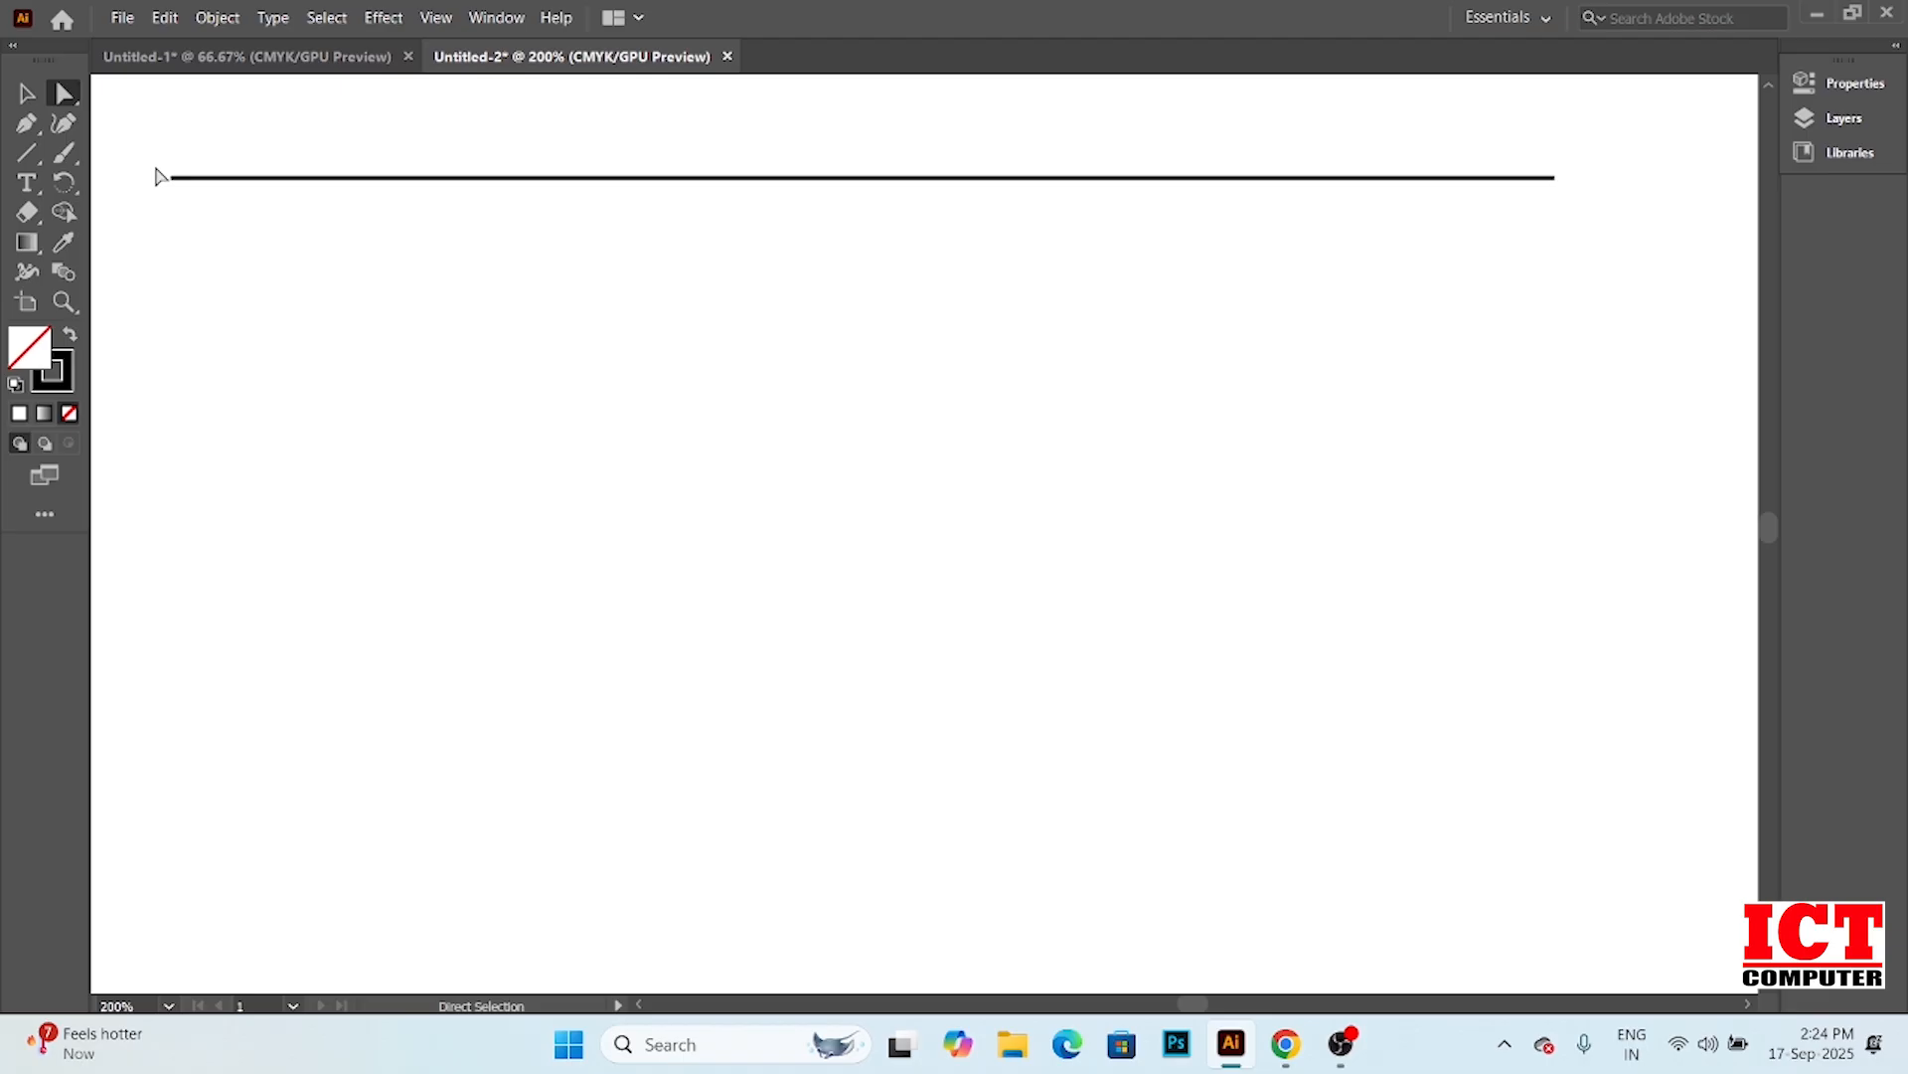
drag(155, 170, 190, 209)
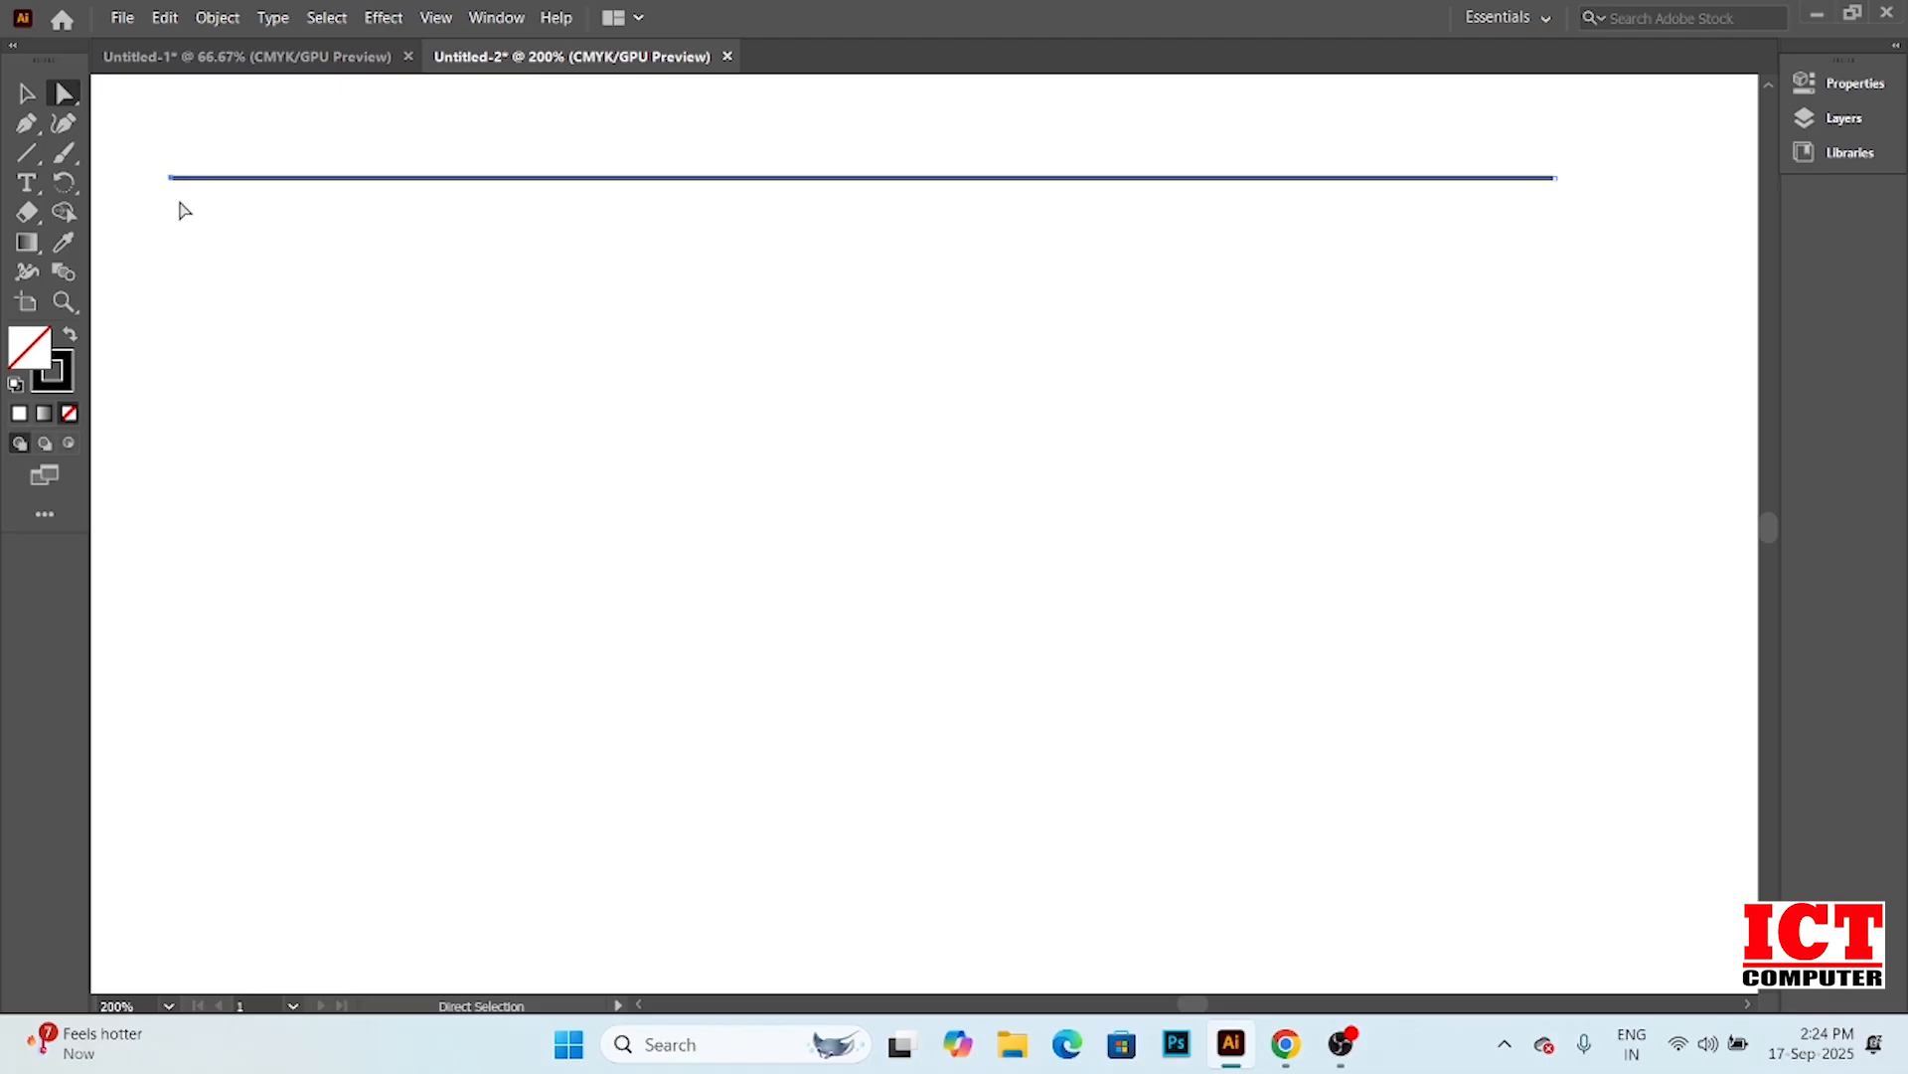
alt+scroll(161, 211, up, 4)
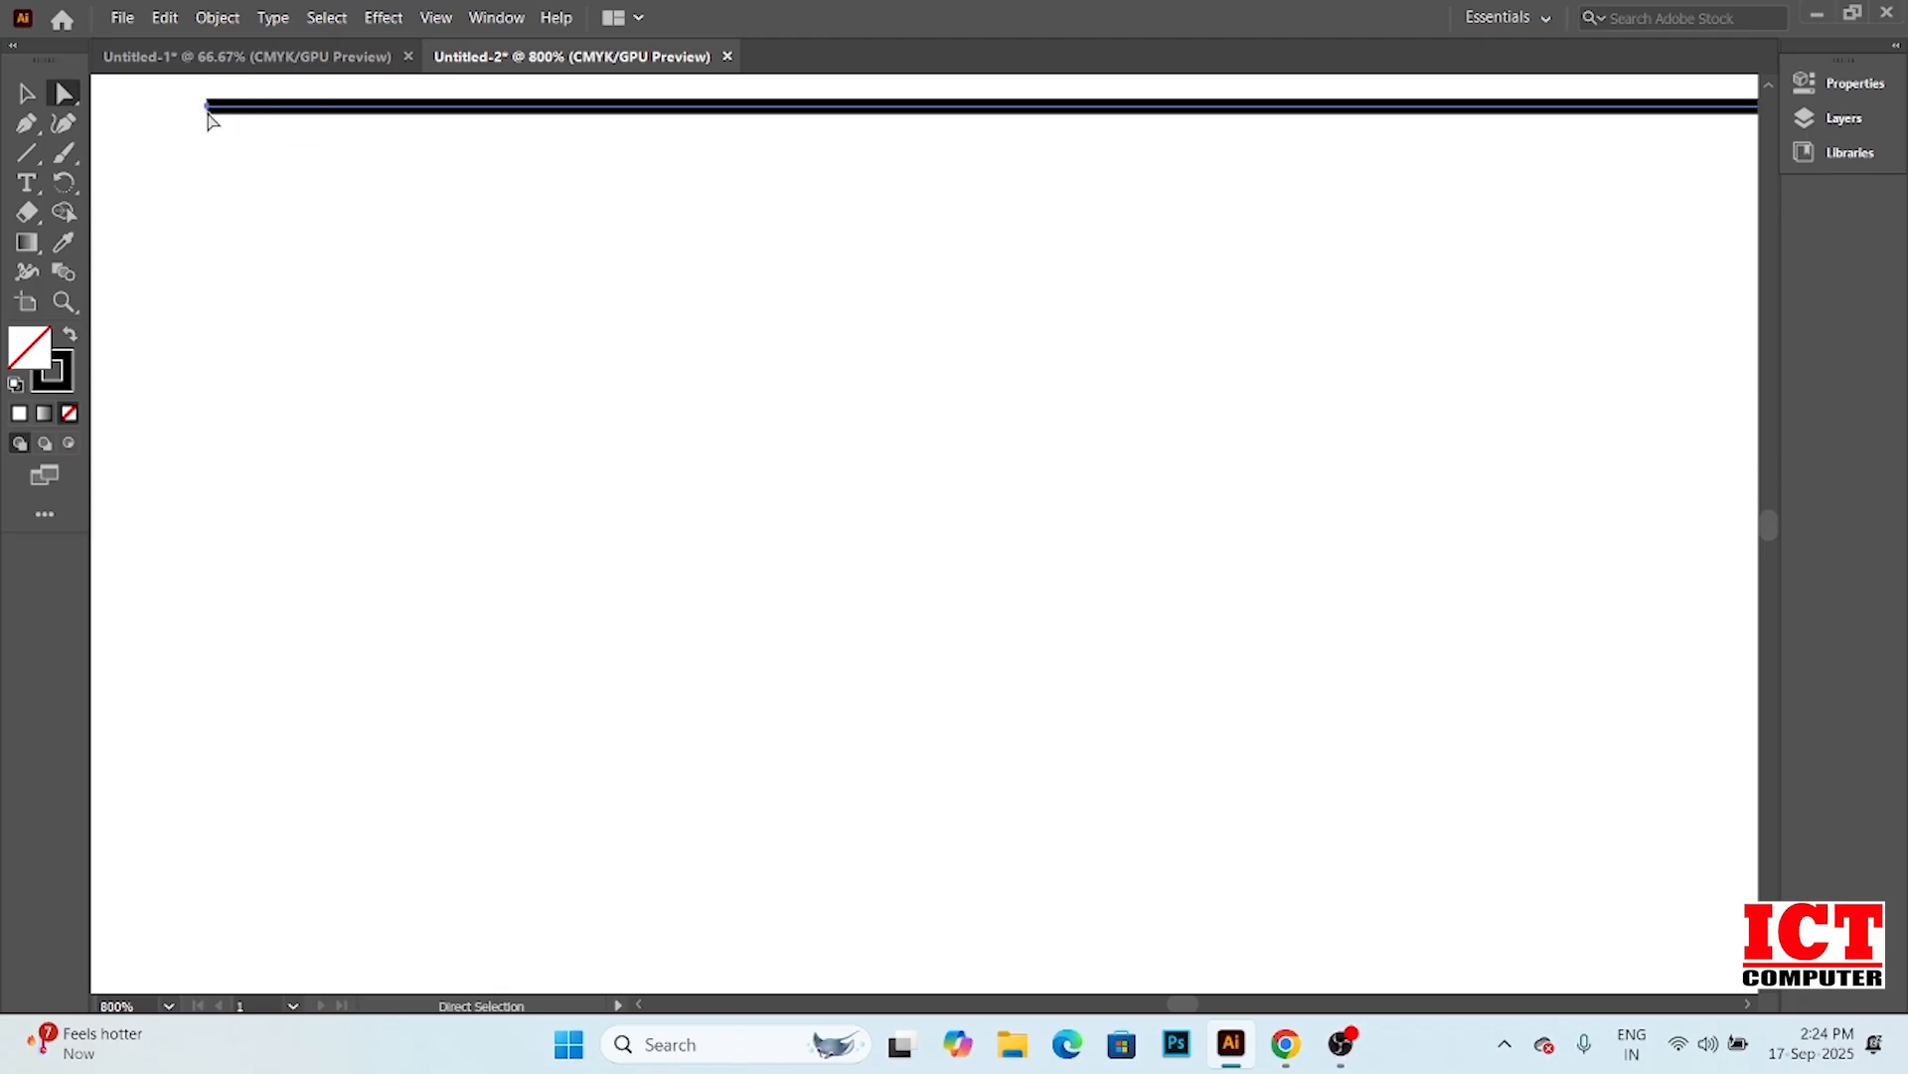
alt+scroll(303, 184, down, 2)
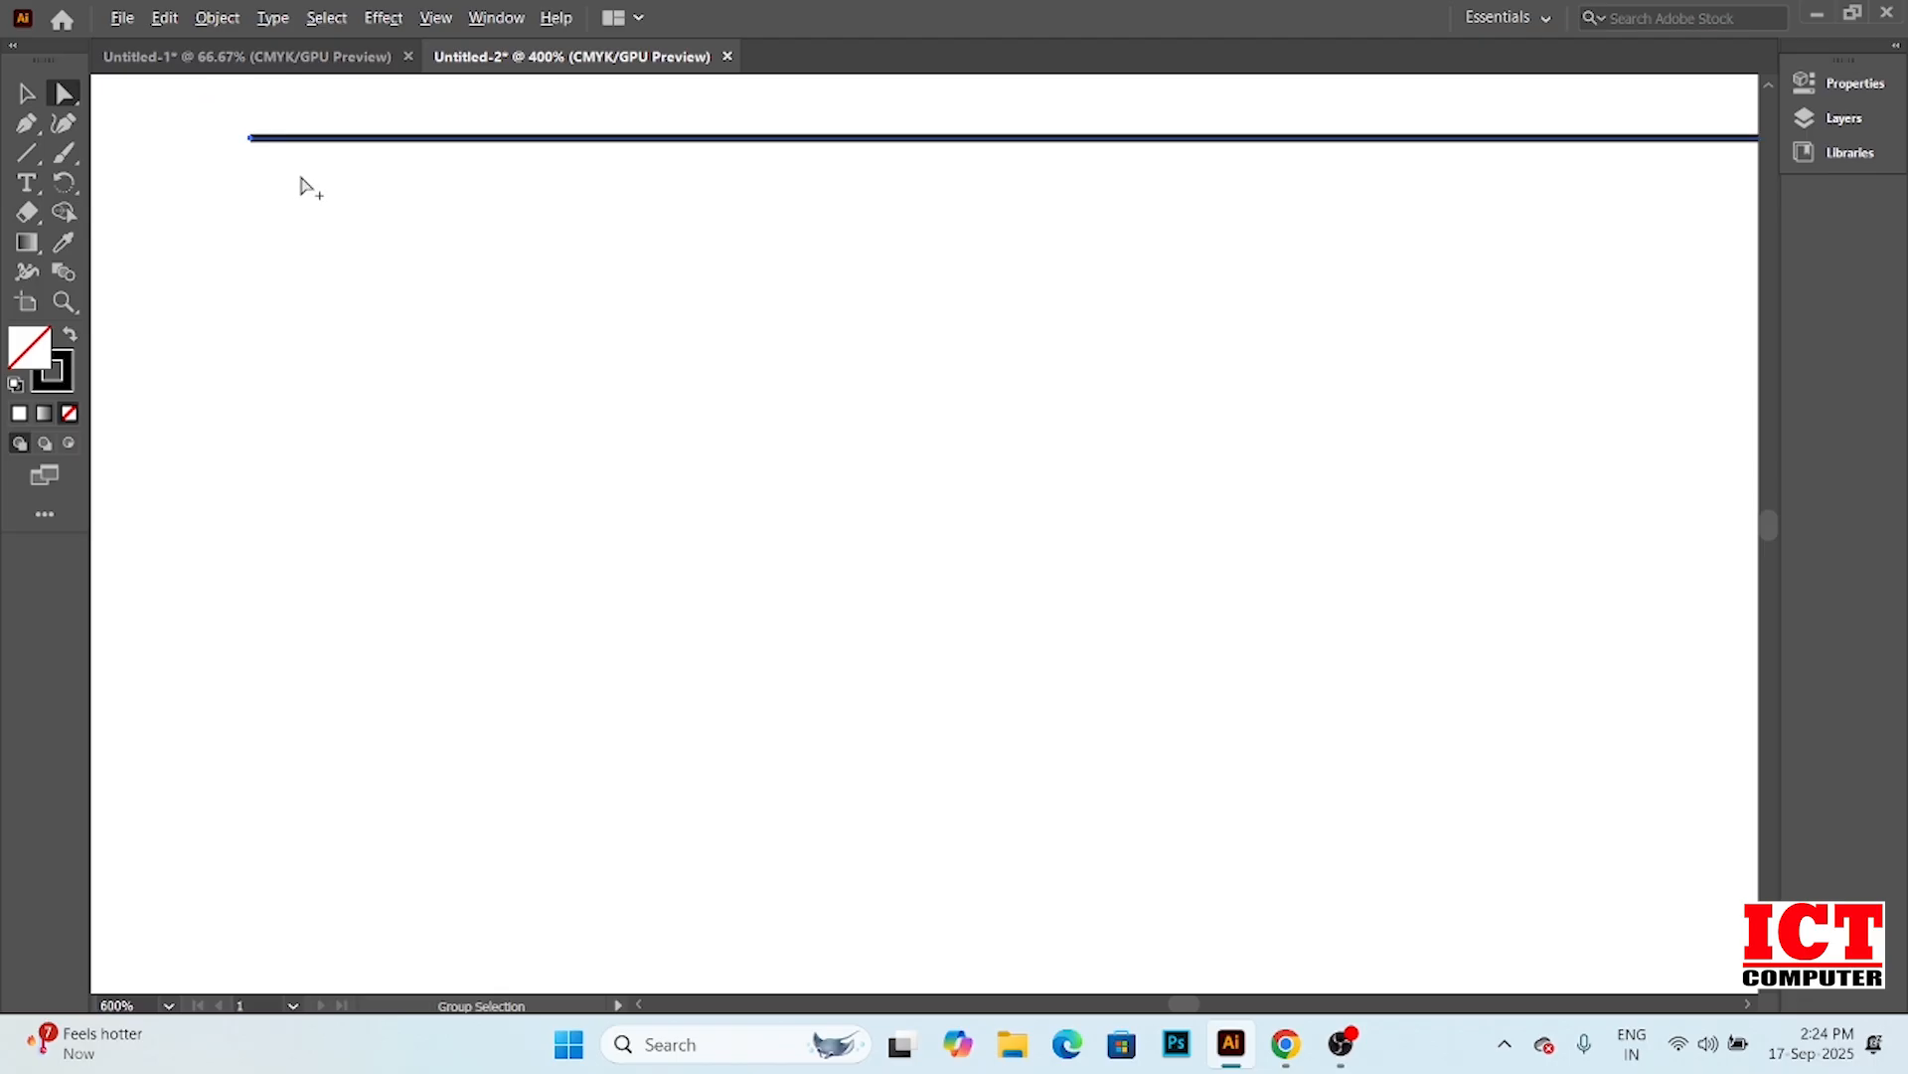
alt+scroll(304, 194, down, 1)
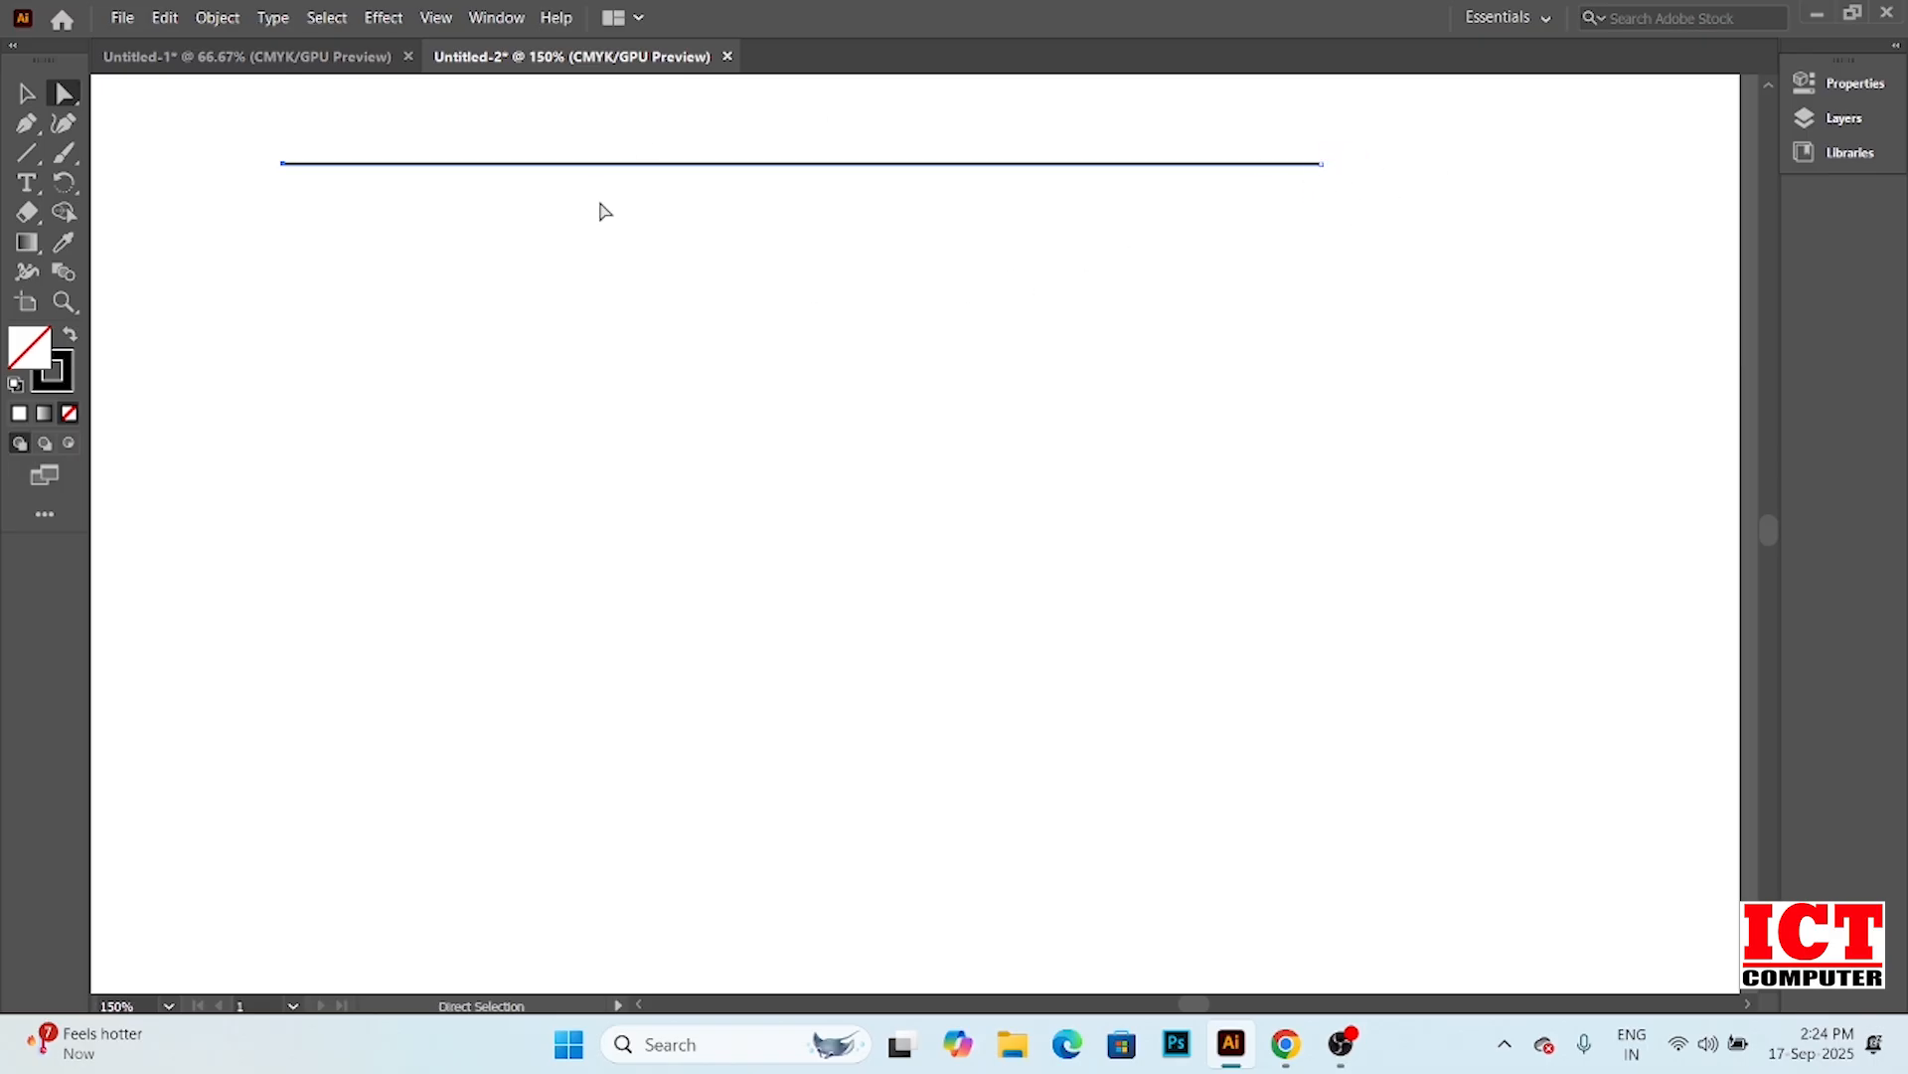
Try setting the horizontal line's stroke to None and undo the stroke removal
click(296, 279)
click(66, 384)
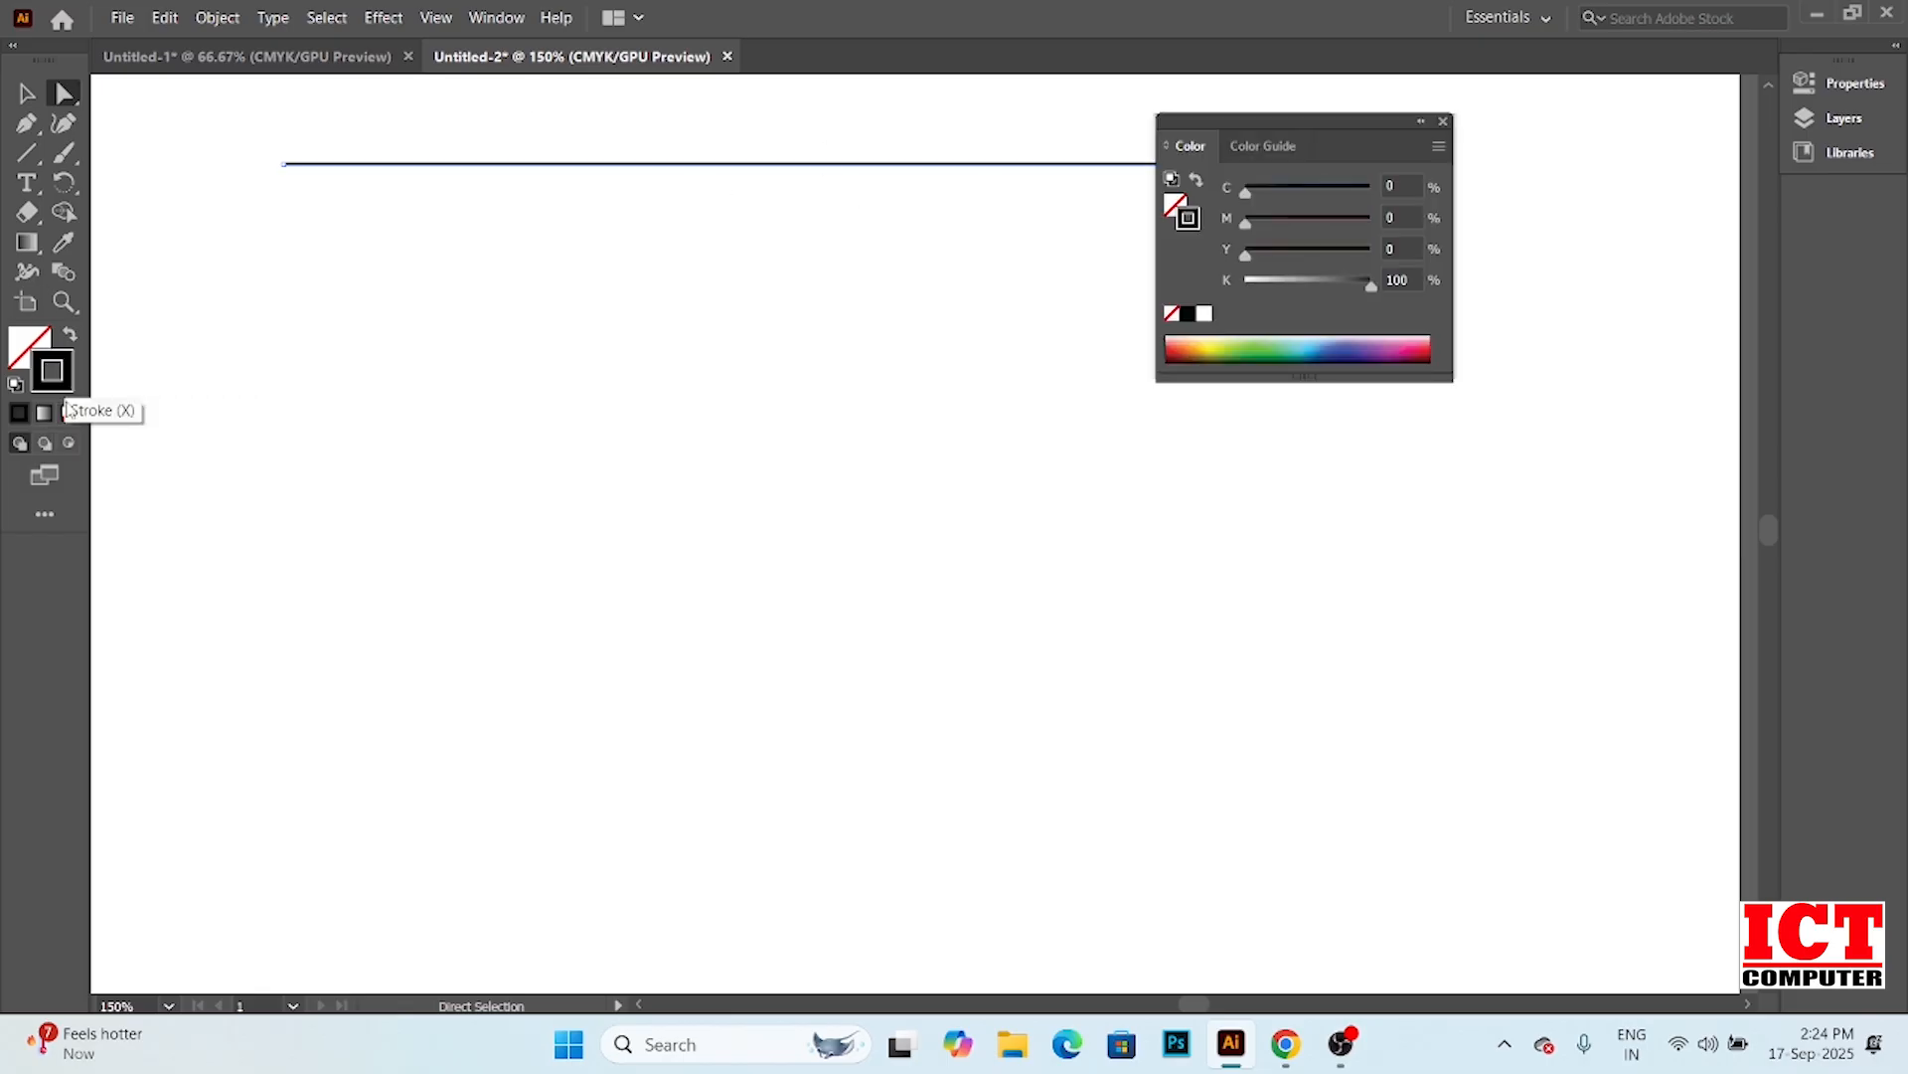
click(72, 418)
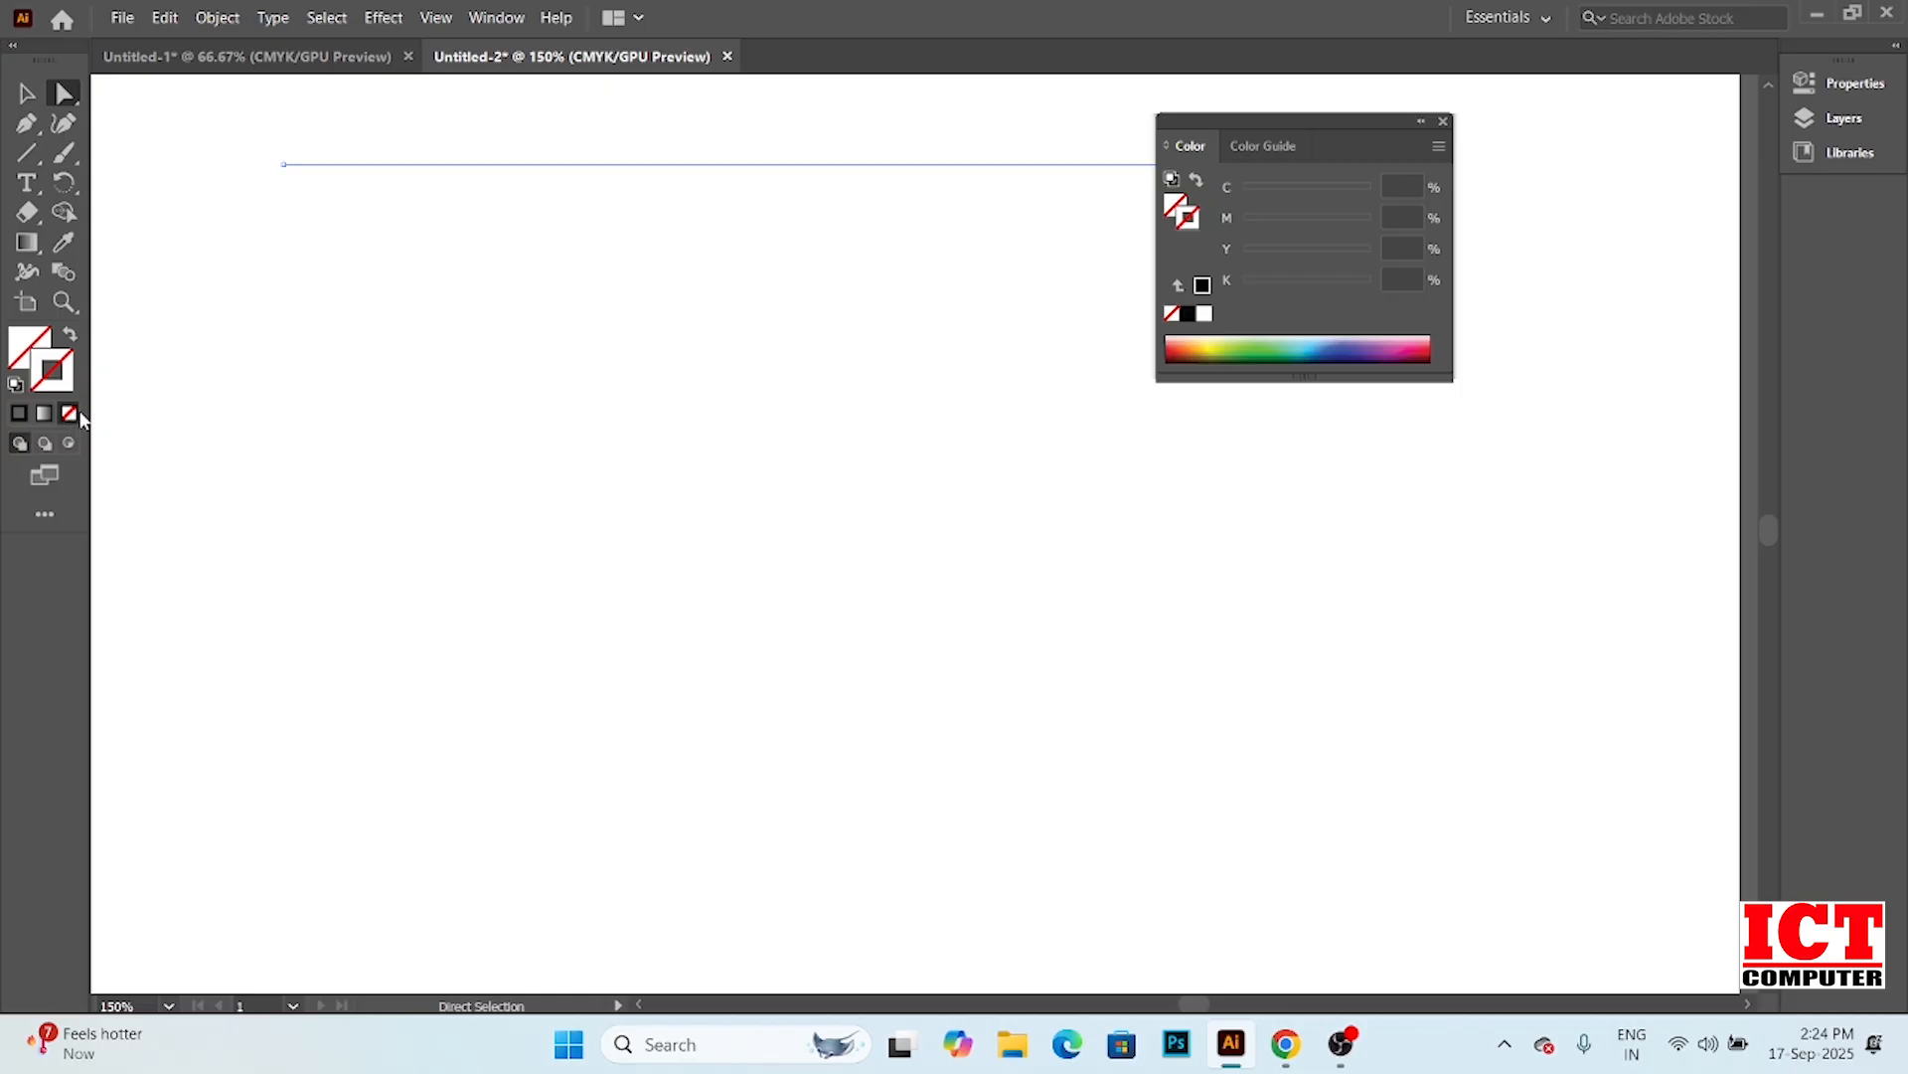
drag(1388, 135, 1715, 194)
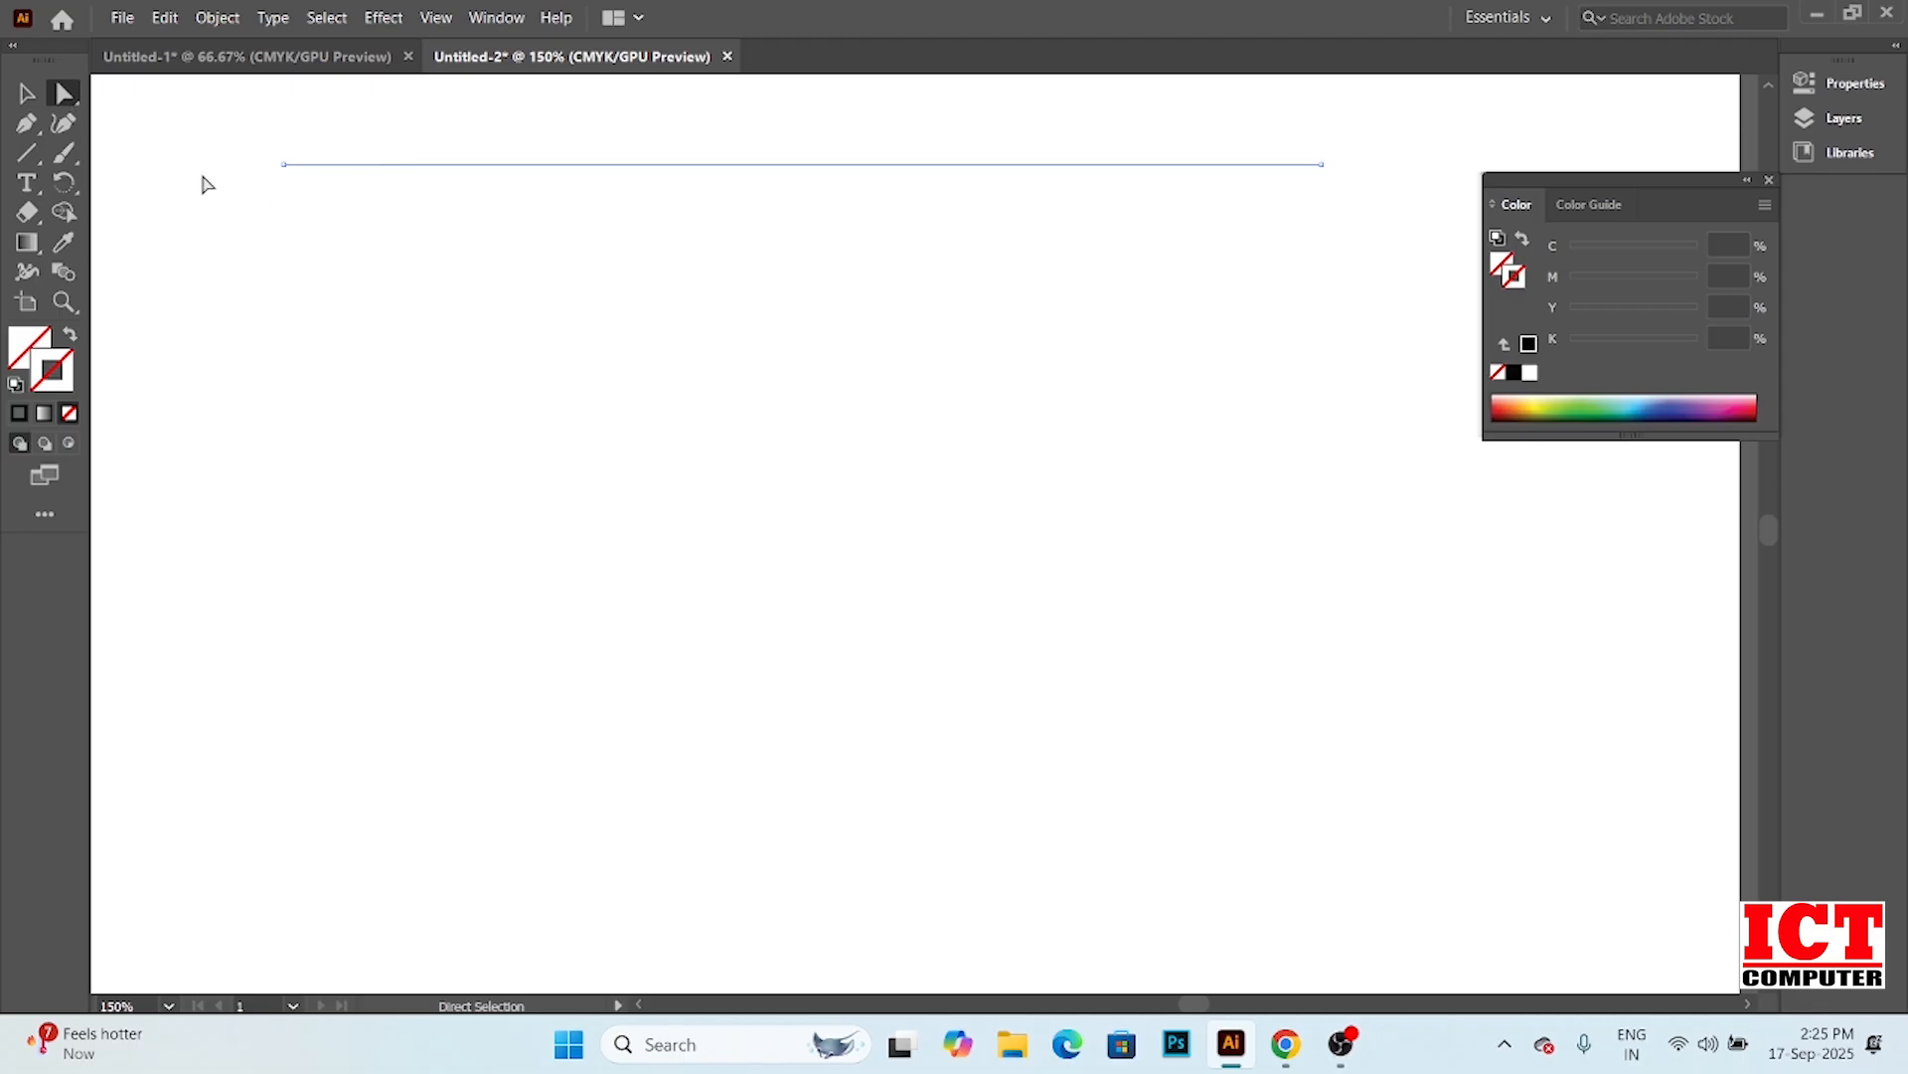
click(363, 265)
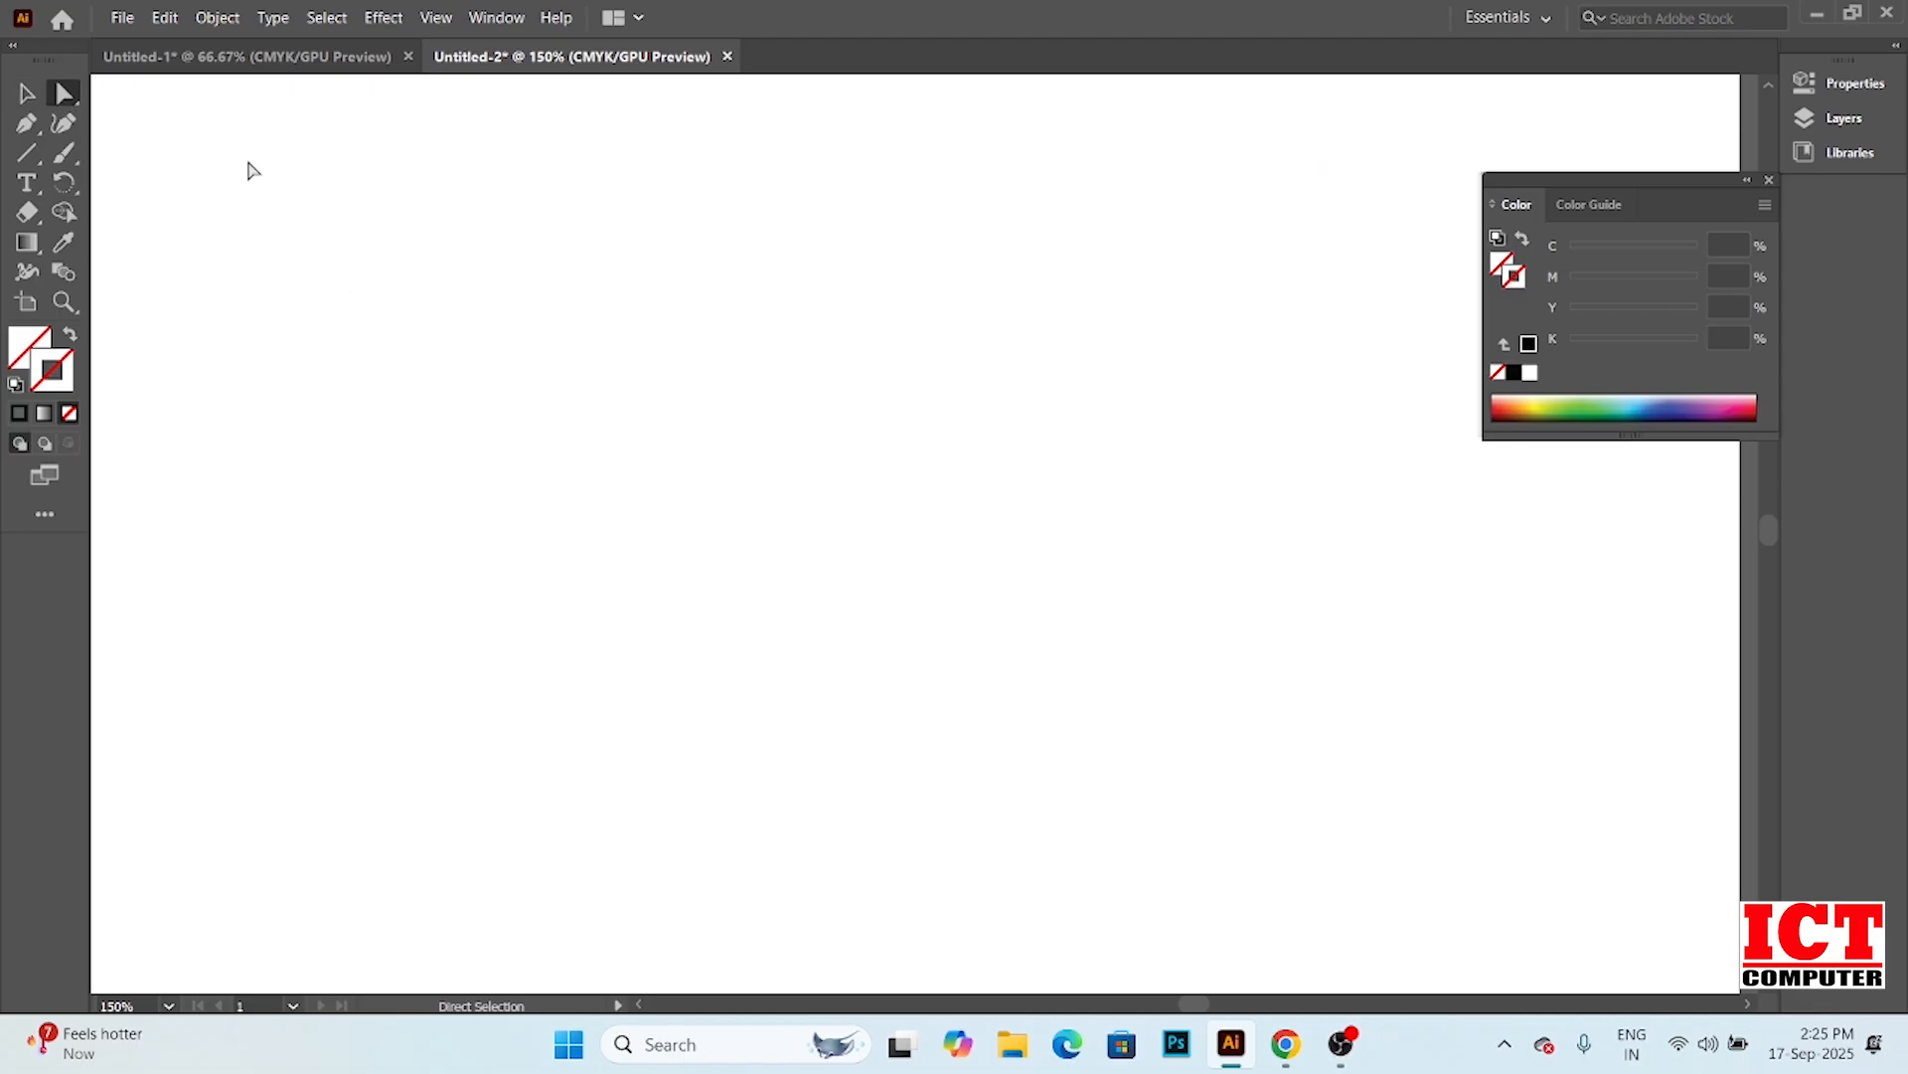
key(ctrl+z)
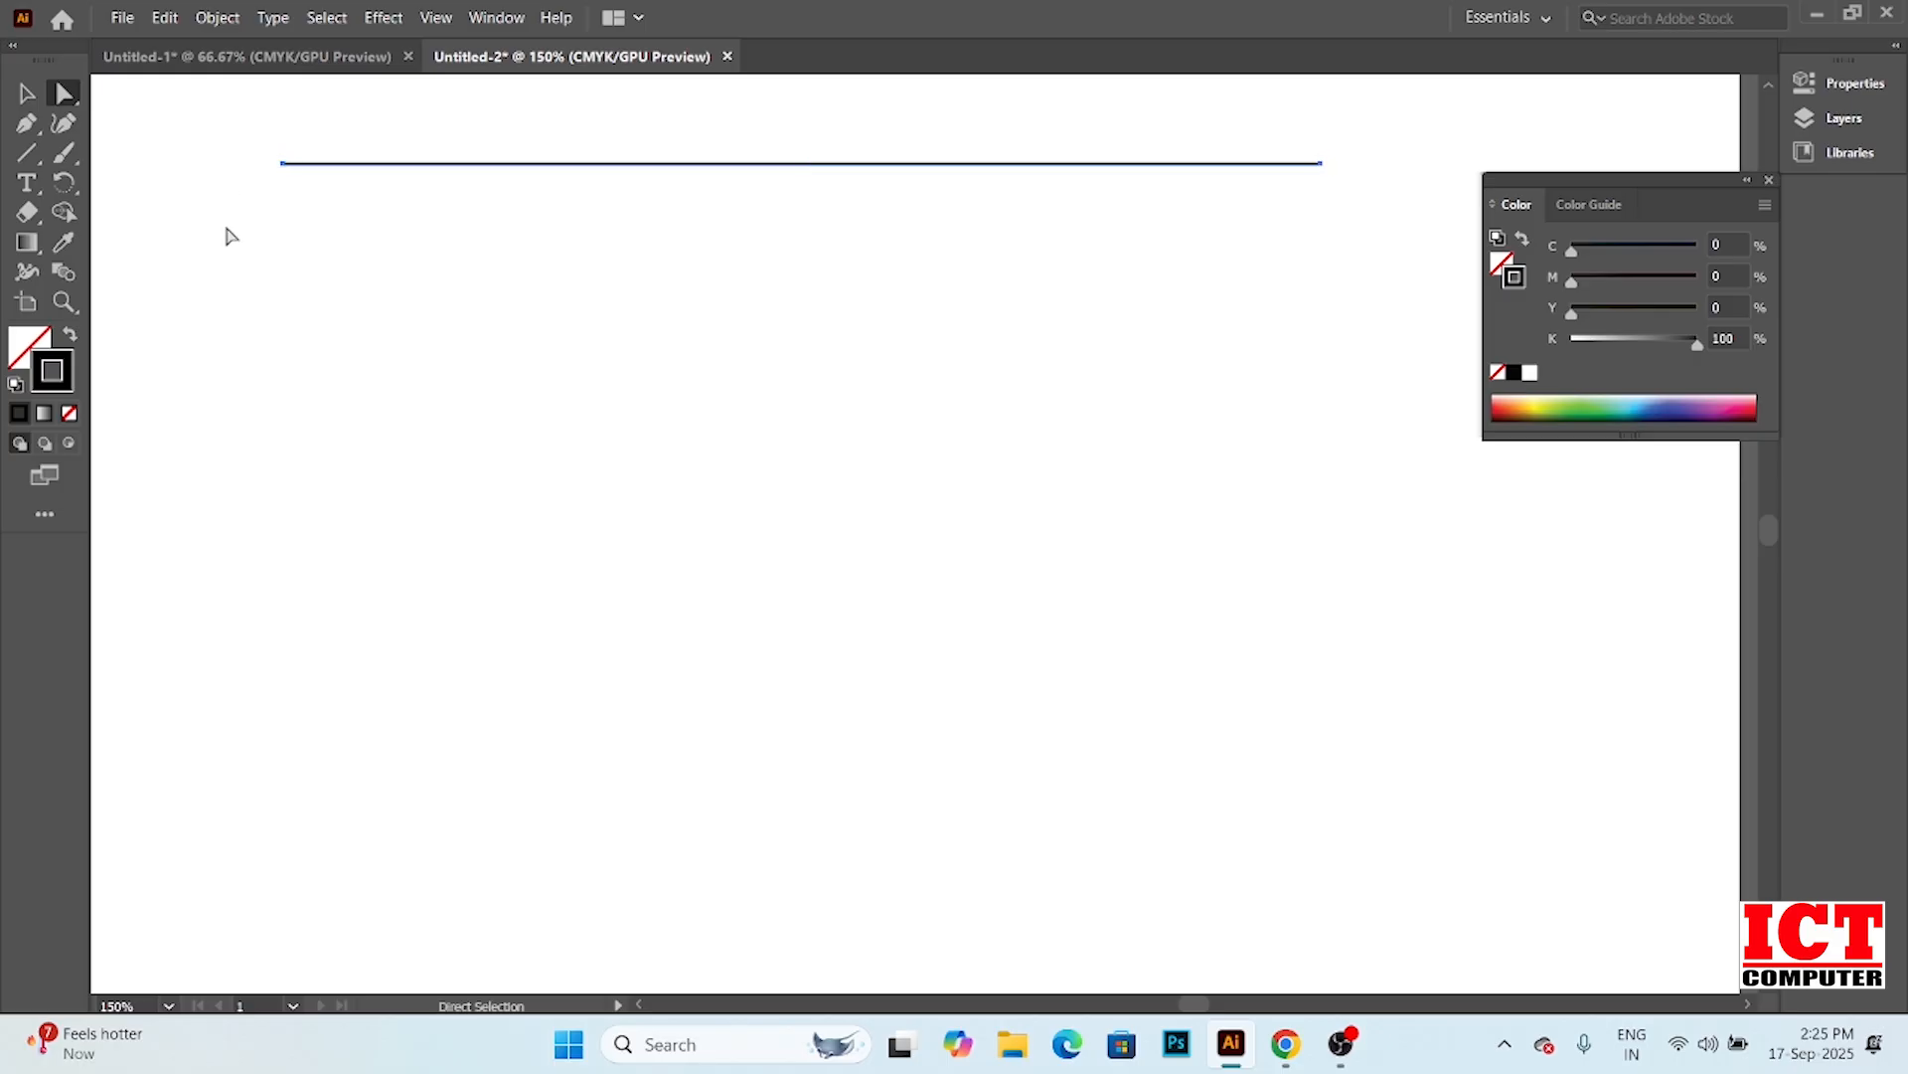
Move the whole horizontal line down and slightly to the right on the artboard
click(26, 96)
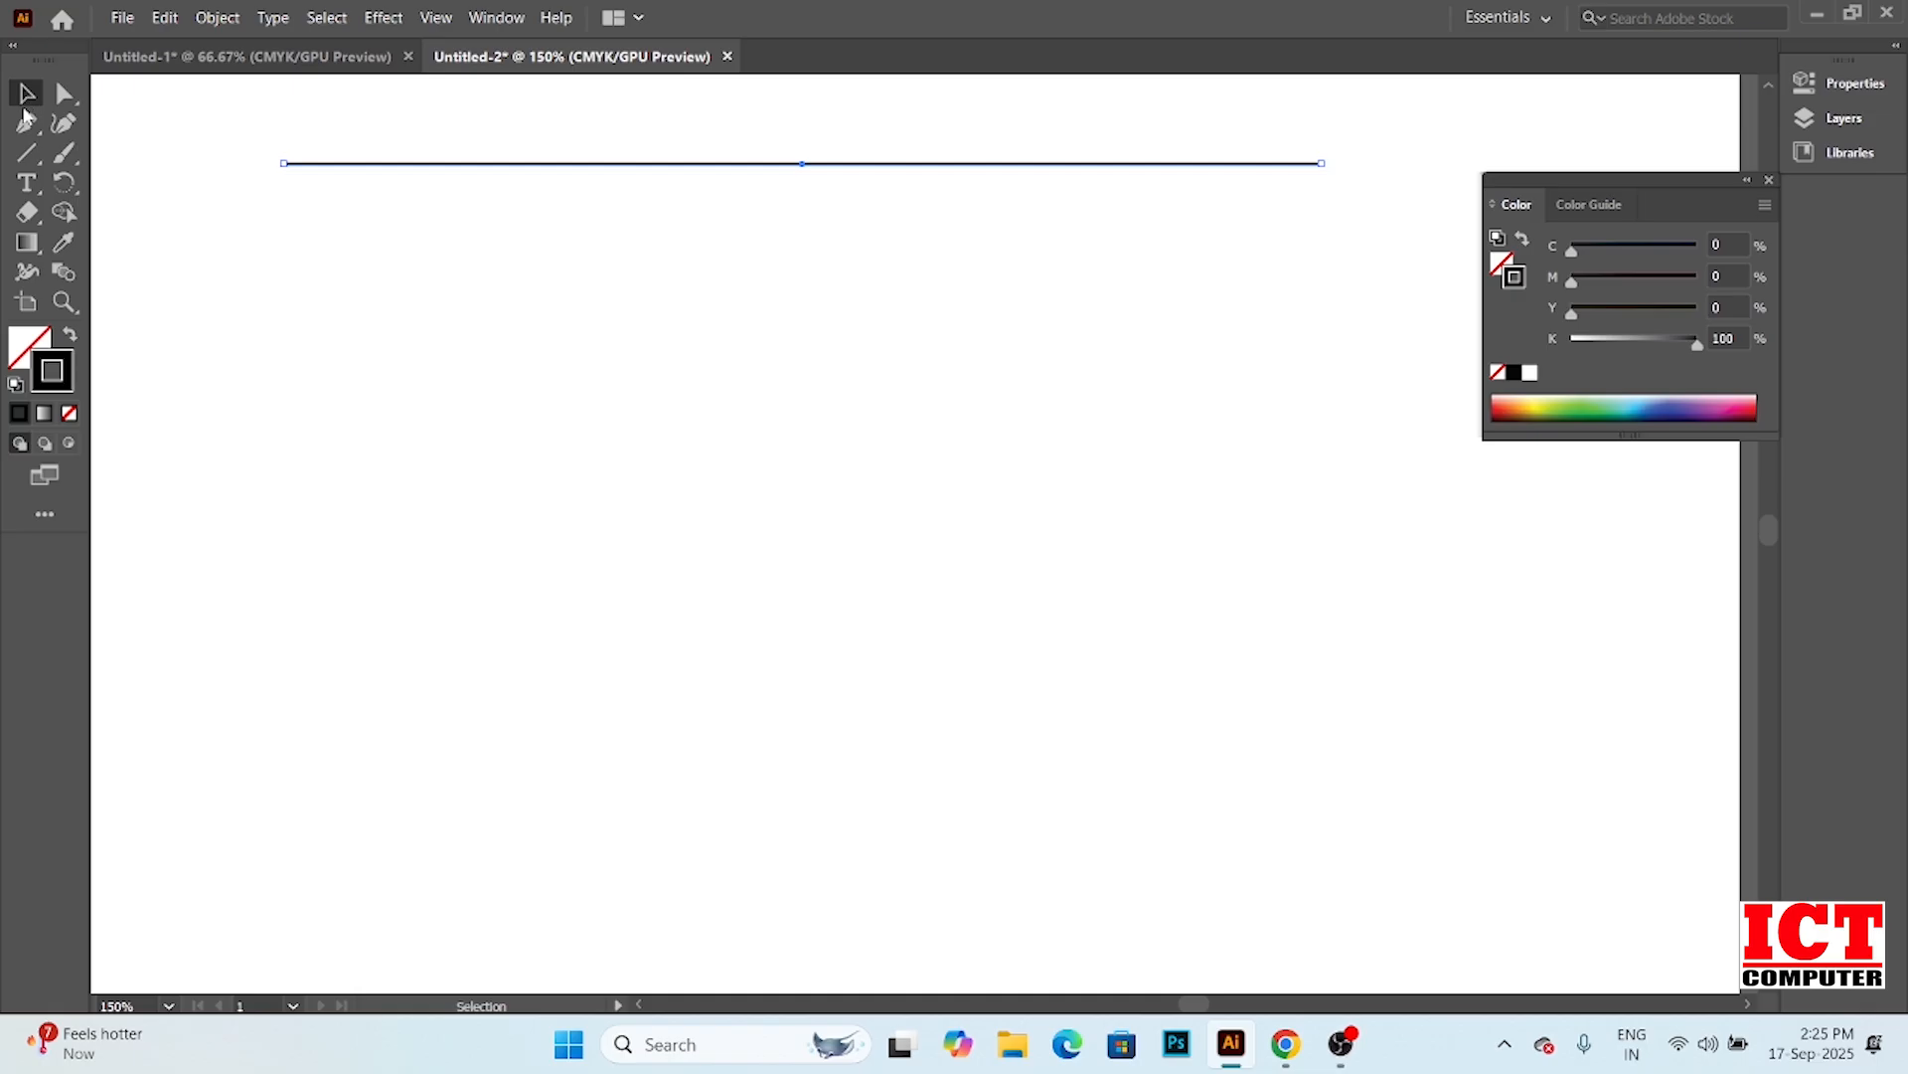
mouse_move(734, 165)
mouse_down()
mouse_move(732, 268)
mouse_move(986, 321)
mouse_move(714, 177)
mouse_up()
drag(714, 176, 801, 303)
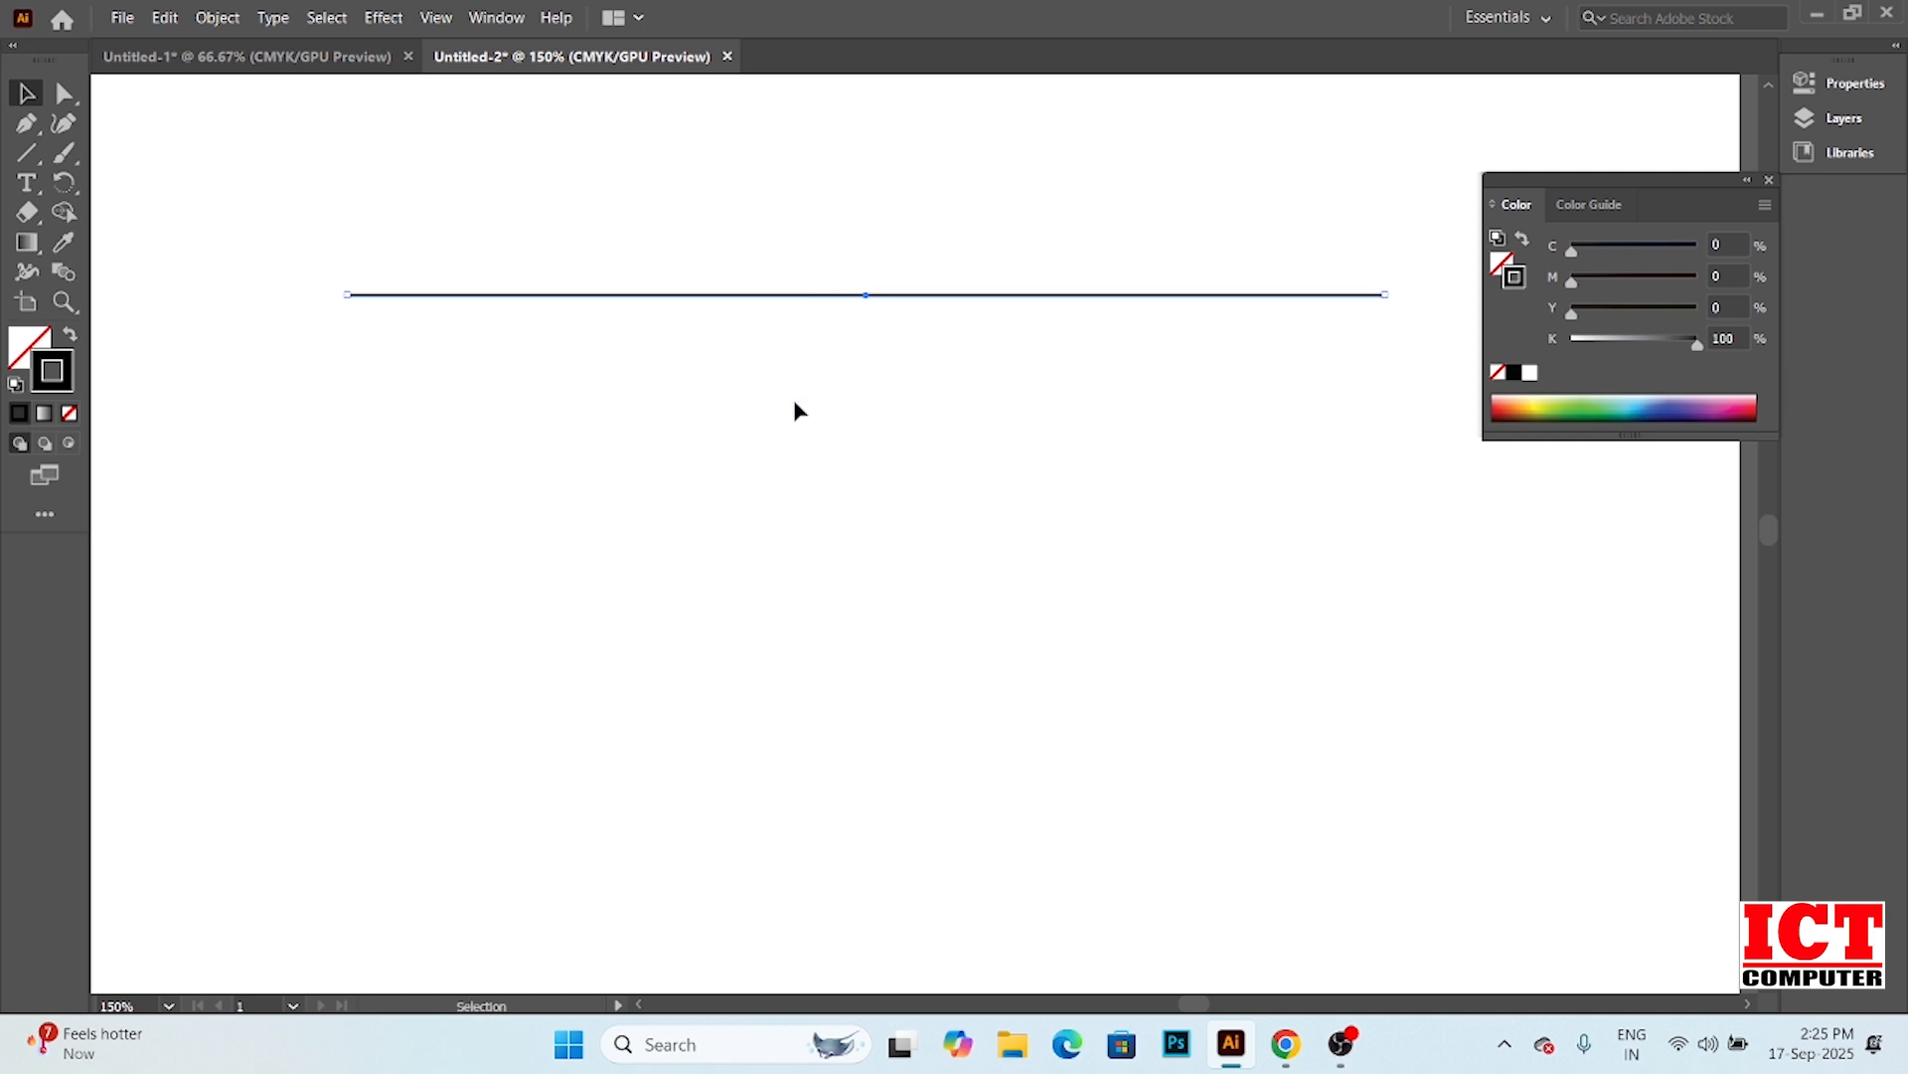
Shift the line's left anchor point slightly inward and delete that anchor
click(68, 96)
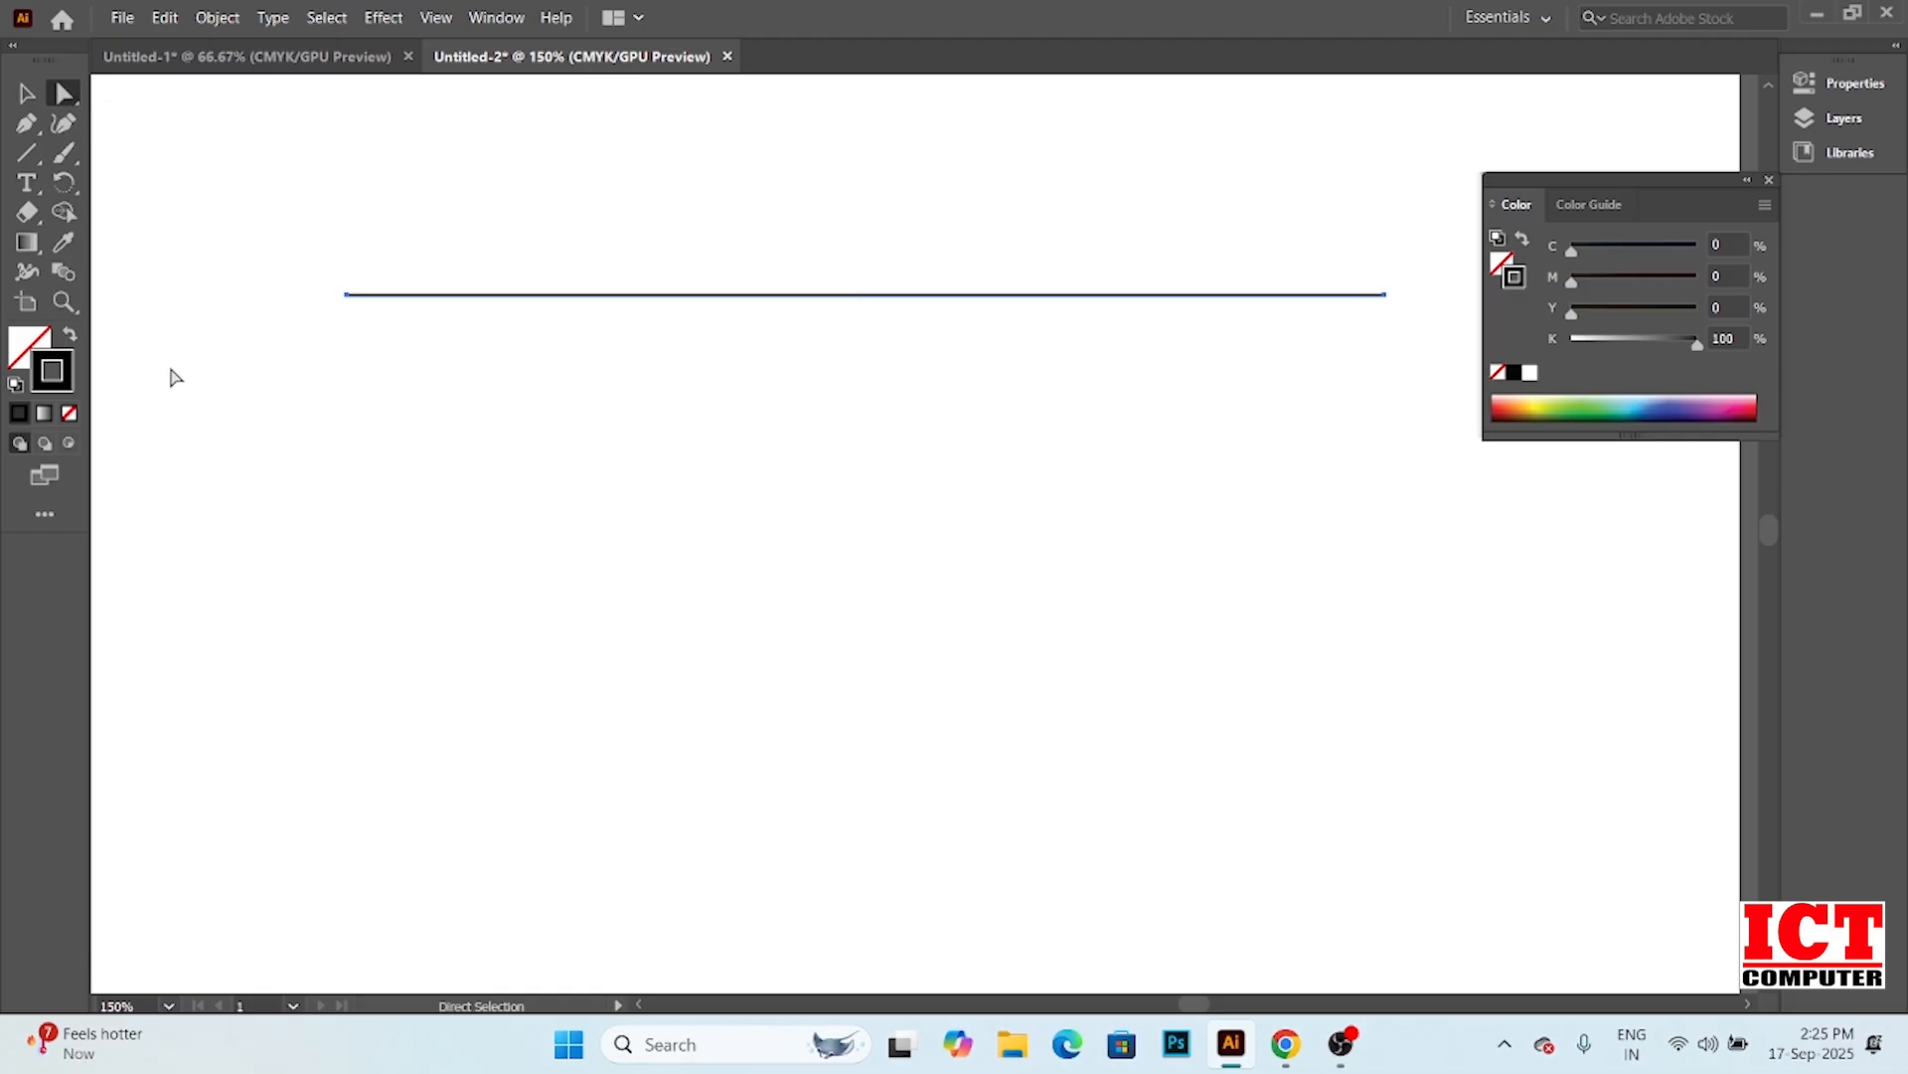
click(324, 456)
drag(297, 268, 395, 341)
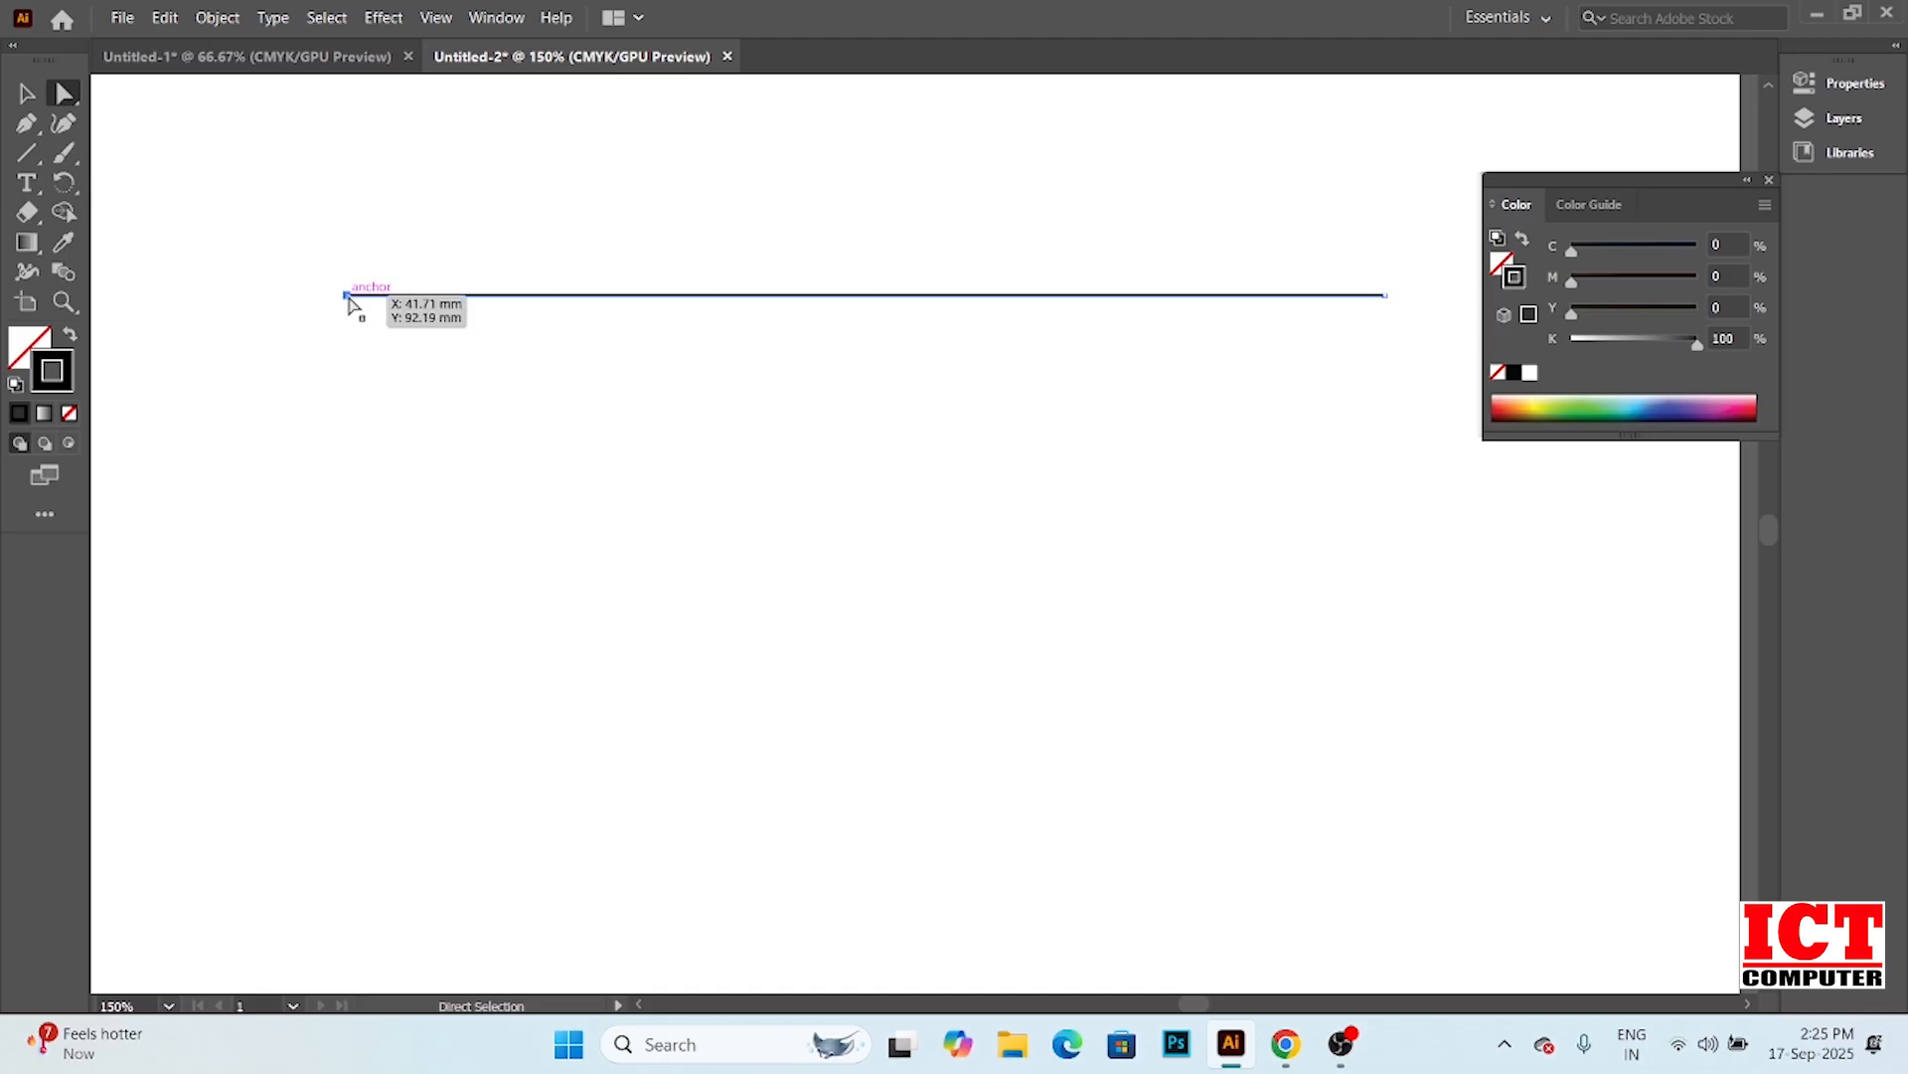
mouse_move(348, 300)
mouse_down()
mouse_move(430, 762)
mouse_move(298, 205)
mouse_move(375, 801)
mouse_move(324, 341)
mouse_move(365, 575)
mouse_move(383, 374)
mouse_move(647, 732)
mouse_move(1161, 664)
mouse_move(420, 428)
mouse_move(470, 689)
mouse_move(367, 300)
mouse_up()
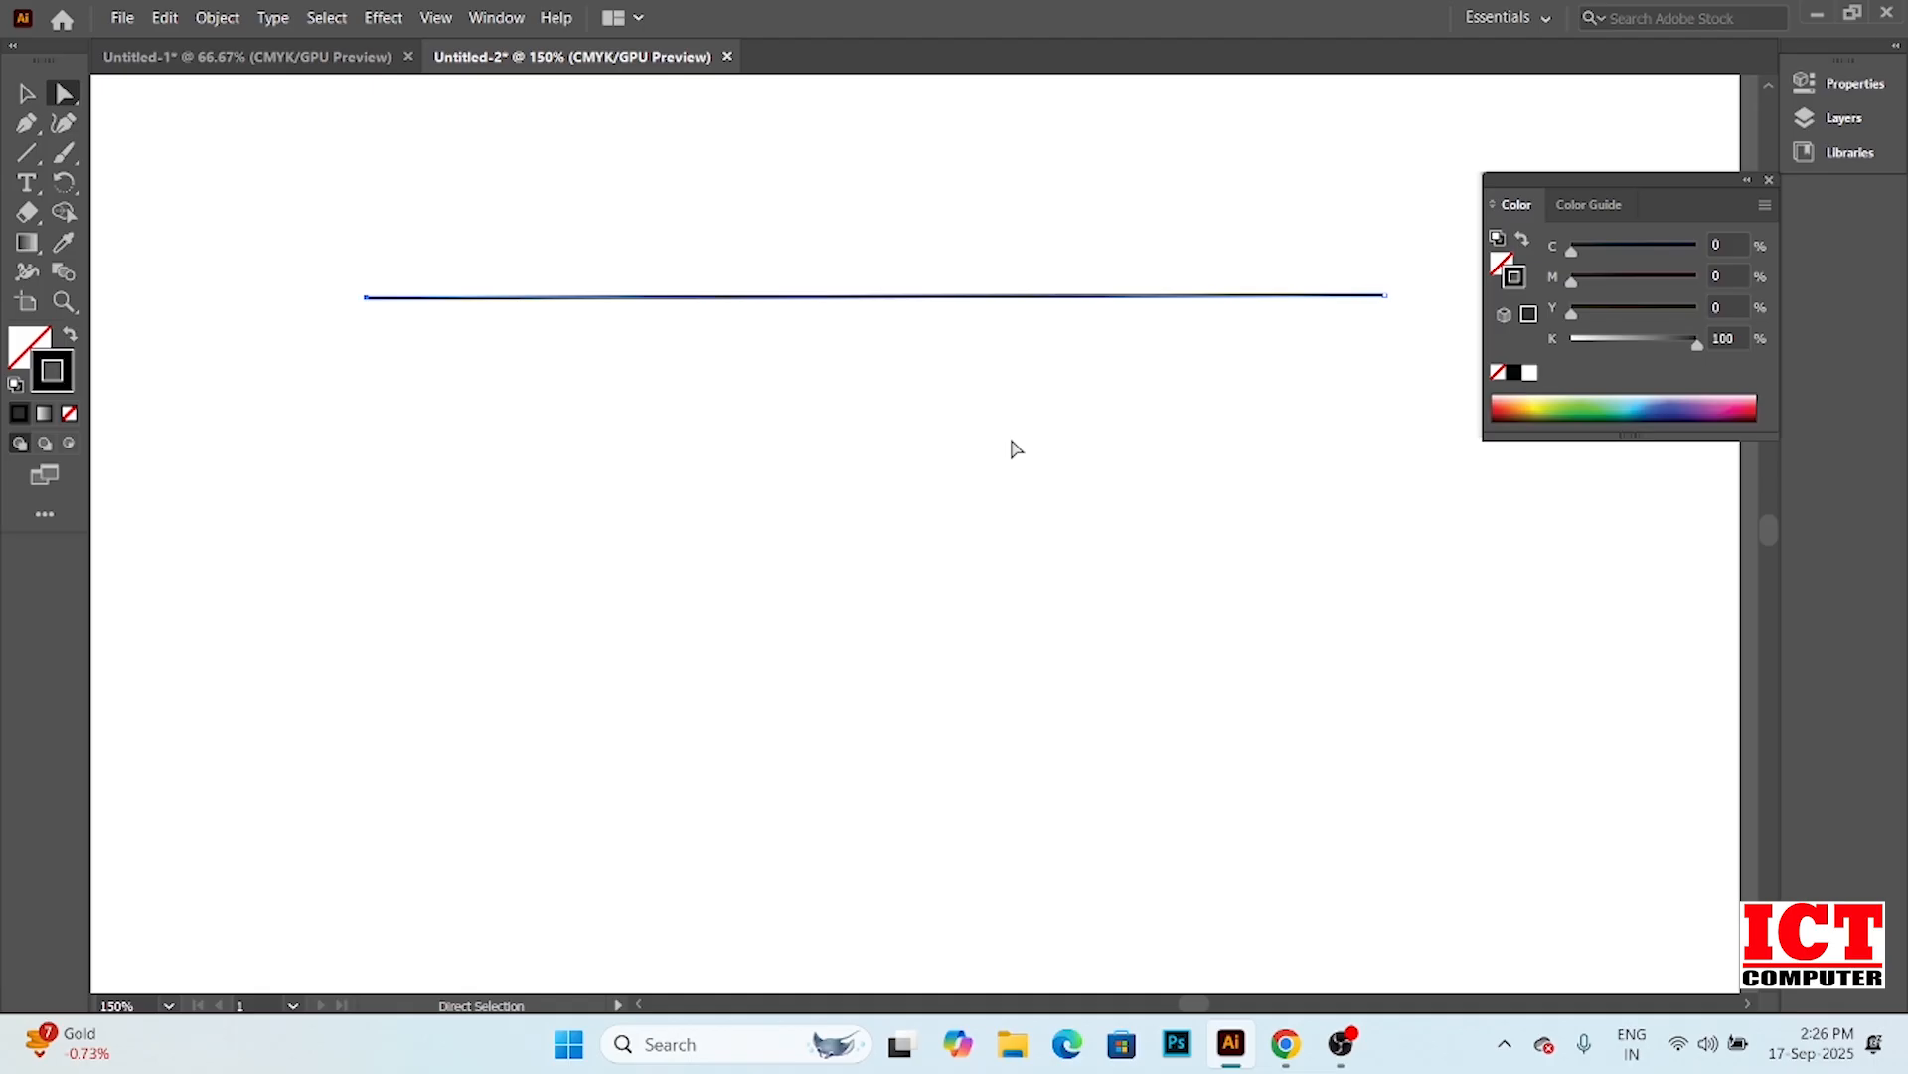
key(Delete)
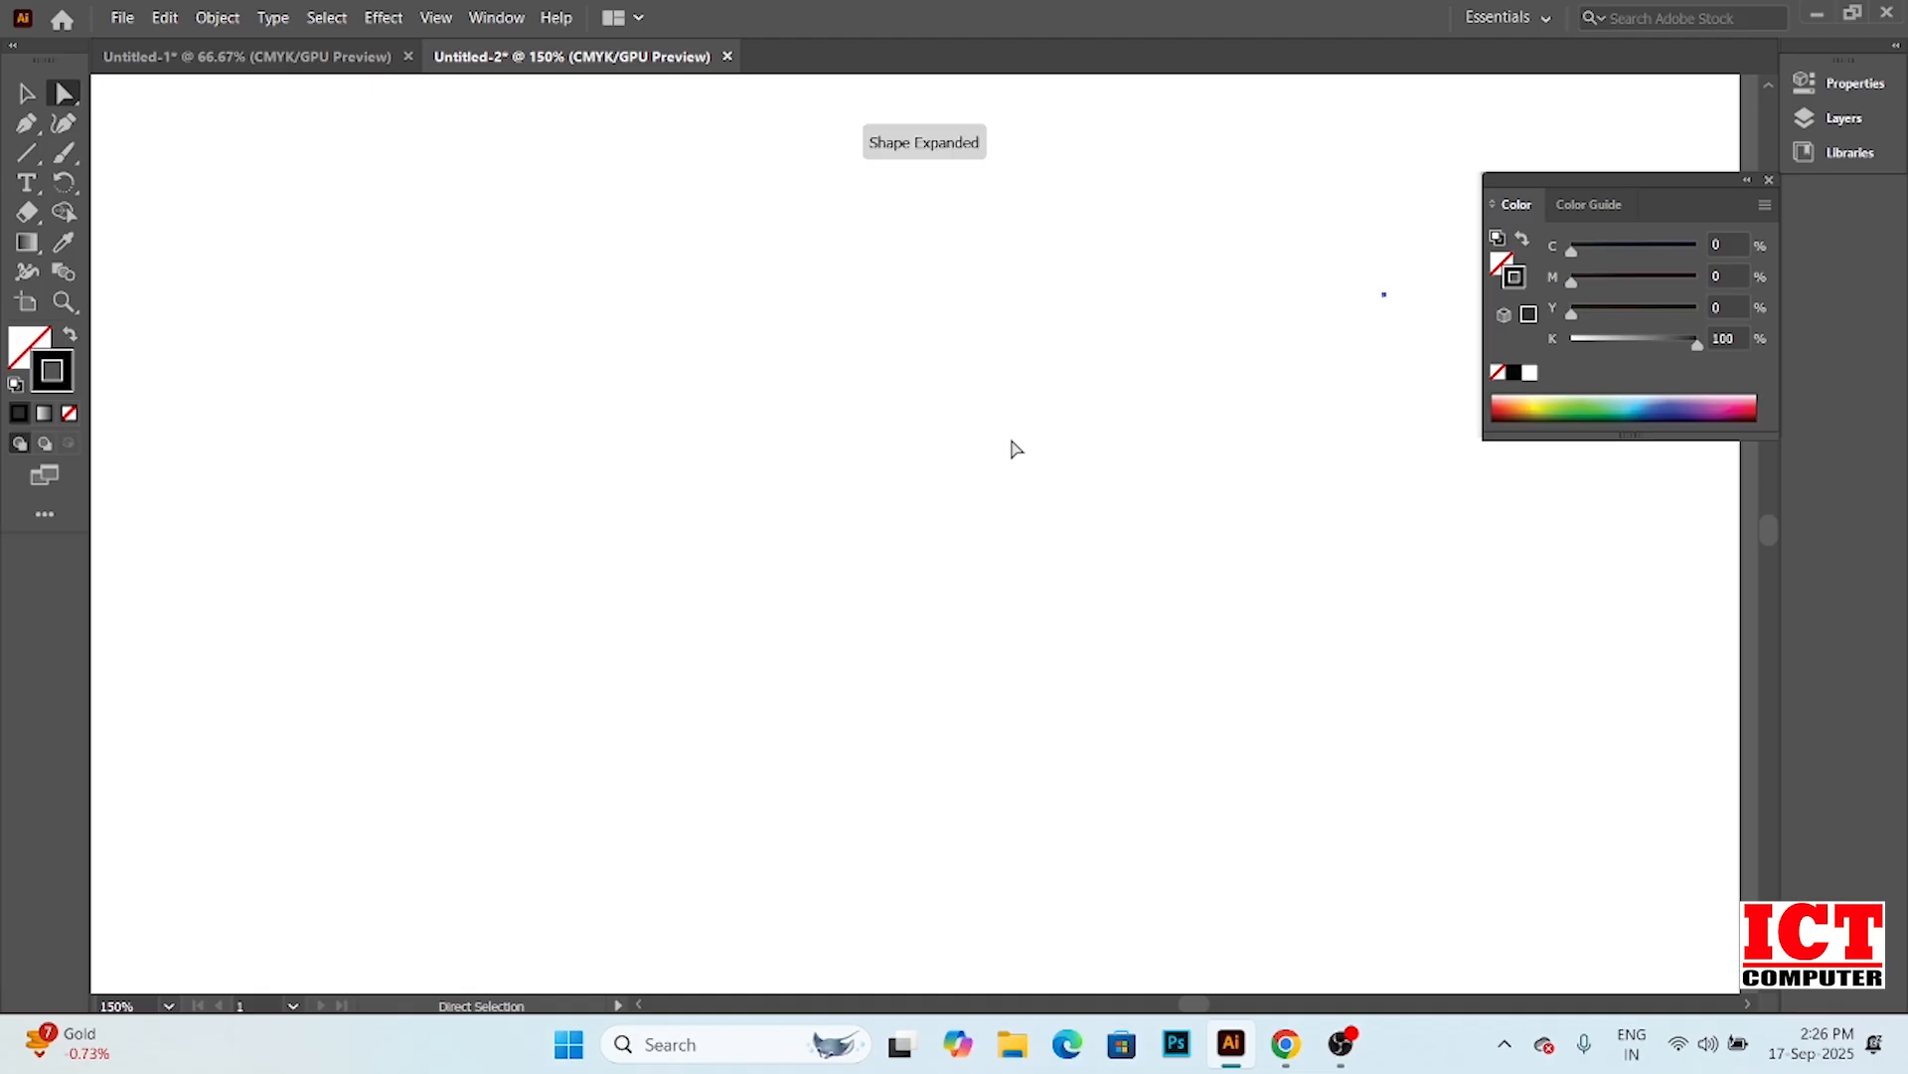
Draw a nearly square rectangle on the artboard, enlarge it from its upper-right corner, and deselect it
click(36, 165)
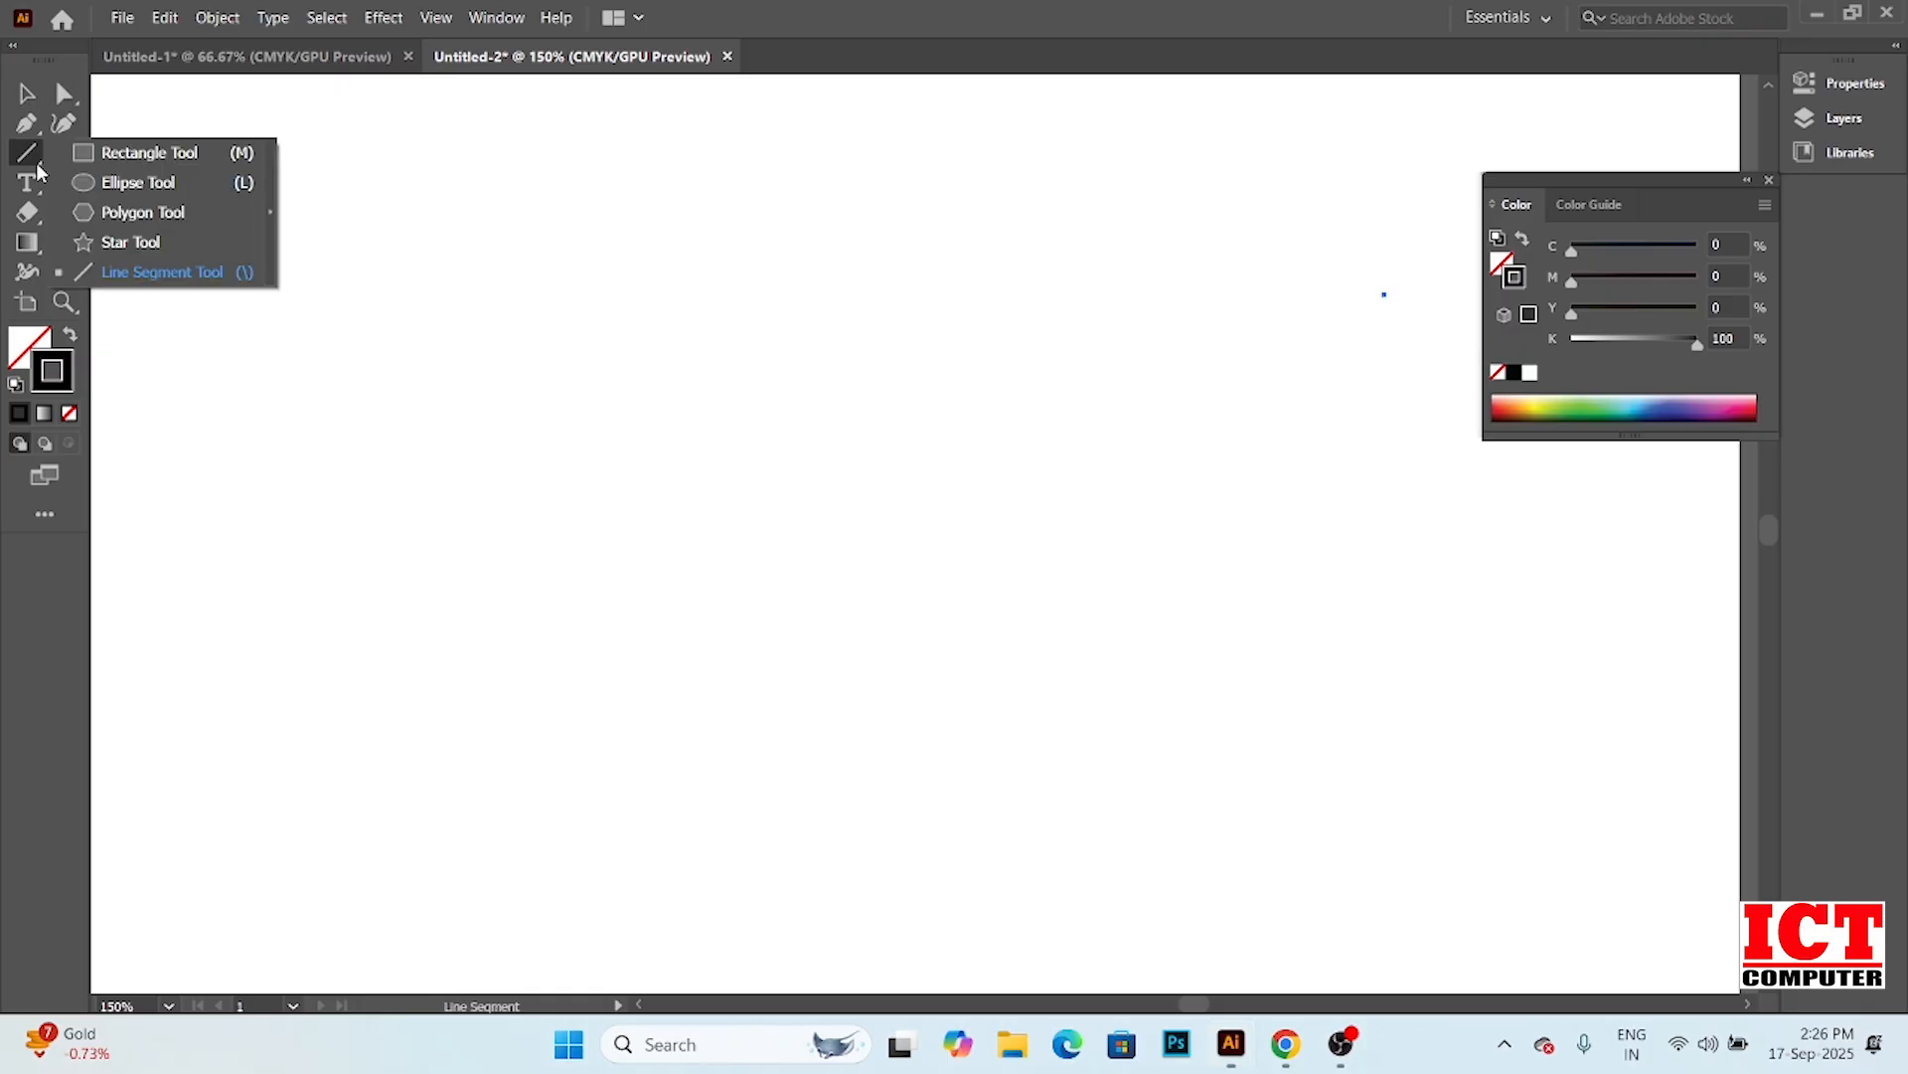
click(154, 153)
drag(483, 251, 883, 670)
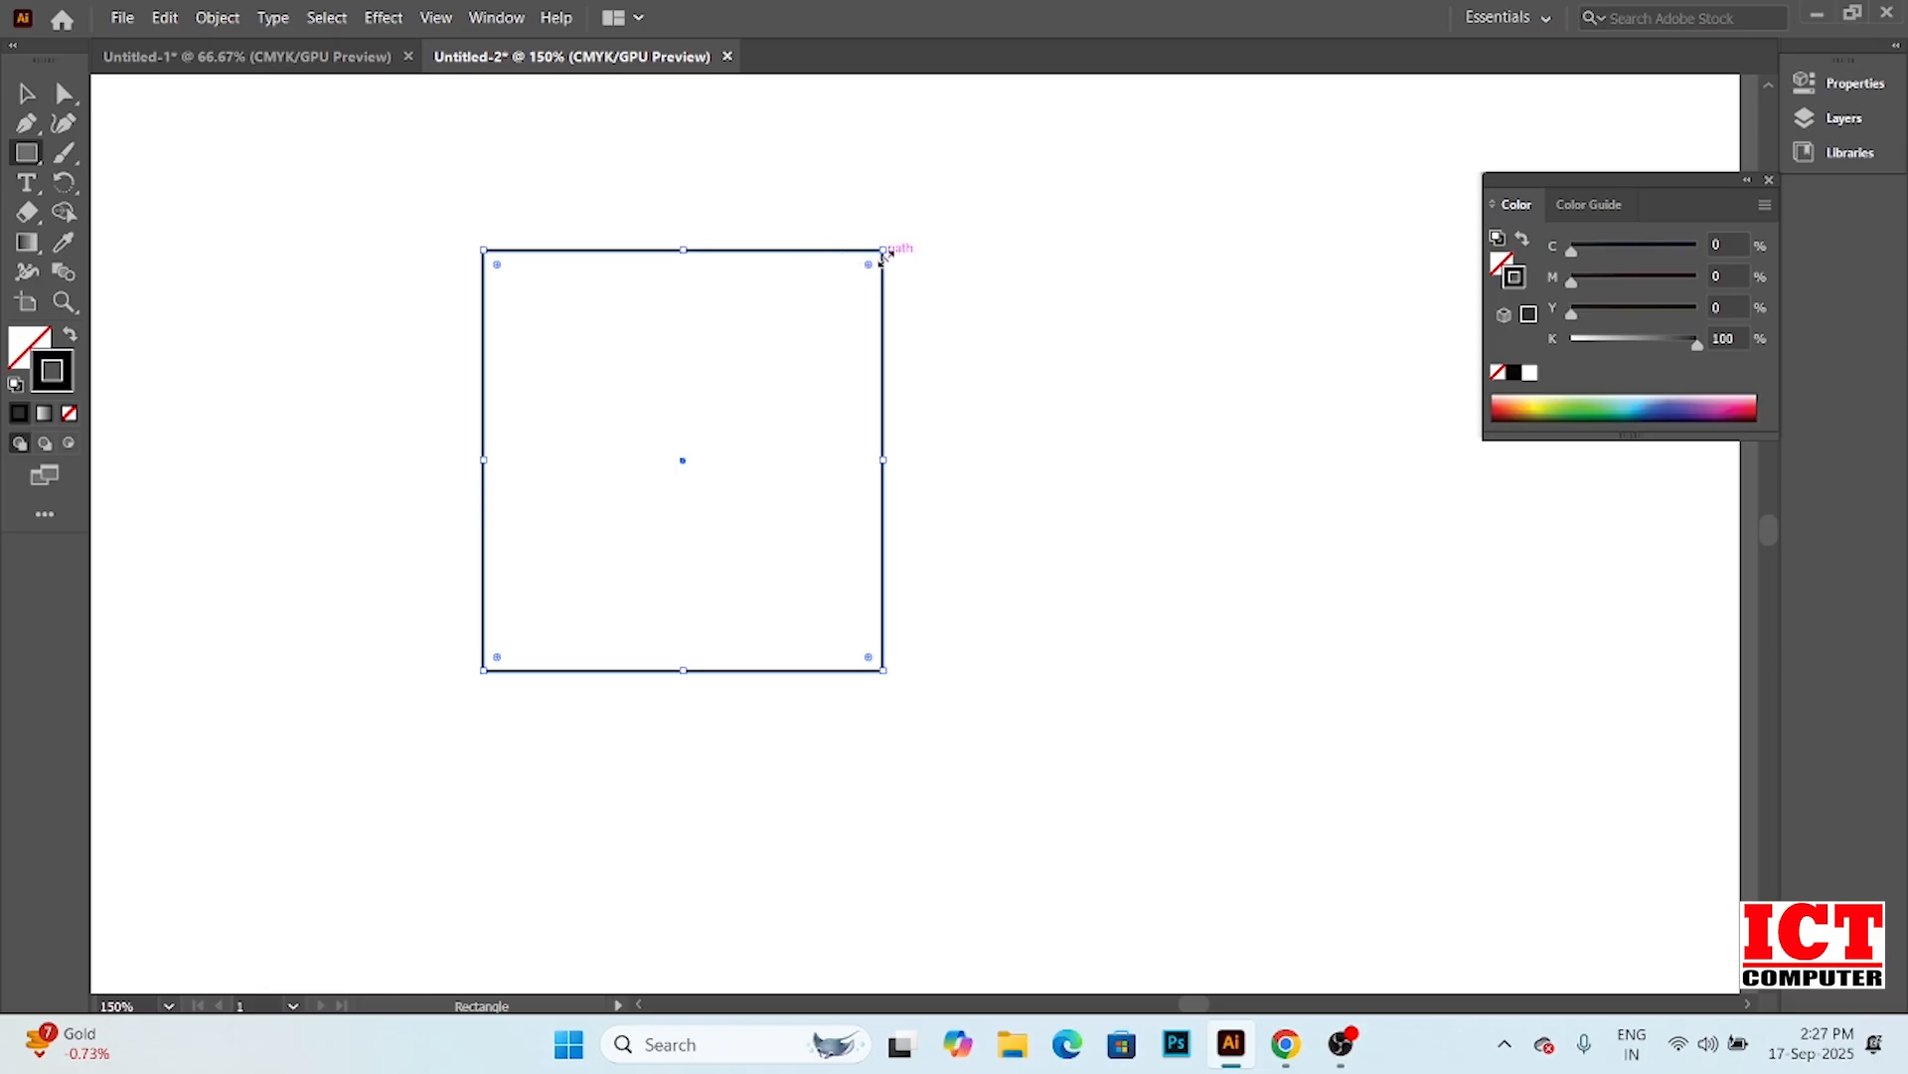
mouse_move(483, 669)
mouse_down()
mouse_move(873, 259)
mouse_move(648, 454)
mouse_move(1047, 222)
mouse_move(936, 203)
mouse_up()
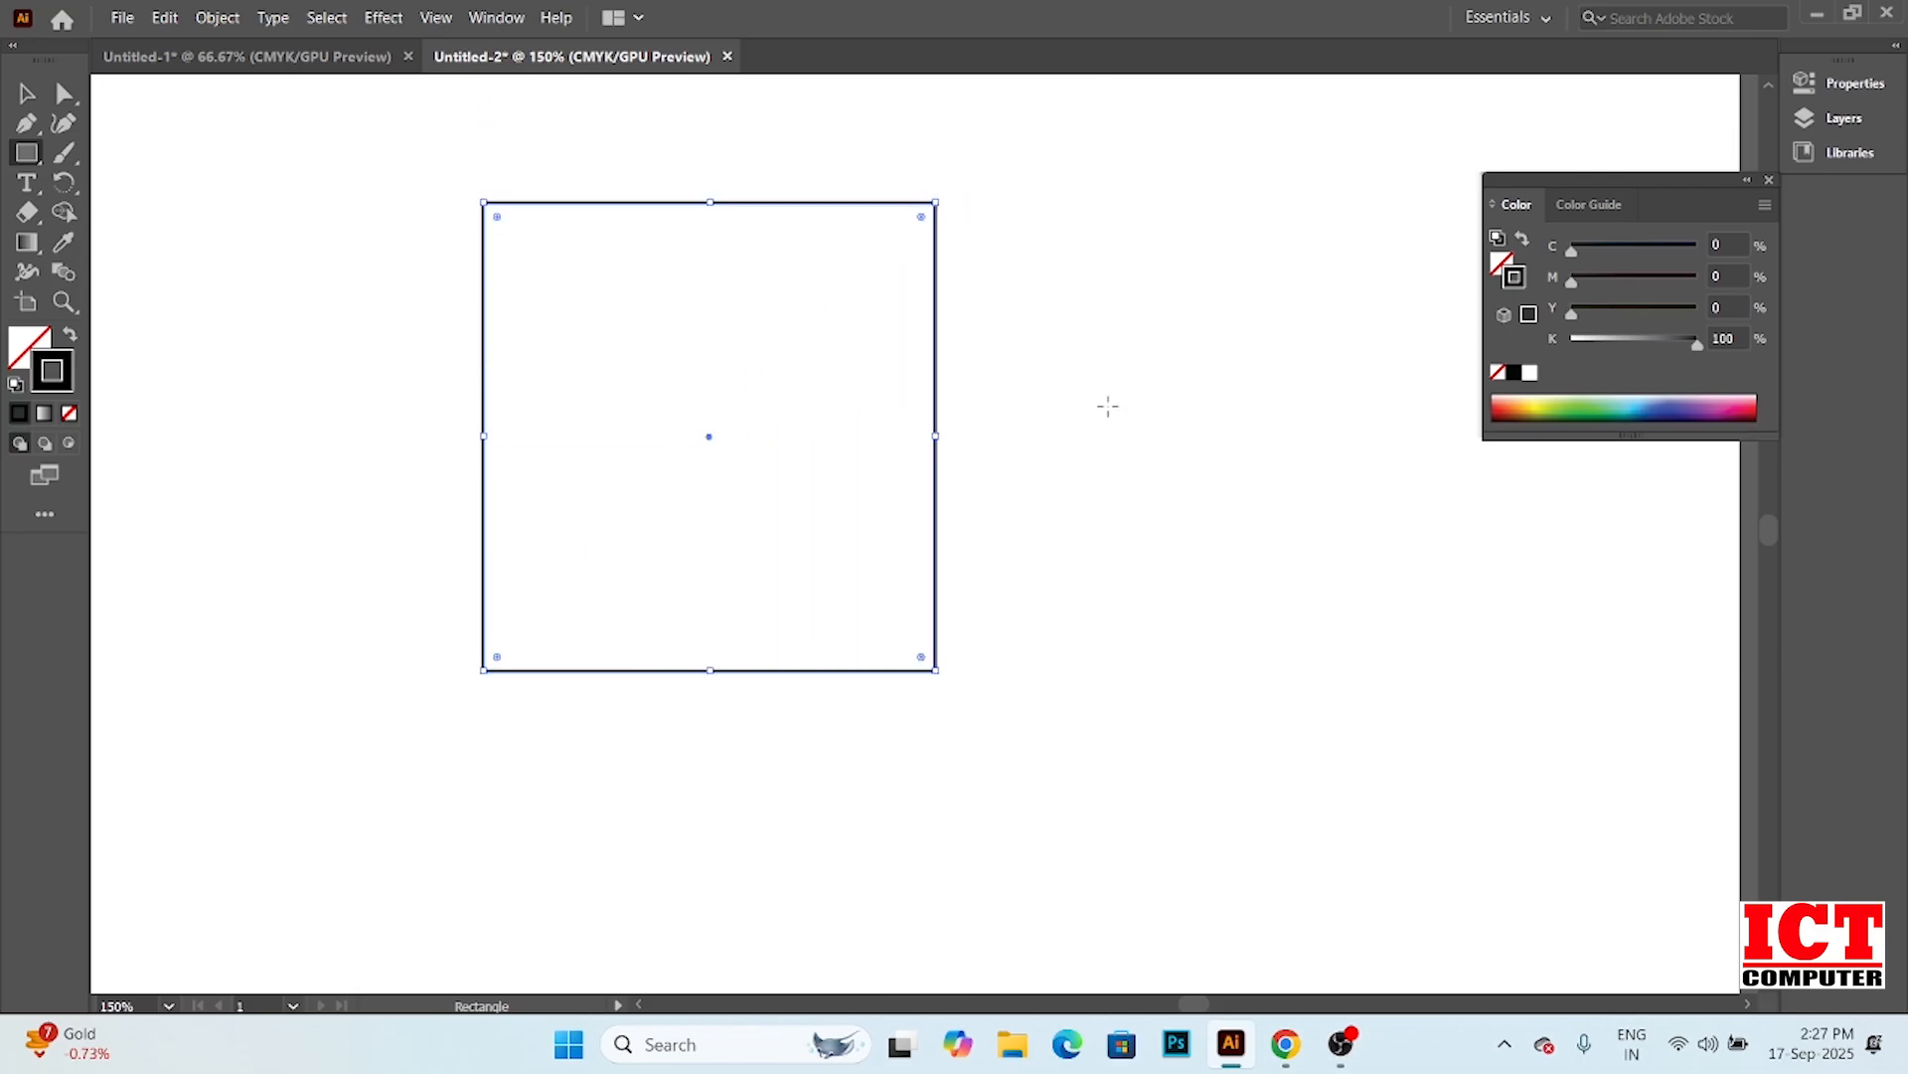
ctrl+click(1156, 336)
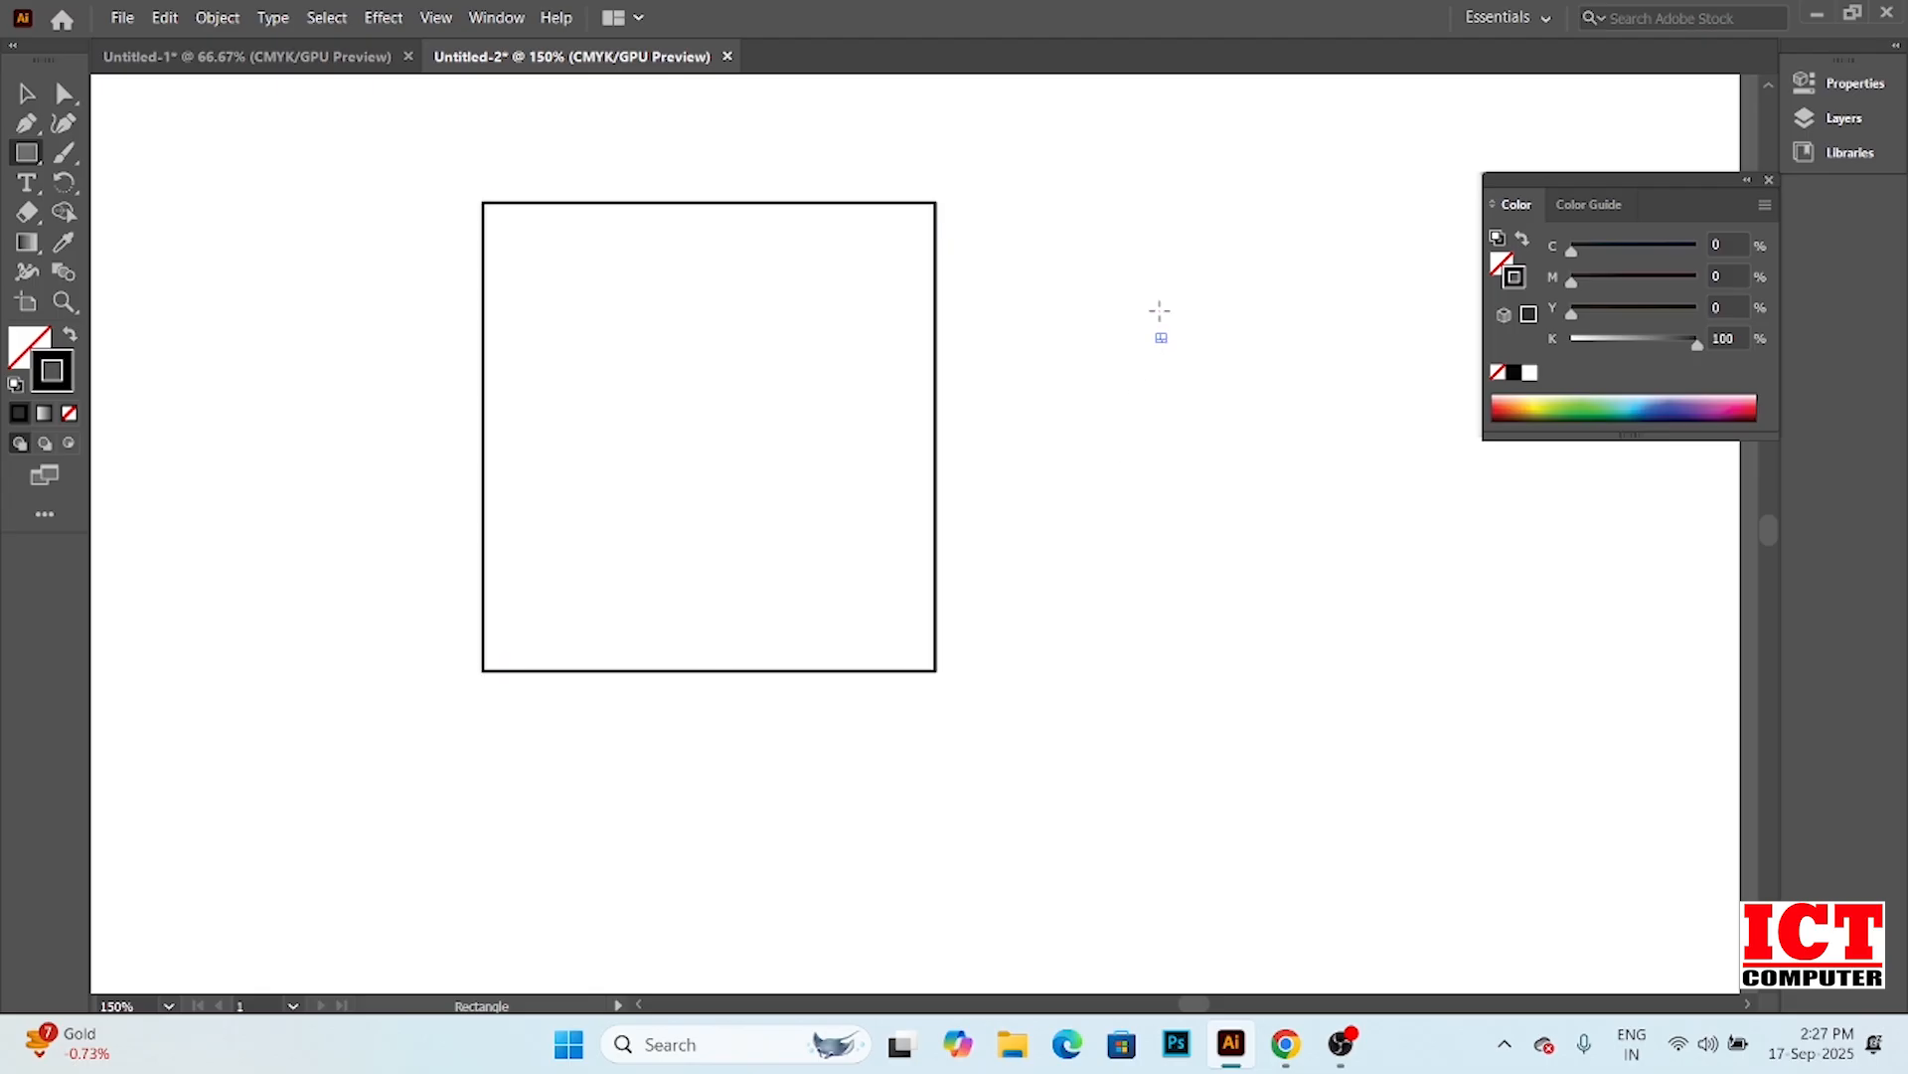
click(26, 94)
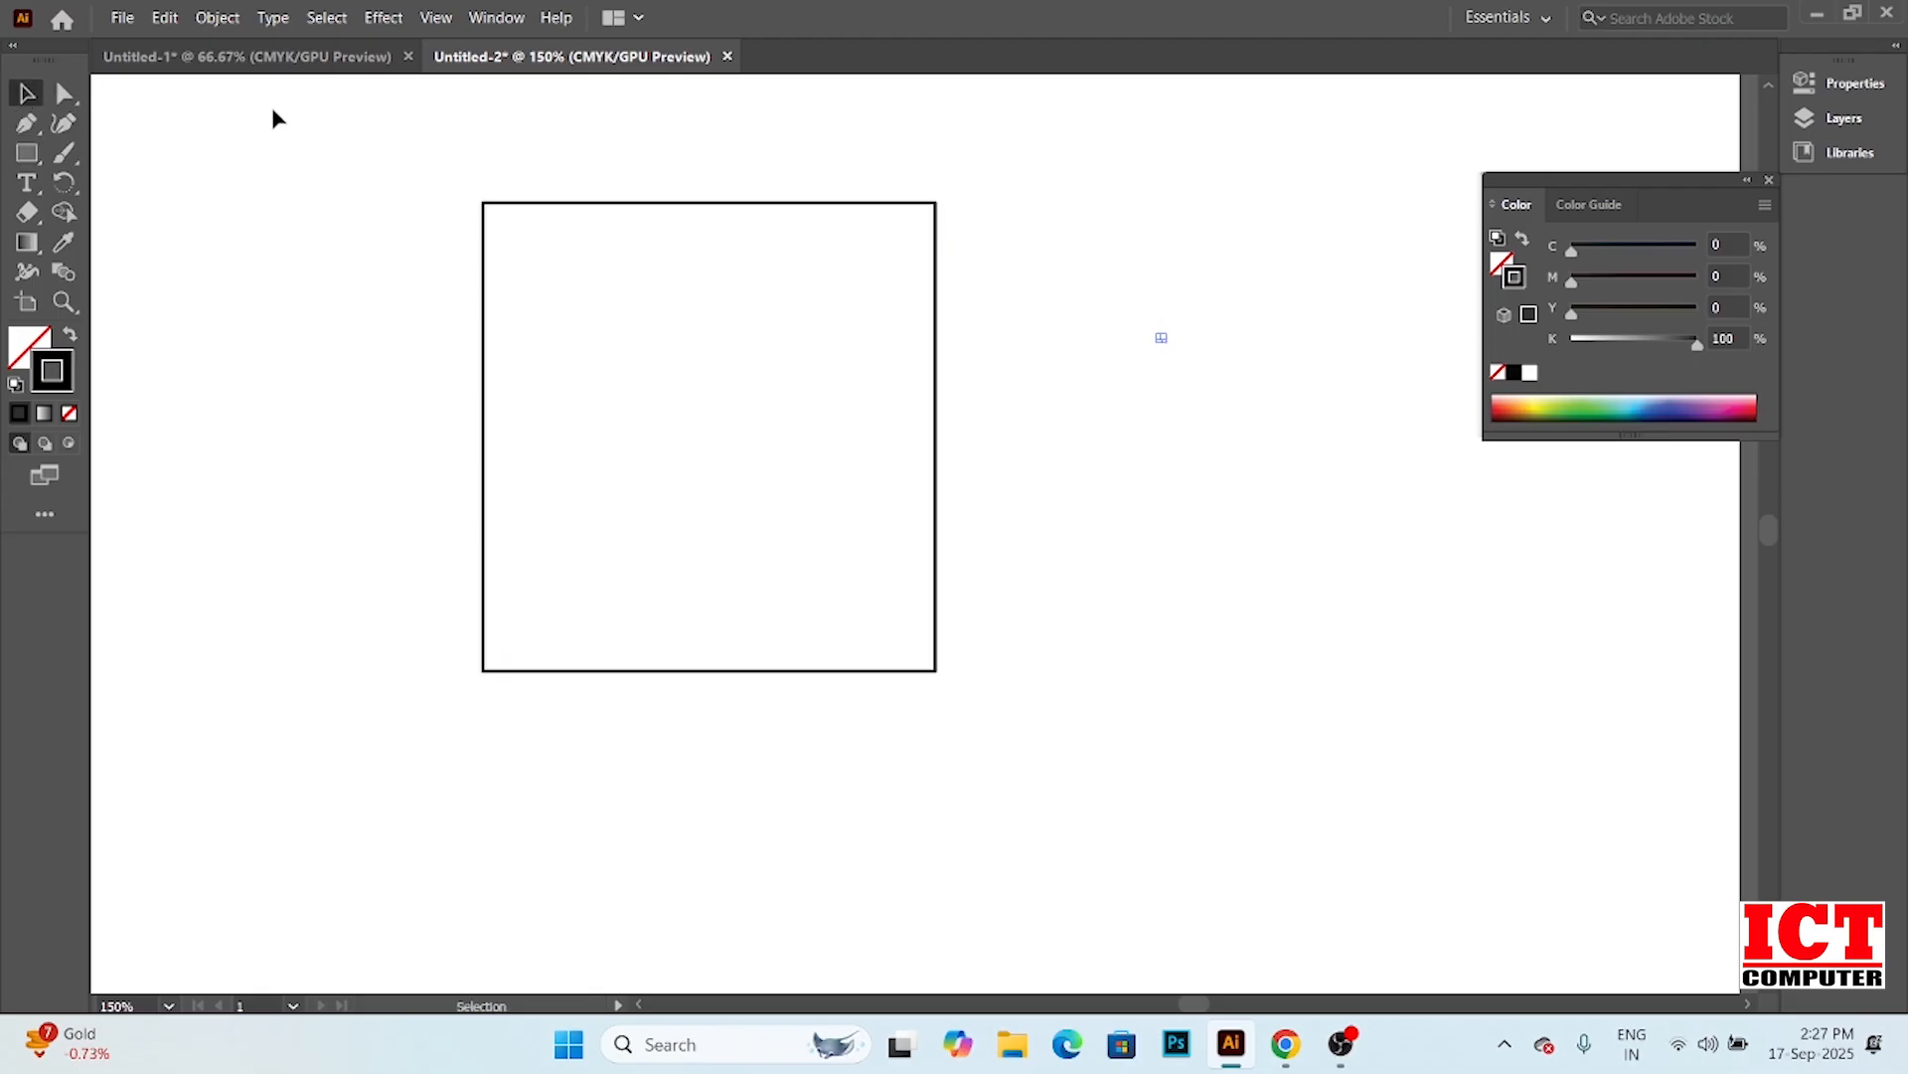
Try rounding all four corners of the whole selected rectangle at once with a corner widget and undo the rounding
drag(375, 172, 1058, 806)
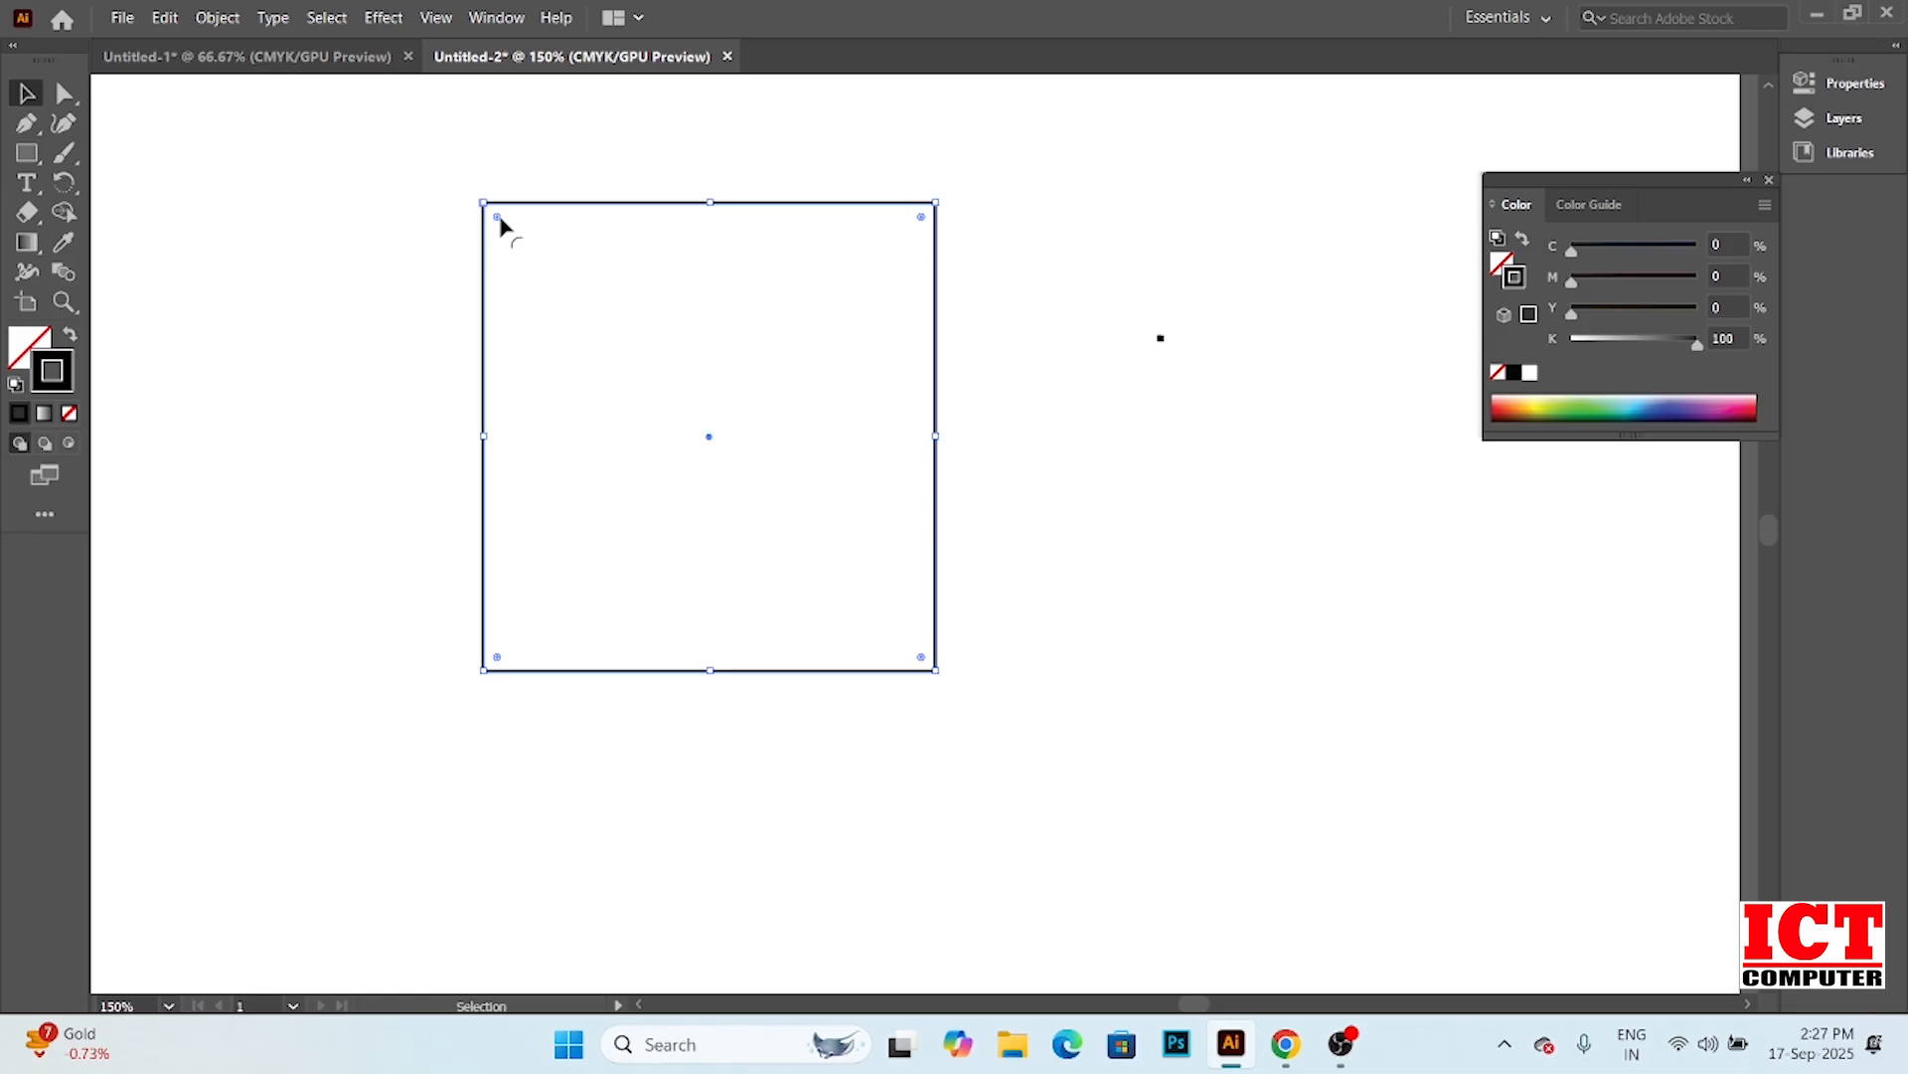
drag(500, 228, 612, 417)
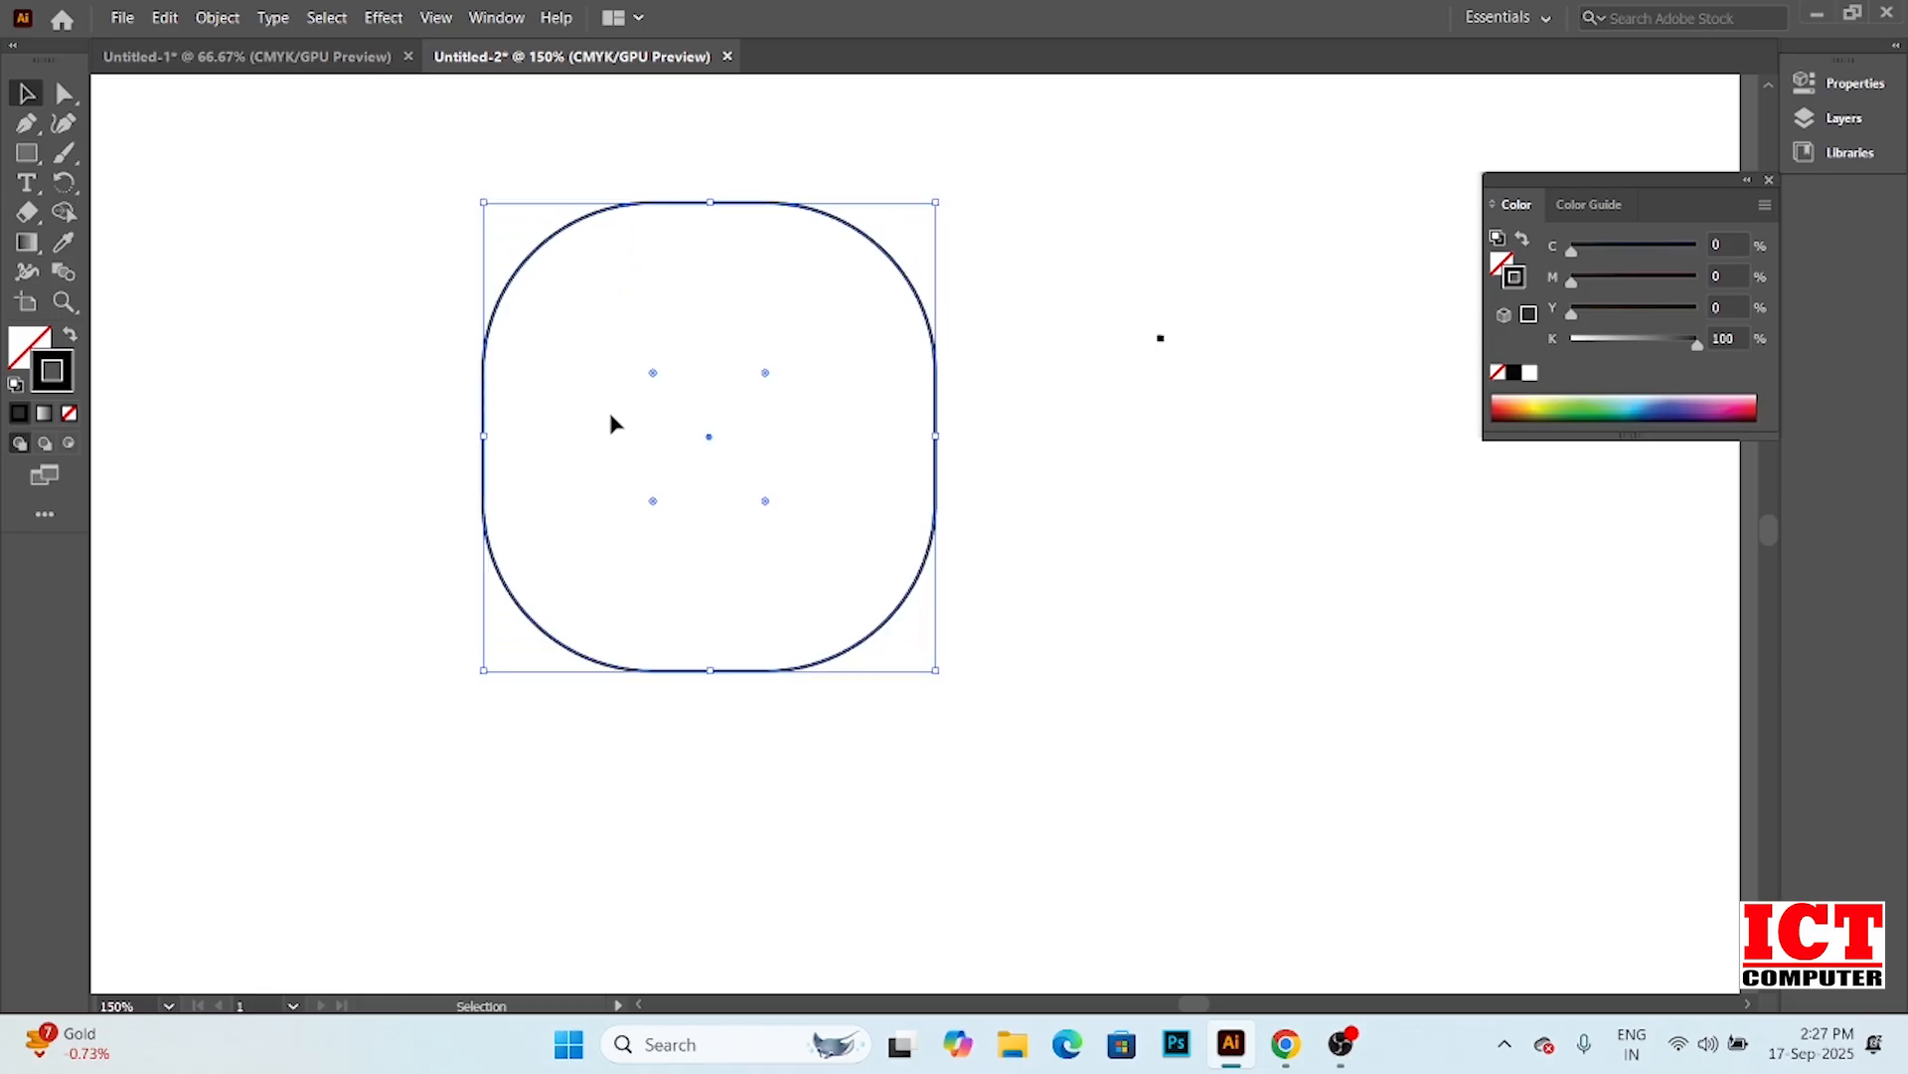
click(731, 147)
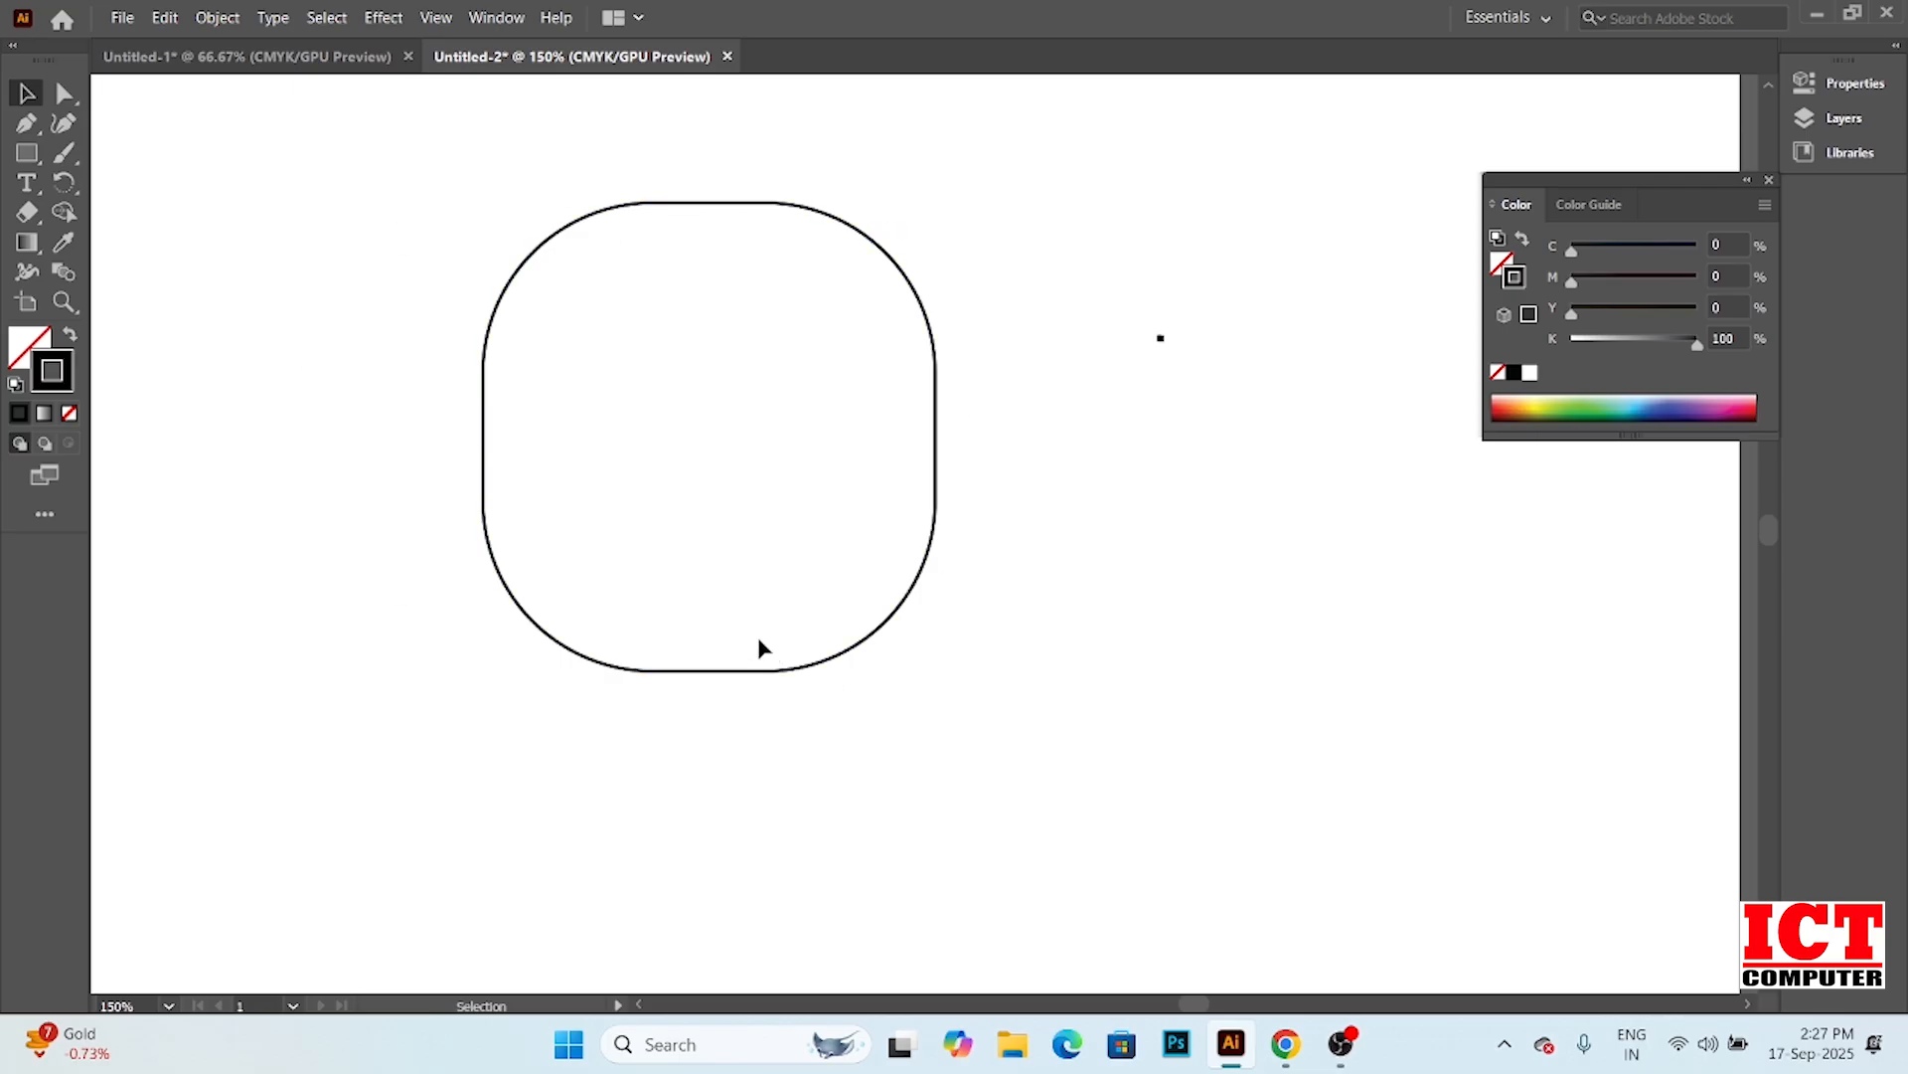
key(ctrl+z)
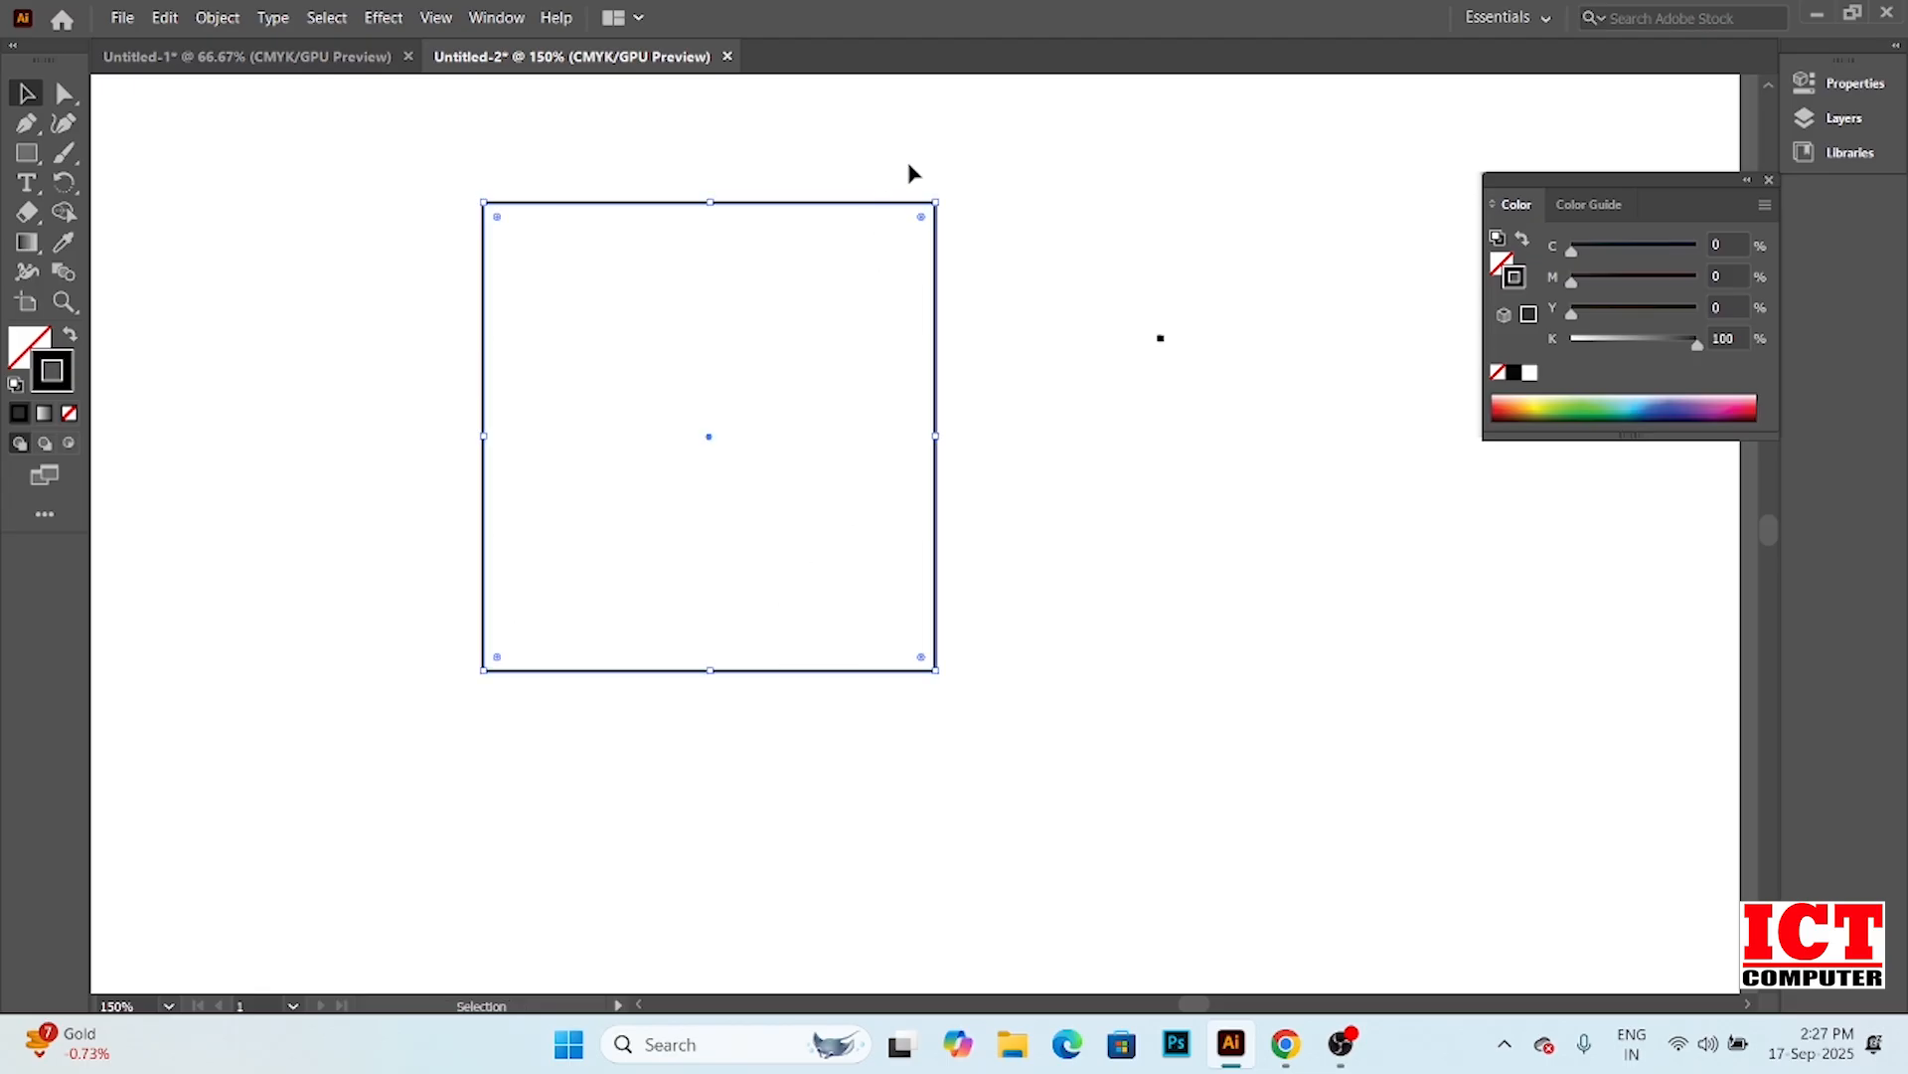
Round only the rectangle's upper-right corner with the Direct Selection tool and its corner widget
click(64, 93)
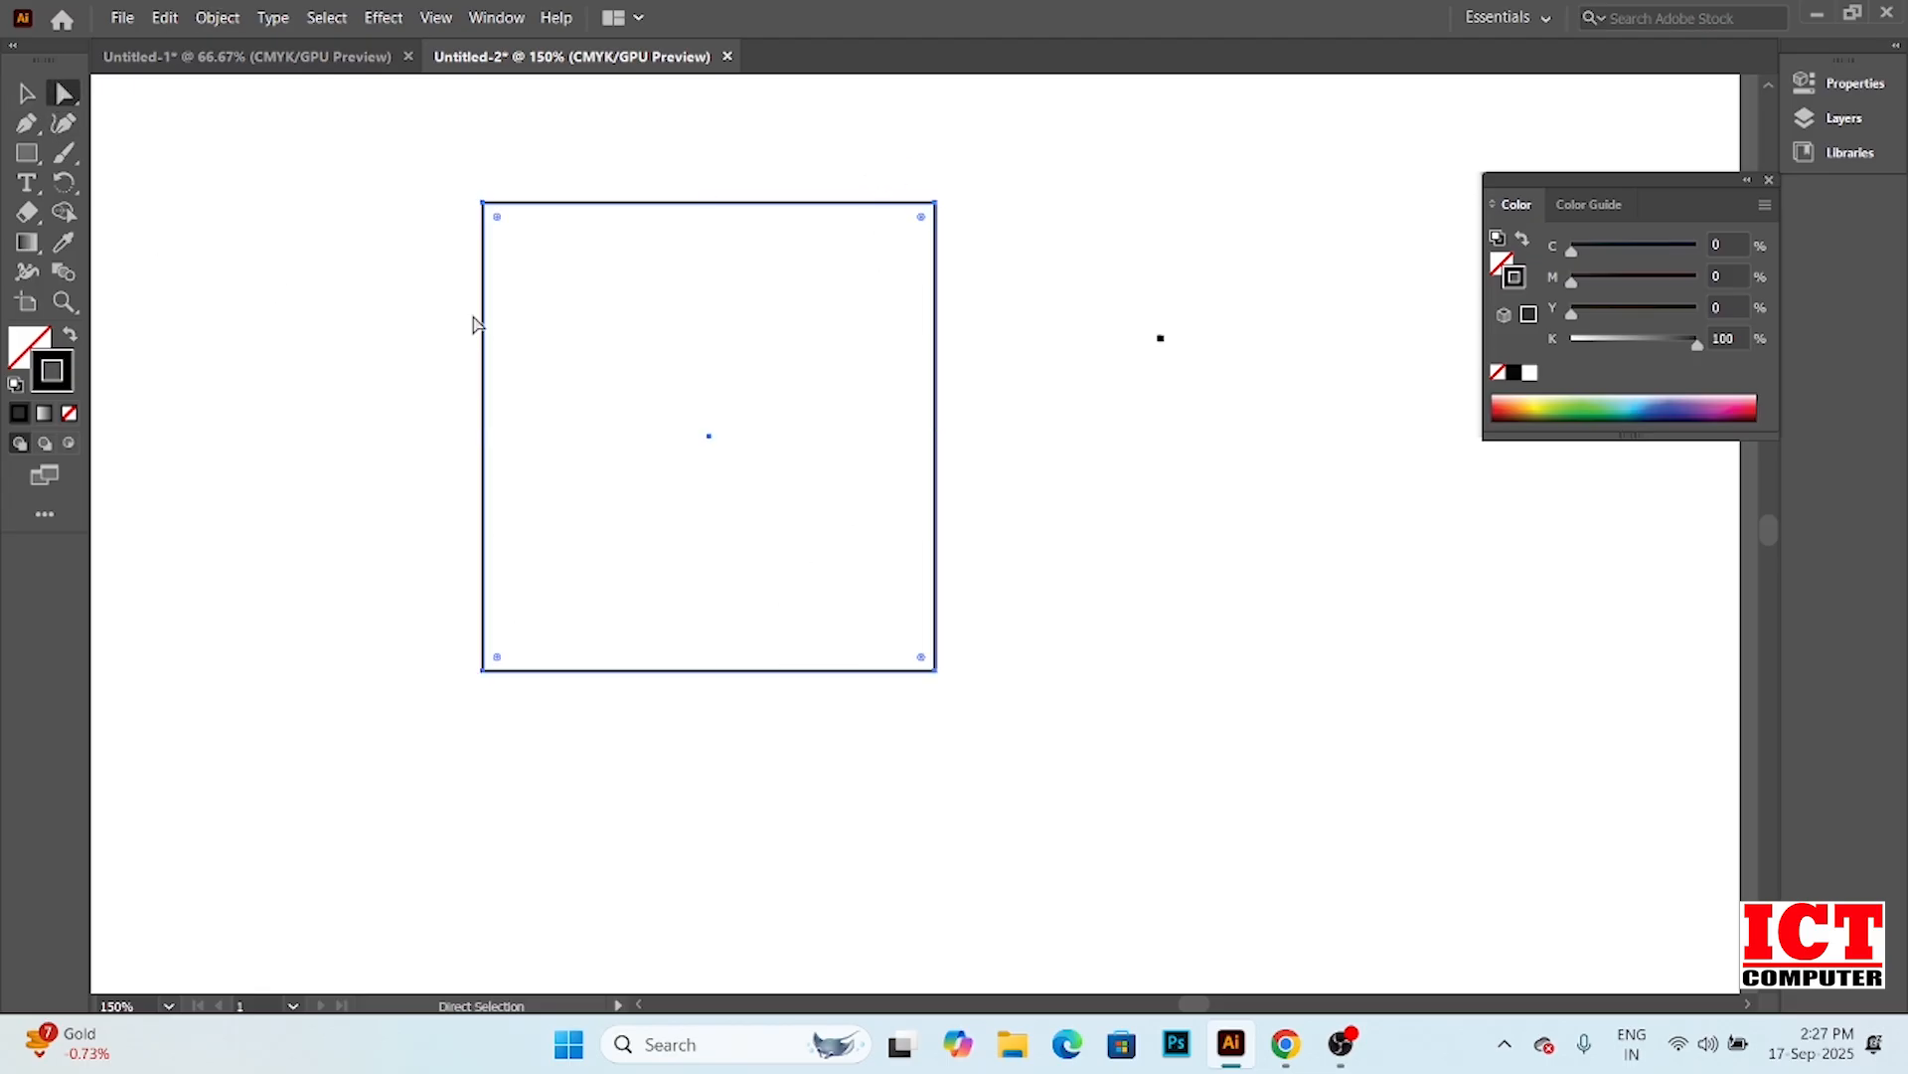
drag(882, 162, 975, 259)
drag(920, 219, 764, 374)
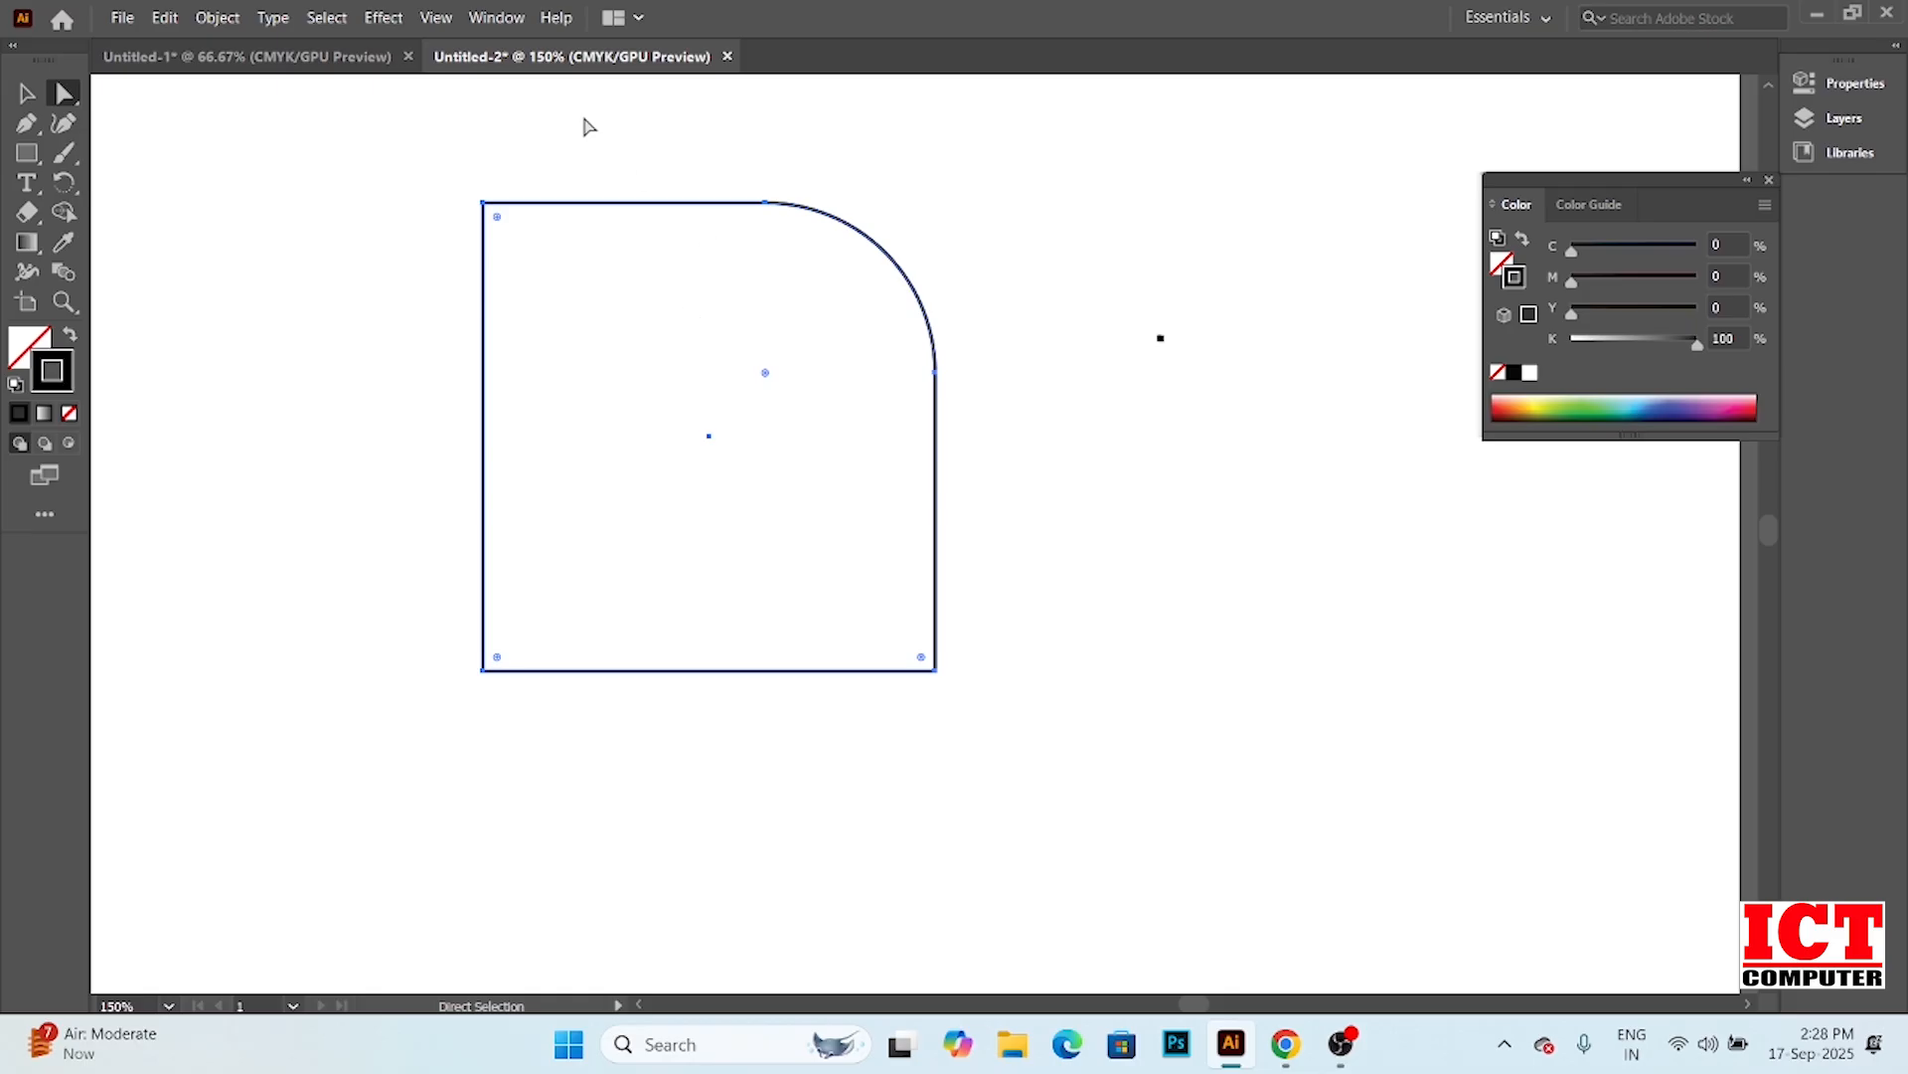
Show the document grid behind the artwork and hide it again
click(437, 18)
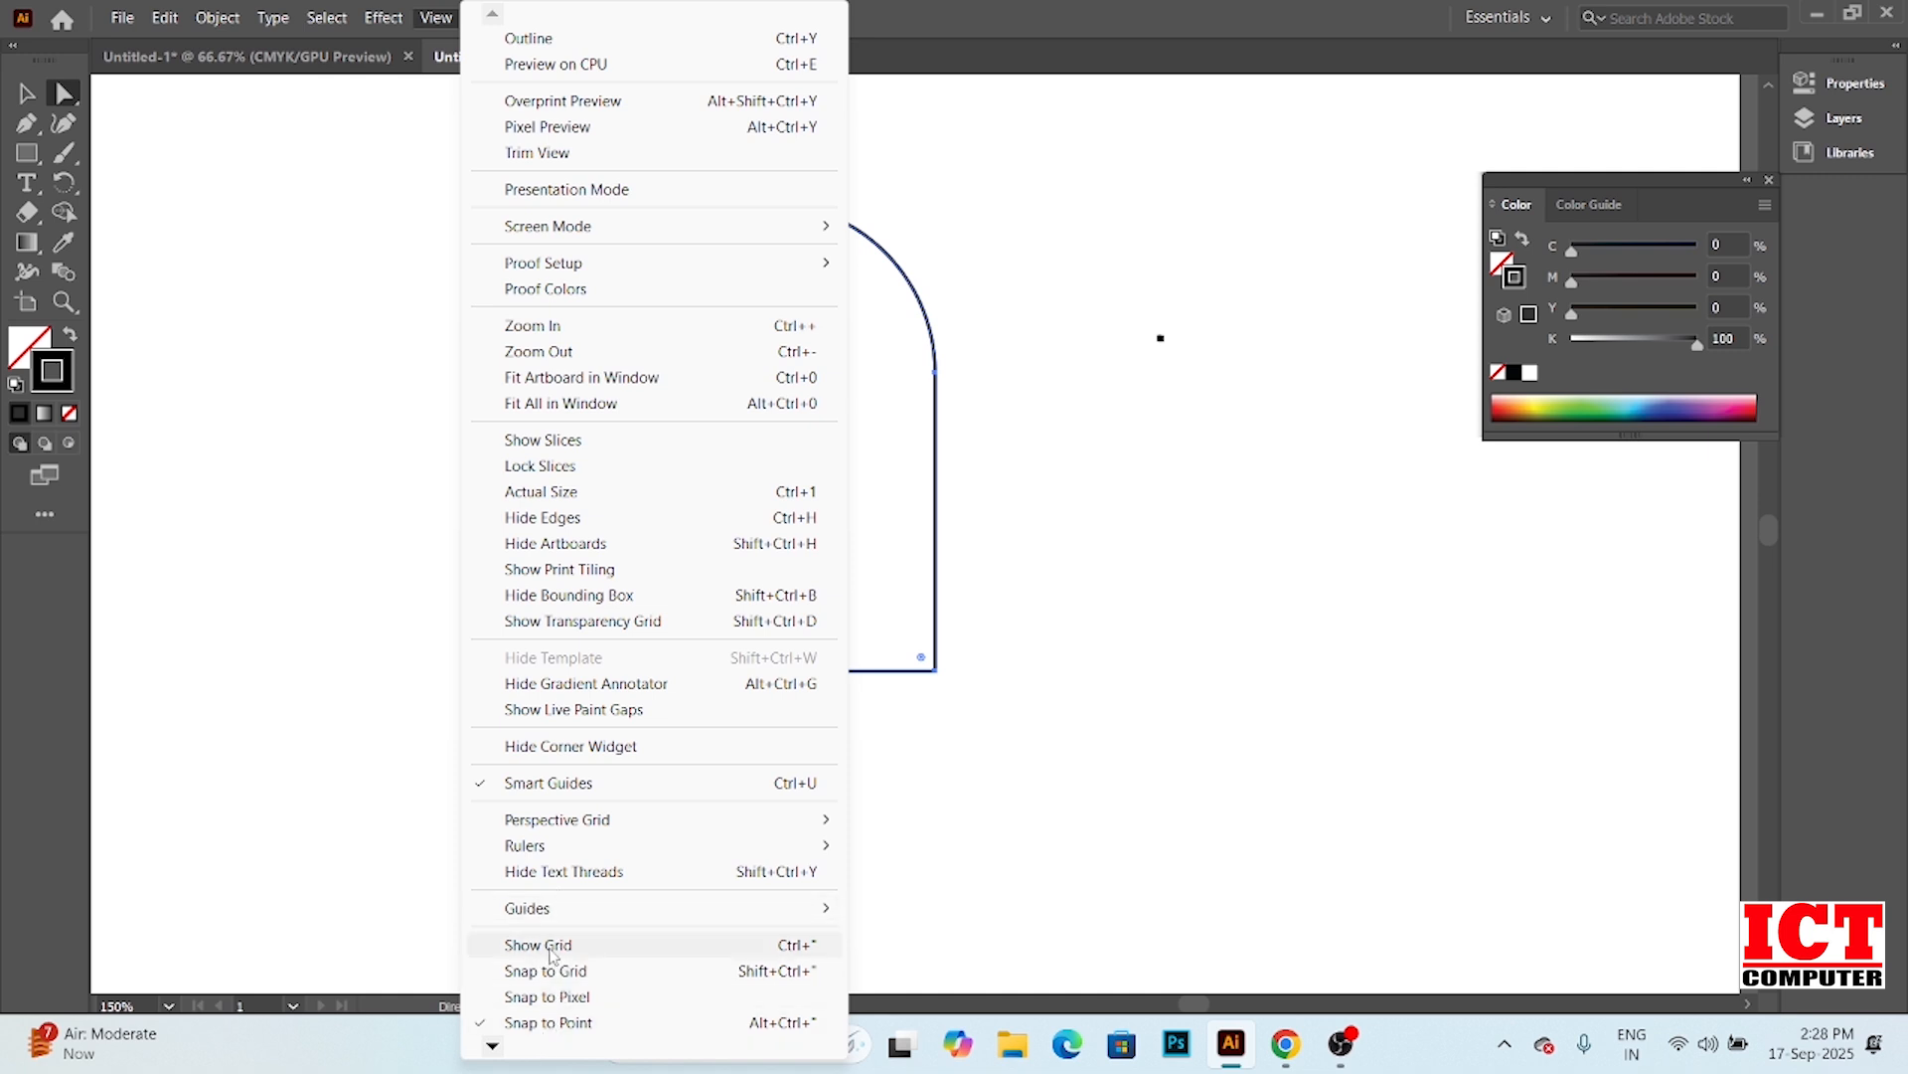
mouse_move(582, 905)
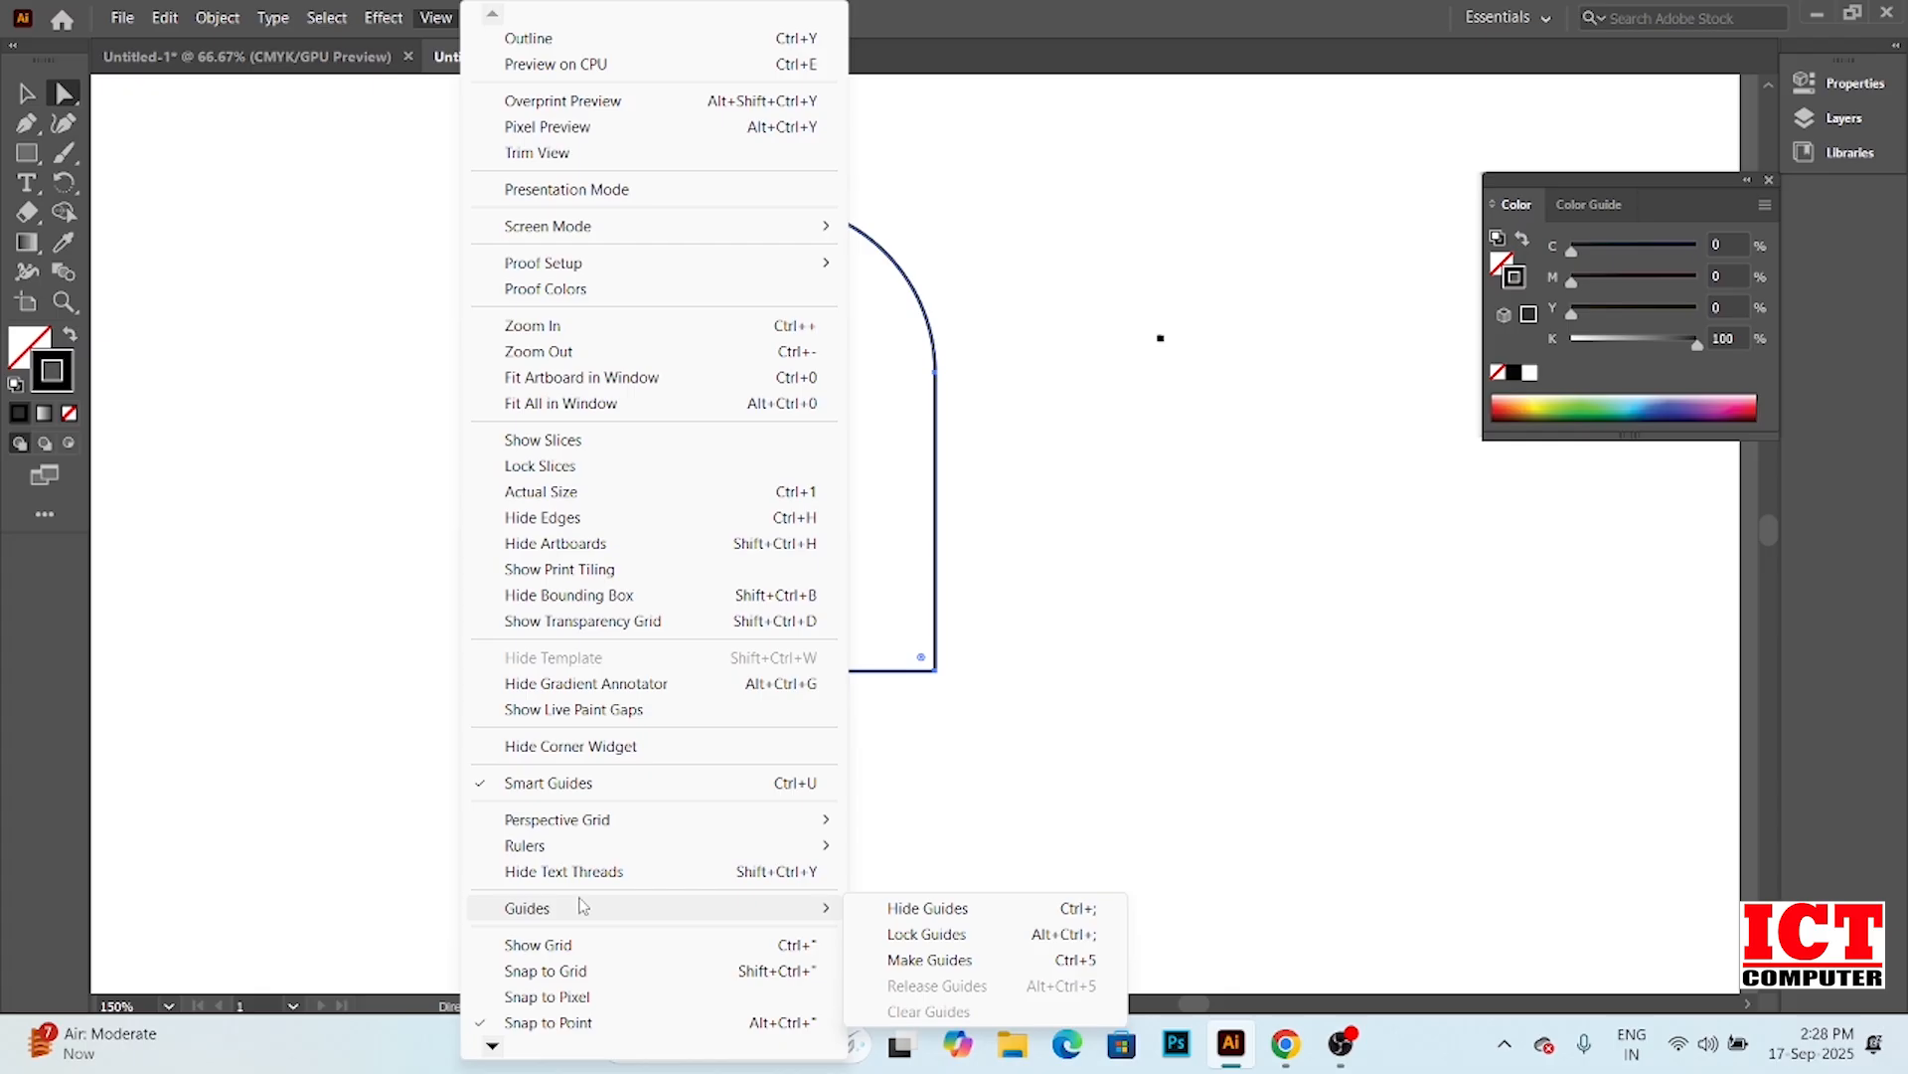
click(560, 952)
click(435, 17)
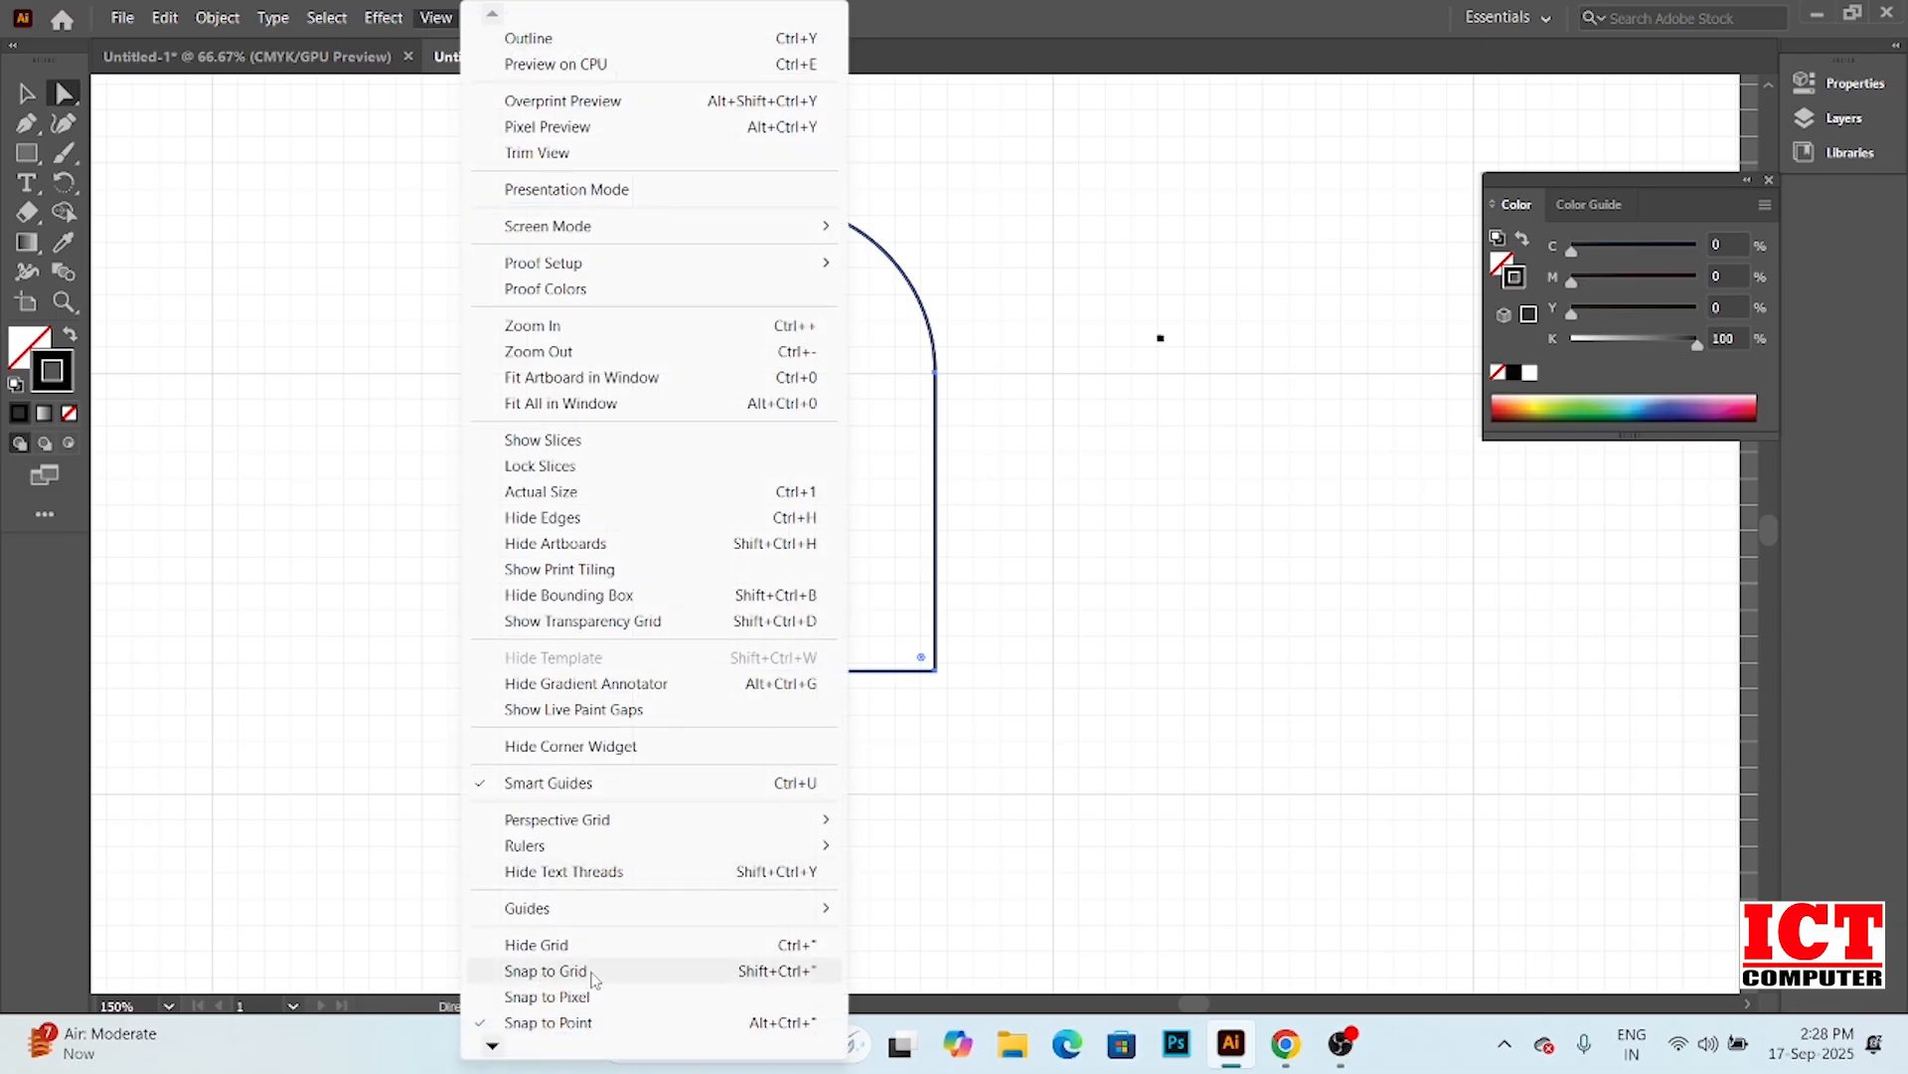
click(631, 945)
click(421, 20)
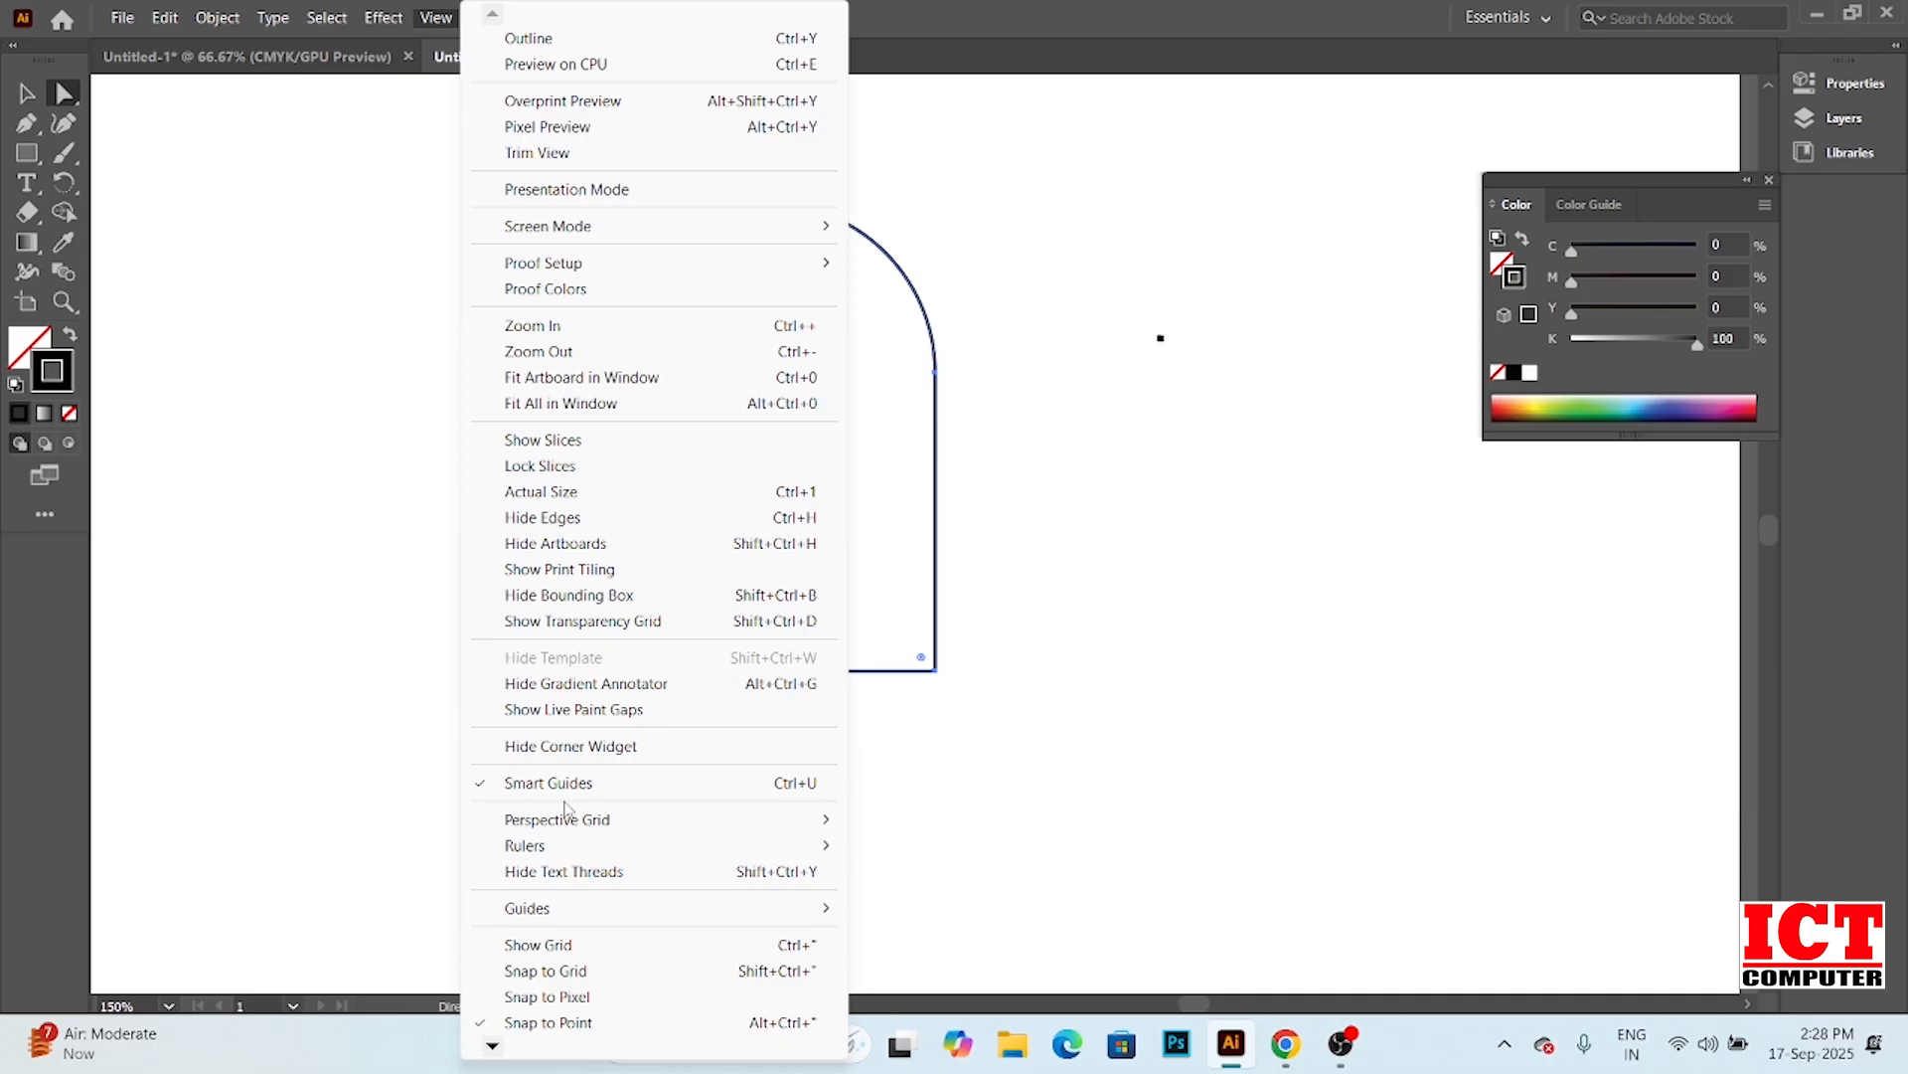
click(331, 252)
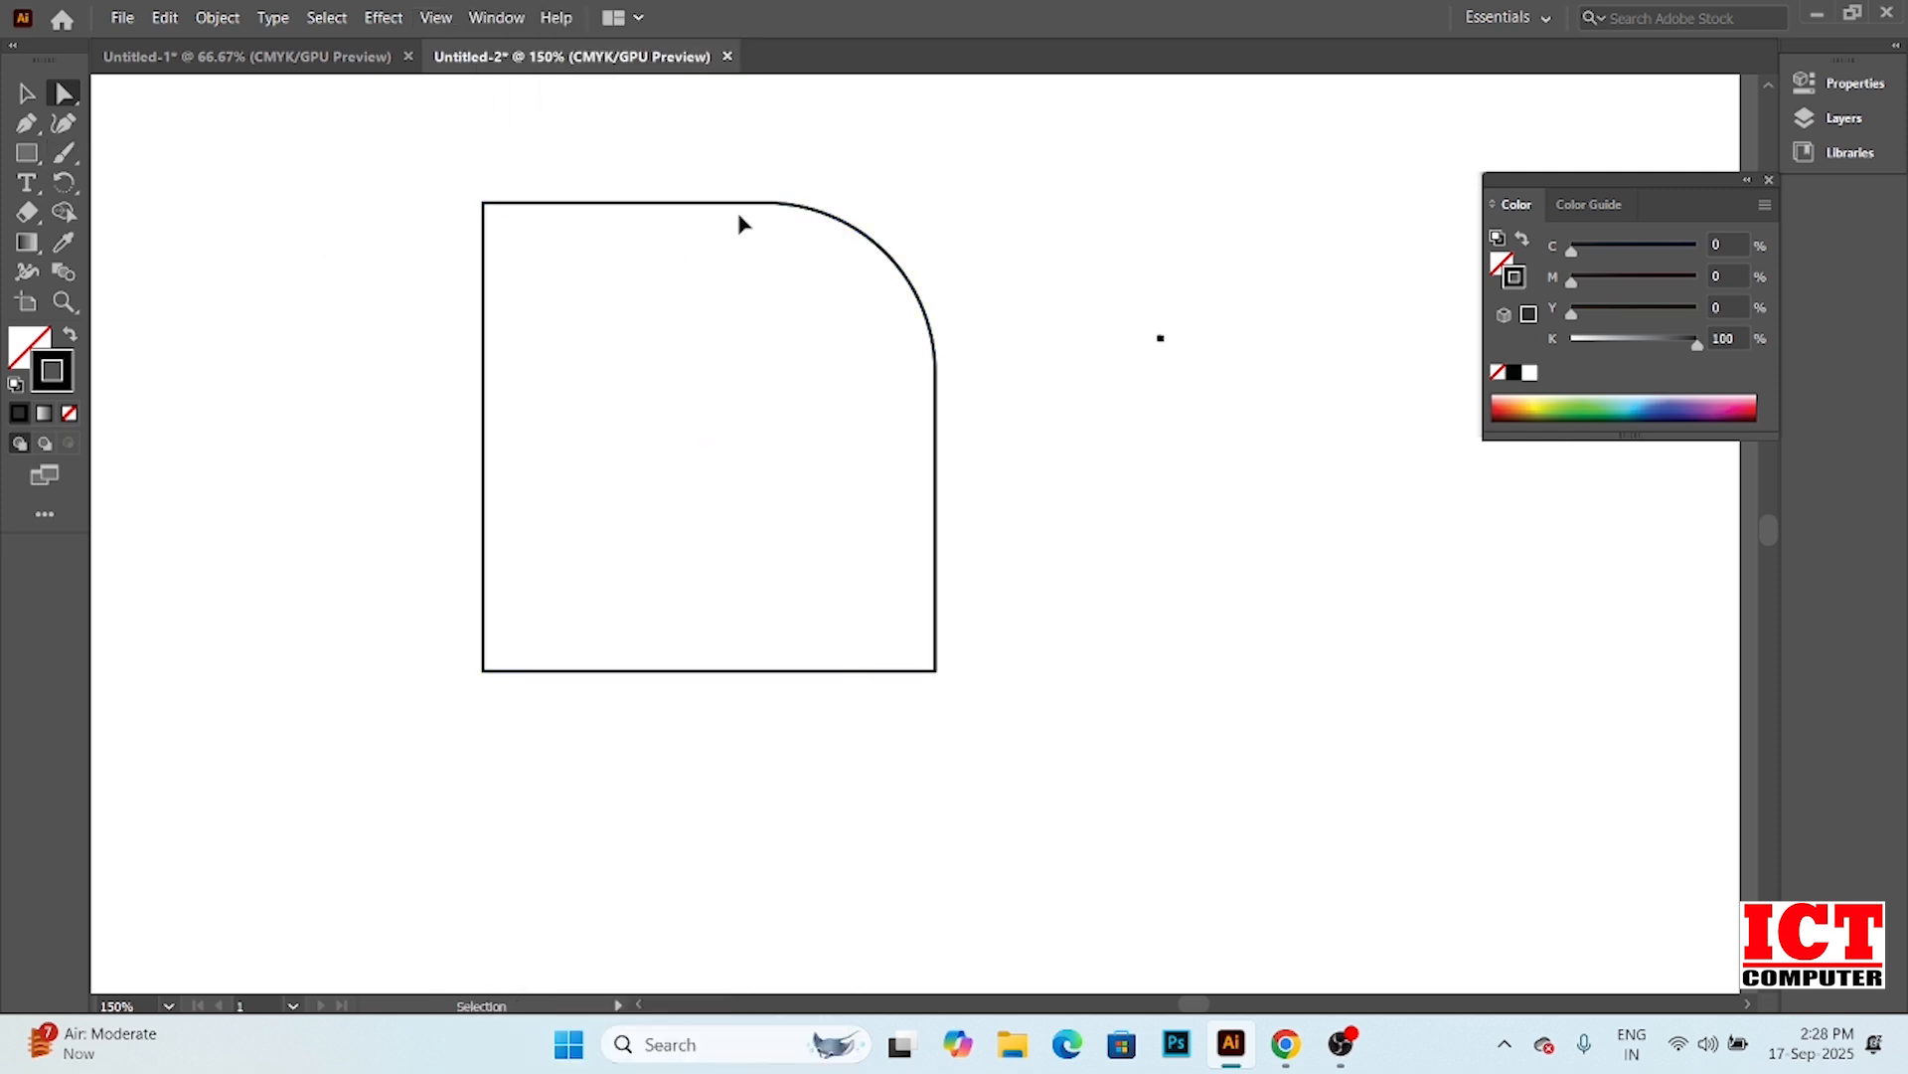
Undo the rounding of the upper-right corner and pull that corner's anchor point outward and down with Direct Selection
key(ctrl+z)
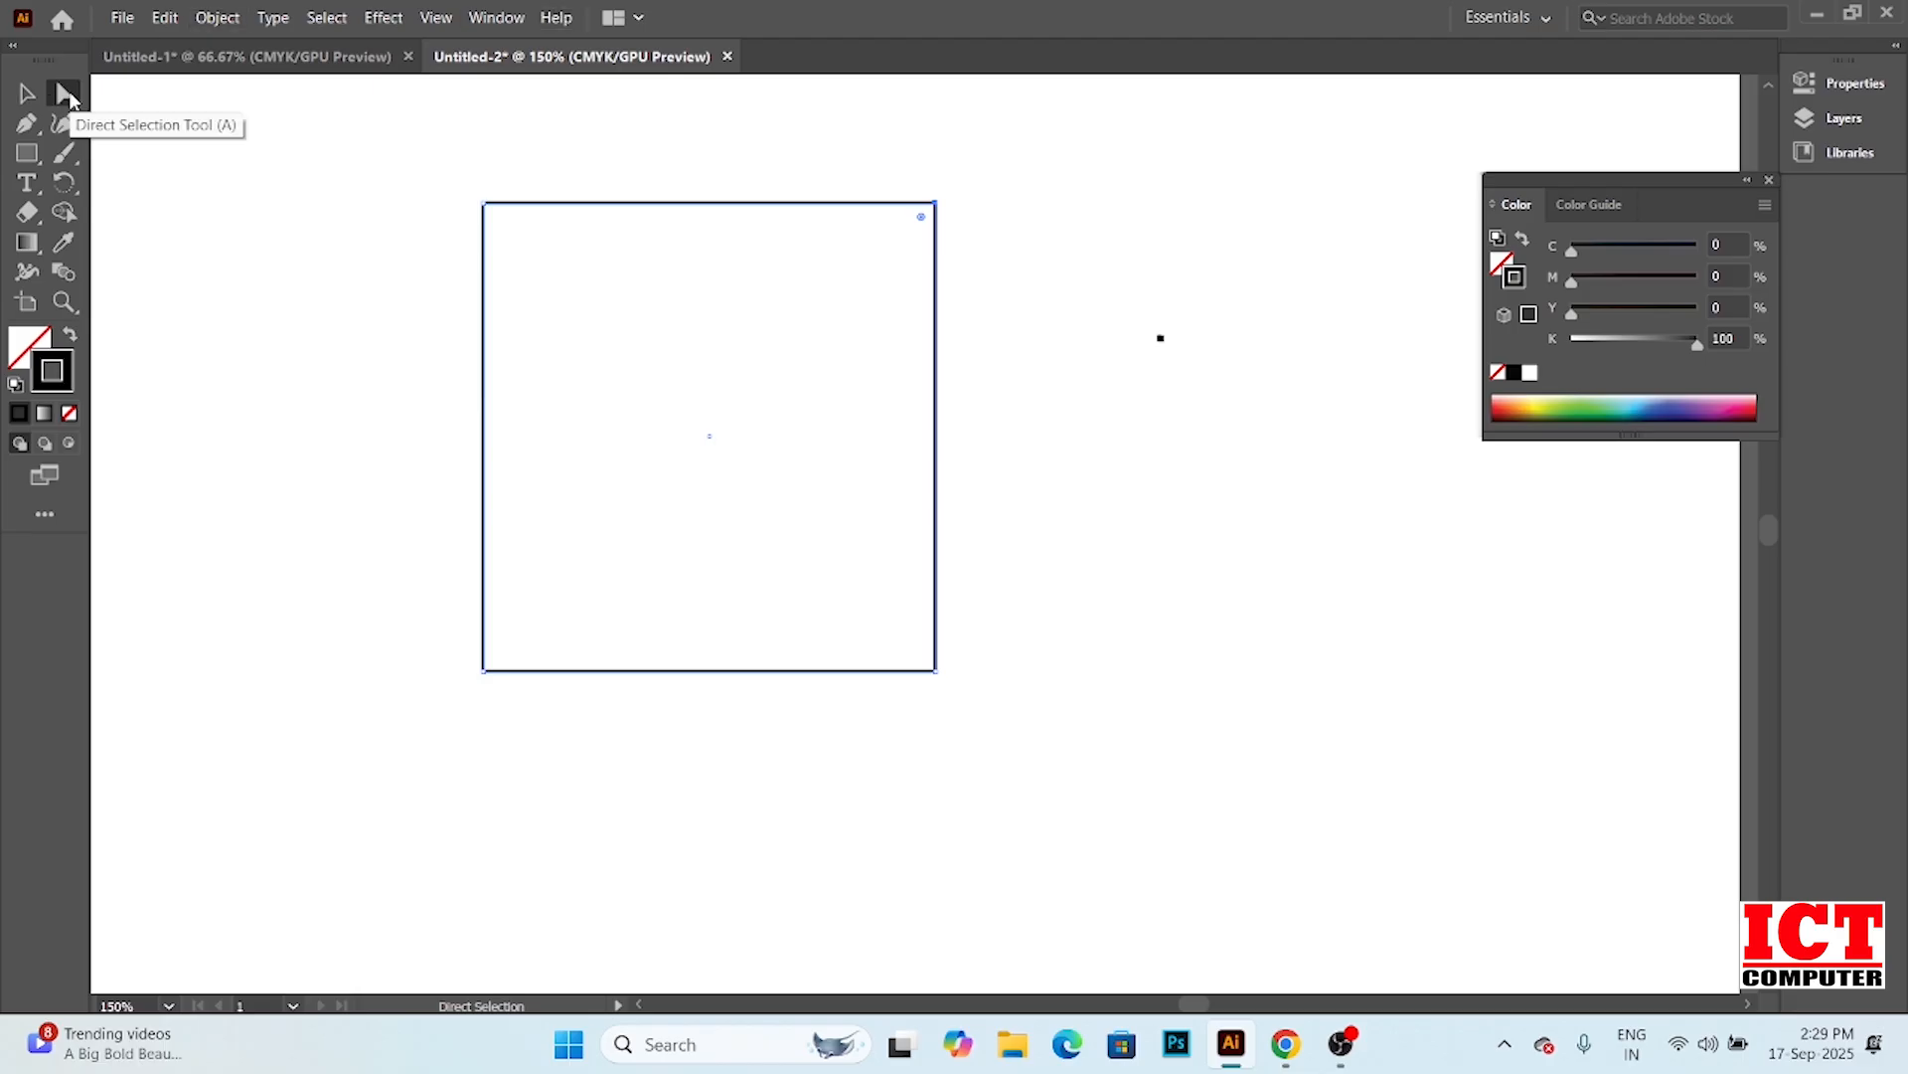
click(935, 204)
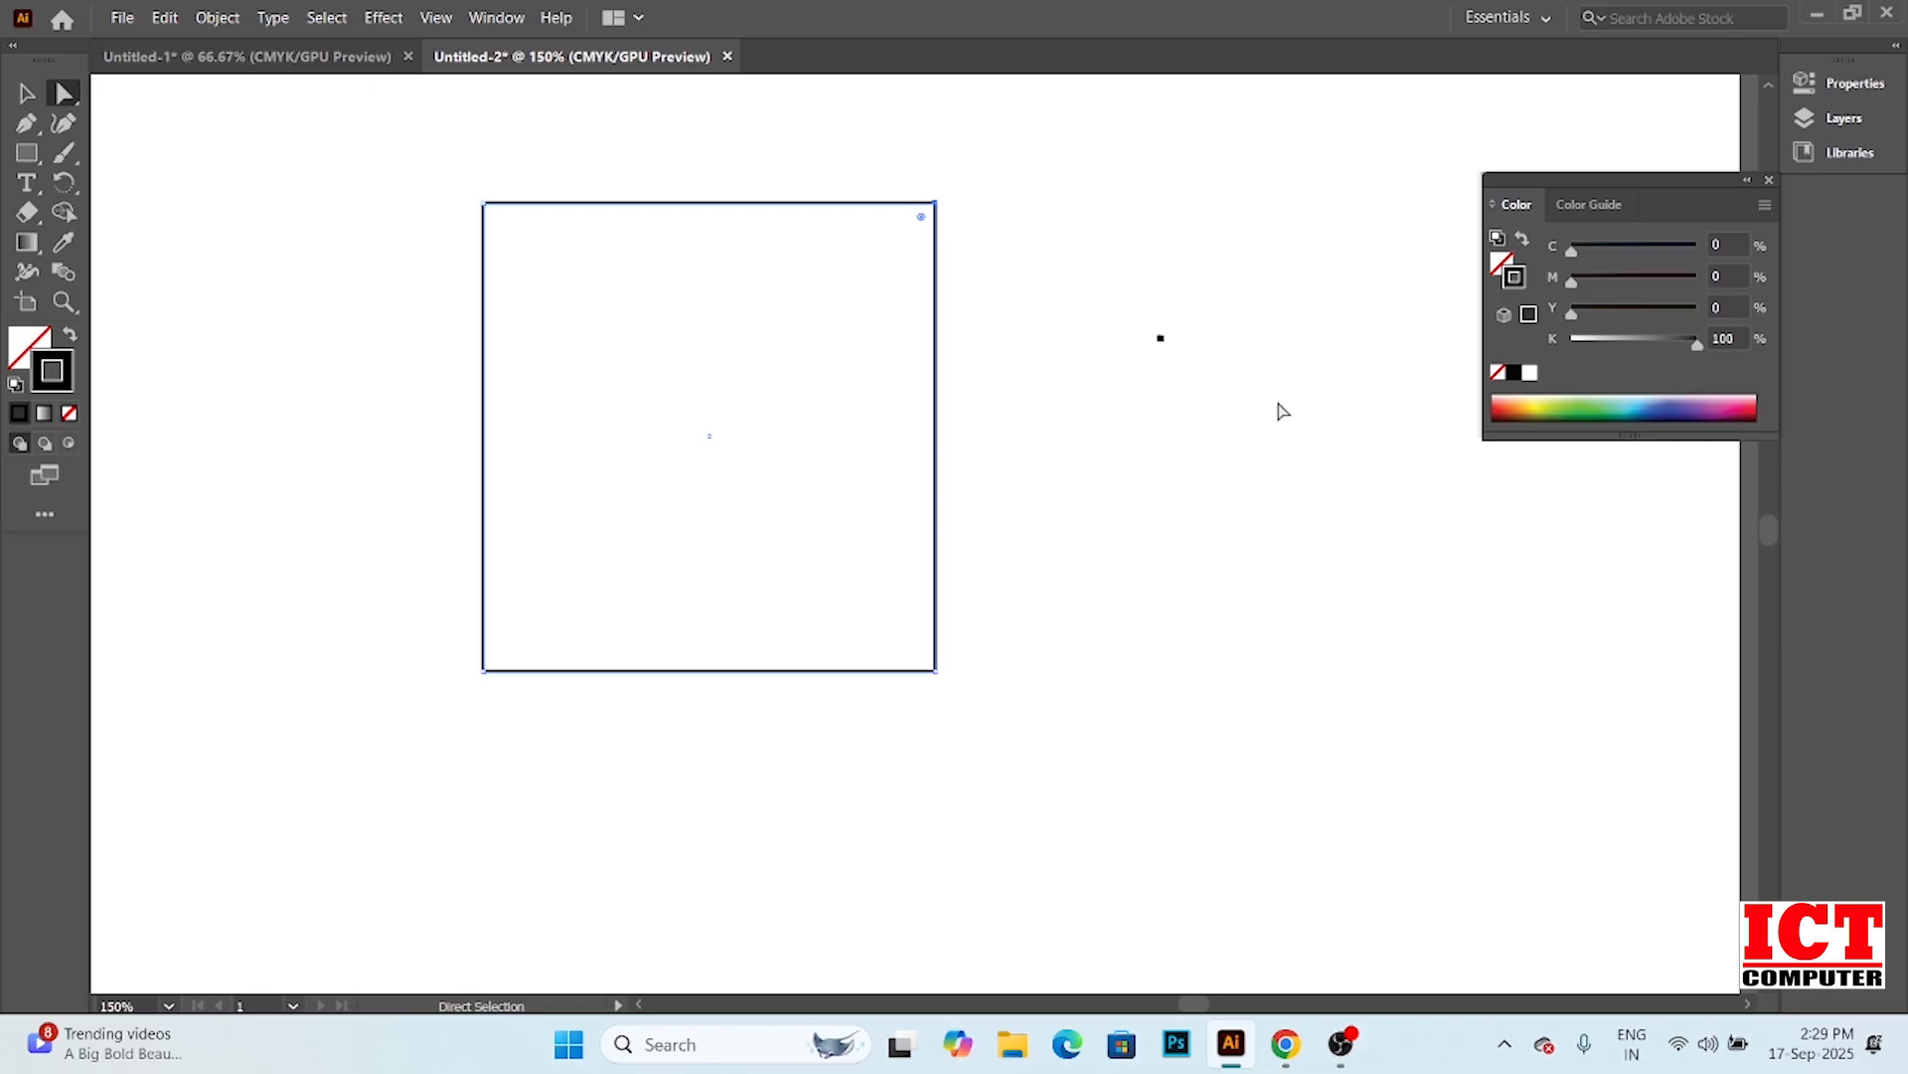
drag(896, 169, 998, 263)
drag(935, 203, 1111, 392)
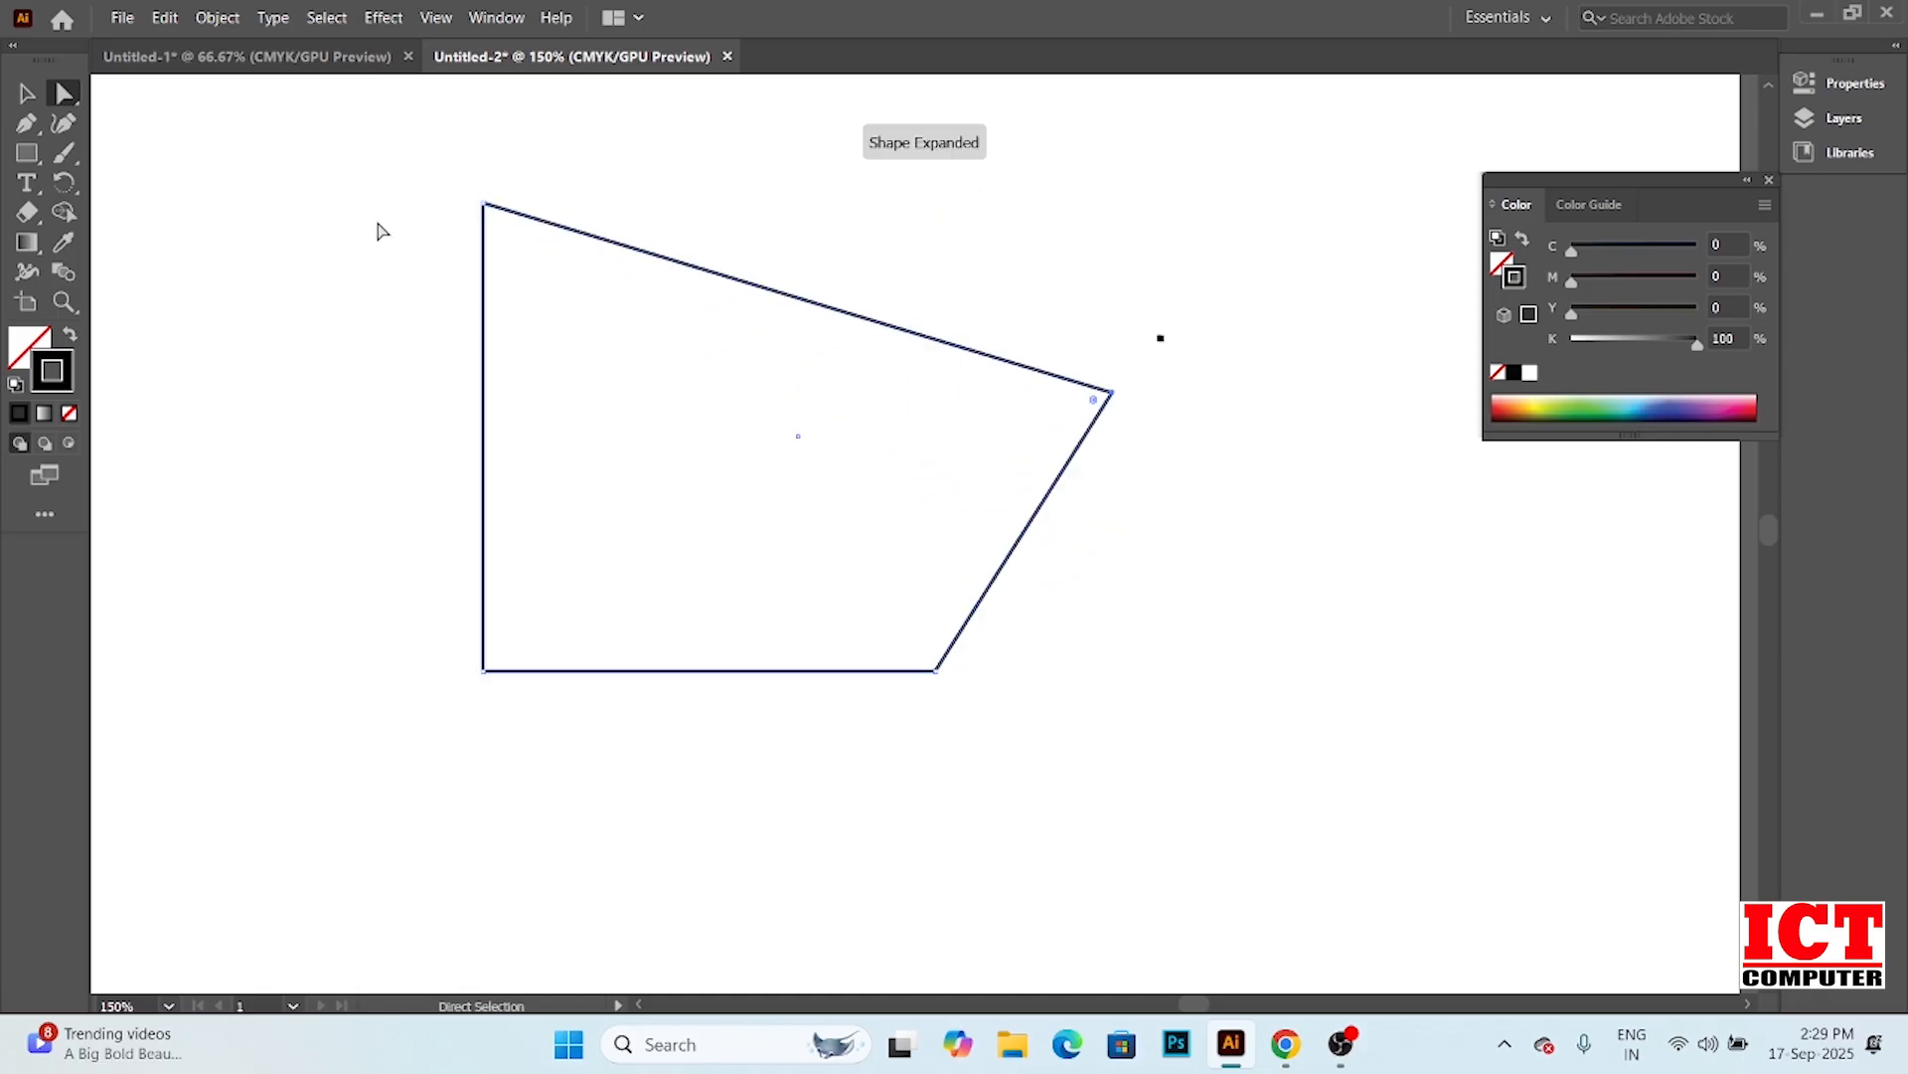
Reshape the rectangle by repeatedly moving its two upper anchor points, leaving both pulled inward and down
drag(484, 208, 360, 364)
drag(1111, 394, 983, 233)
drag(360, 364, 511, 204)
drag(987, 236, 766, 400)
drag(985, 234, 803, 377)
drag(511, 200, 522, 357)
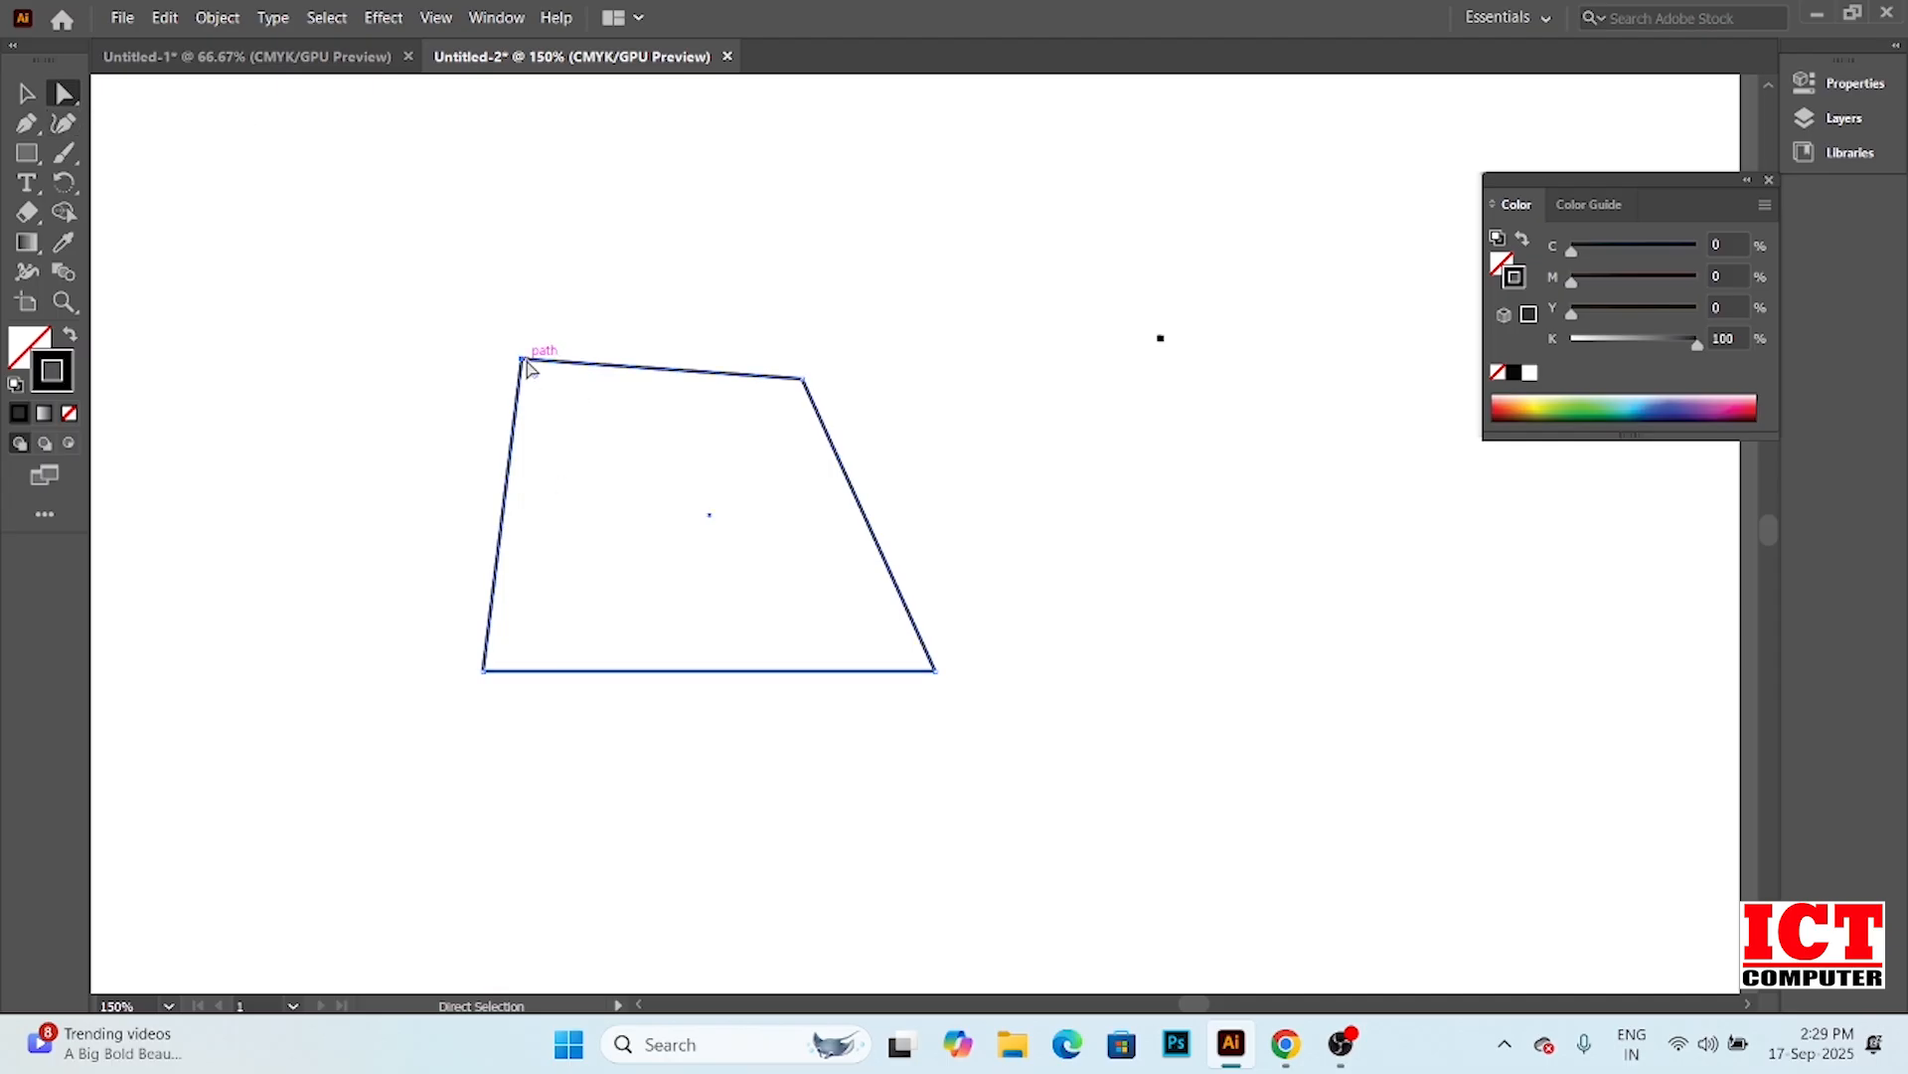
drag(526, 369, 526, 367)
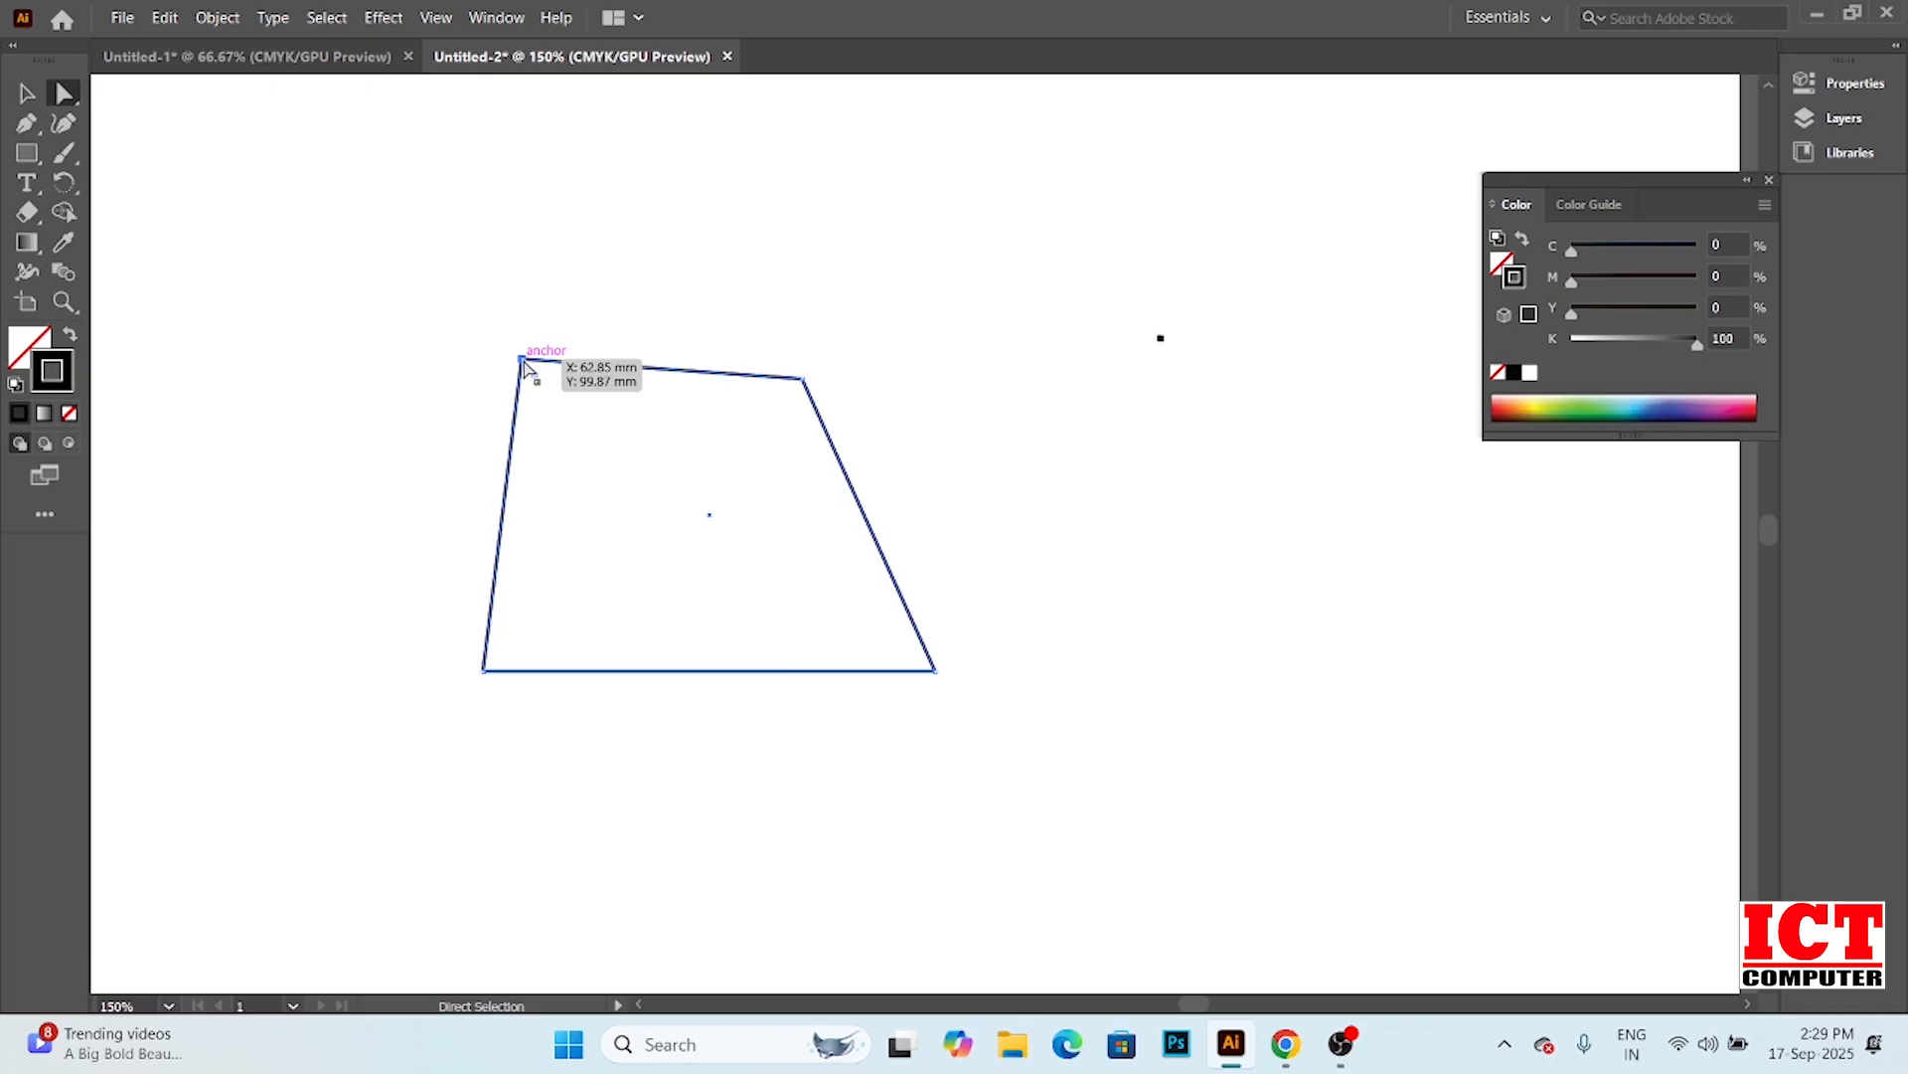
drag(526, 368, 597, 509)
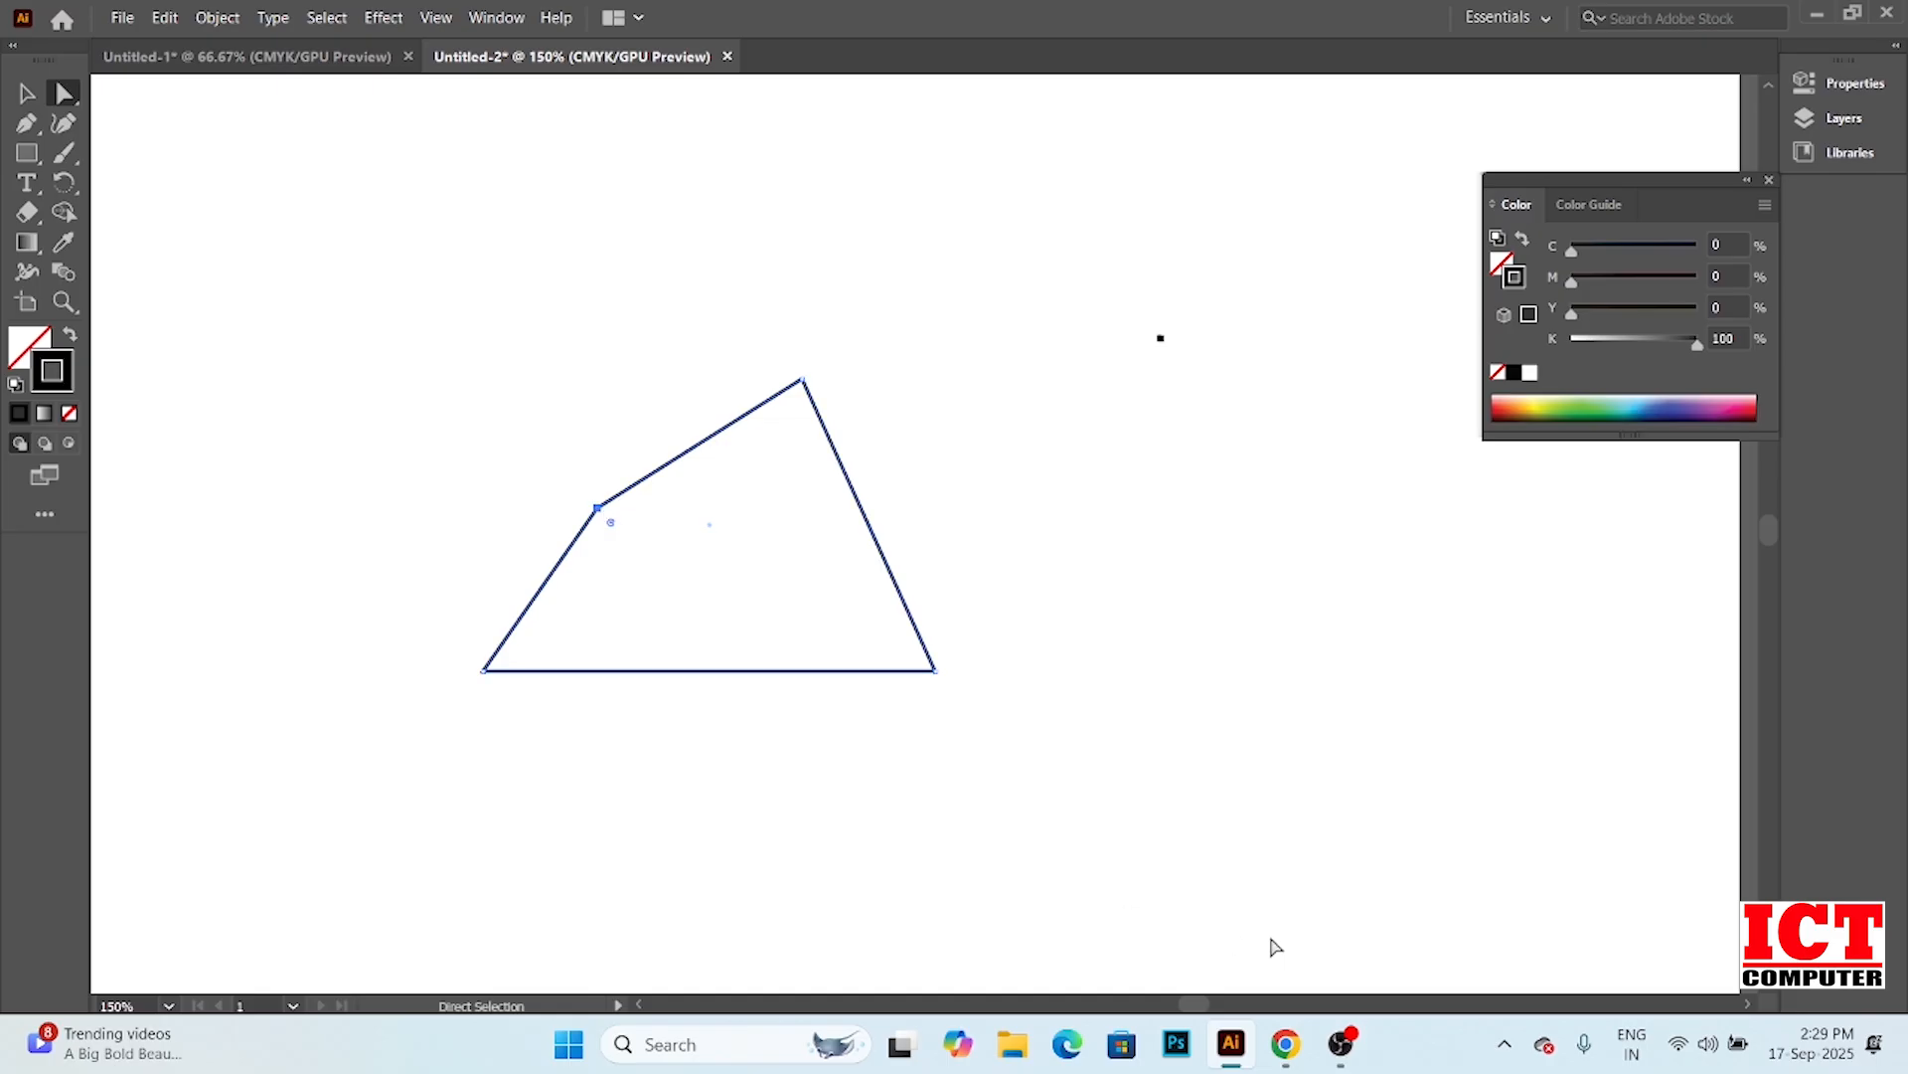
Undo all the anchor point moves to restore the original rectangle
key(ctrl+z)
key(ctrl+z)
key(ctrl+z)
key(ctrl+z)
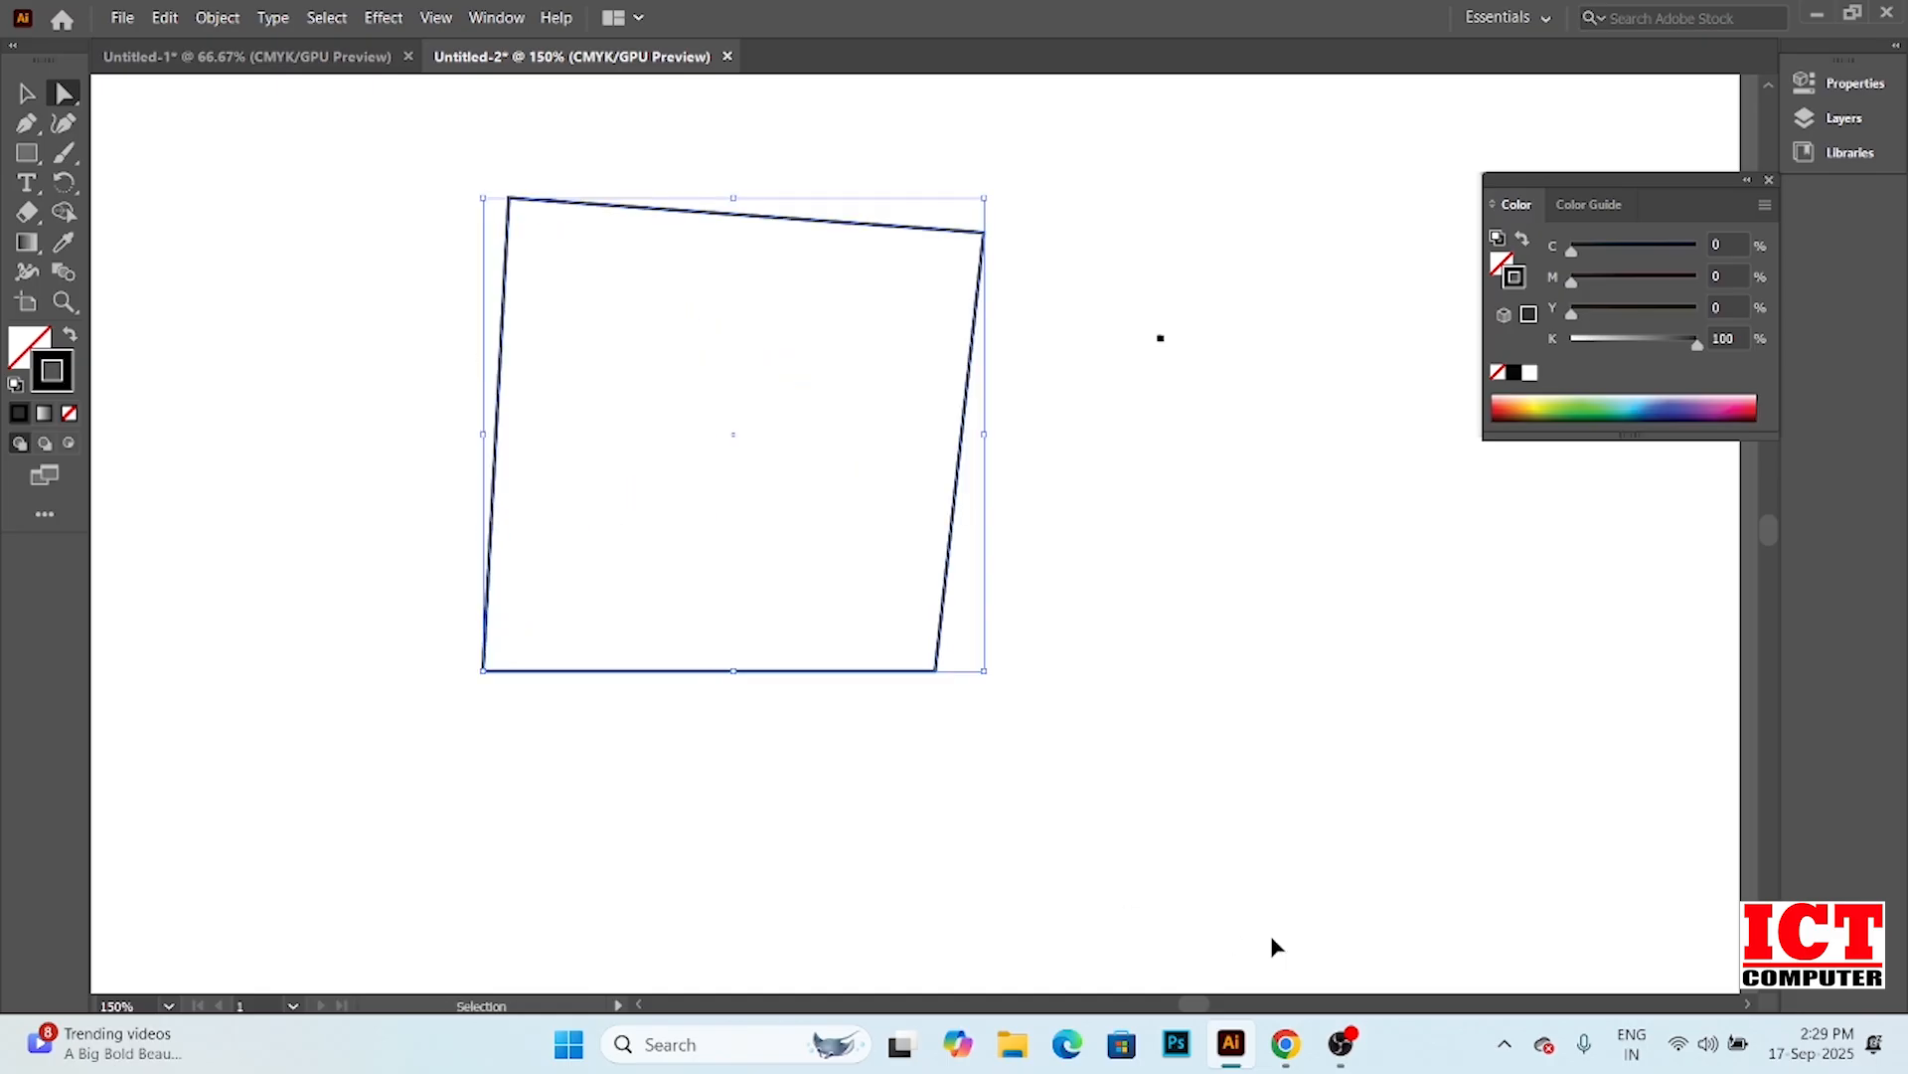
key(ctrl+z)
key(ctrl+z)
key(ctrl+z)
key(ctrl+z)
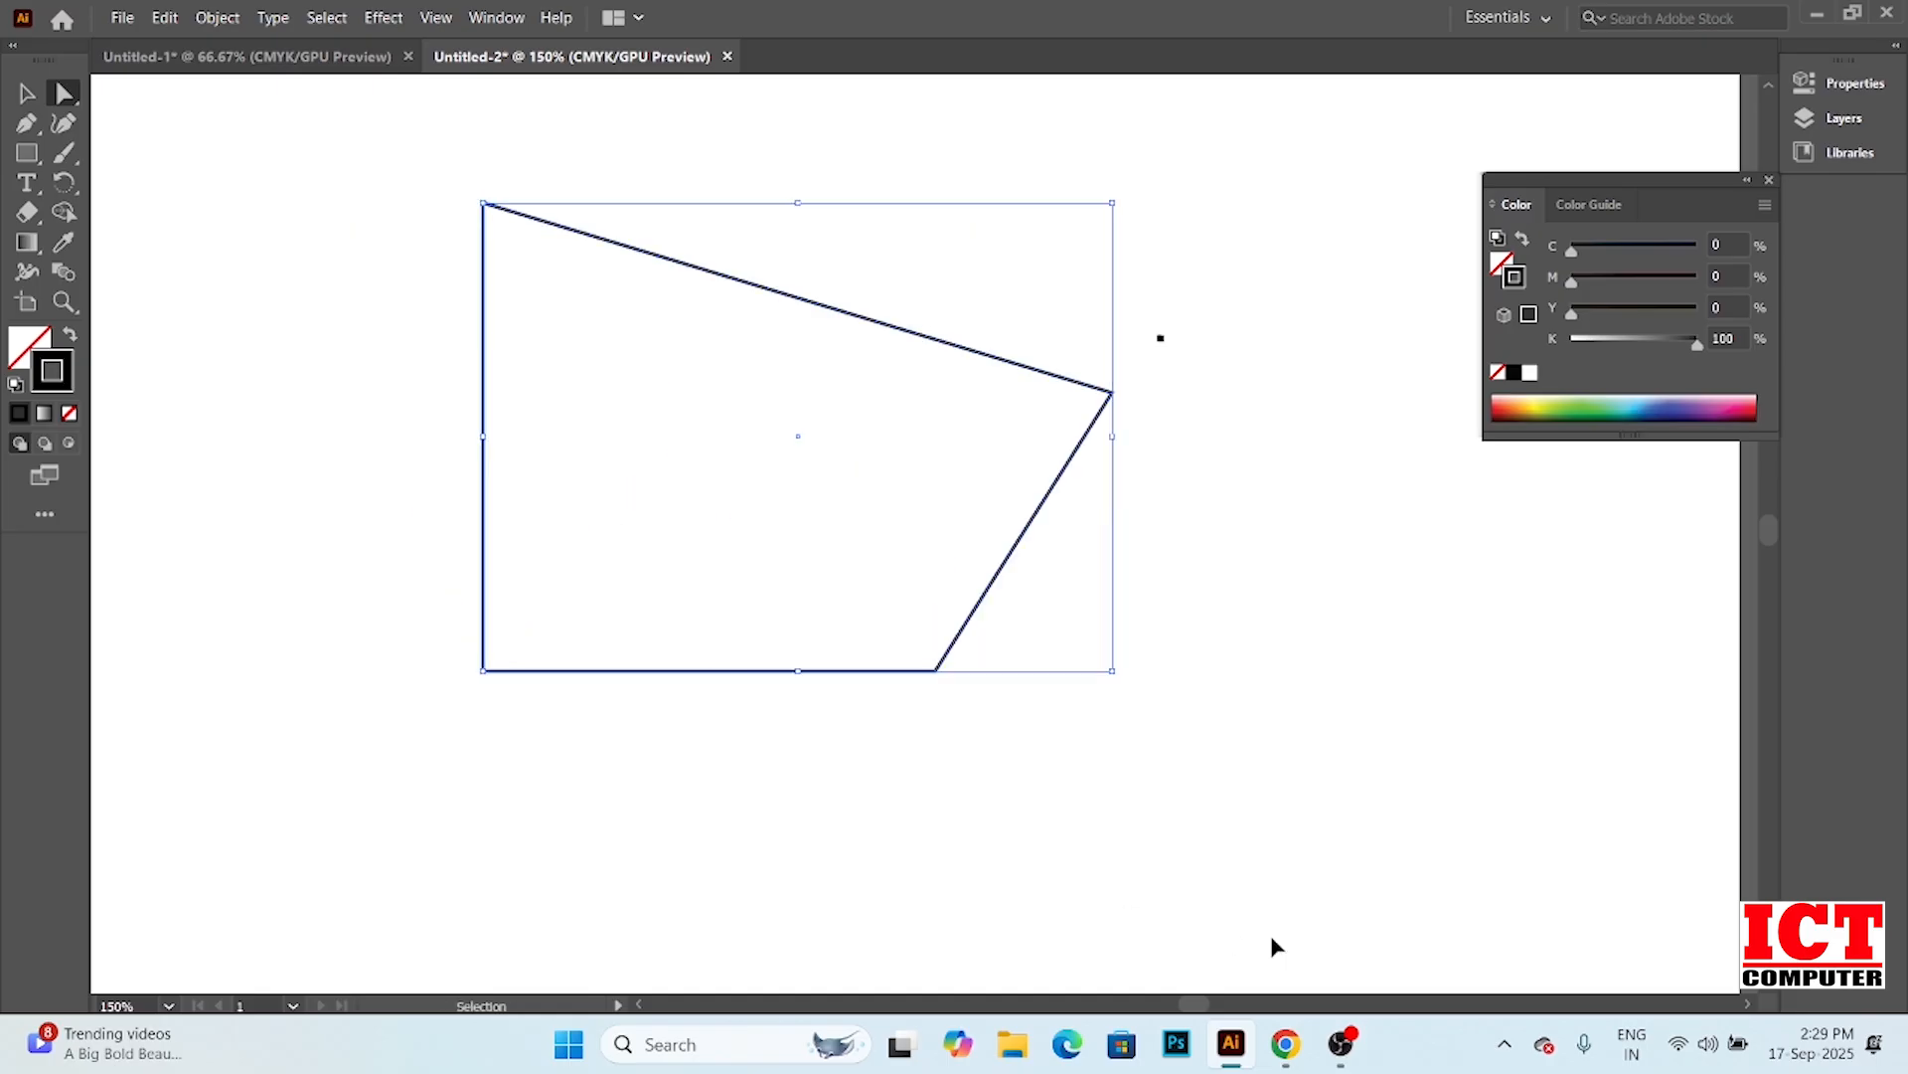
Try pulling the rectangle's upper-right anchor point diagonally inward towards the lower-left corner and undo the move
key(a)
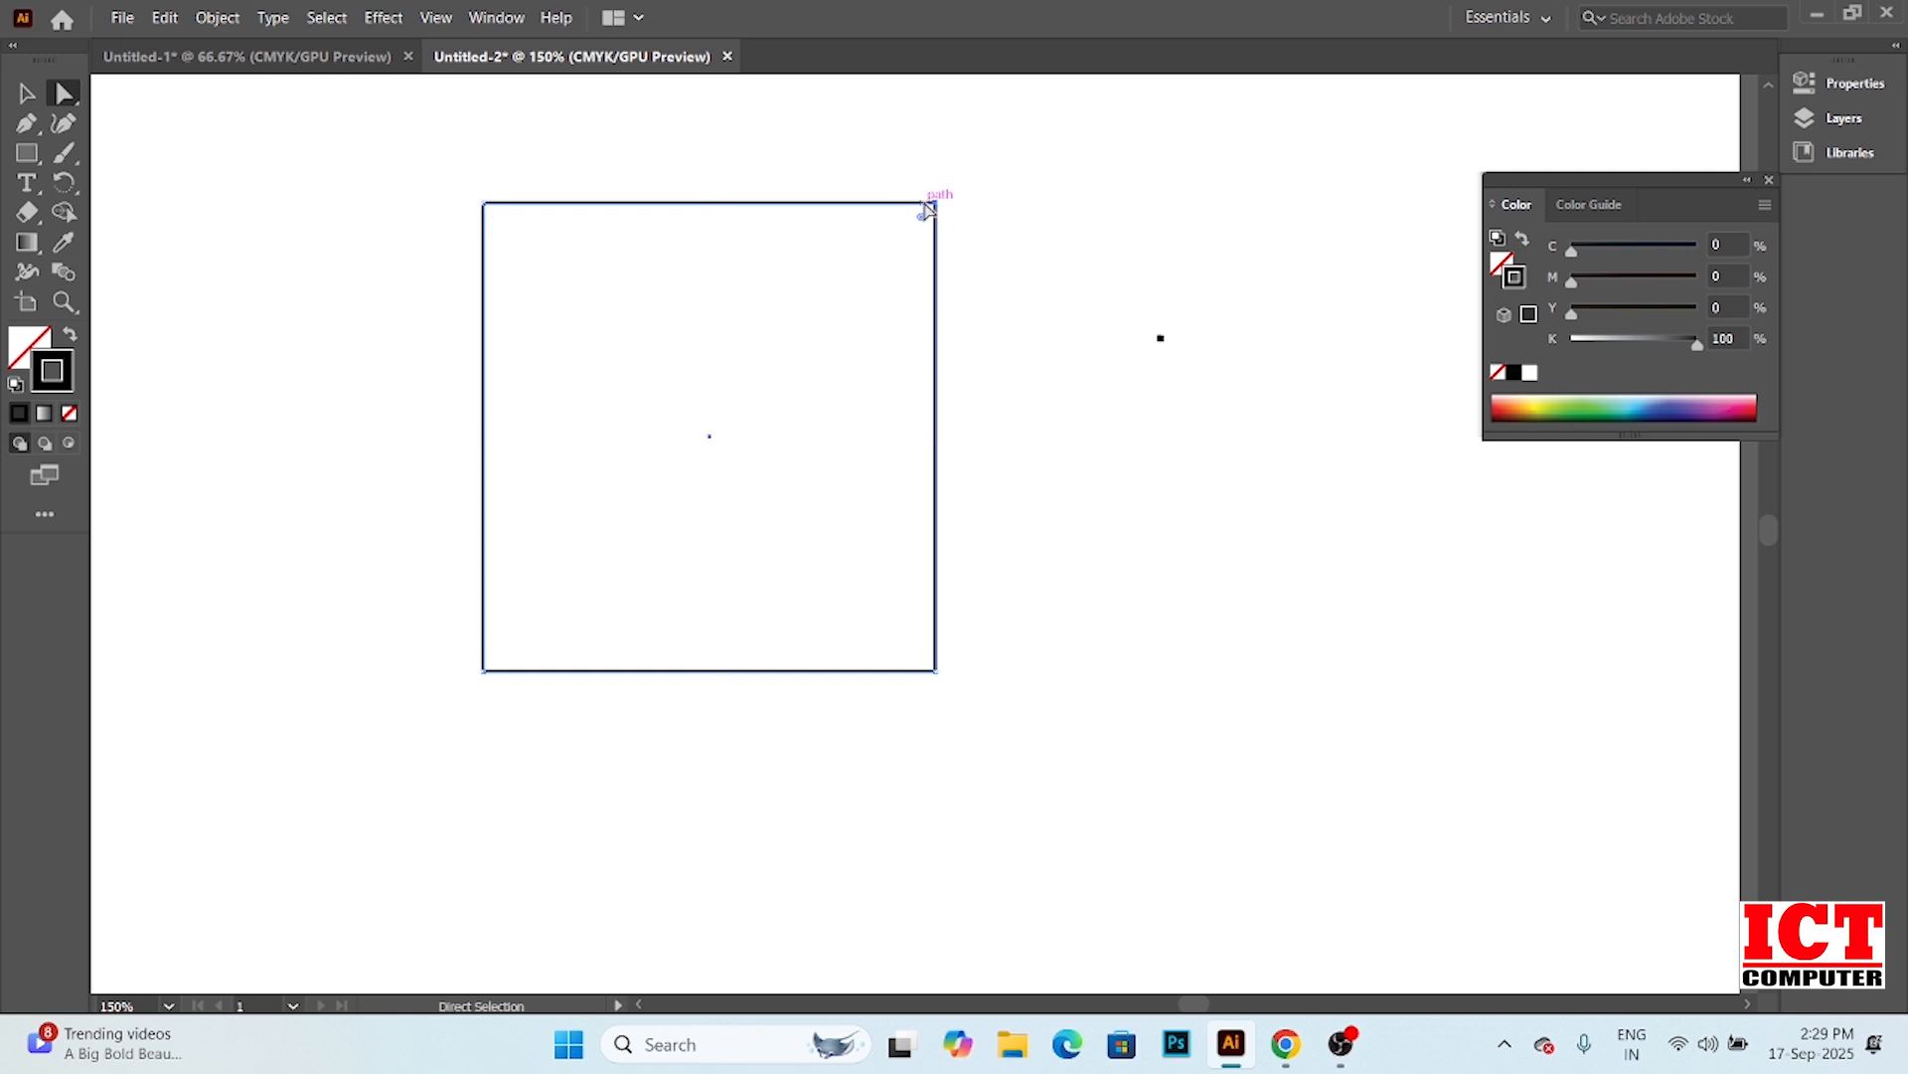
drag(936, 206, 601, 546)
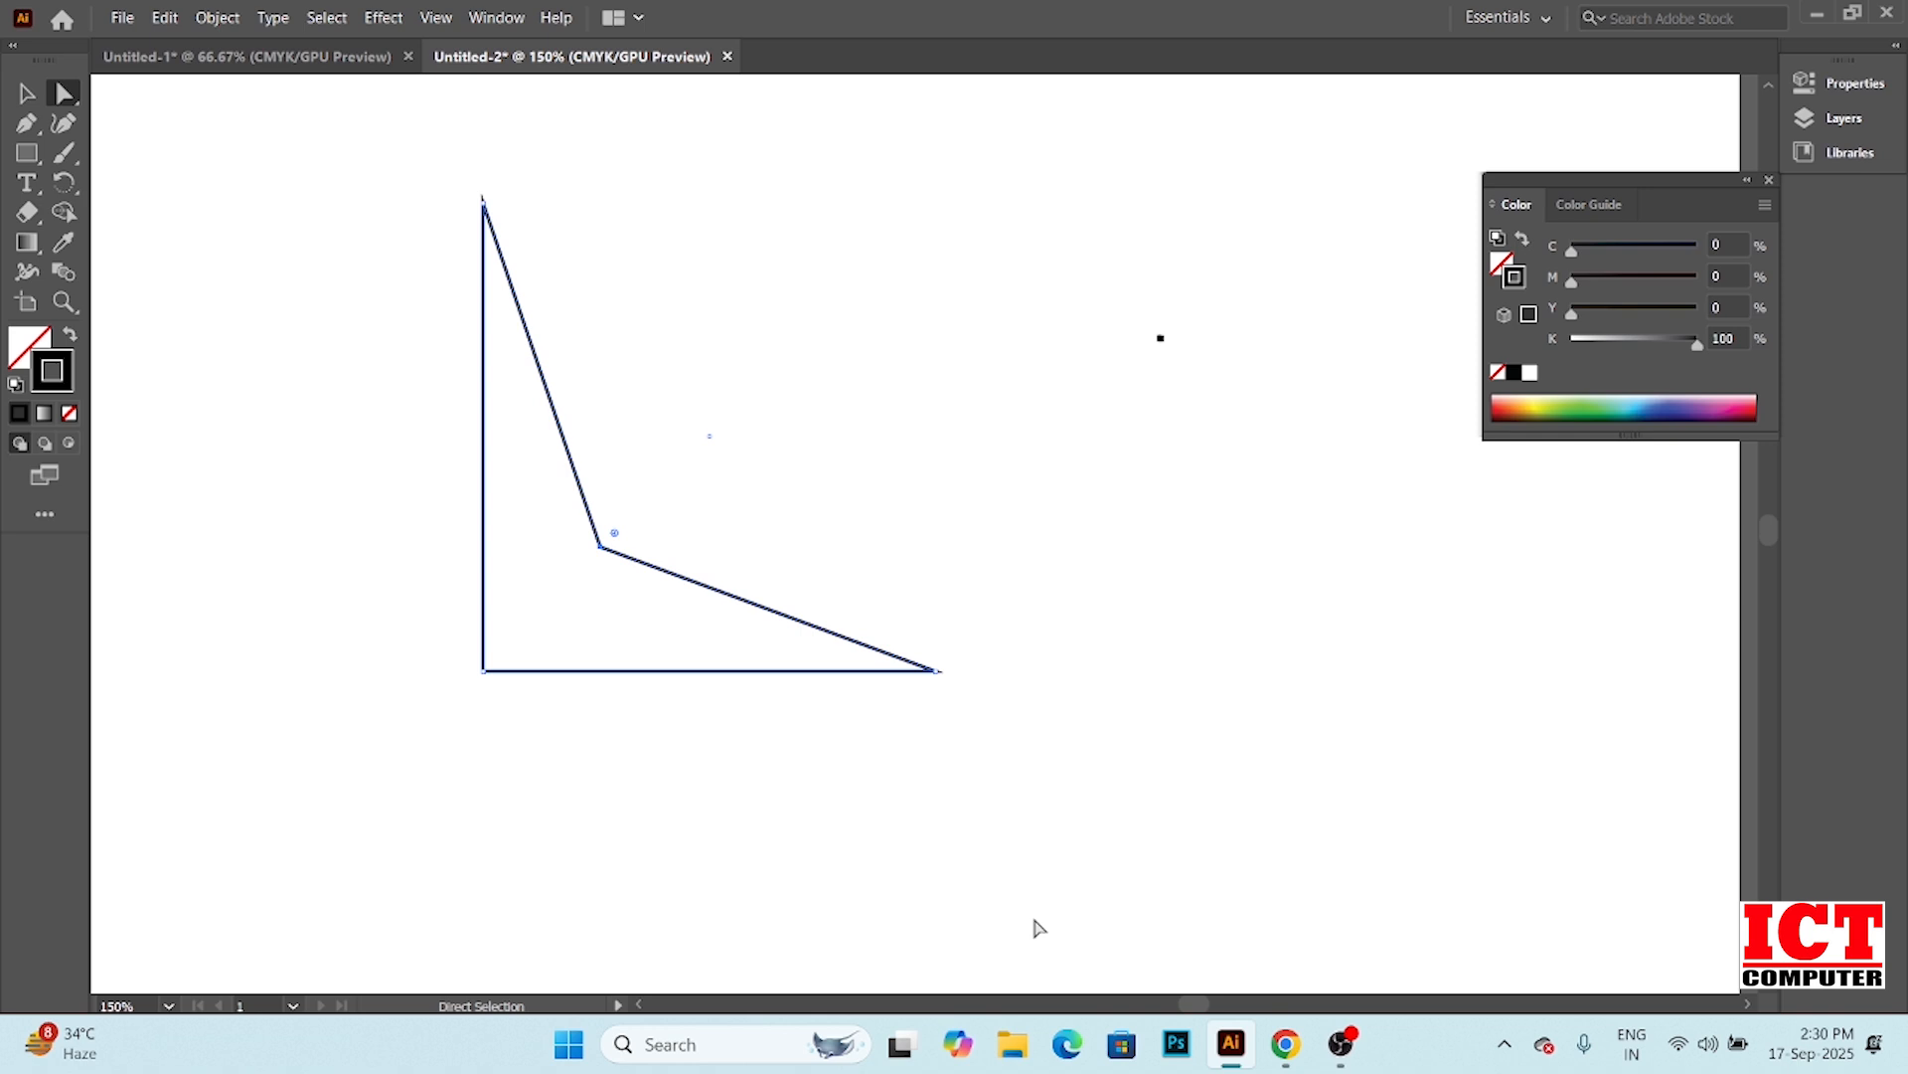
key(ctrl+z)
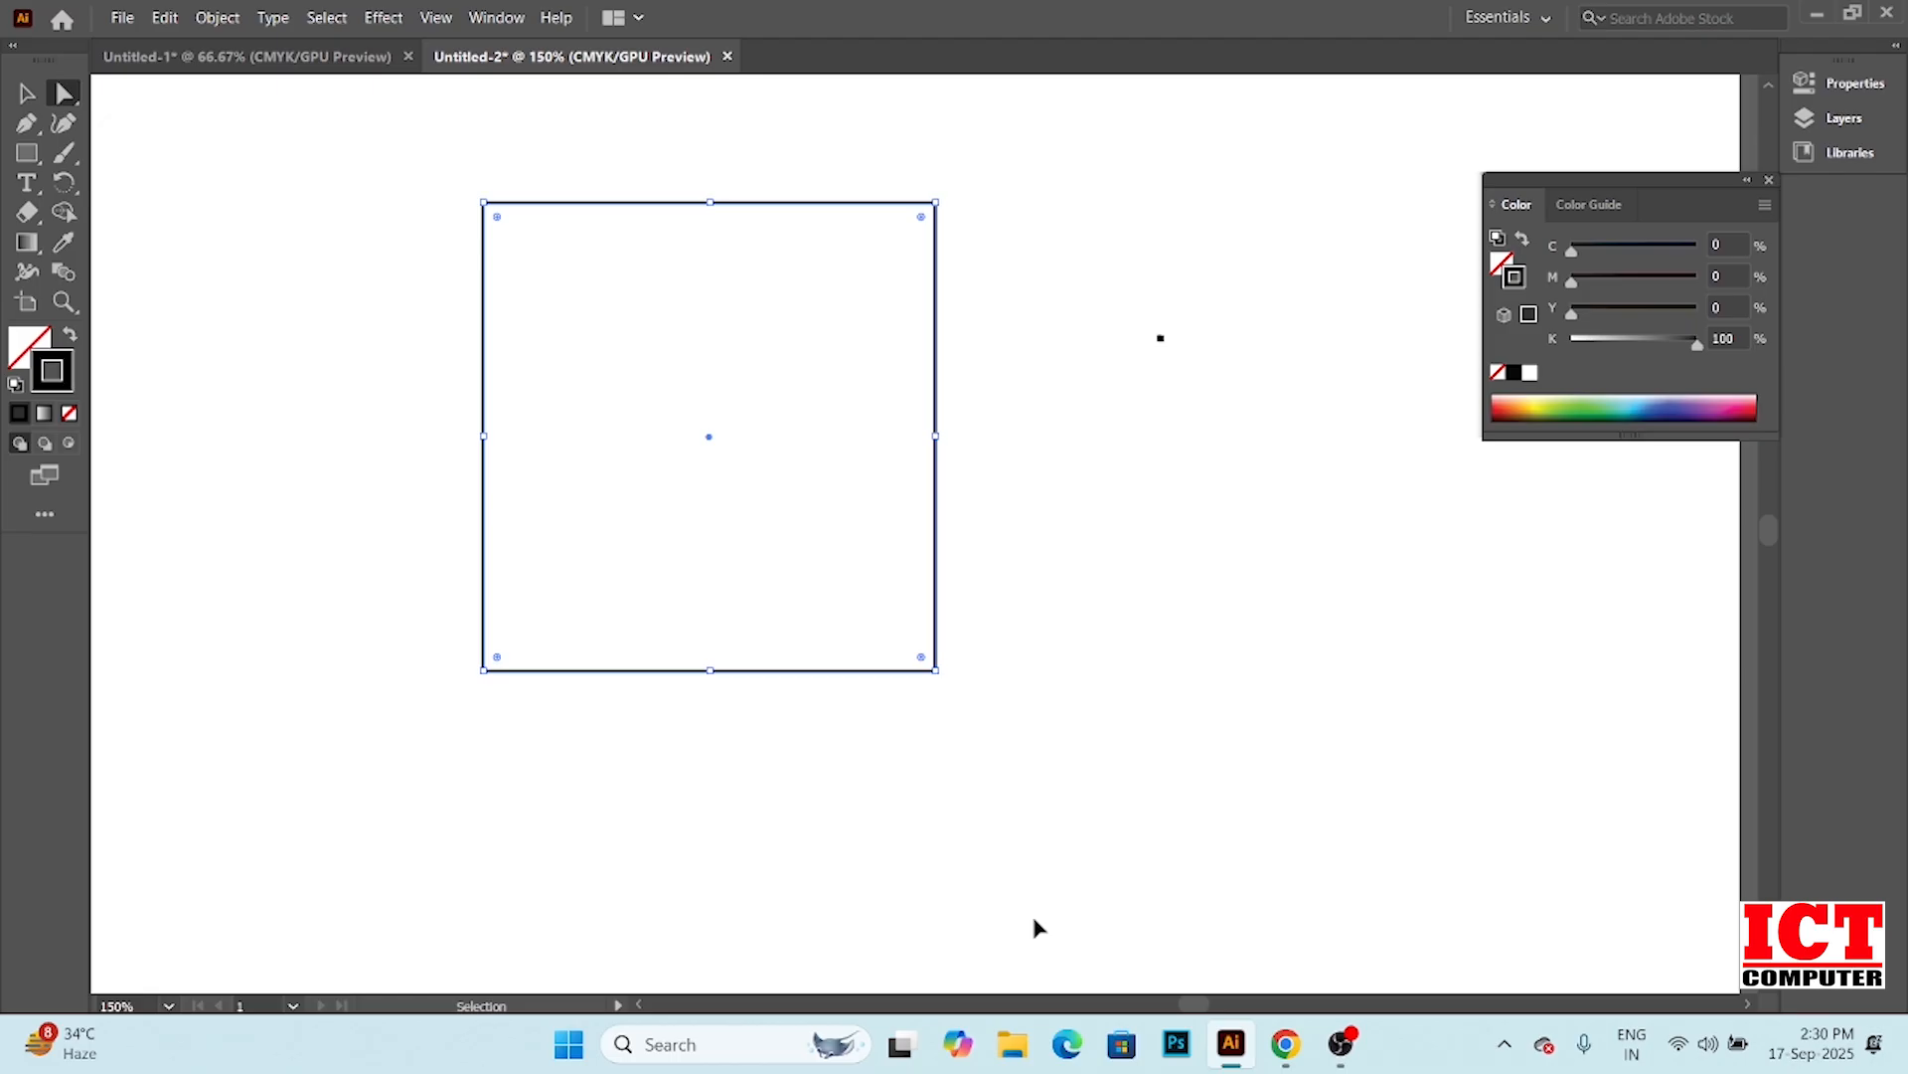
Delete the existing artwork and draw a smaller, nearly square rectangle on the left part of the artboard
key(a)
key(Delete)
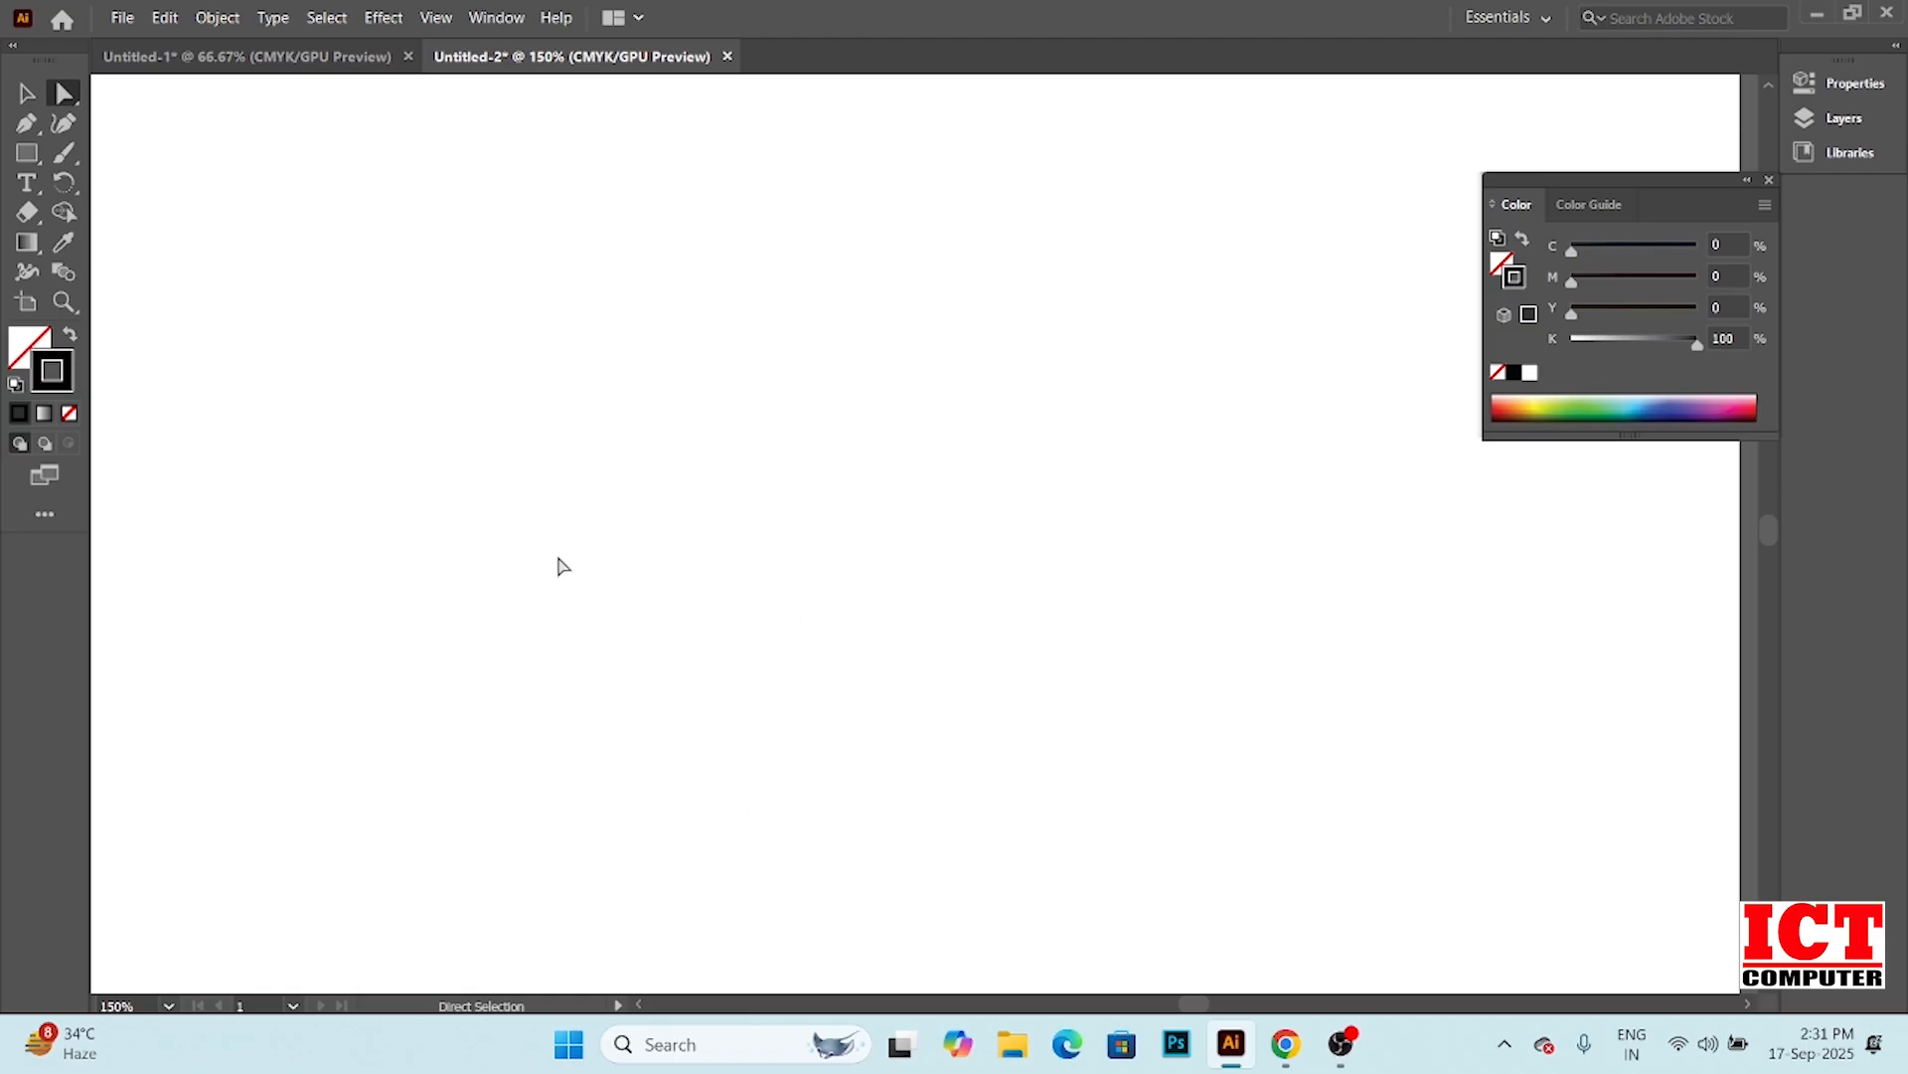
click(22, 155)
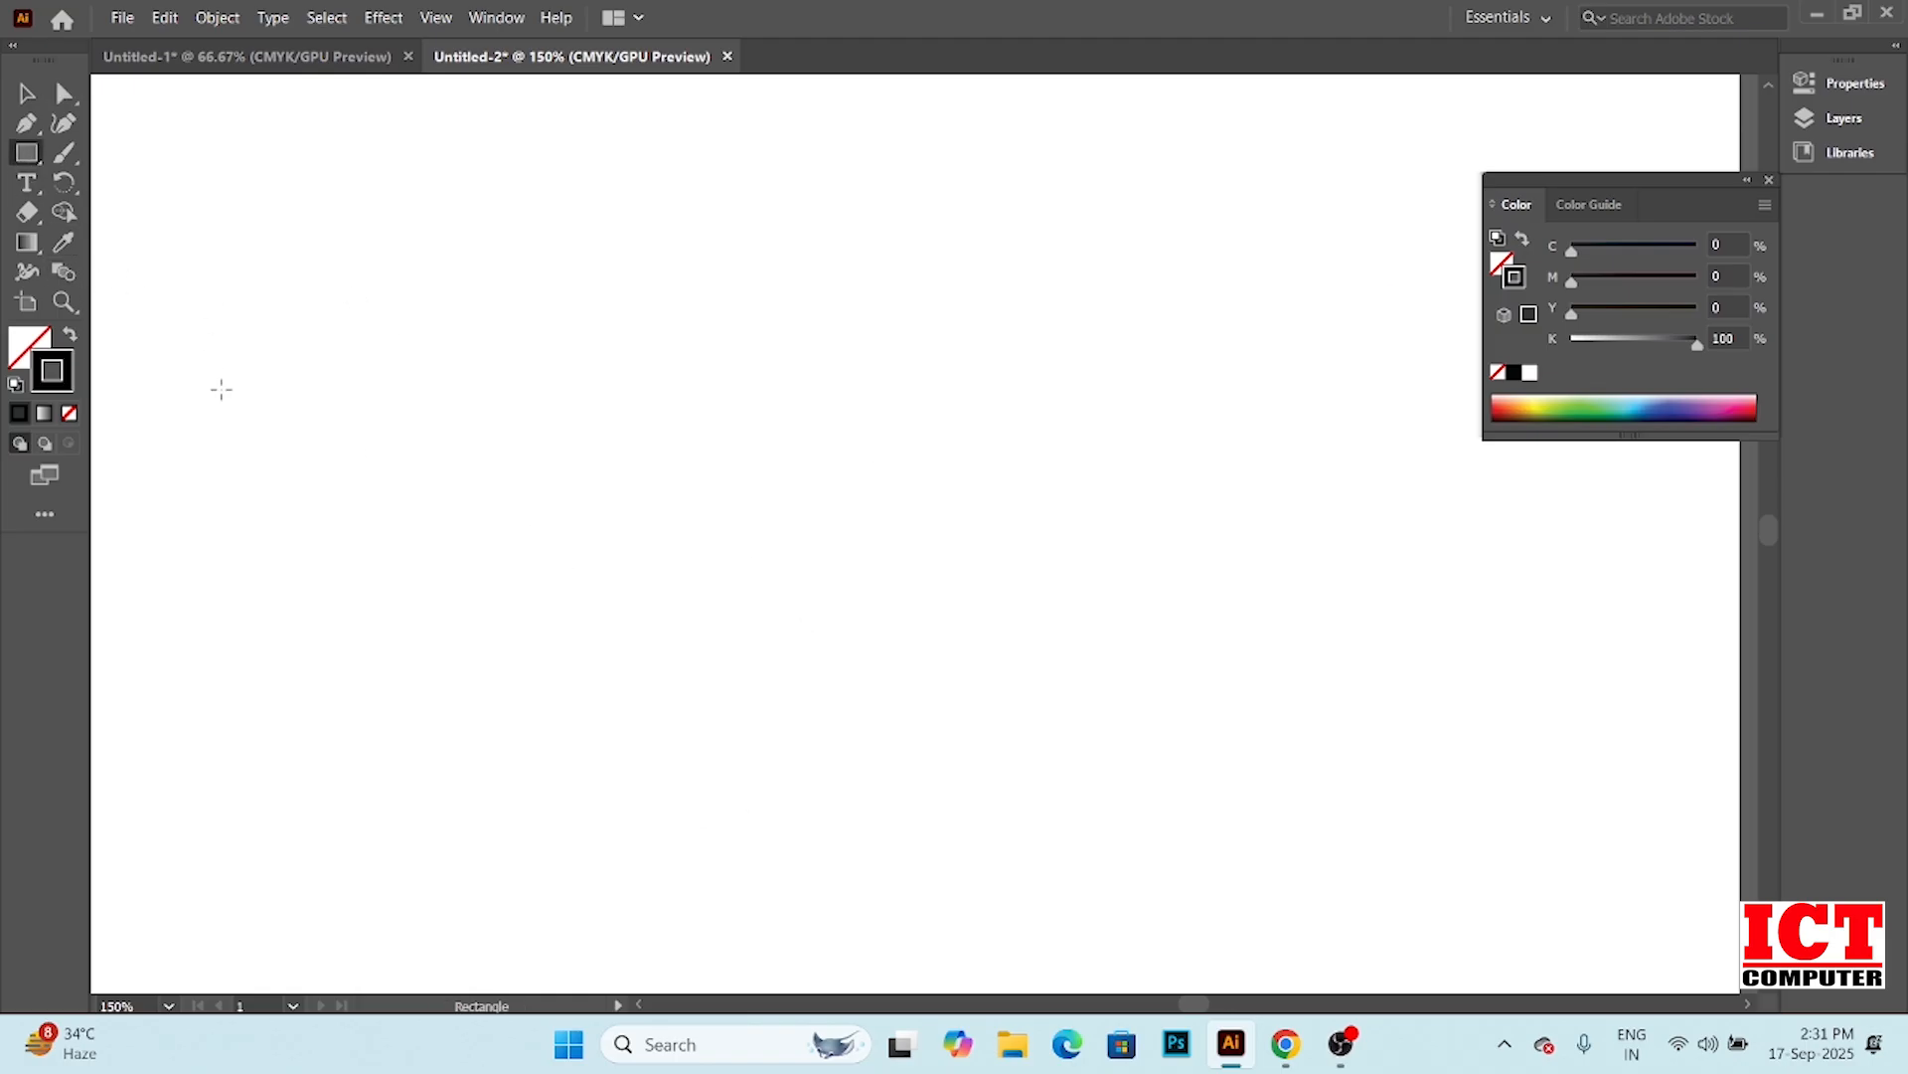
drag(225, 444, 509, 739)
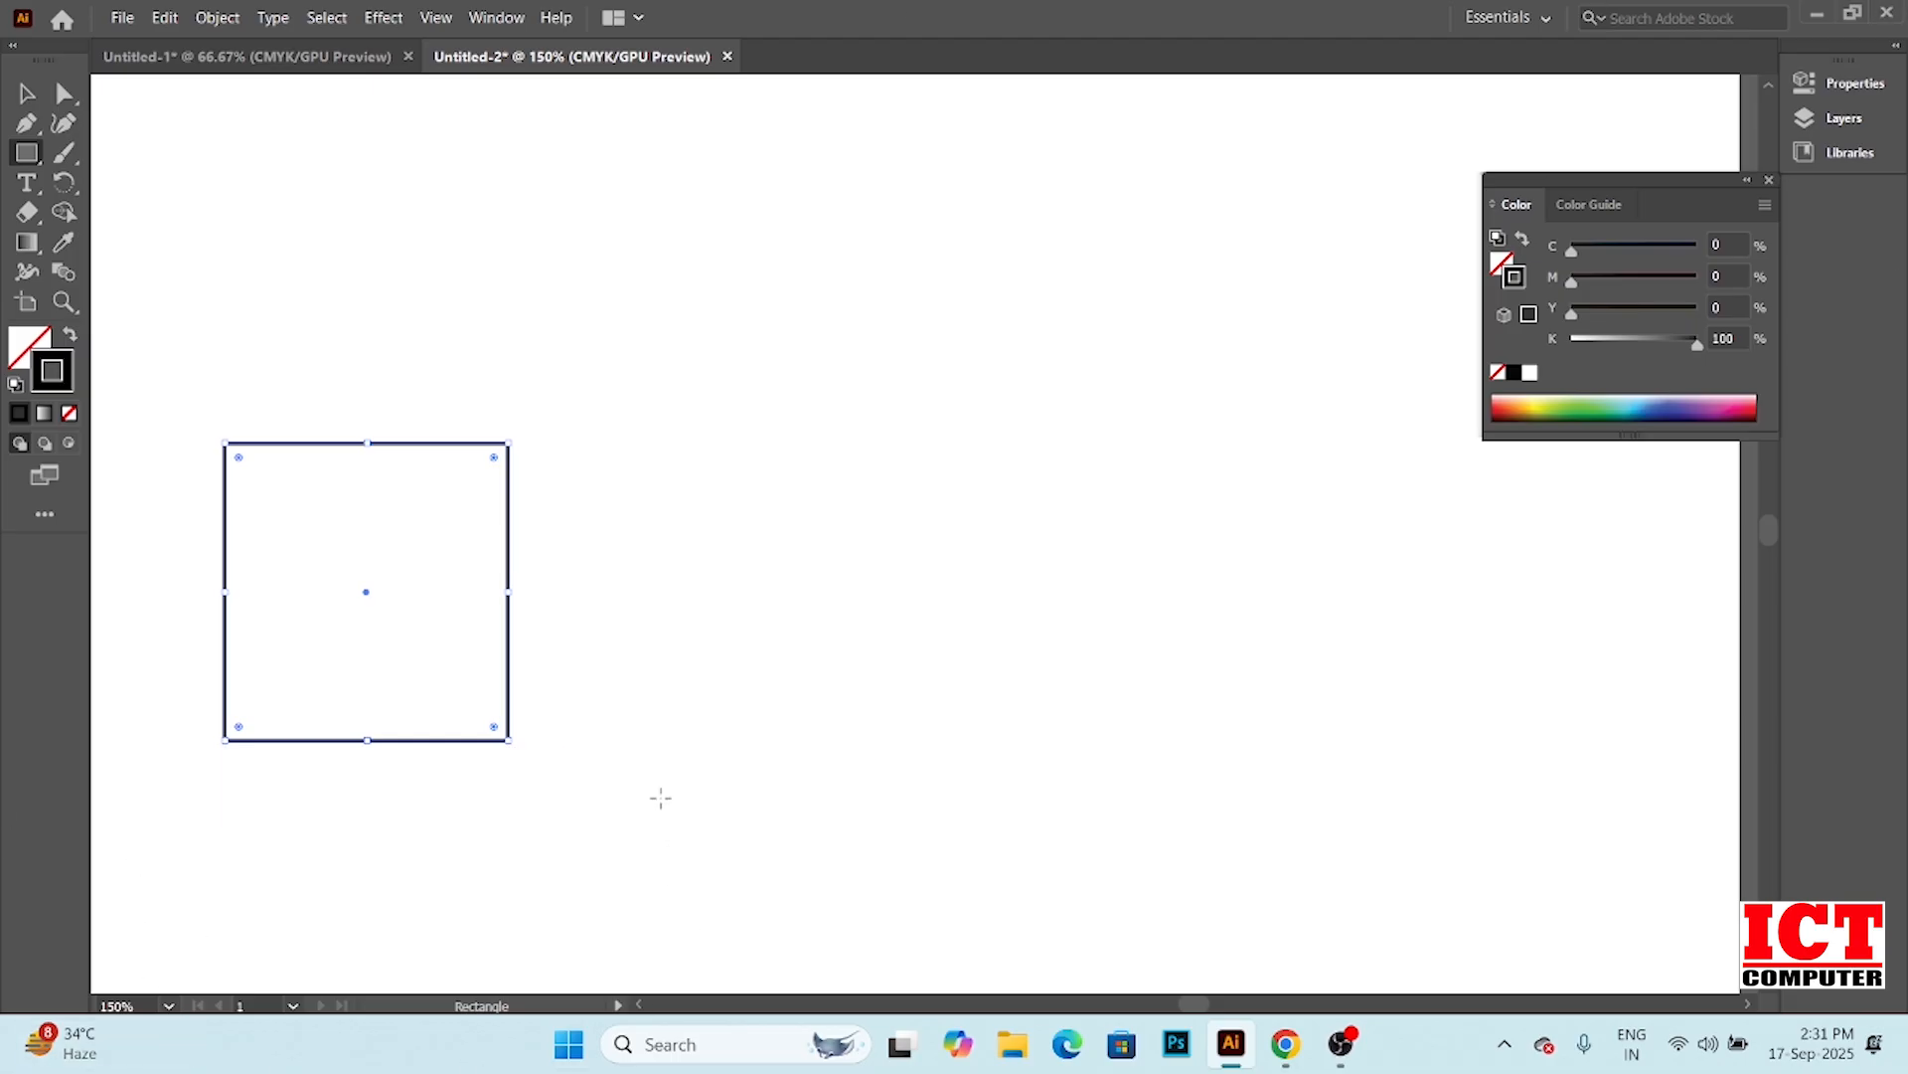
Try placing a copy of the rectangle 34.23 mm to its right with the Selection tool and undo the move
click(27, 94)
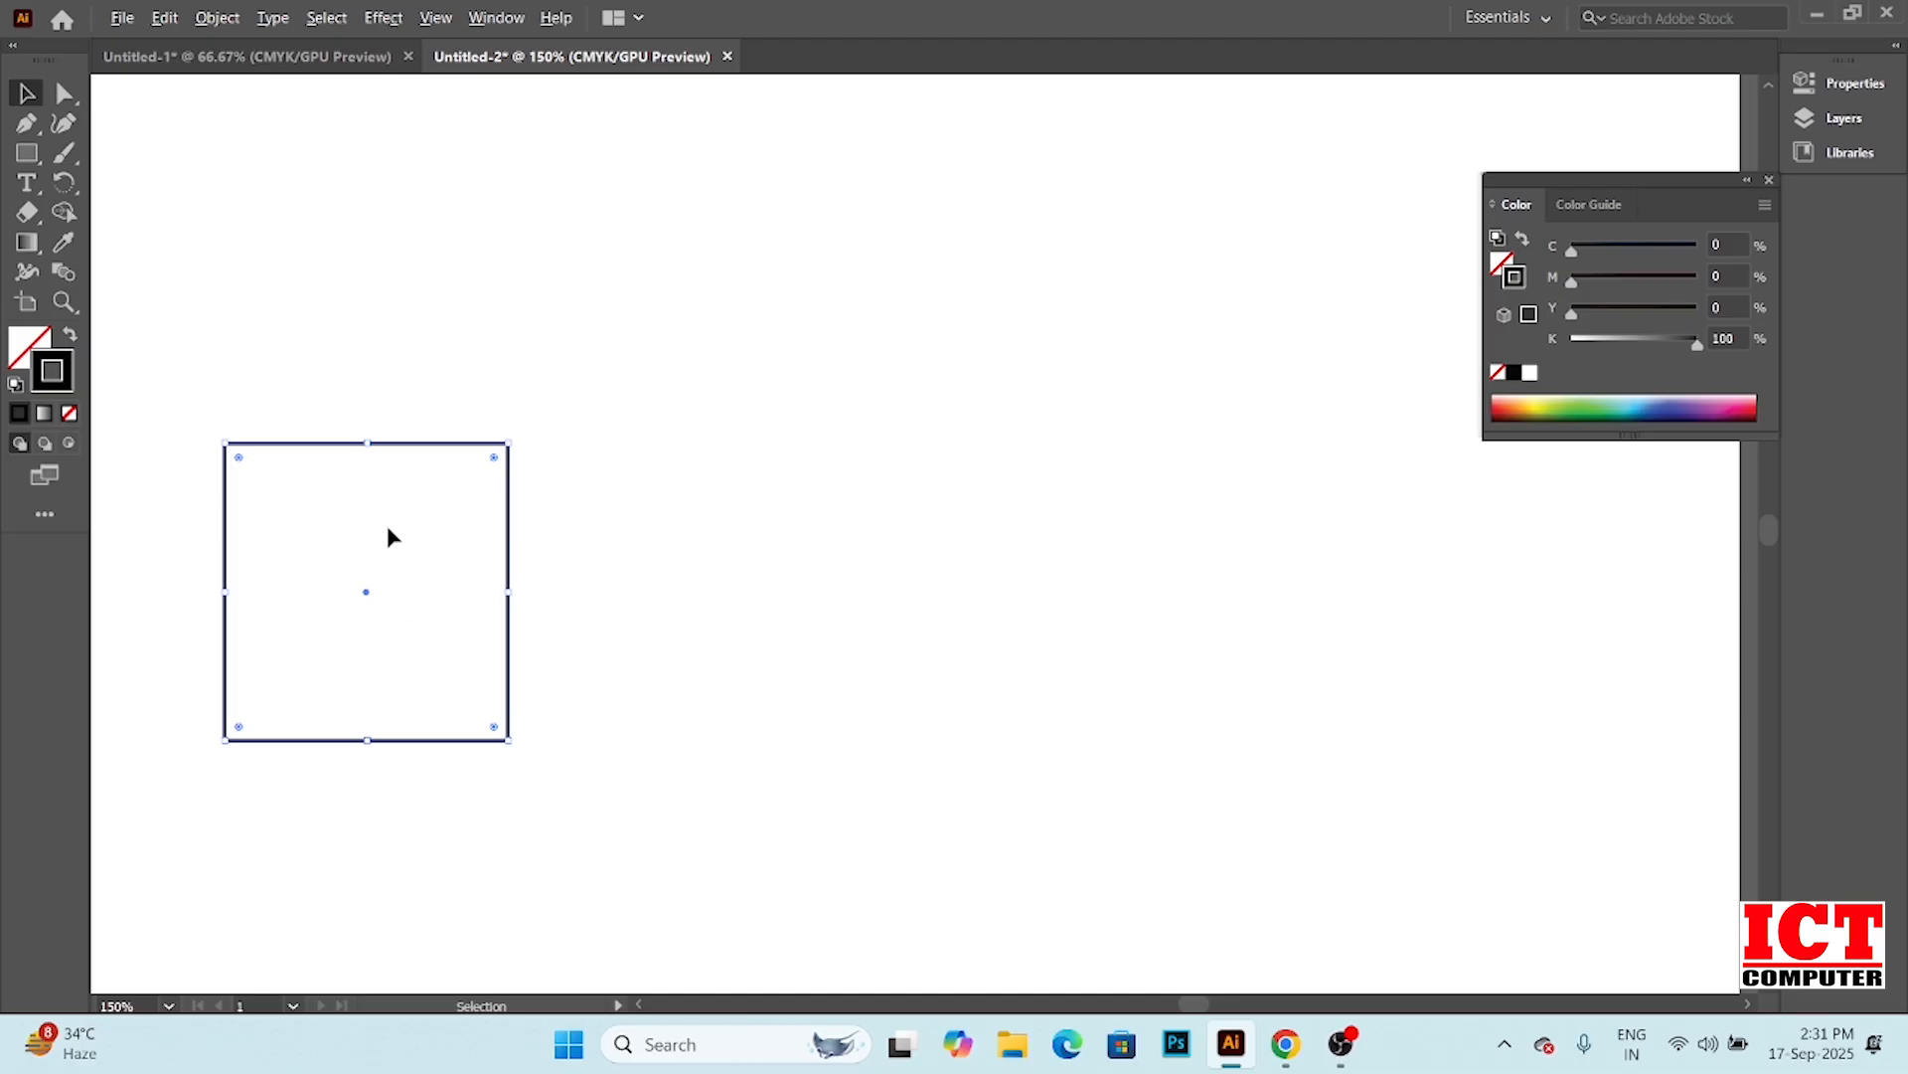
drag(399, 453, 659, 459)
drag(710, 449, 685, 442)
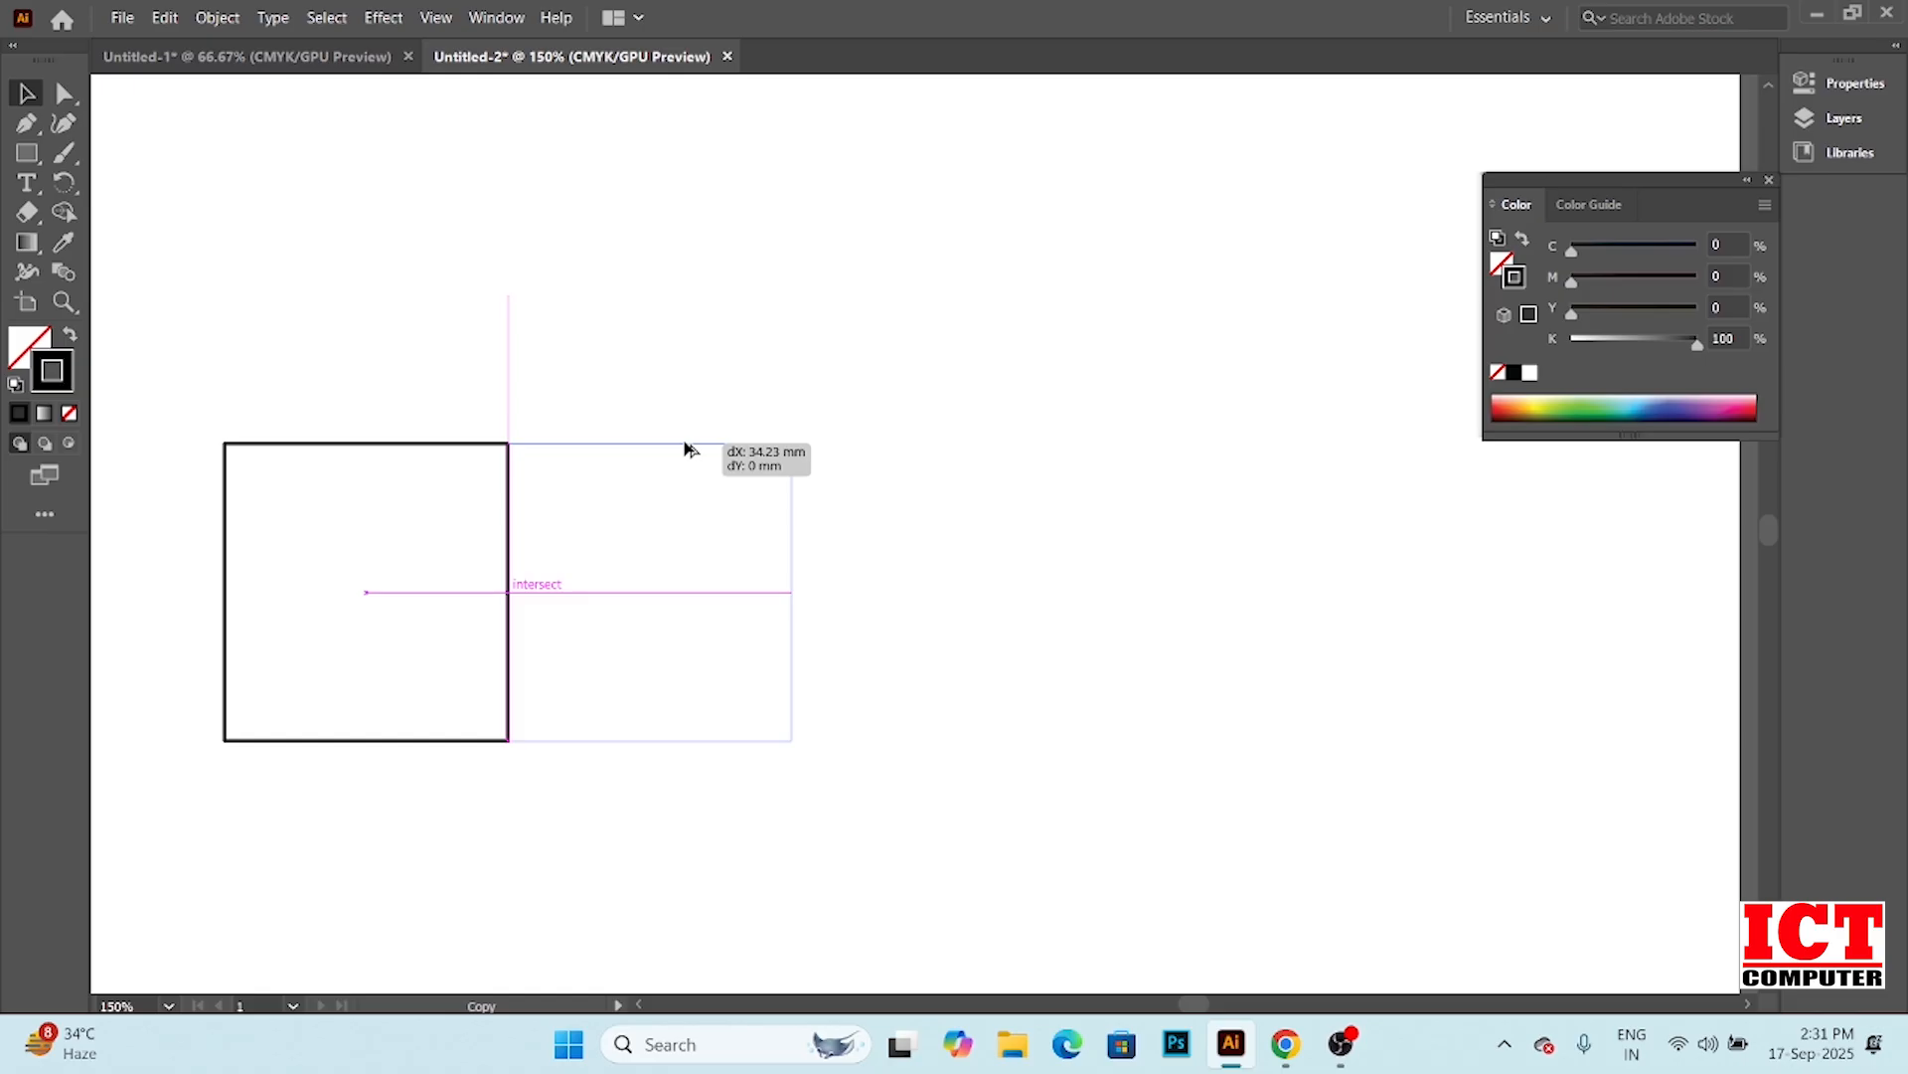
drag(685, 448, 682, 444)
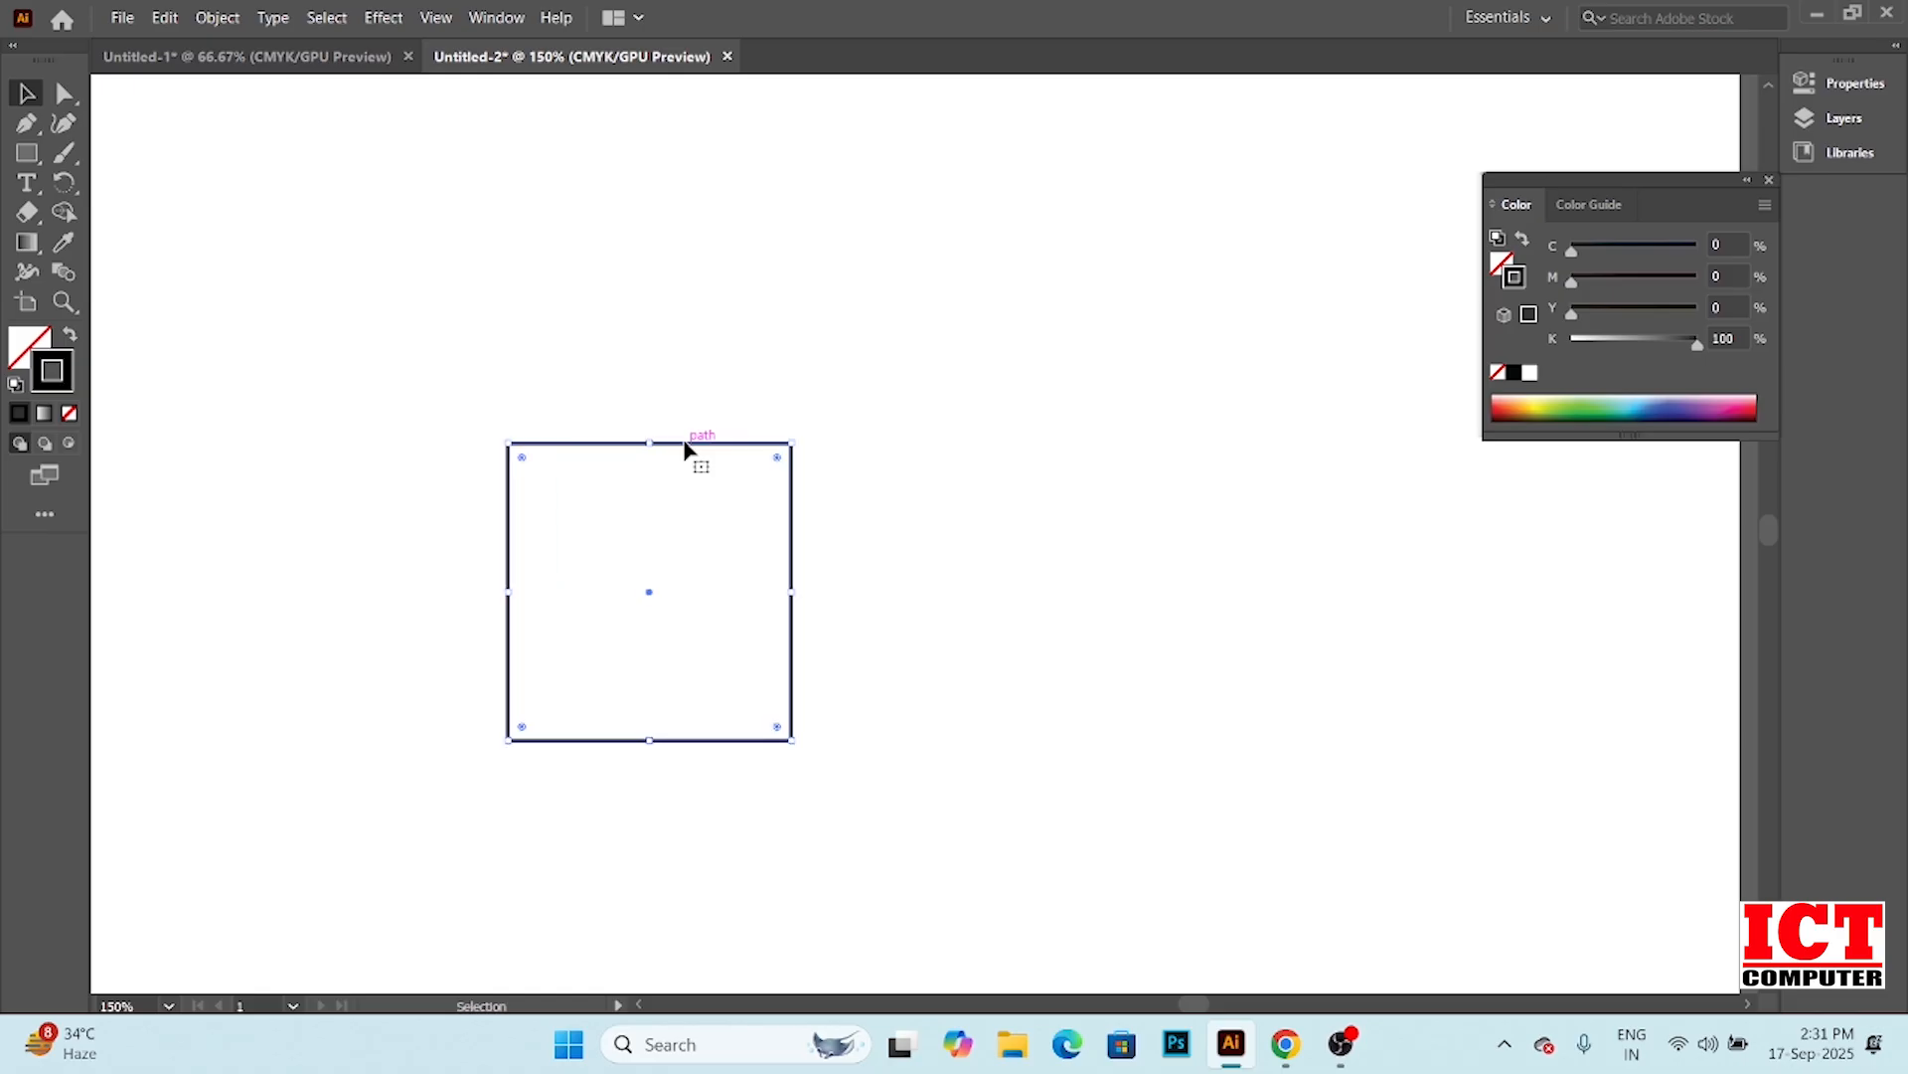
key(ctrl+z)
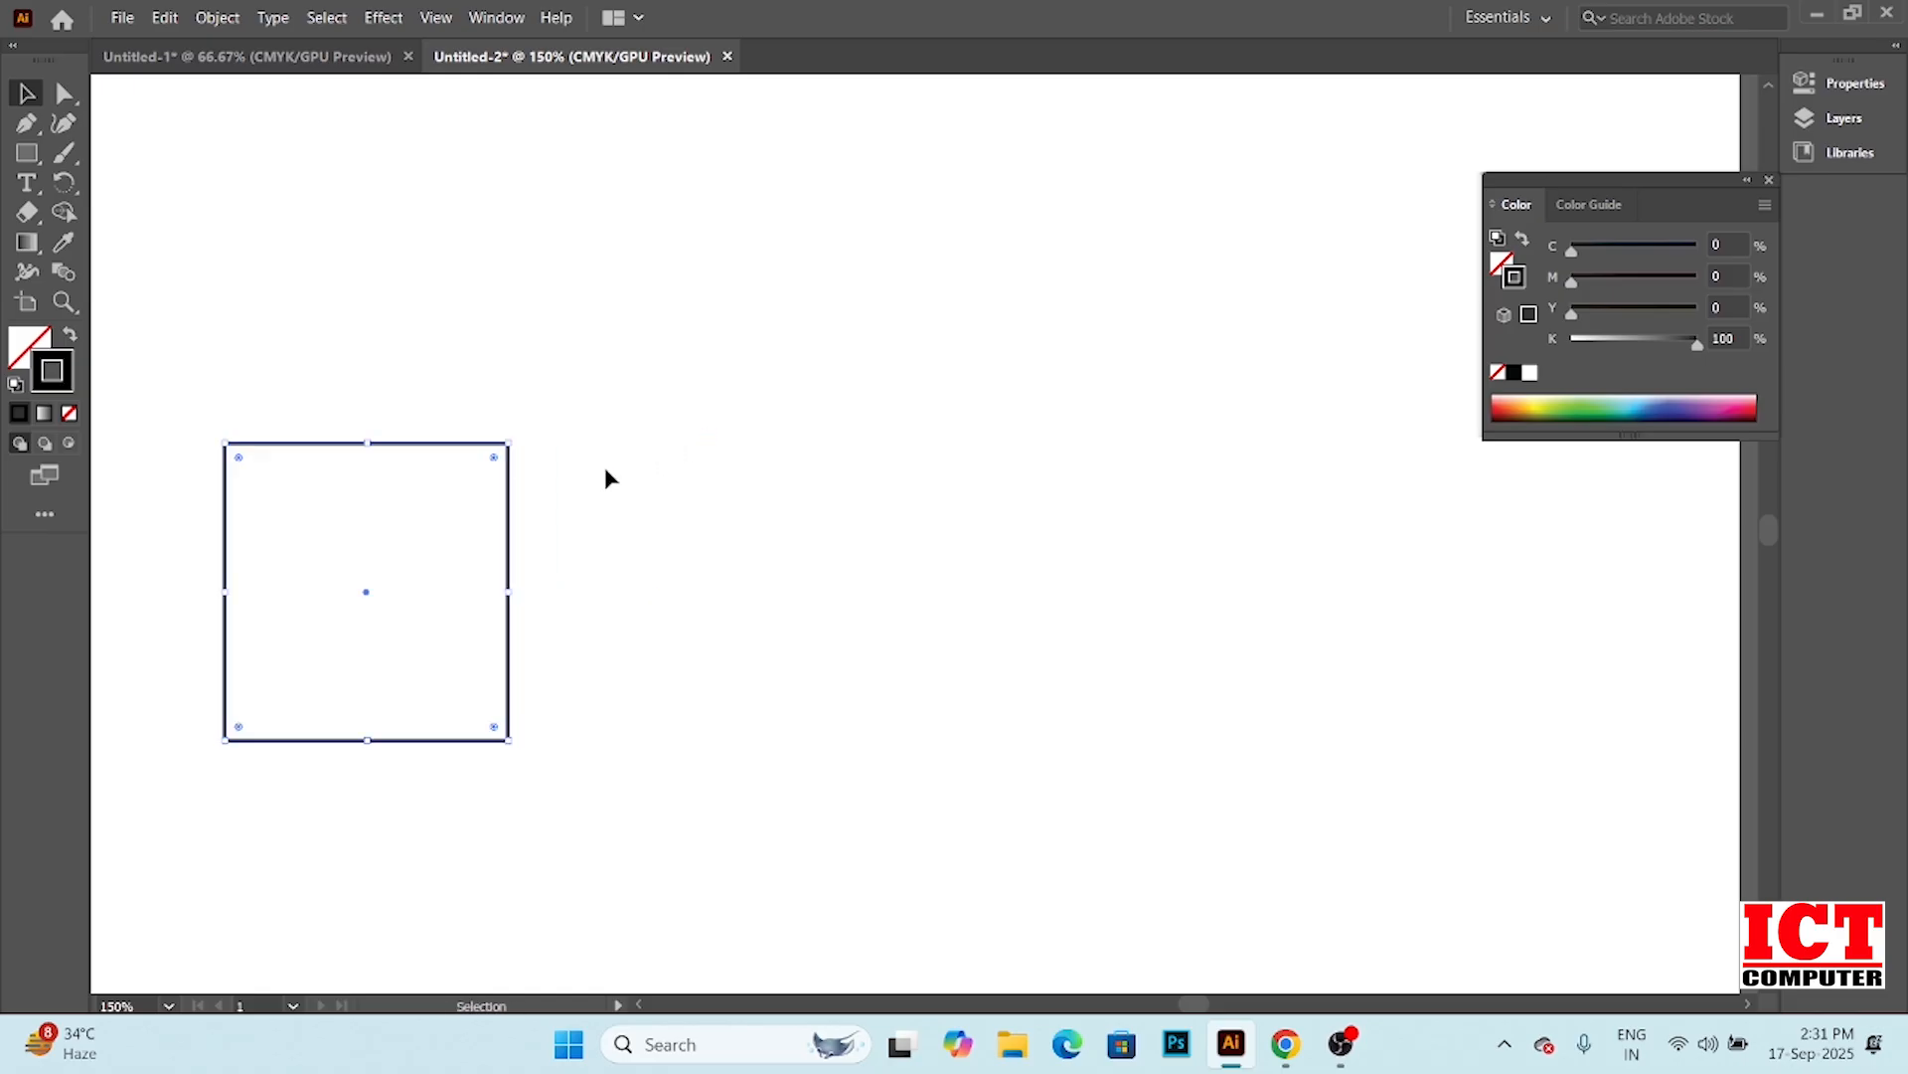
Duplicate the rectangle flush against its right side and flush above it, forming an L of three, and deselect
drag(396, 443, 676, 452)
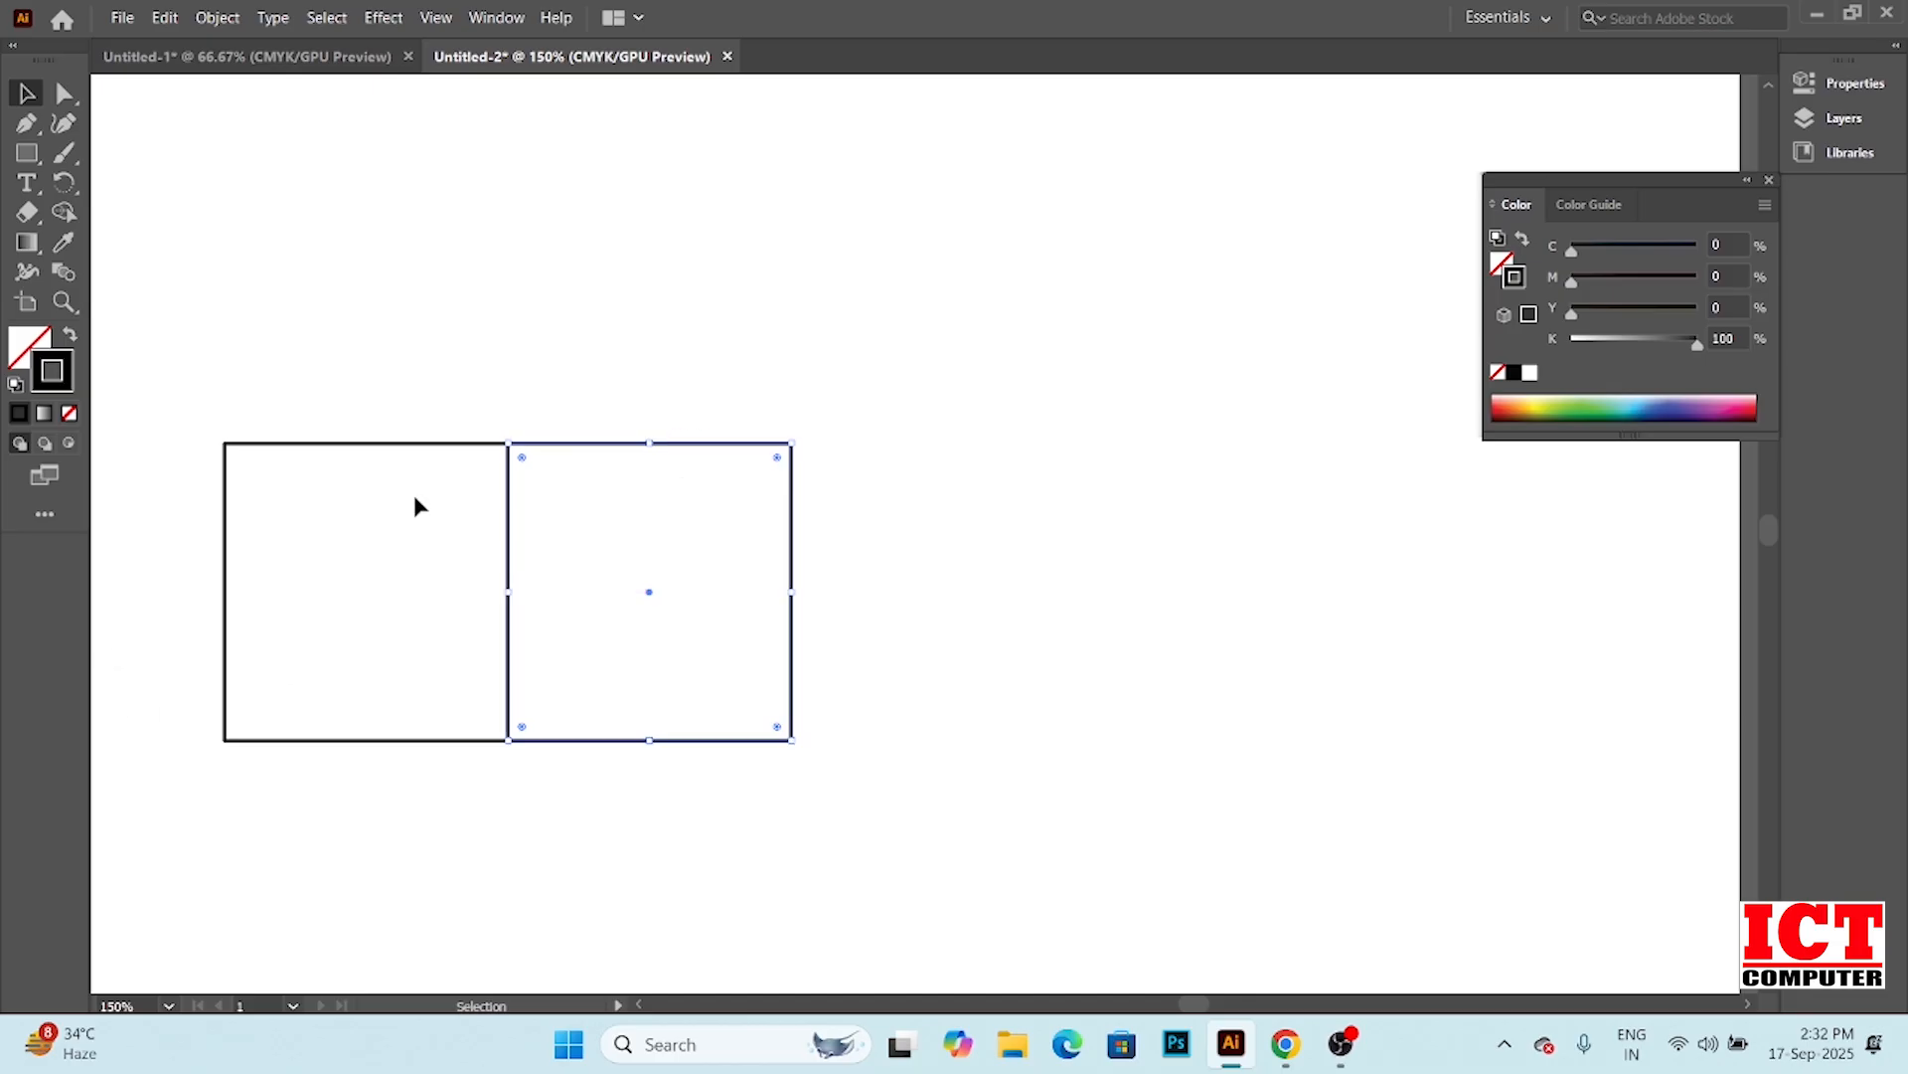
click(387, 456)
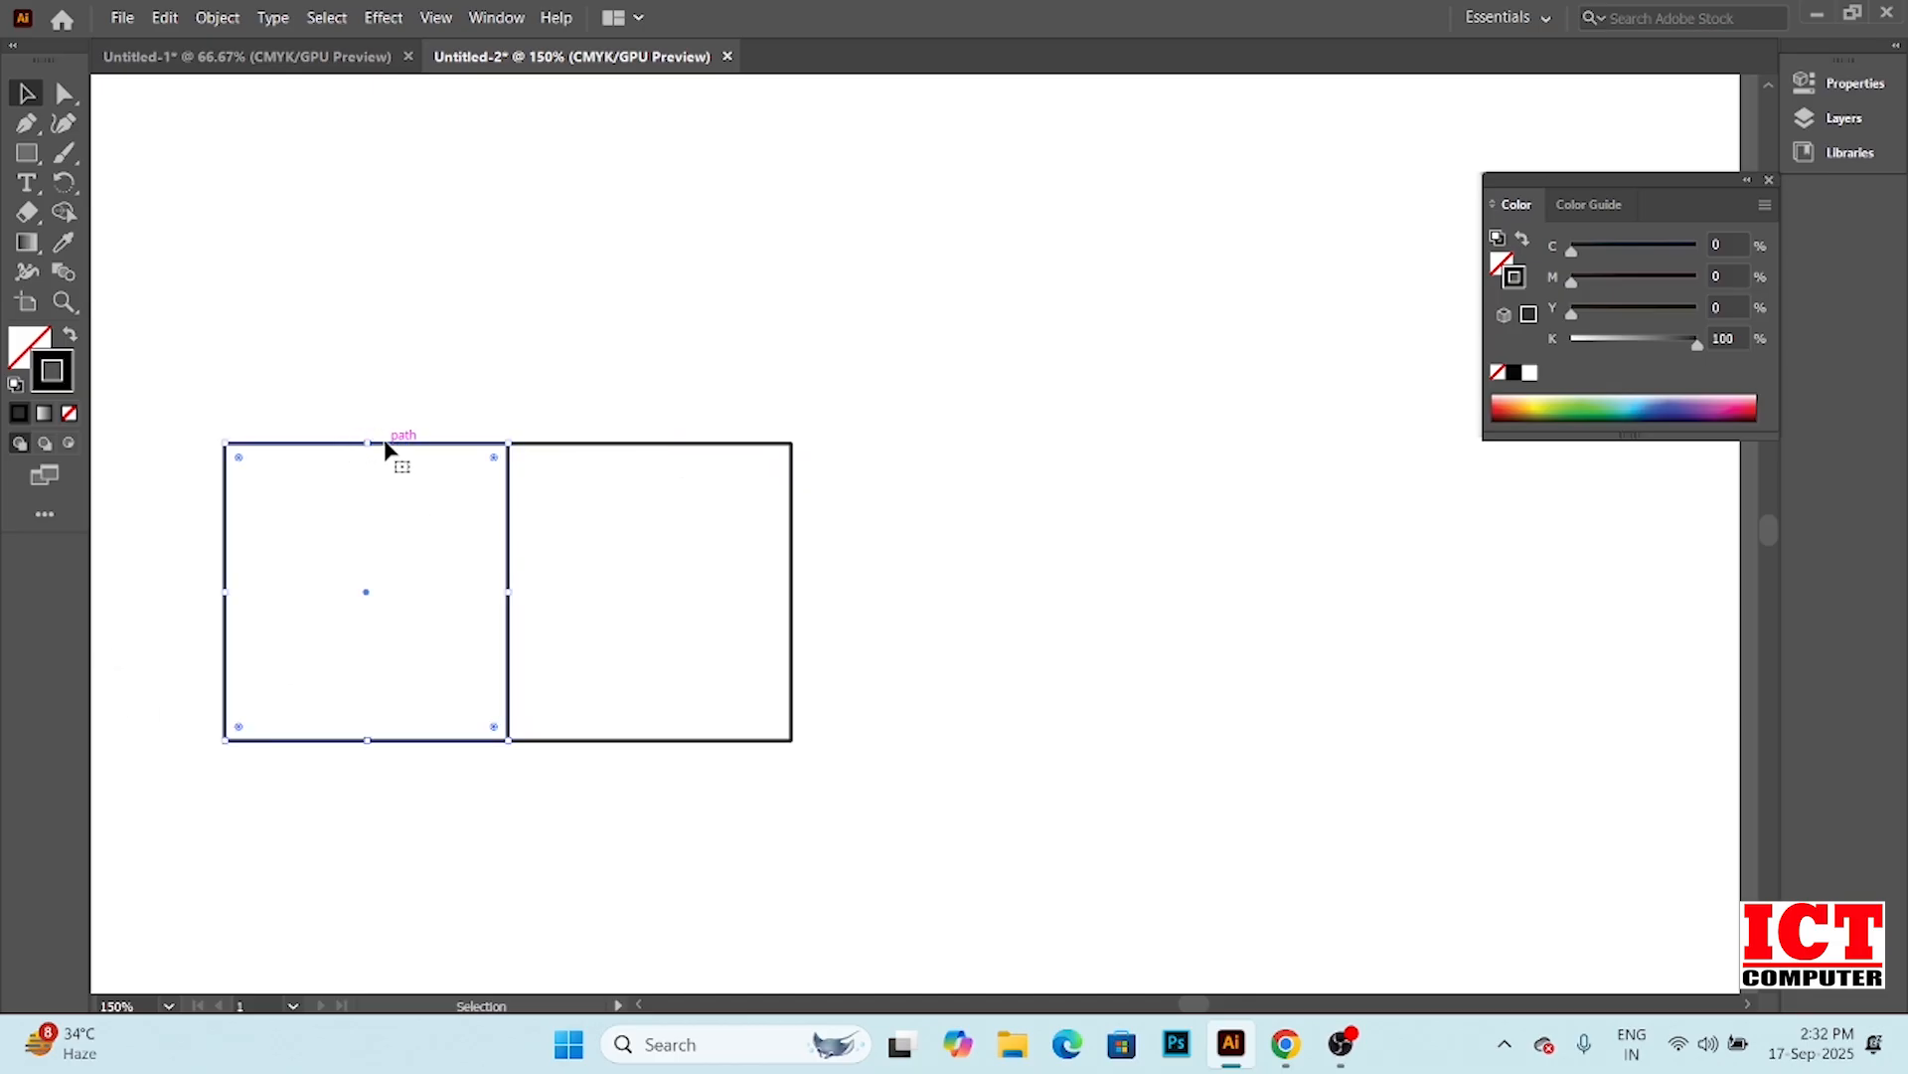
drag(388, 448, 397, 151)
key(alt)
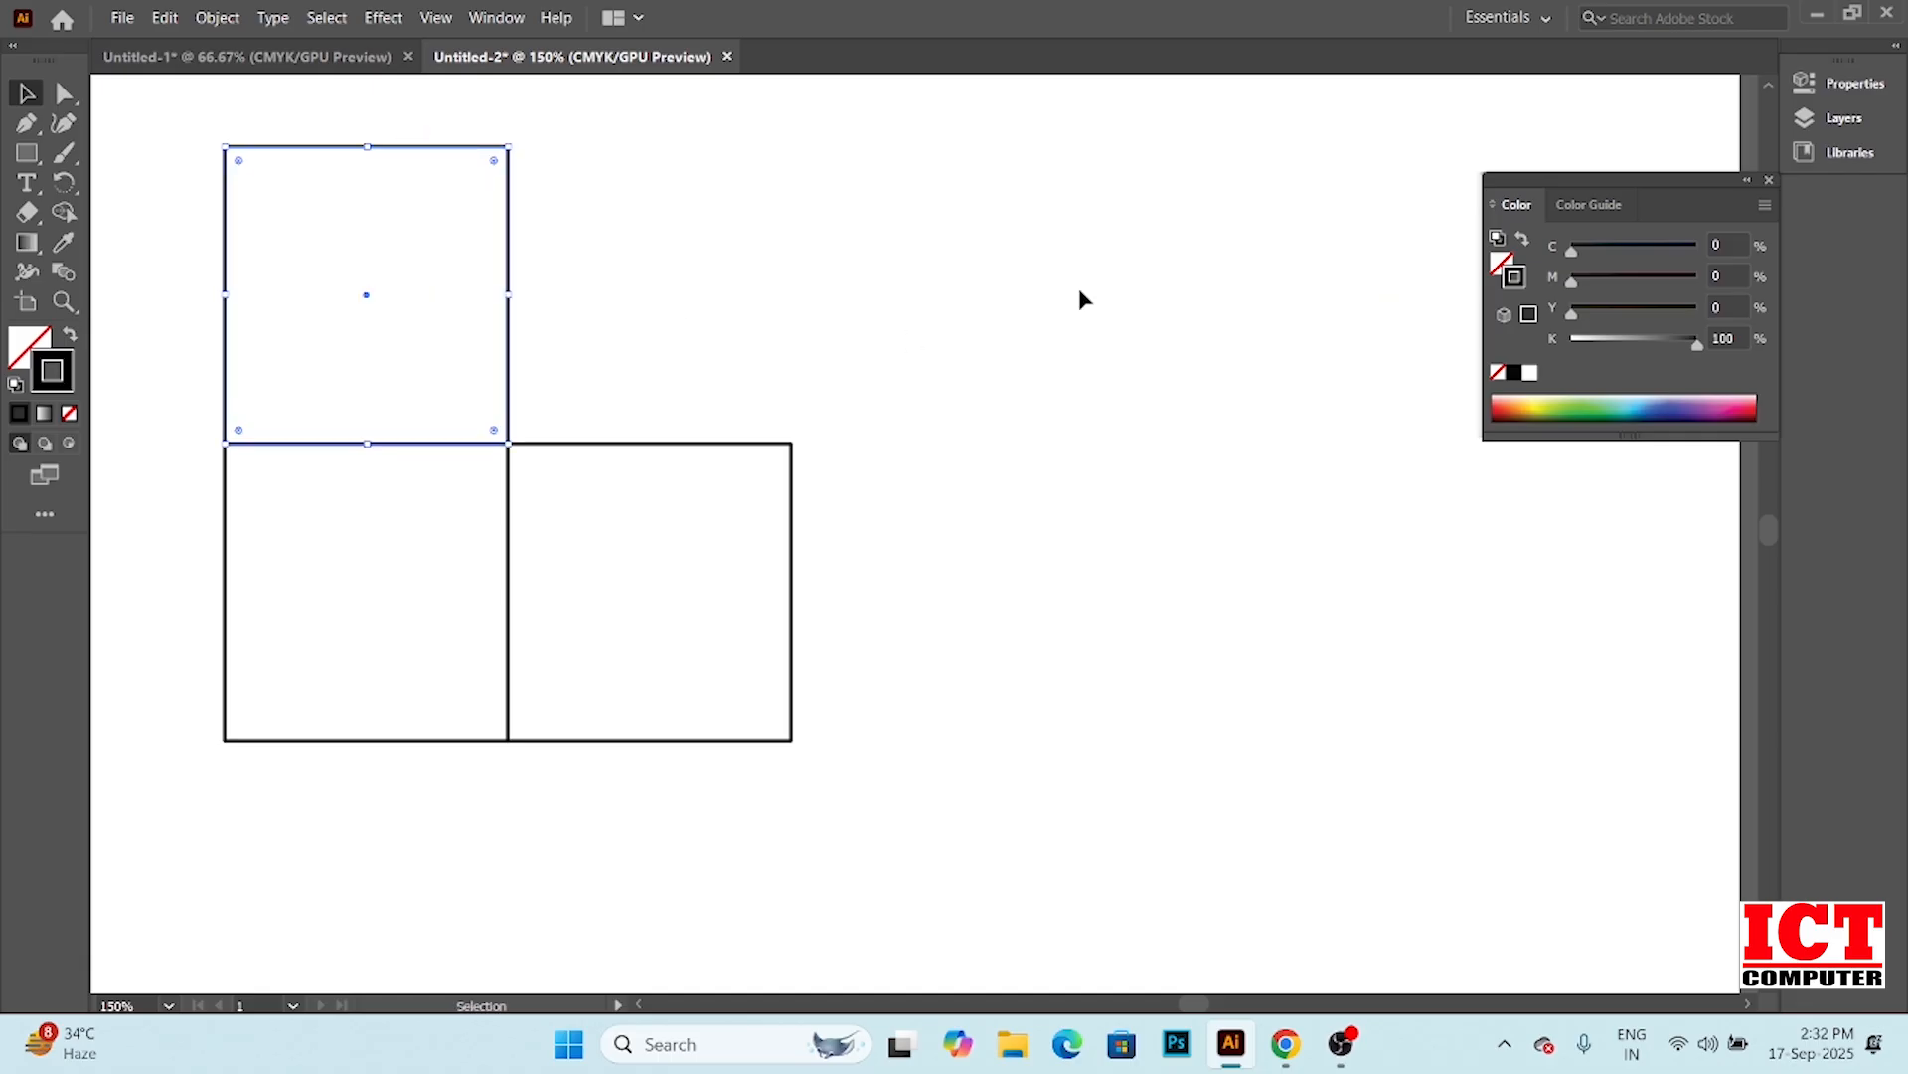
click(731, 179)
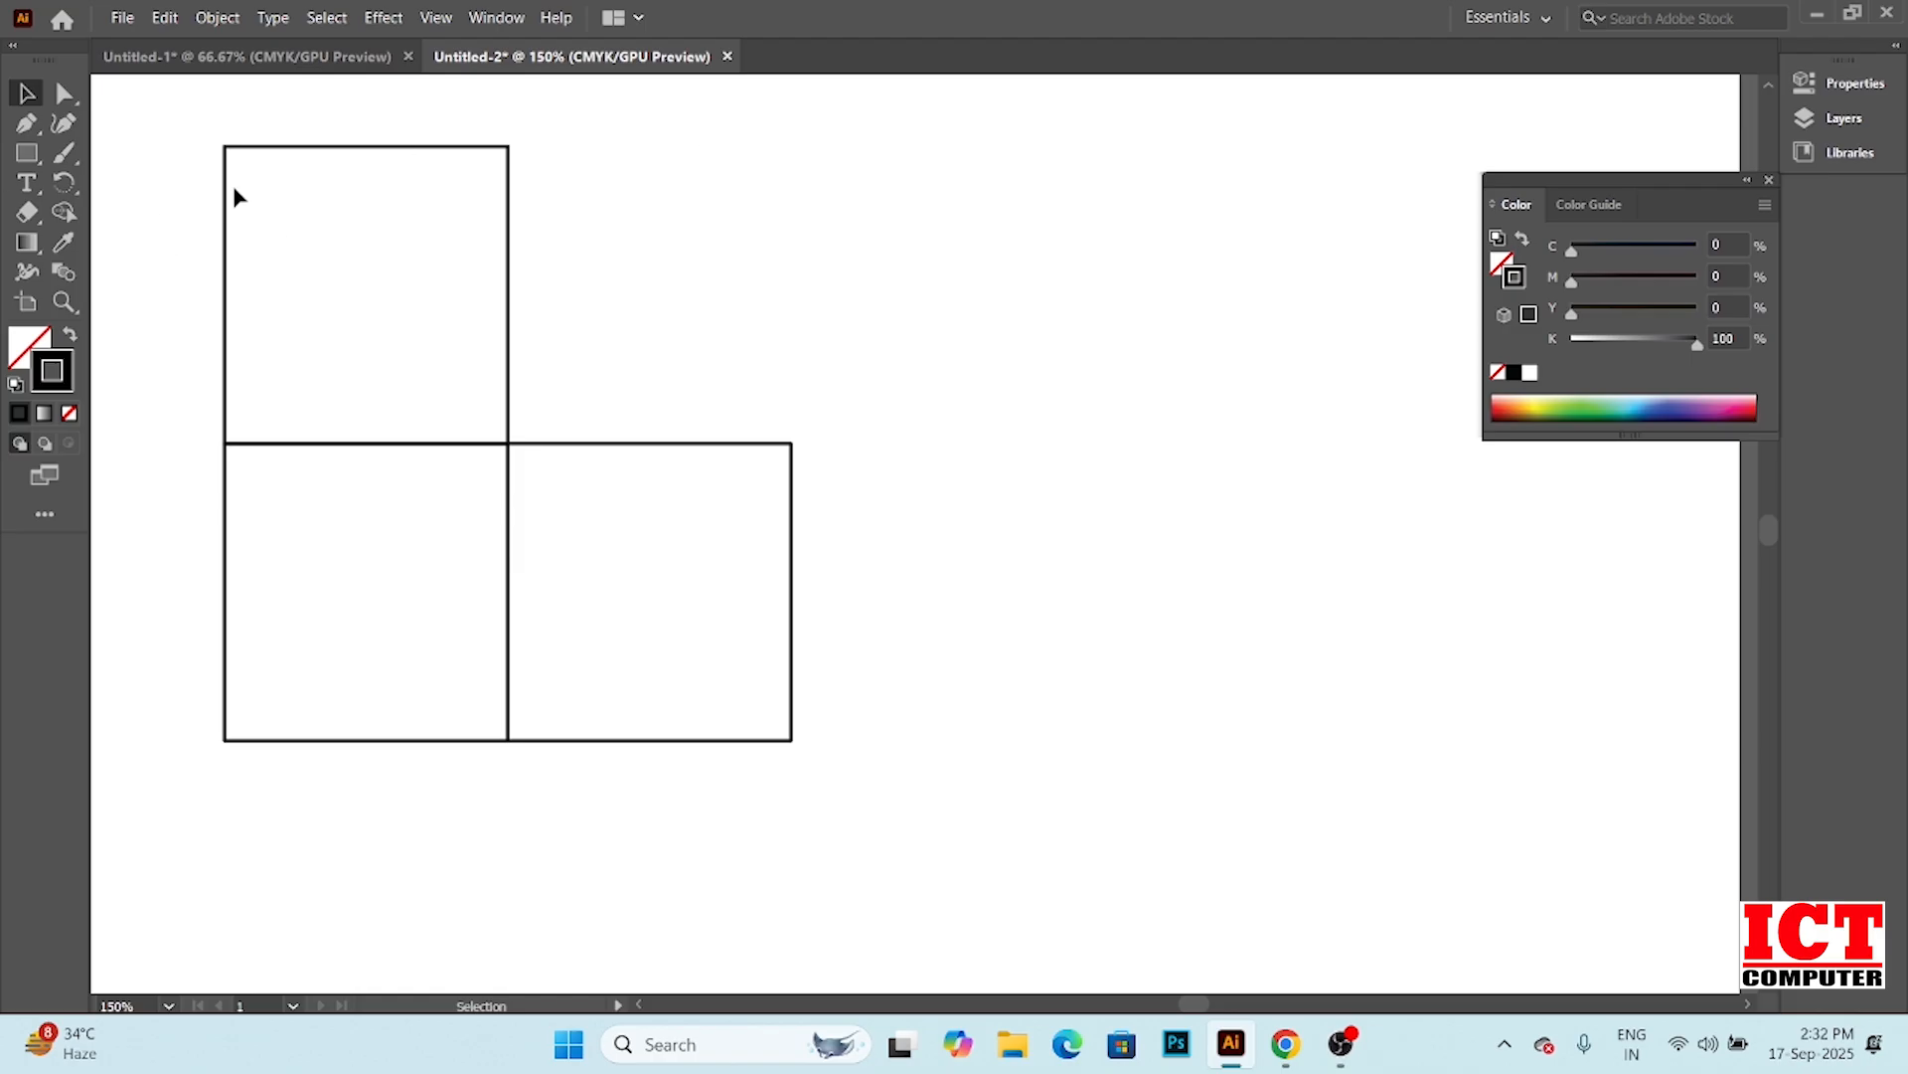
Try moving the upper rectangle's top anchor points down and rightward to slant it into a flat lid, undoing both attempts
click(64, 94)
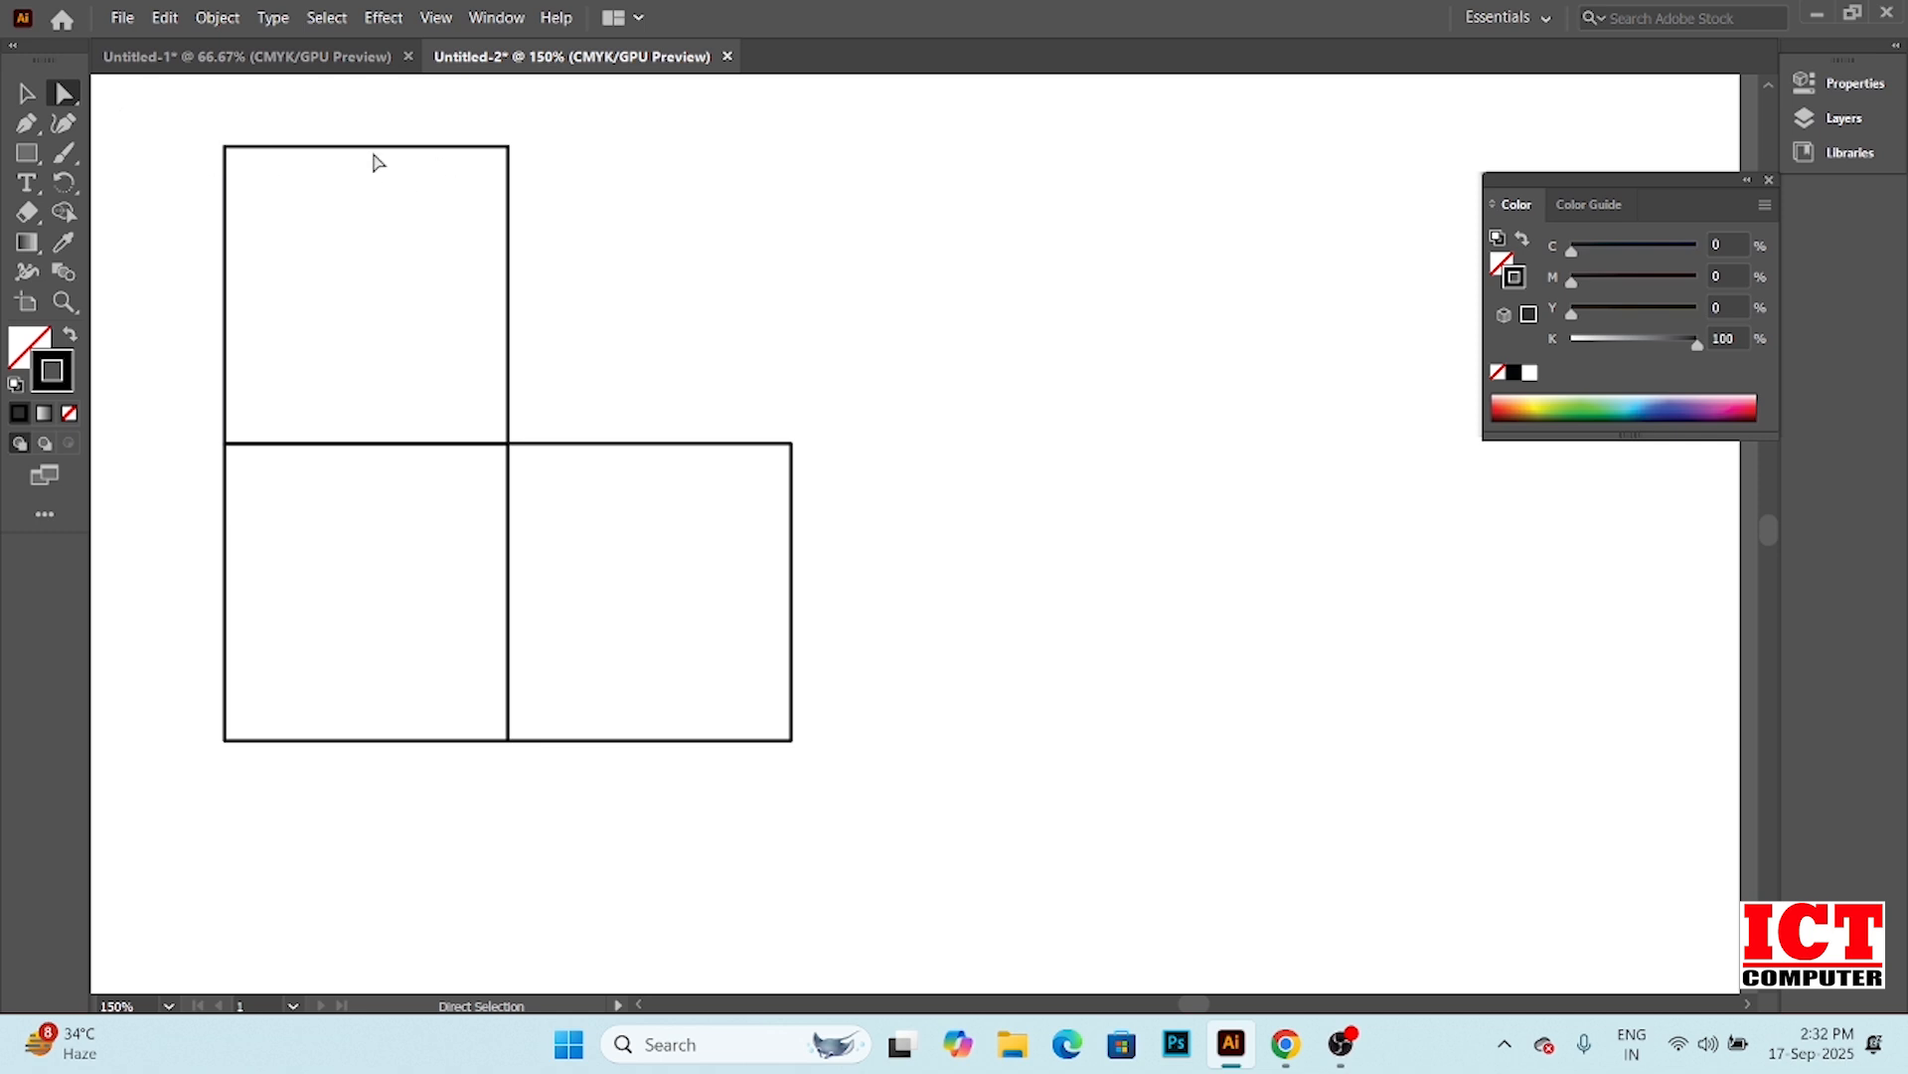
drag(204, 128, 556, 178)
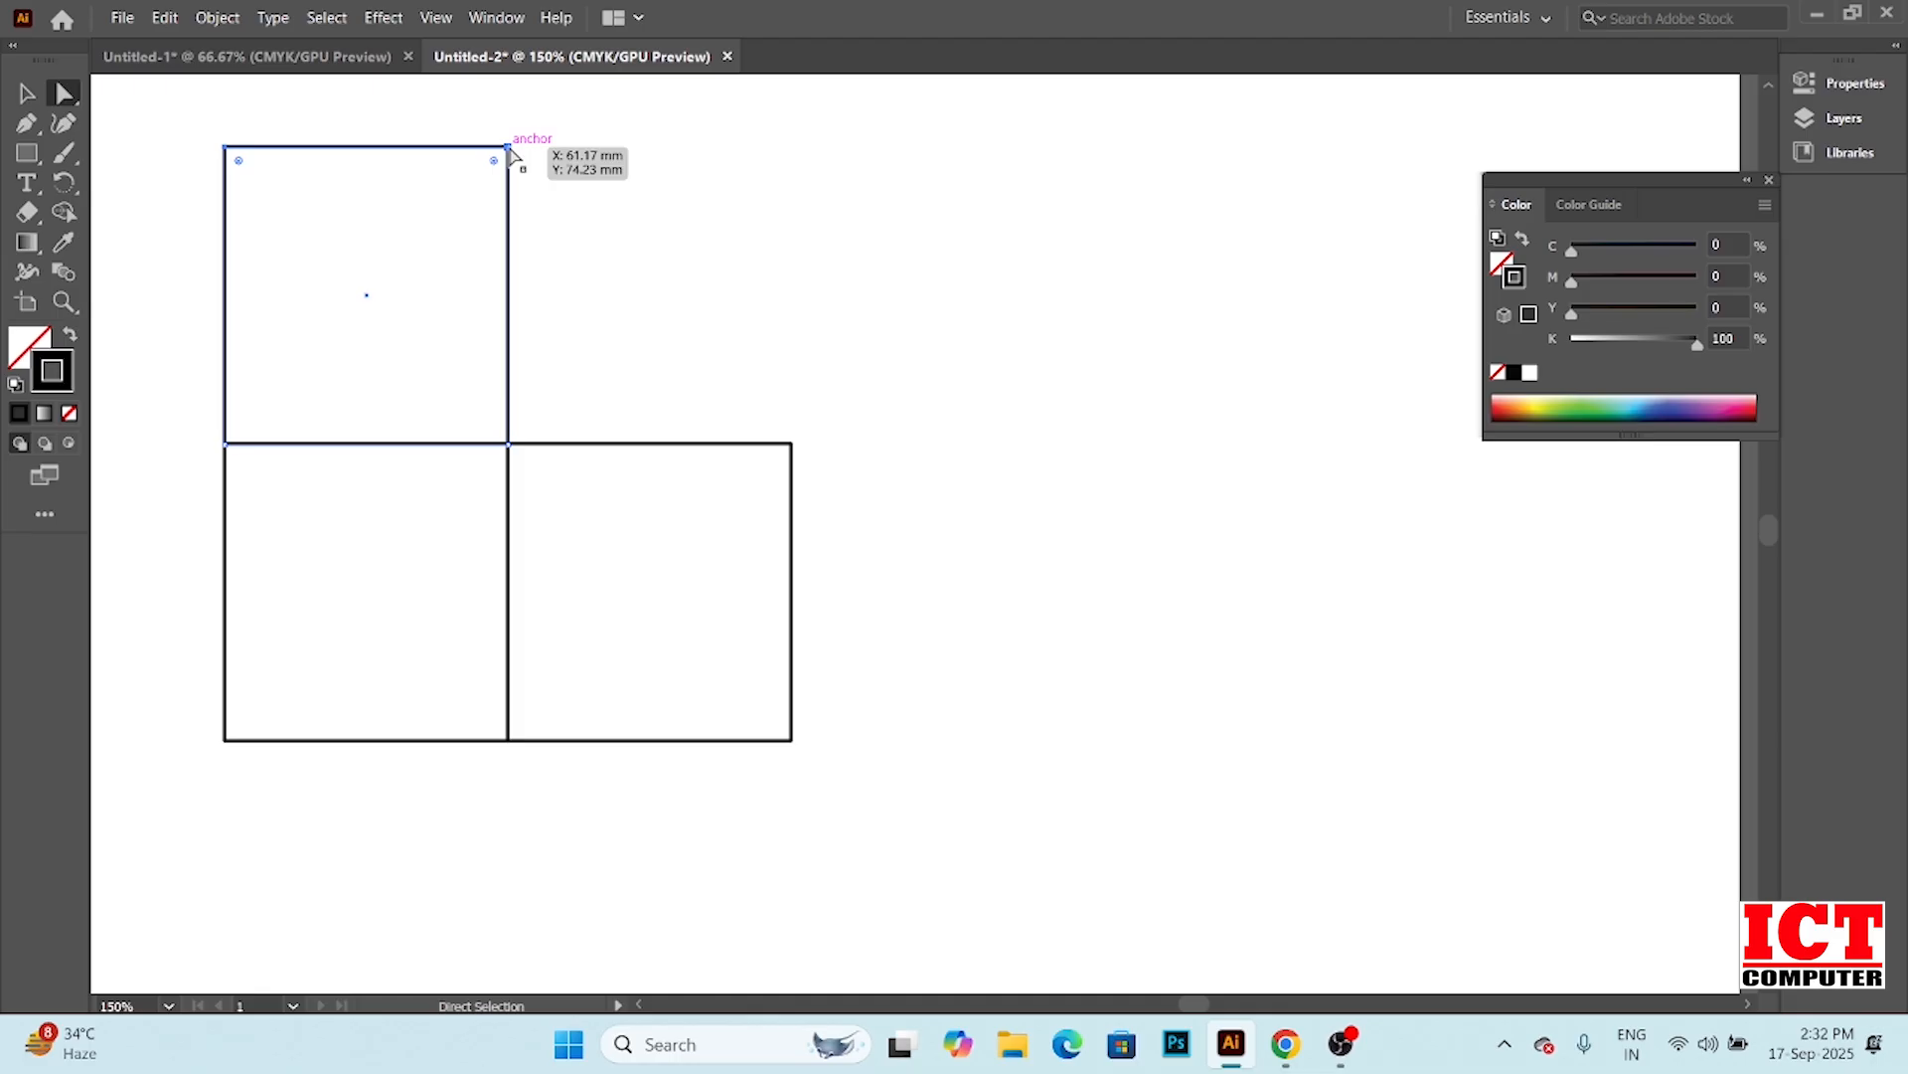
drag(510, 150, 612, 417)
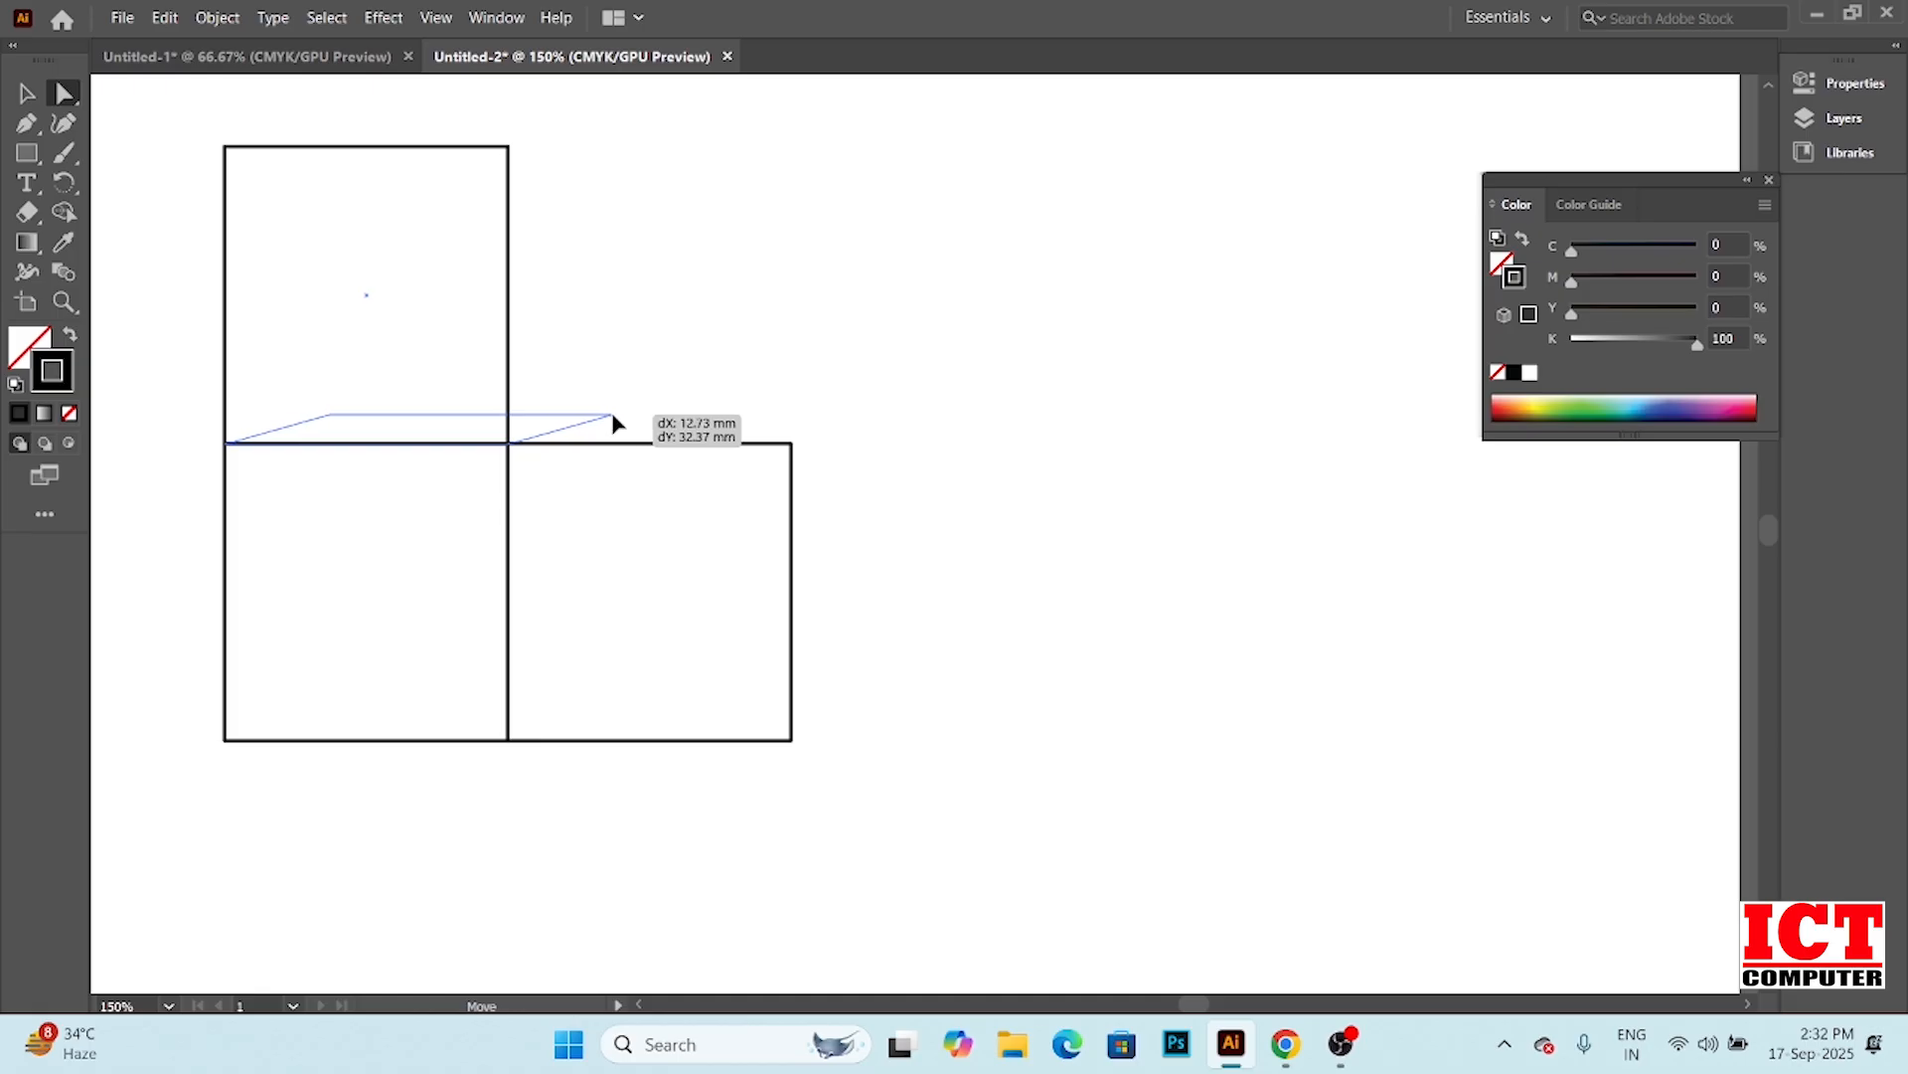
drag(613, 423, 616, 421)
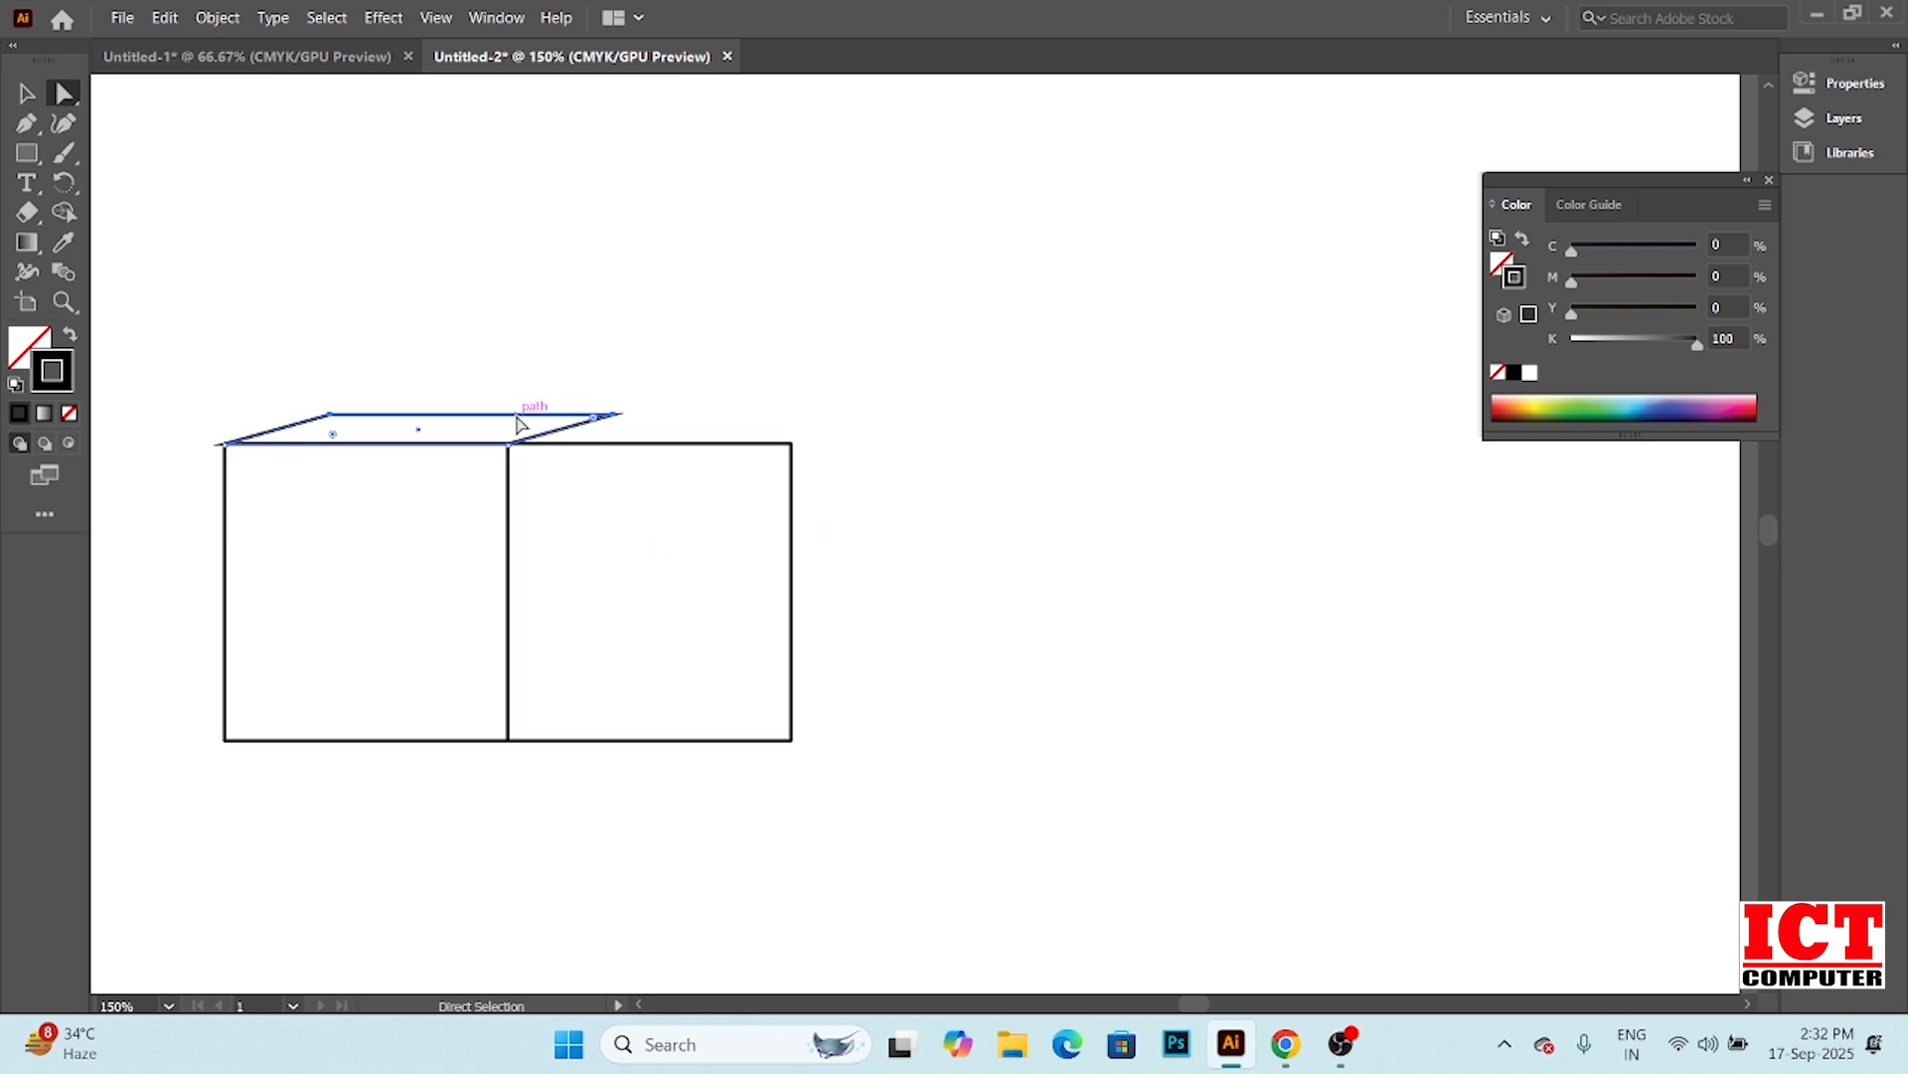
key(ctrl+z)
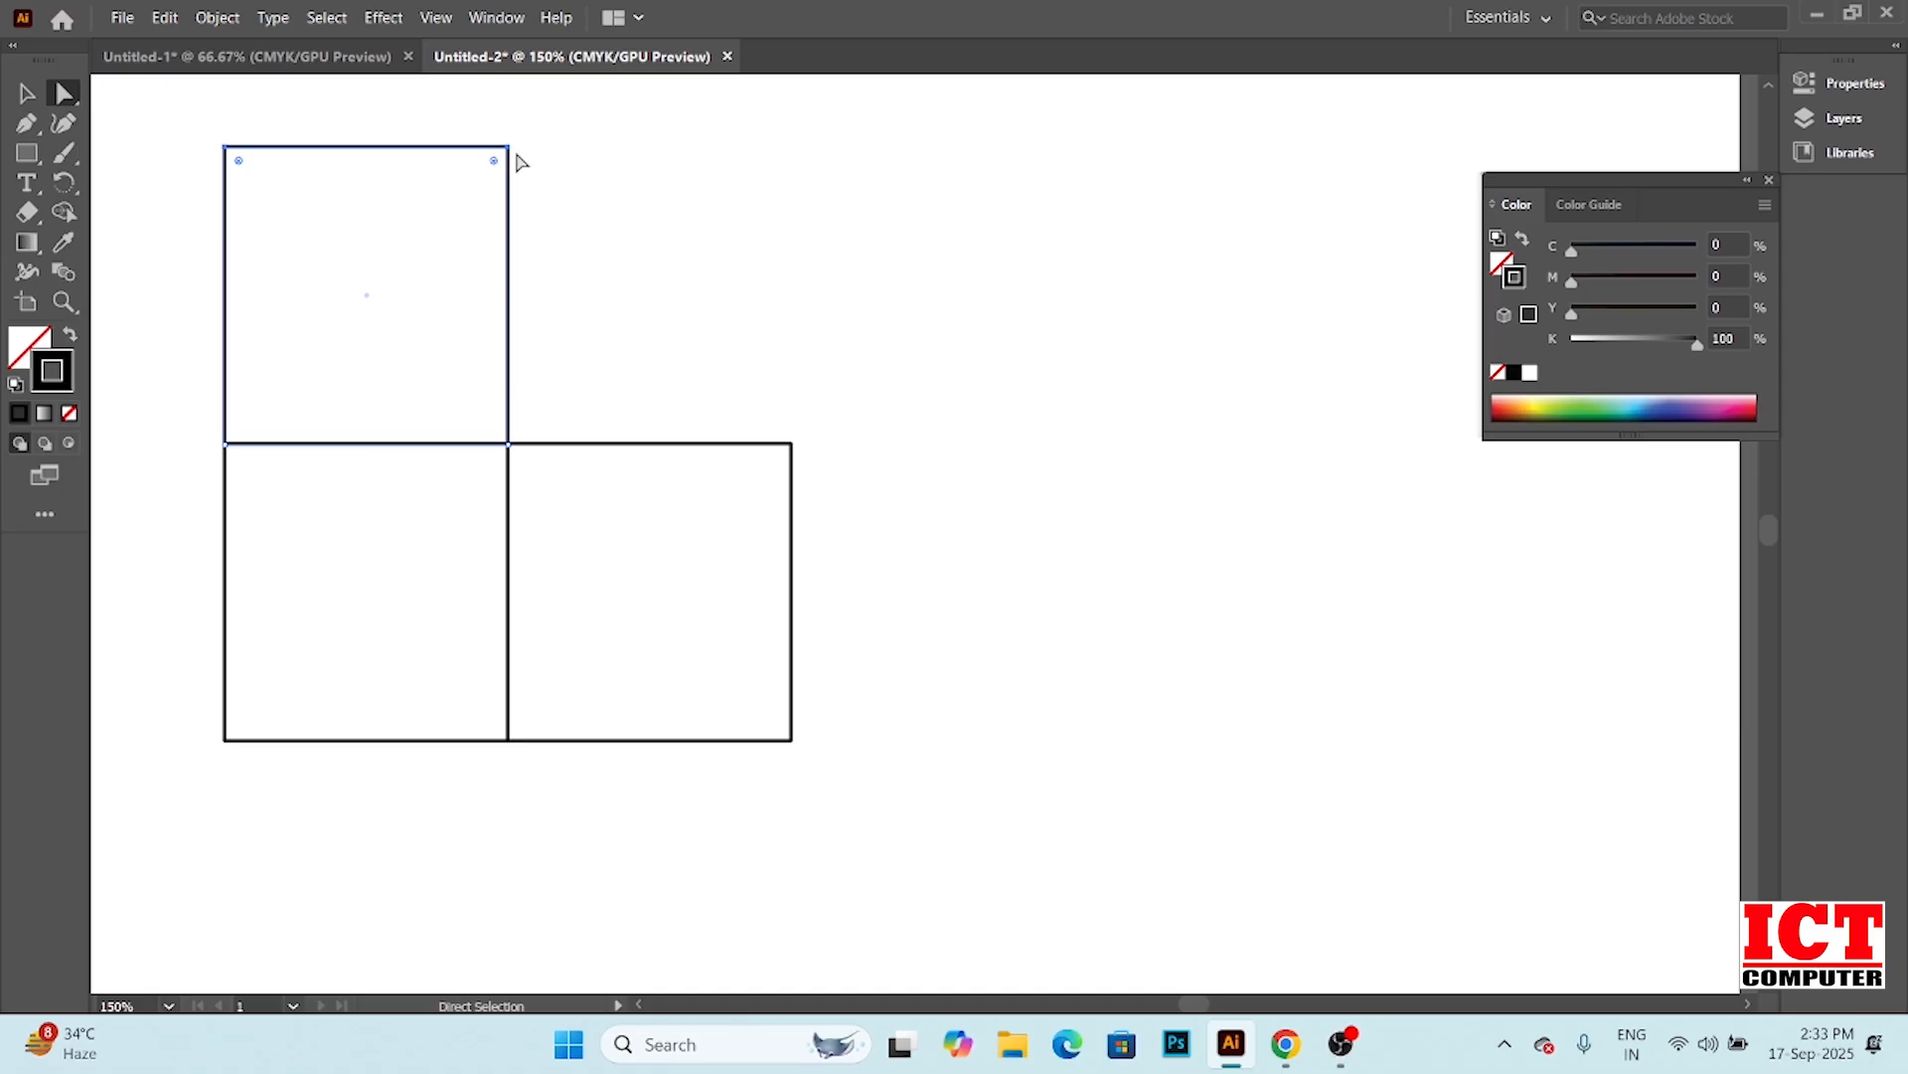
drag(507, 151, 666, 435)
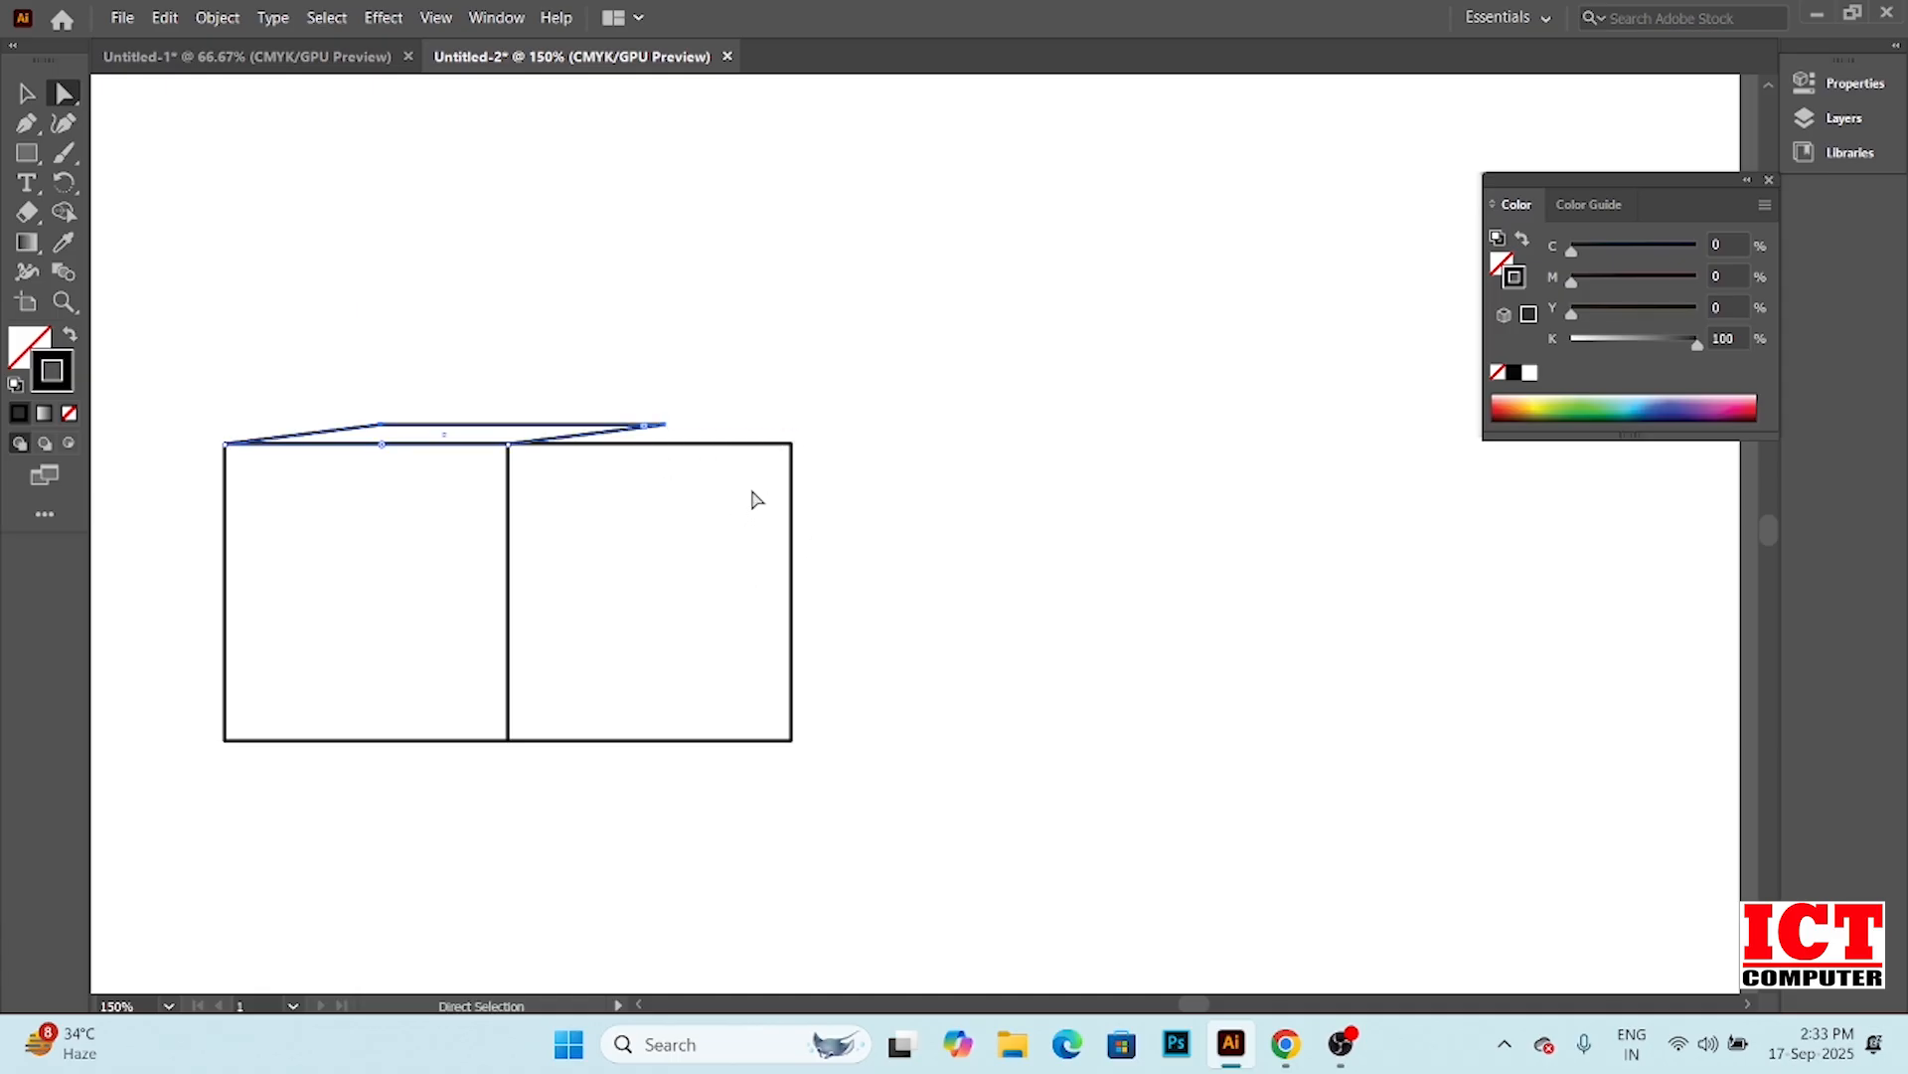
key(ctrl+z)
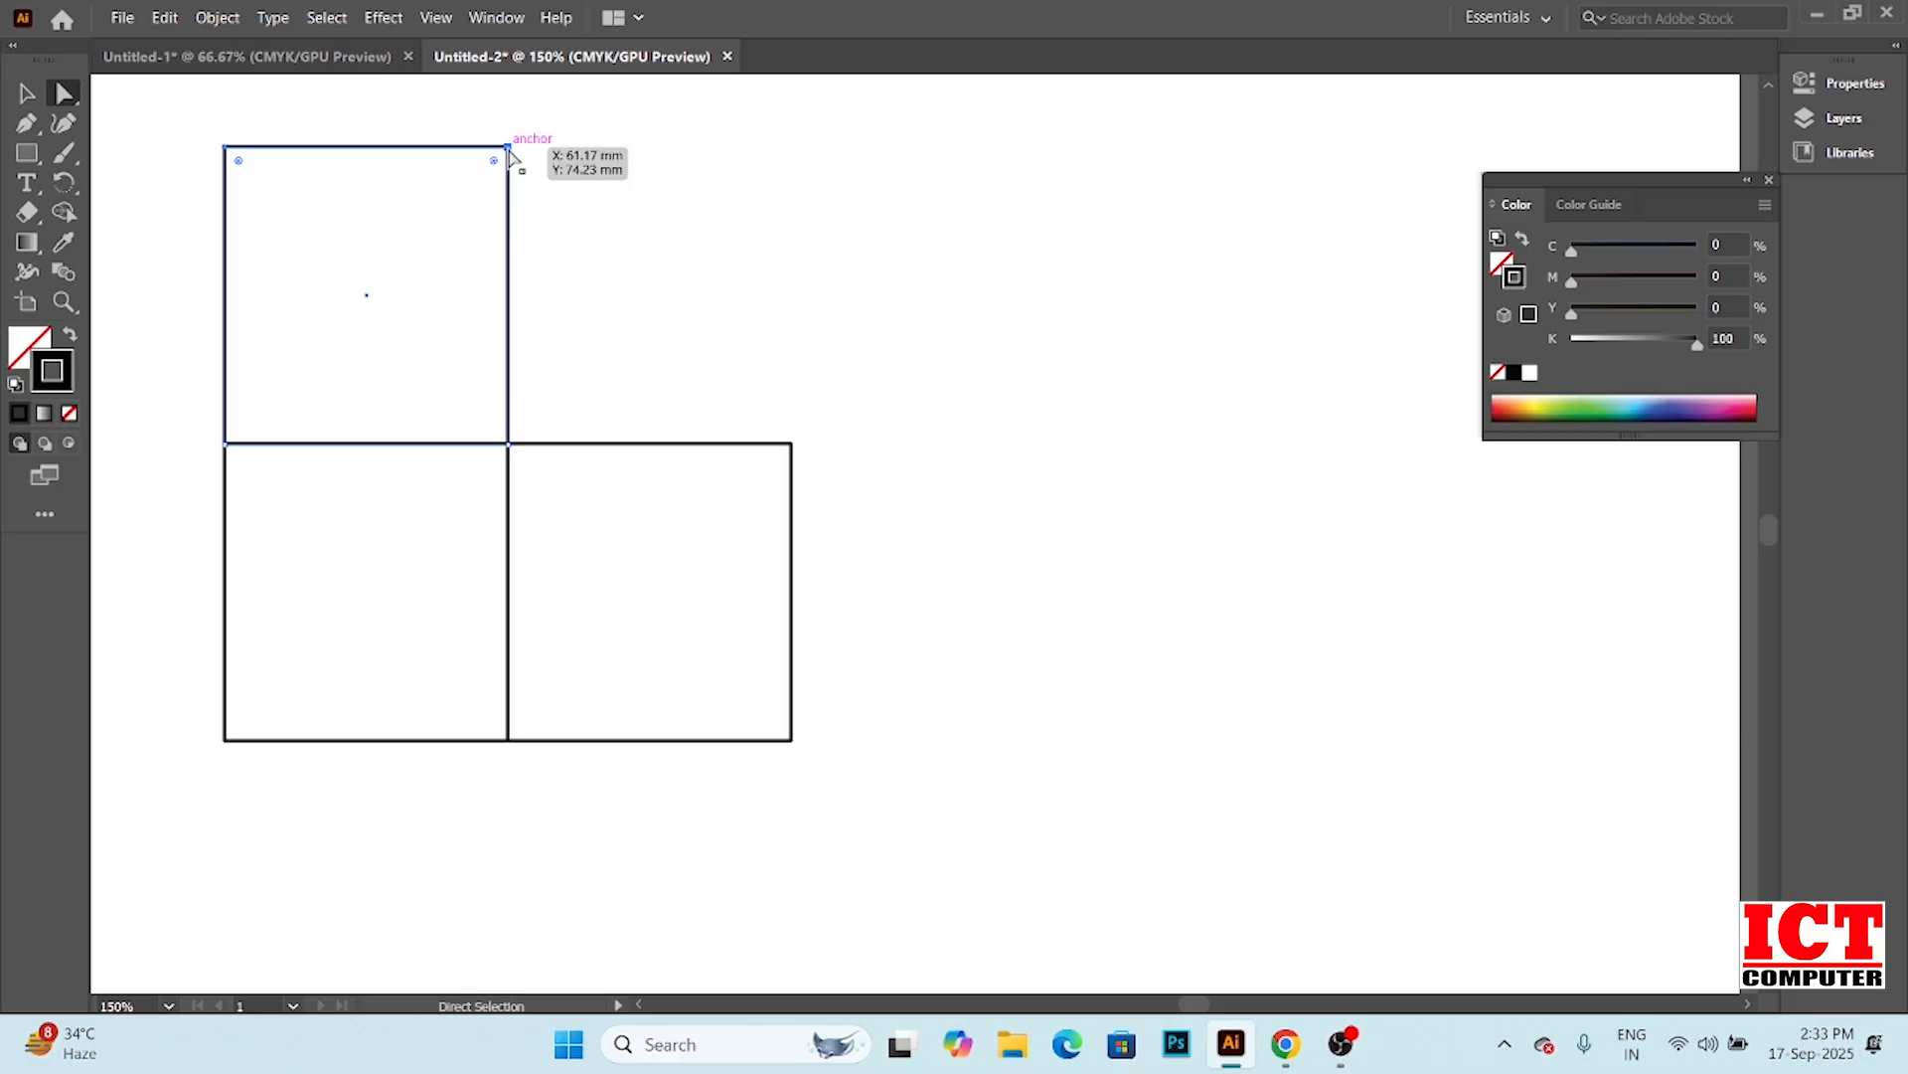
Try slanting the upper rectangle into a lid and the right rectangle into a side face to form a box, and undo both
drag(508, 149, 641, 415)
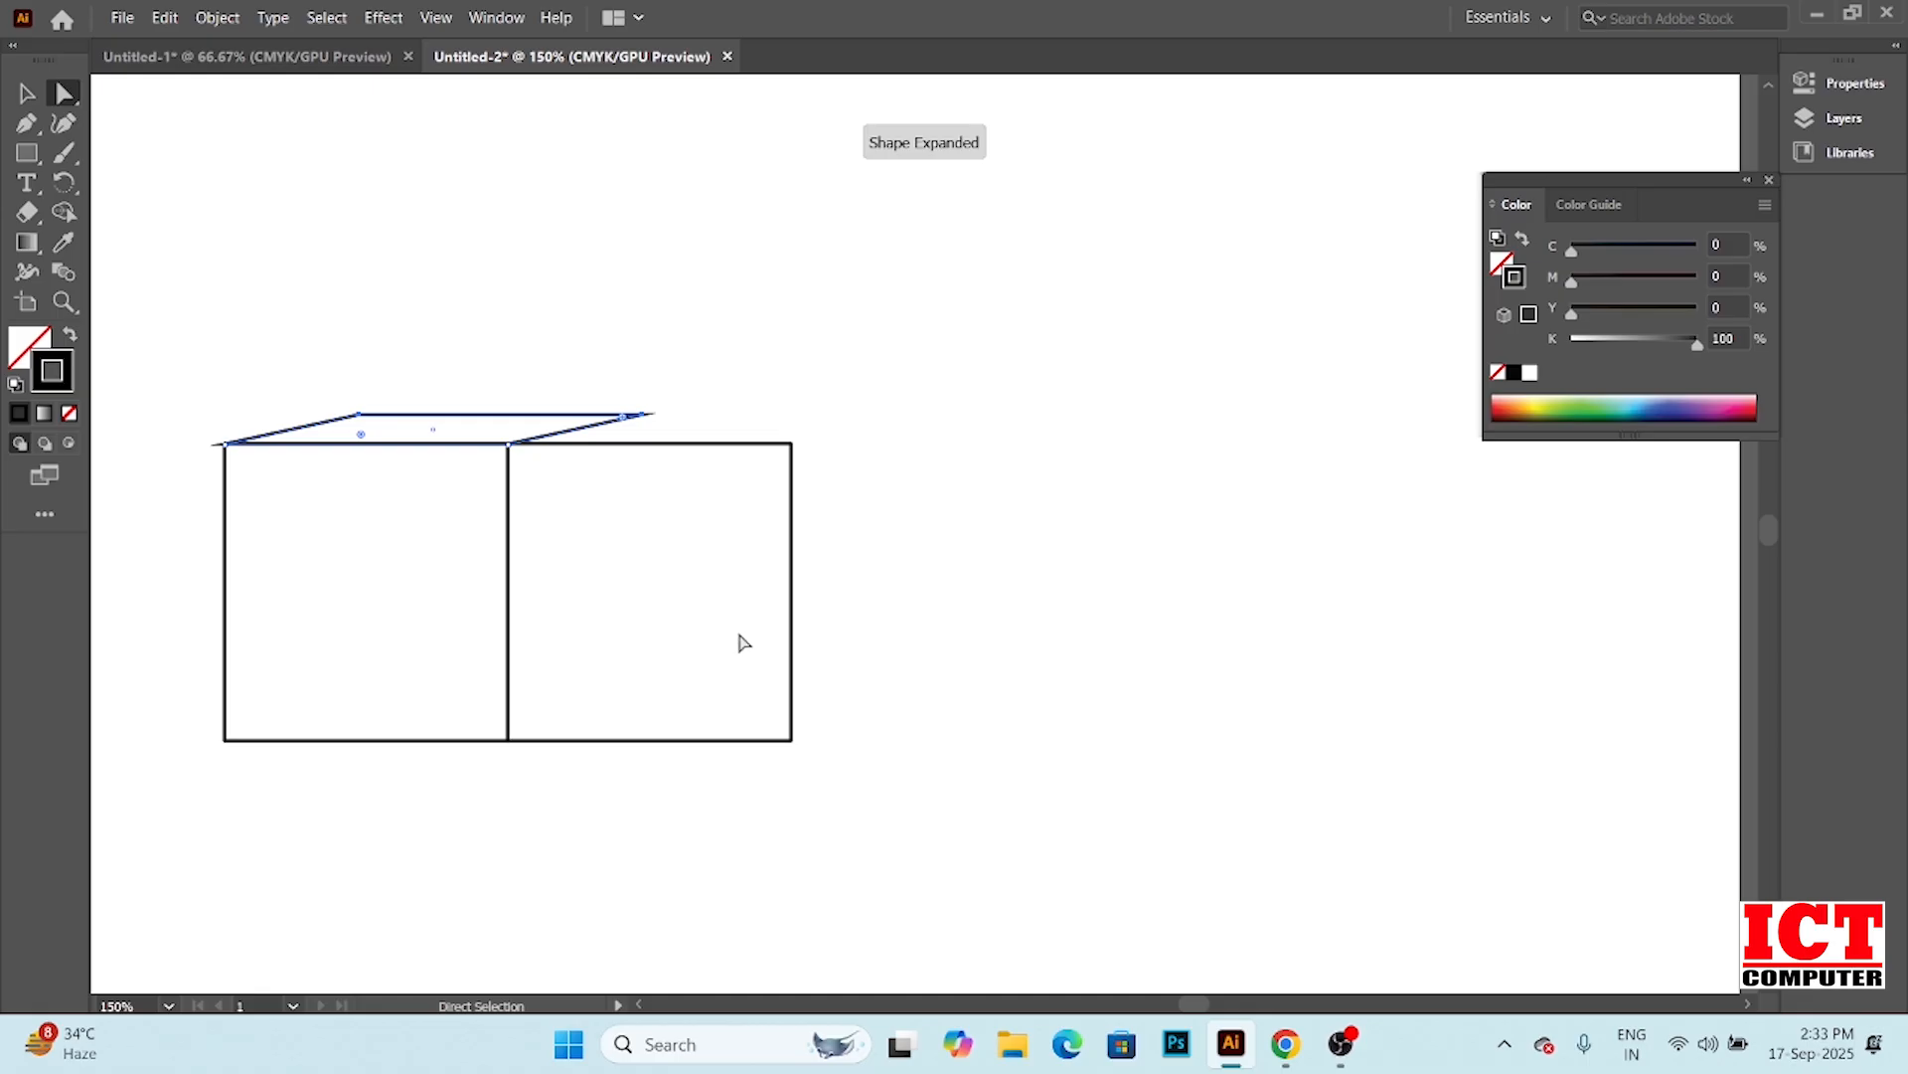
drag(767, 414, 899, 809)
drag(792, 443, 652, 415)
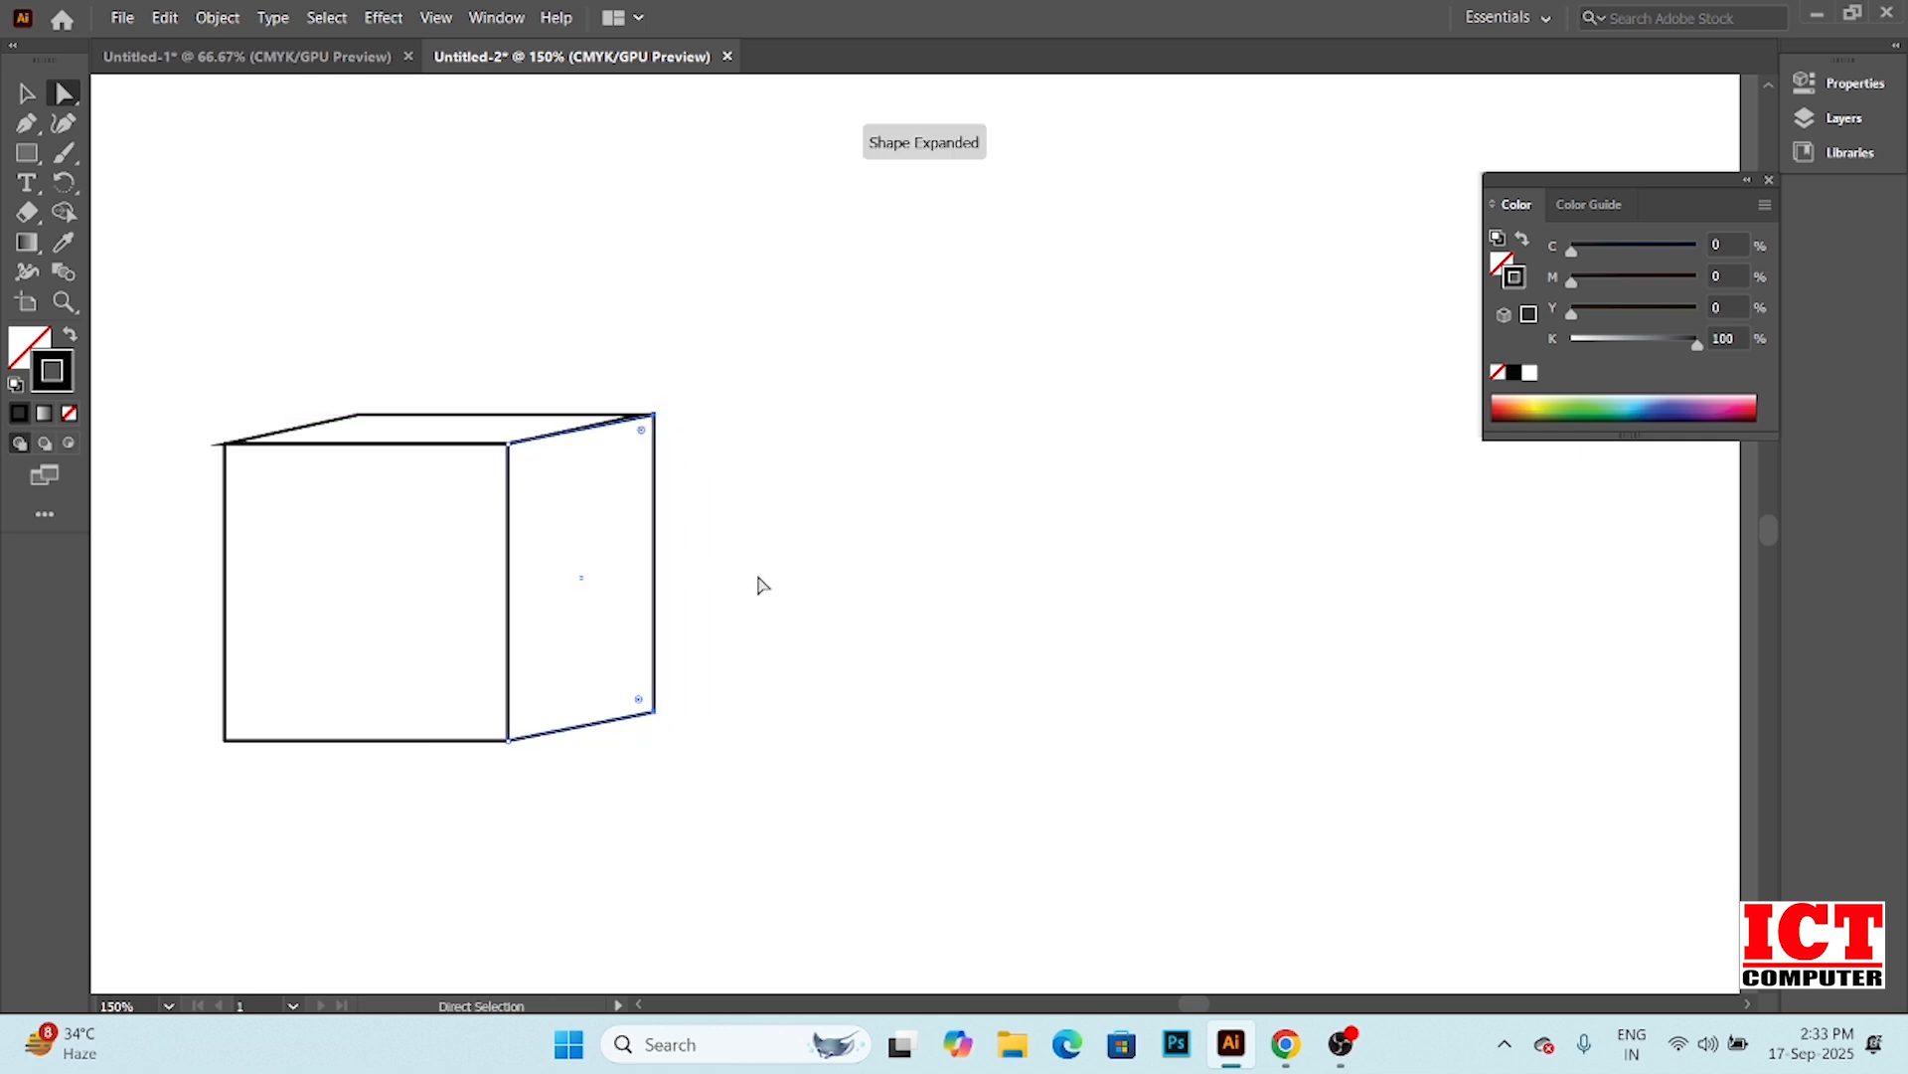
click(942, 557)
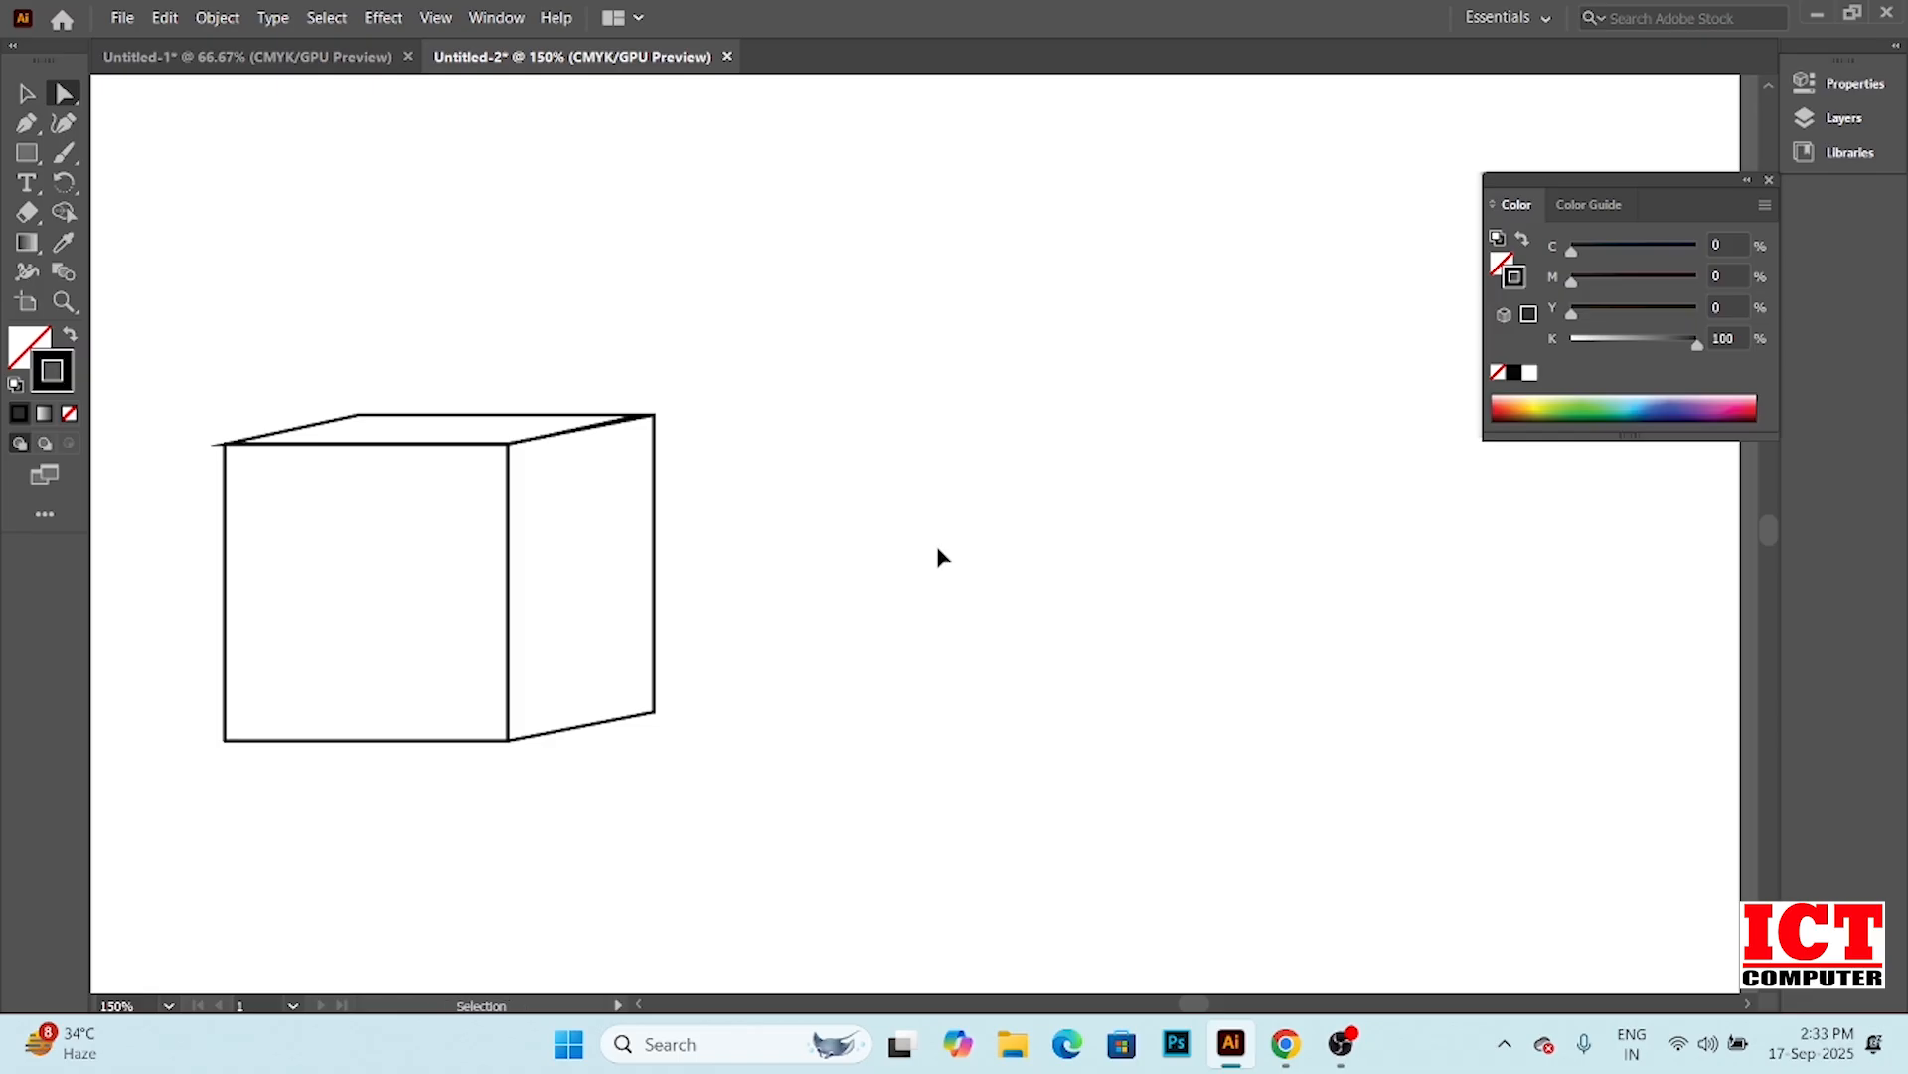
key(ctrl+z)
key(ctrl+z)
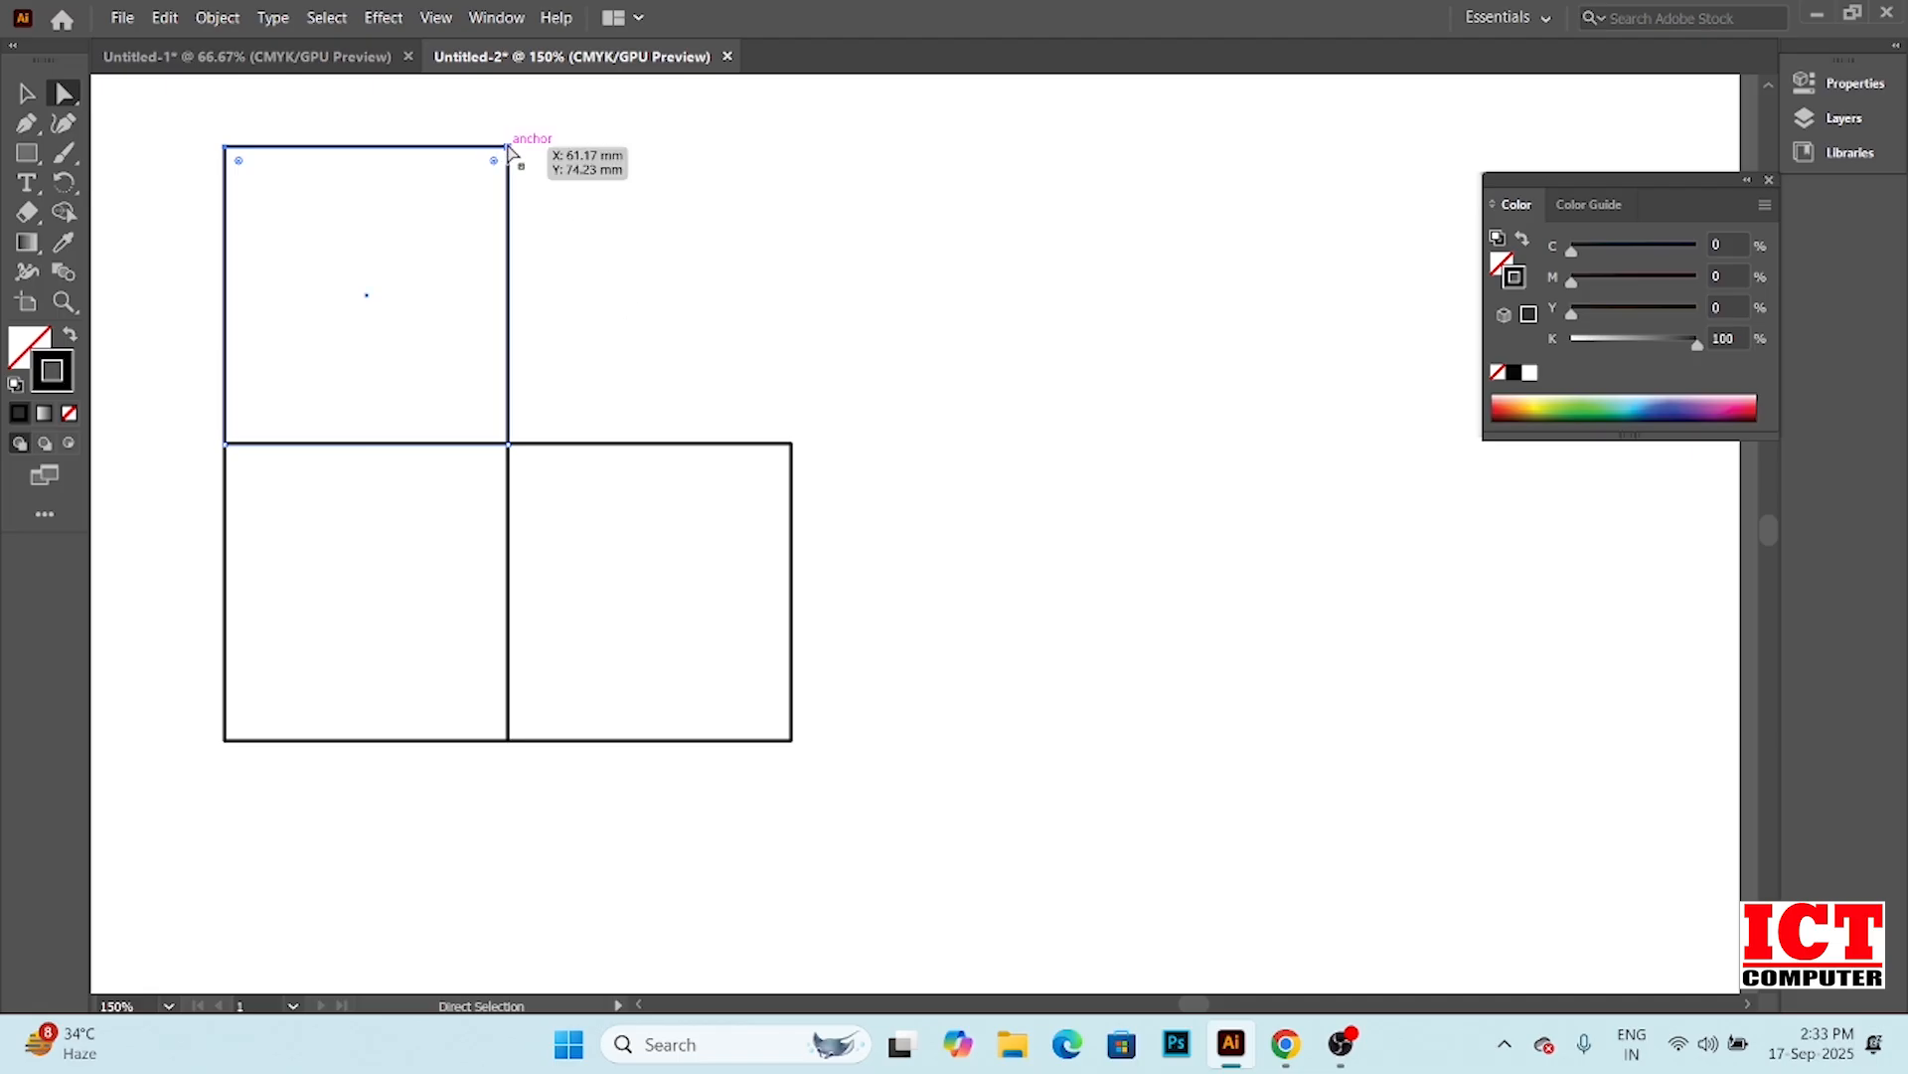
Slant the upper rectangle down into a lid and move the right rectangle's outer edge to the lid's corner, forming a box
drag(508, 149, 644, 409)
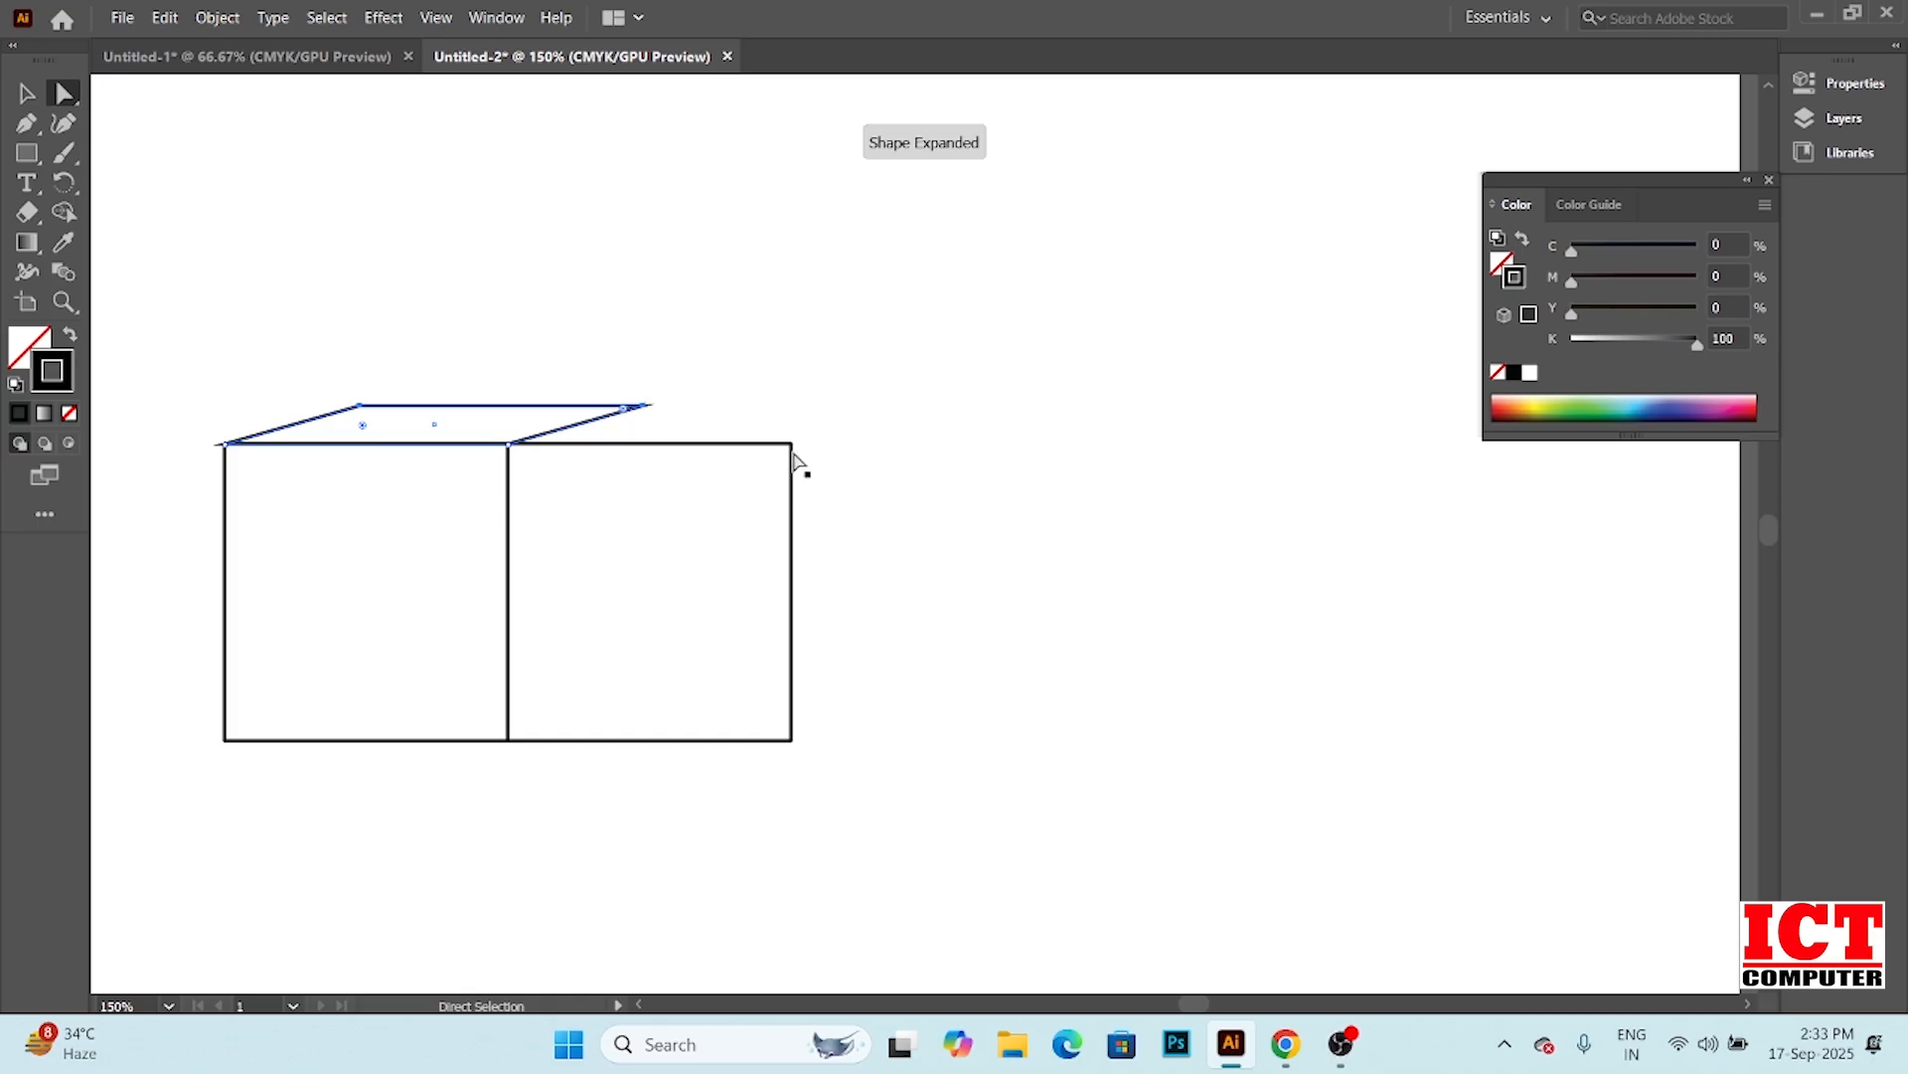
drag(761, 421, 892, 736)
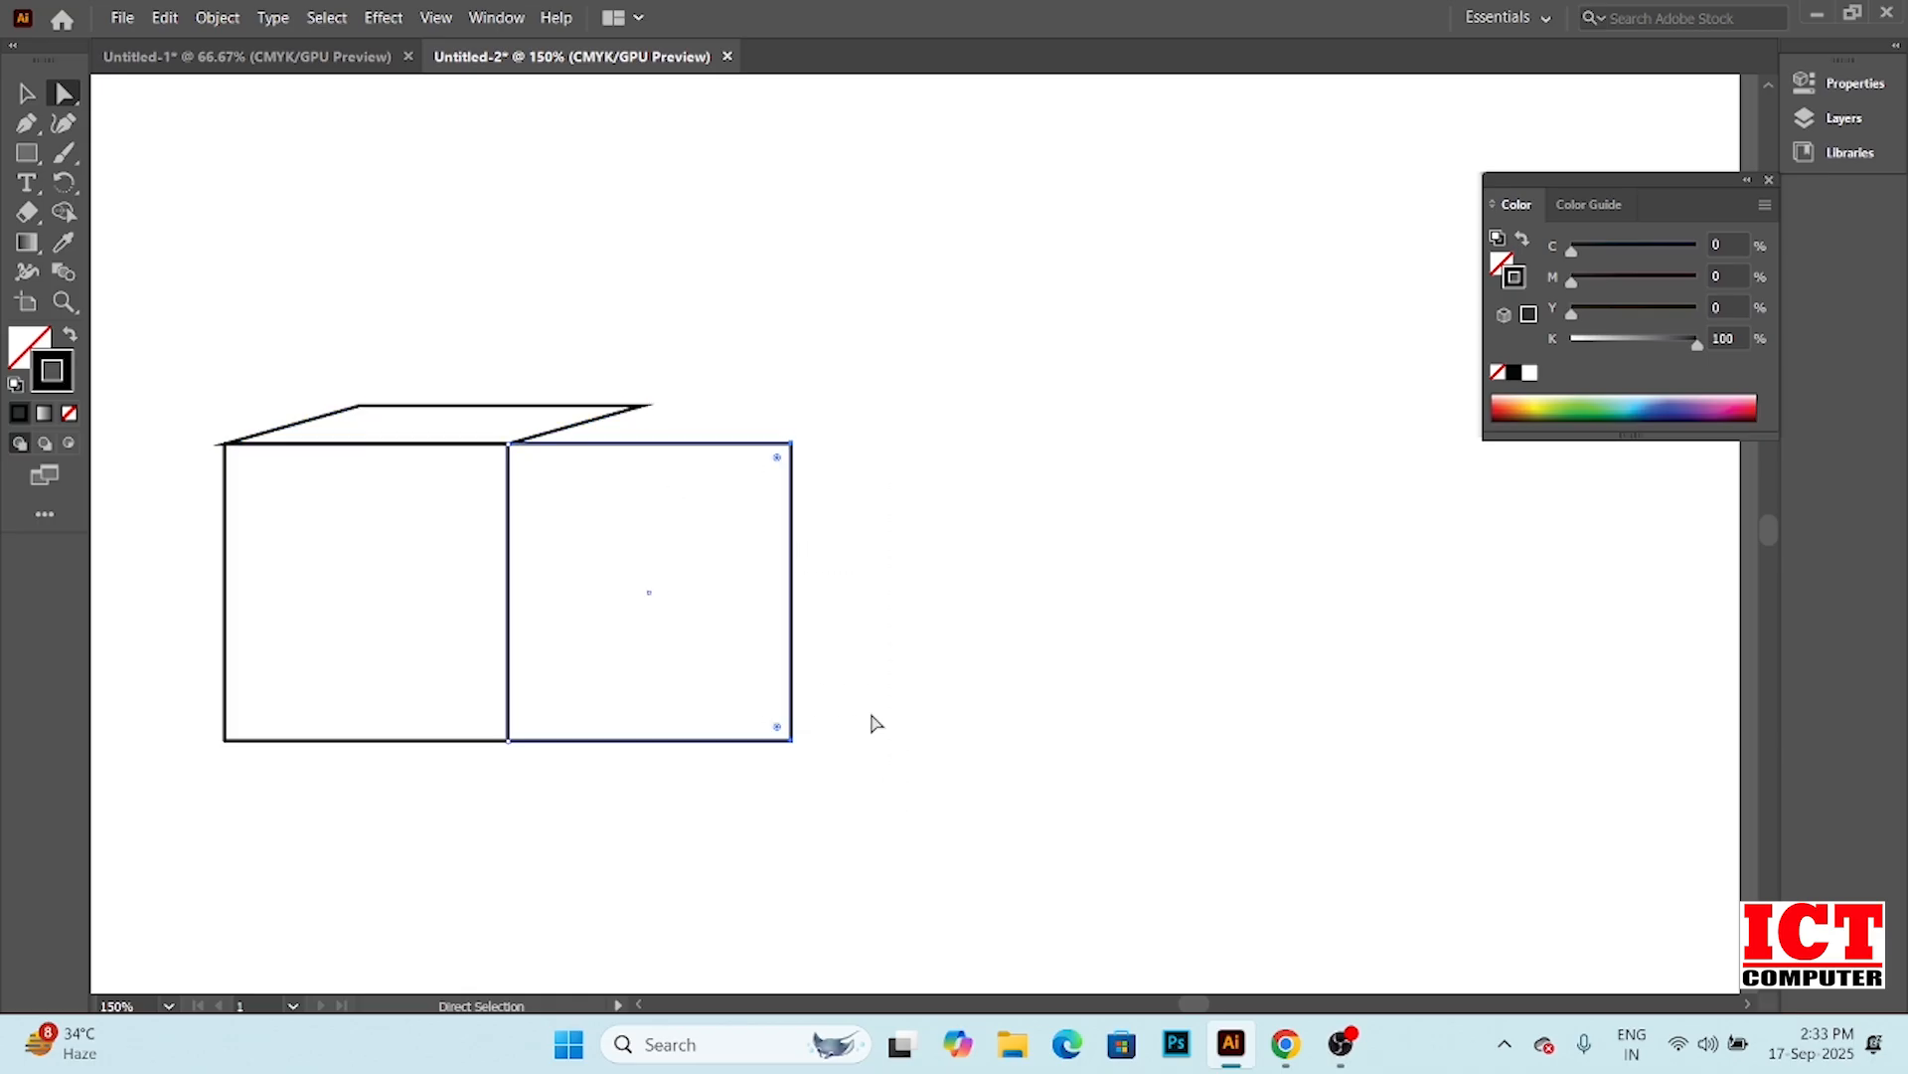
drag(793, 443, 649, 407)
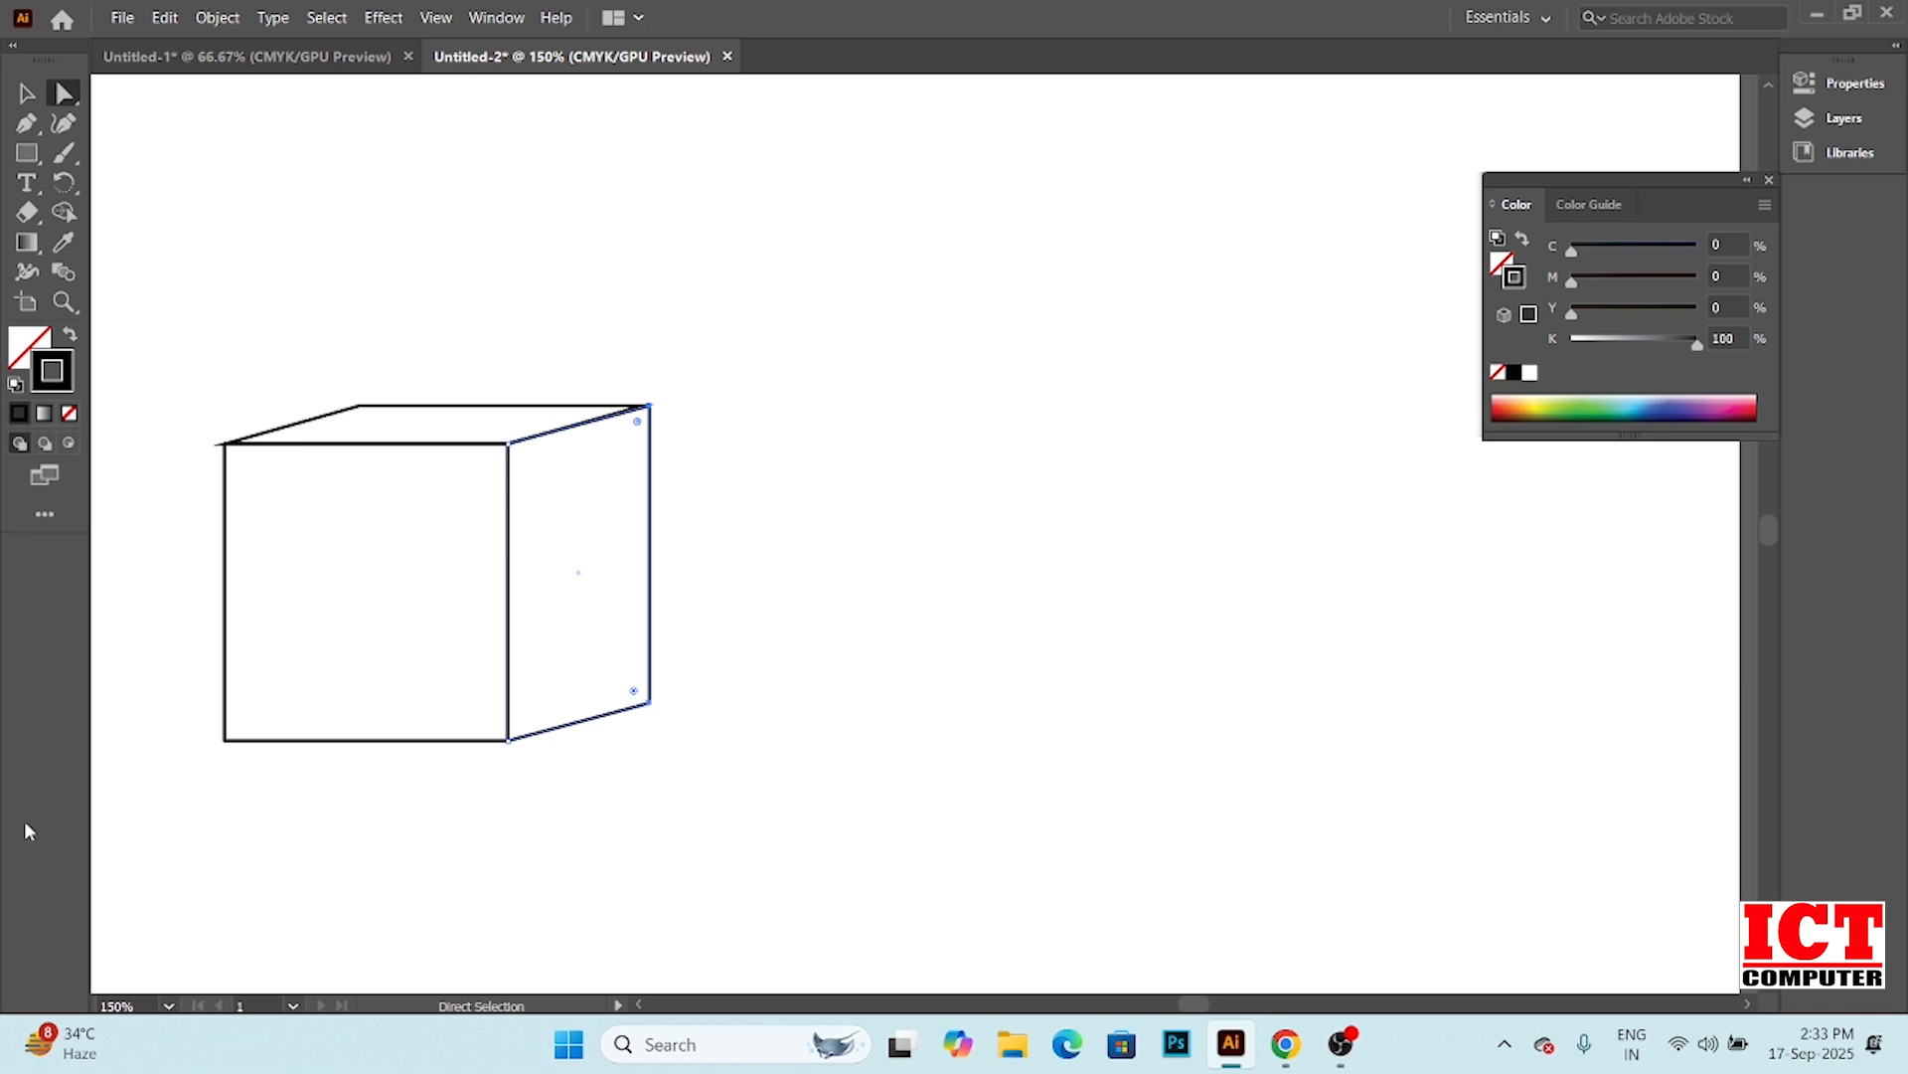
Narrow the box by moving the left anchor points of its front and top faces inward, and select its right face
drag(136, 352, 371, 871)
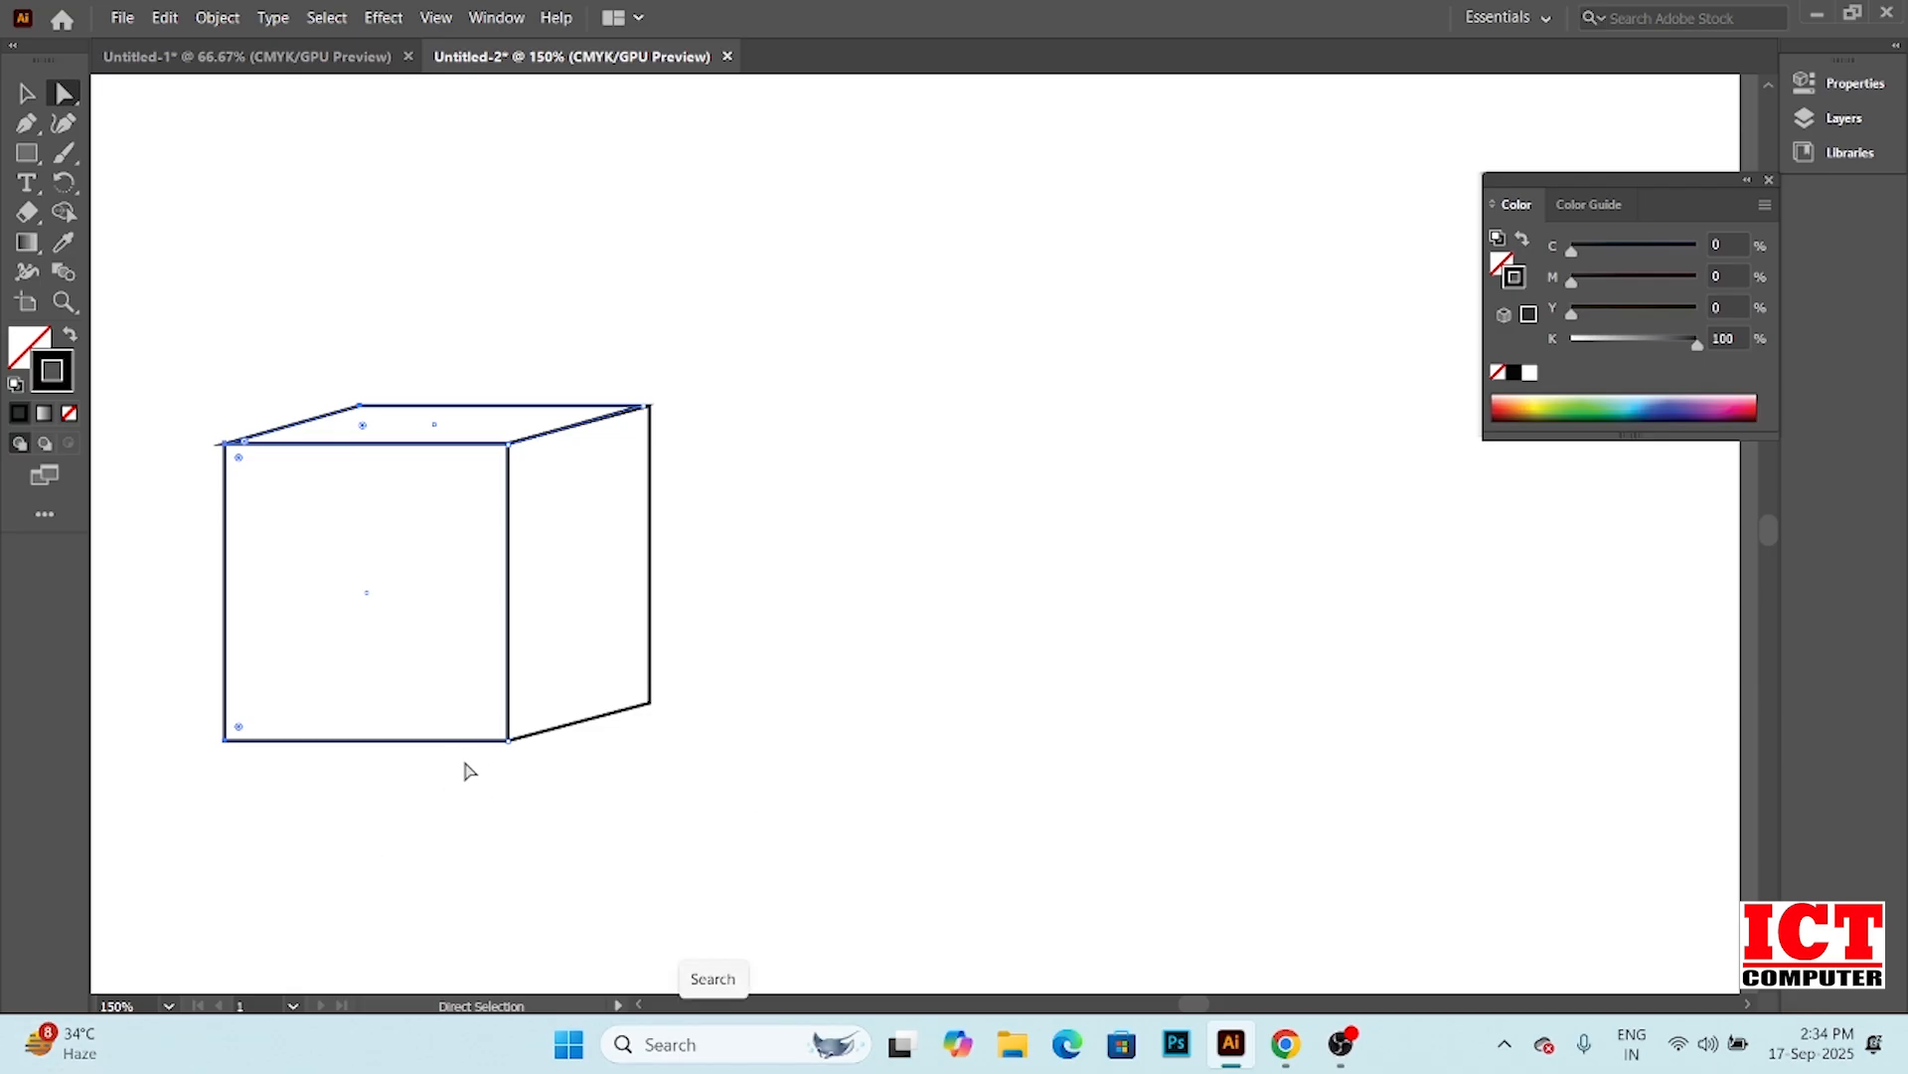
drag(229, 445, 320, 441)
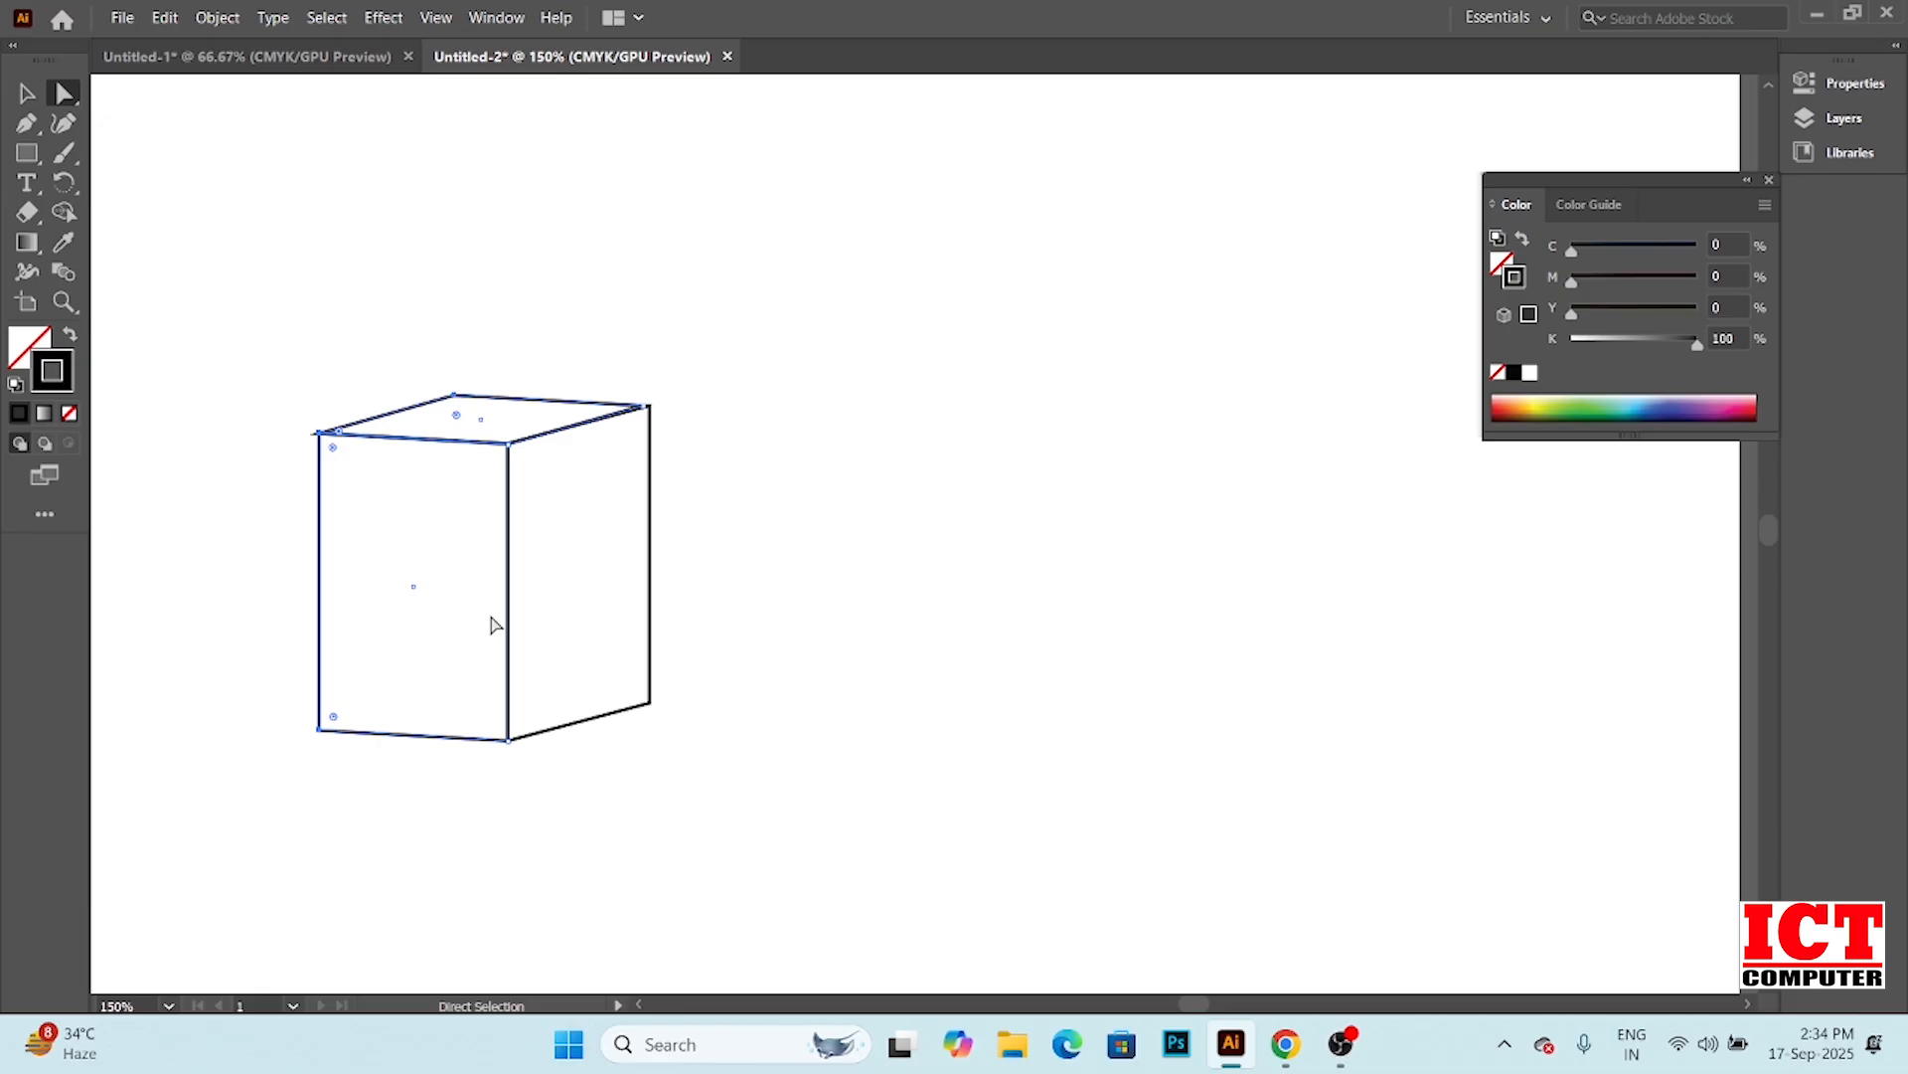
click(632, 471)
drag(604, 496, 711, 497)
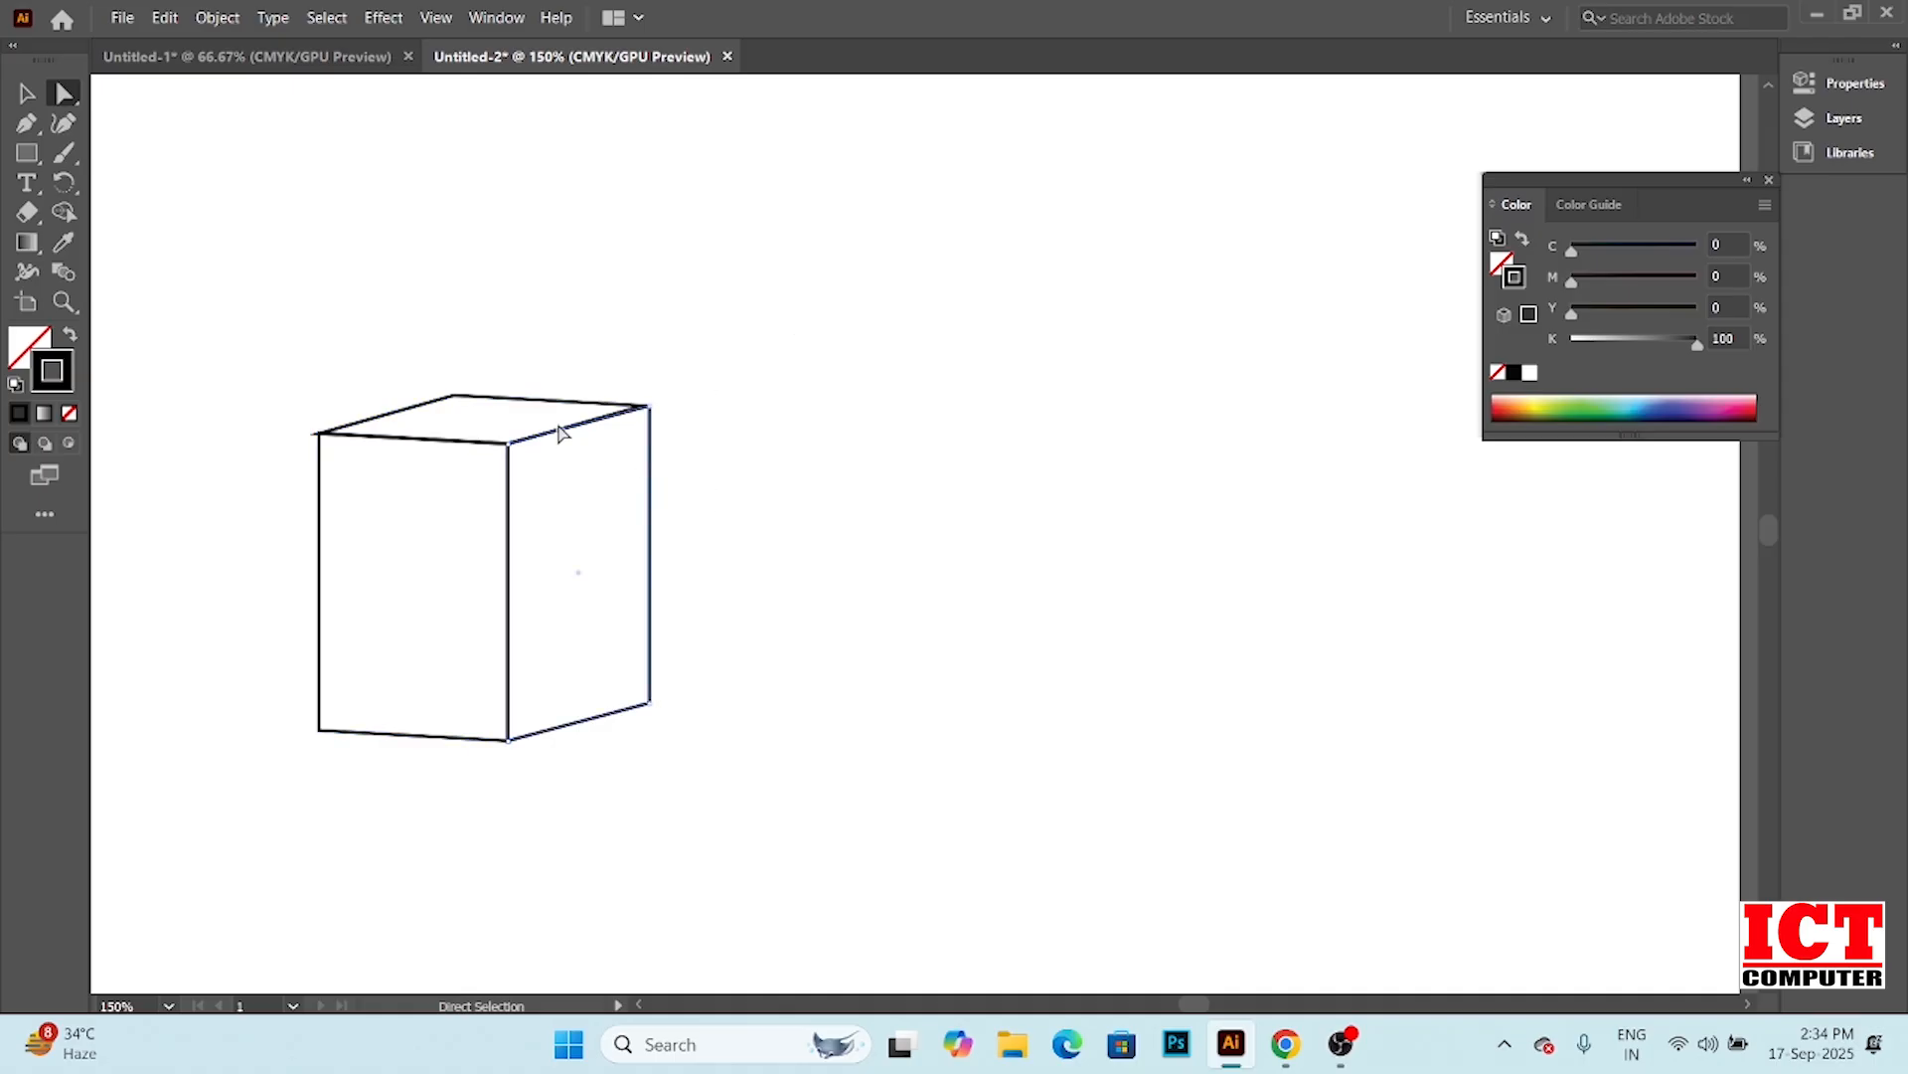
Try pulling the top face and the right face away from the box with the Selection tool, undo both moves and deselect
click(27, 95)
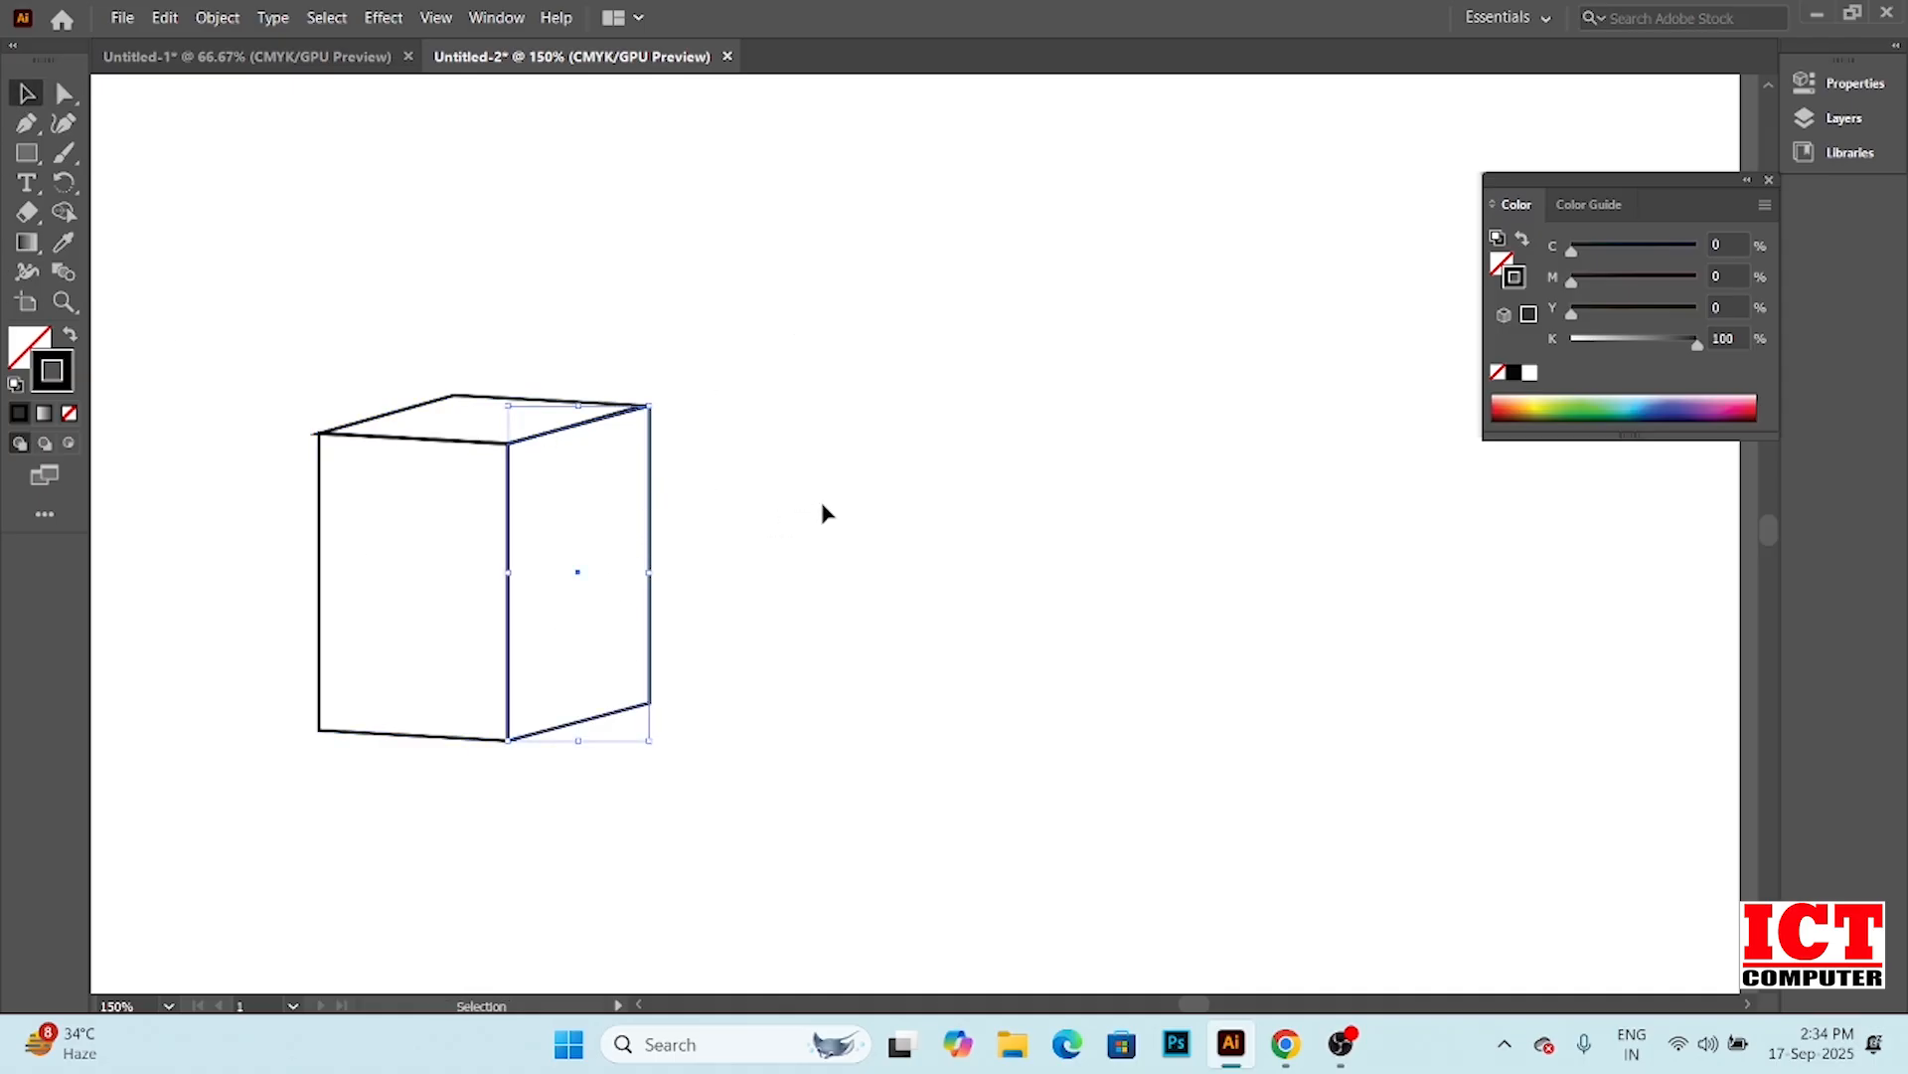
drag(455, 402, 498, 311)
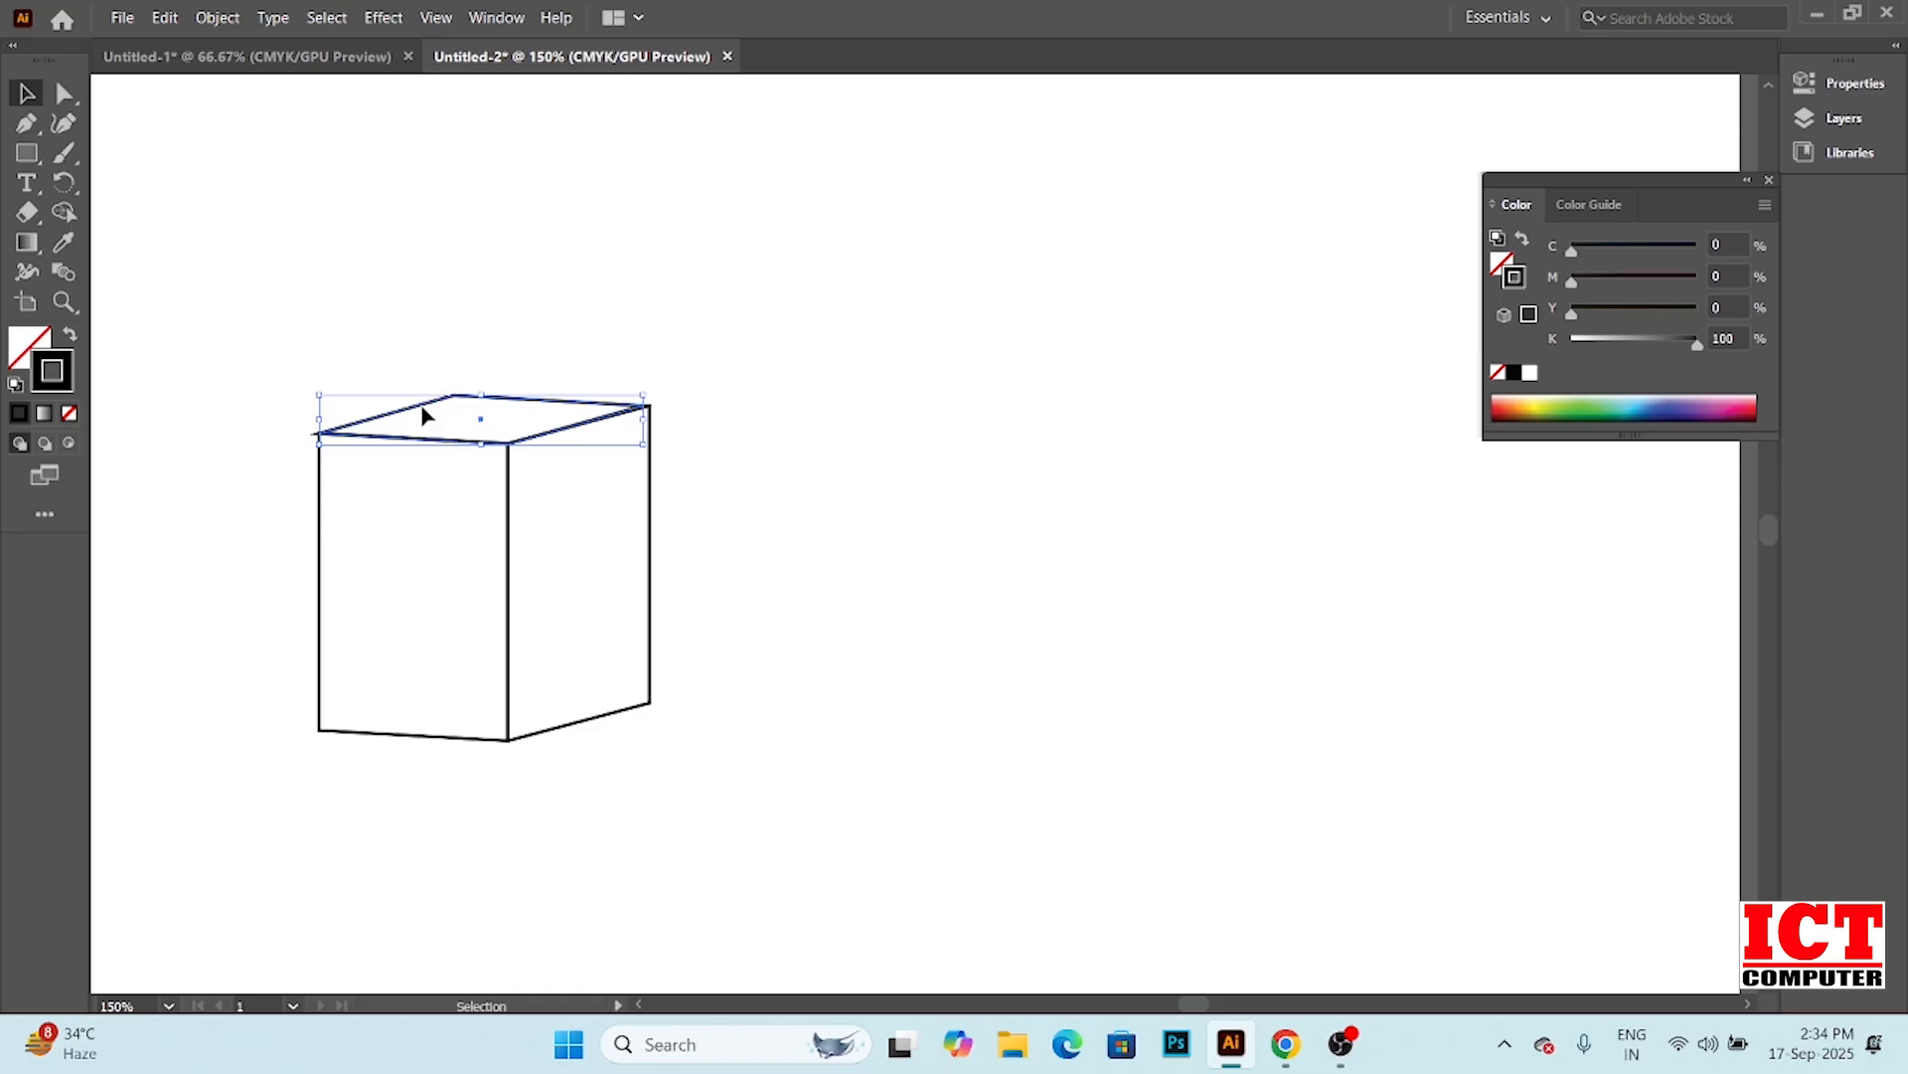
drag(537, 394, 631, 234)
drag(510, 533, 597, 534)
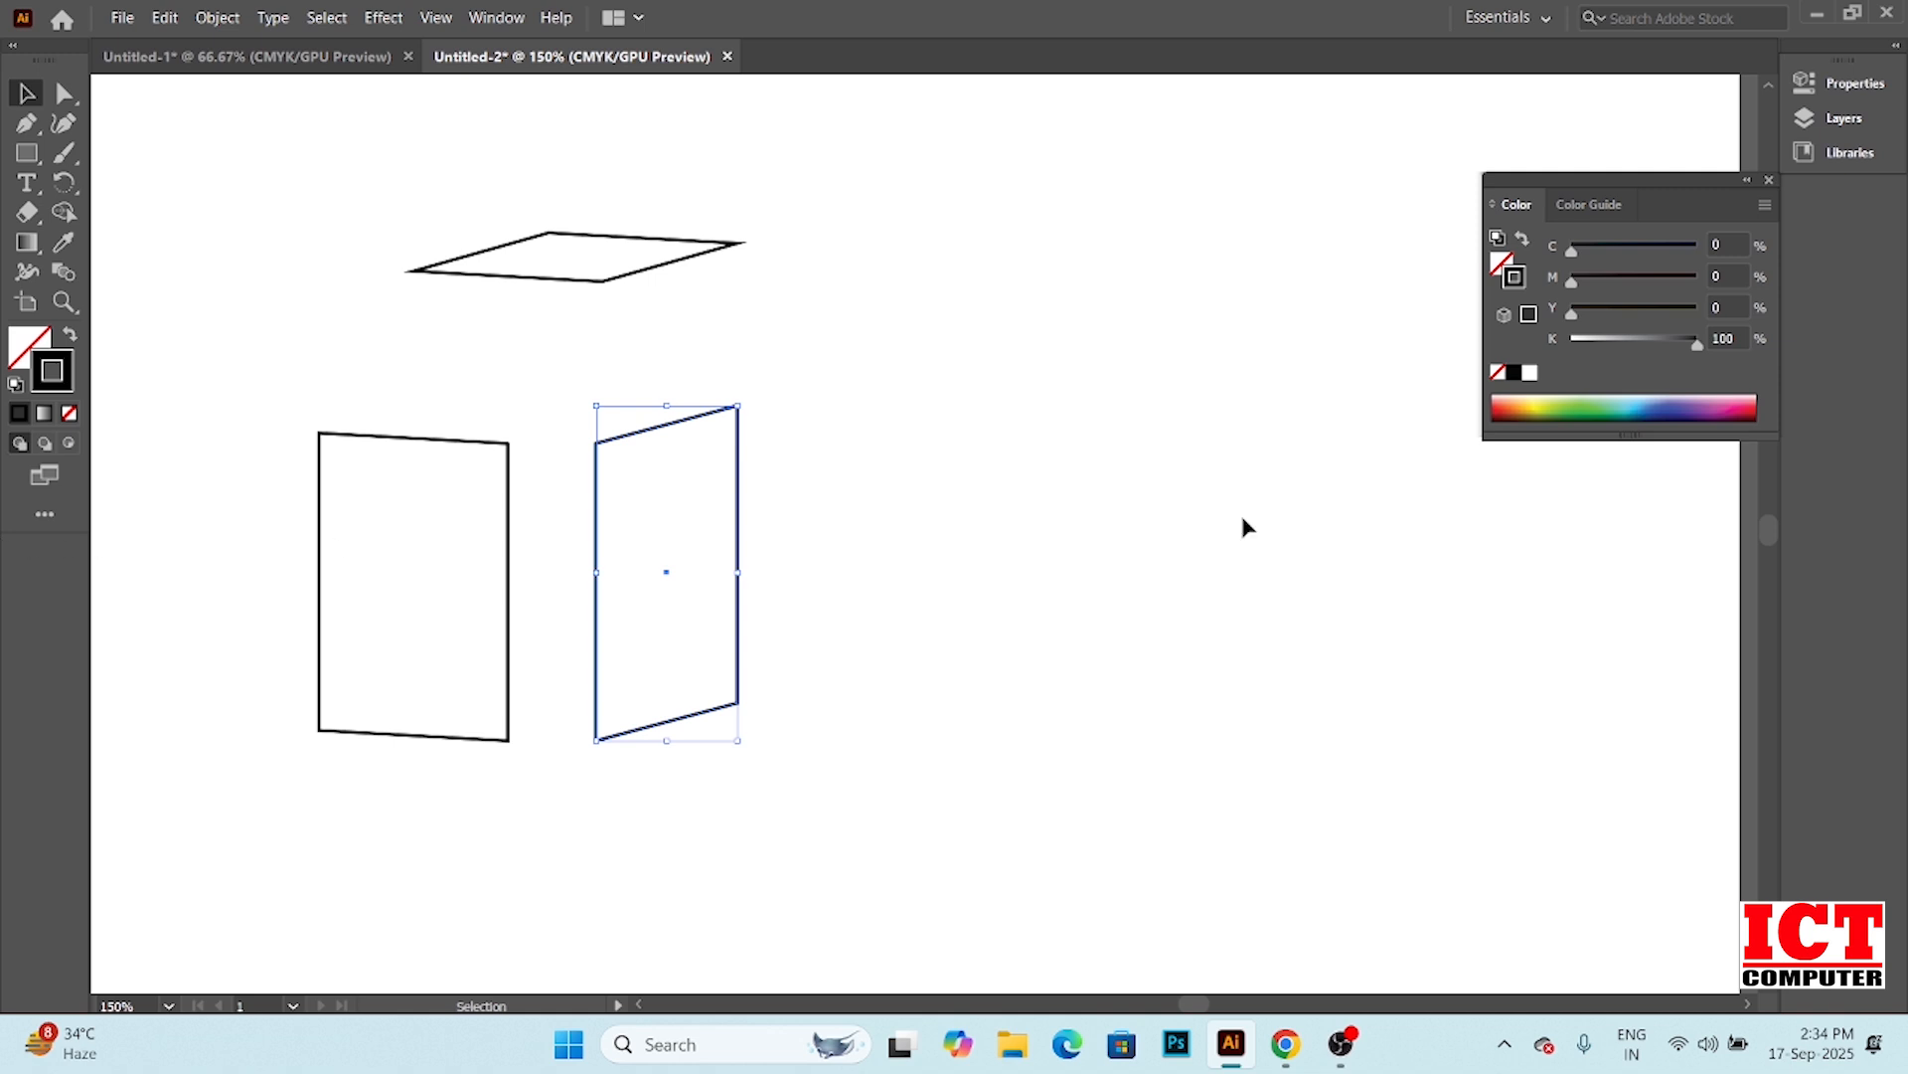
key(ctrl+z)
key(ctrl+z)
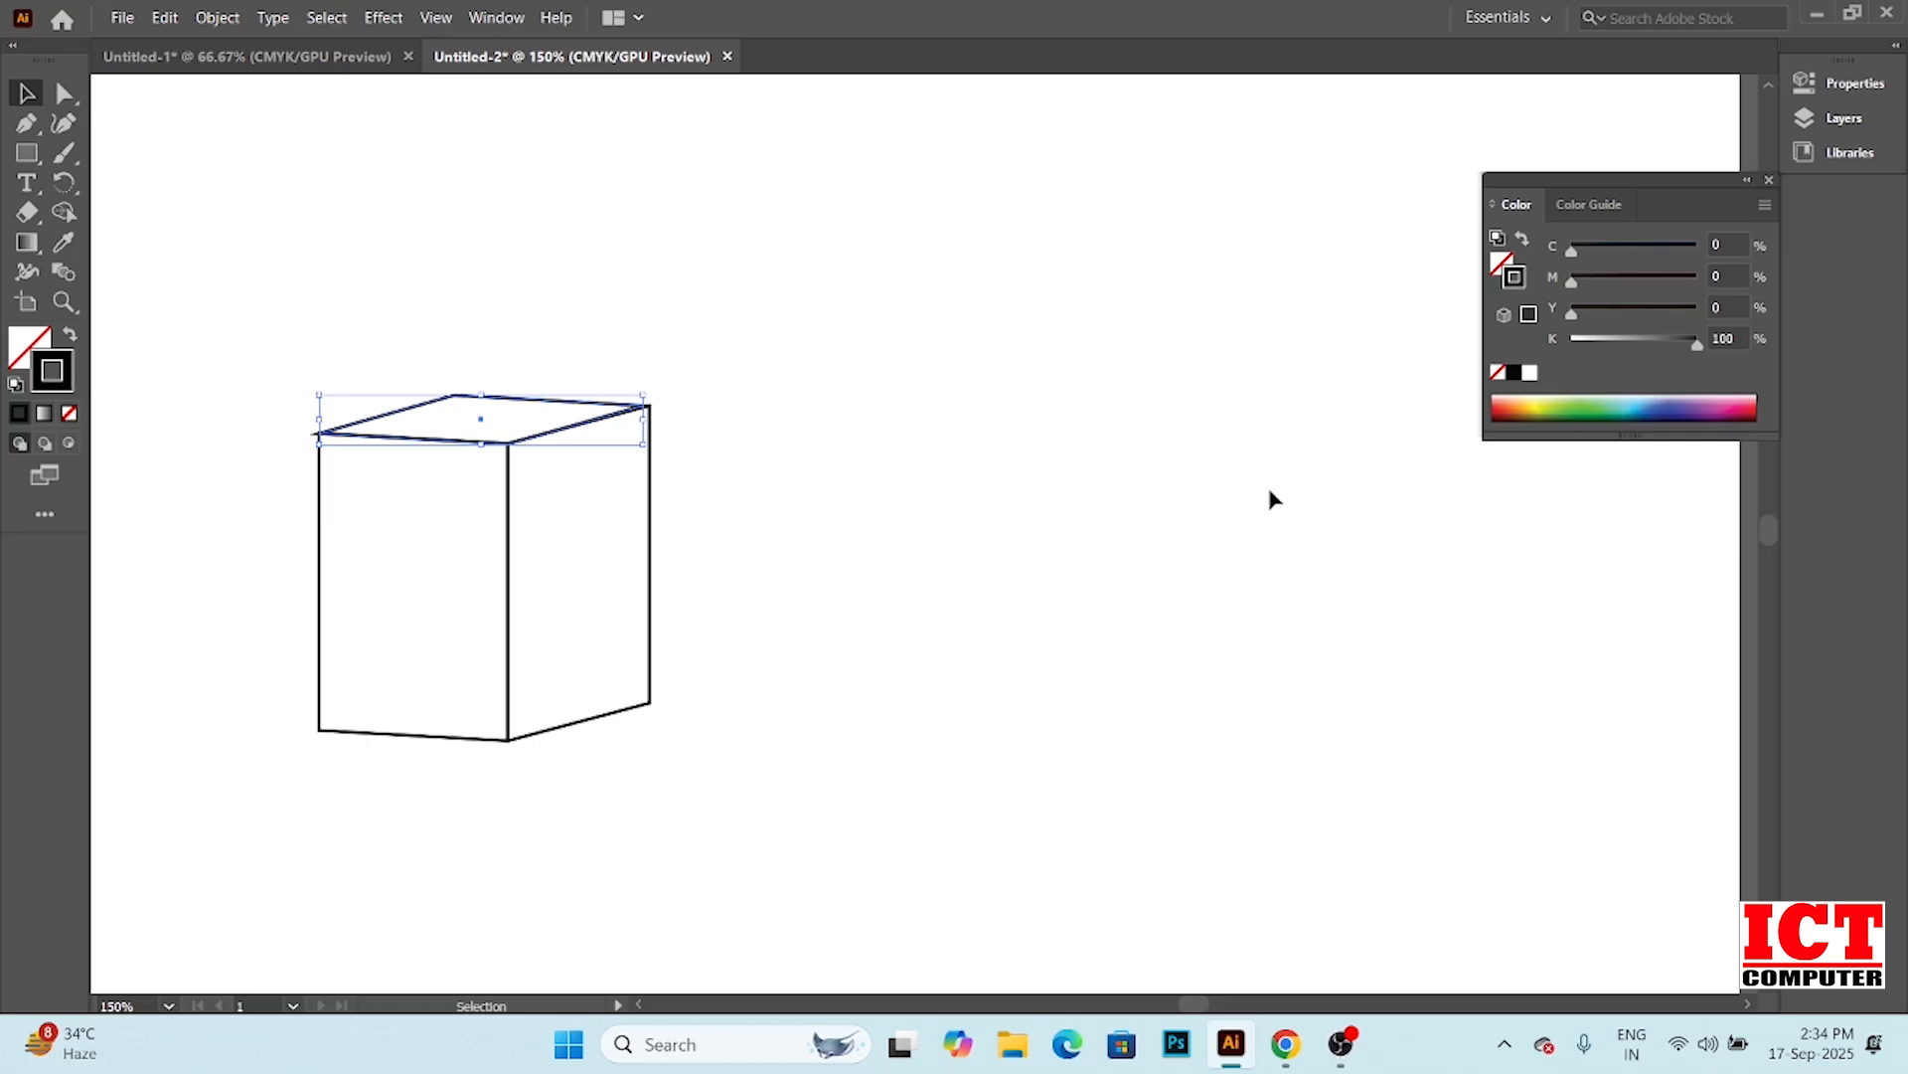
click(803, 511)
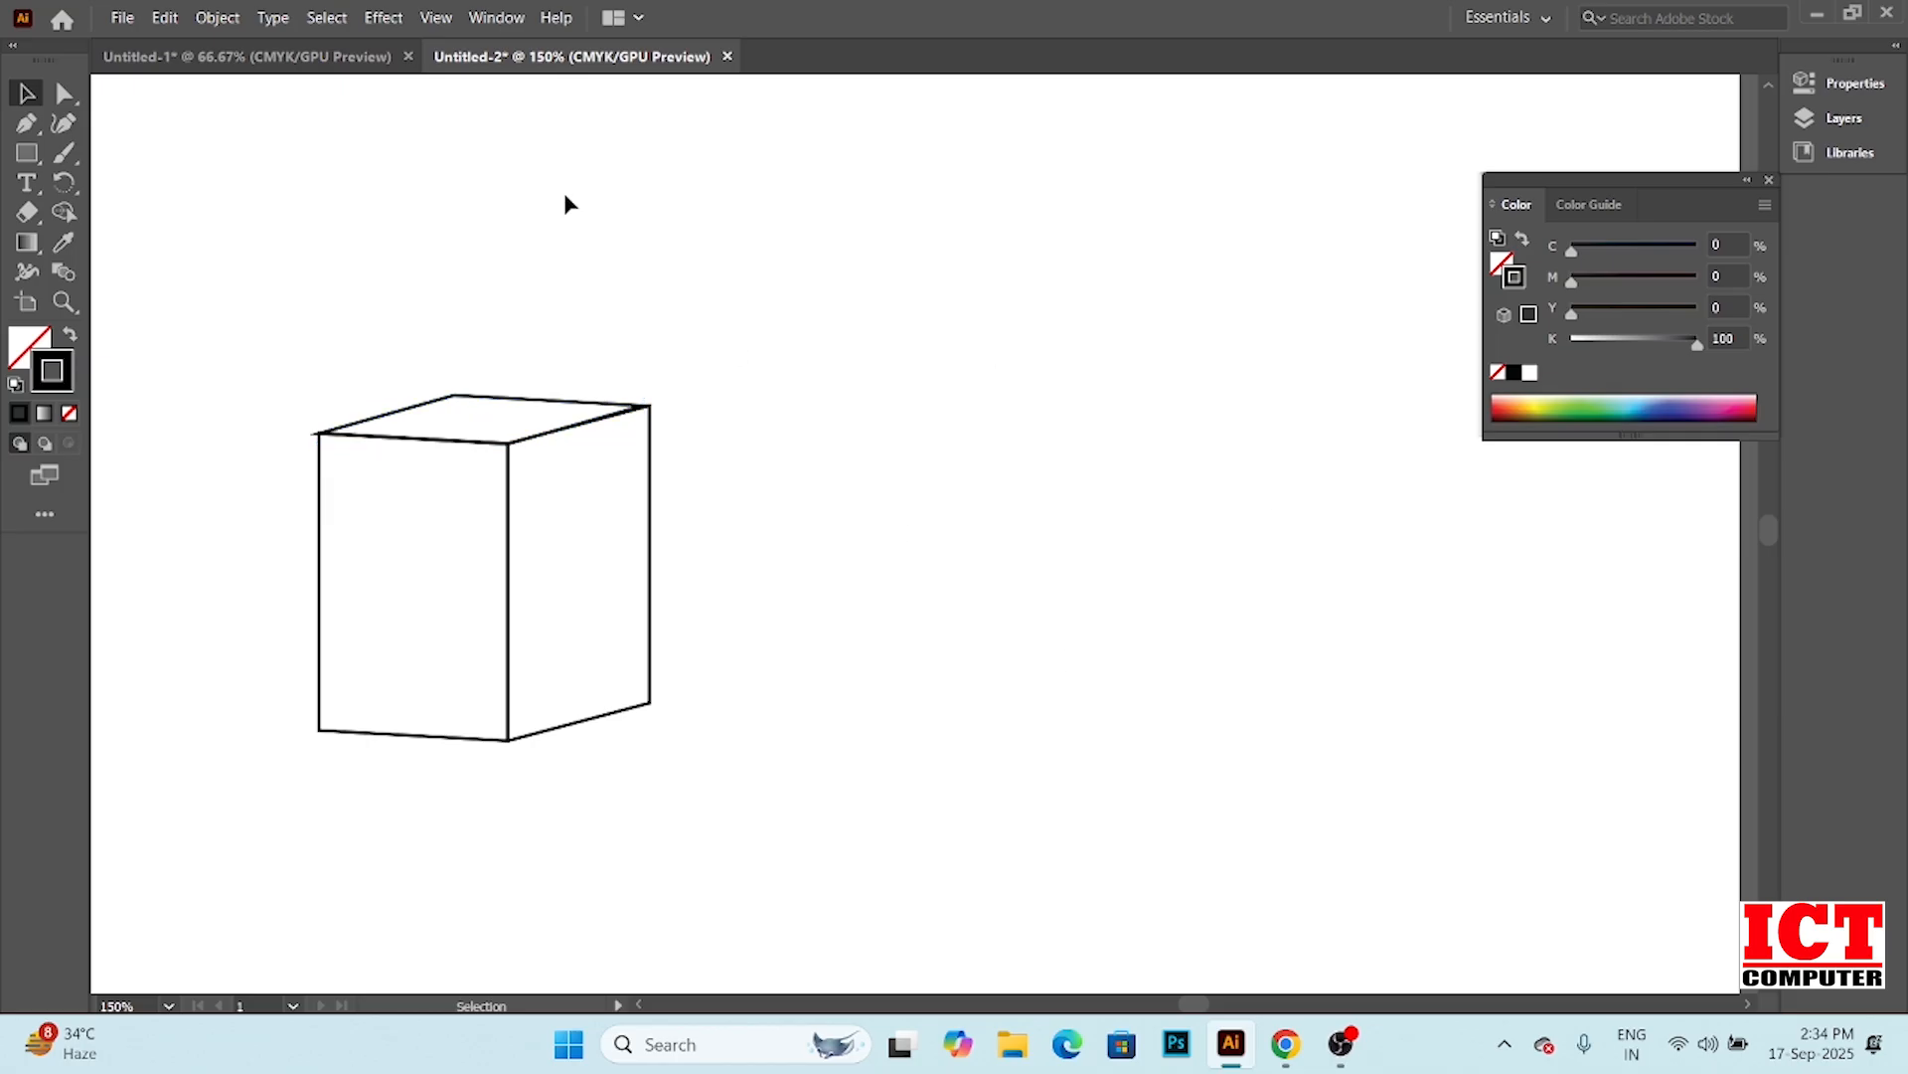
Select all three faces of the box, place a copy to its right and deselect
drag(262, 326, 712, 807)
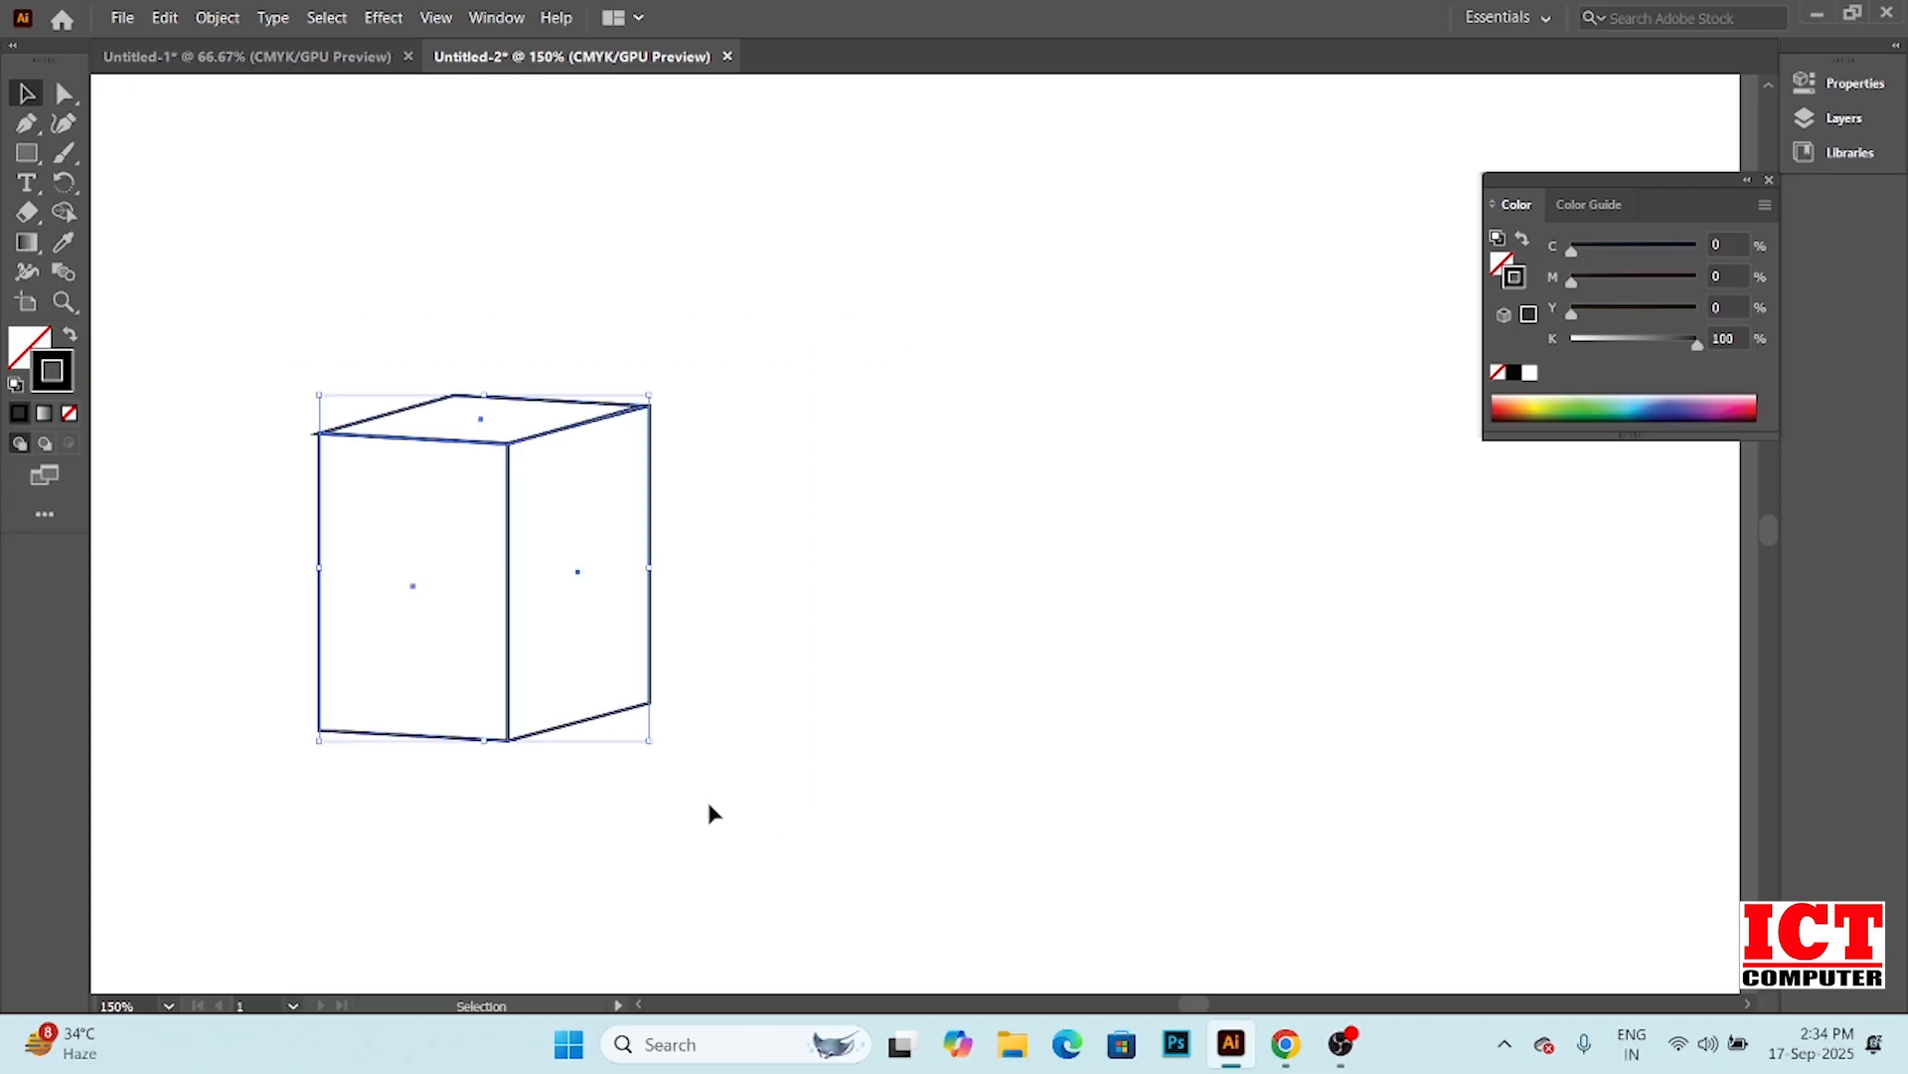
click(489, 534)
drag(241, 304, 737, 831)
drag(511, 567, 983, 558)
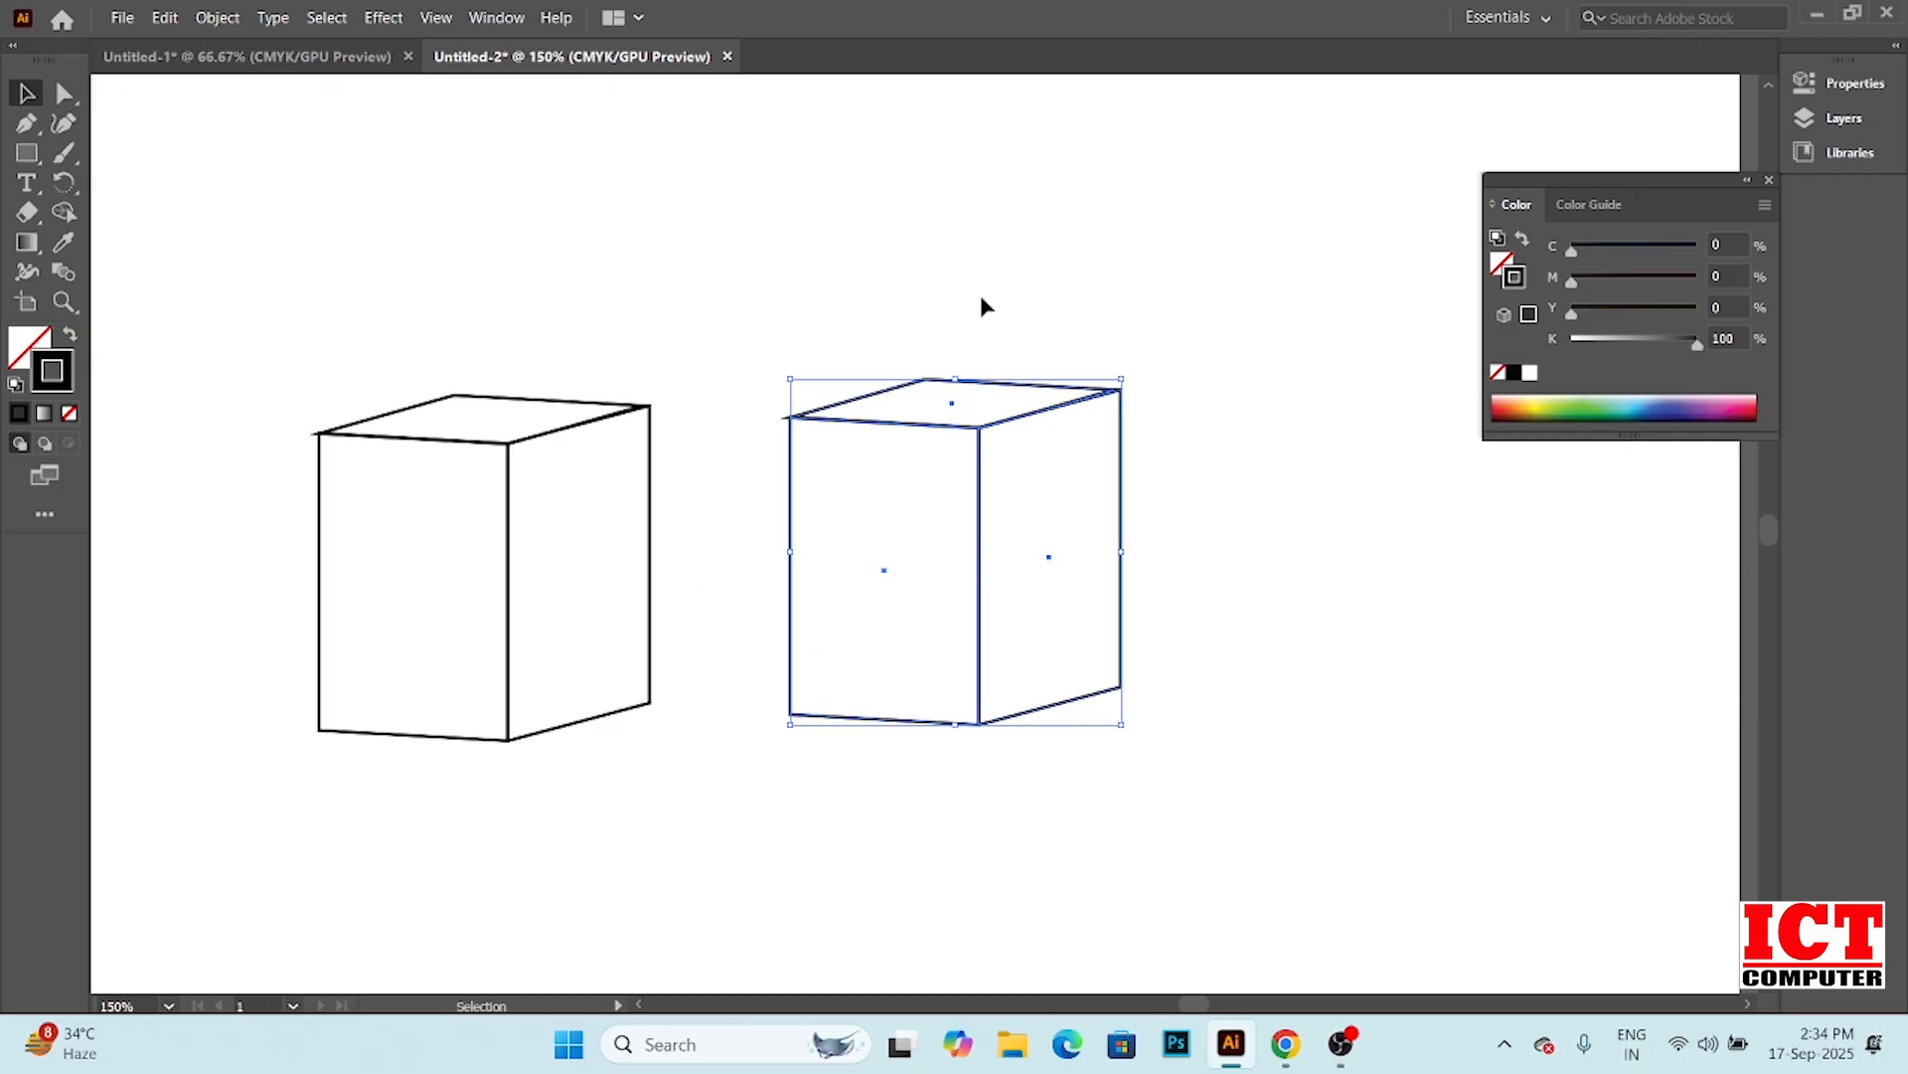
click(923, 256)
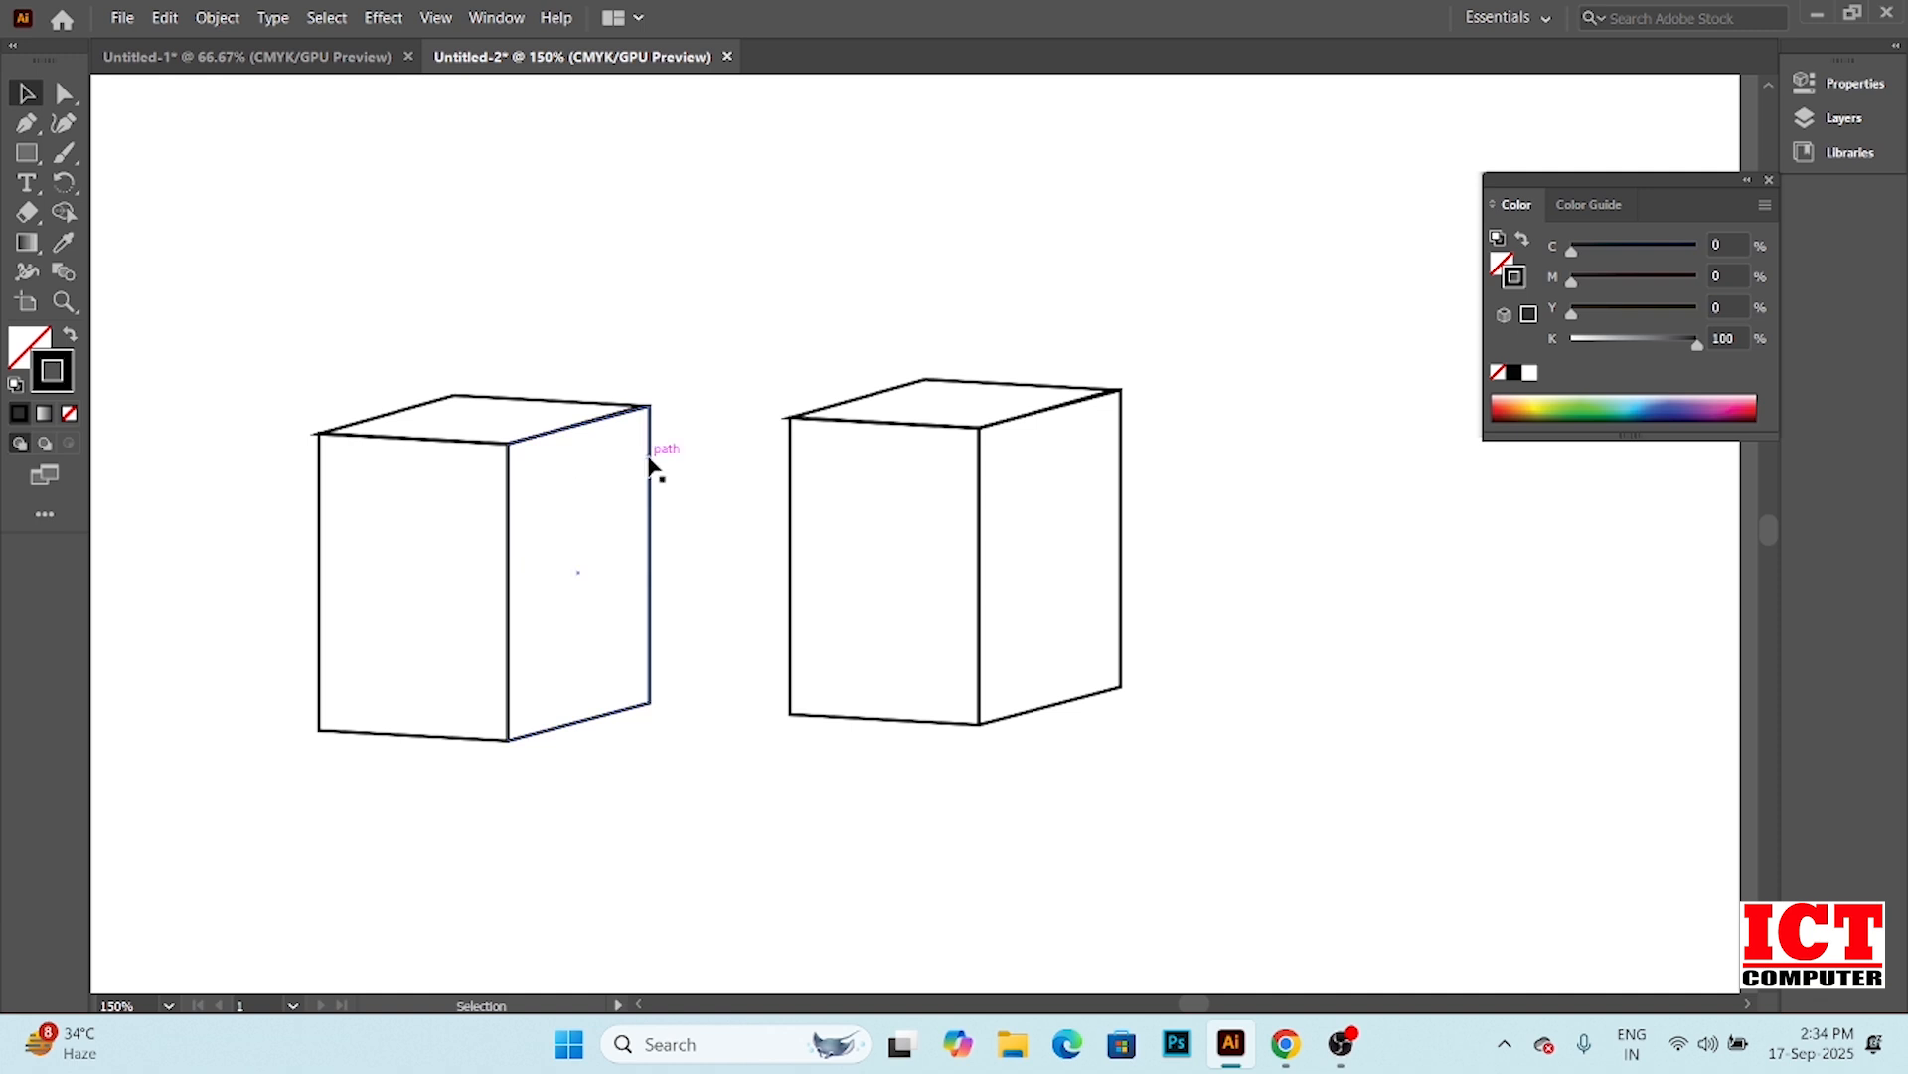
Try moving the bottom corner of the copied box's front and right faces with Direct Selection, and undo the move and the copy
drag(758, 766, 1244, 662)
drag(1242, 651, 1240, 652)
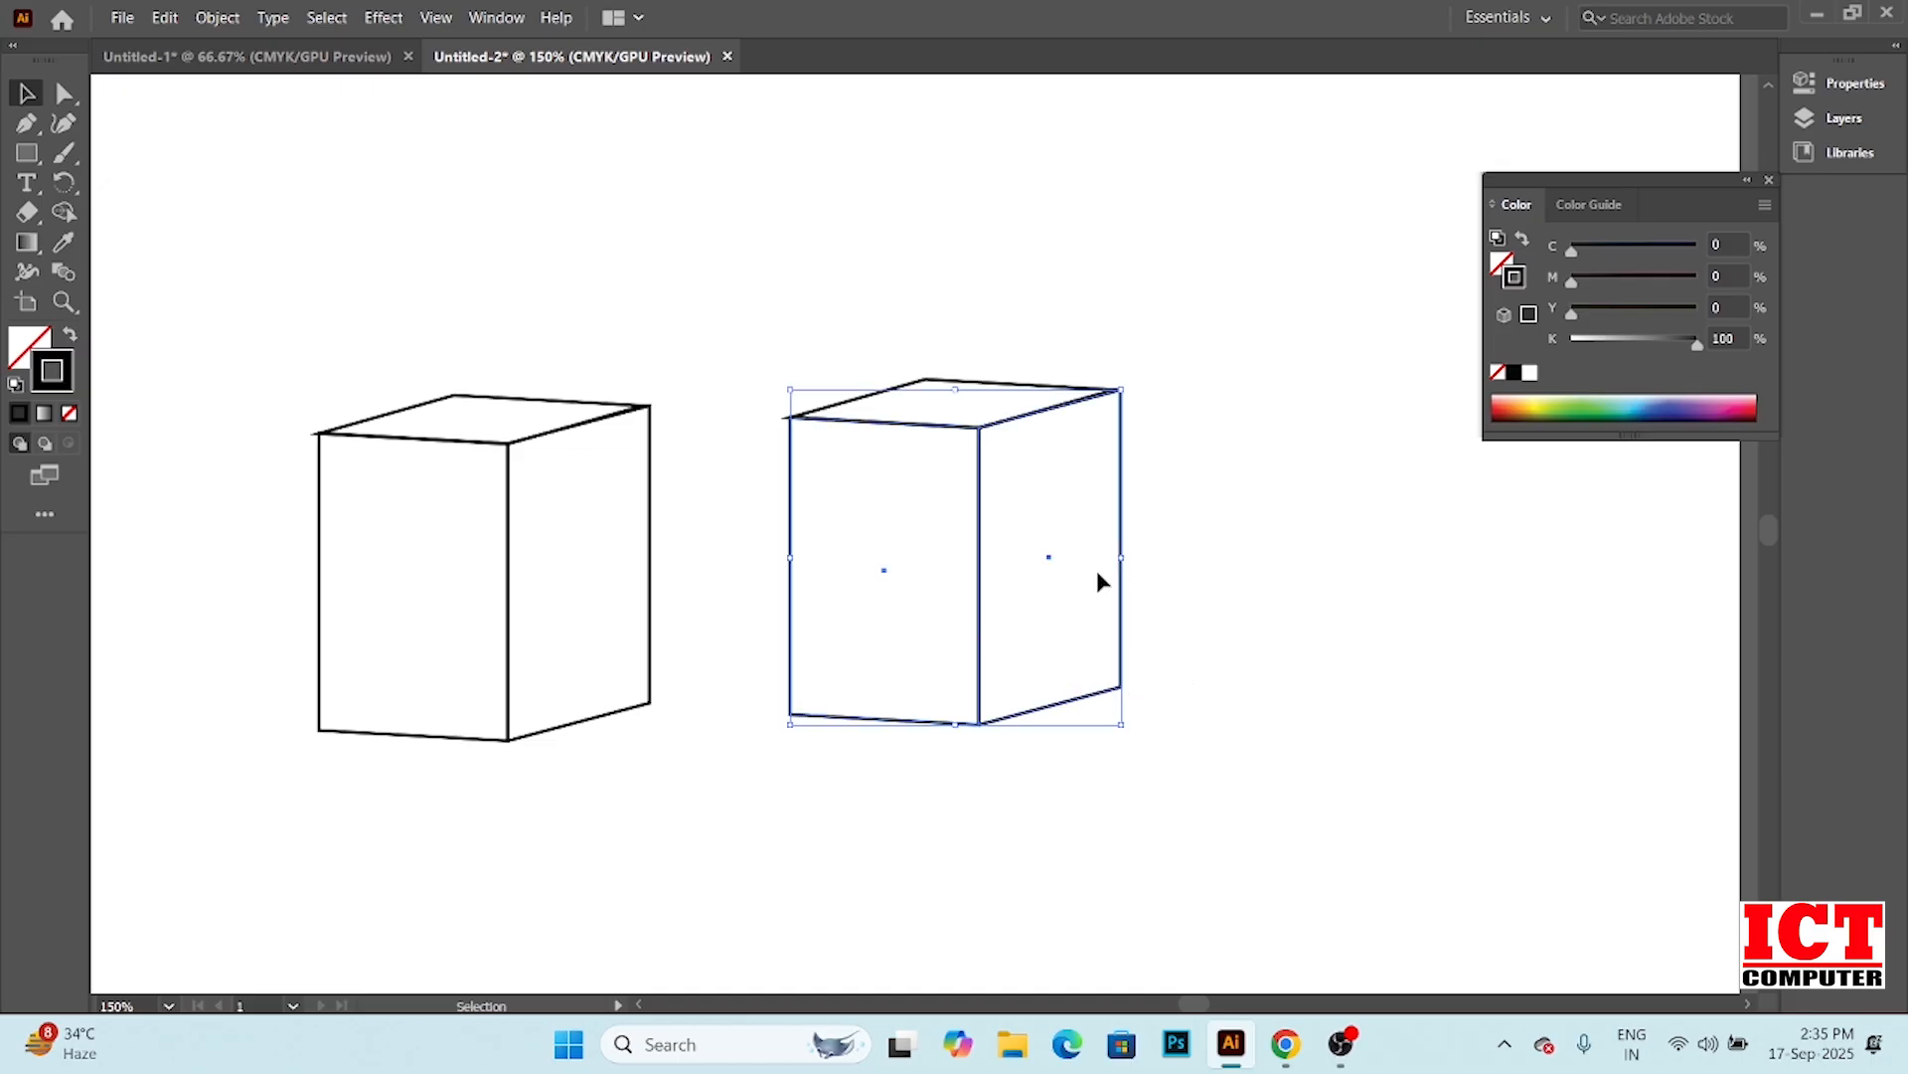
click(65, 95)
drag(978, 727, 997, 785)
key(ctrl+z)
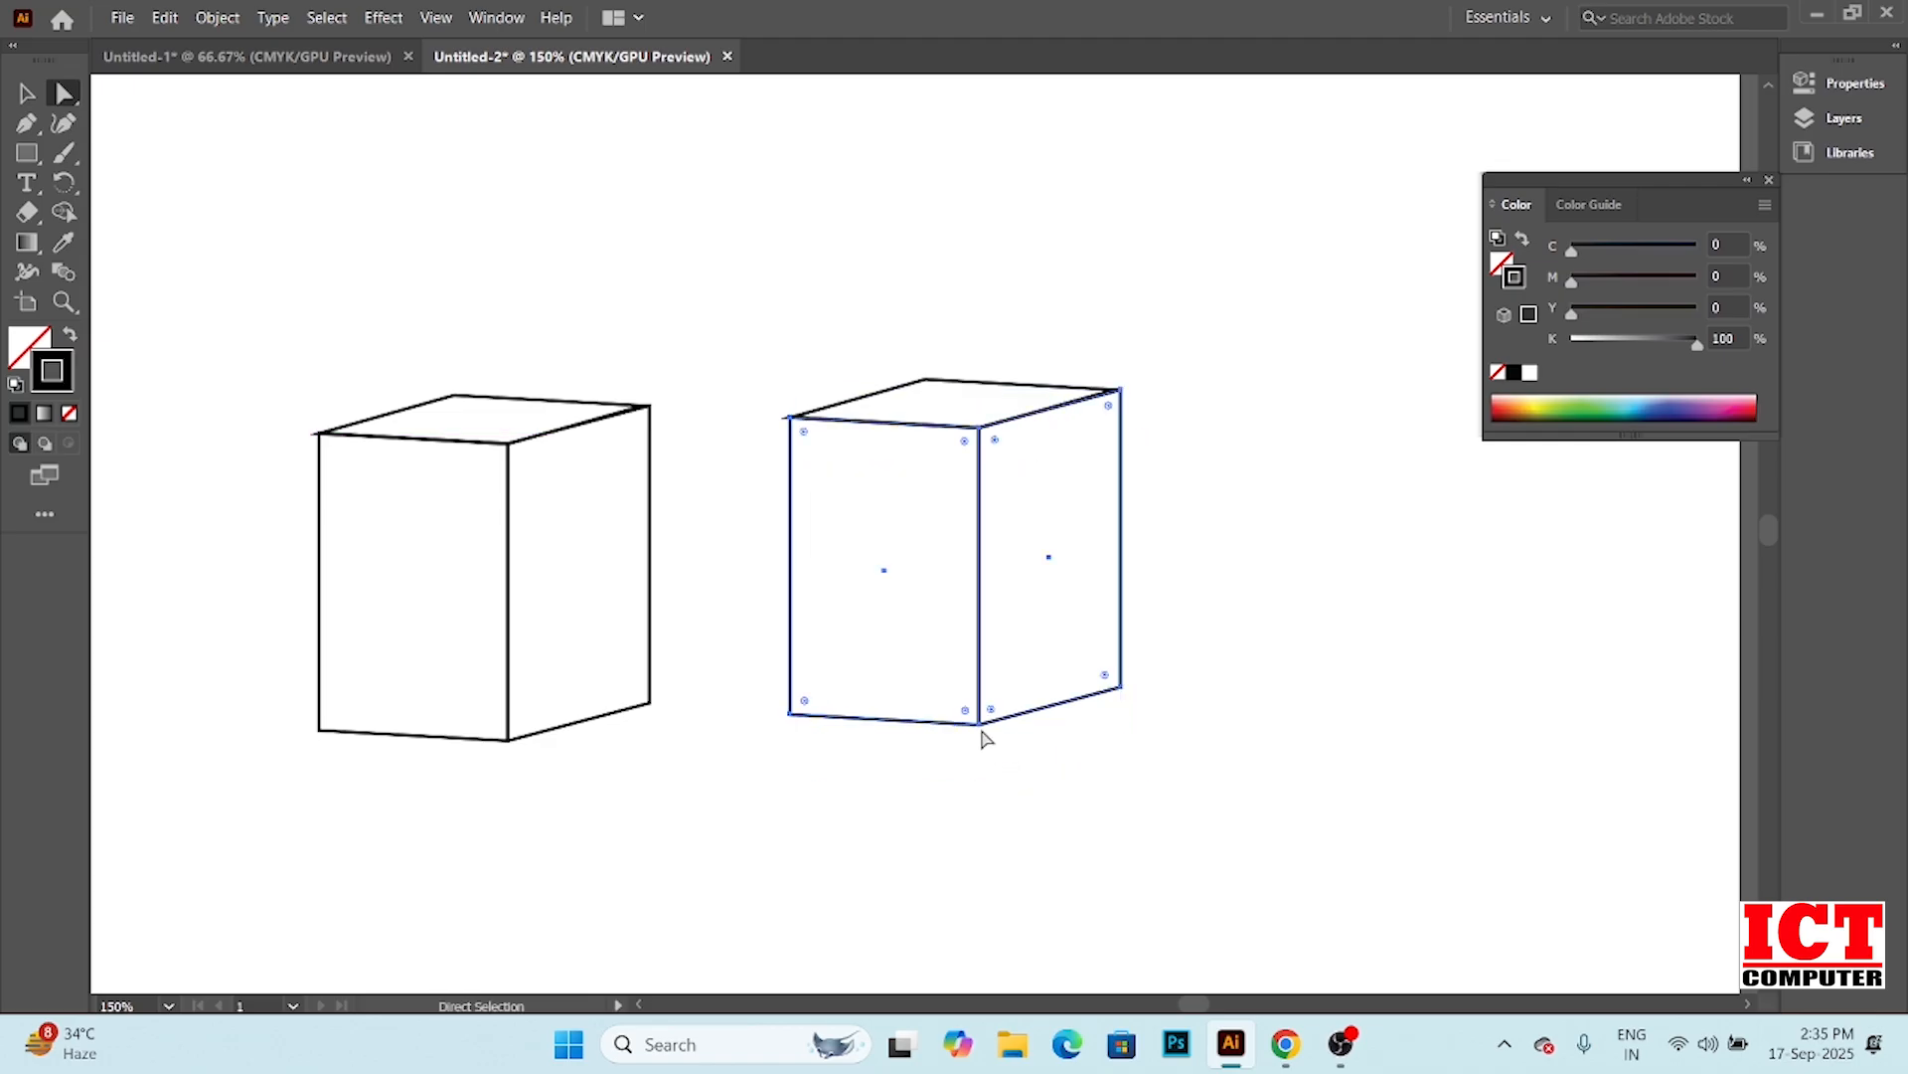
mouse_move(980, 726)
mouse_down()
mouse_move(986, 654)
mouse_move(980, 728)
mouse_up()
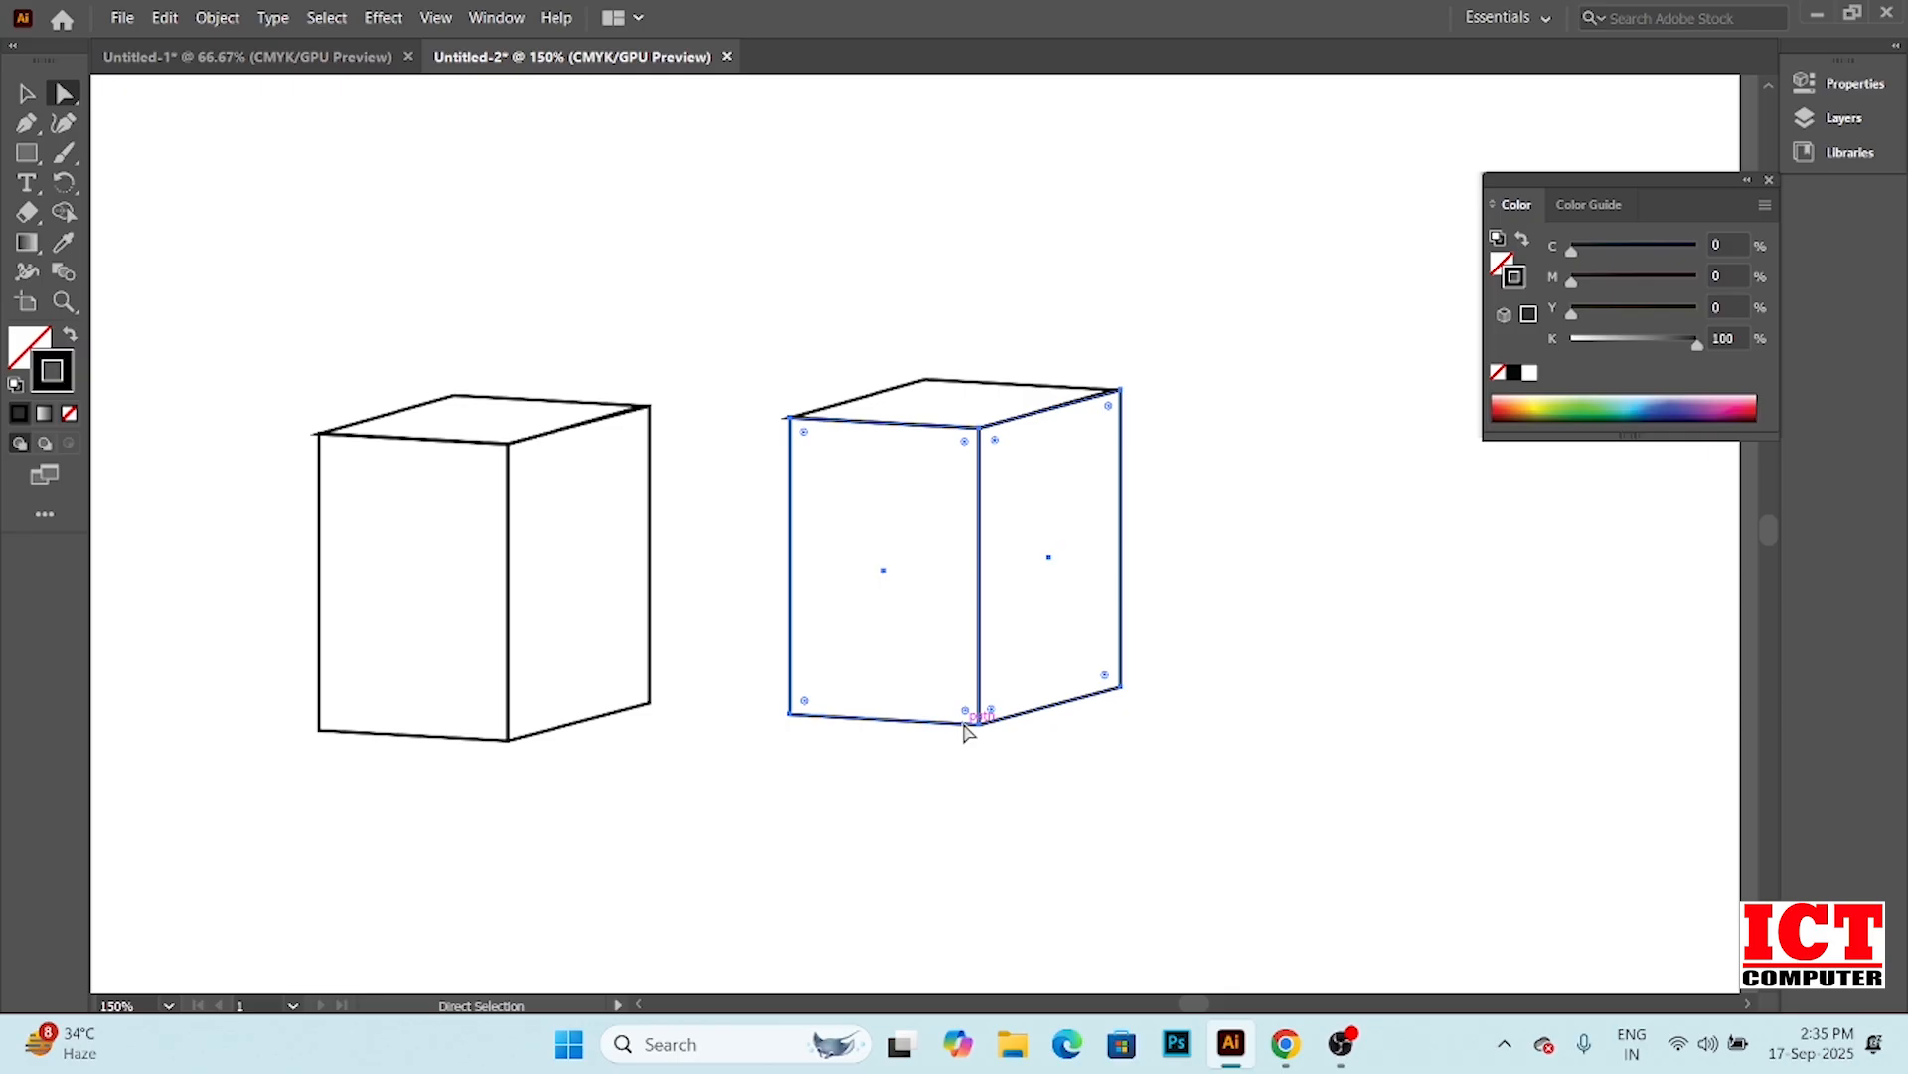
mouse_move(979, 725)
mouse_down()
mouse_move(992, 682)
mouse_move(979, 724)
mouse_up()
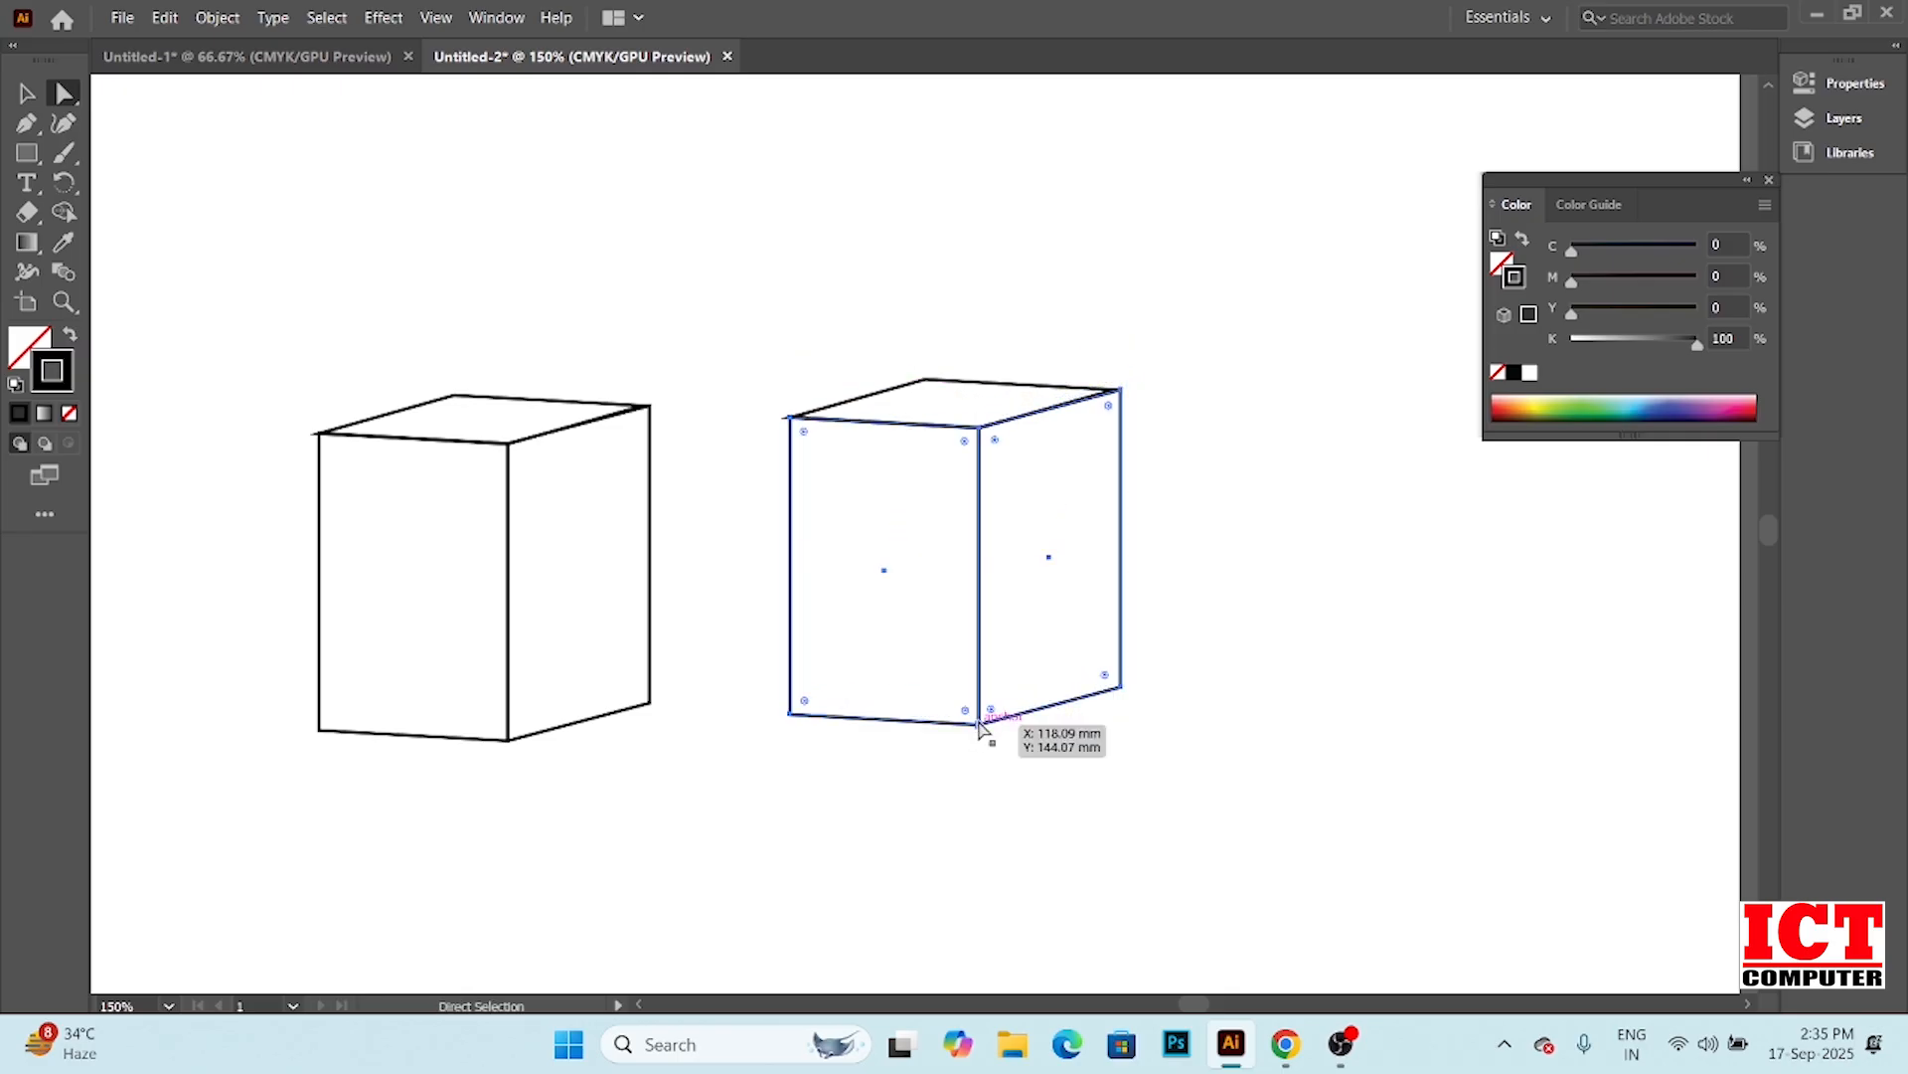
key(ctrl+z)
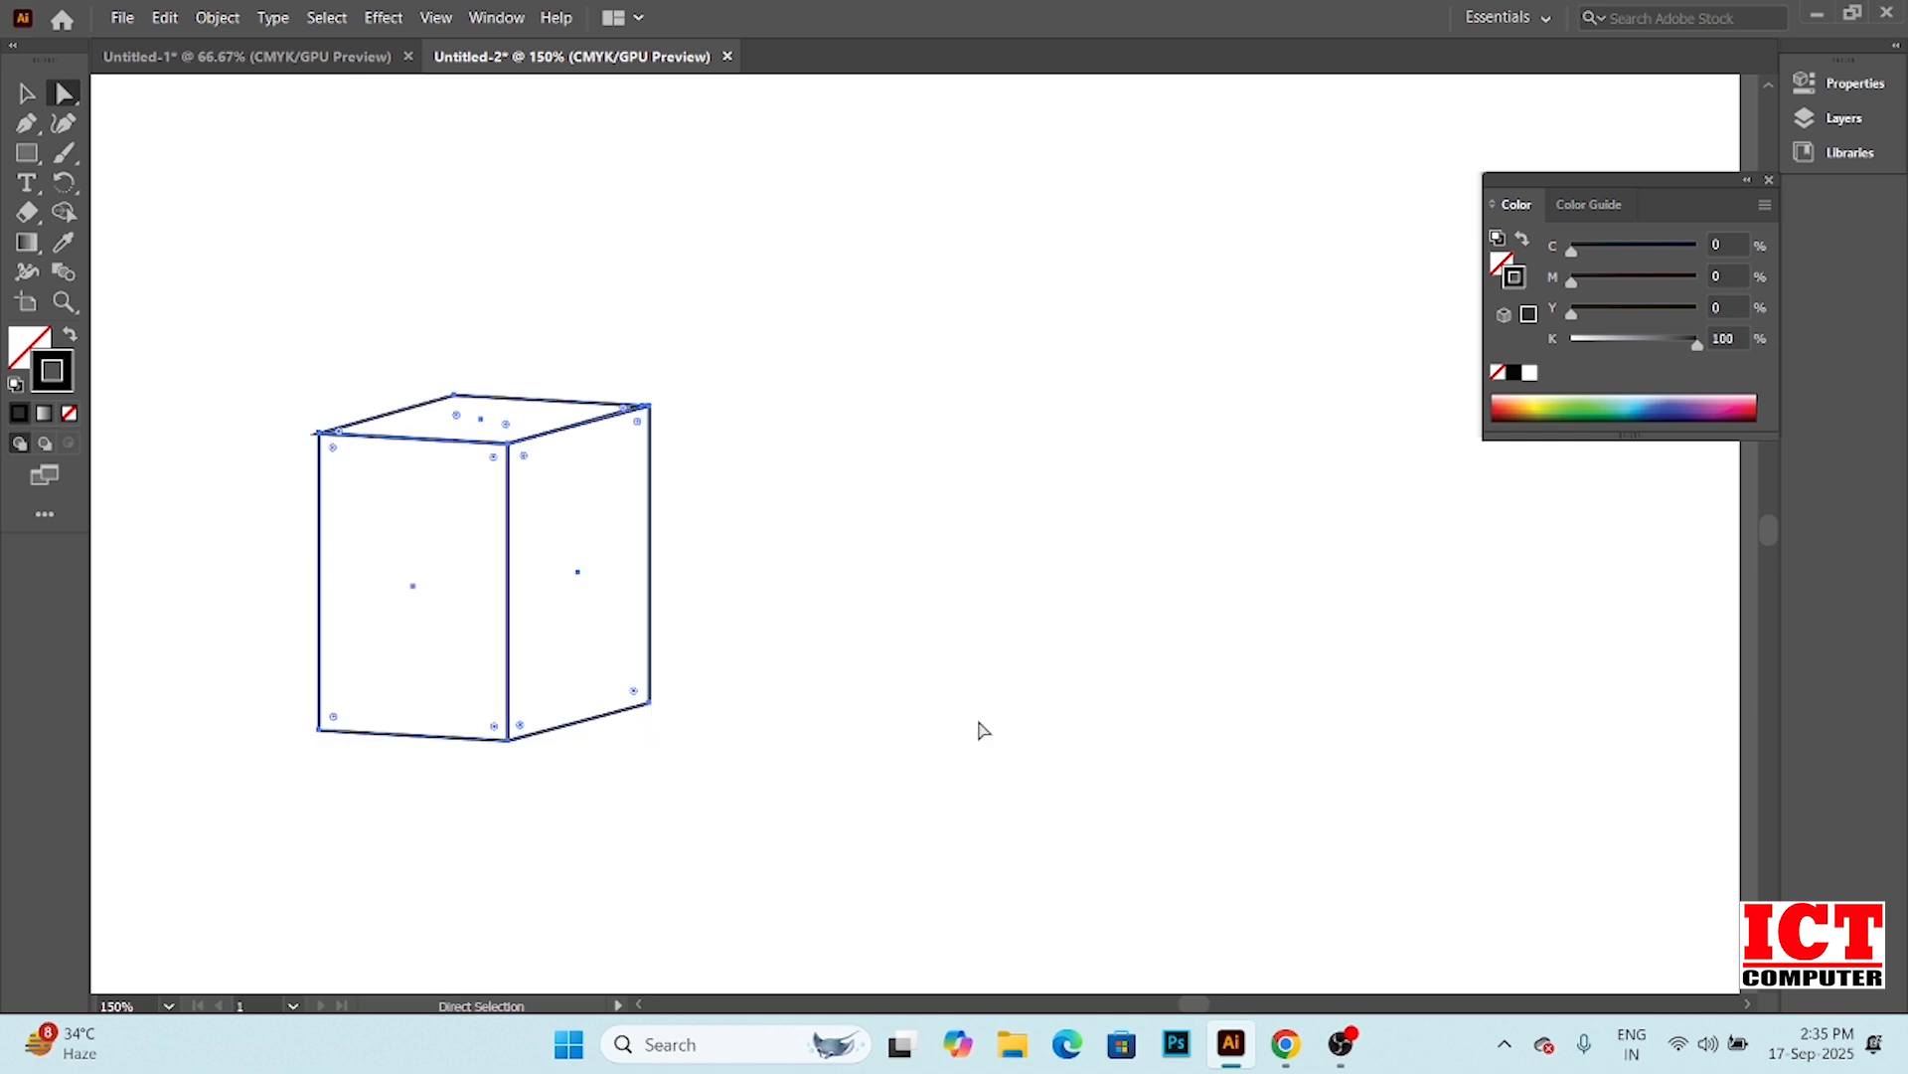
Duplicate the whole box level to its right and deselect the copy
key(alt)
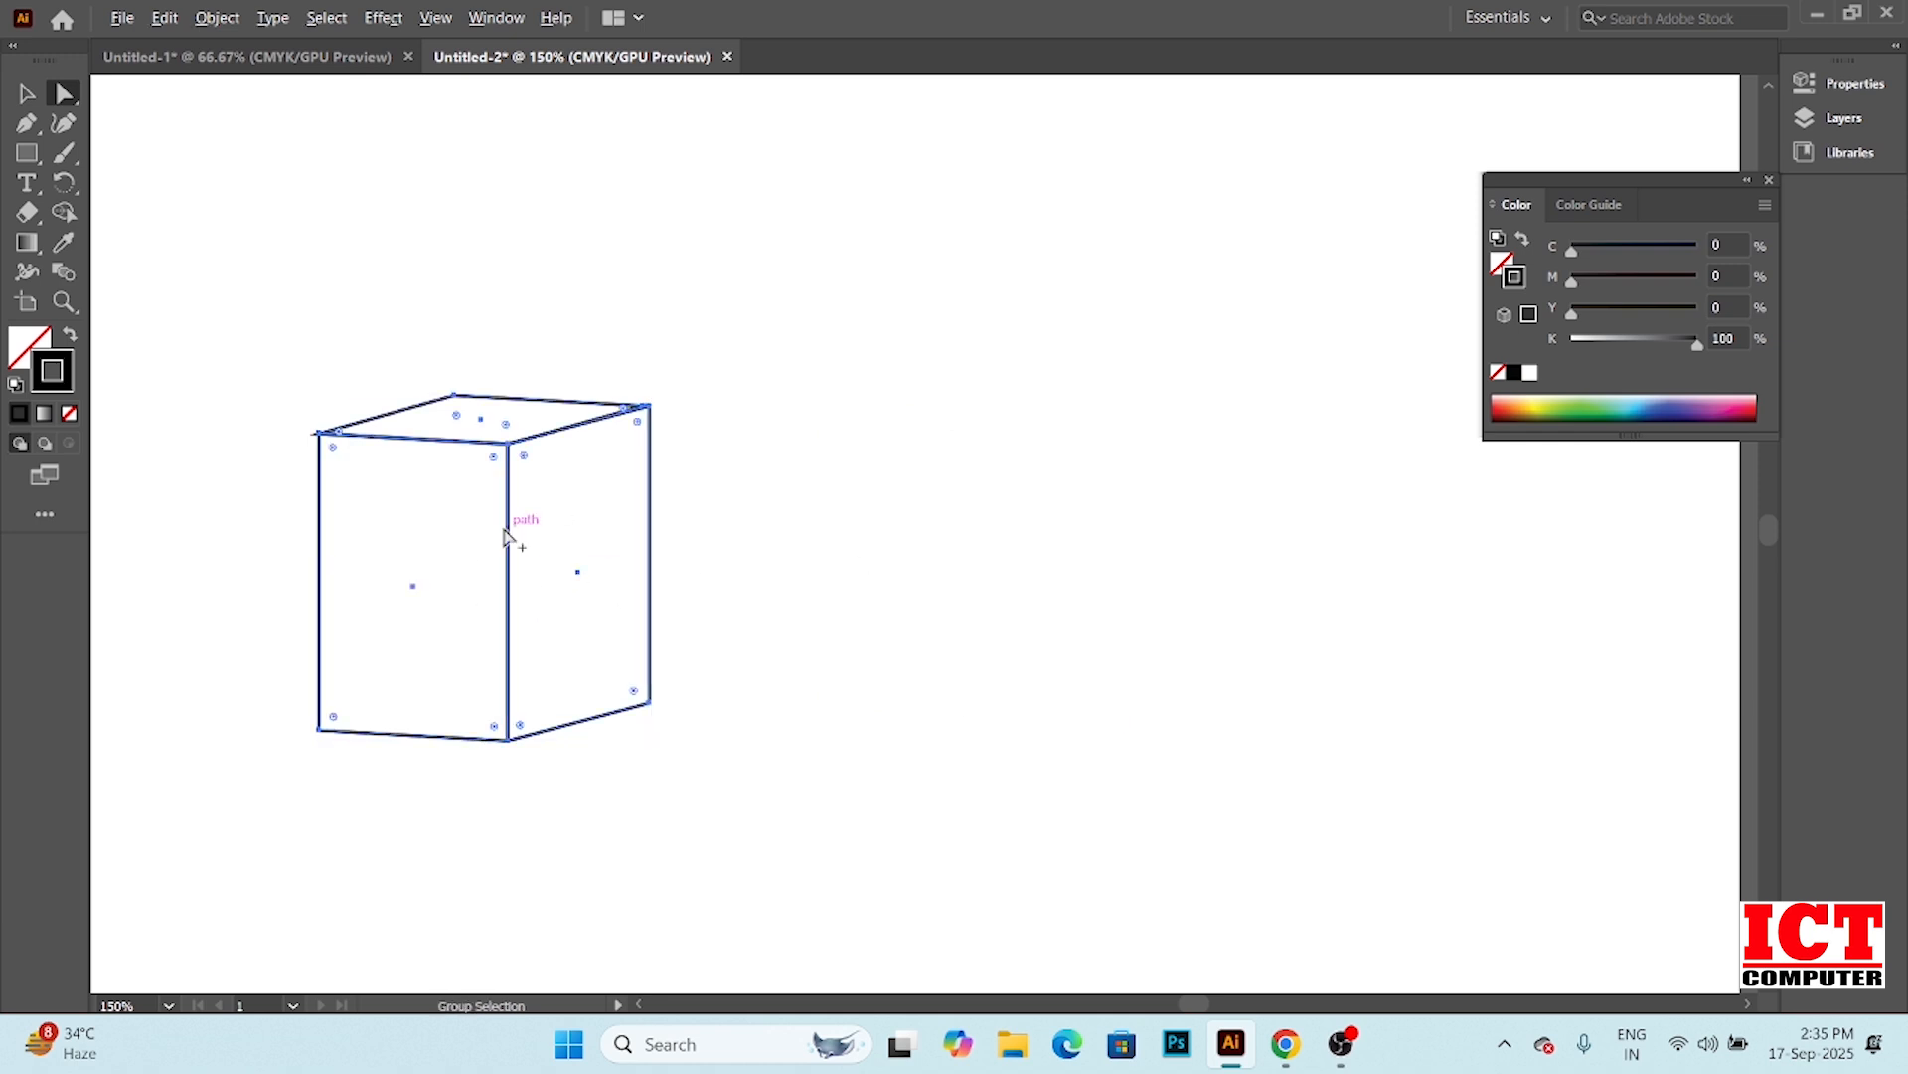
drag(508, 537, 949, 537)
click(1103, 714)
Raise the bottom anchor points of the copied box's front and right faces straight up to make it a flat, shallow box
drag(727, 662, 1171, 805)
drag(1214, 684, 726, 777)
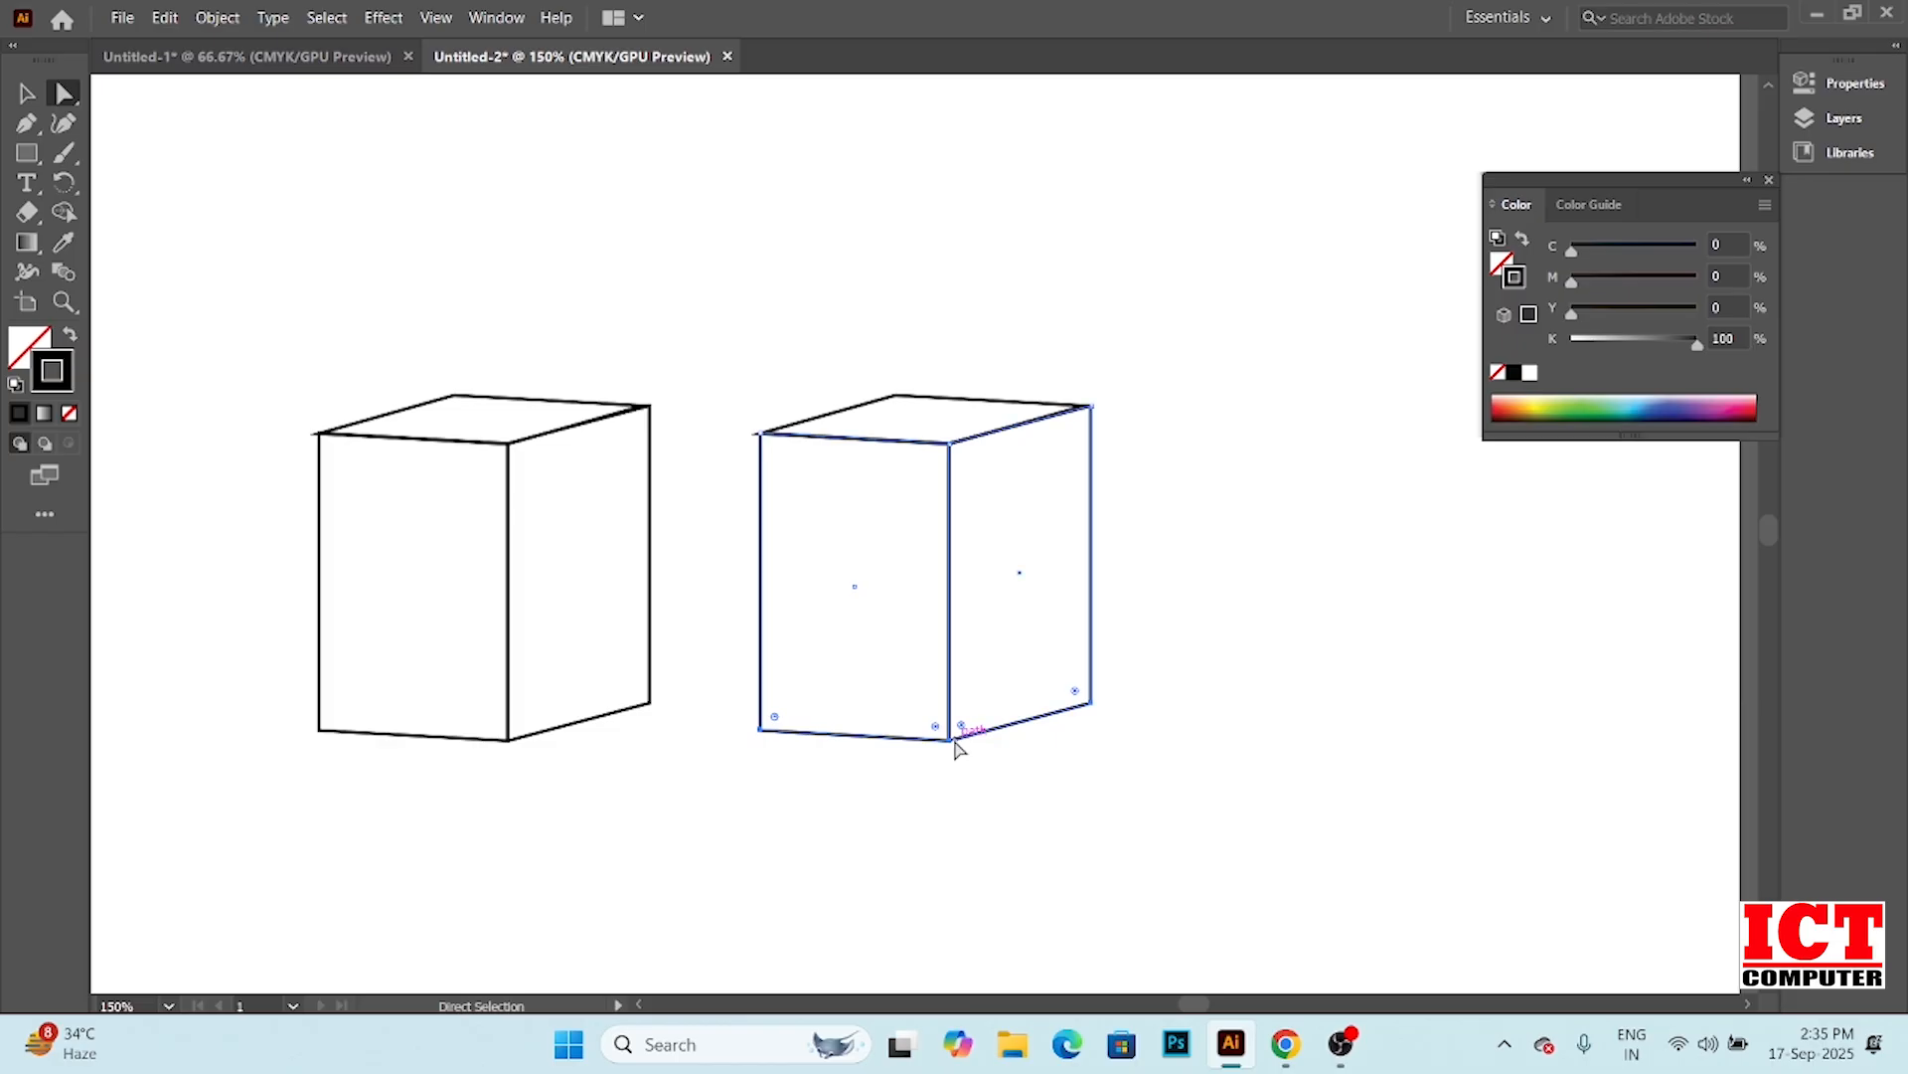
drag(952, 739, 928, 161)
scroll(949, 742, up, 3)
key(shift)
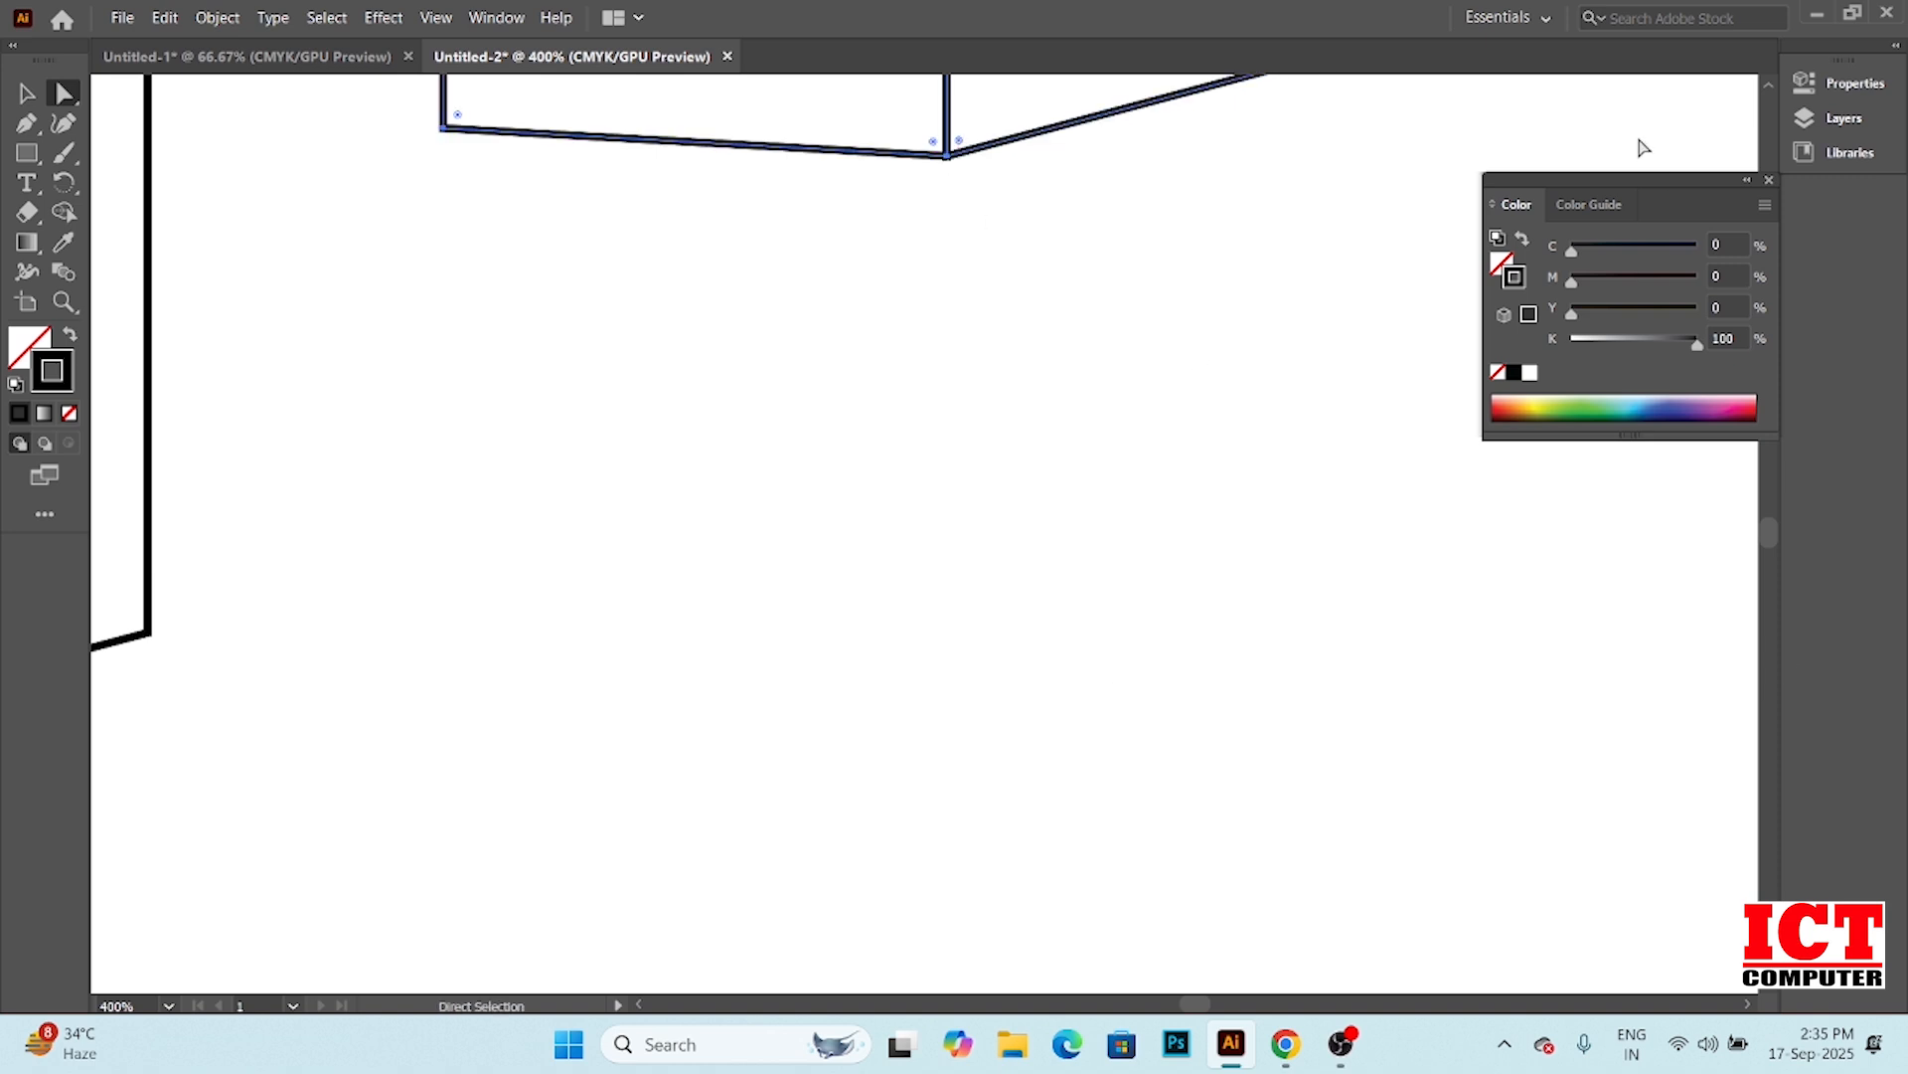
scroll(964, 512, down, 4)
scroll(960, 509, up, 1)
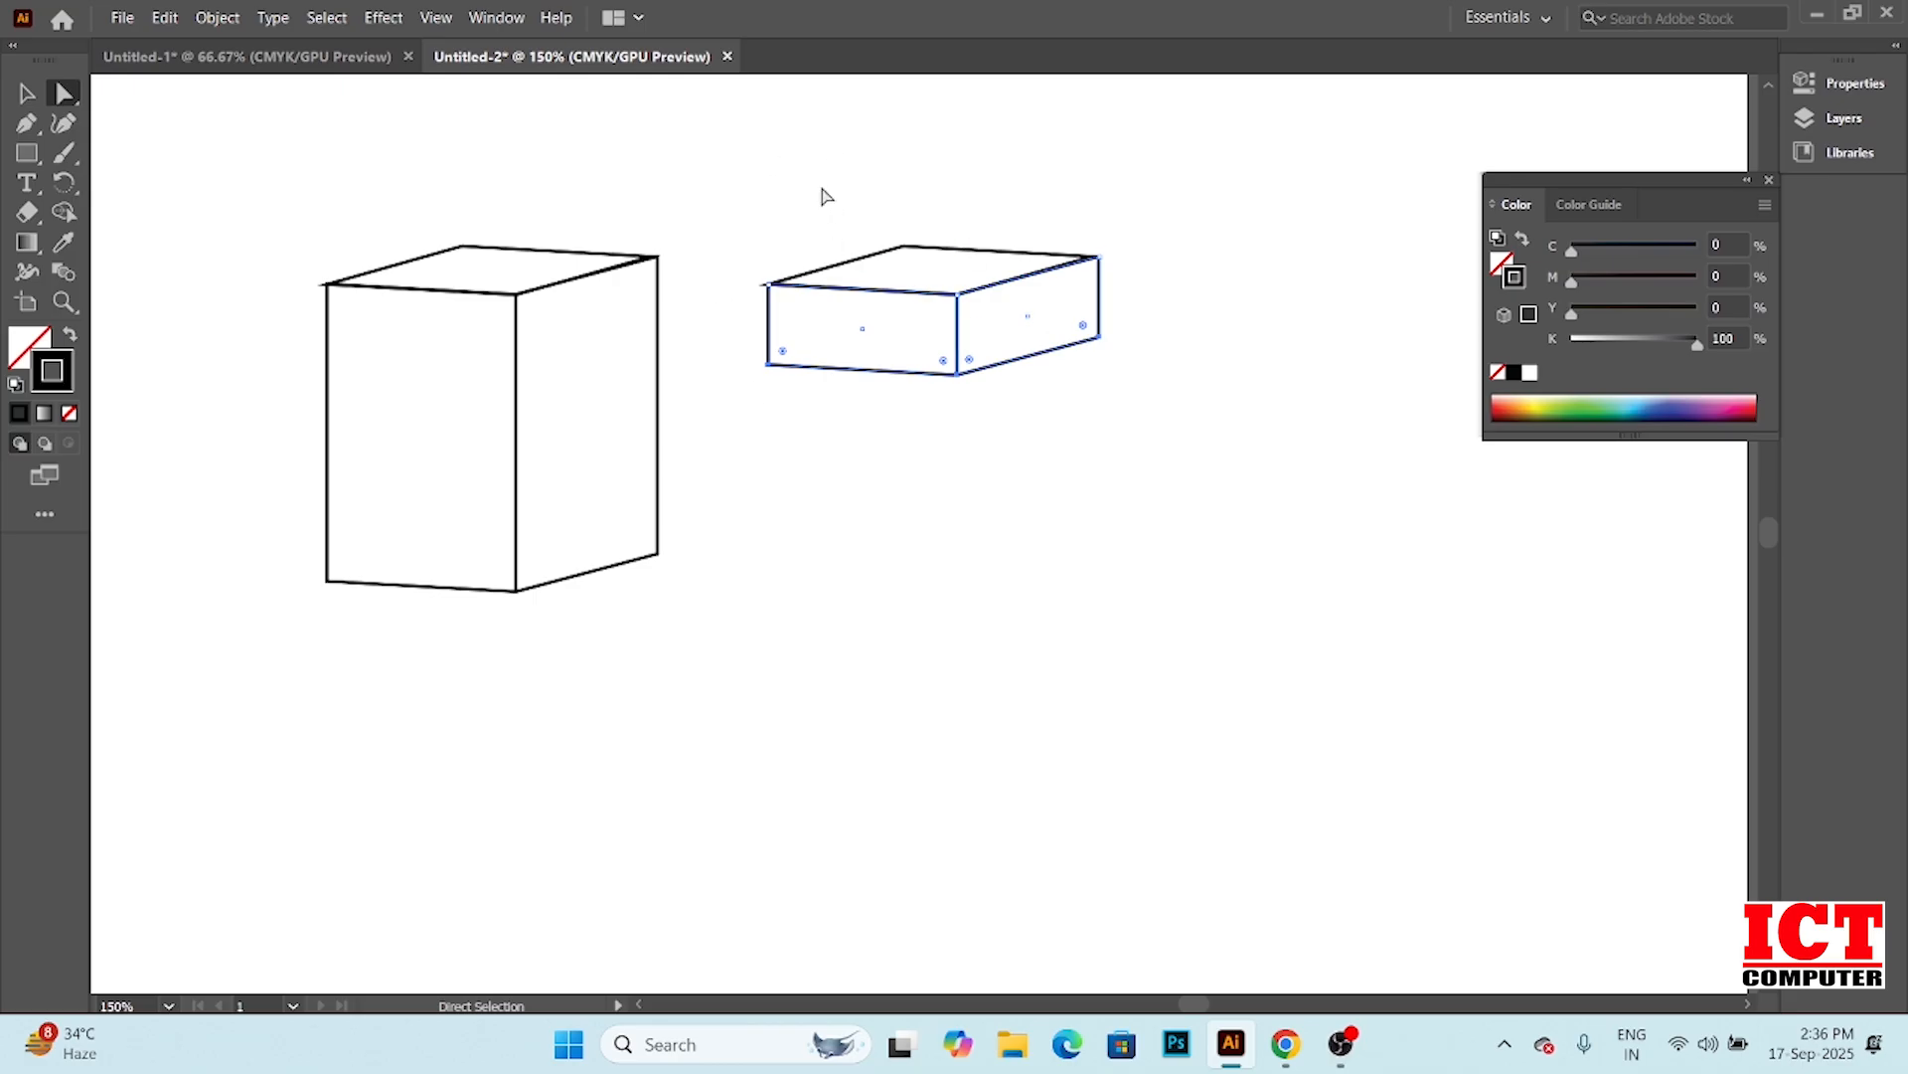
Select all three faces of the flat box and enlarge it slightly from its lower right corner
drag(736, 174, 1177, 535)
click(27, 94)
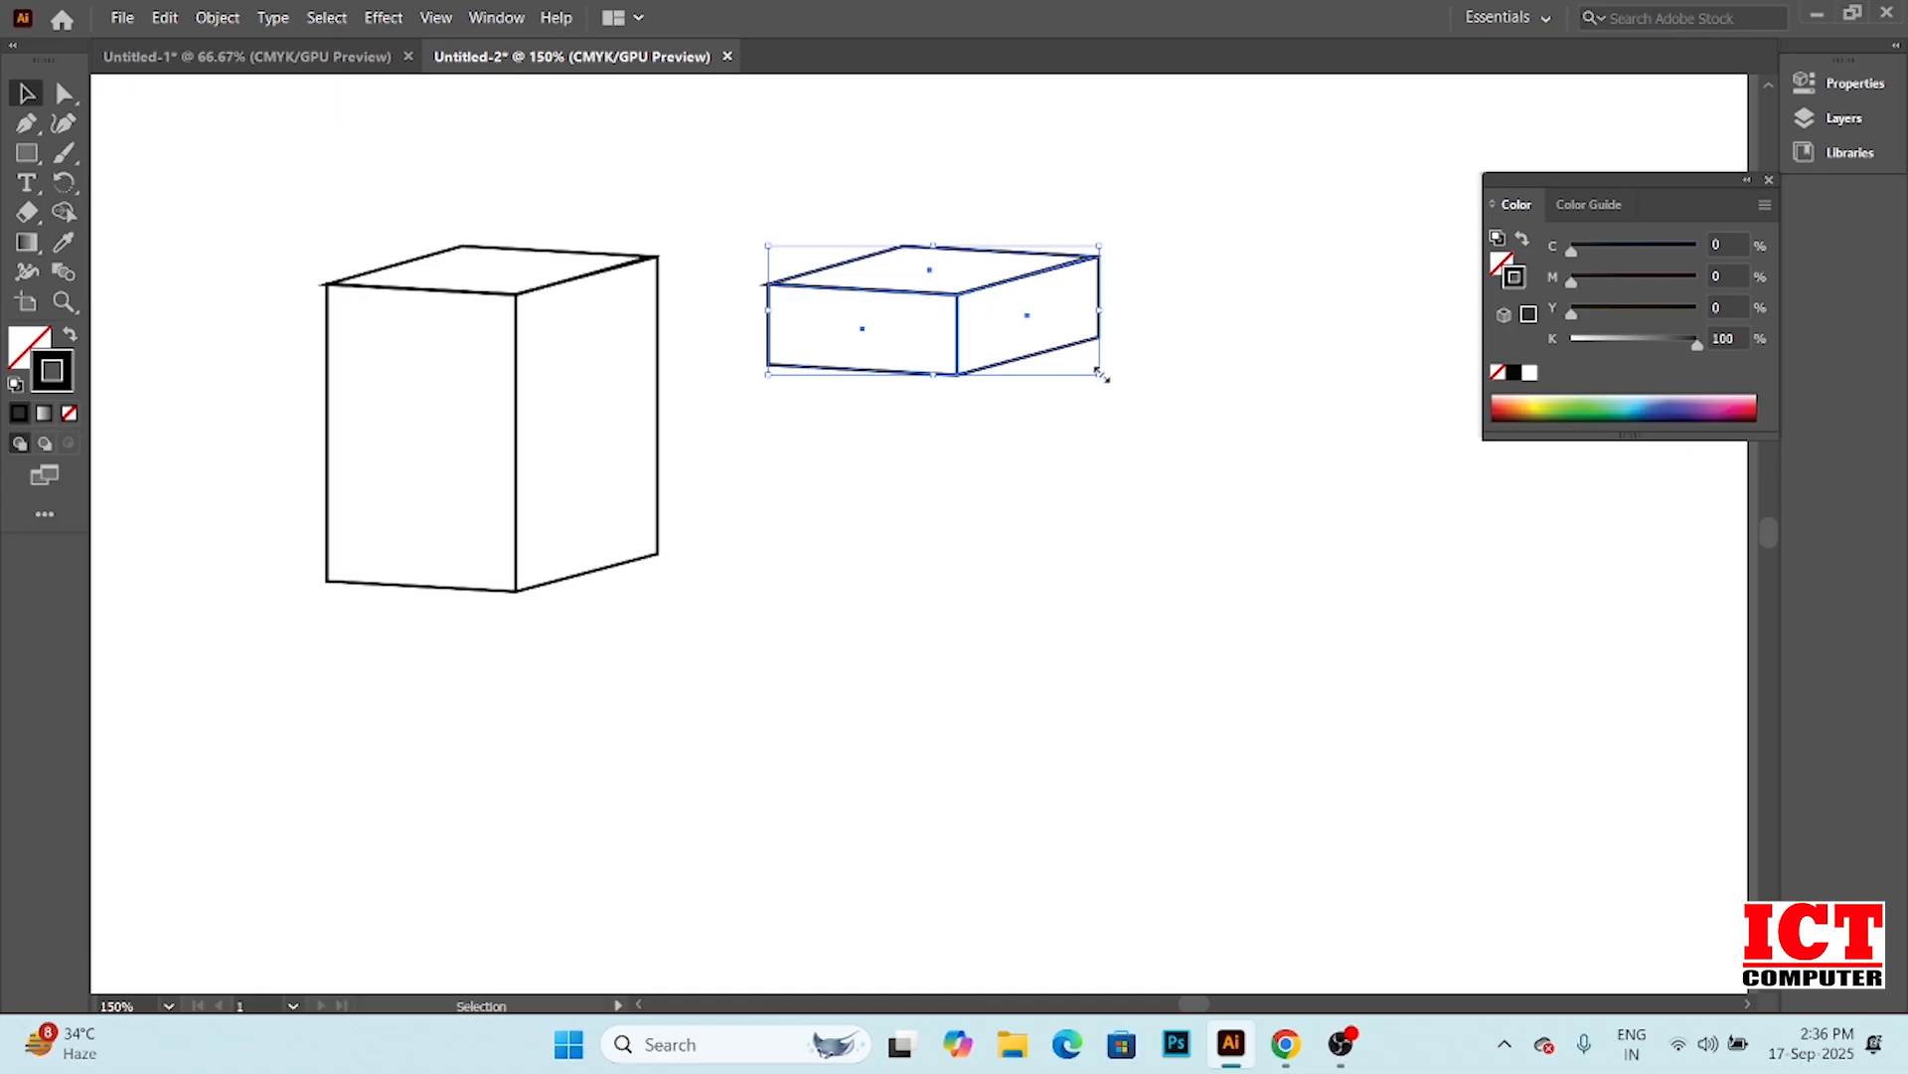
drag(1101, 373, 1108, 389)
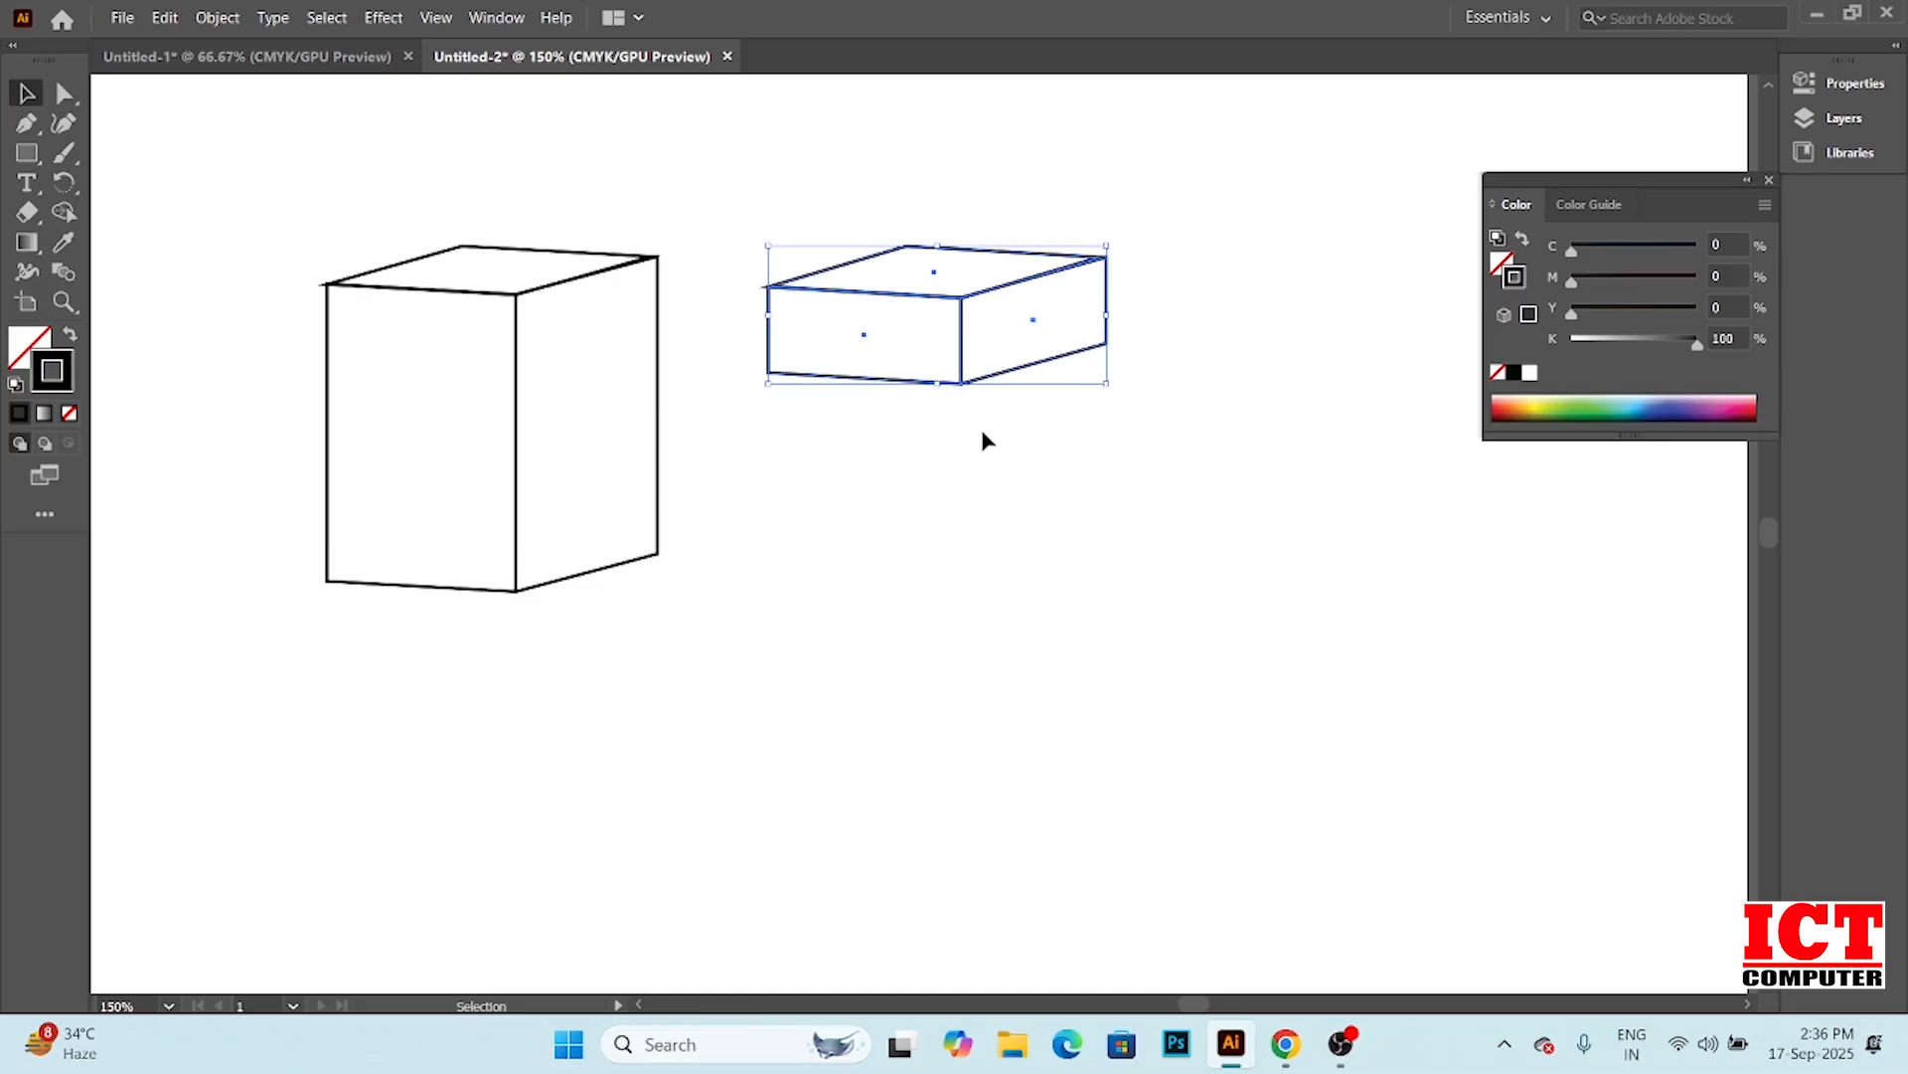
click(1052, 272)
Move the whole flat box onto the top of the tall box as a lid and deselect it
drag(739, 189, 1210, 556)
drag(974, 257, 526, 254)
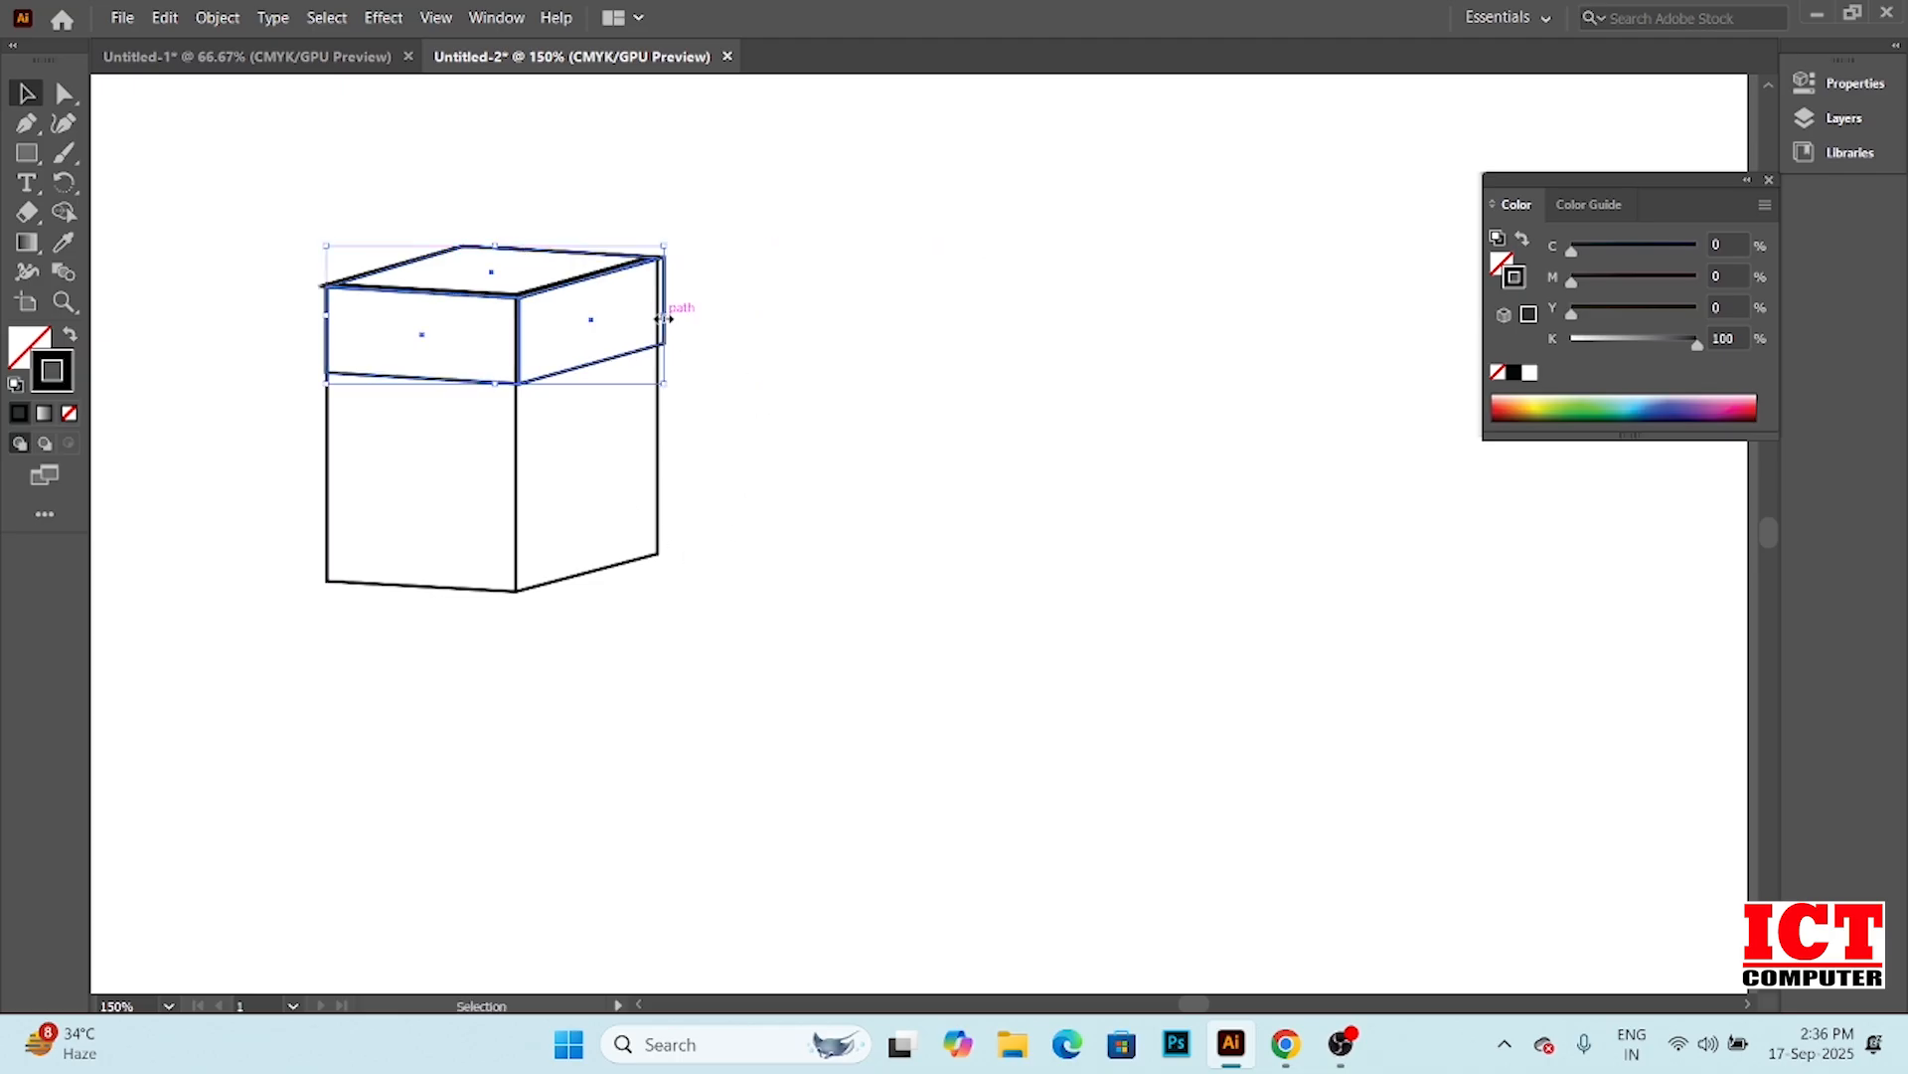
click(754, 336)
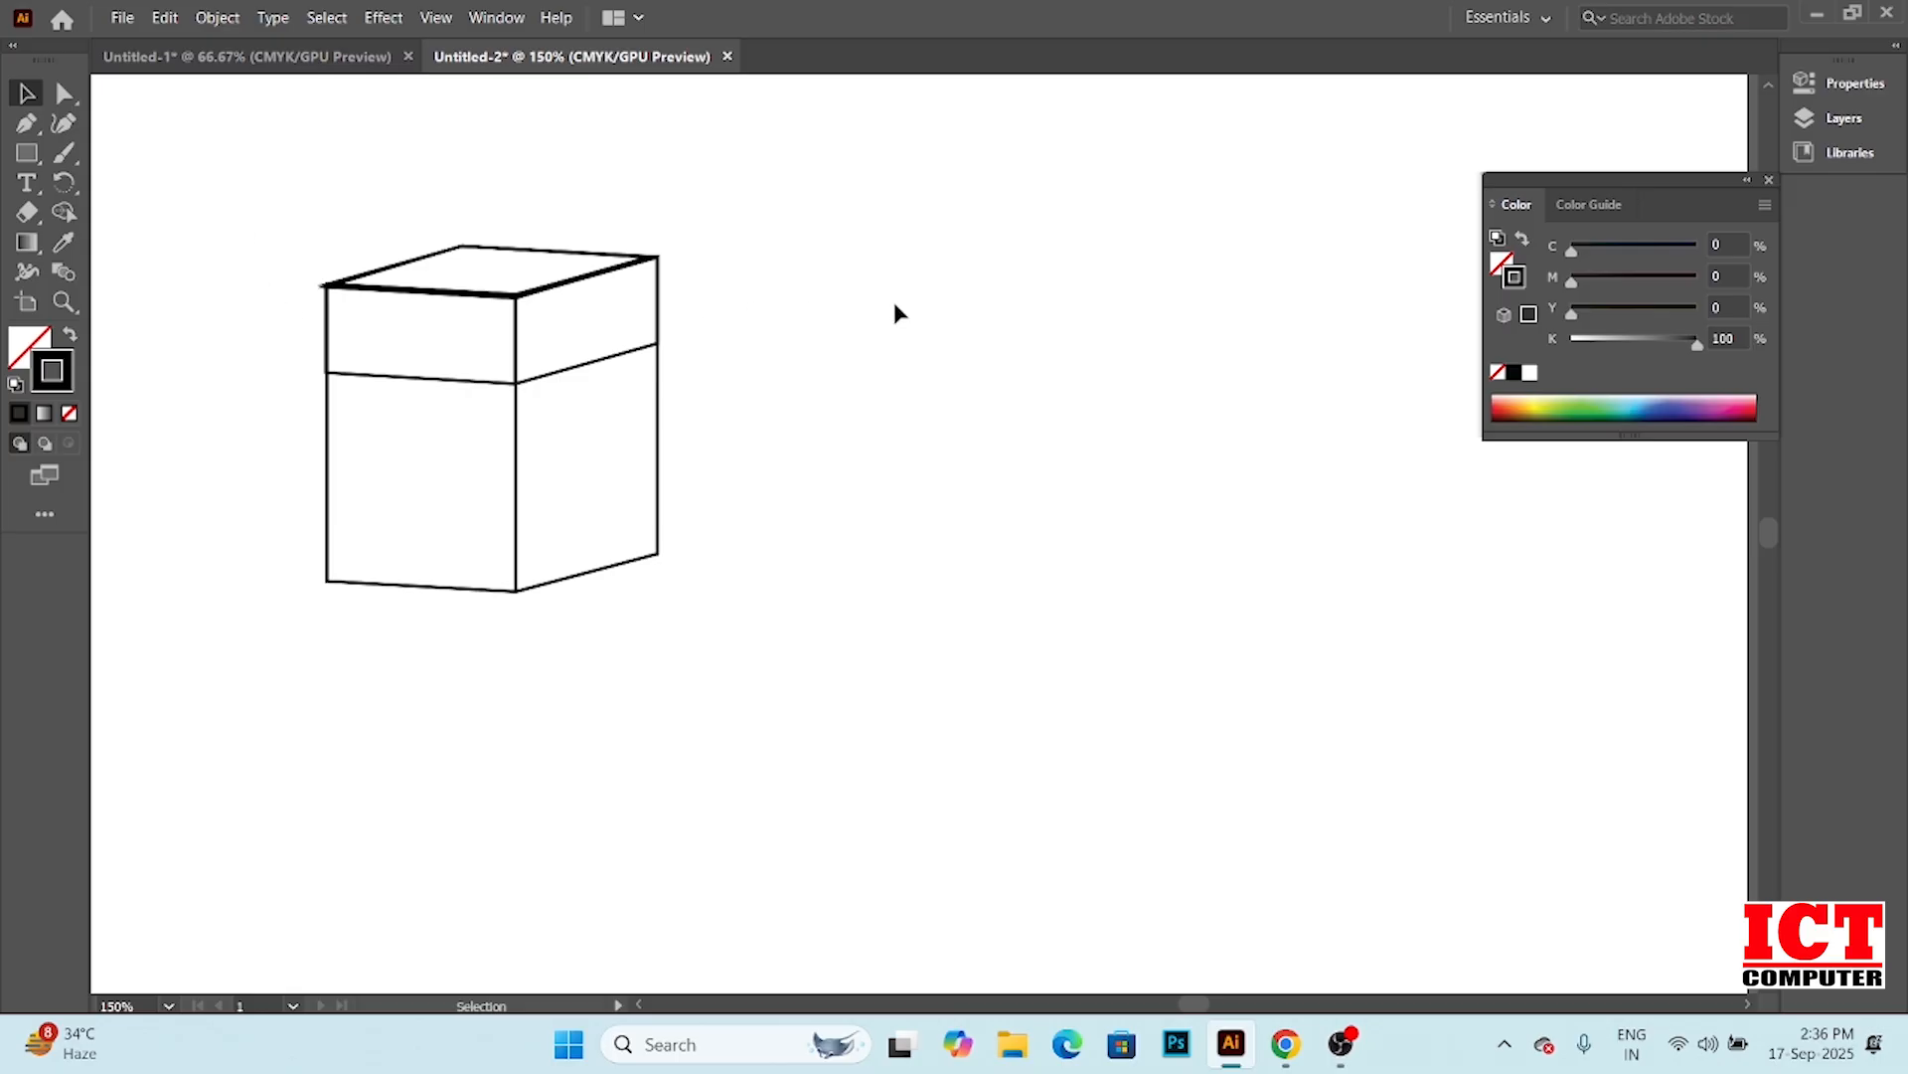
scroll(1007, 328, down, 3)
scroll(1006, 331, down, 1)
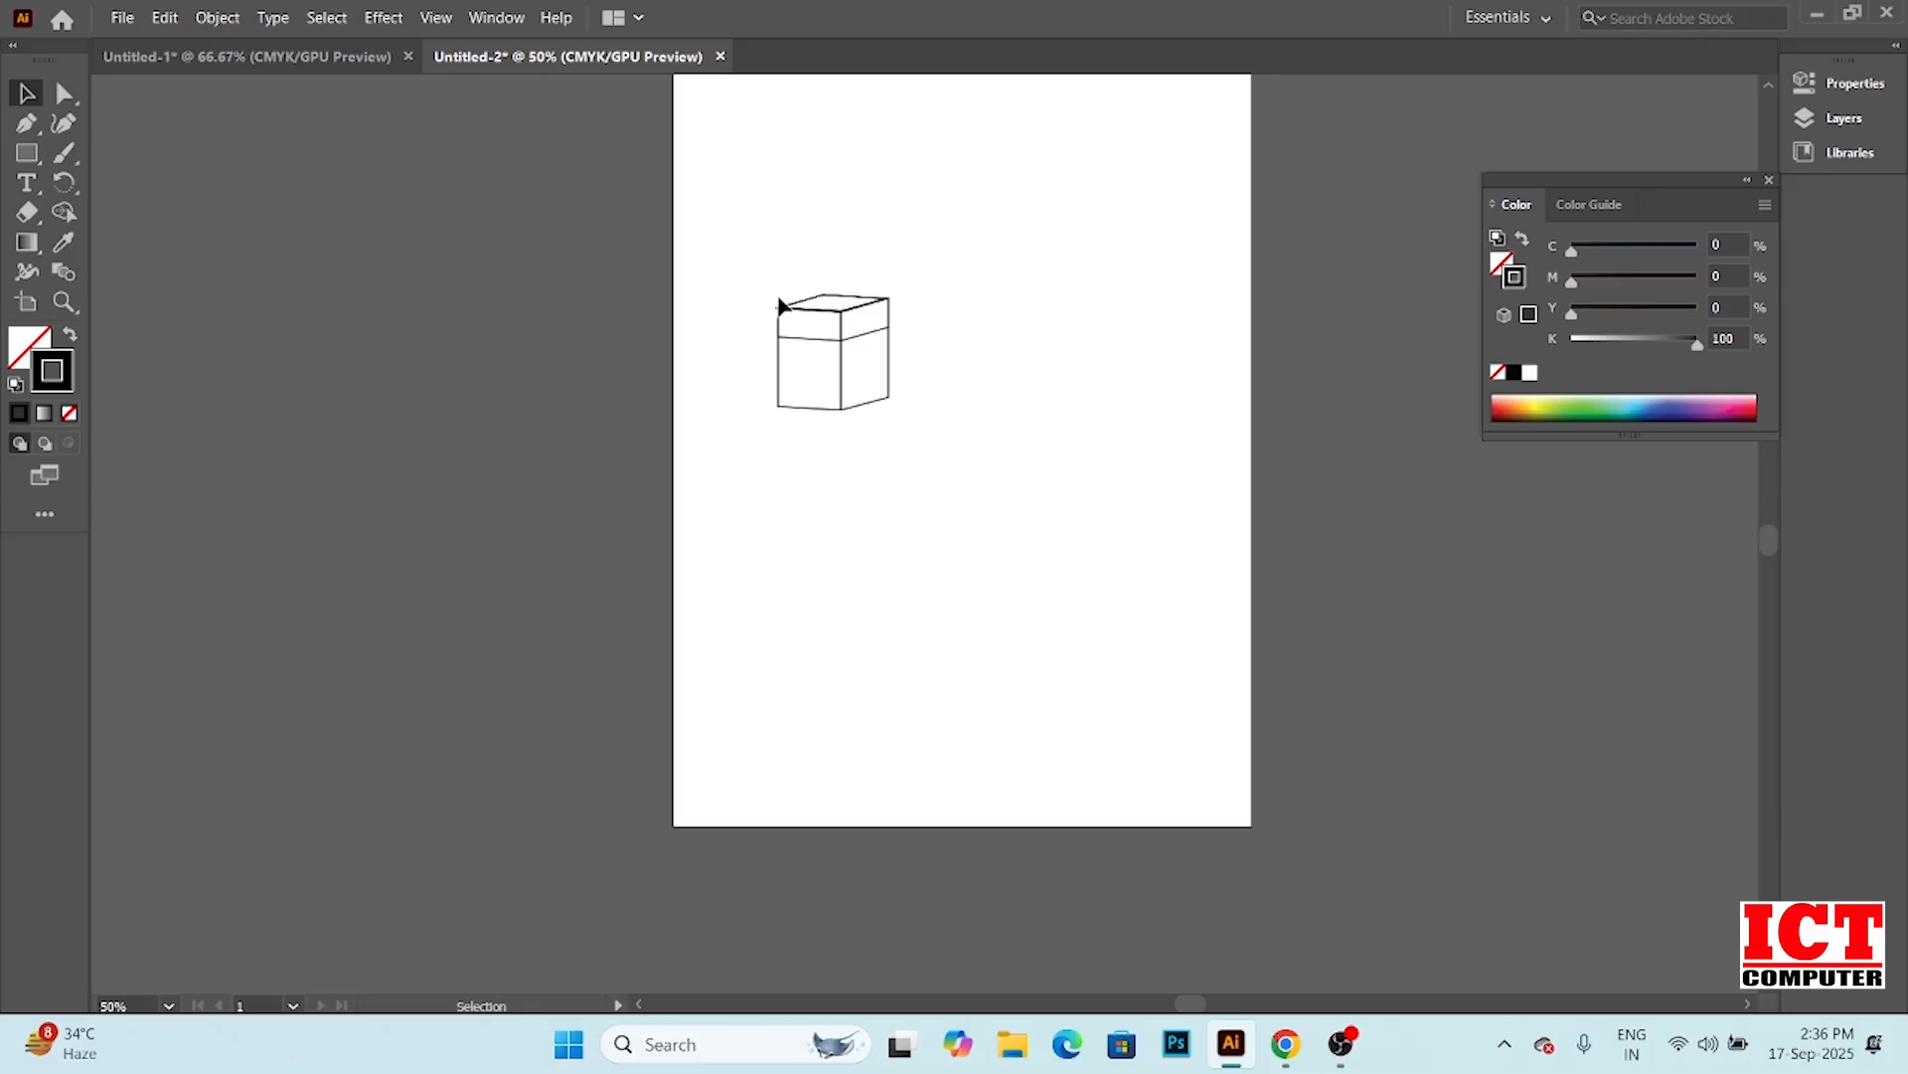
drag(722, 251, 949, 477)
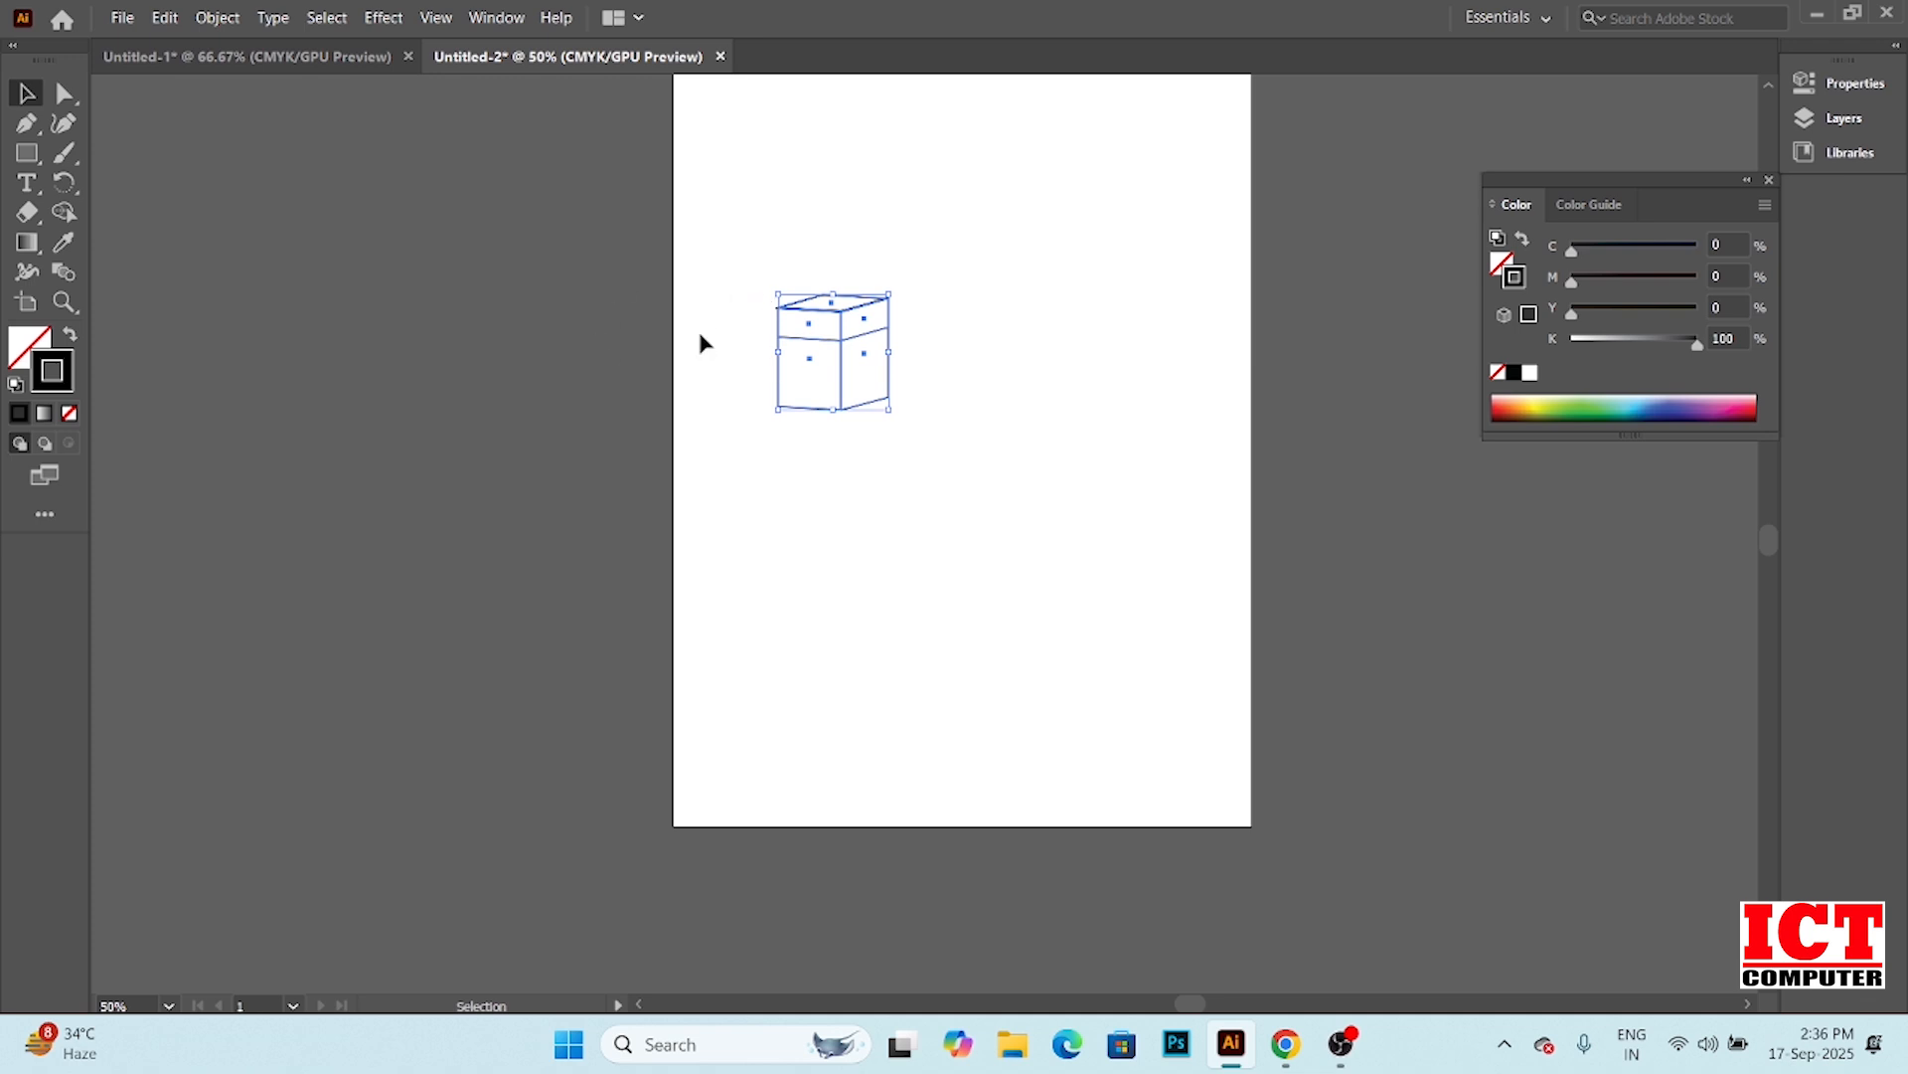
scroll(838, 374, up, 2)
scroll(841, 368, up, 4)
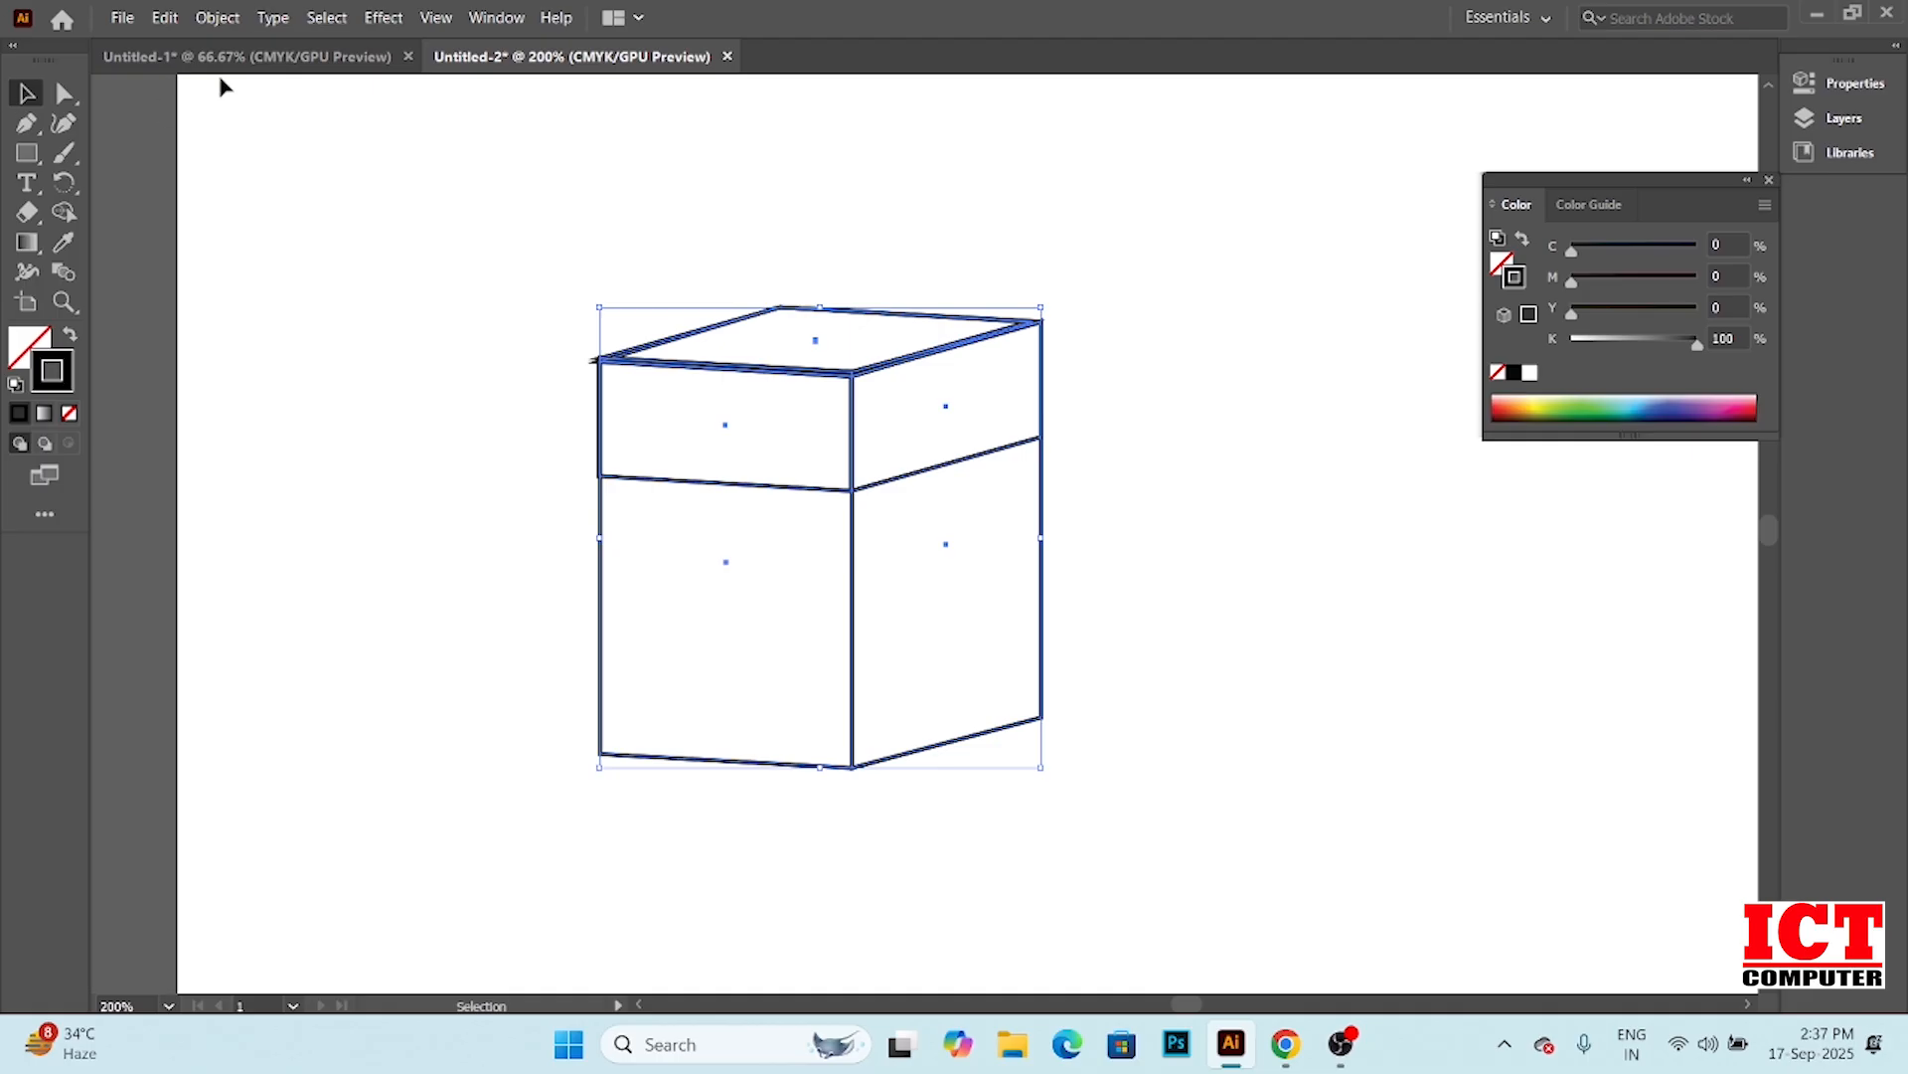
click(217, 17)
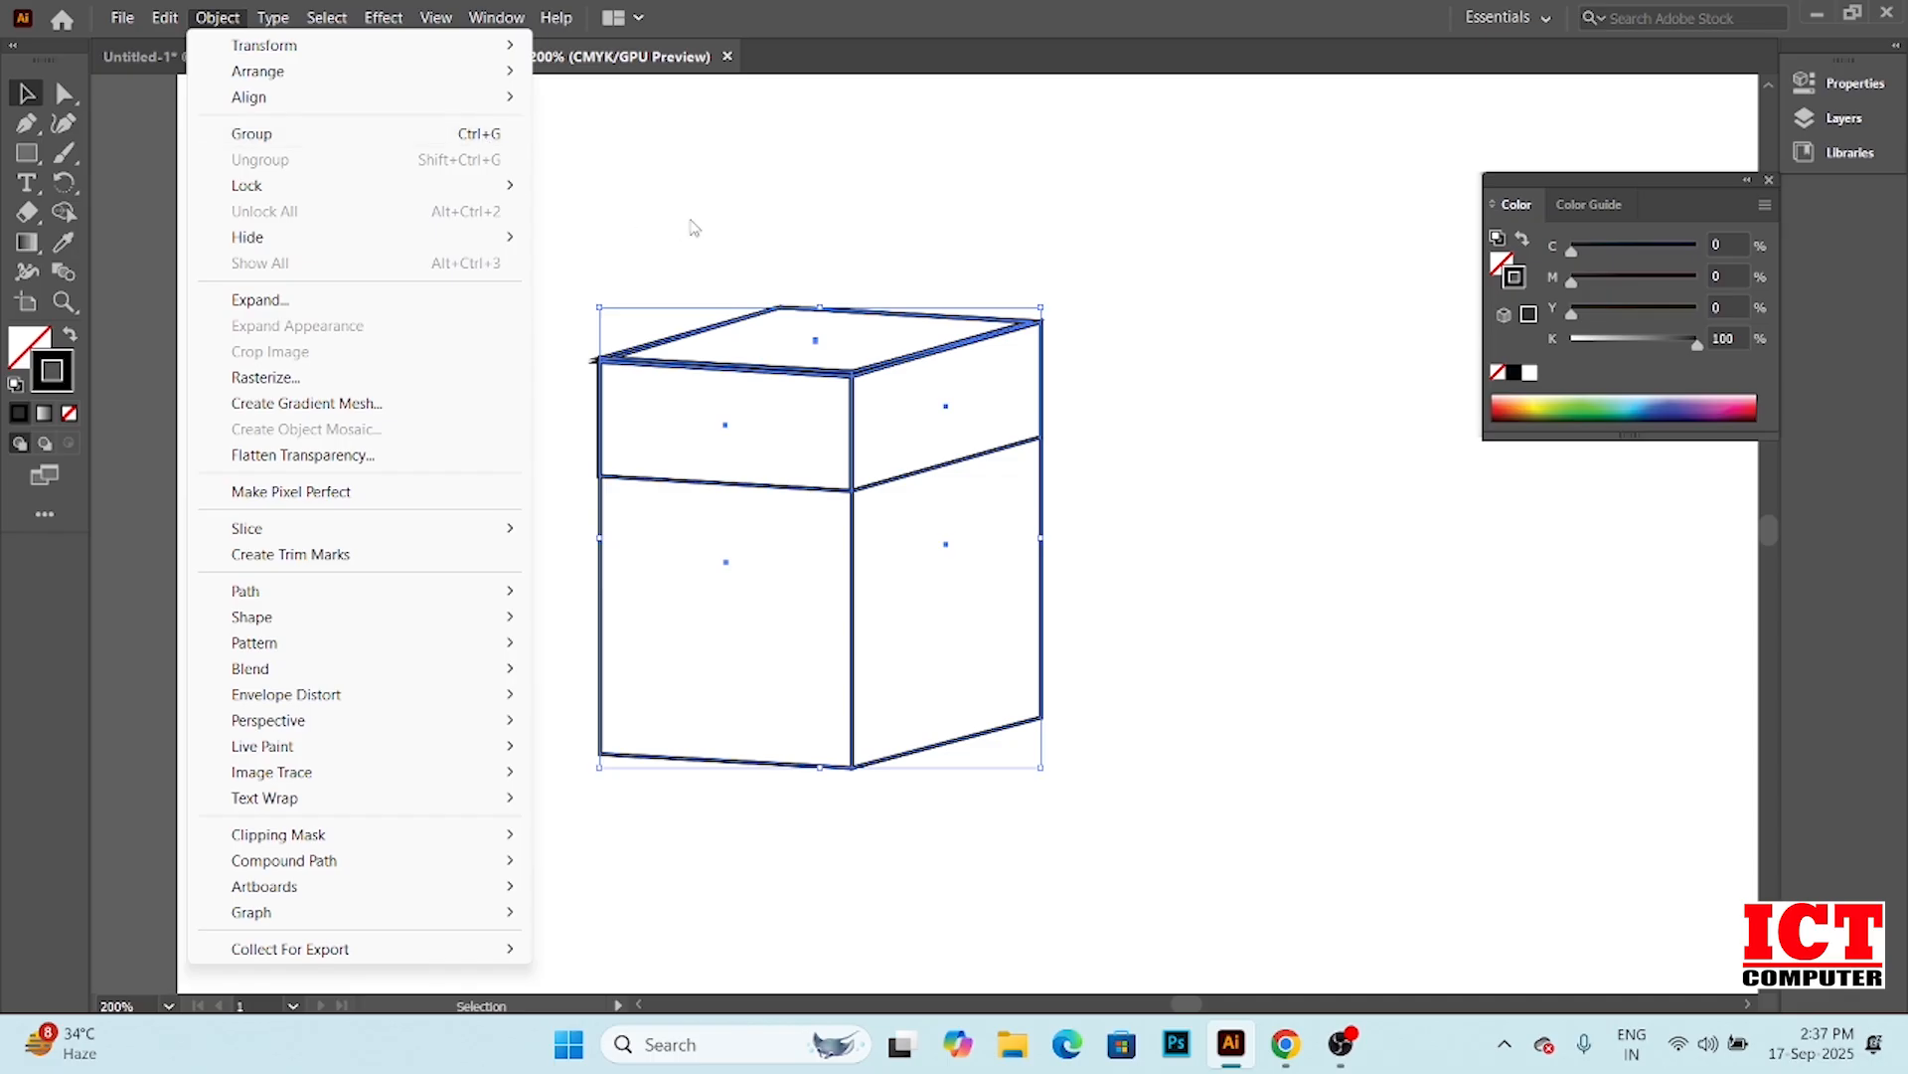
click(738, 205)
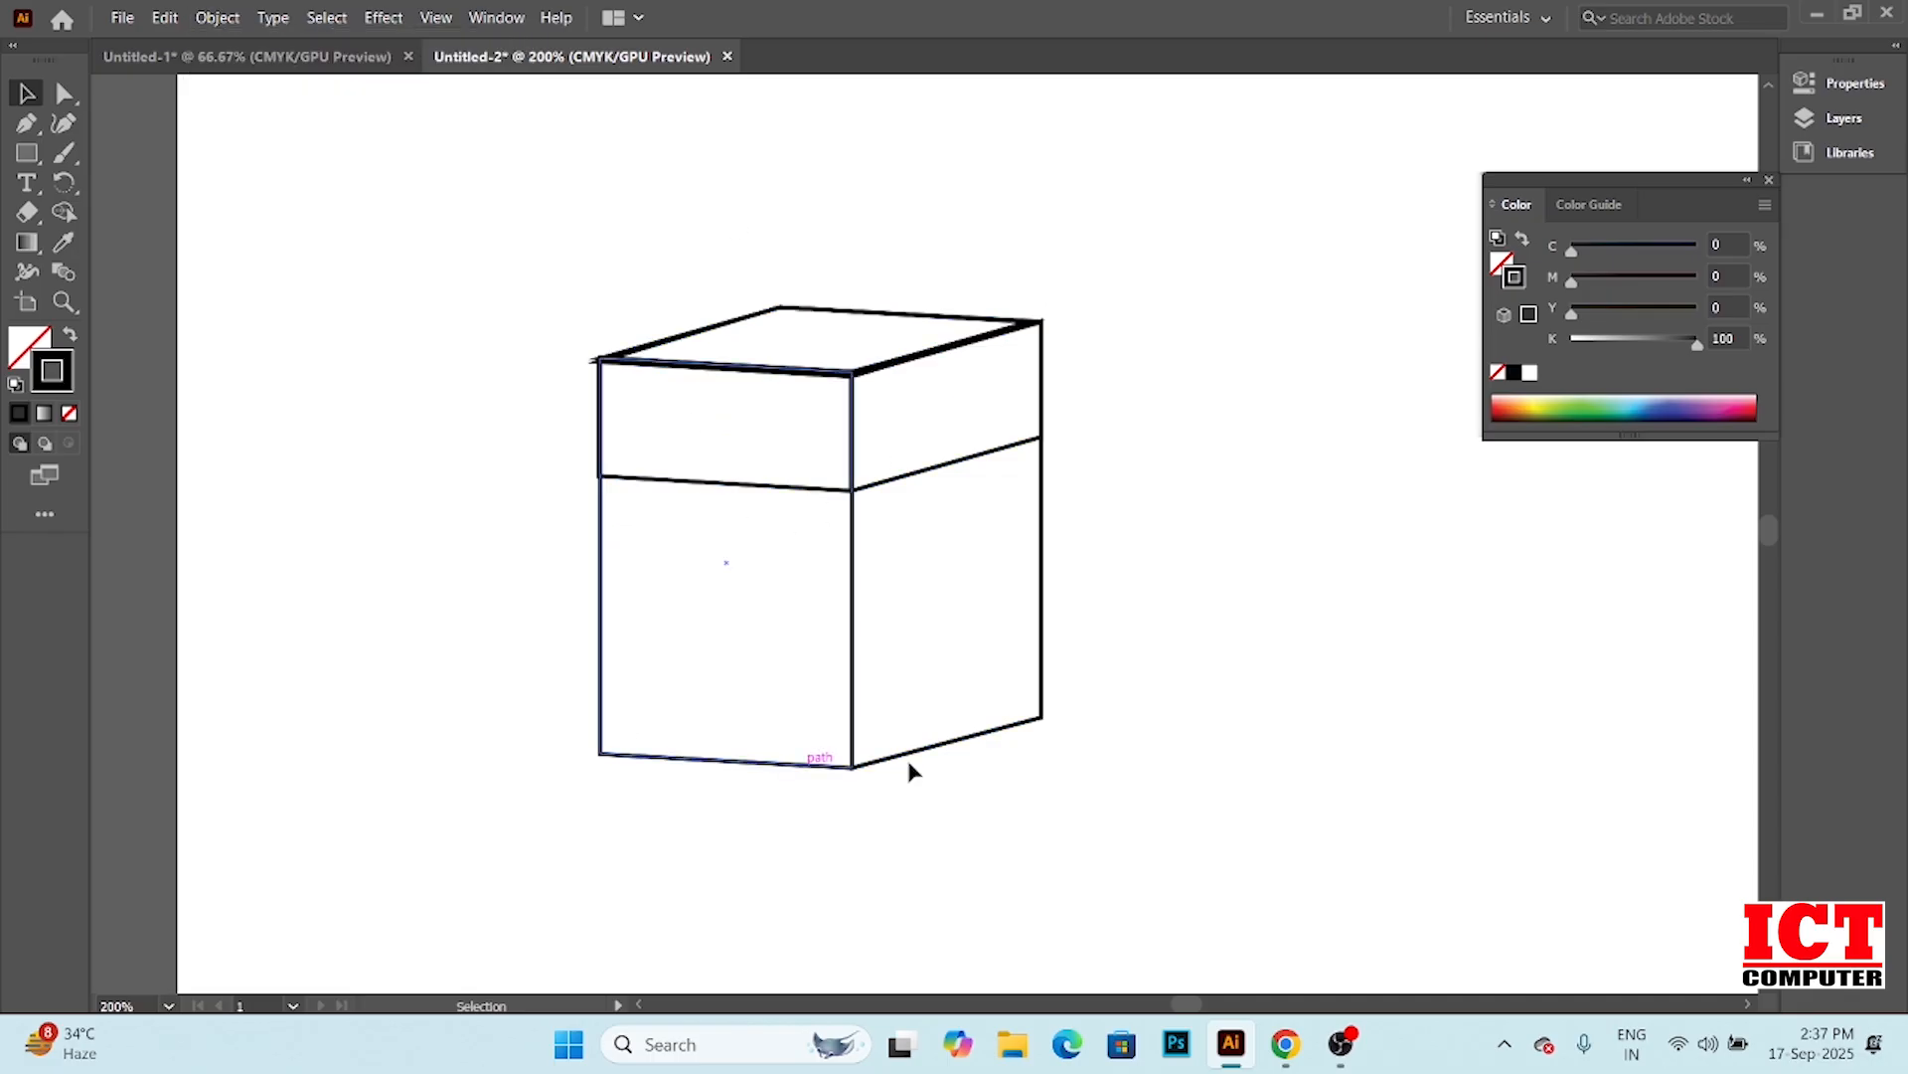
Select every face of the tall box and its lid, group them and deselect
right_click(921, 556)
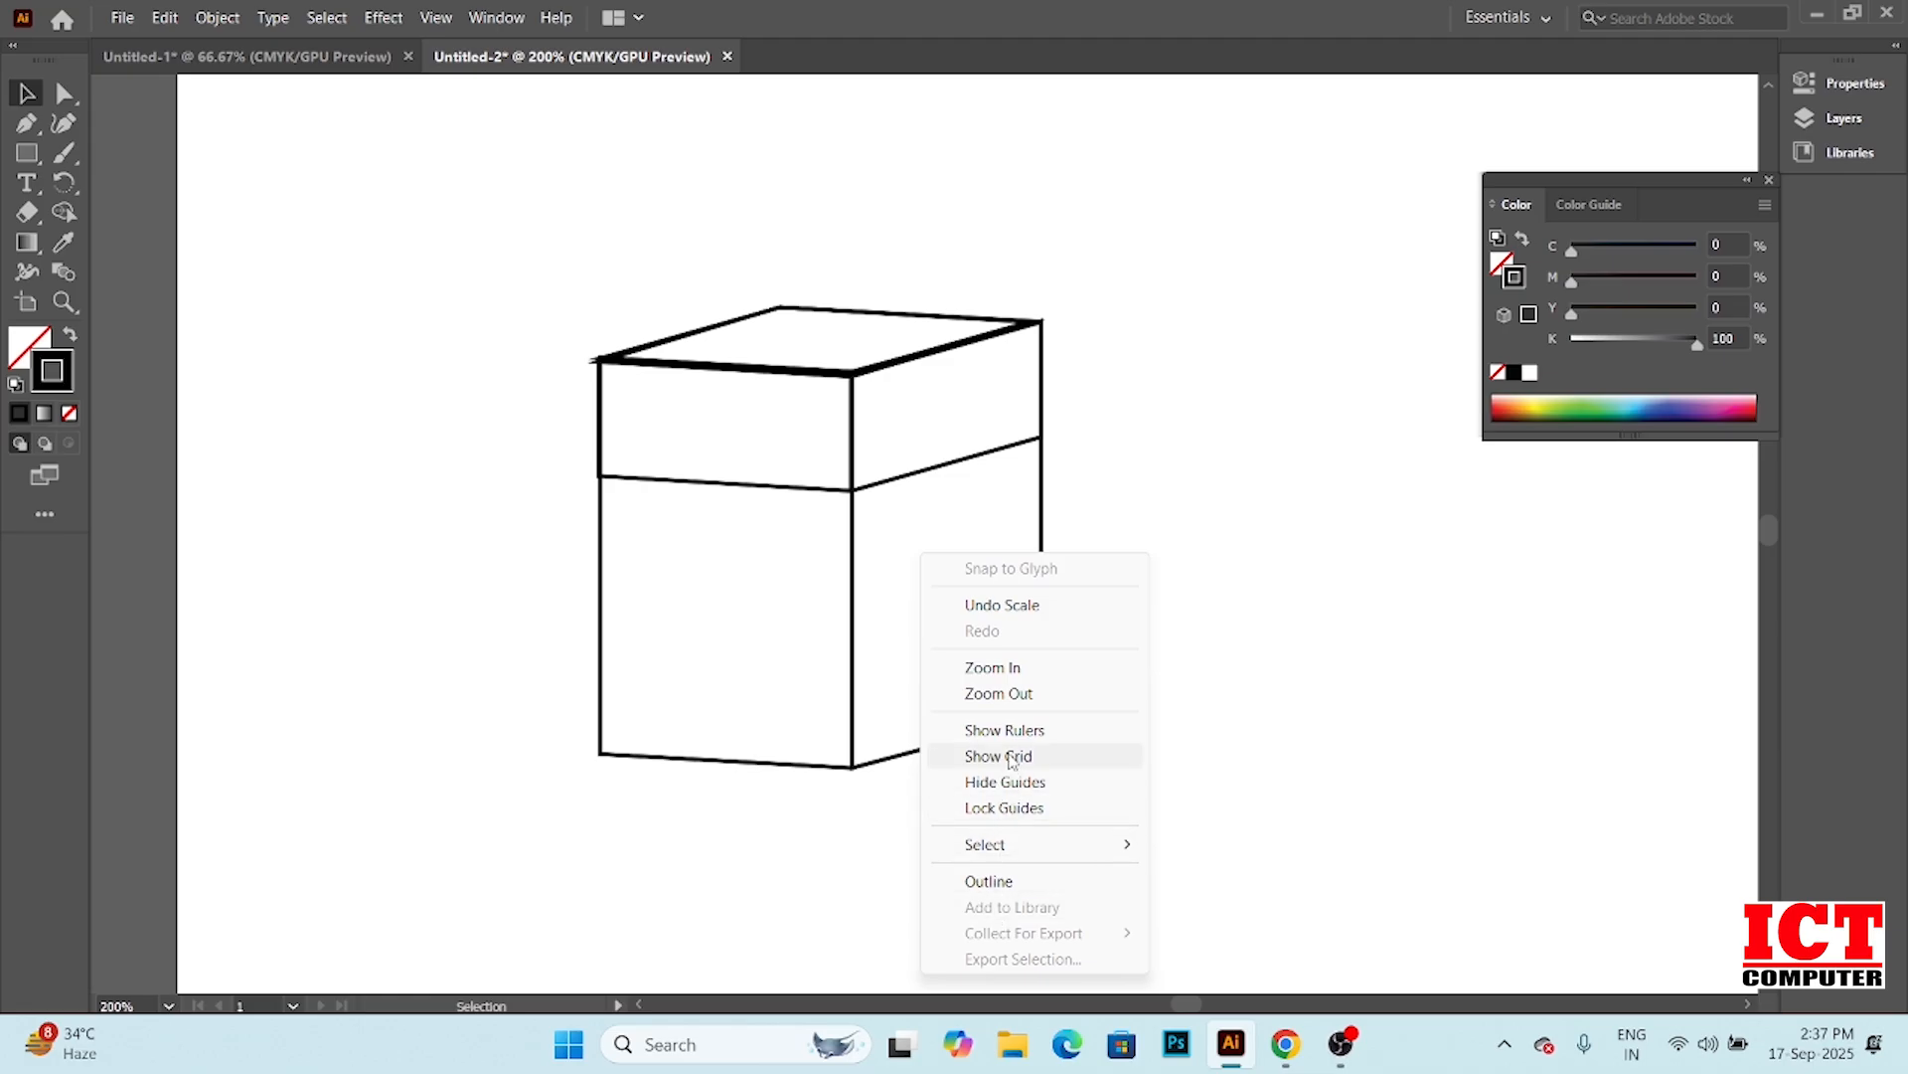
drag(473, 218, 1143, 924)
right_click(884, 556)
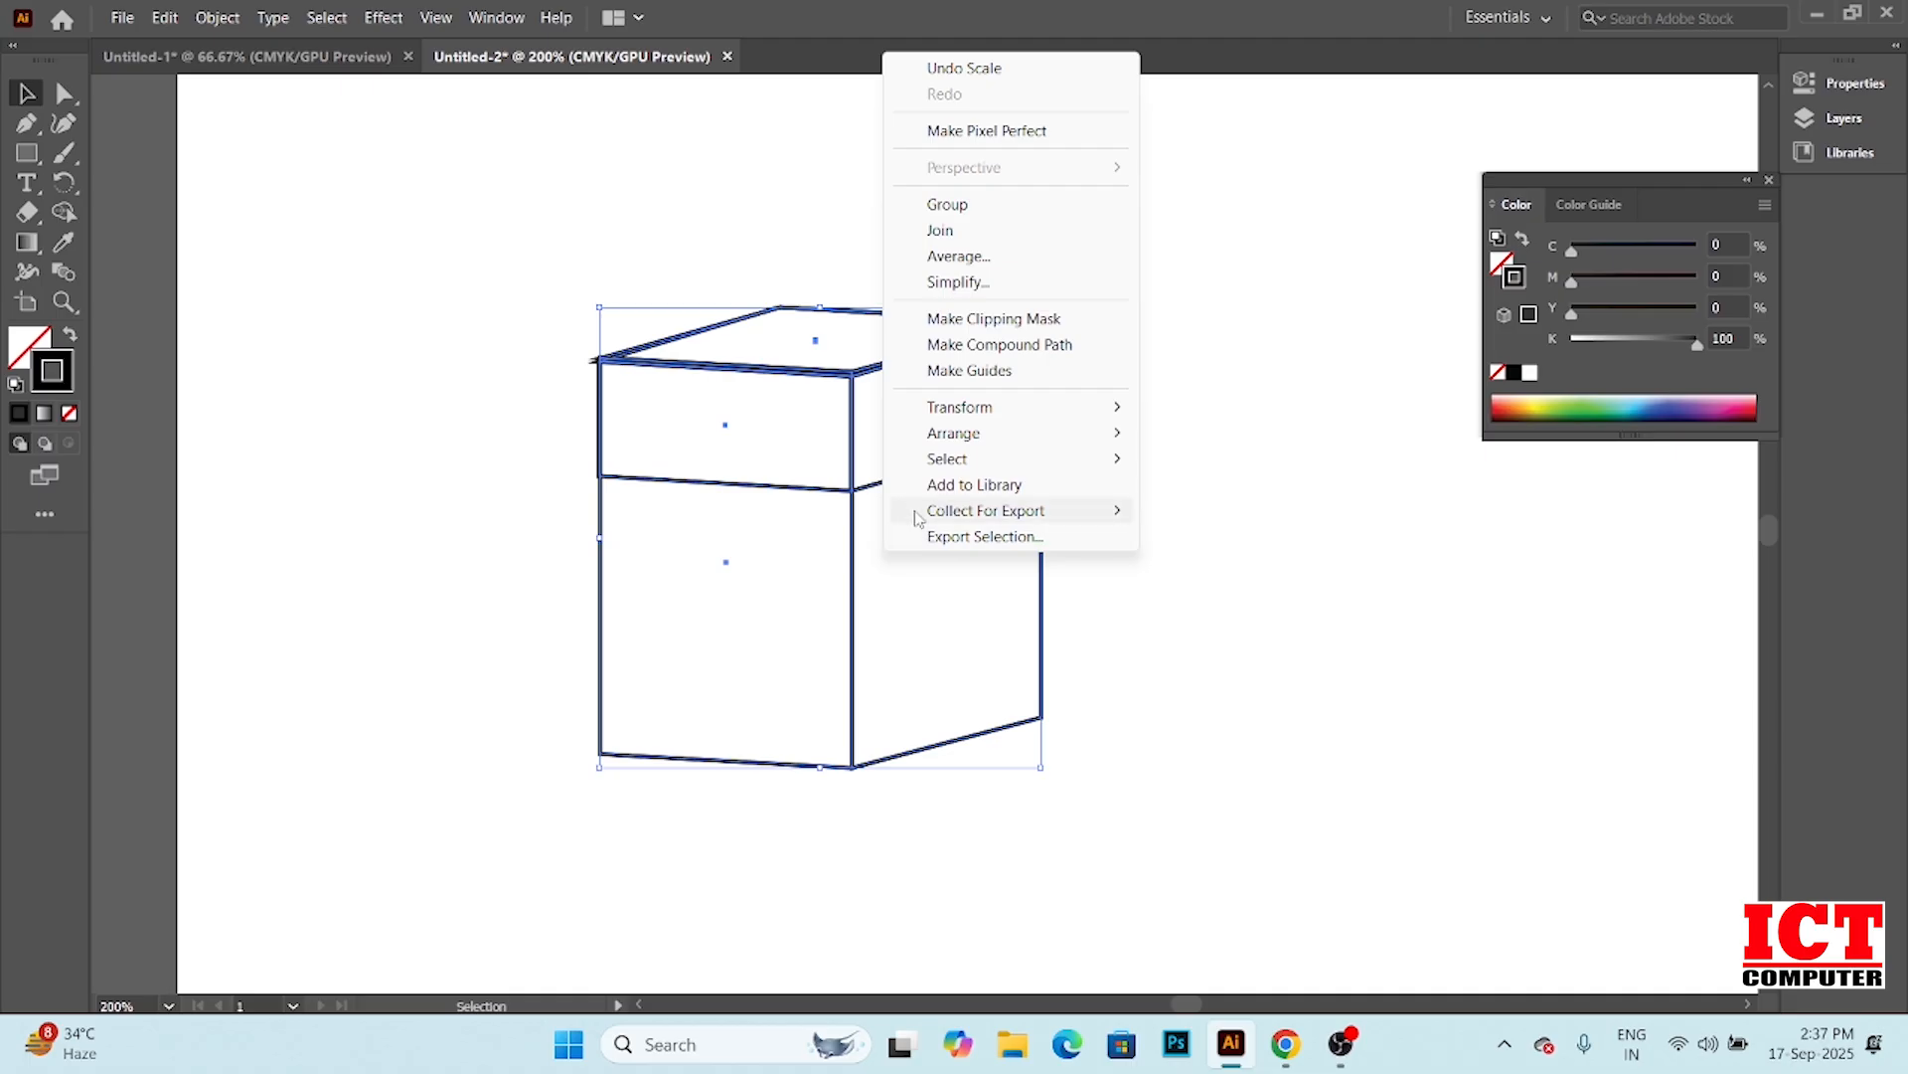
click(947, 204)
click(1152, 451)
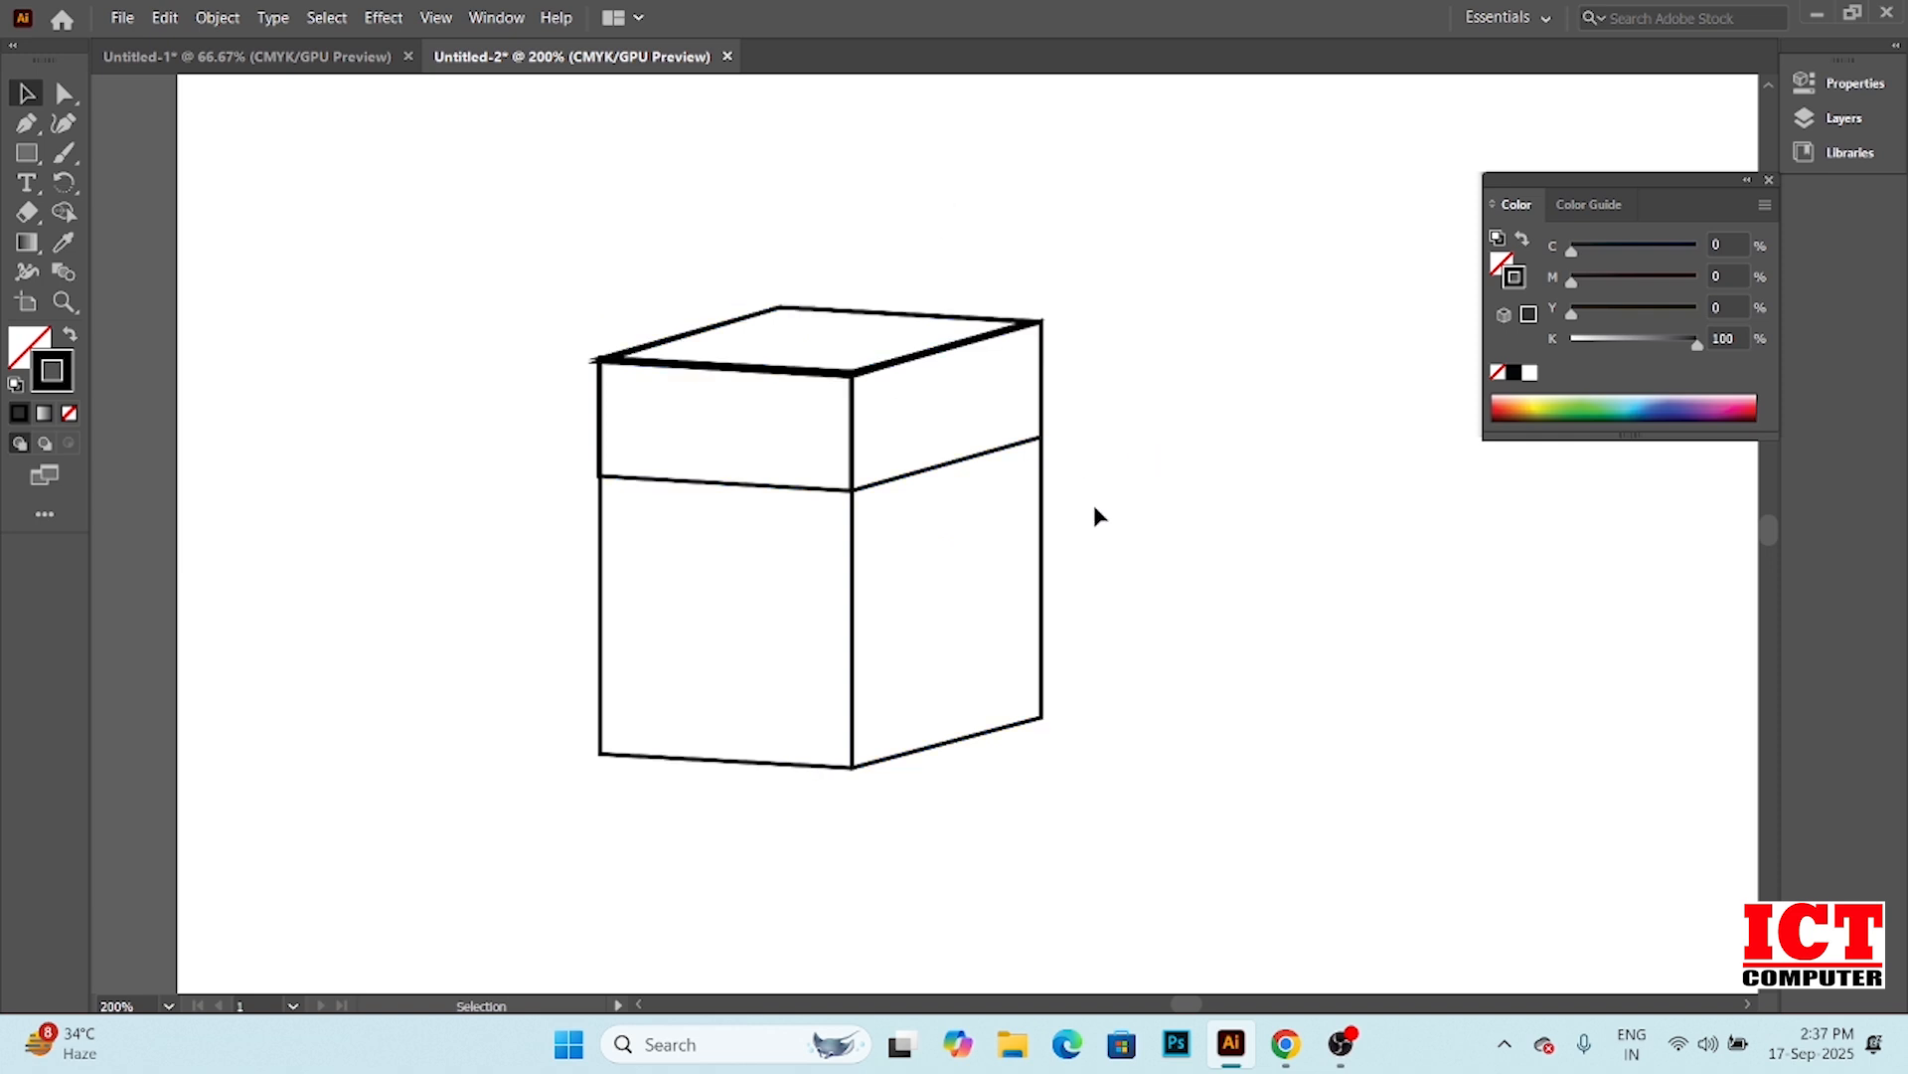
Select the lidded box and scale it down from its lower right corner
drag(429, 248, 1206, 903)
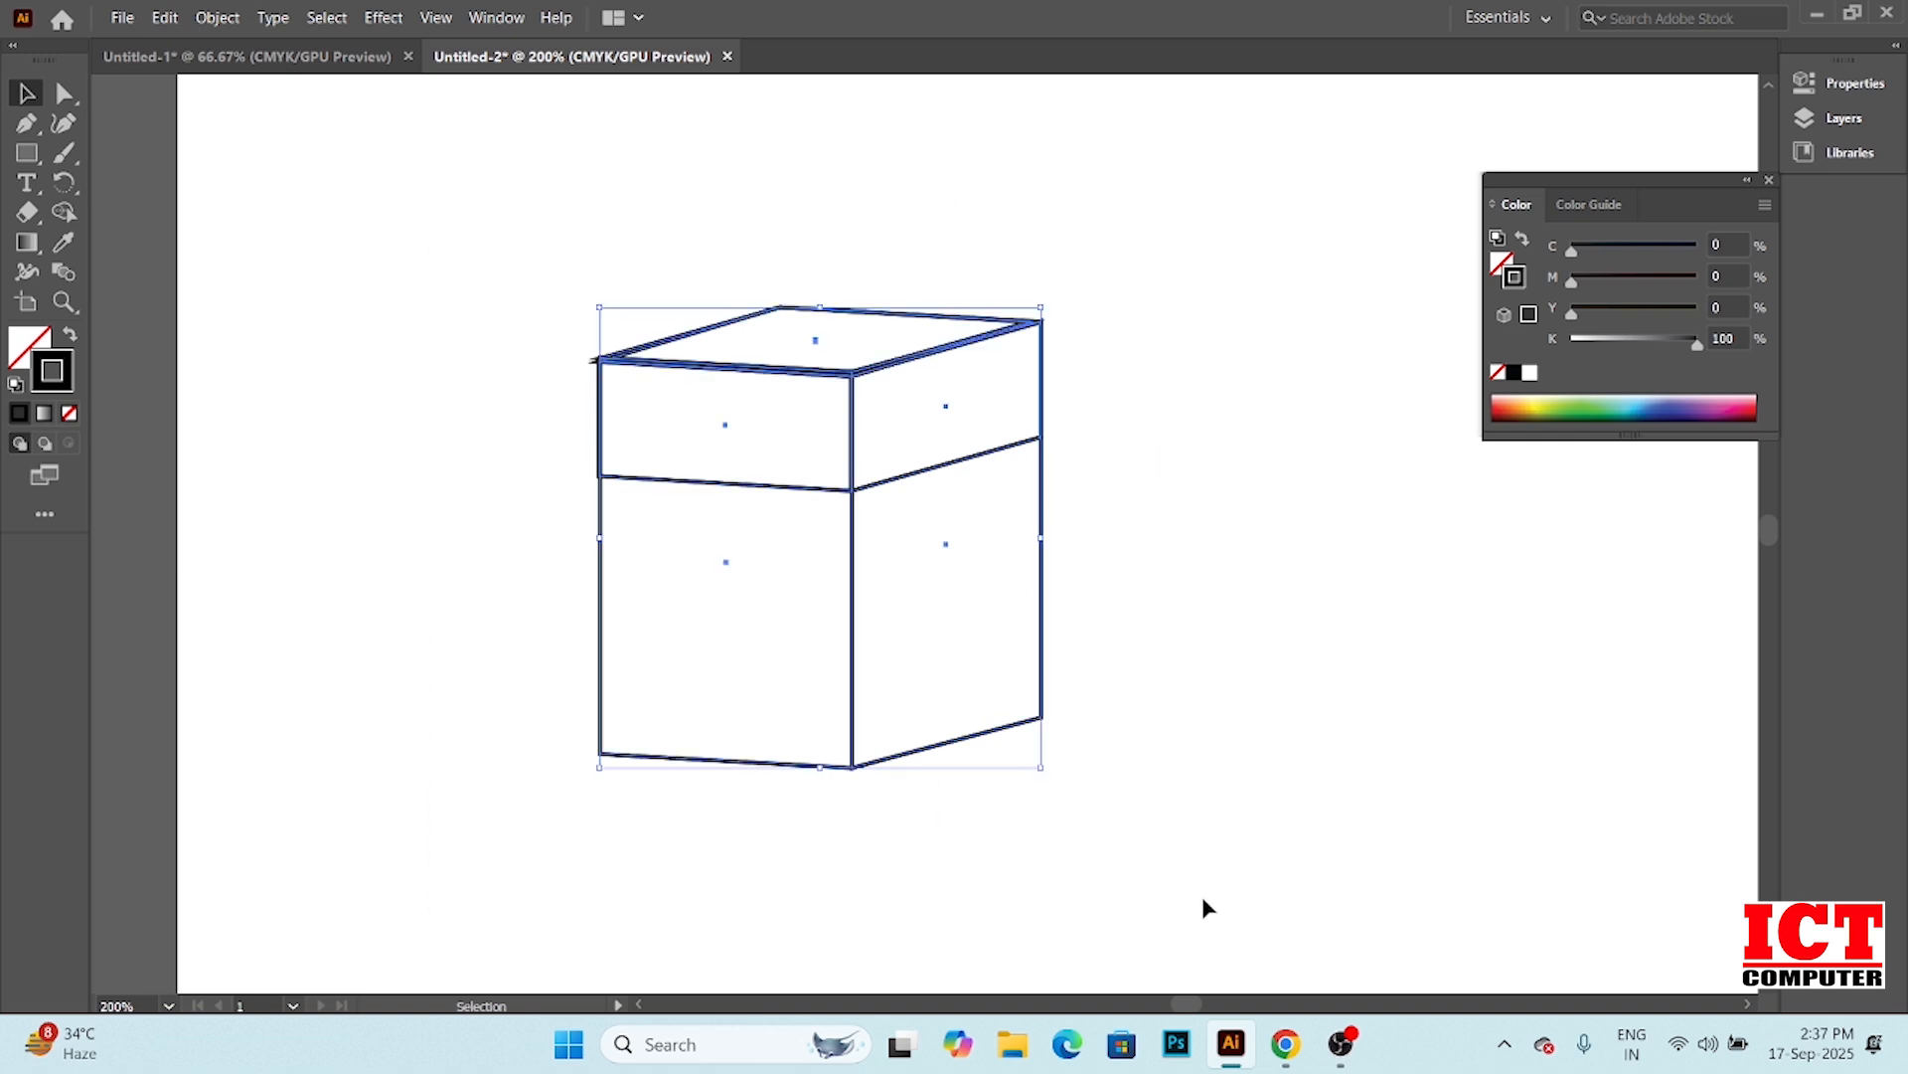
drag(1038, 770, 969, 656)
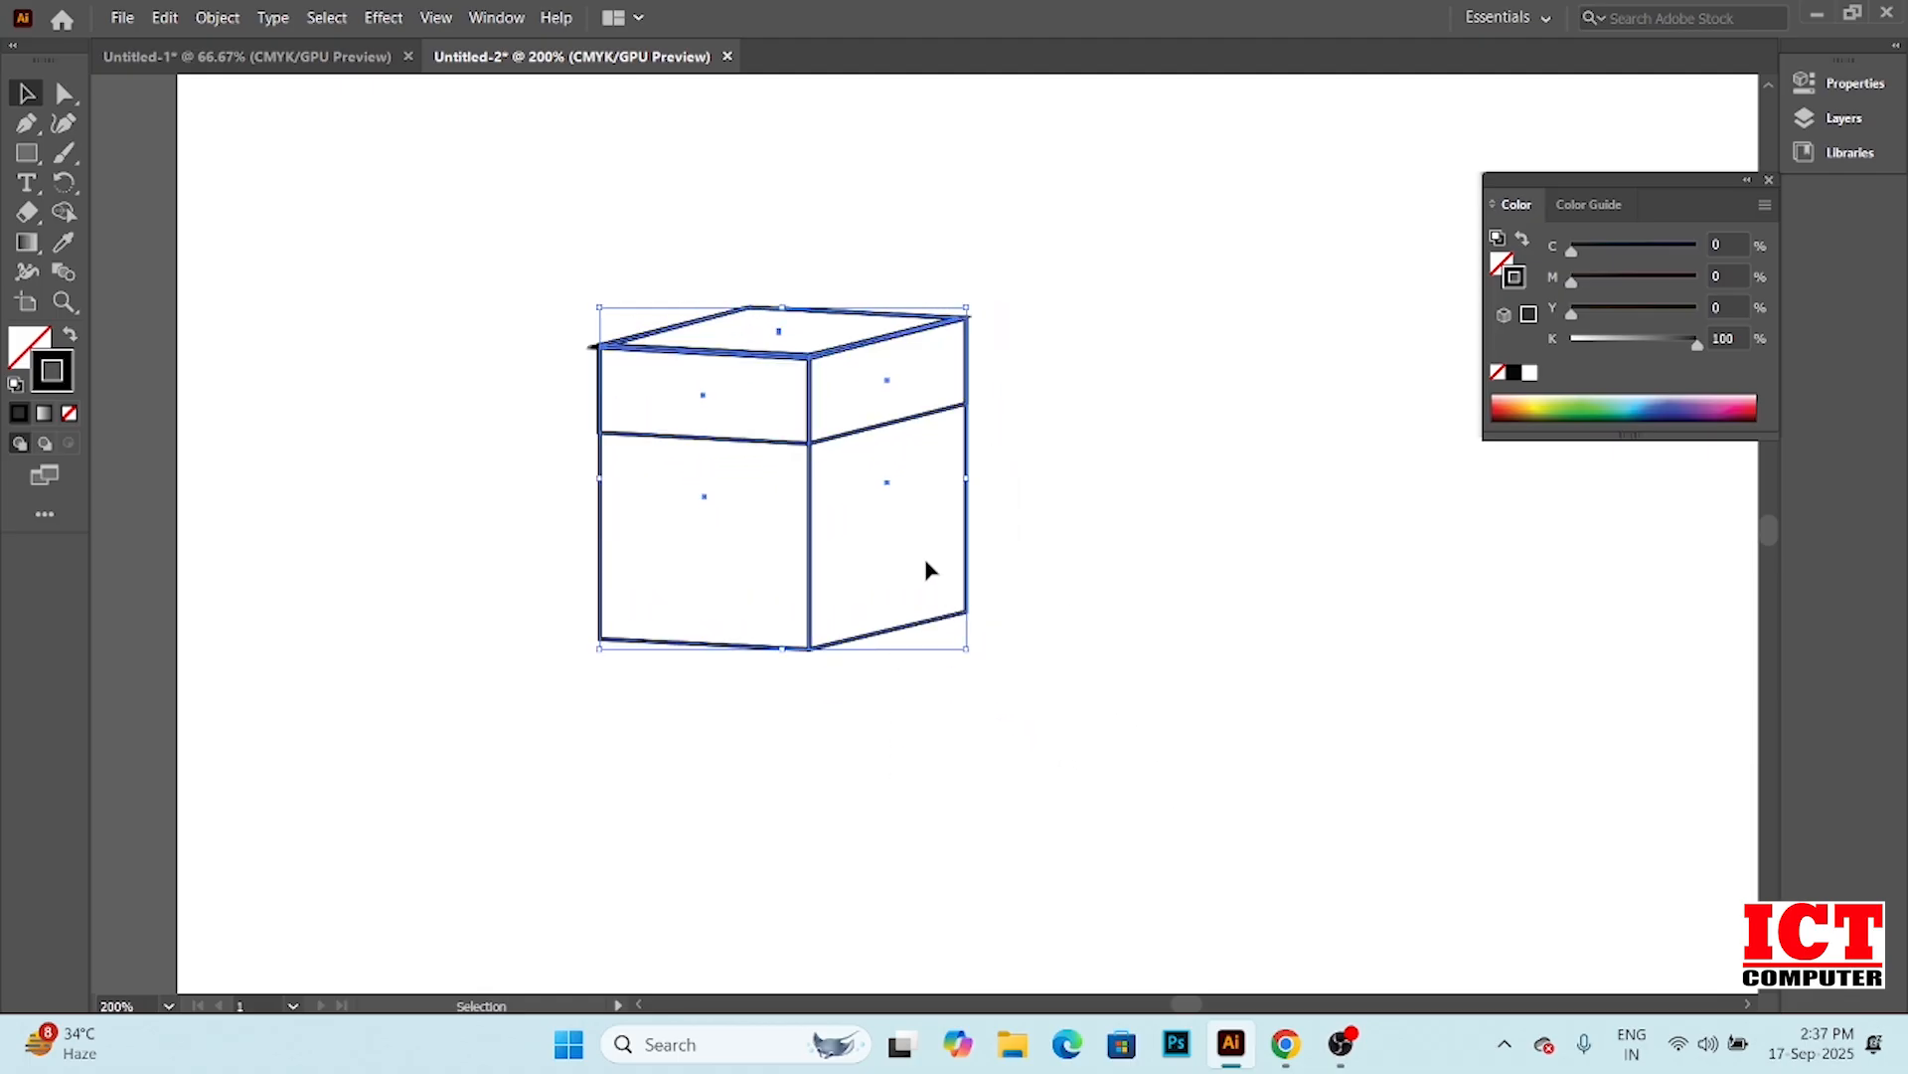
Place a copy of the lidded box to its right, scale the copy down and deselect it
drag(810, 481, 1244, 503)
drag(1401, 674, 1322, 525)
click(1145, 617)
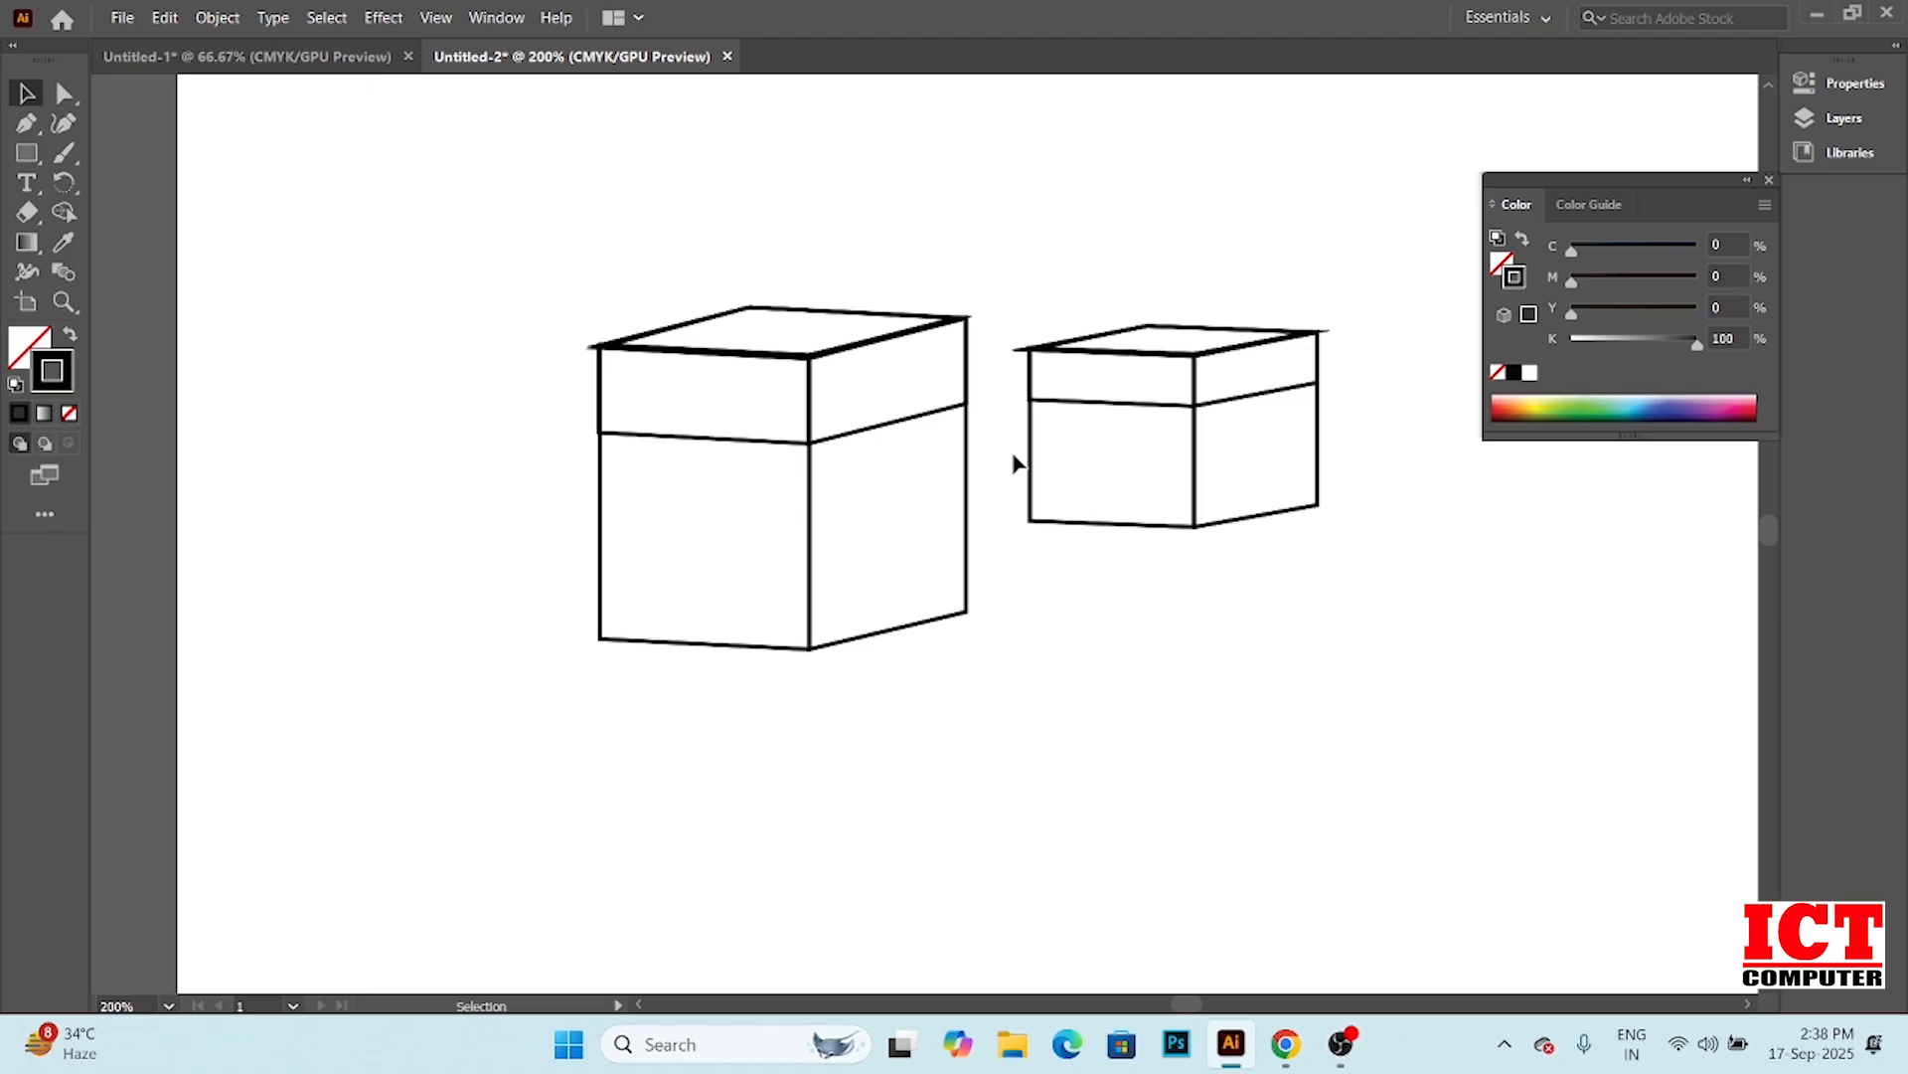
Move the large and the small lidded box off the artboard, side by side on the pasteboard to its left
scroll(1350, 281, down, 4)
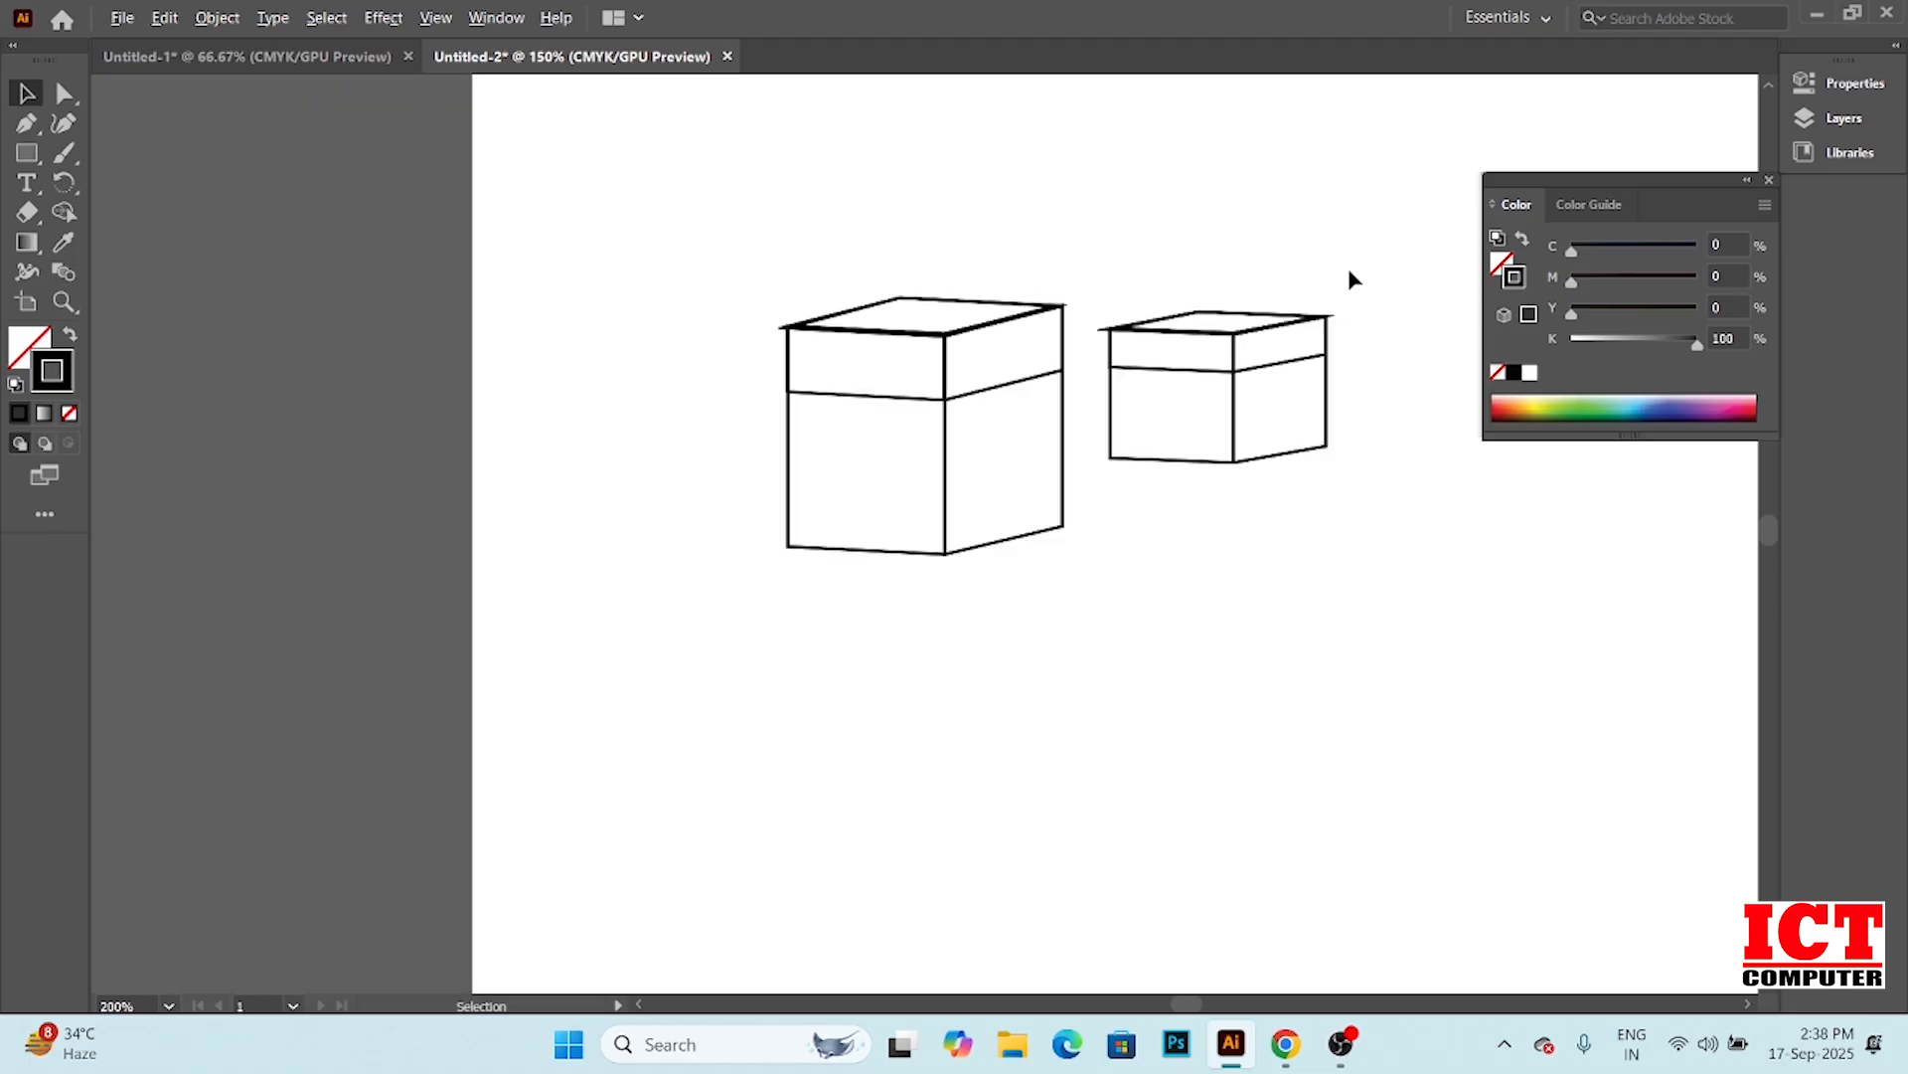
scroll(1349, 282, up, 2)
drag(924, 227, 1445, 560)
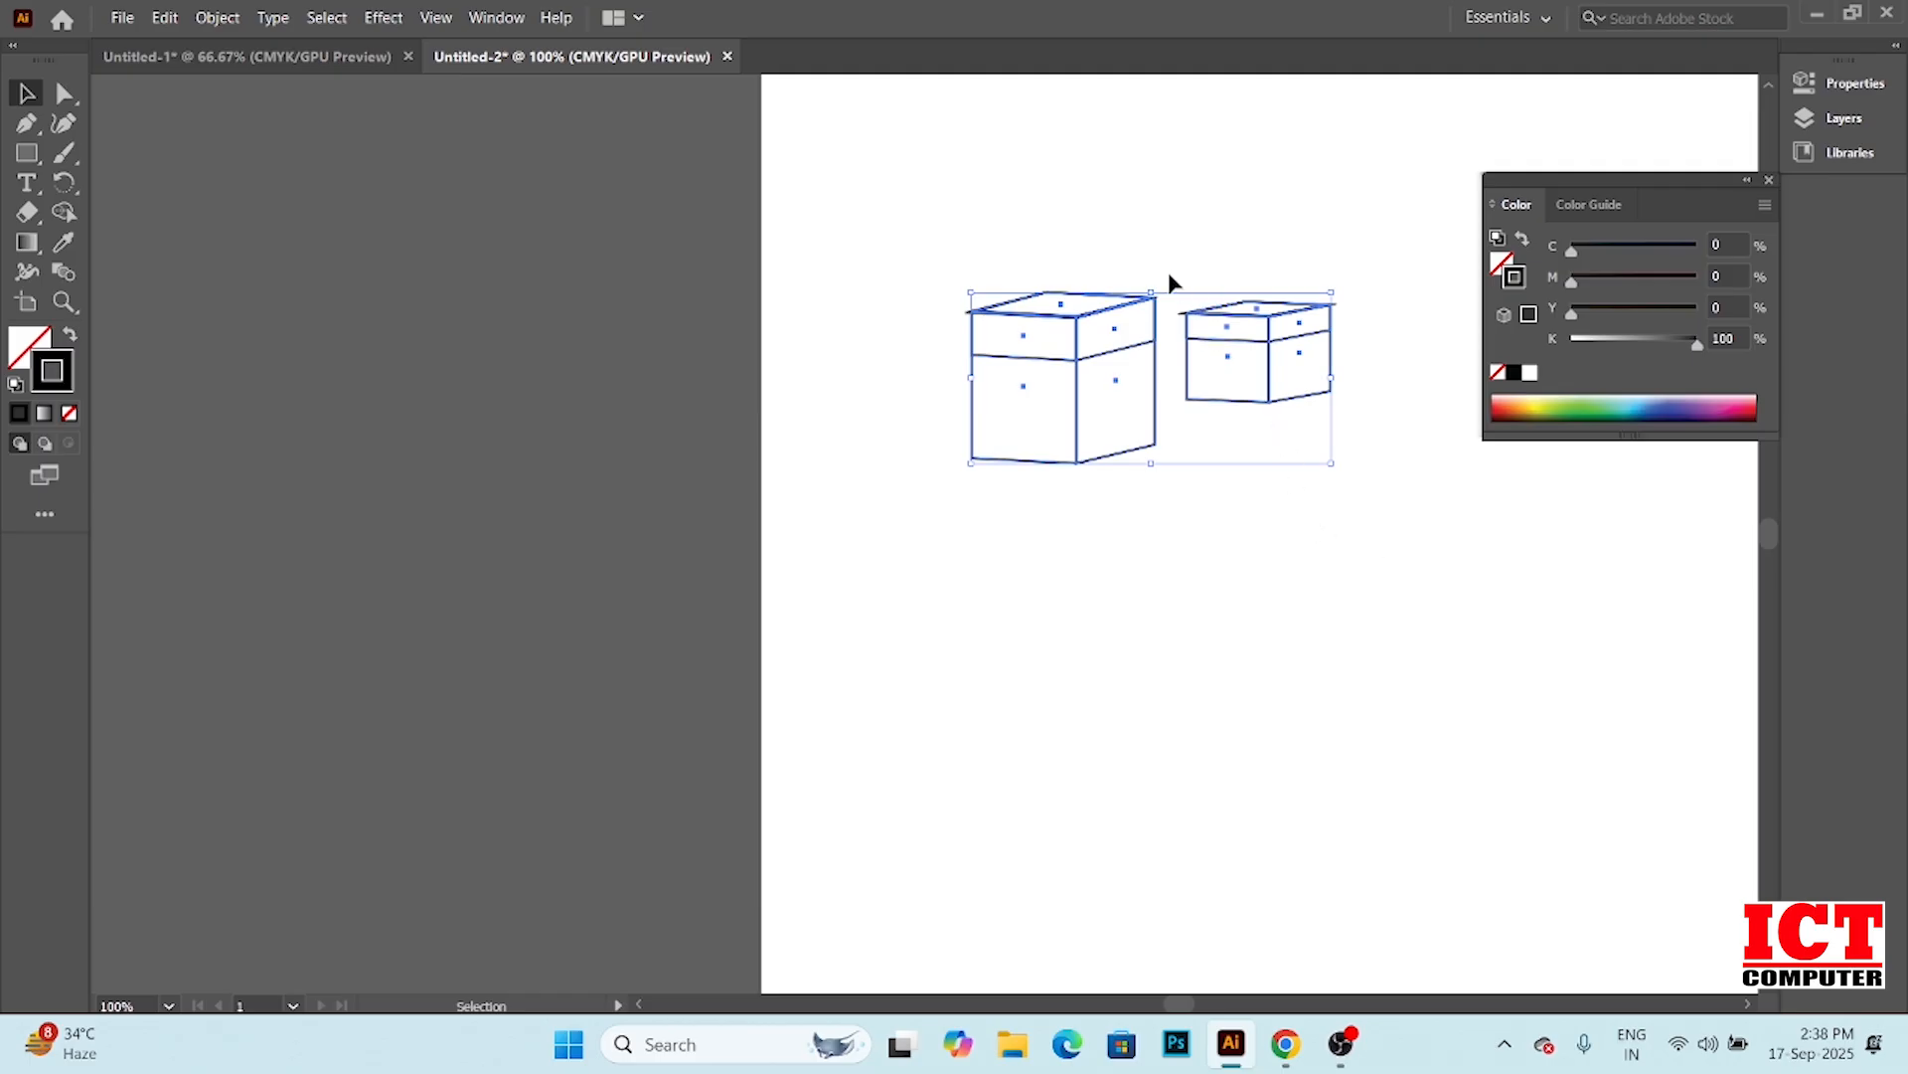
drag(1190, 300, 474, 170)
drag(1464, 237, 1433, 555)
drag(1184, 288, 698, 165)
drag(1118, 303, 448, 125)
drag(1054, 266, 1353, 404)
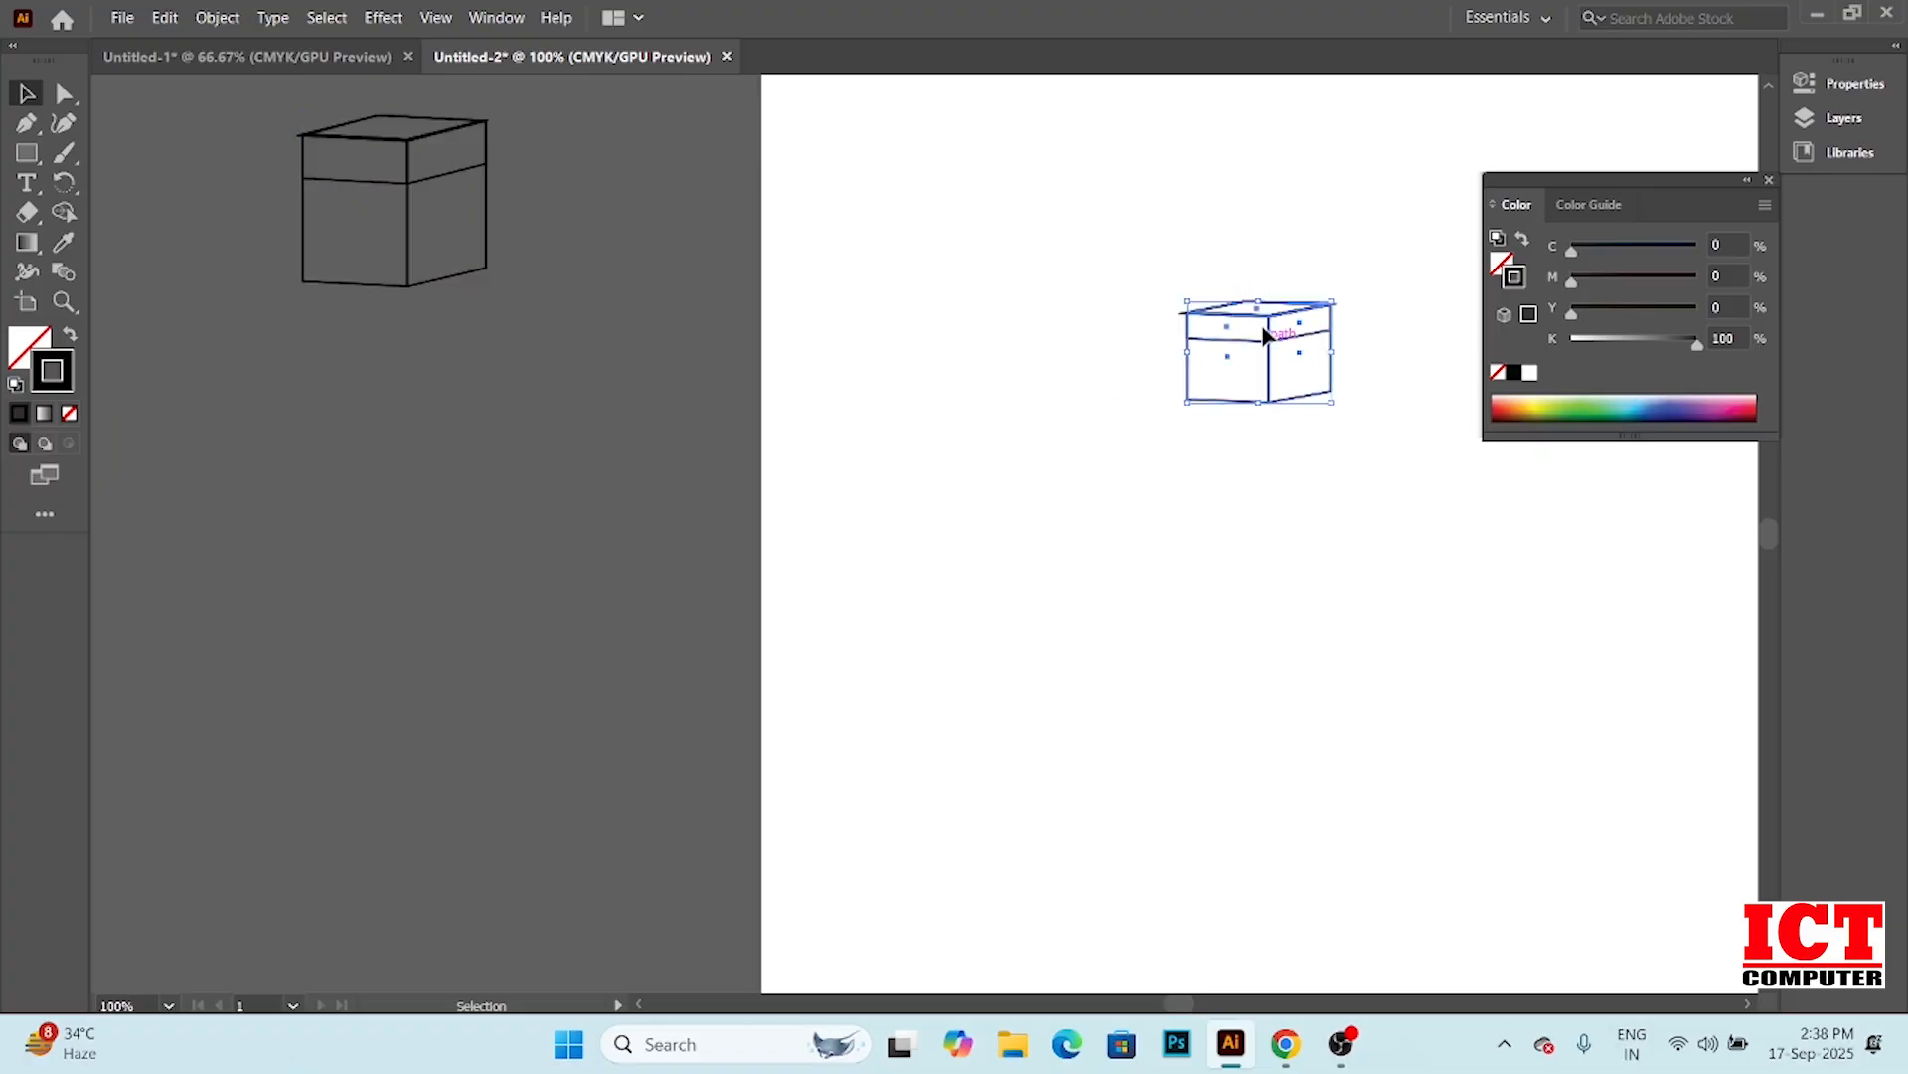
drag(1224, 328, 591, 144)
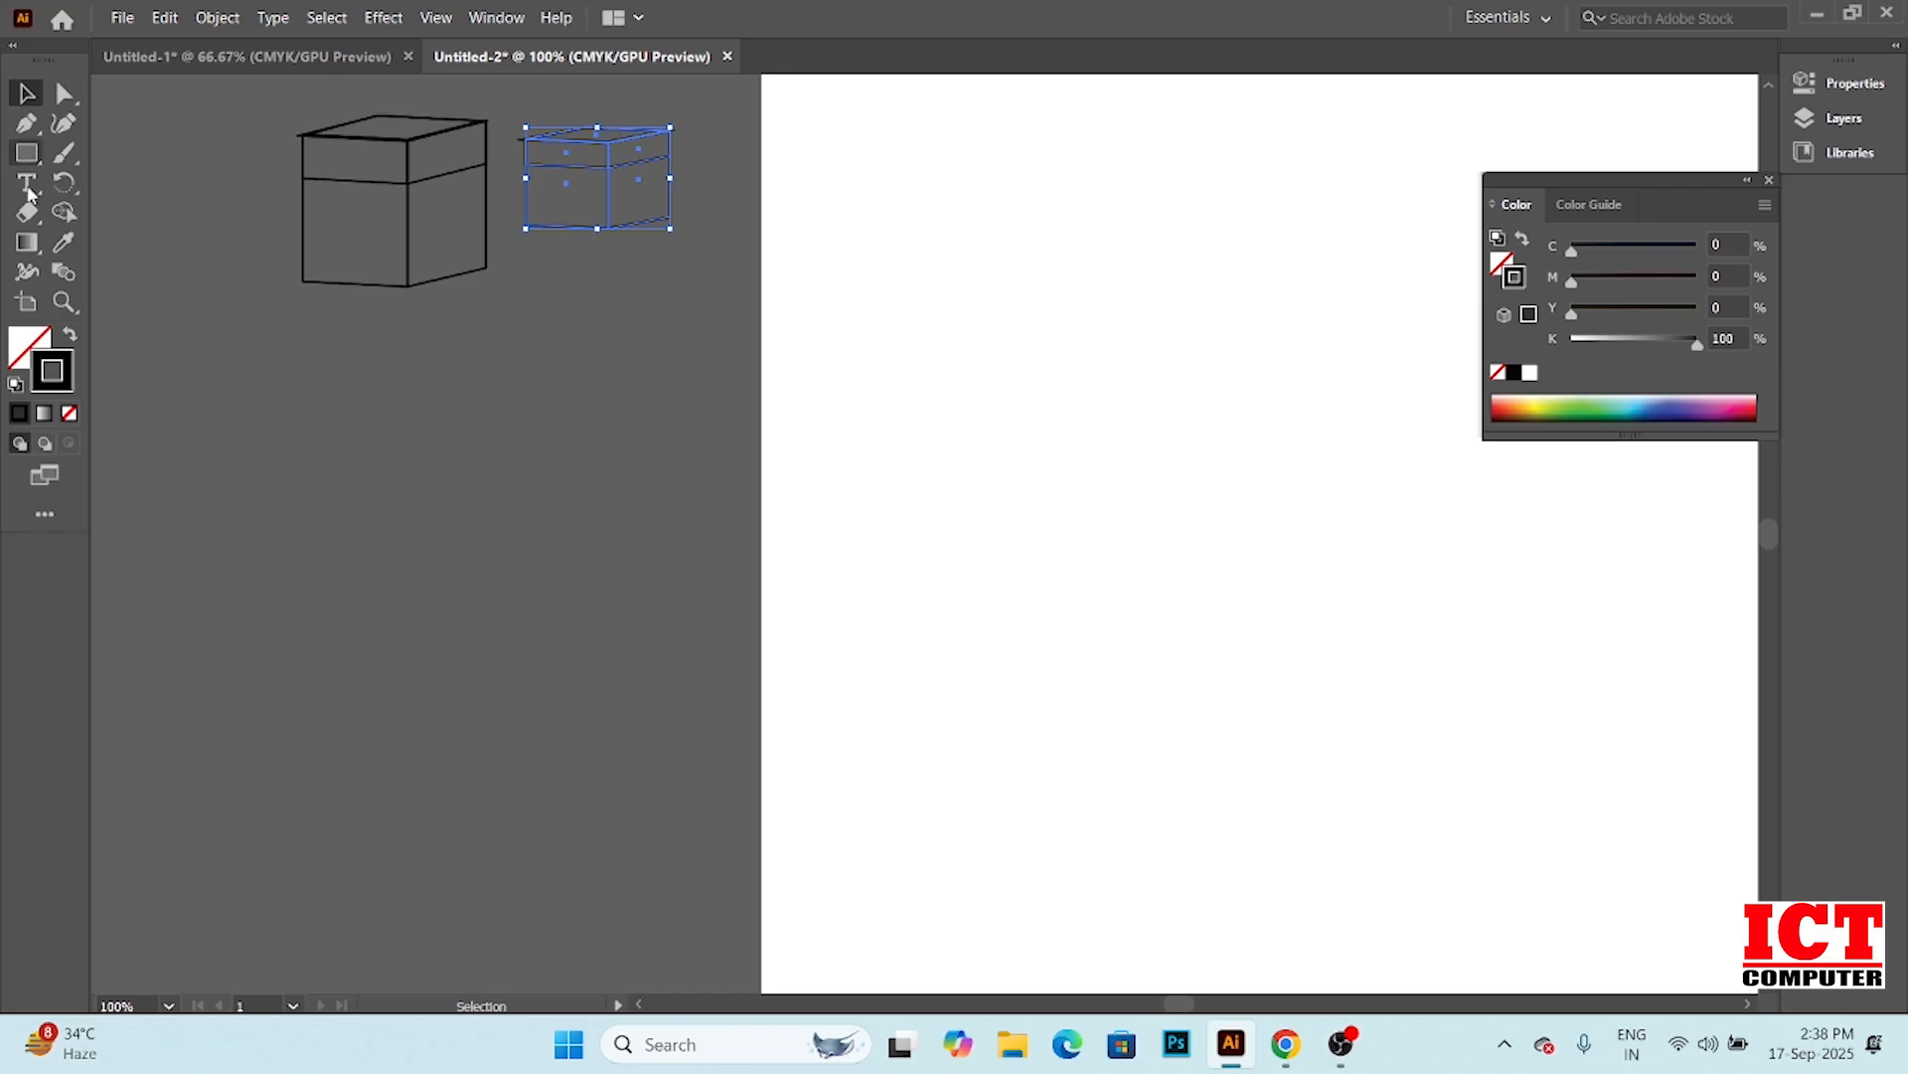
Draw a large circle on the empty artboard with the Ellipse tool and close the floating Color panel
click(28, 153)
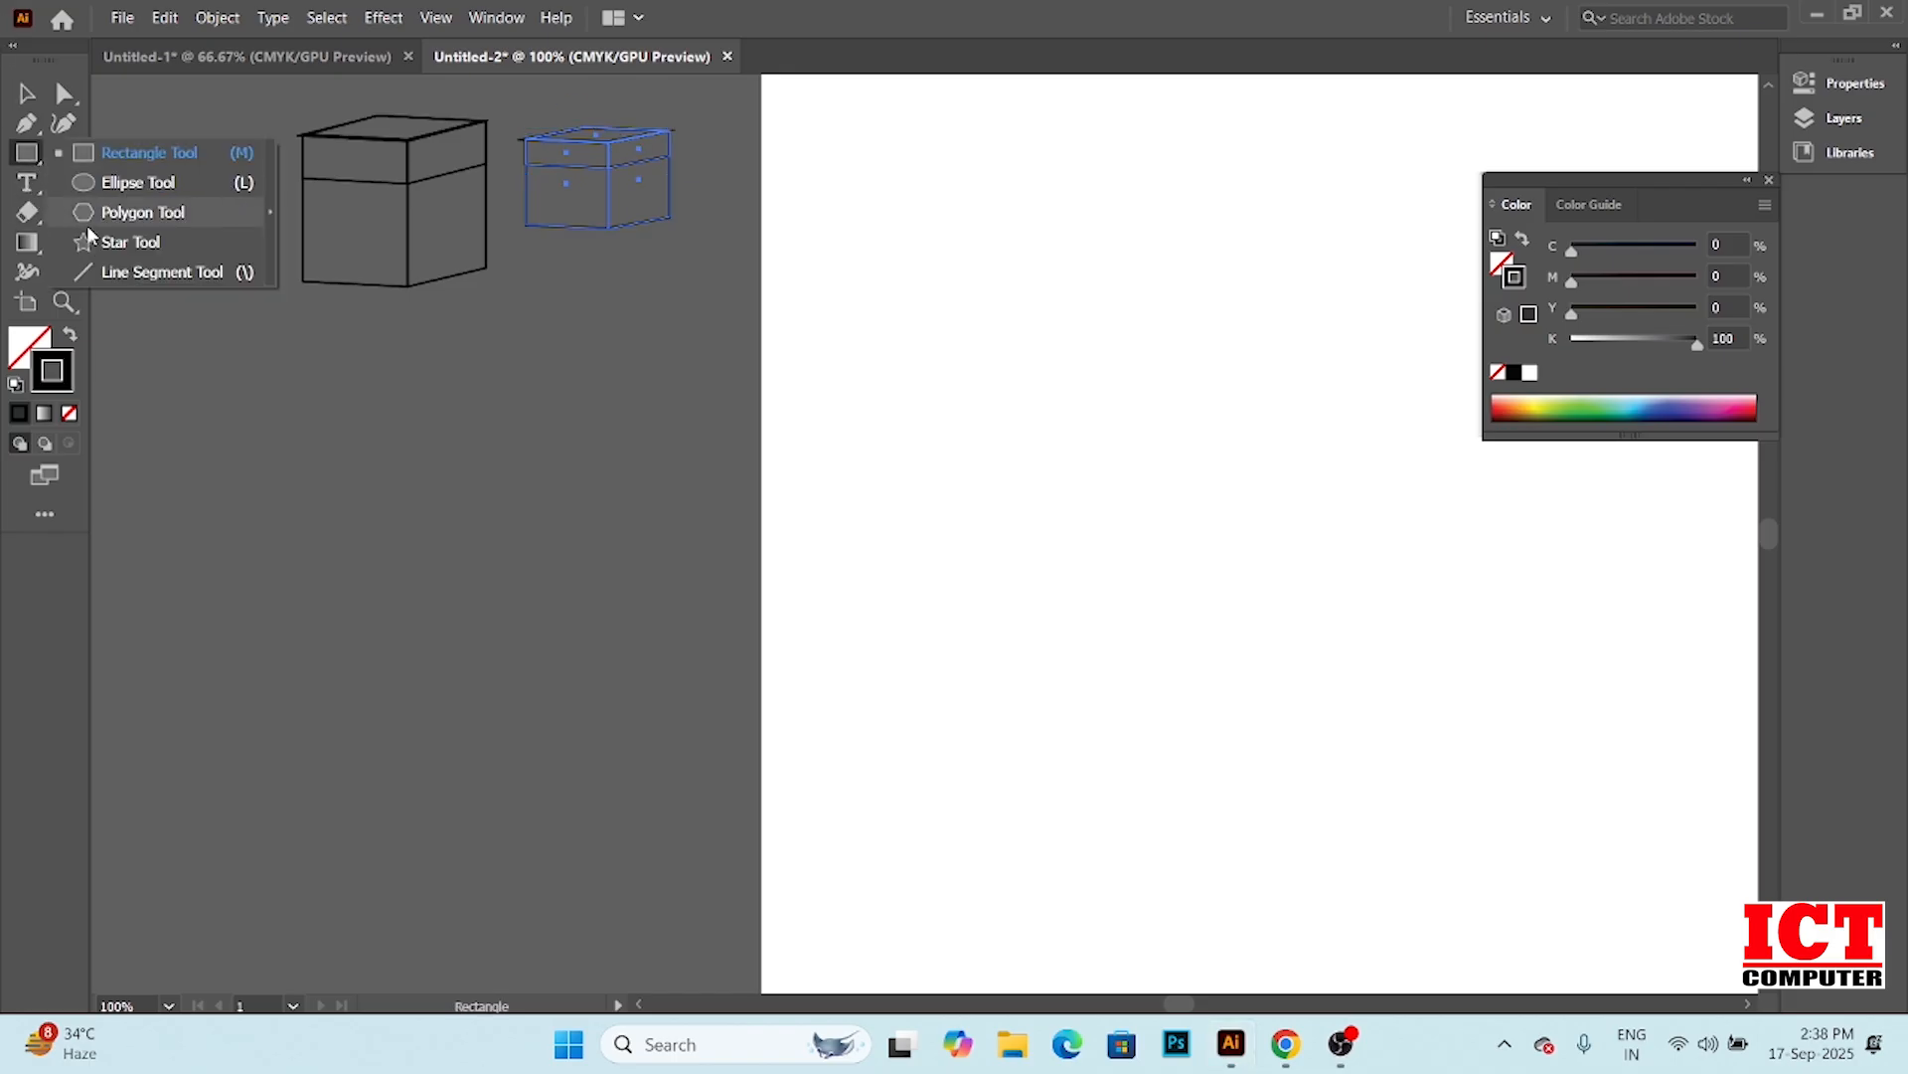
click(123, 184)
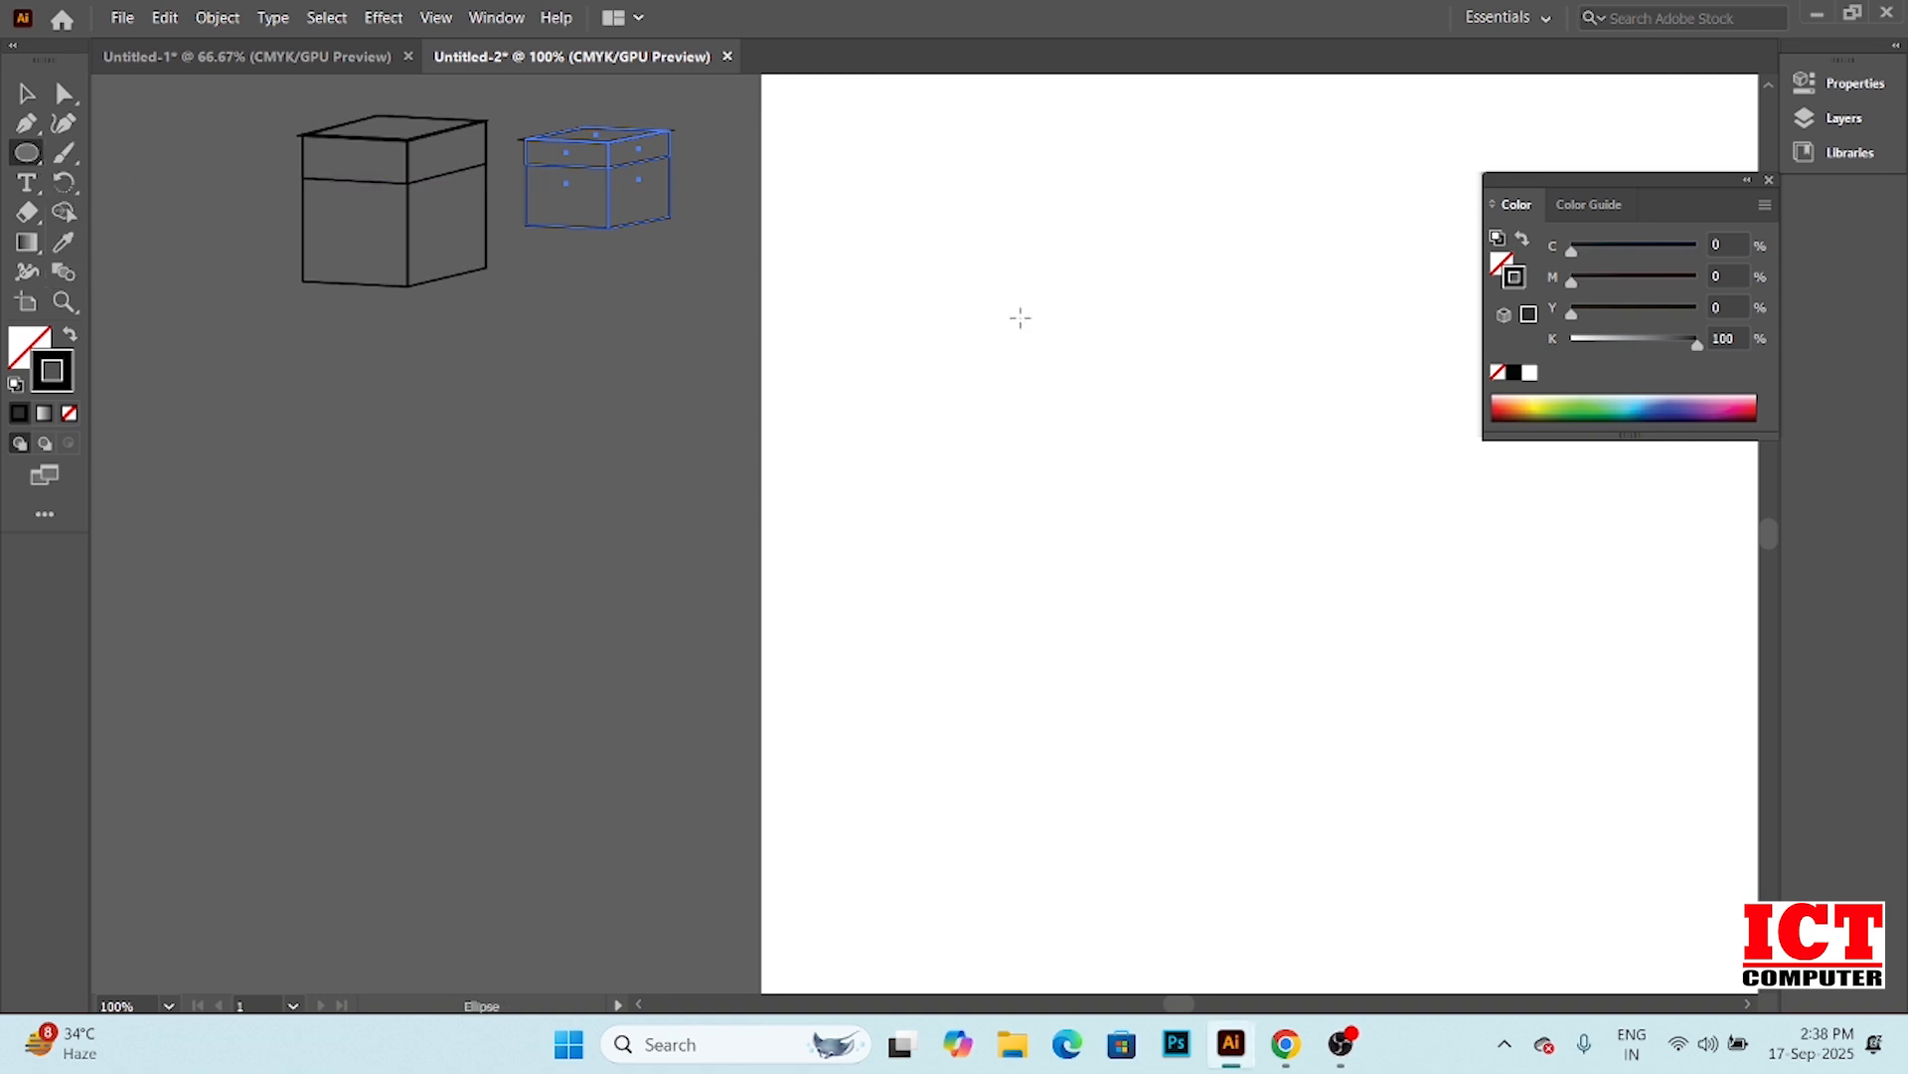
mouse_move(896, 251)
mouse_down()
mouse_move(1099, 486)
mouse_move(1242, 602)
mouse_up()
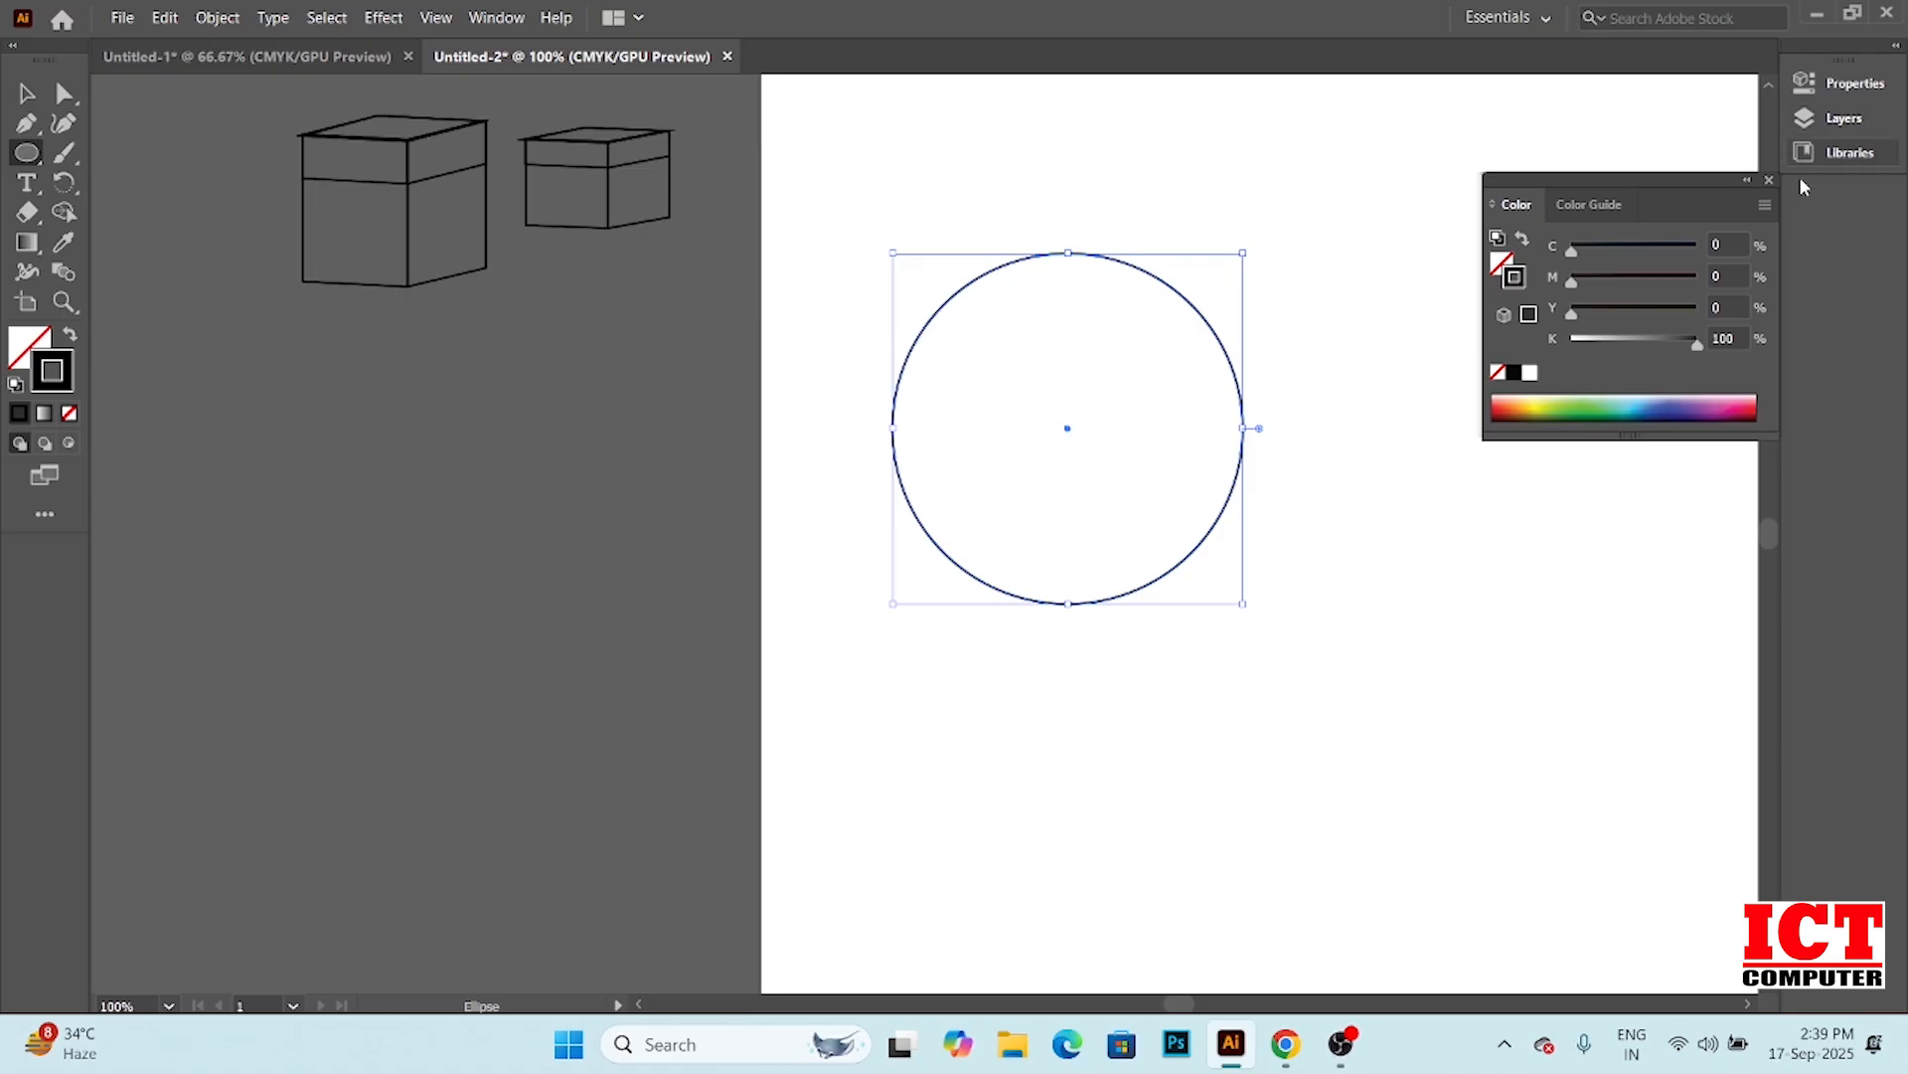
click(1771, 184)
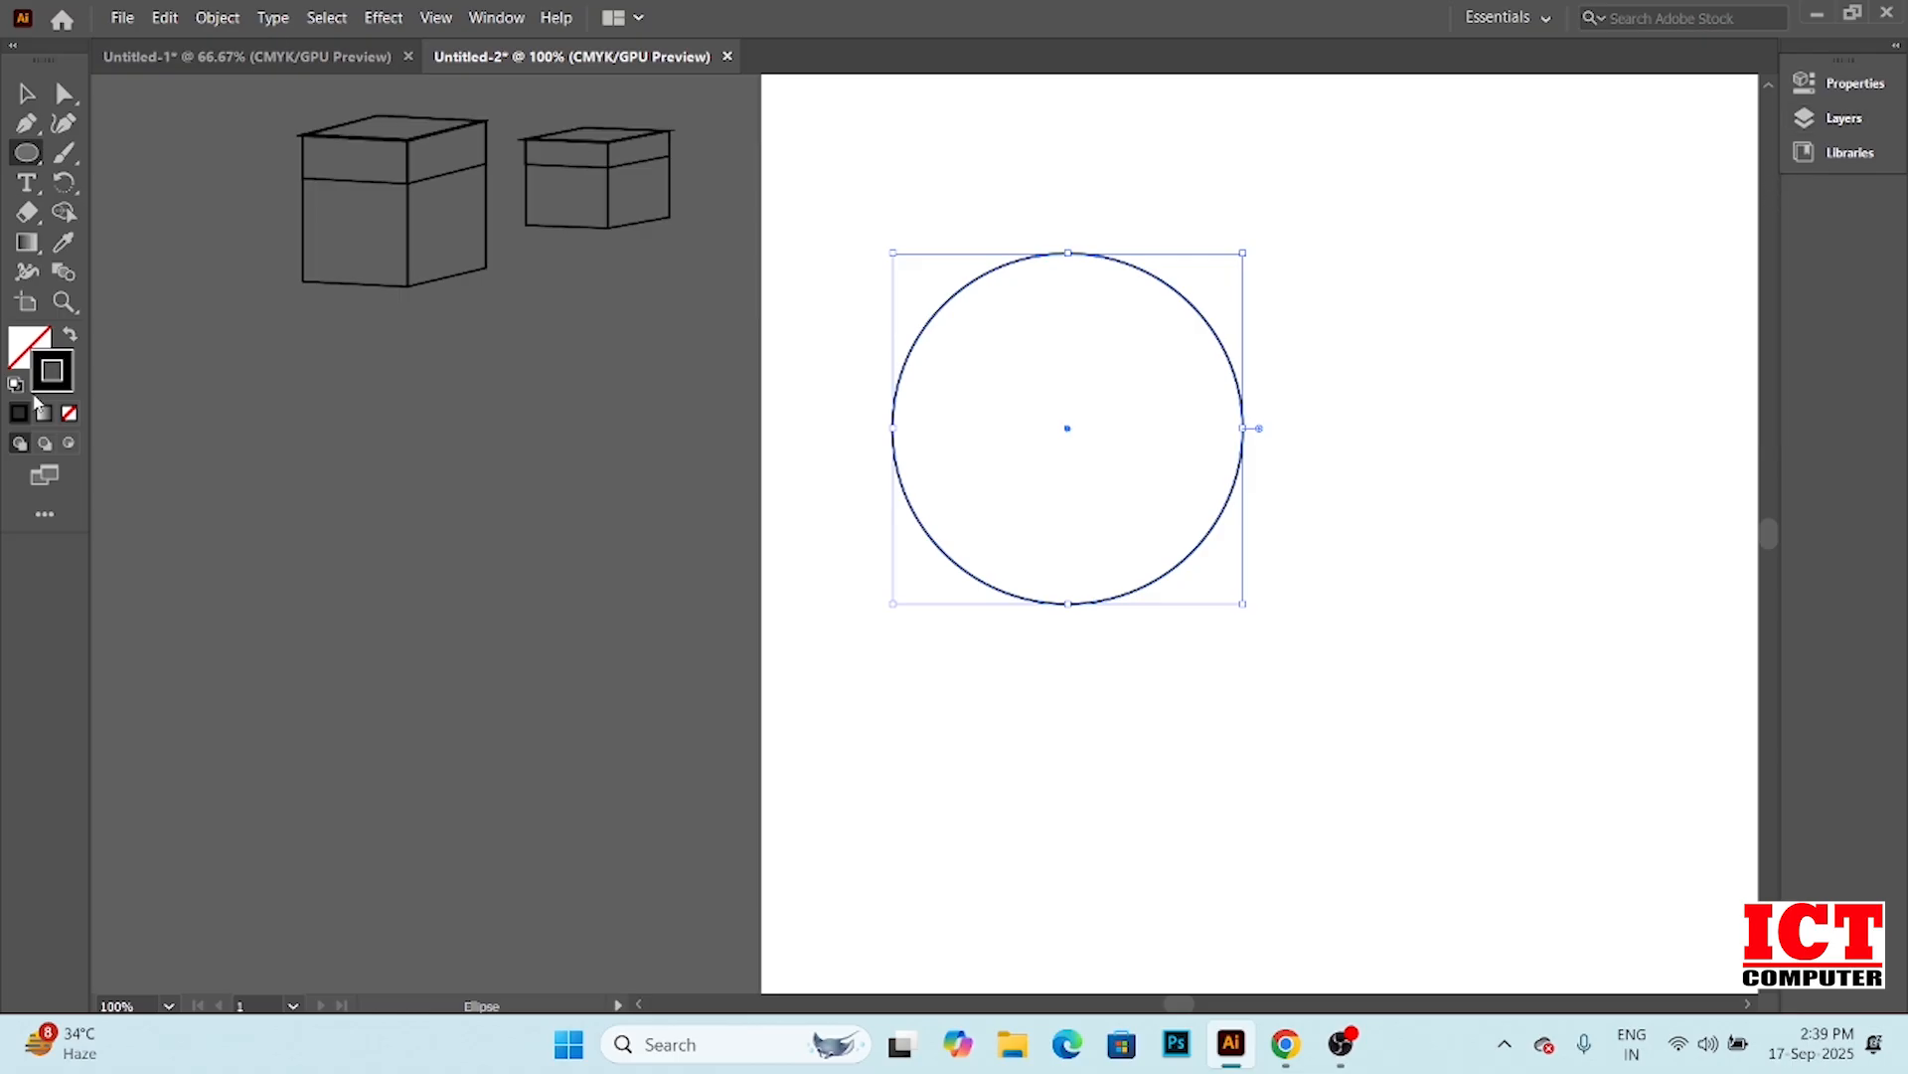
Draw a square to the right of the circle, tilted to stand on one corner, and deselect the shapes
click(26, 152)
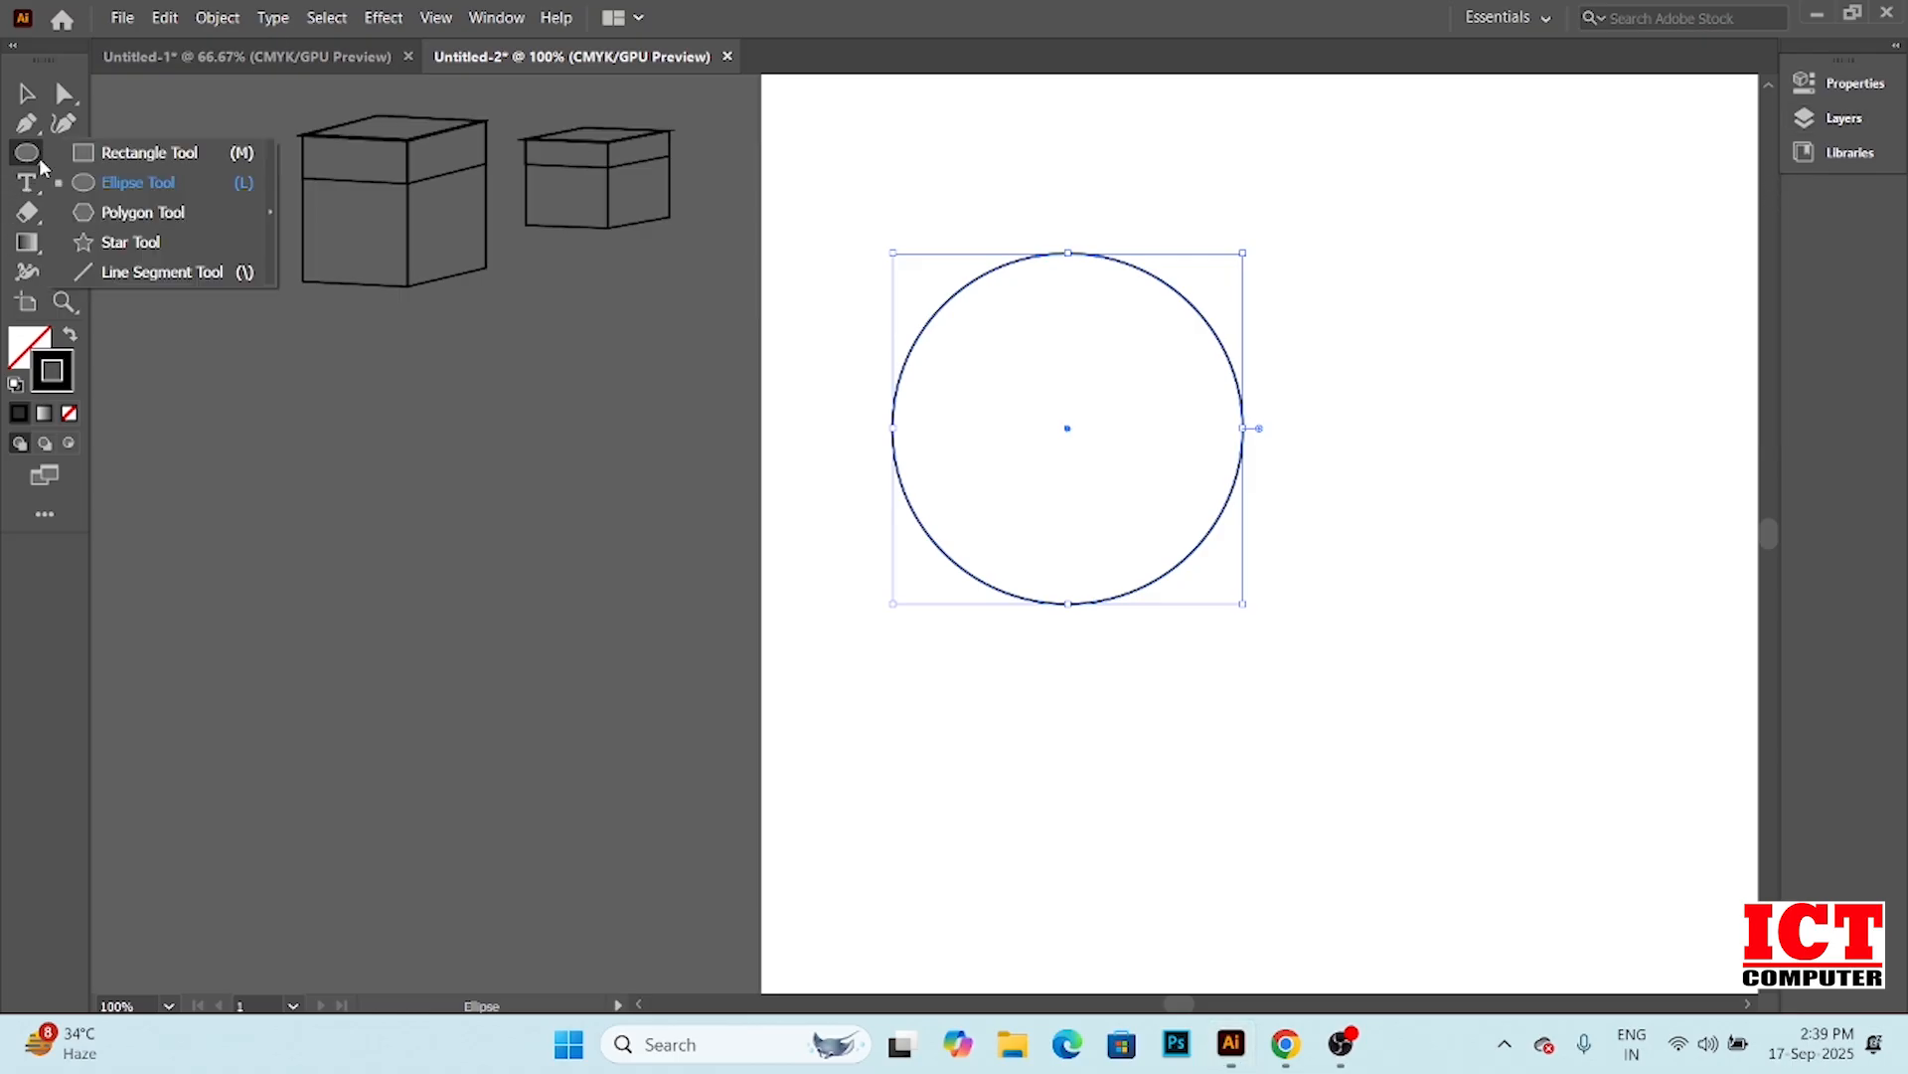
click(159, 154)
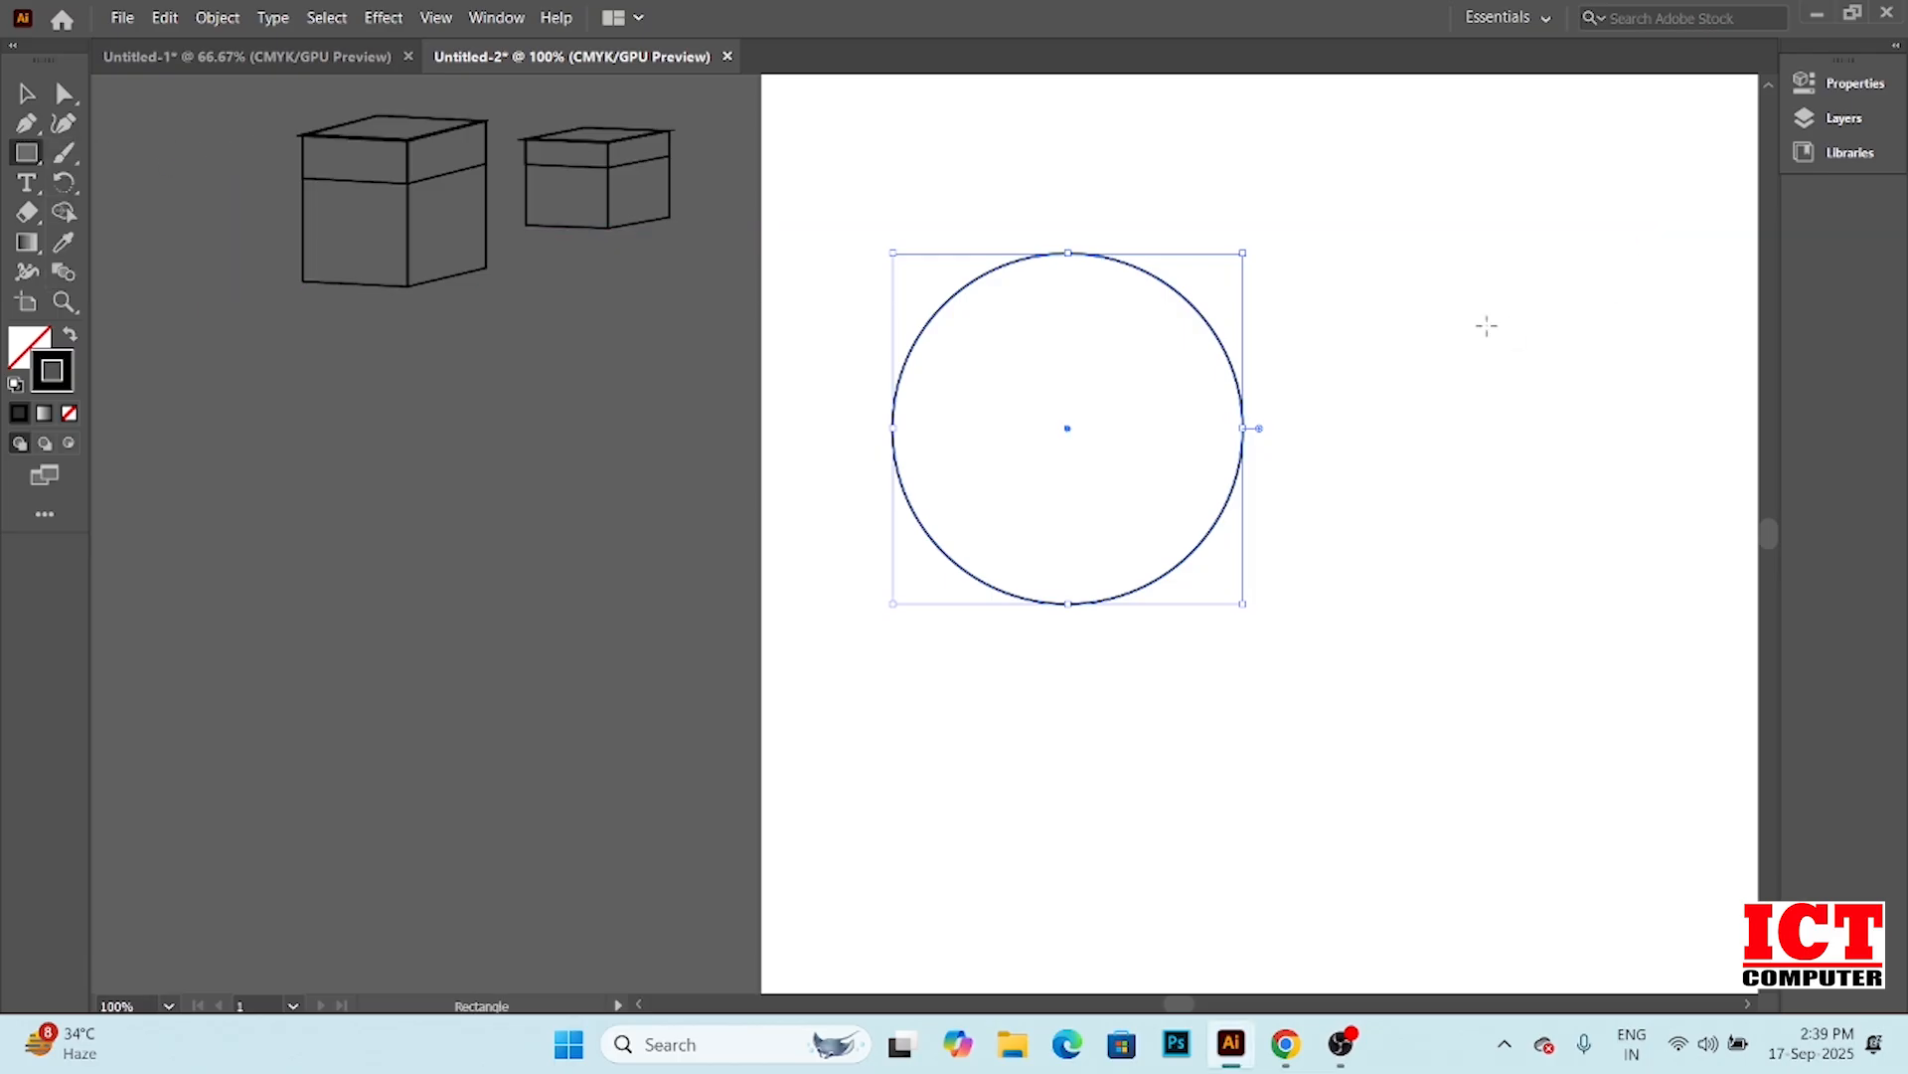
drag(1428, 275, 1752, 413)
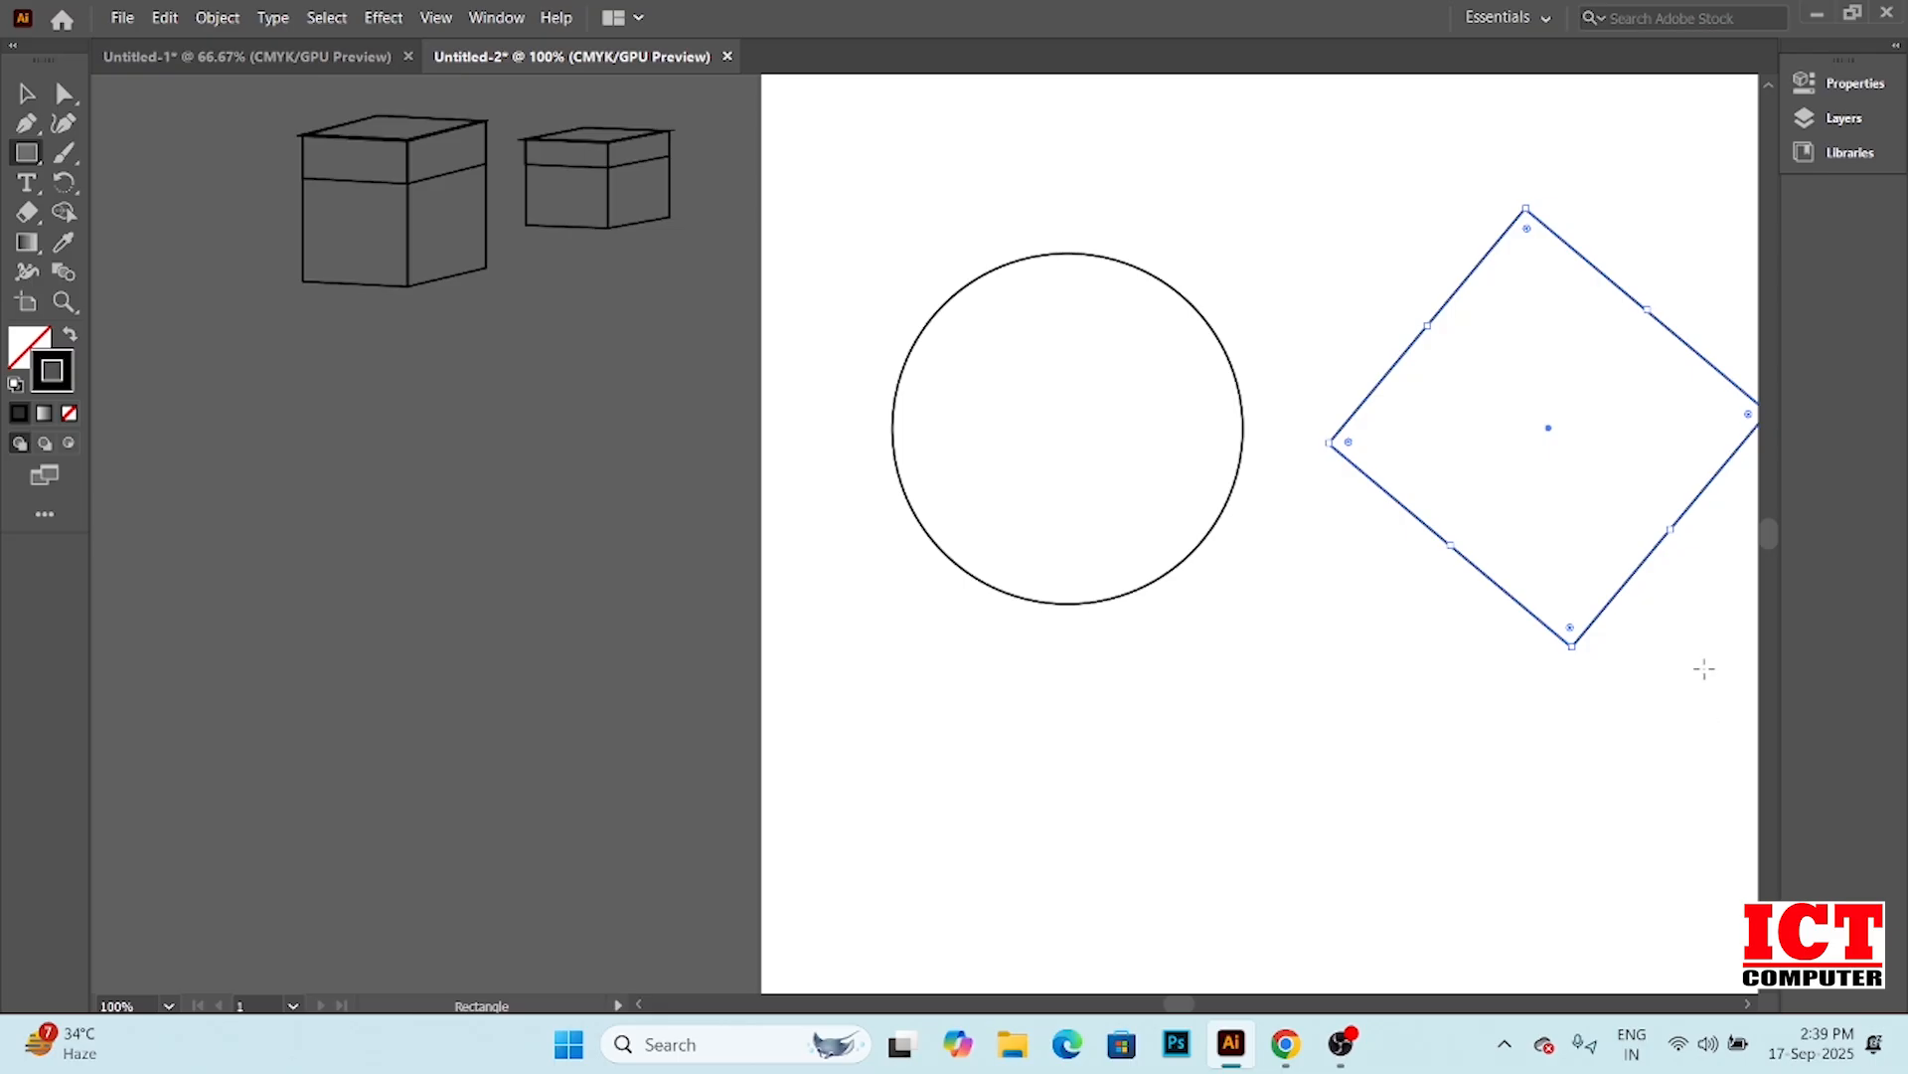
click(28, 99)
drag(833, 179, 1202, 785)
click(642, 725)
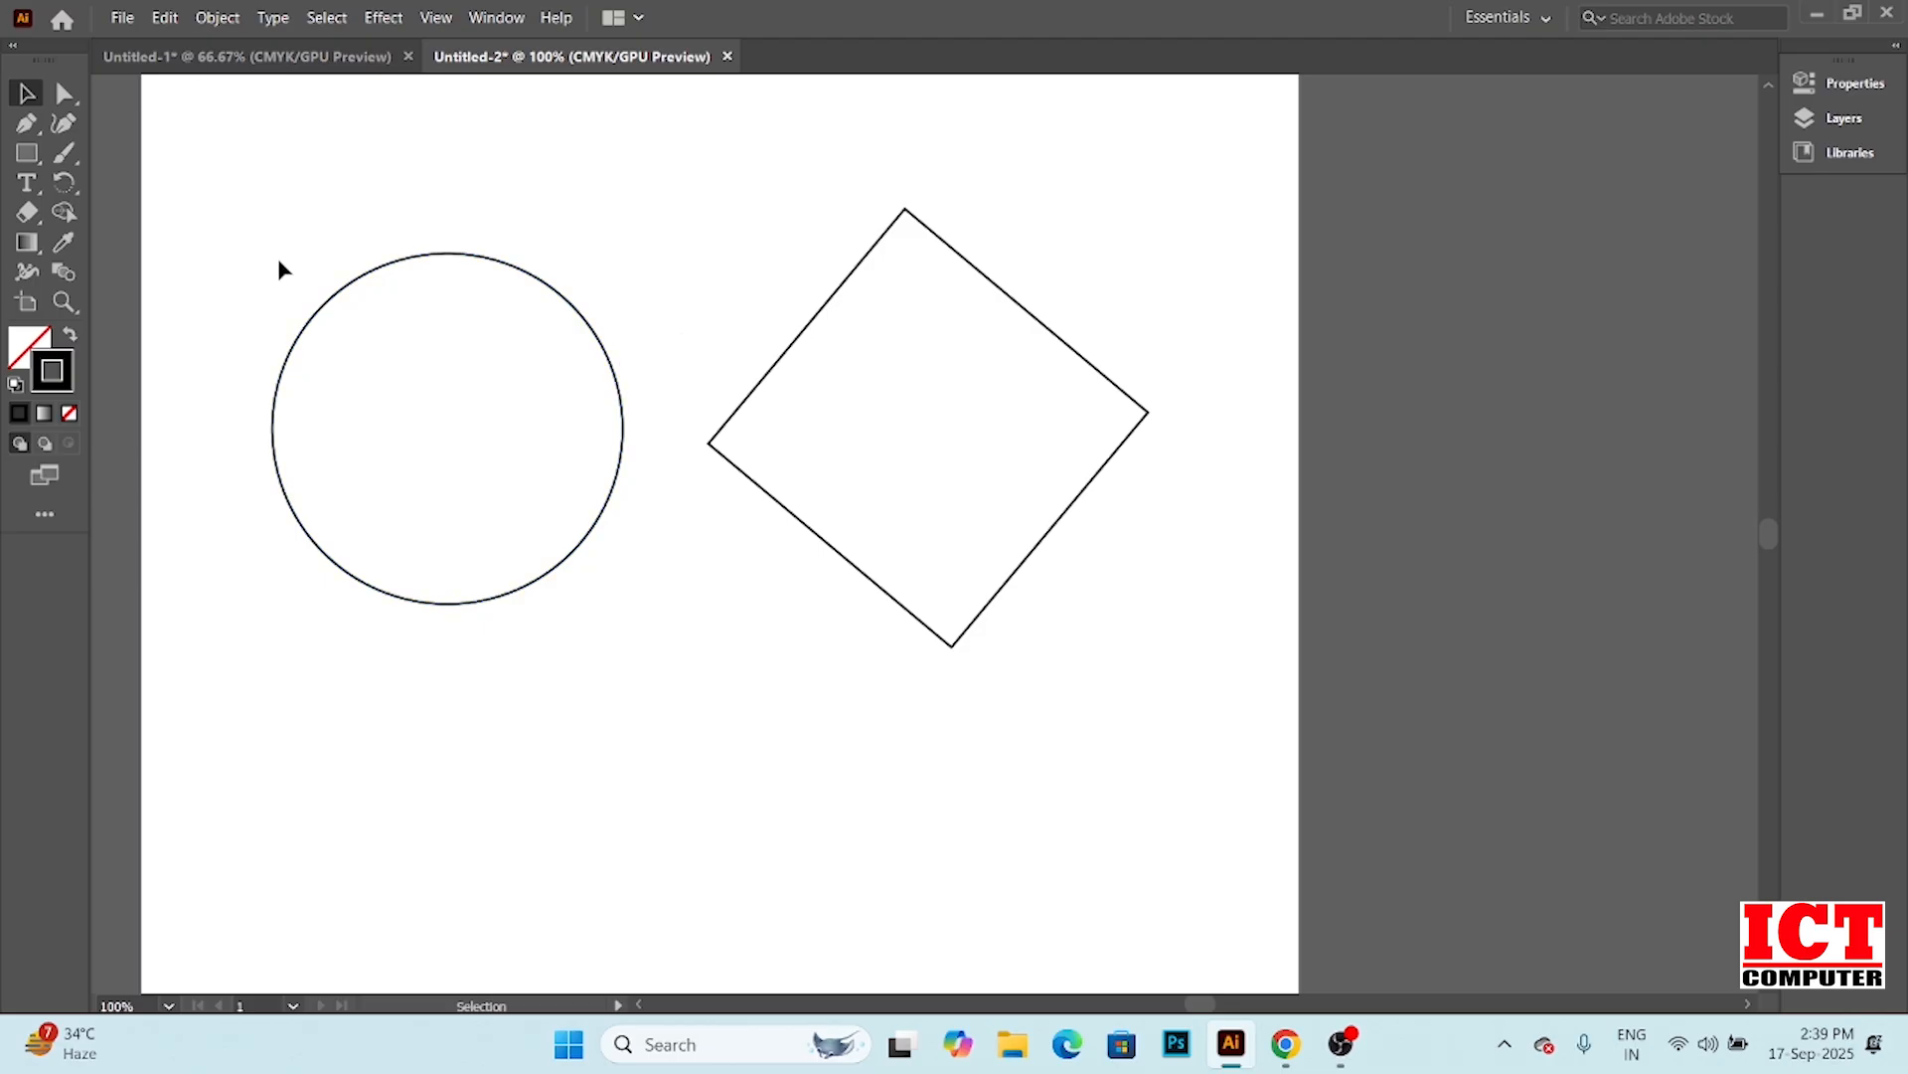
Select the tilted square to examine its corner points, and the circle to compare its bounding box and points
click(952, 251)
scroll(725, 441, up, 1)
scroll(745, 432, up, 2)
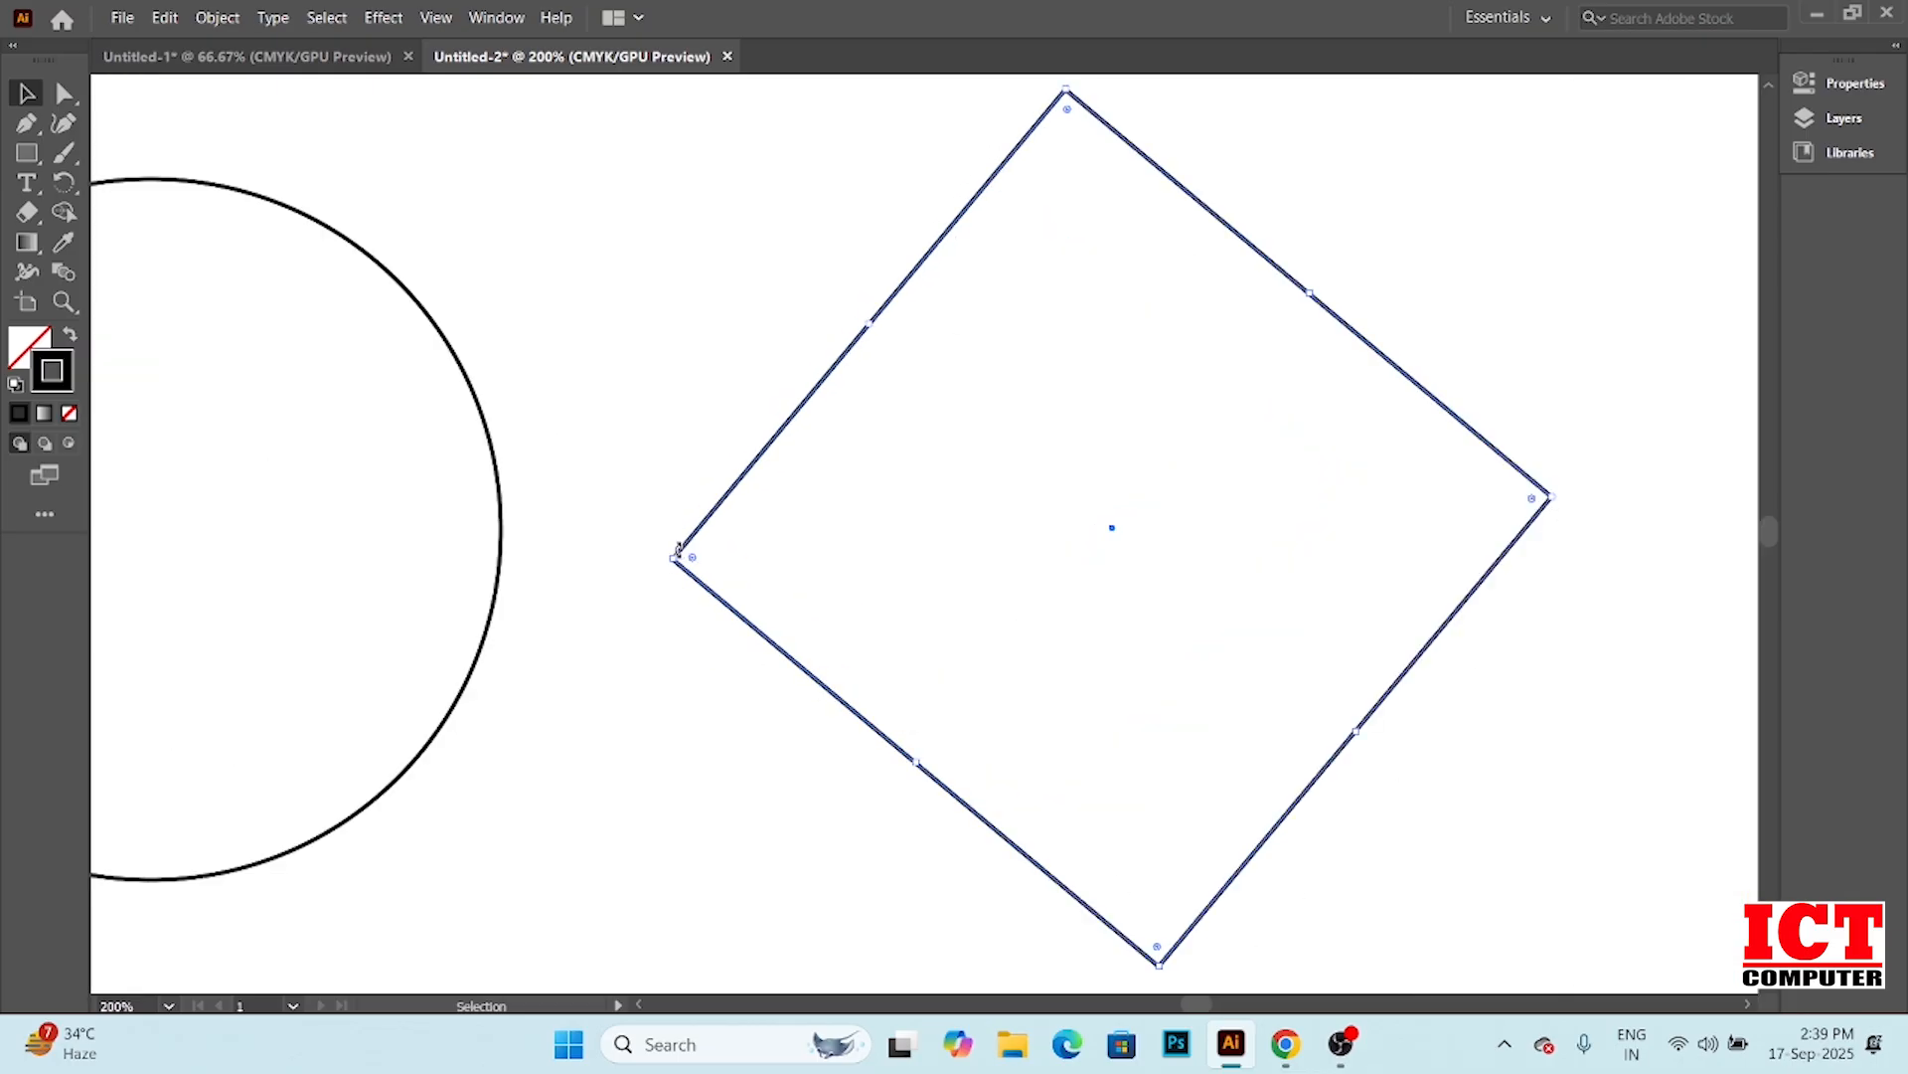
scroll(766, 304, down, 1)
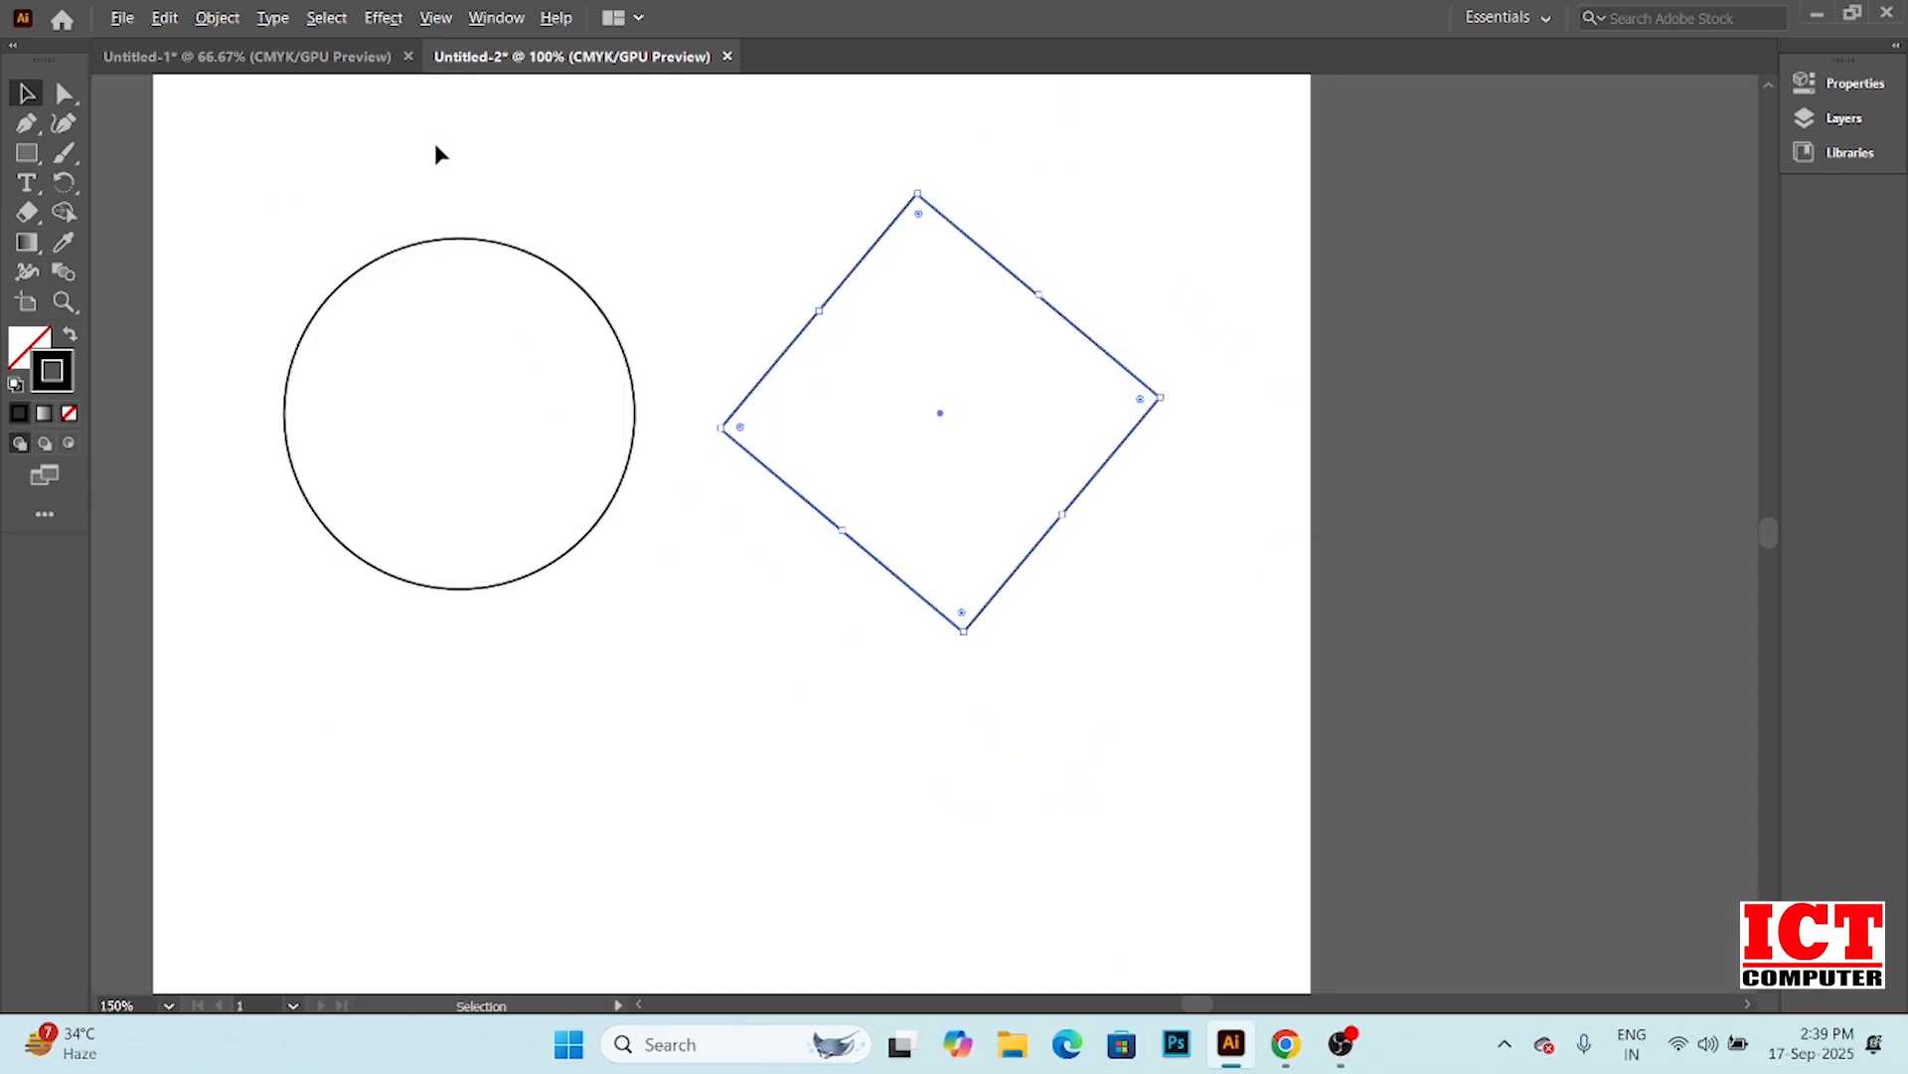
click(368, 275)
click(369, 275)
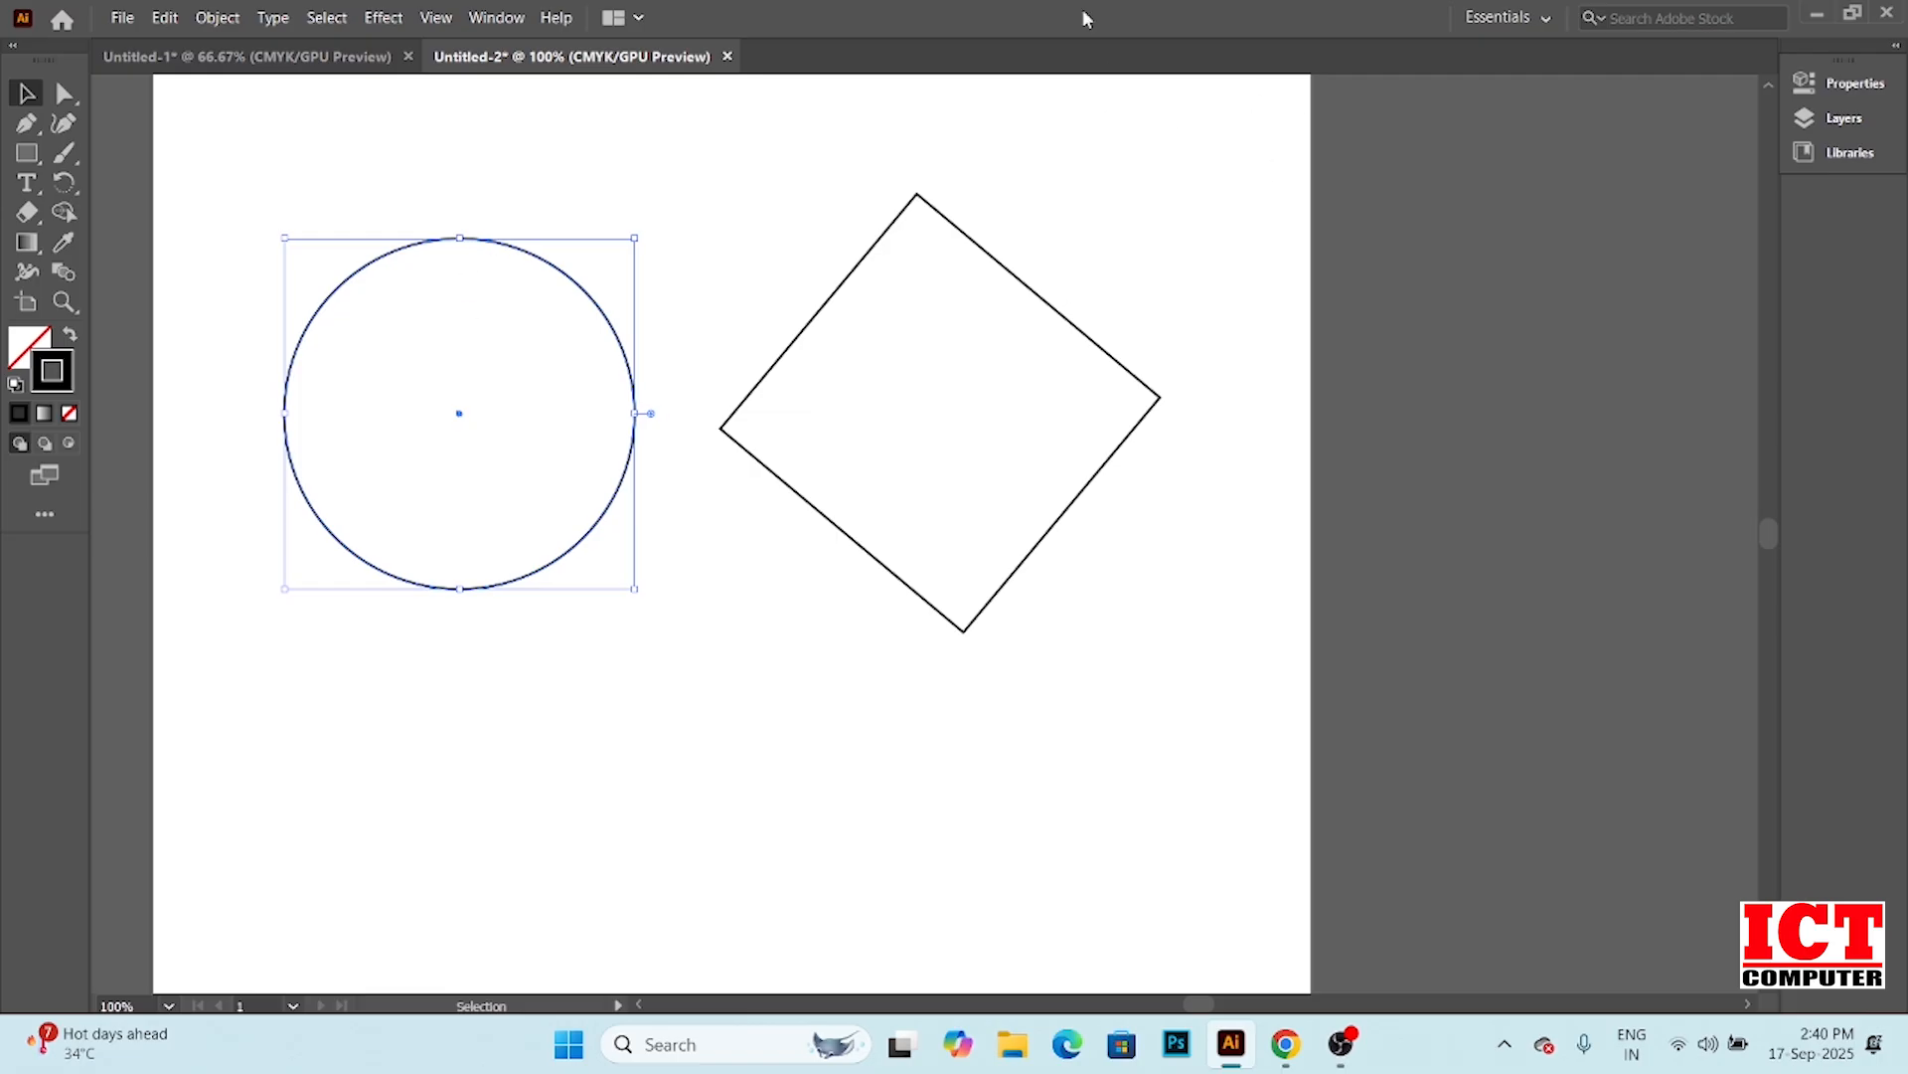
Examine the direction handles of the circle's top and left anchor points with Direct Selection
click(64, 94)
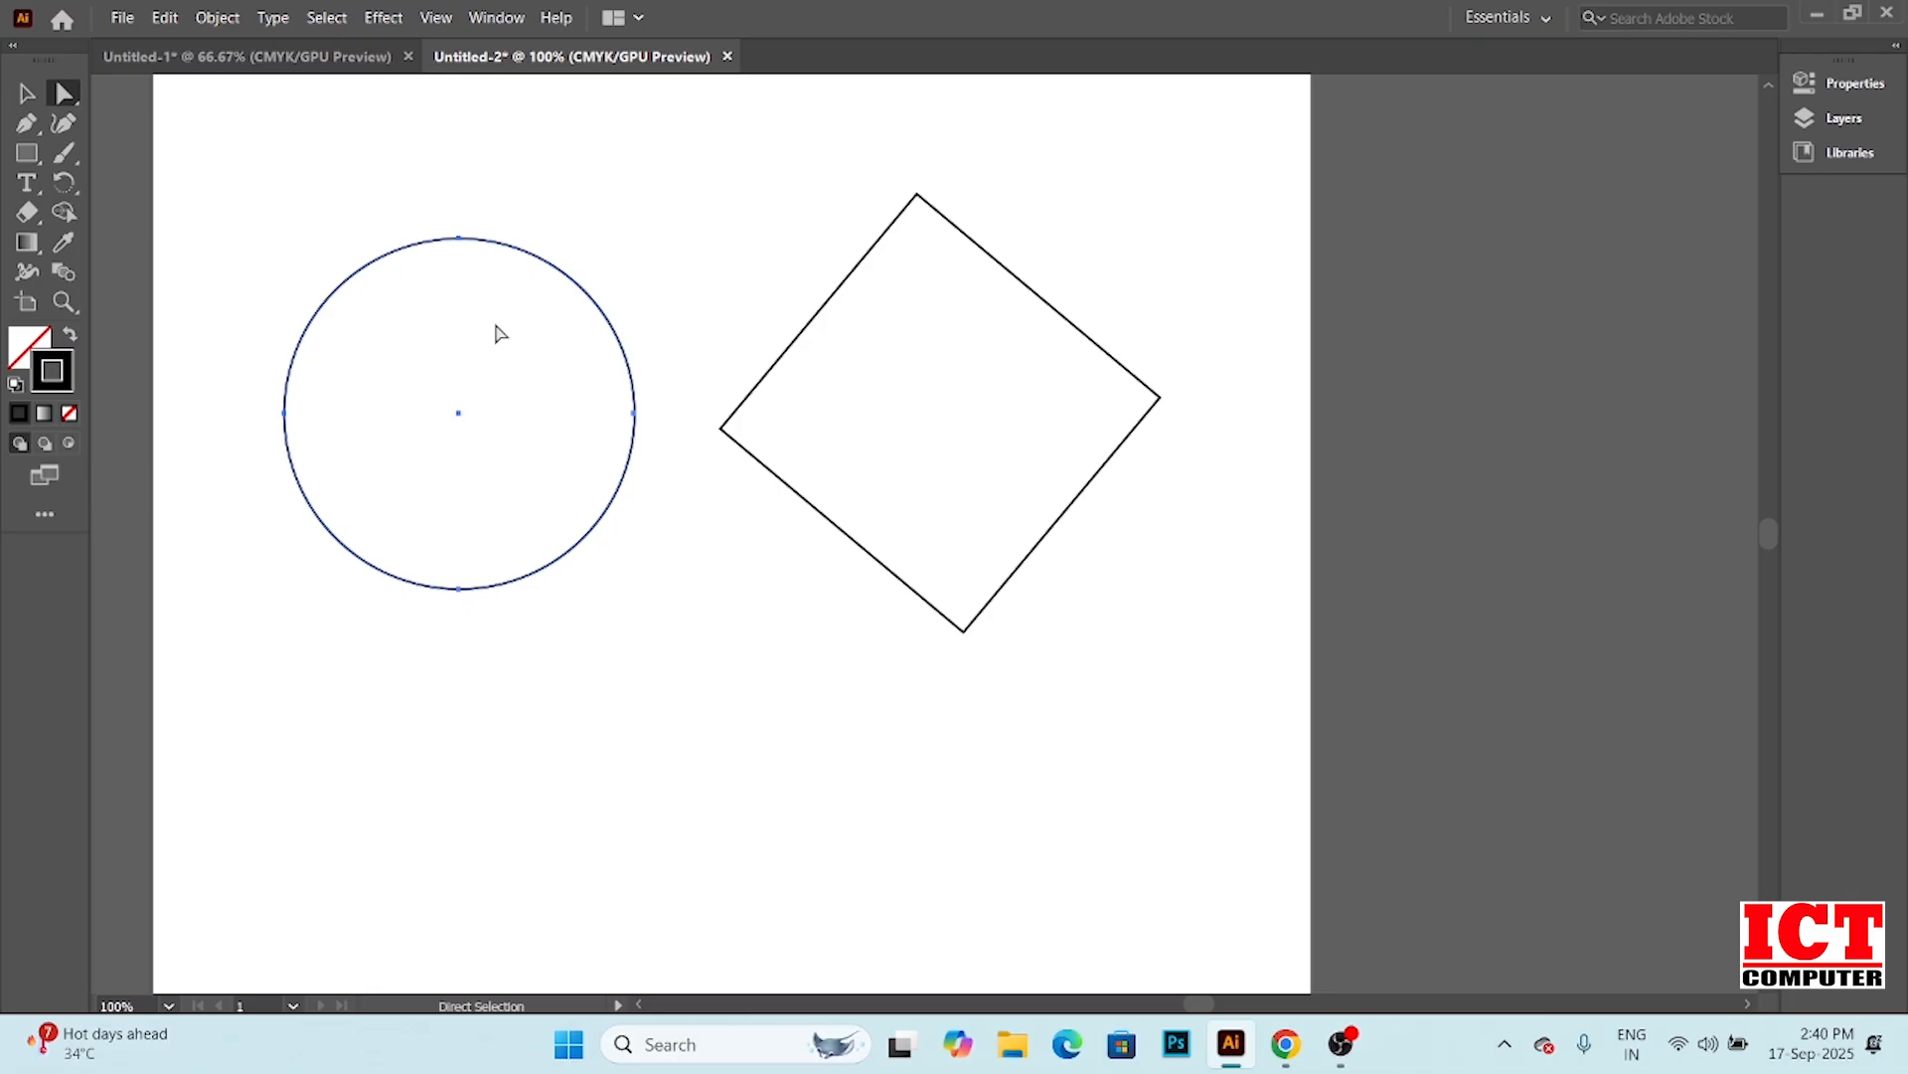
click(459, 239)
scroll(519, 243, up, 2)
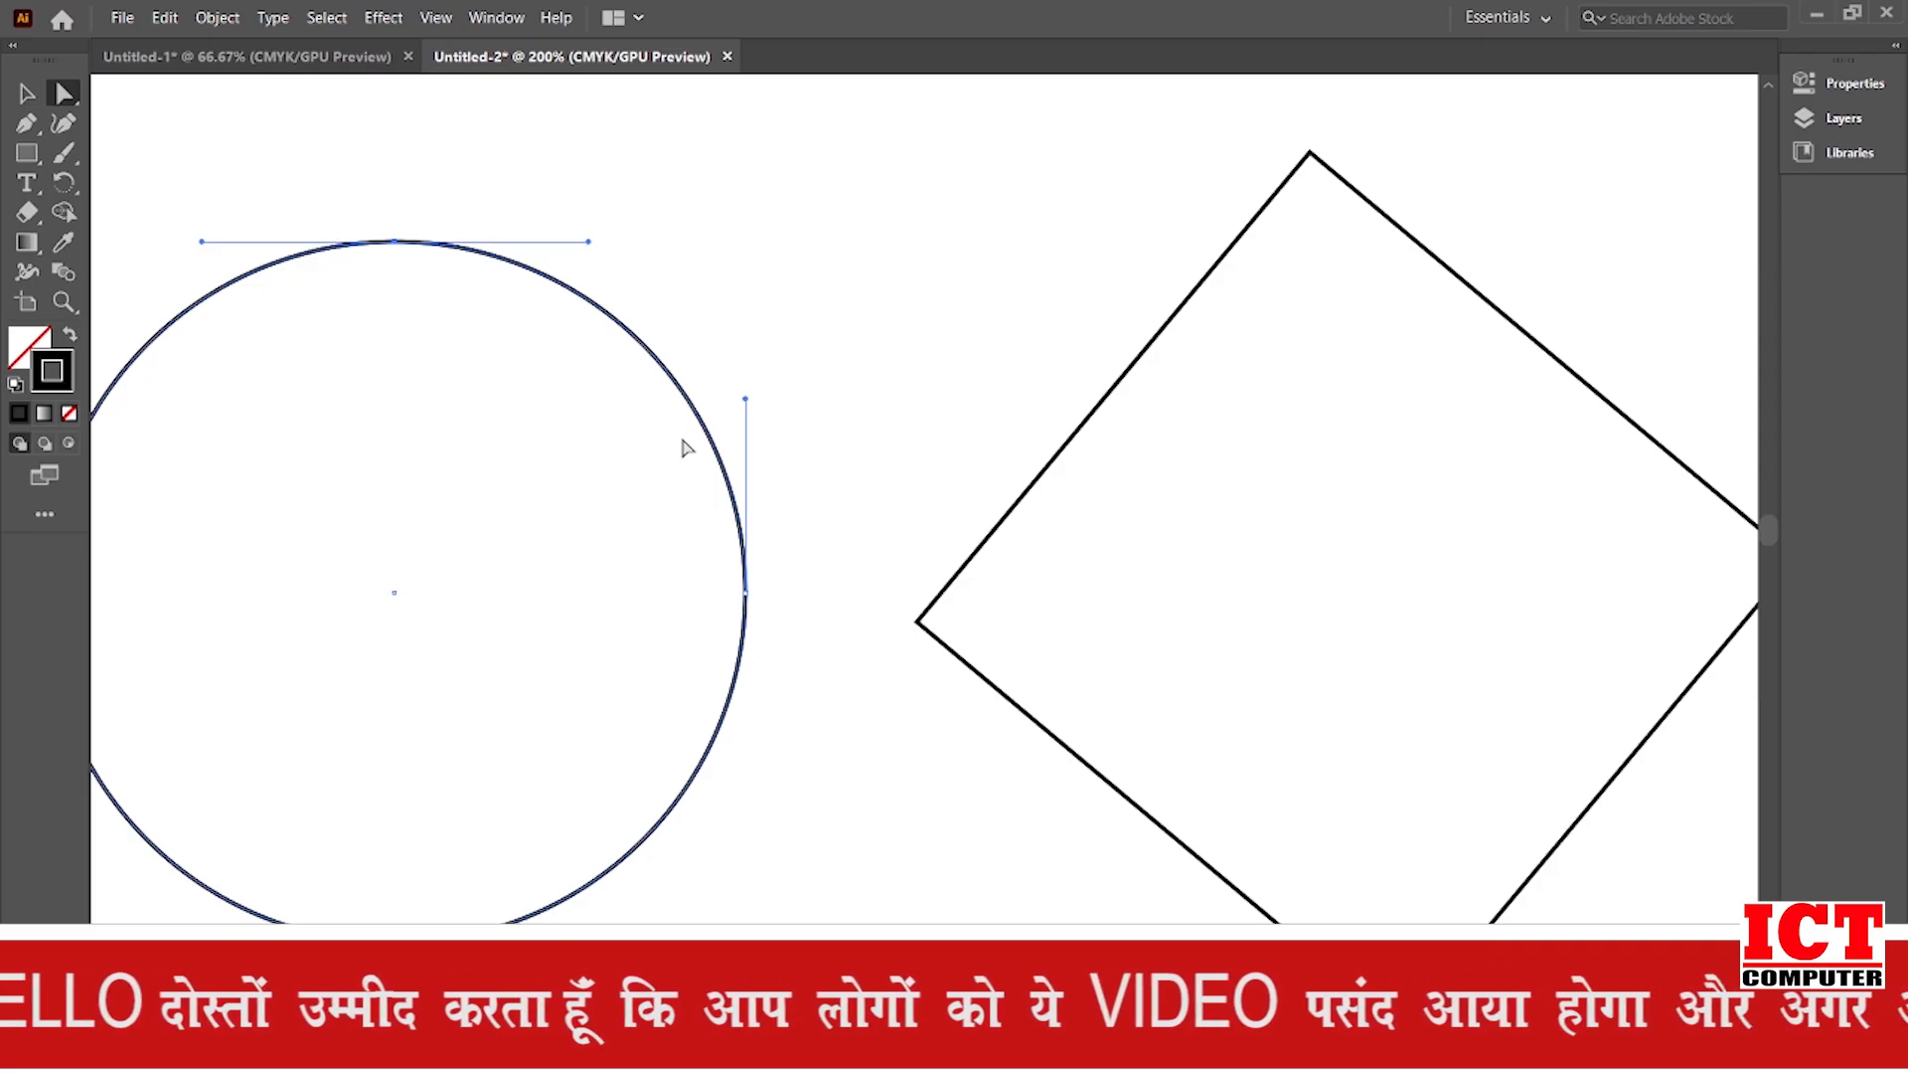
scroll(734, 427, down, 1)
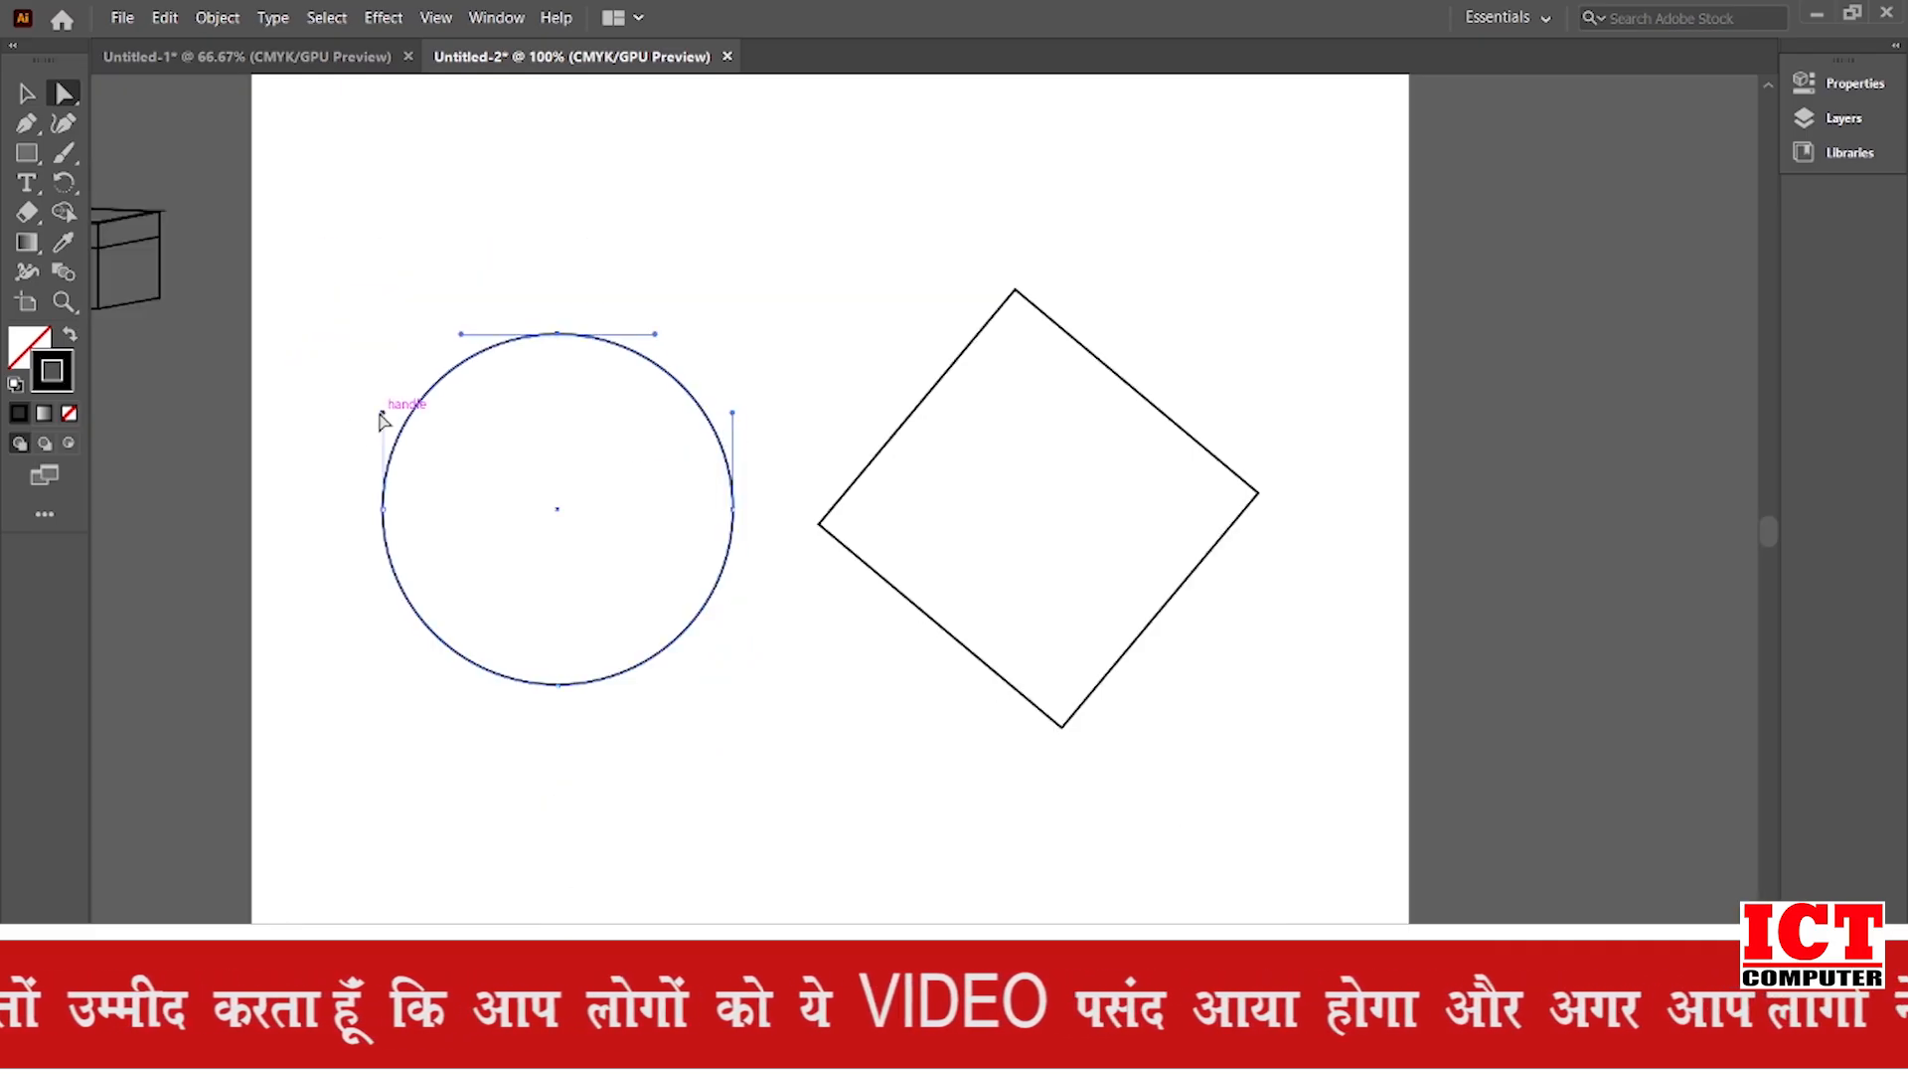
click(383, 509)
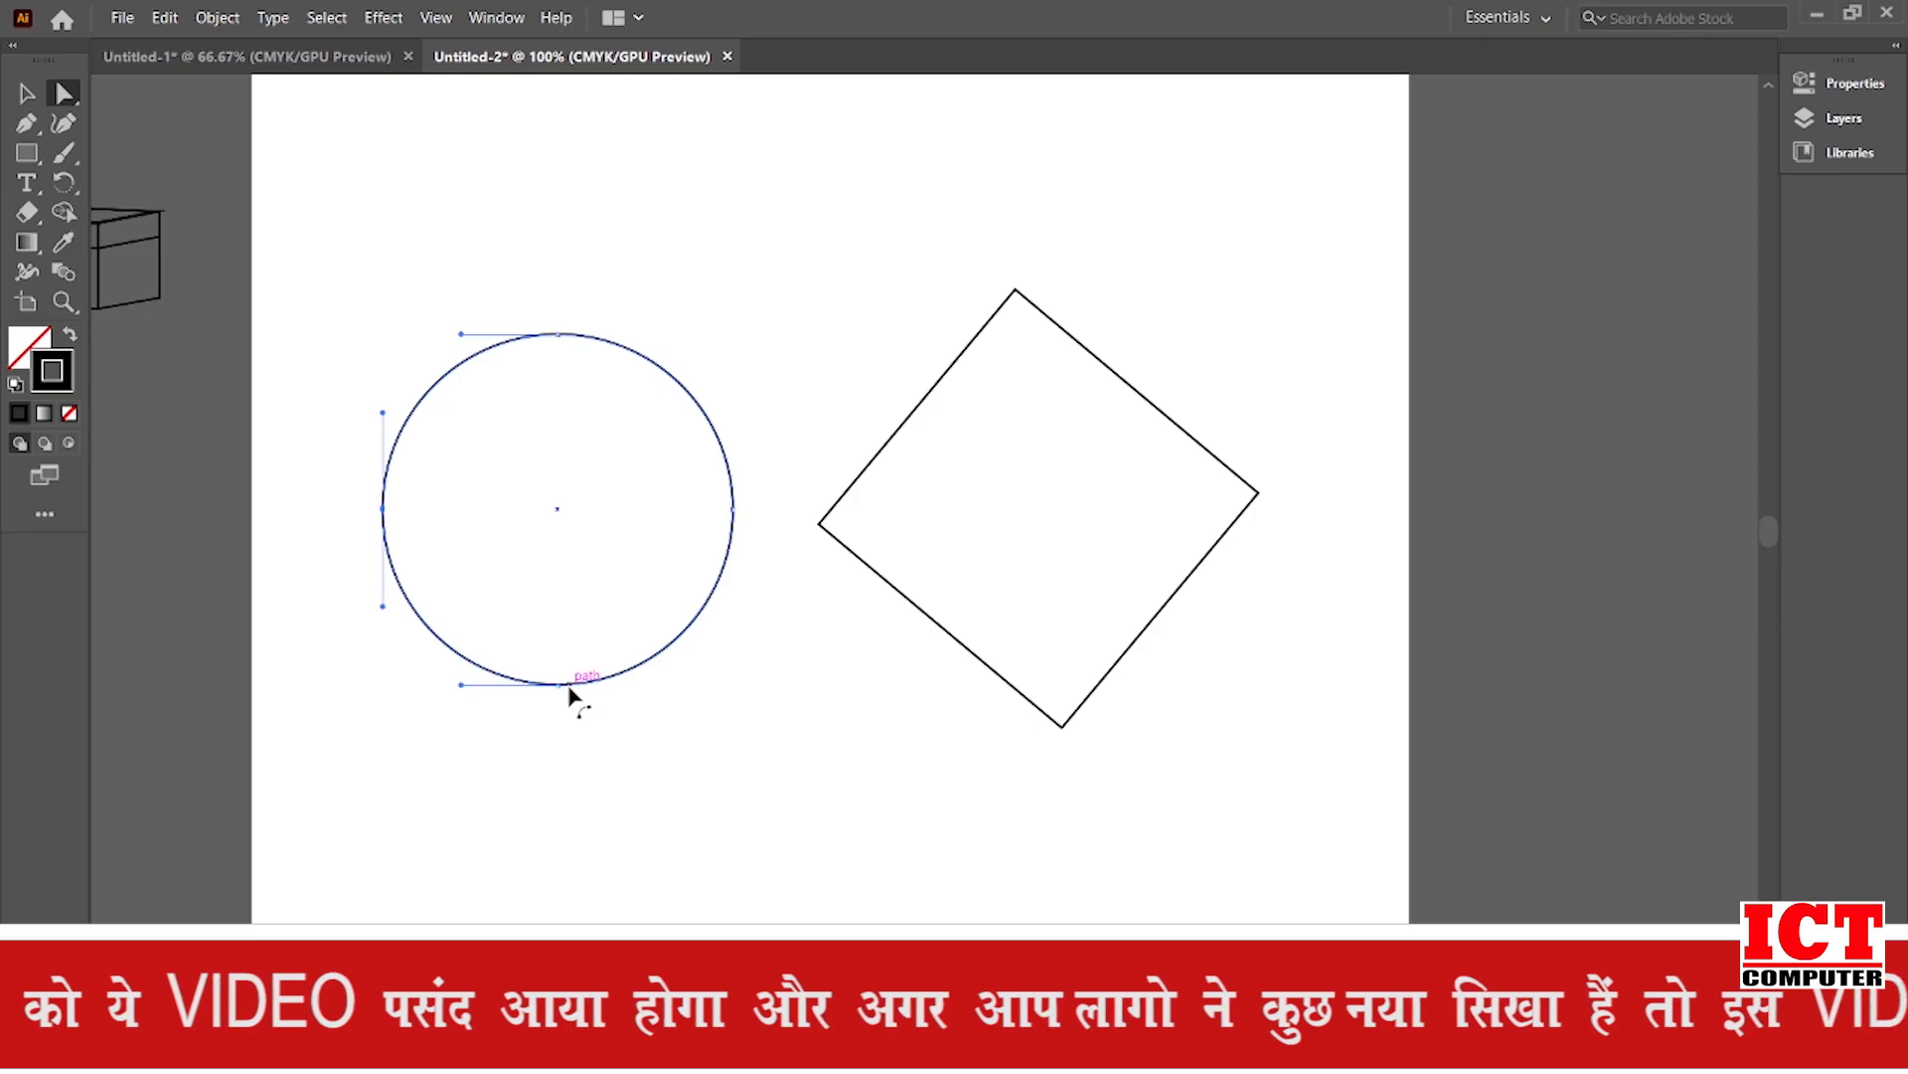
click(559, 336)
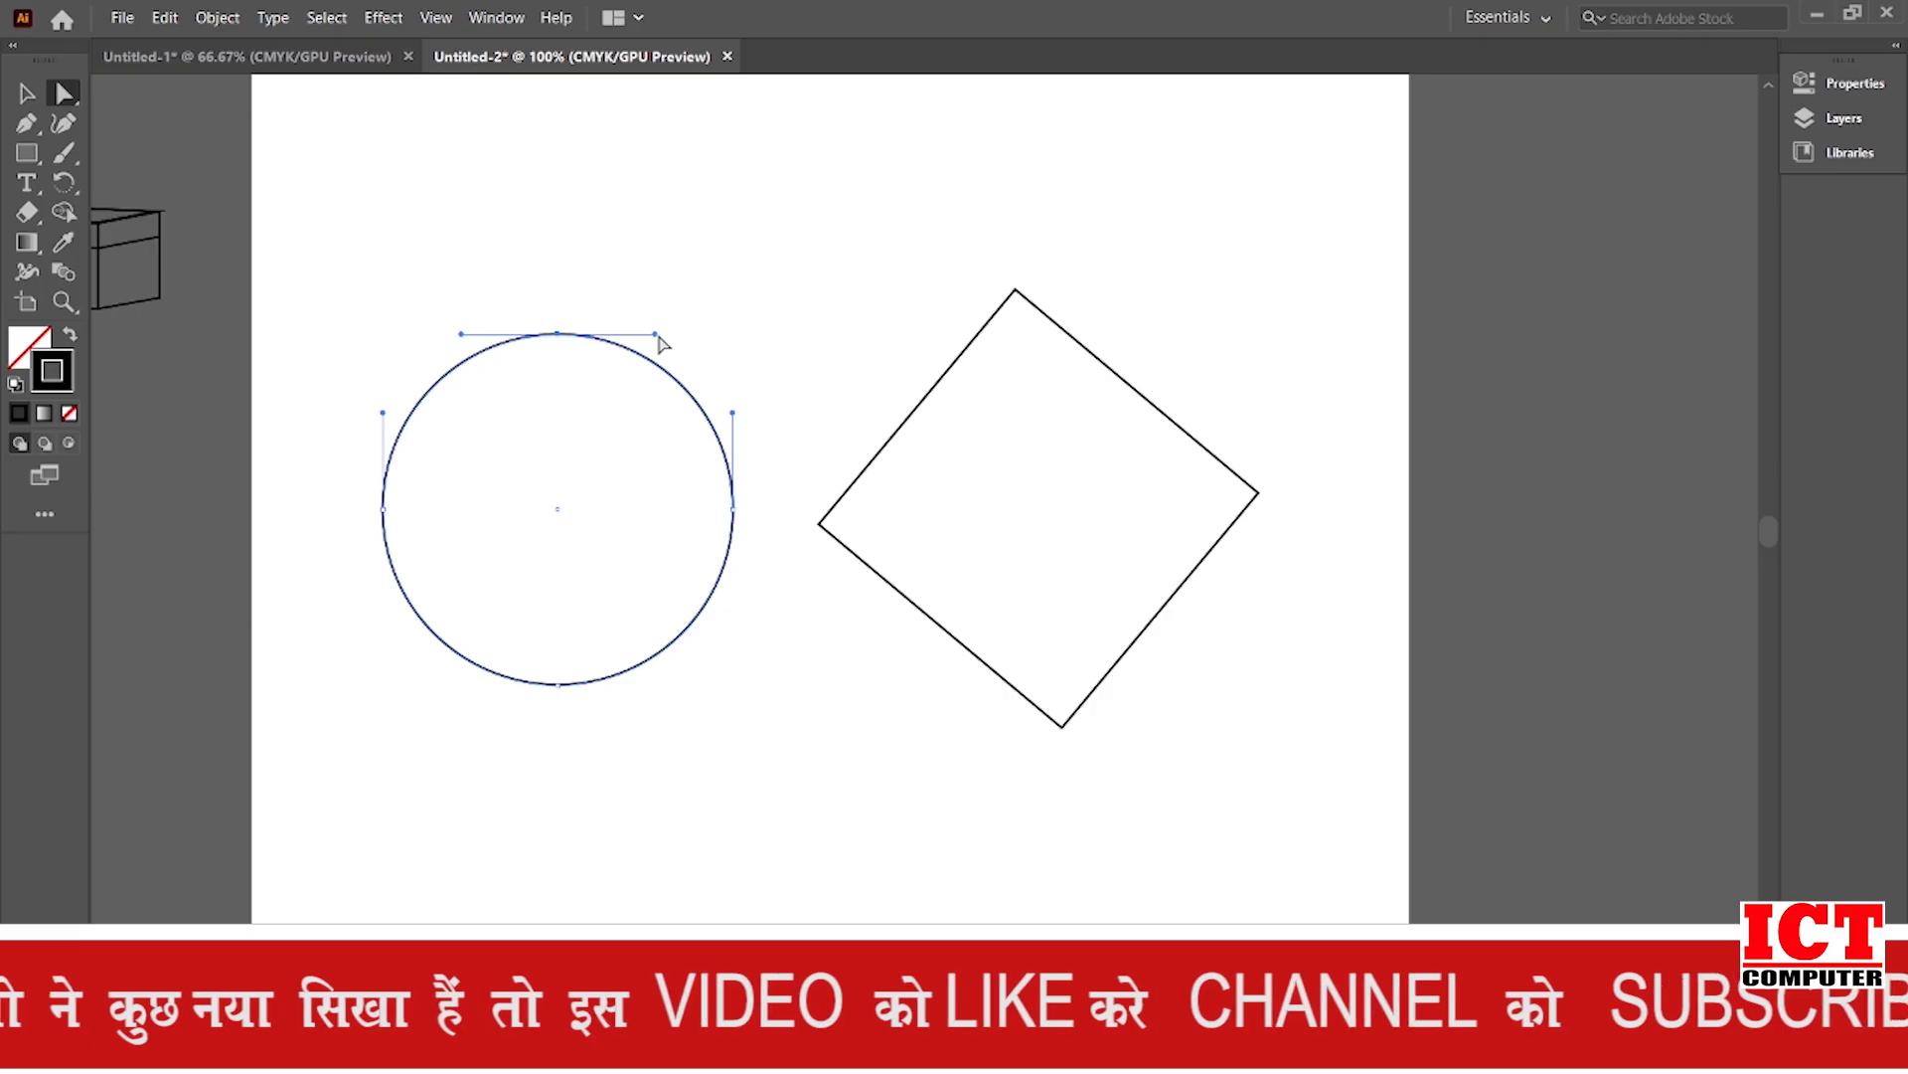
Reshape the circle with Direct Selection by bending the direction handles of its top, right, bottom and left anchor points inward
drag(656, 334, 632, 484)
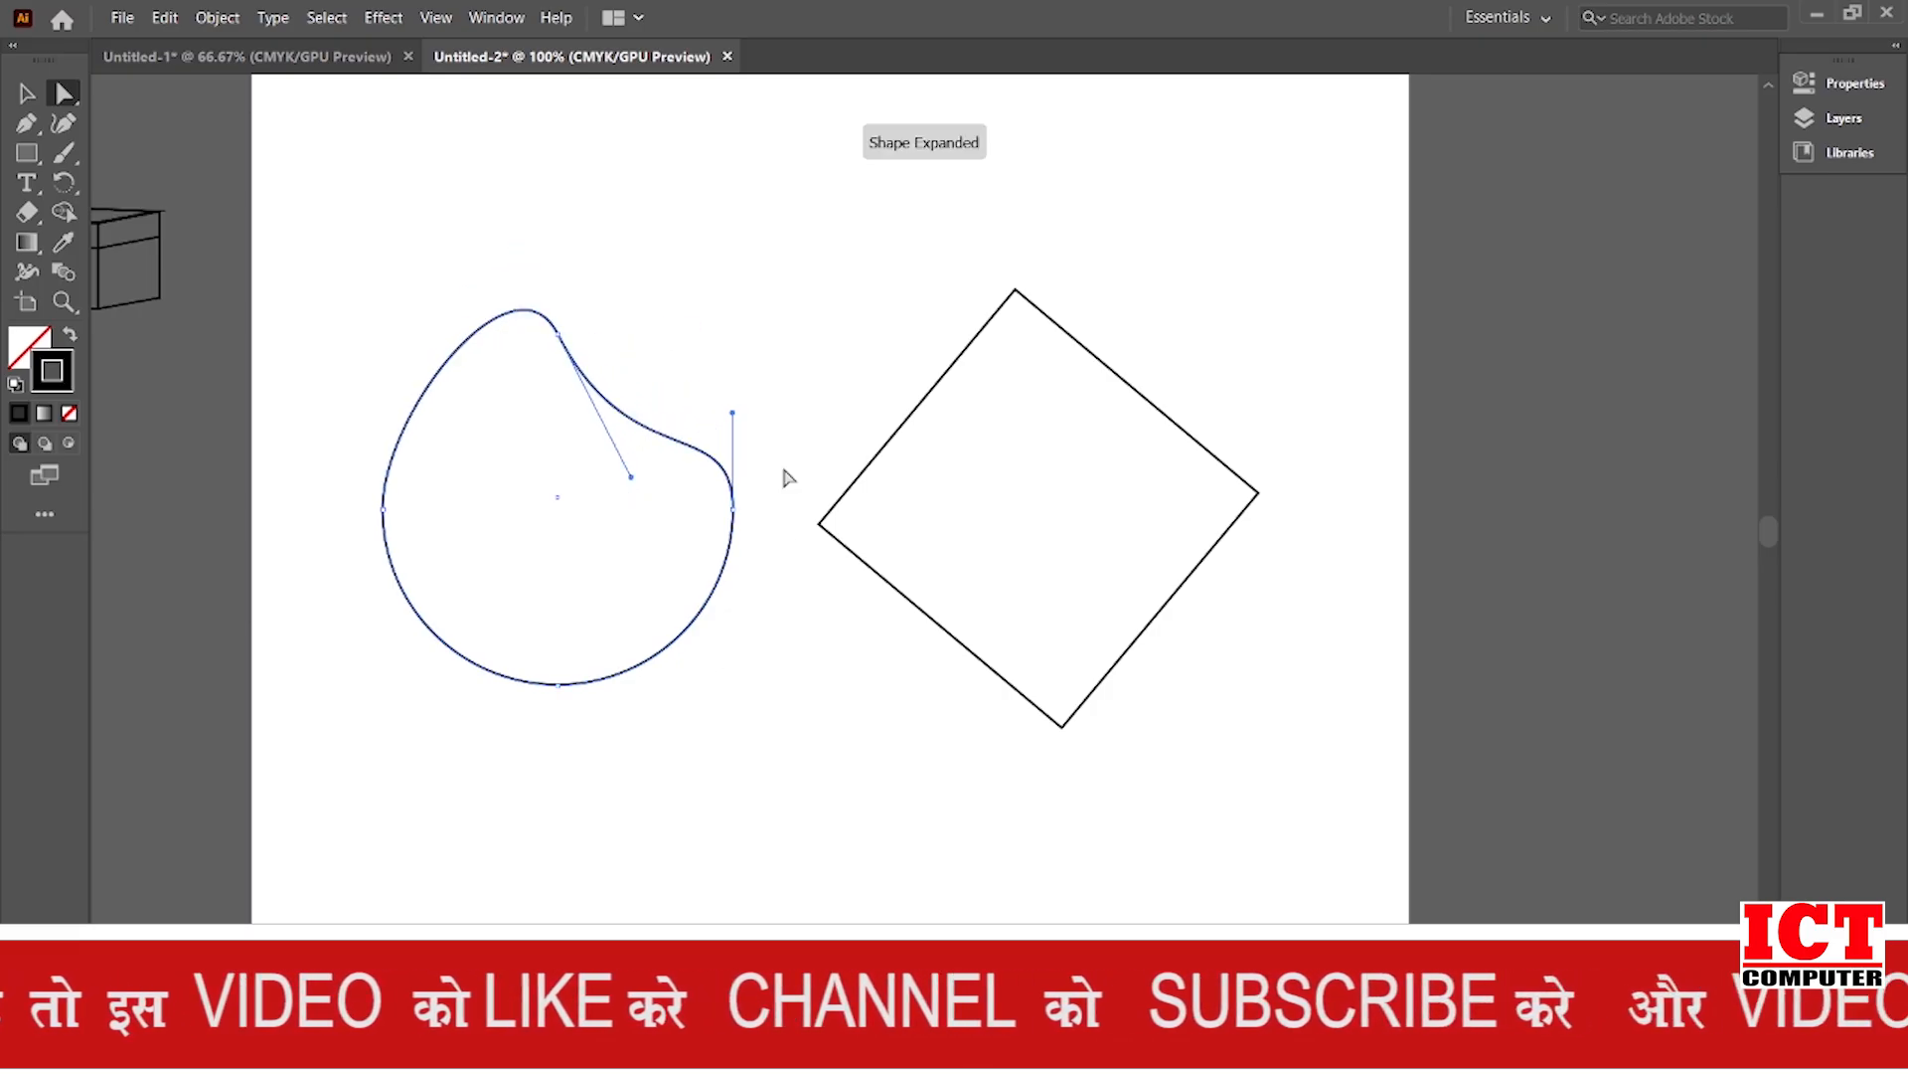
drag(734, 414, 783, 422)
drag(703, 397, 702, 395)
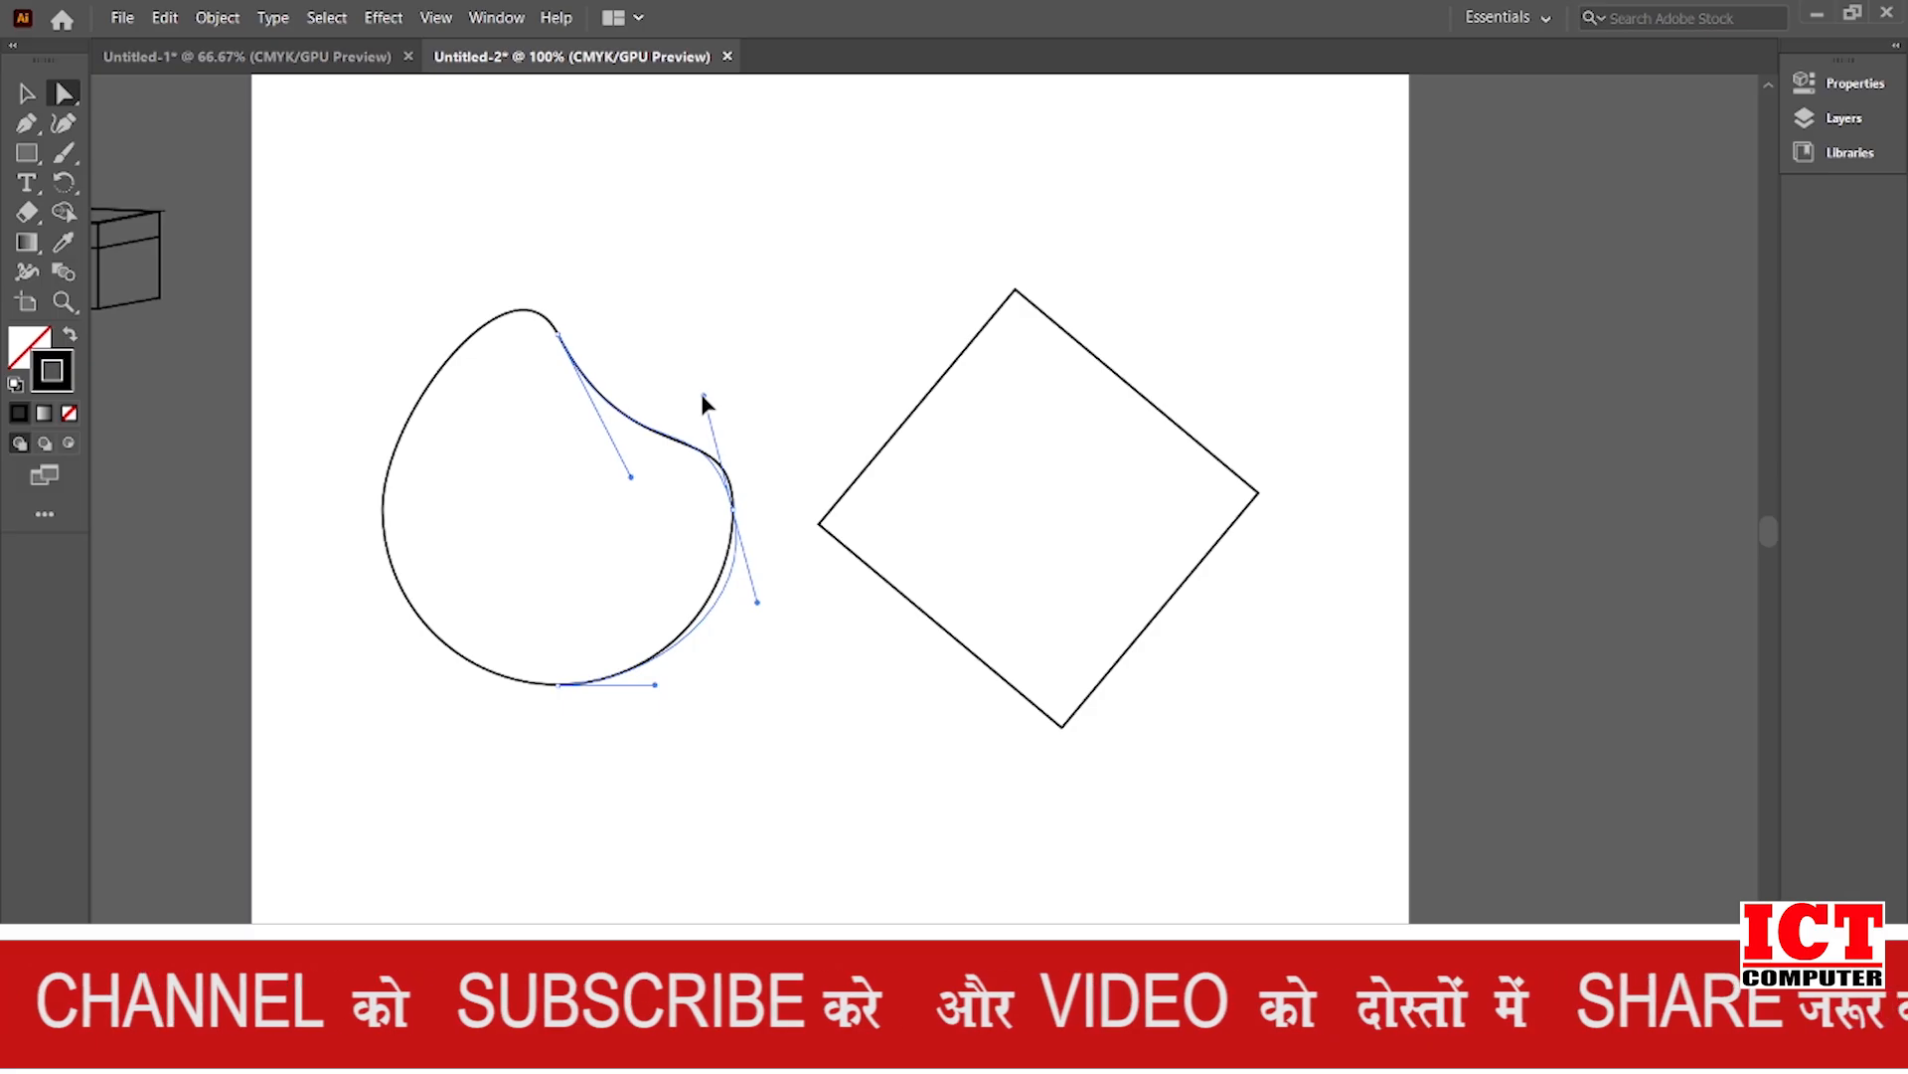
click(732, 509)
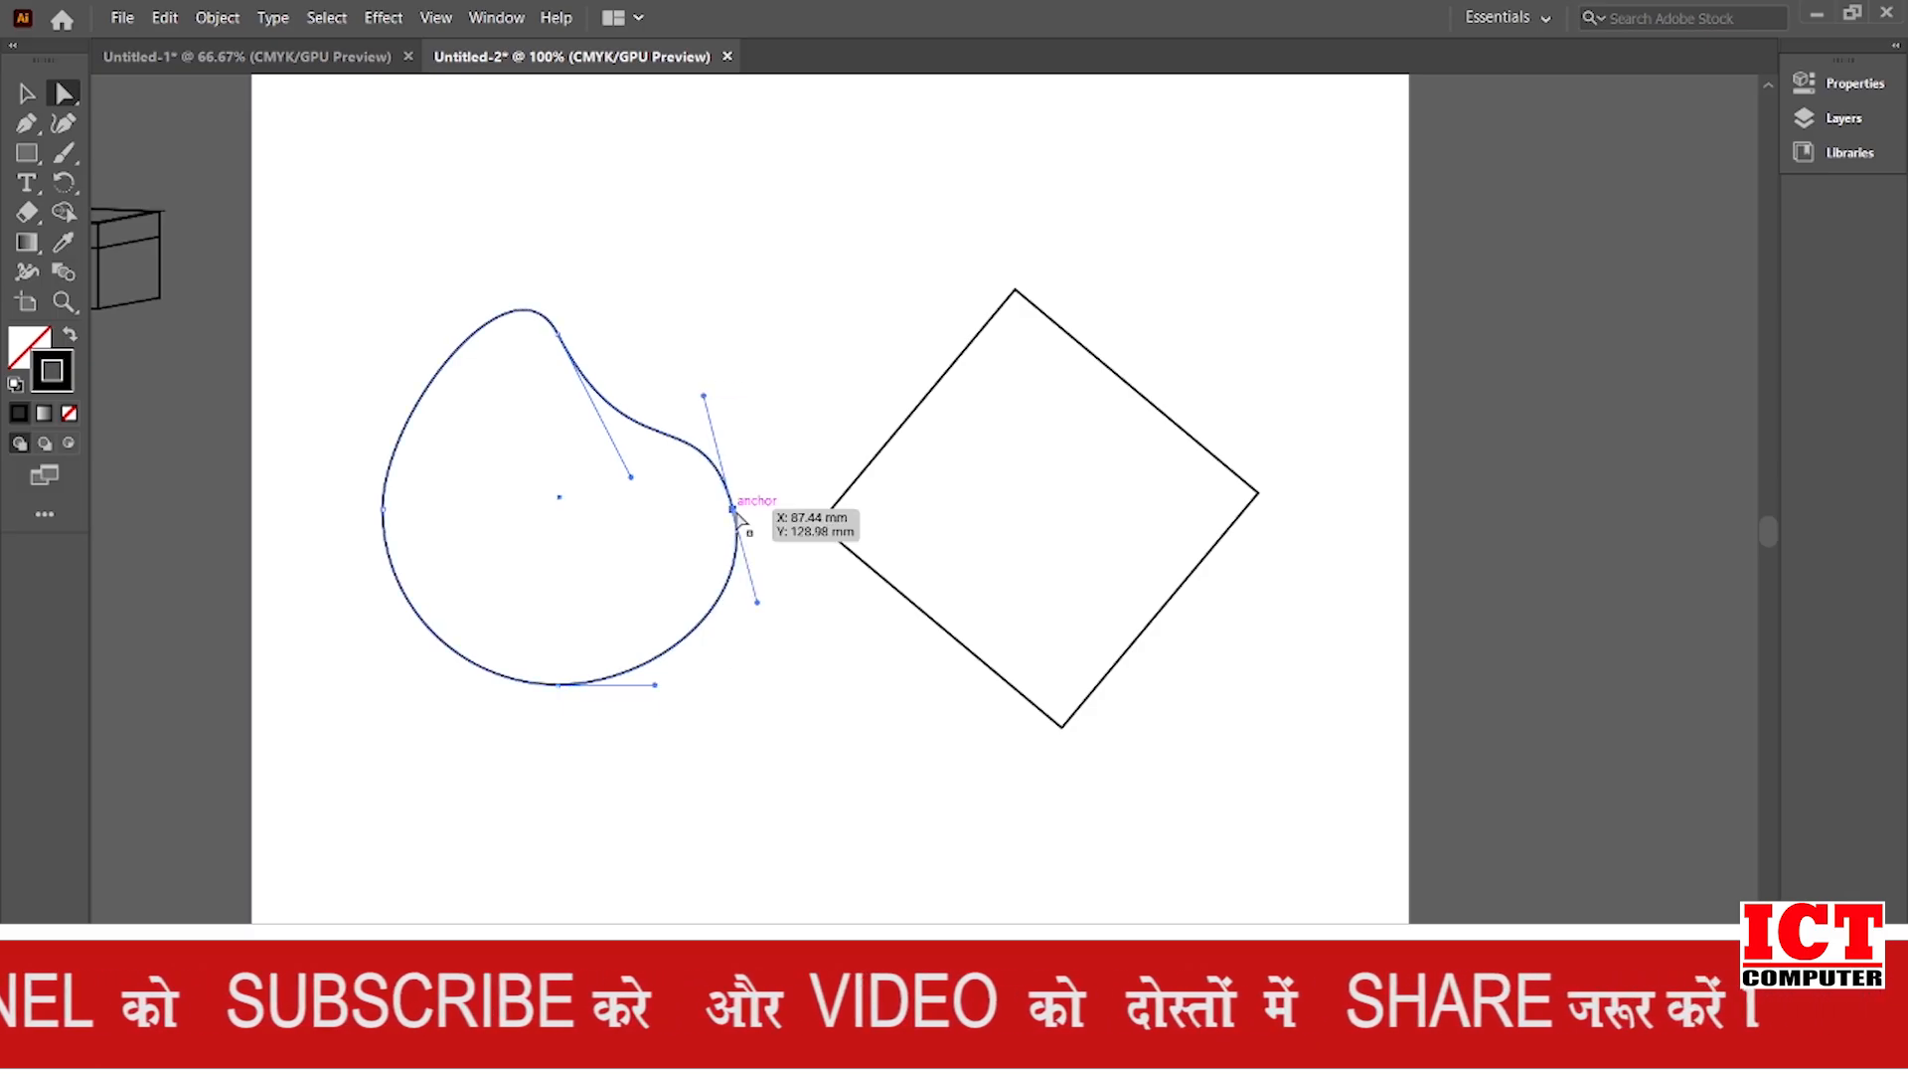
drag(760, 603, 640, 616)
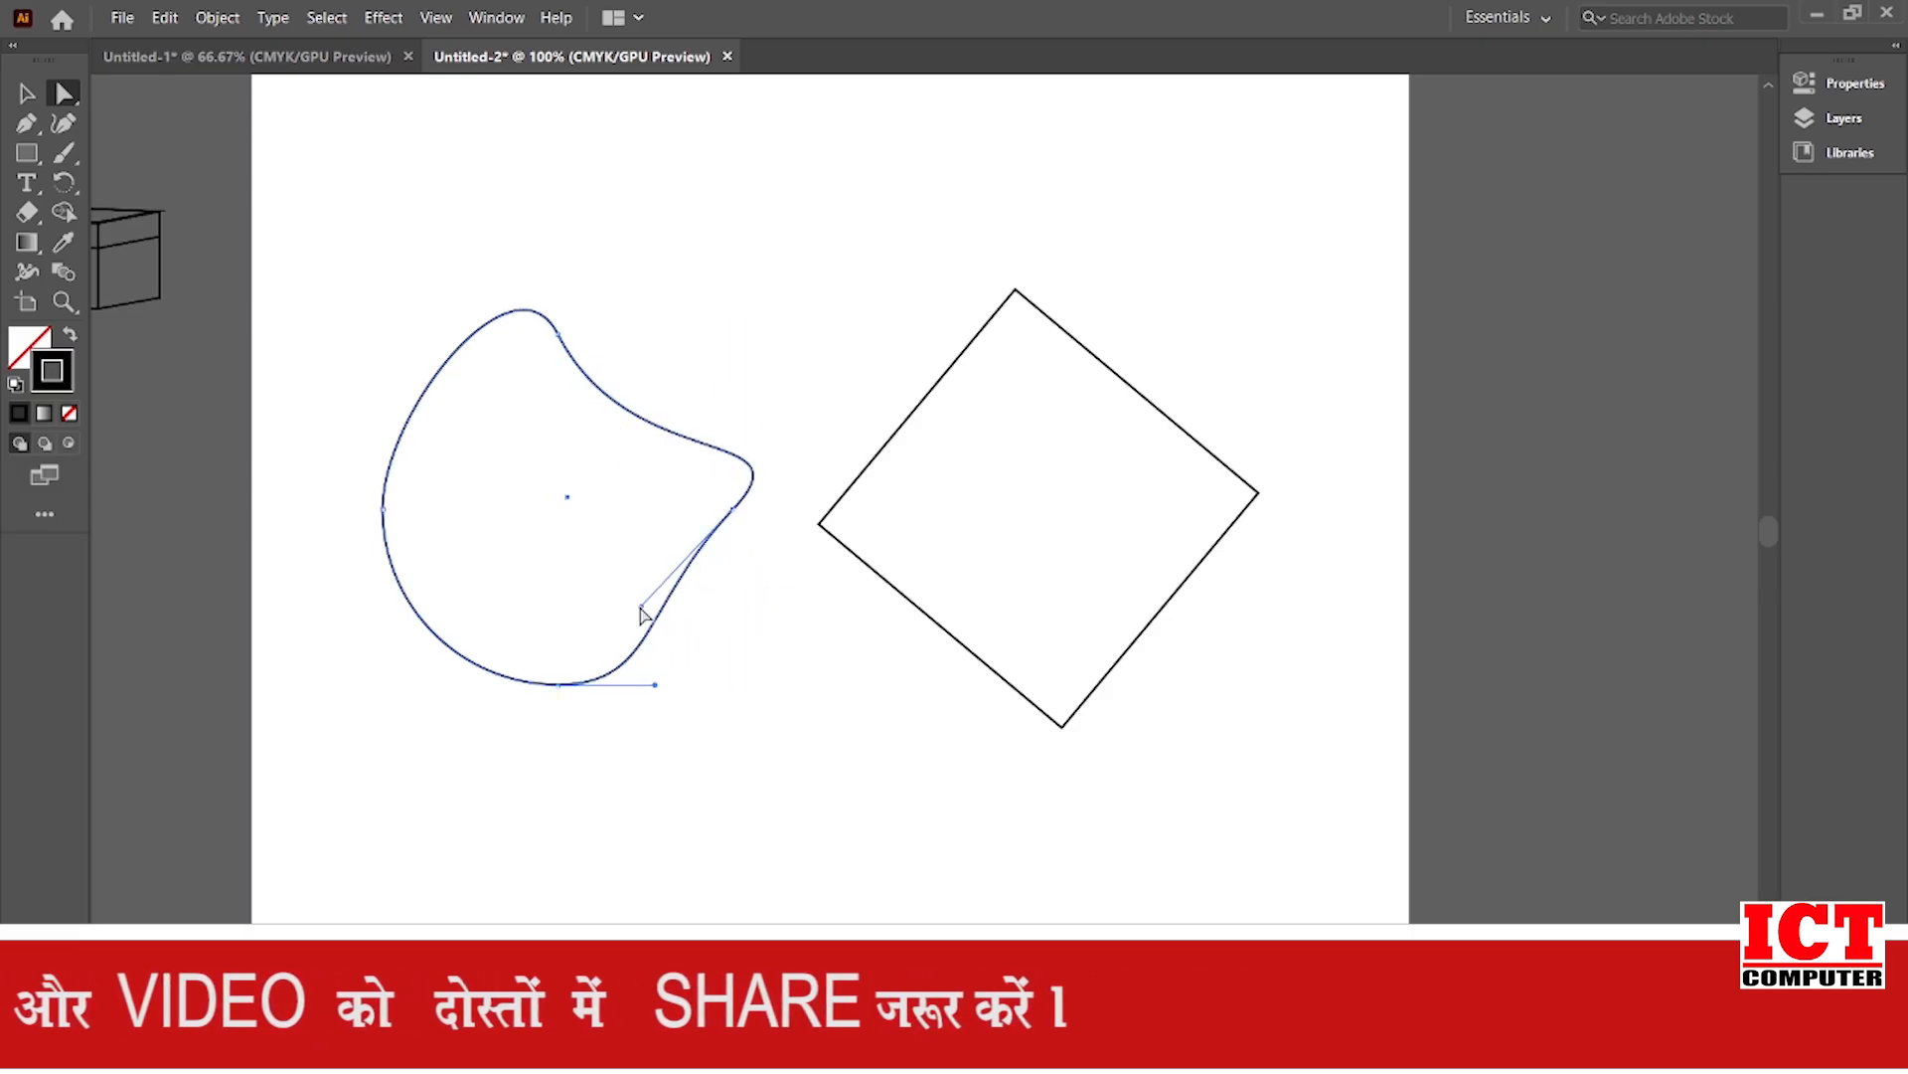
drag(654, 686, 596, 573)
click(383, 509)
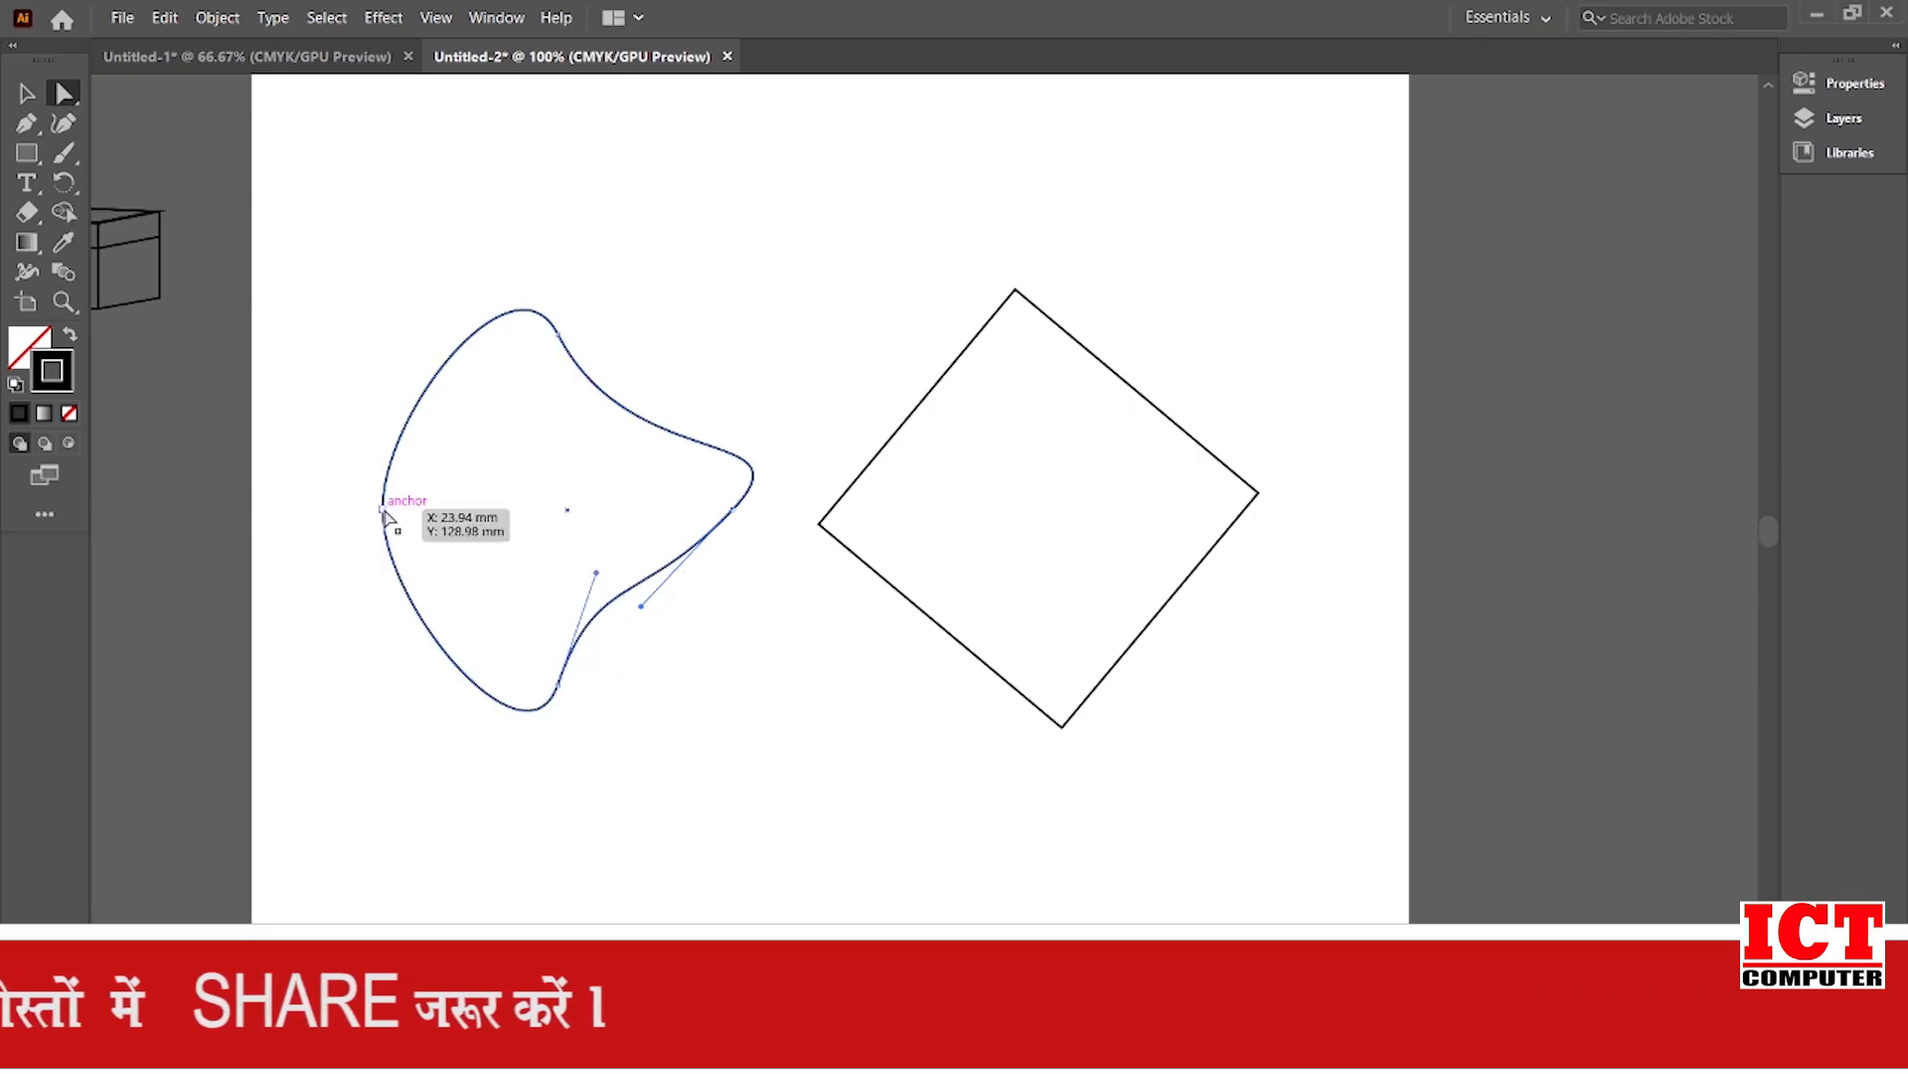
drag(384, 411, 442, 492)
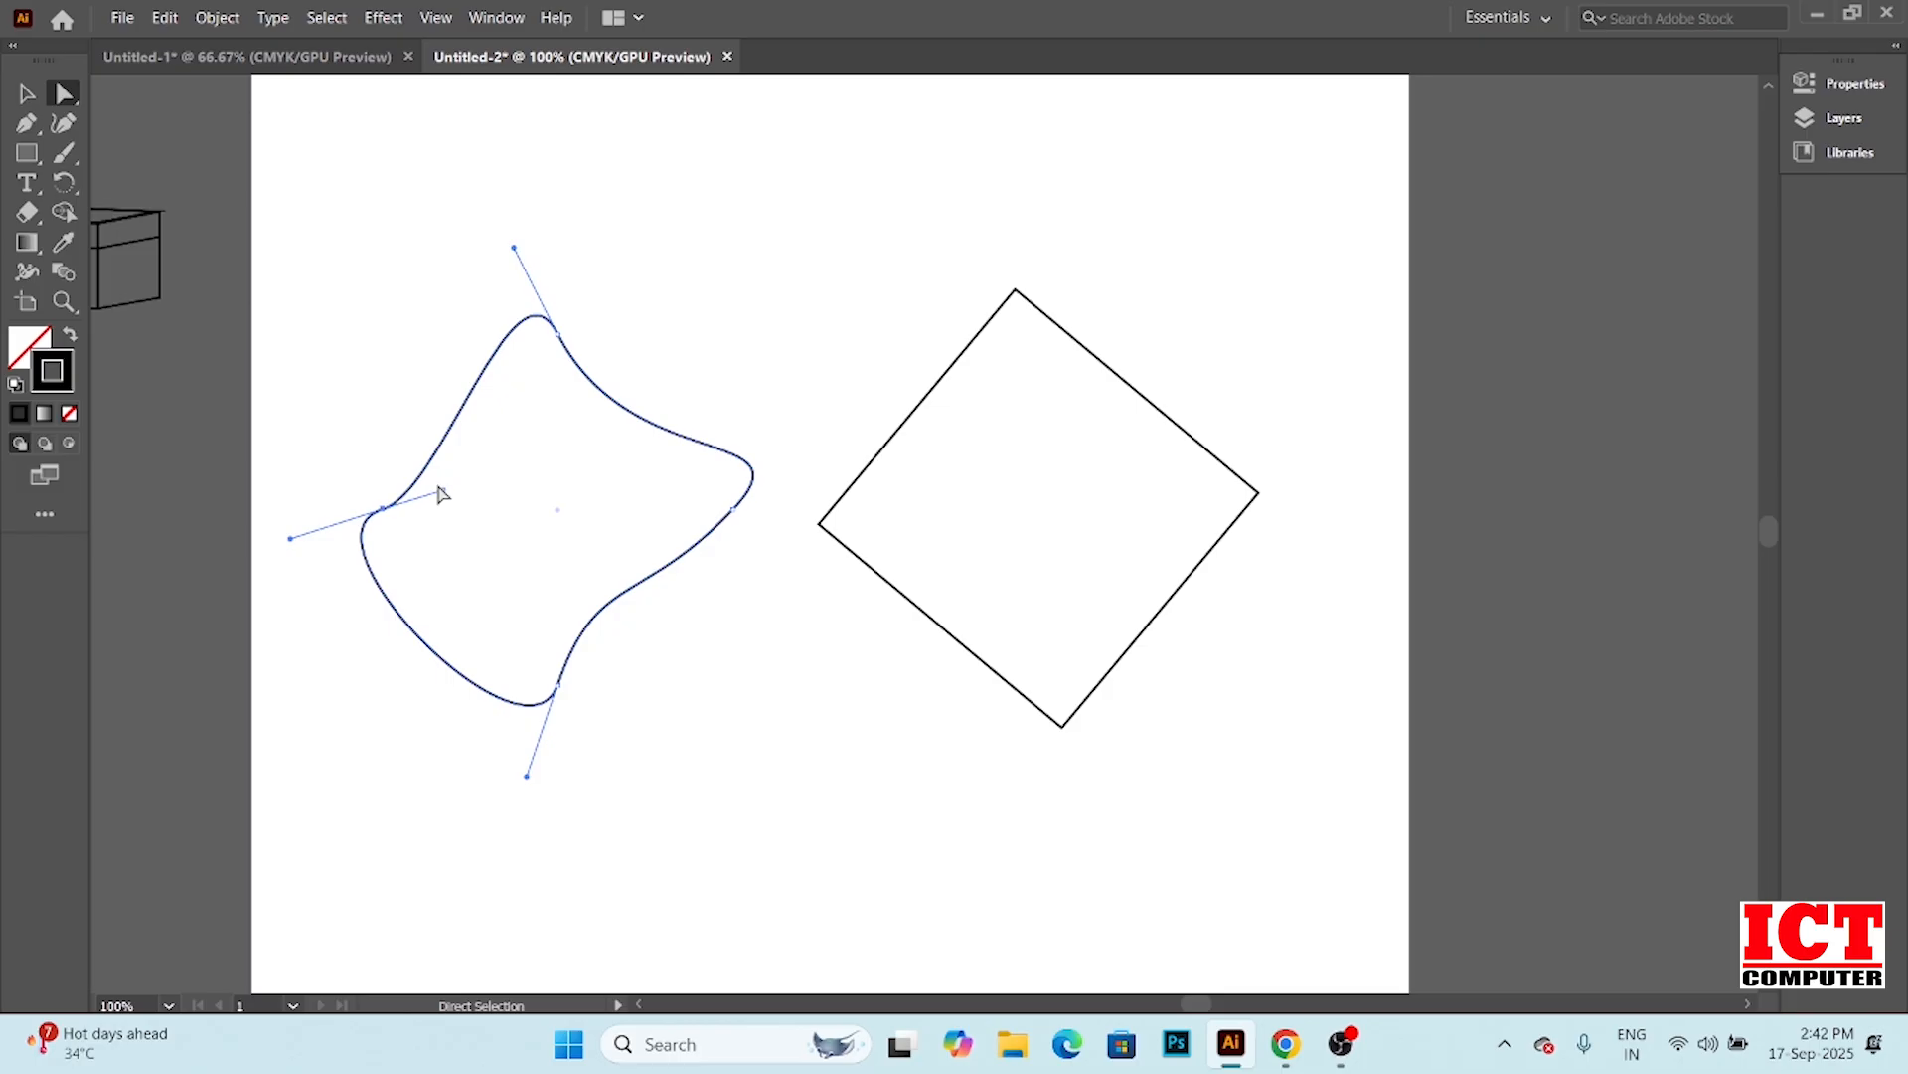
Undo all the direction handle edits on the circle
key(ctrl)
key(ctrl+z)
key(ctrl+z)
key(ctrl+z)
key(ctrl+z)
key(ctrl+z)
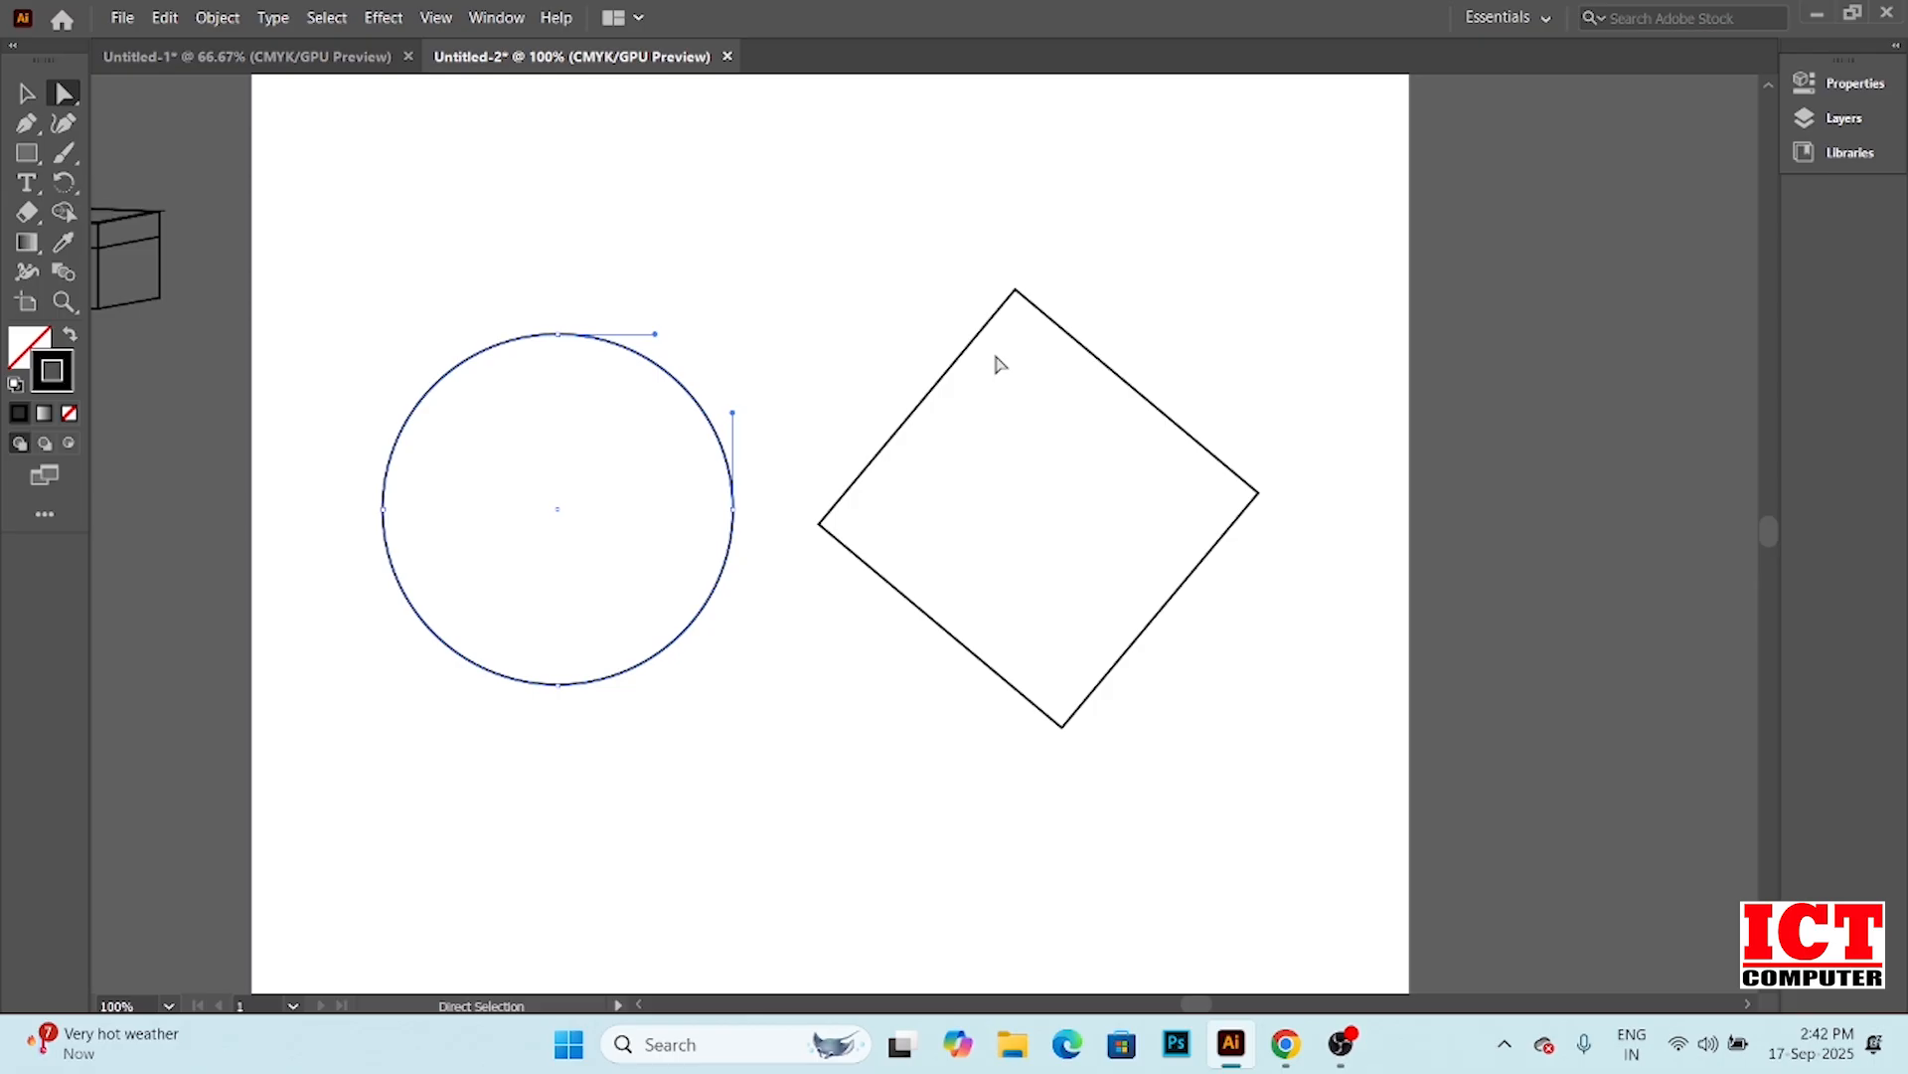
Select all corner points of the tilted square with Direct Selection to check them for direction handles
click(1015, 290)
drag(702, 225, 1322, 757)
click(880, 265)
drag(776, 196, 1302, 785)
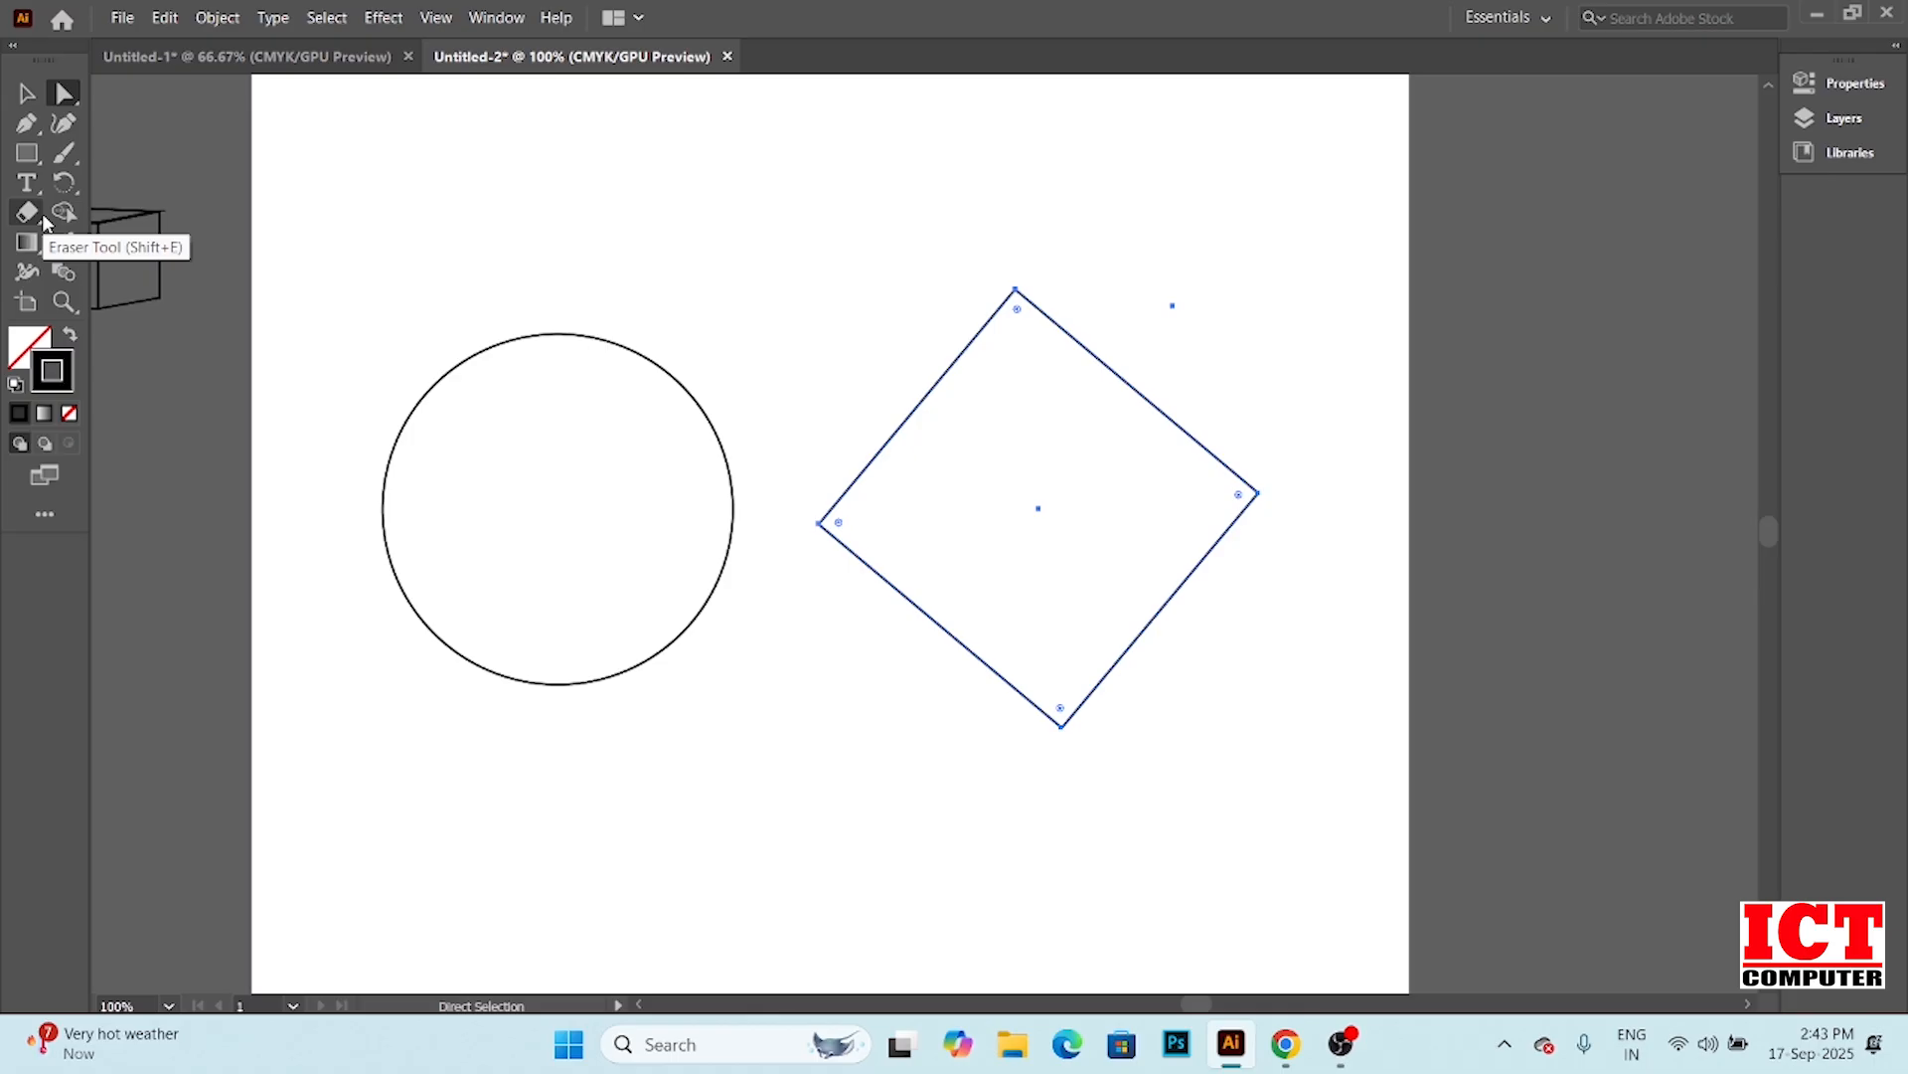
Curve the tilted square's top corner with the Anchor Point tool and bend the resulting right handle upward independently
click(26, 123)
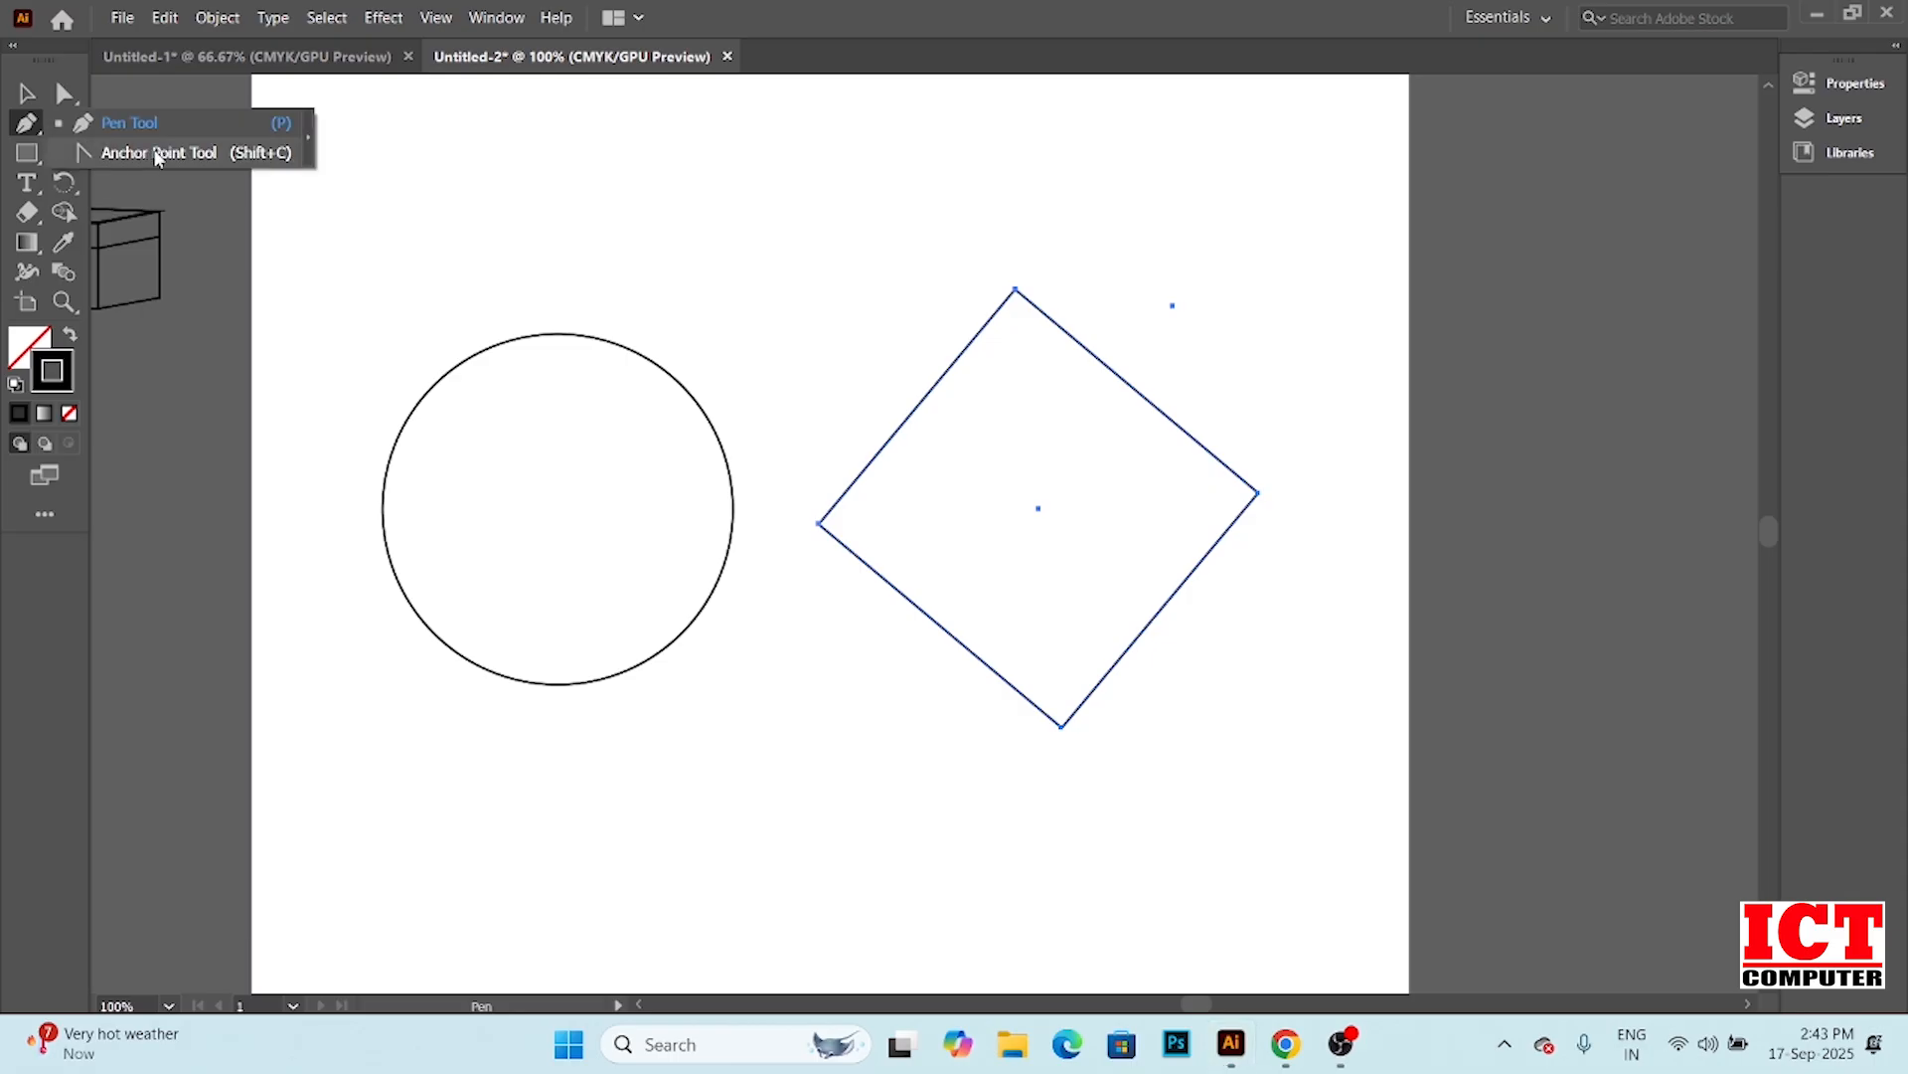
click(195, 154)
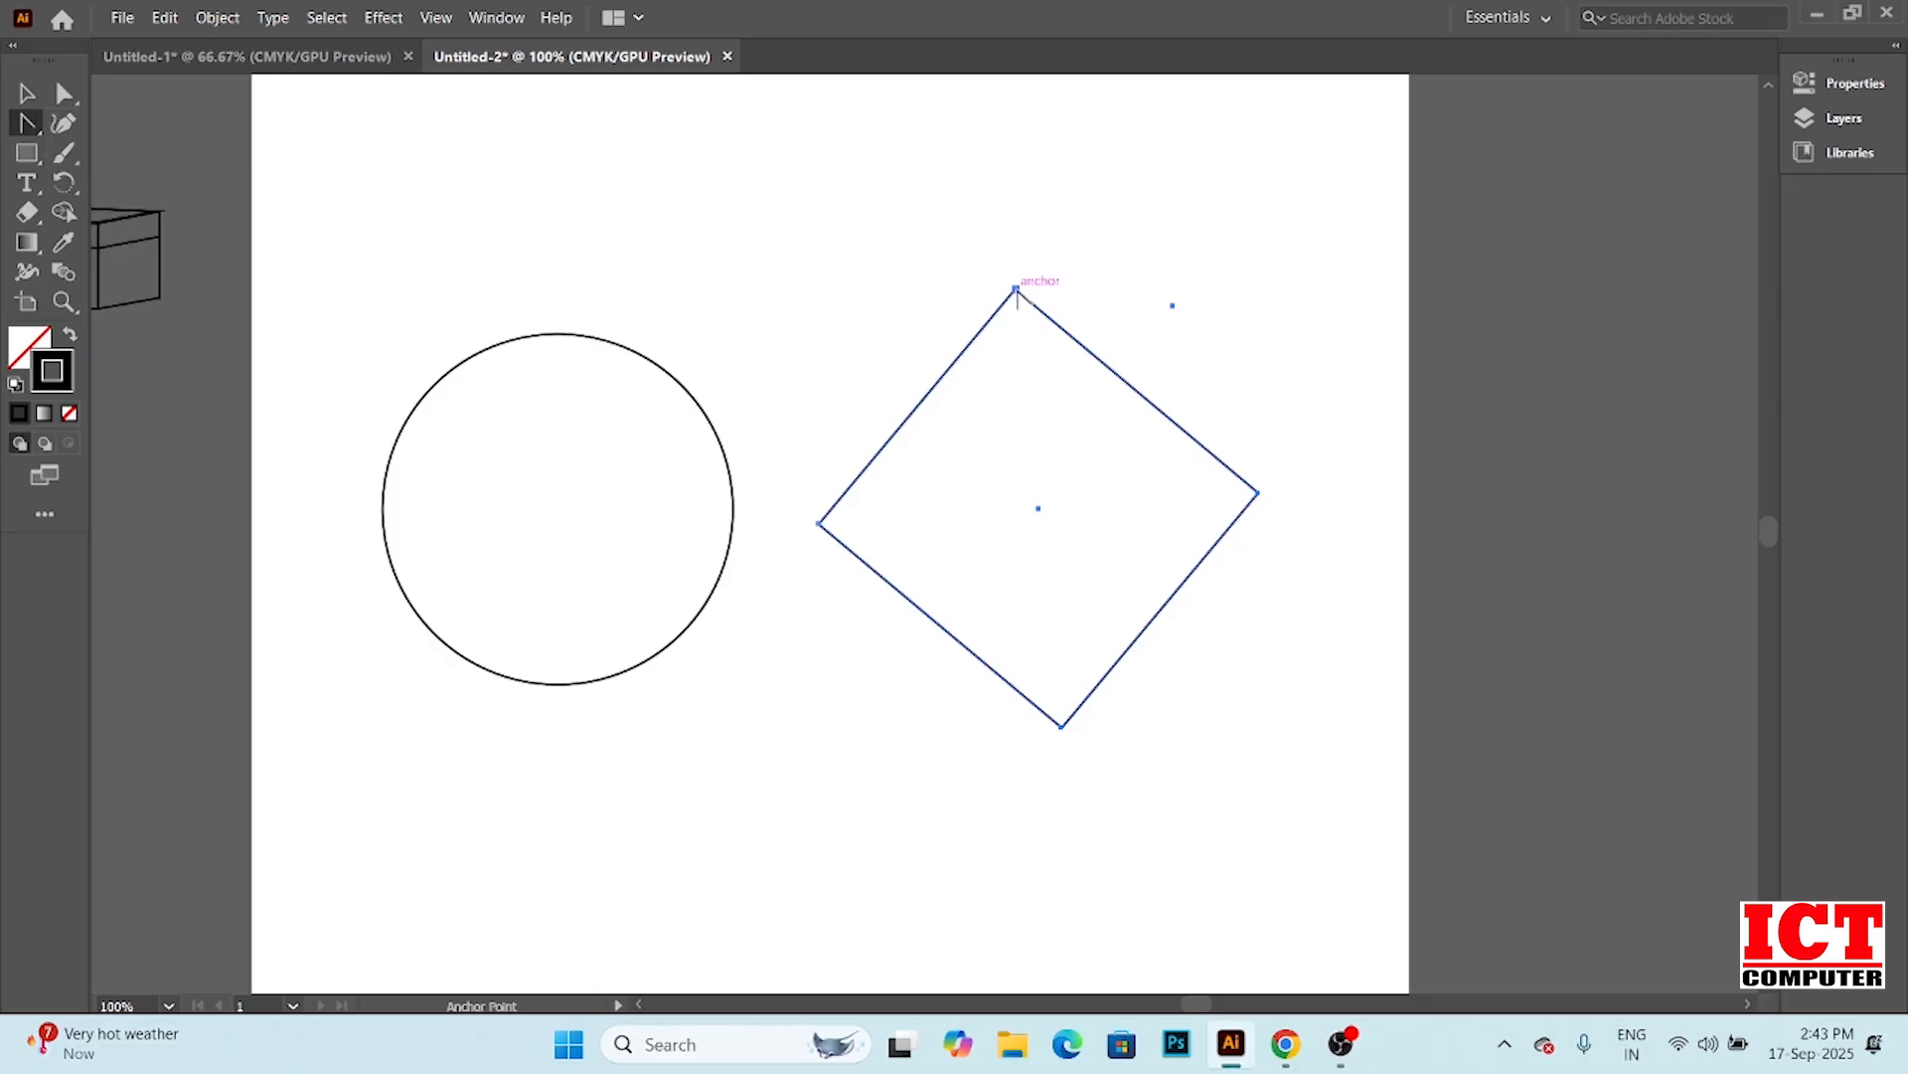
drag(1015, 290, 1208, 760)
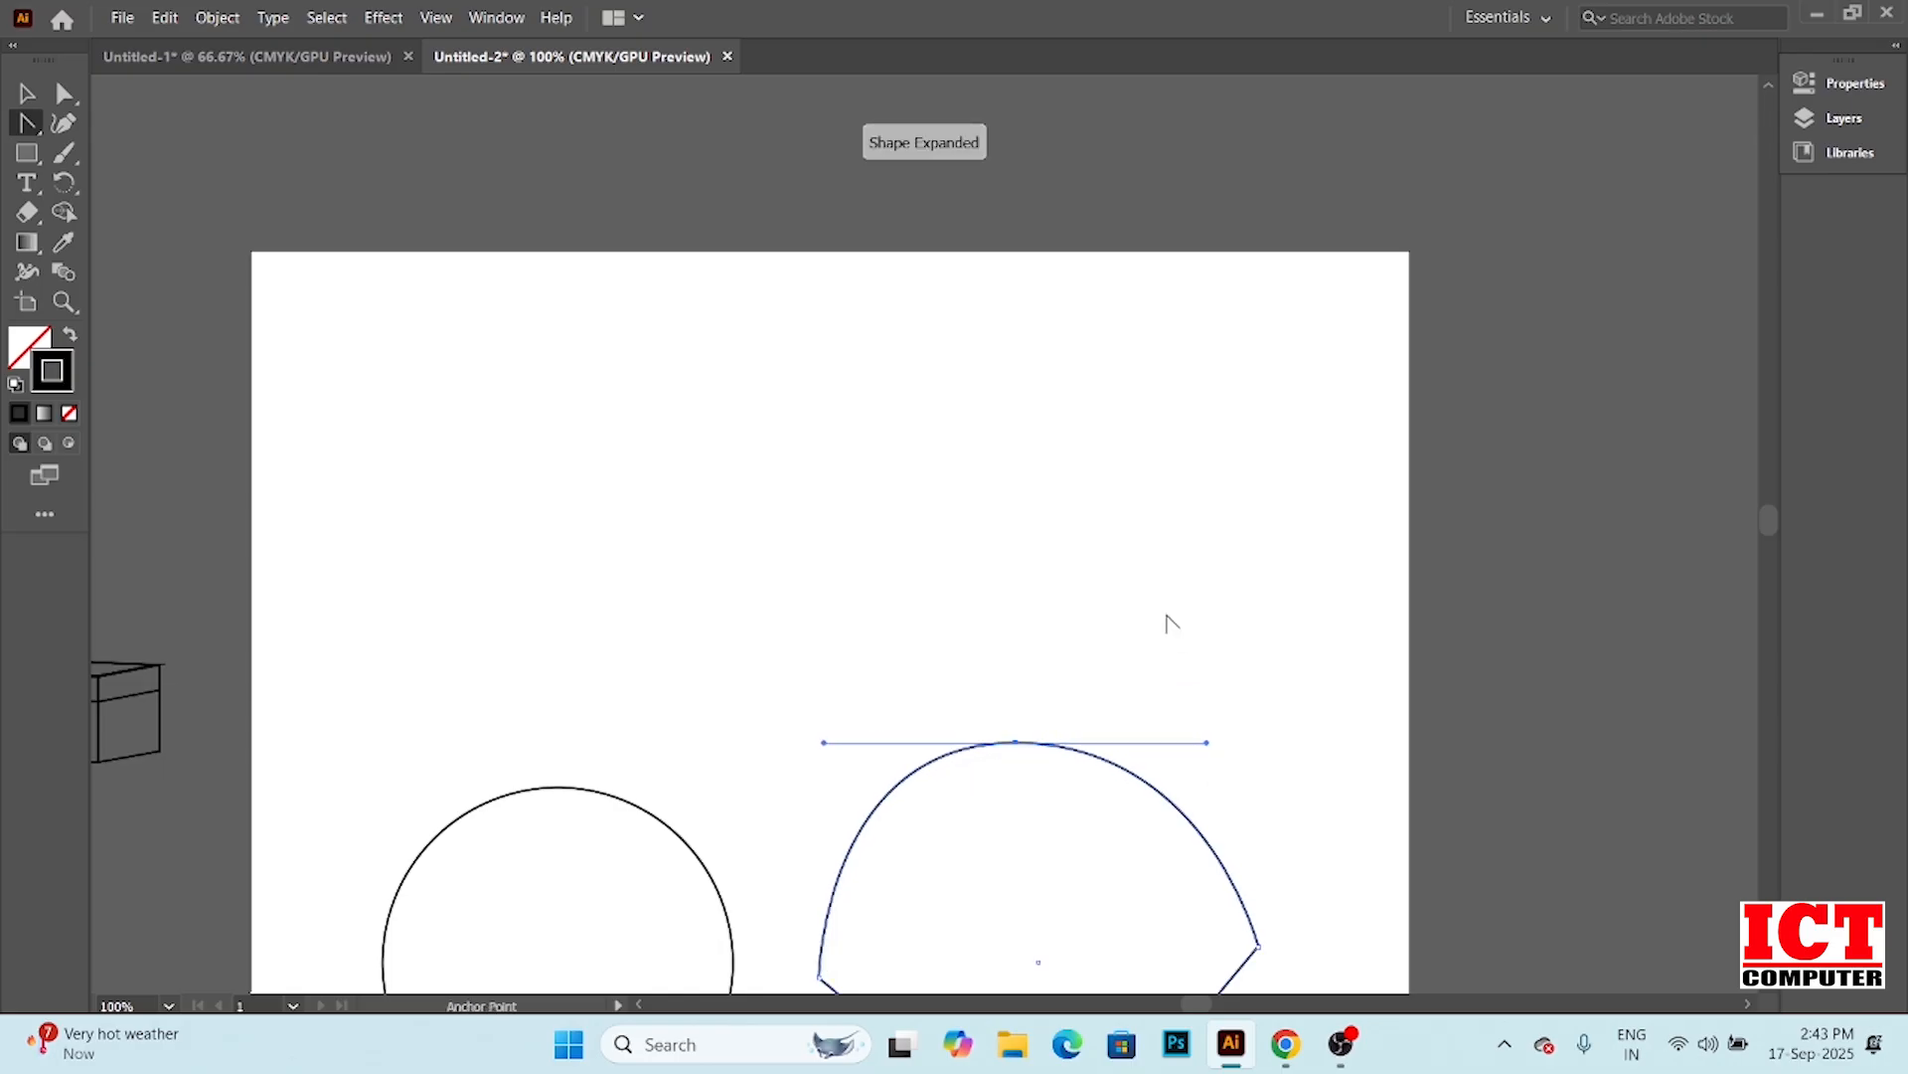
scroll(1173, 576, down, 1)
scroll(1173, 571, down, 1)
scroll(1173, 571, up, 1)
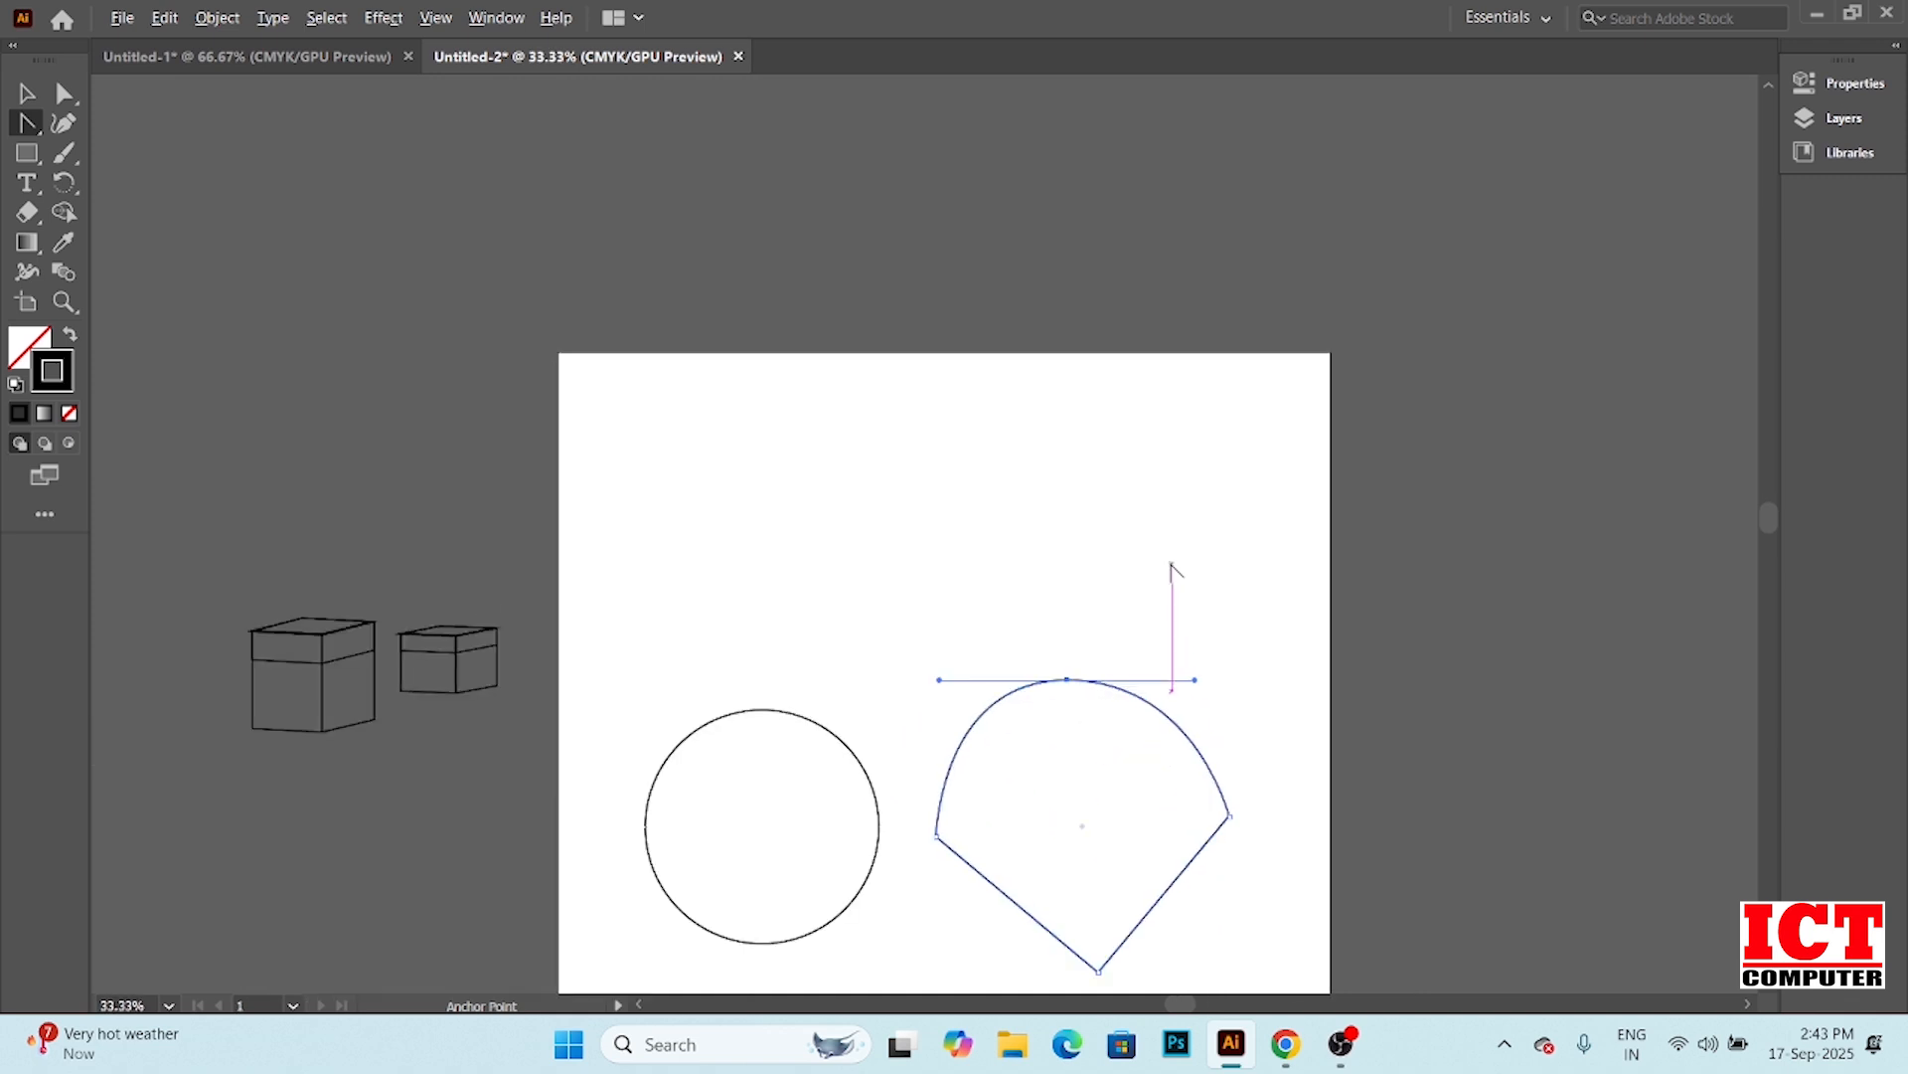
drag(1125, 814, 1120, 354)
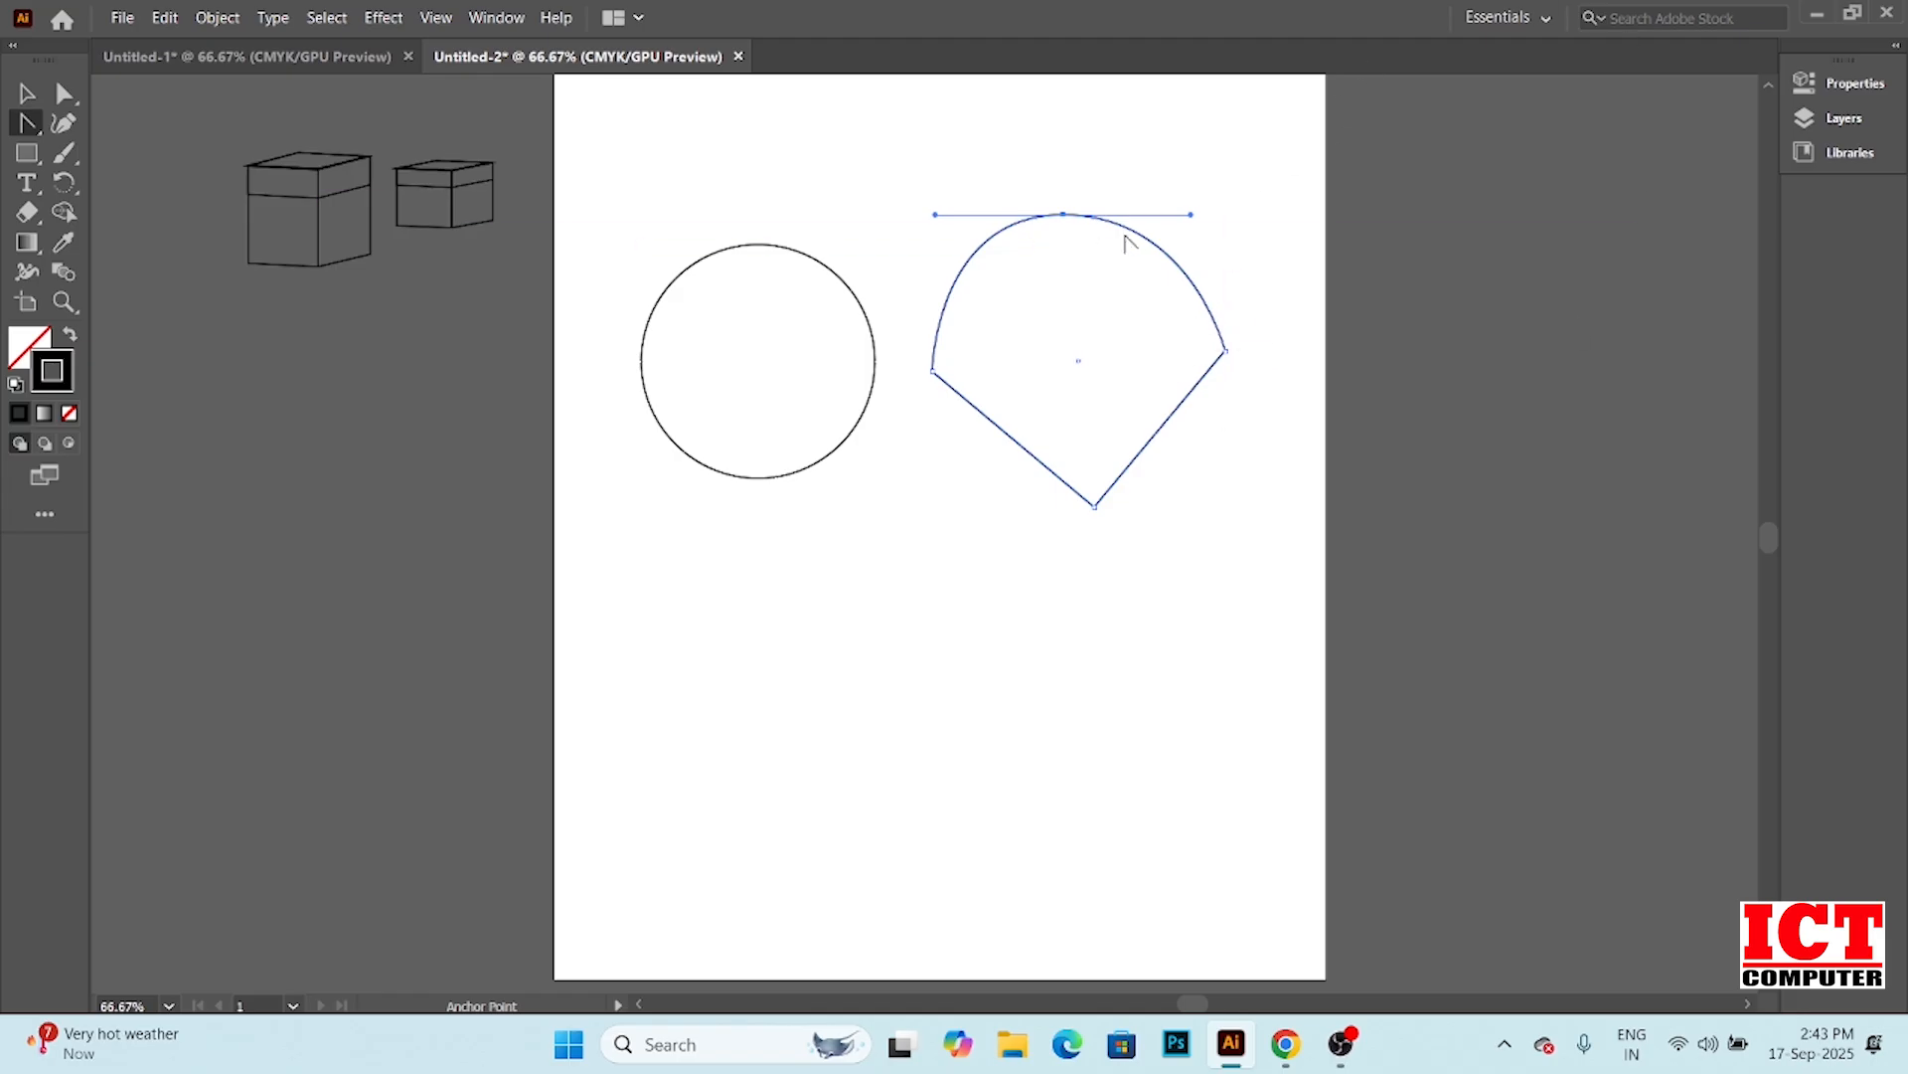
drag(1191, 215, 1200, 140)
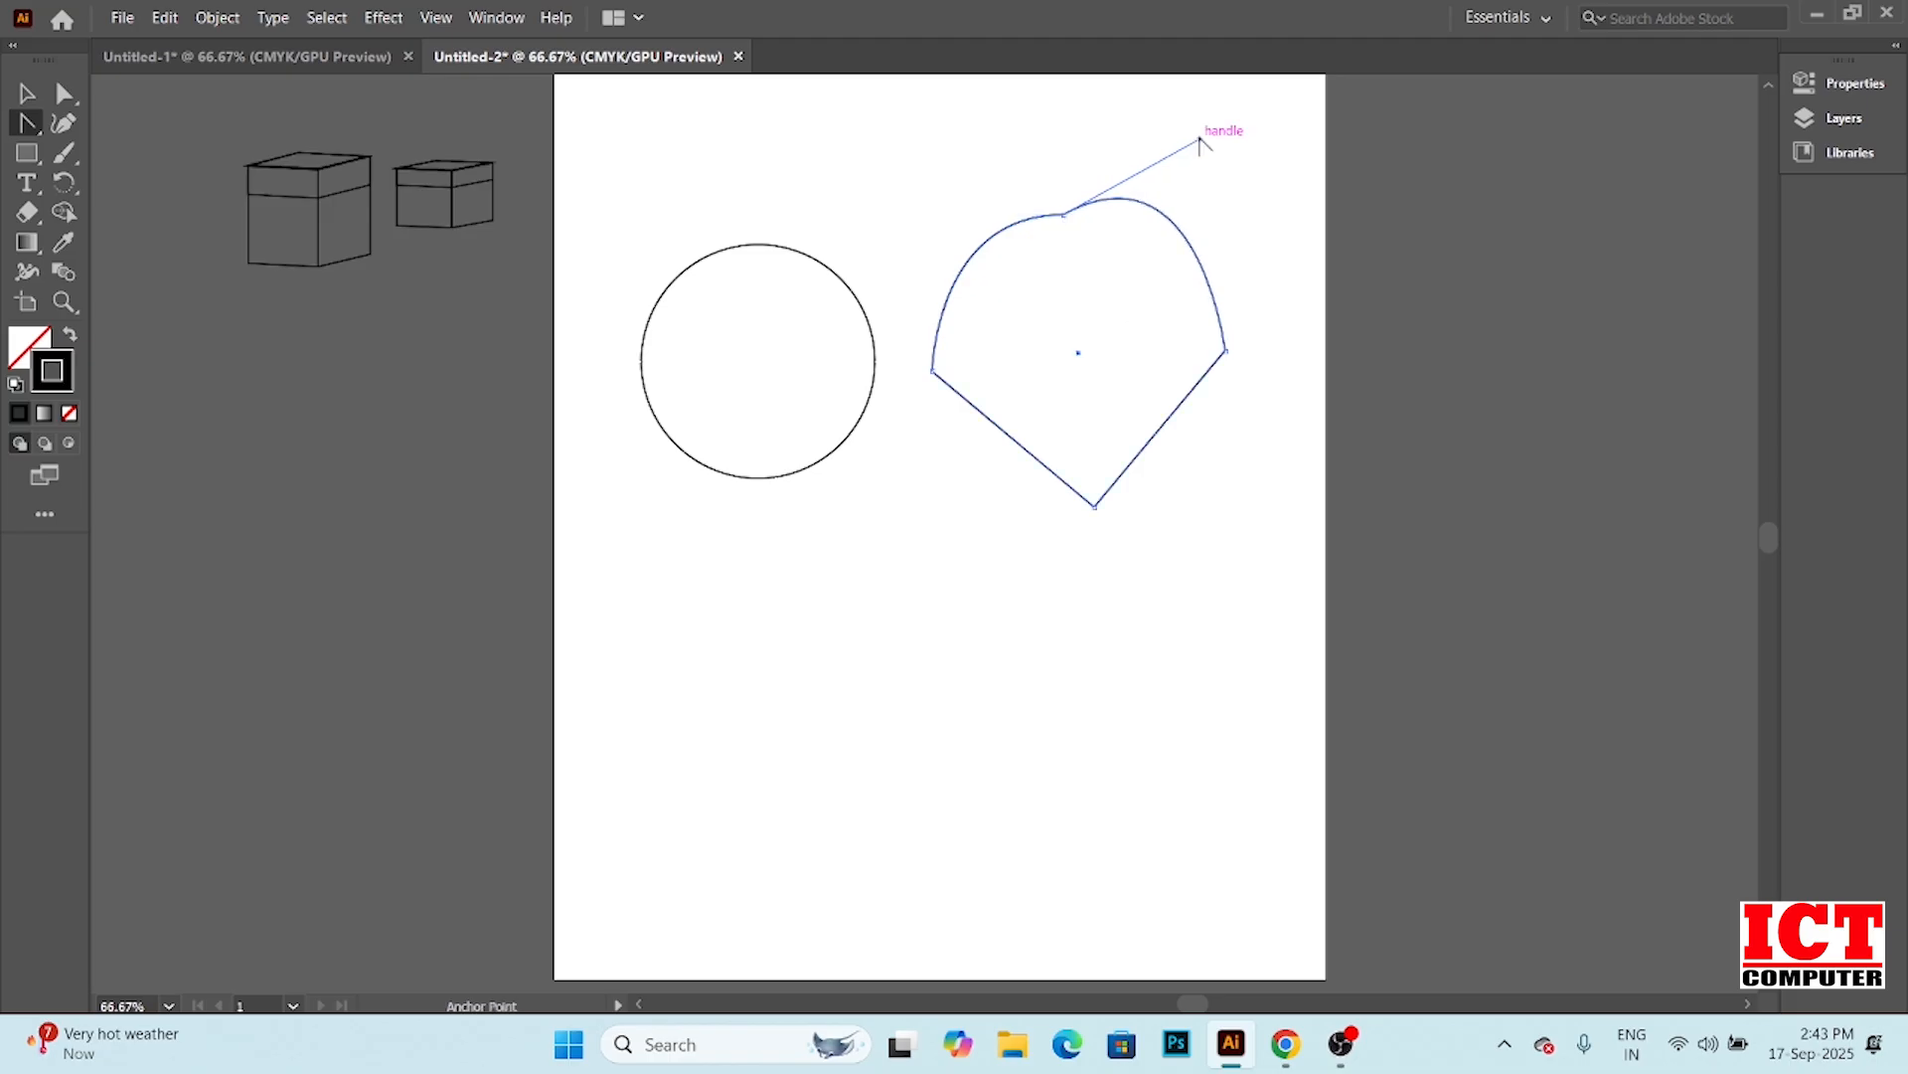
Undo the handle bend and the curve on the tilted square's top corner
key(ctrl+z)
key(ctrl+z)
key(ctrl+z)
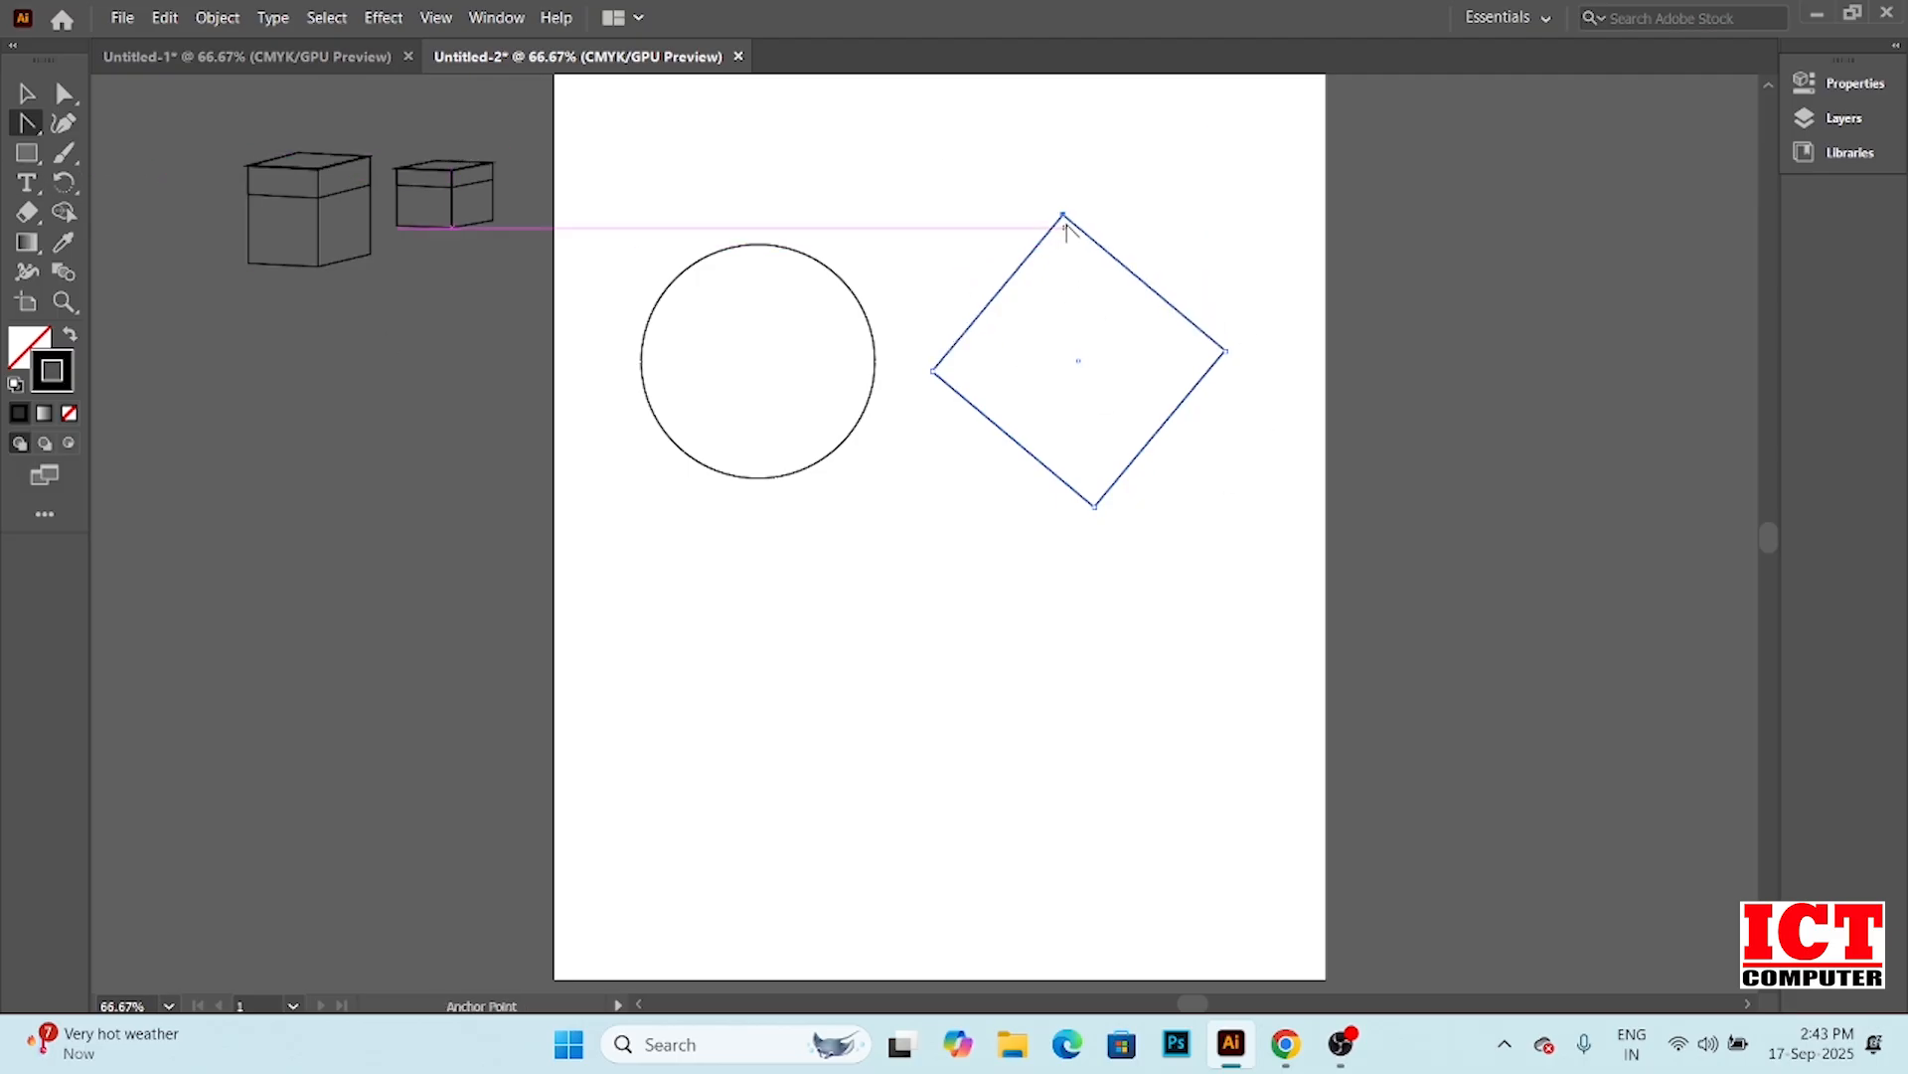
Try pulling very long handles from the square's top corner, undo that, and curve the corner into a smooth dome with shorter horizontal handles
drag(1062, 215, 588, 331)
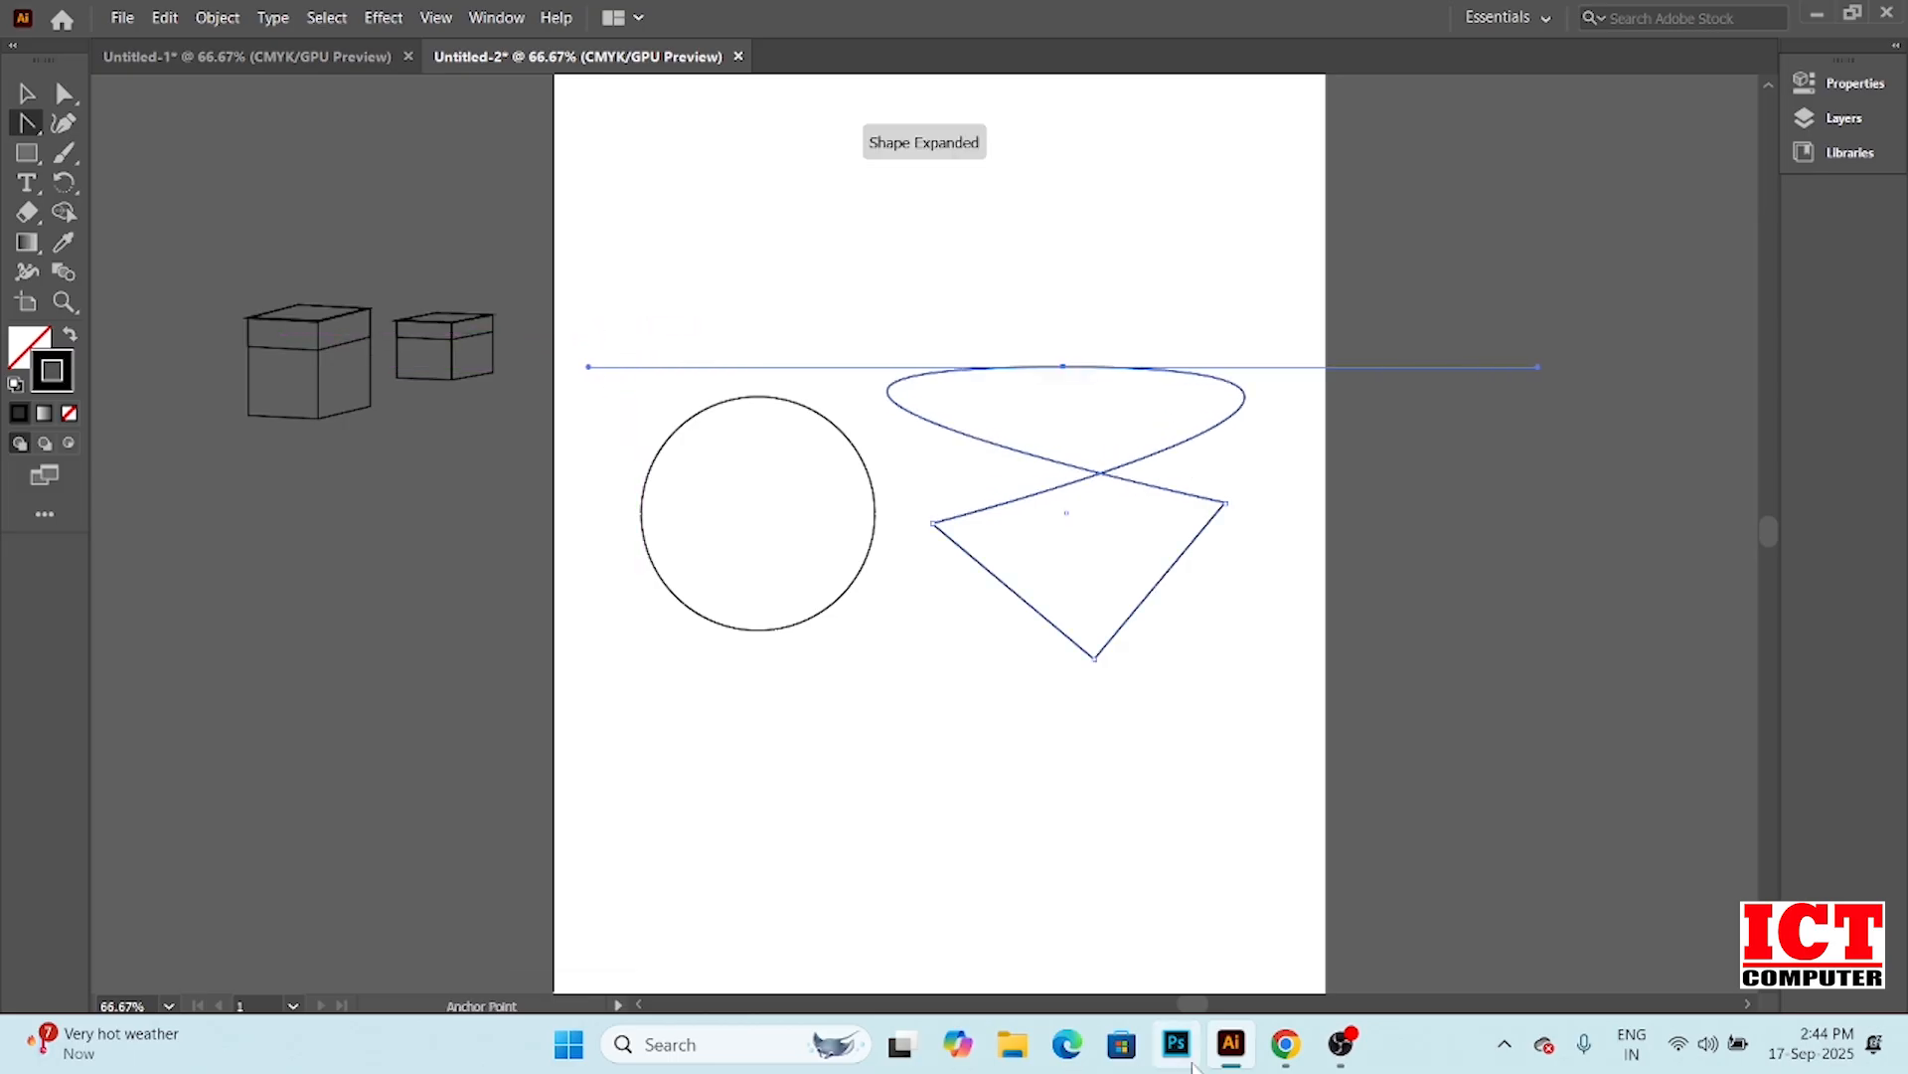
key(ctrl+z)
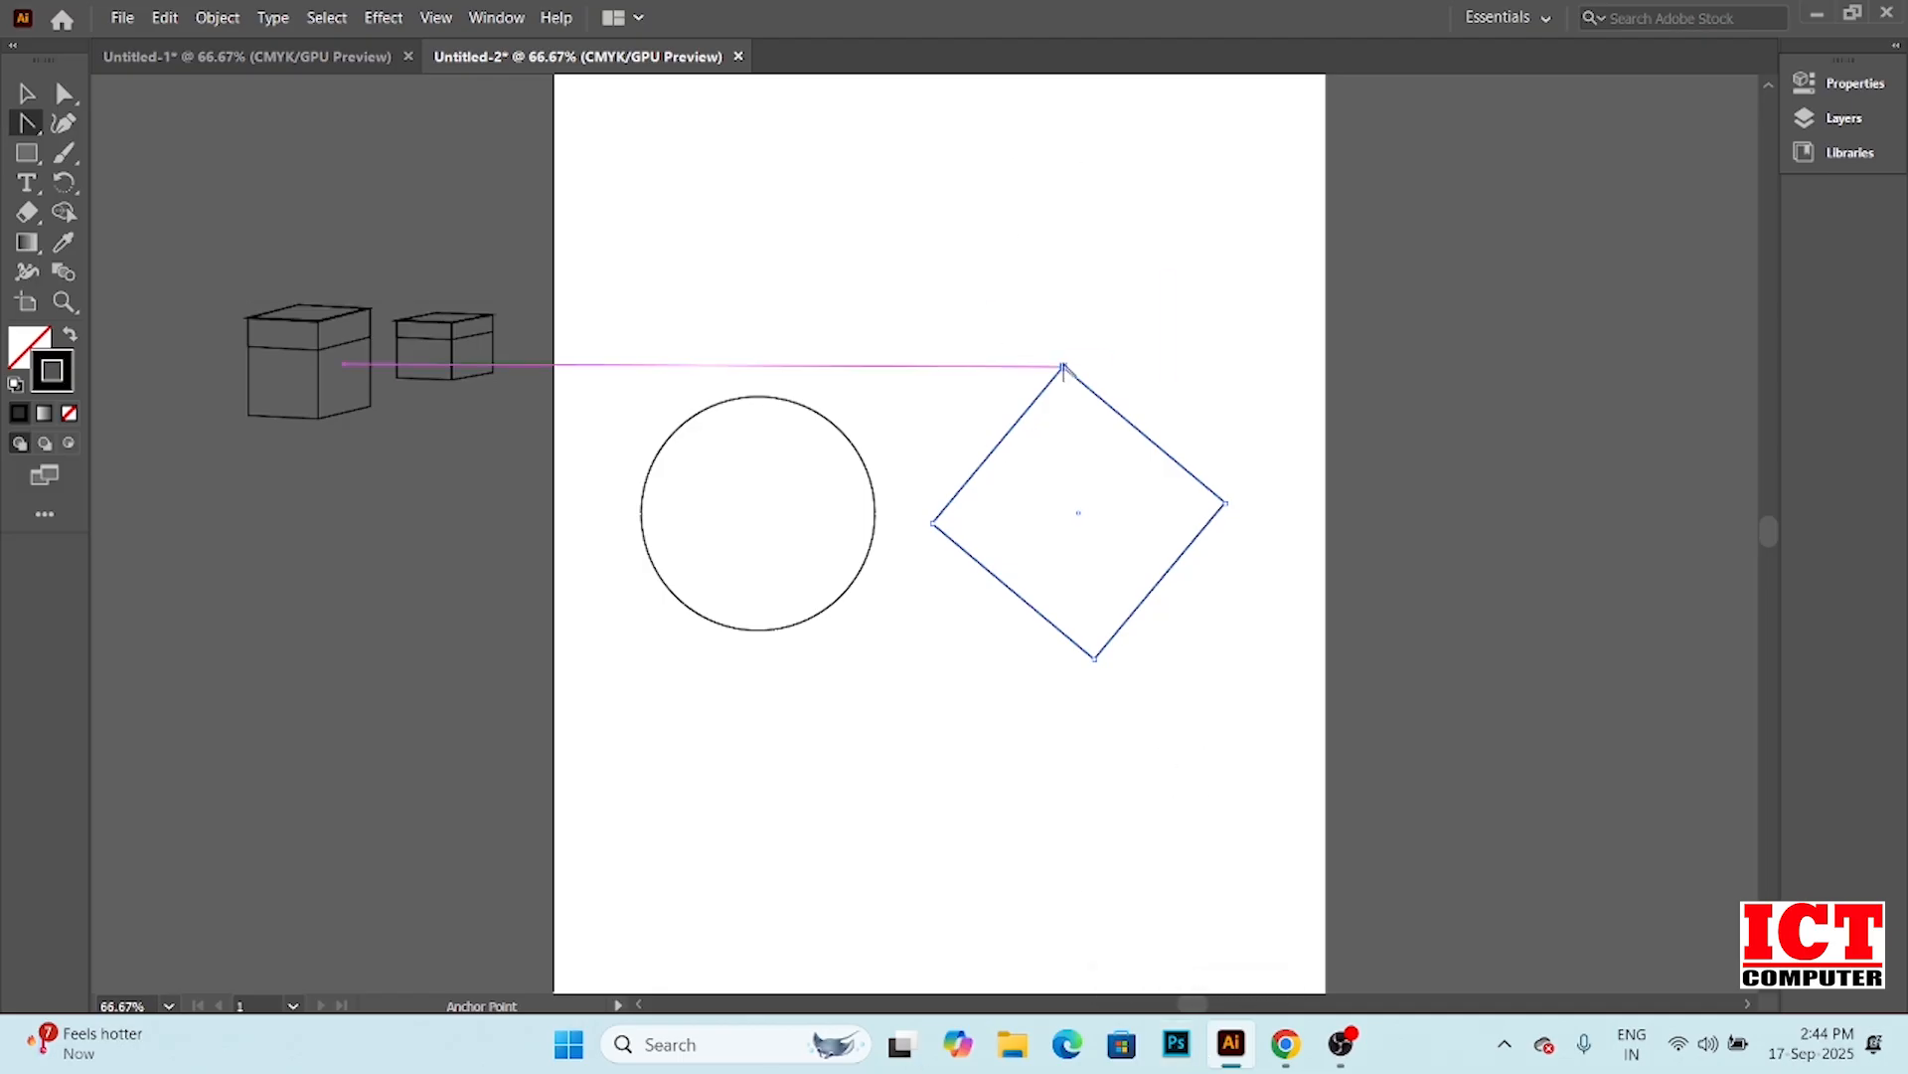
drag(1064, 368, 1216, 366)
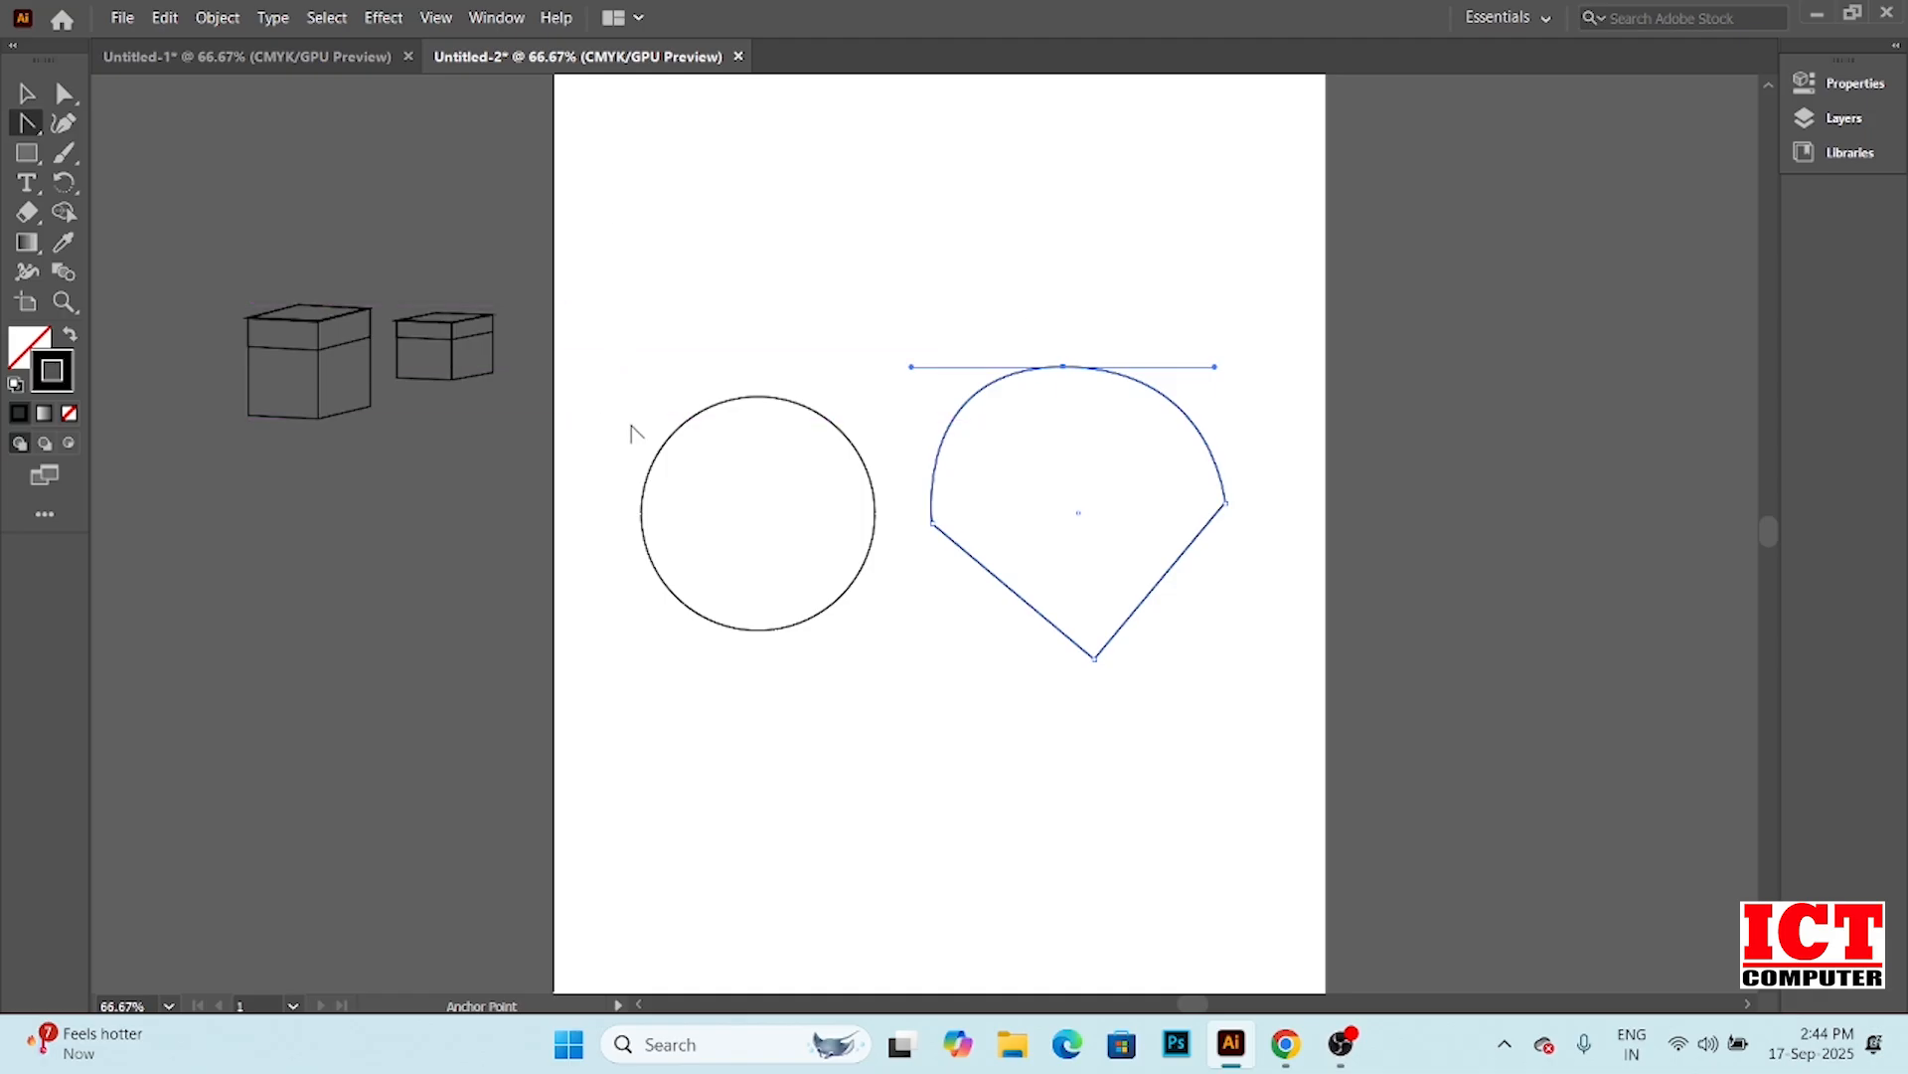
Select all the circle's anchor points and convert the four of them to sharp corners with the Anchor Point tool, forming a diamond
click(64, 93)
click(777, 399)
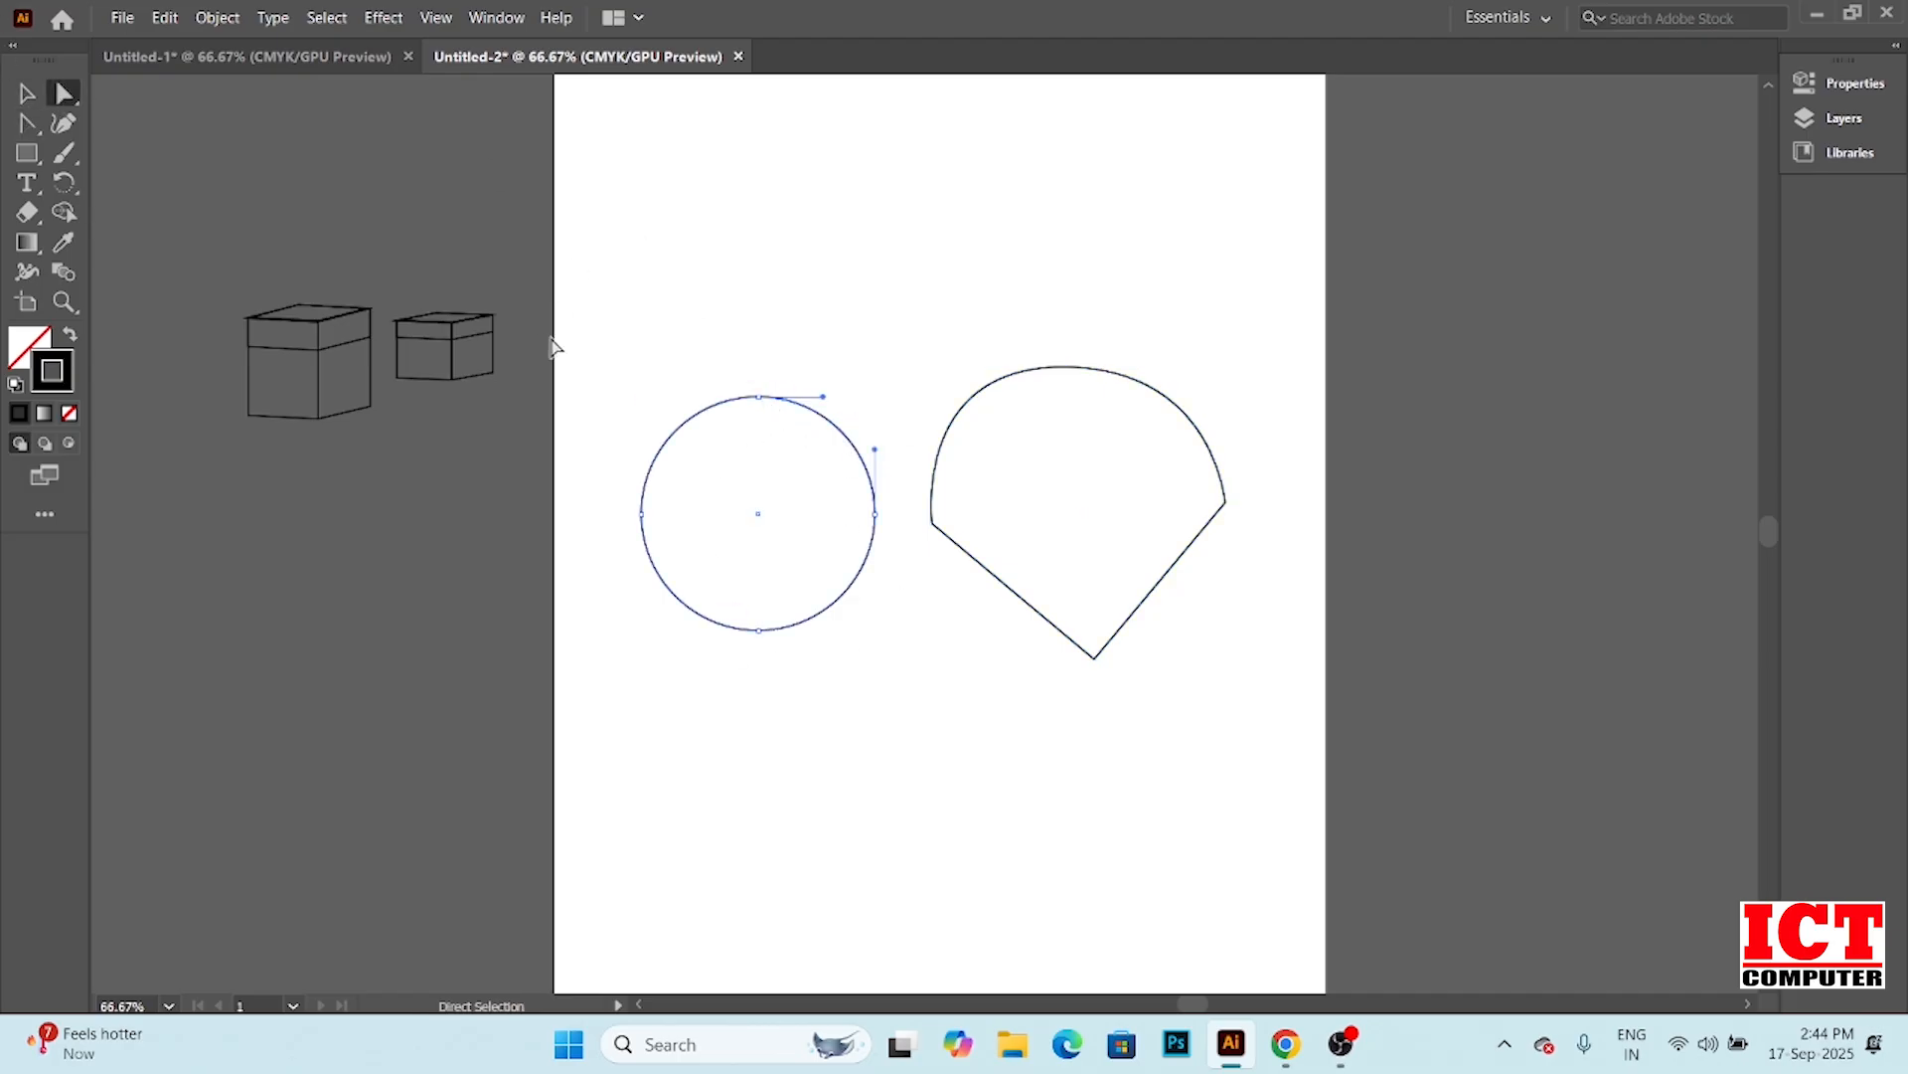
drag(617, 353, 912, 682)
click(27, 123)
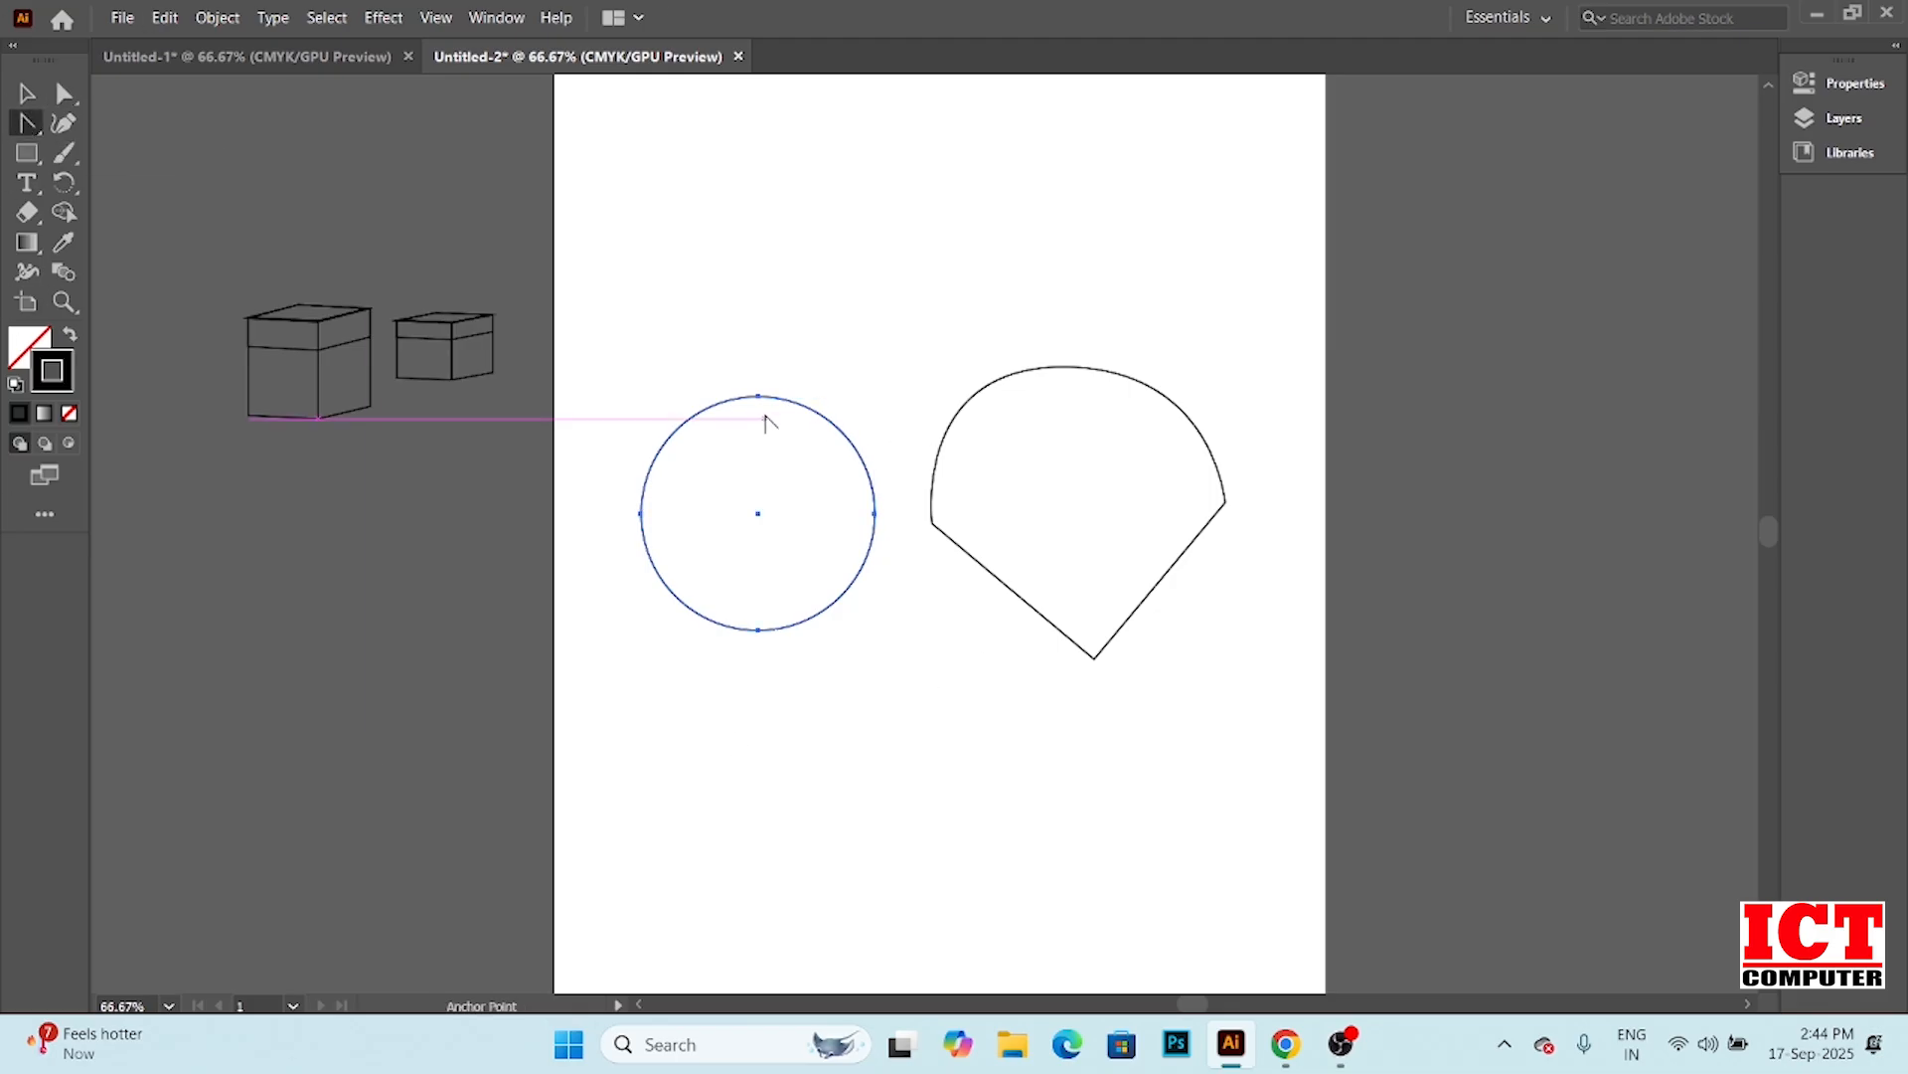
click(758, 398)
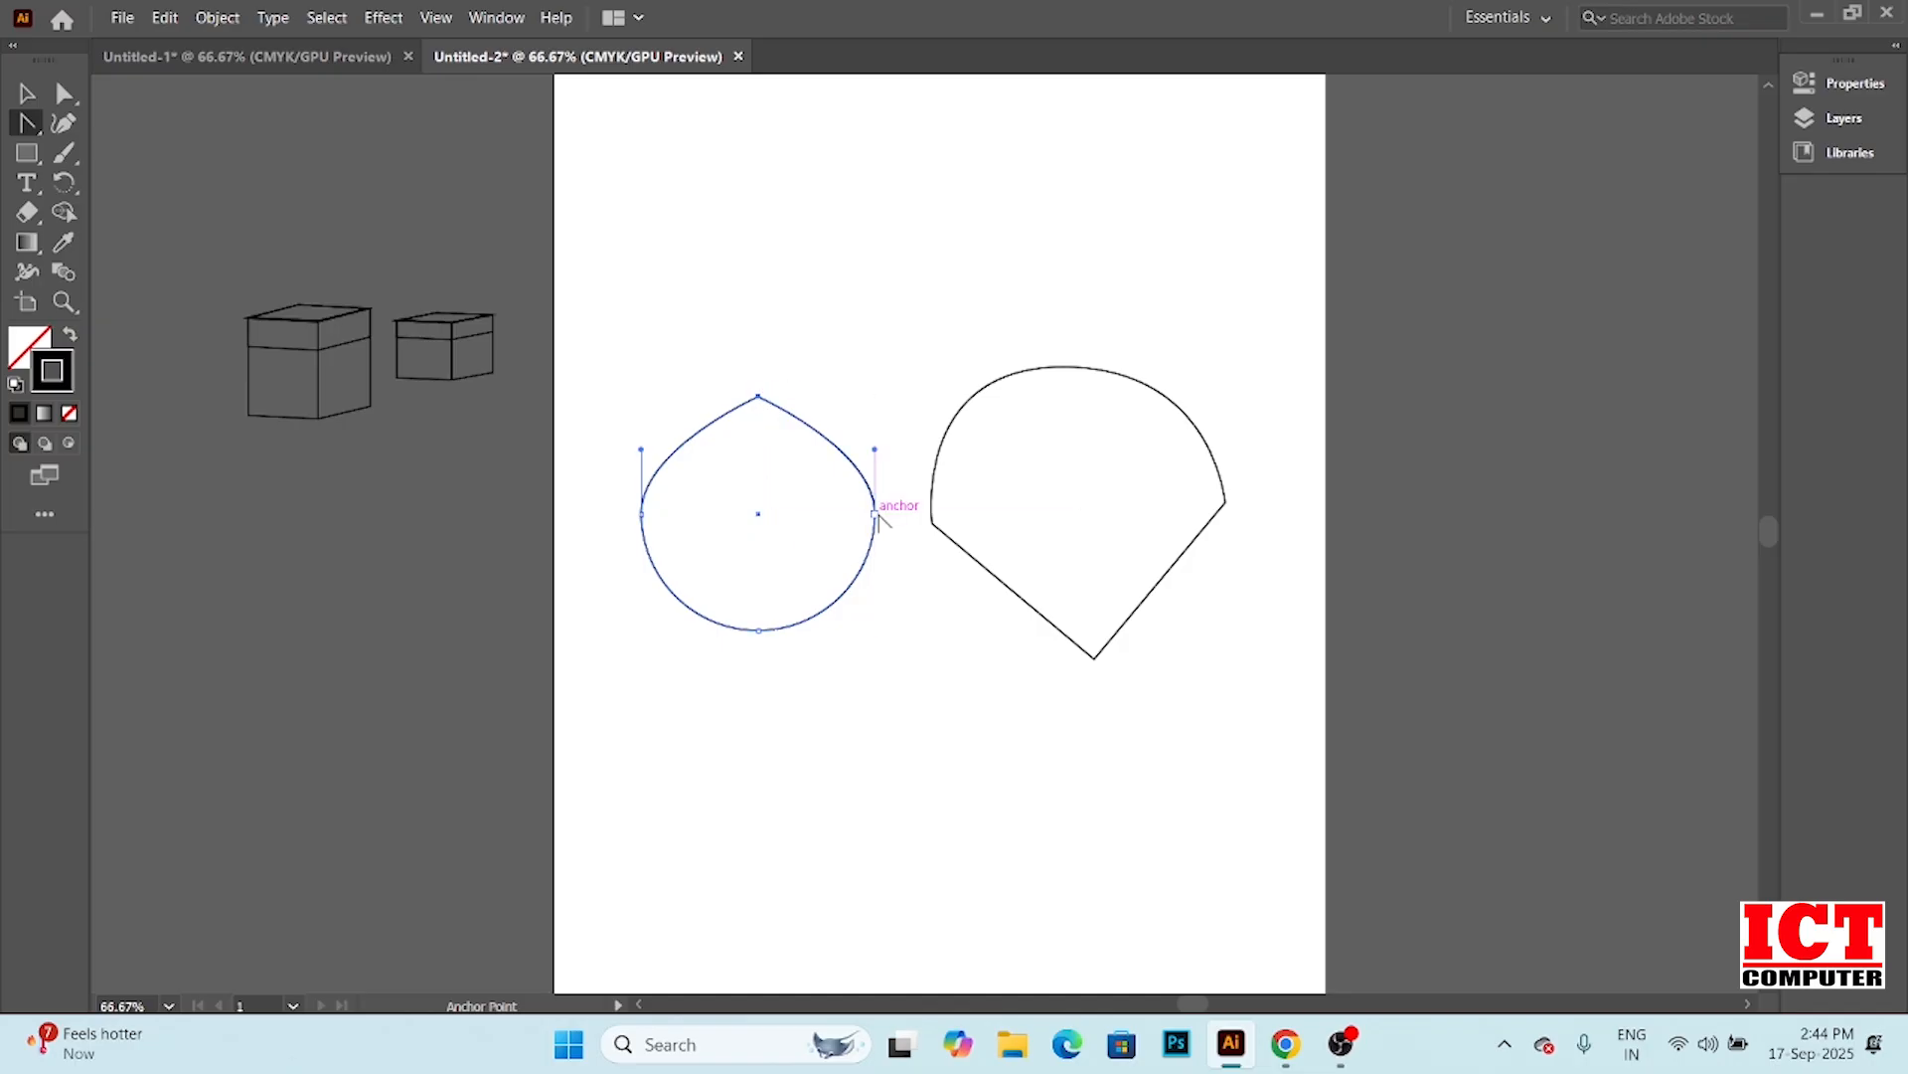
click(875, 513)
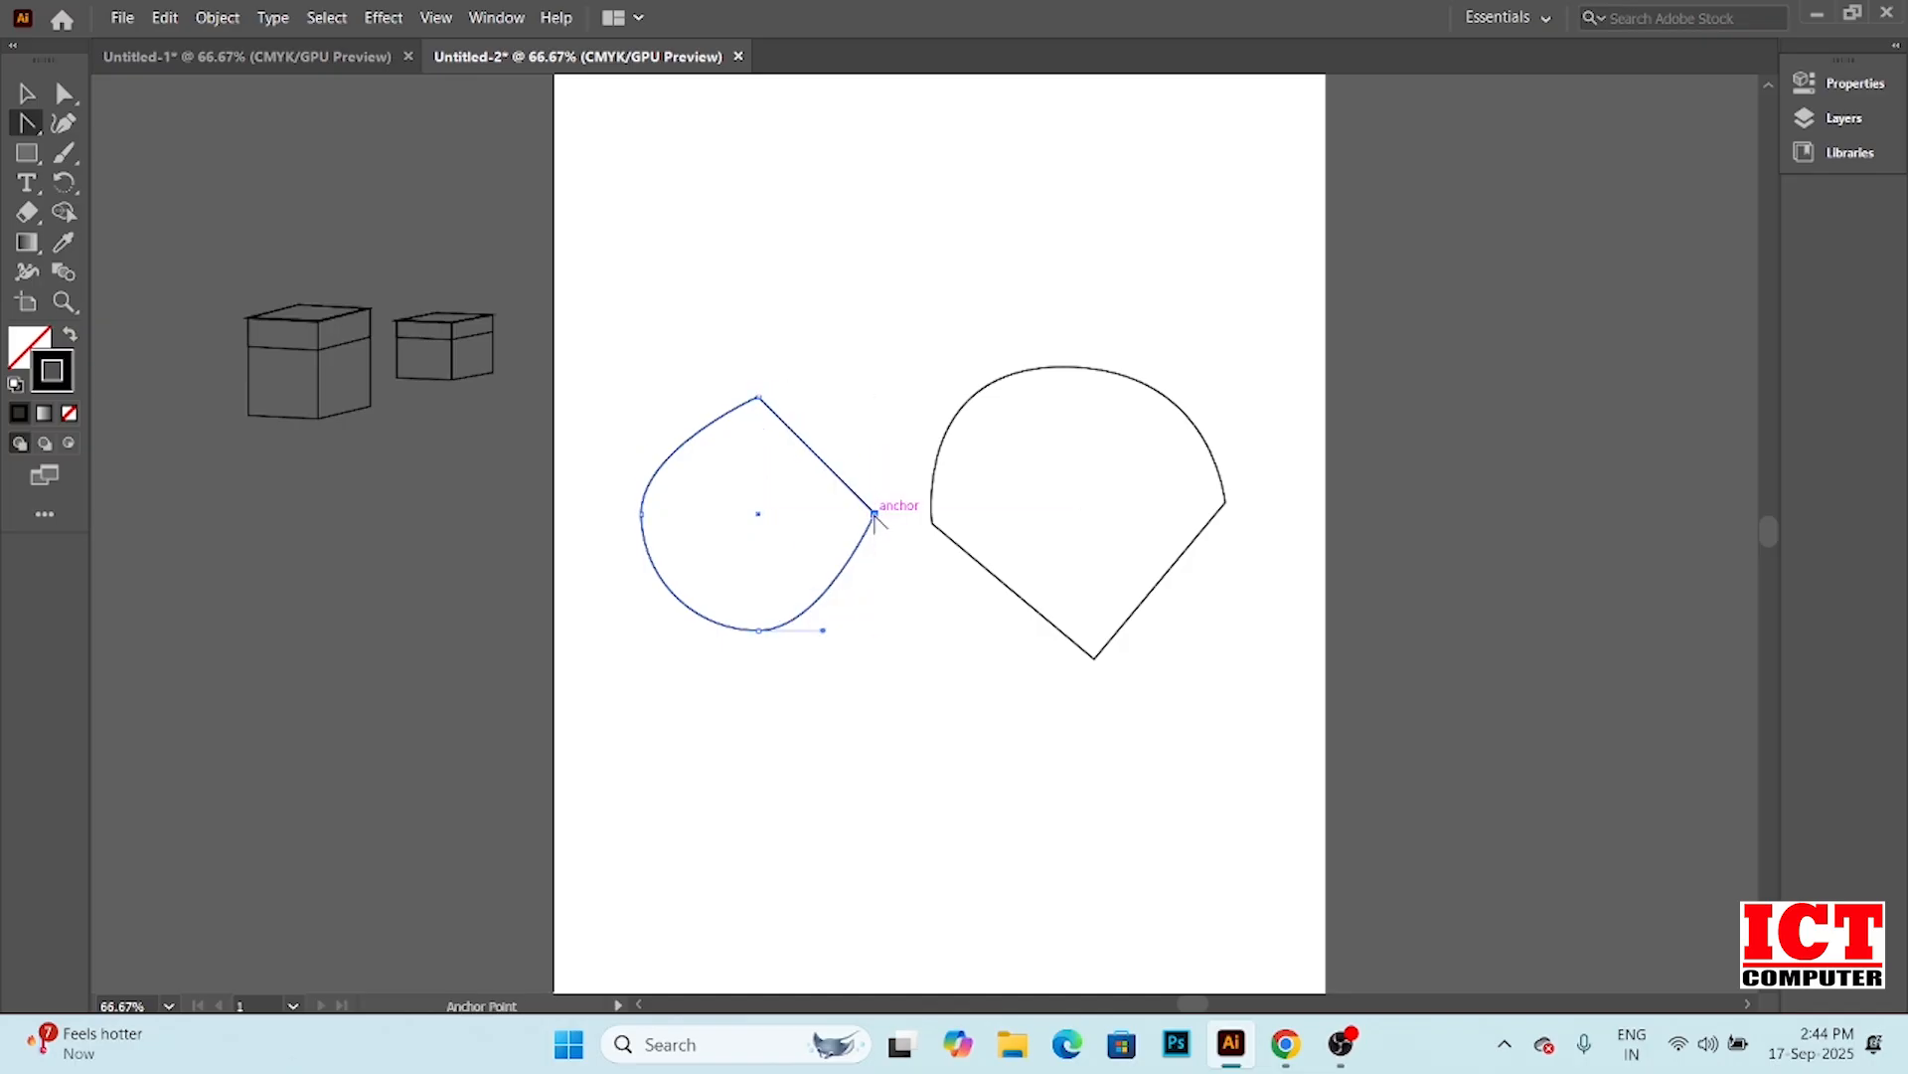
click(758, 629)
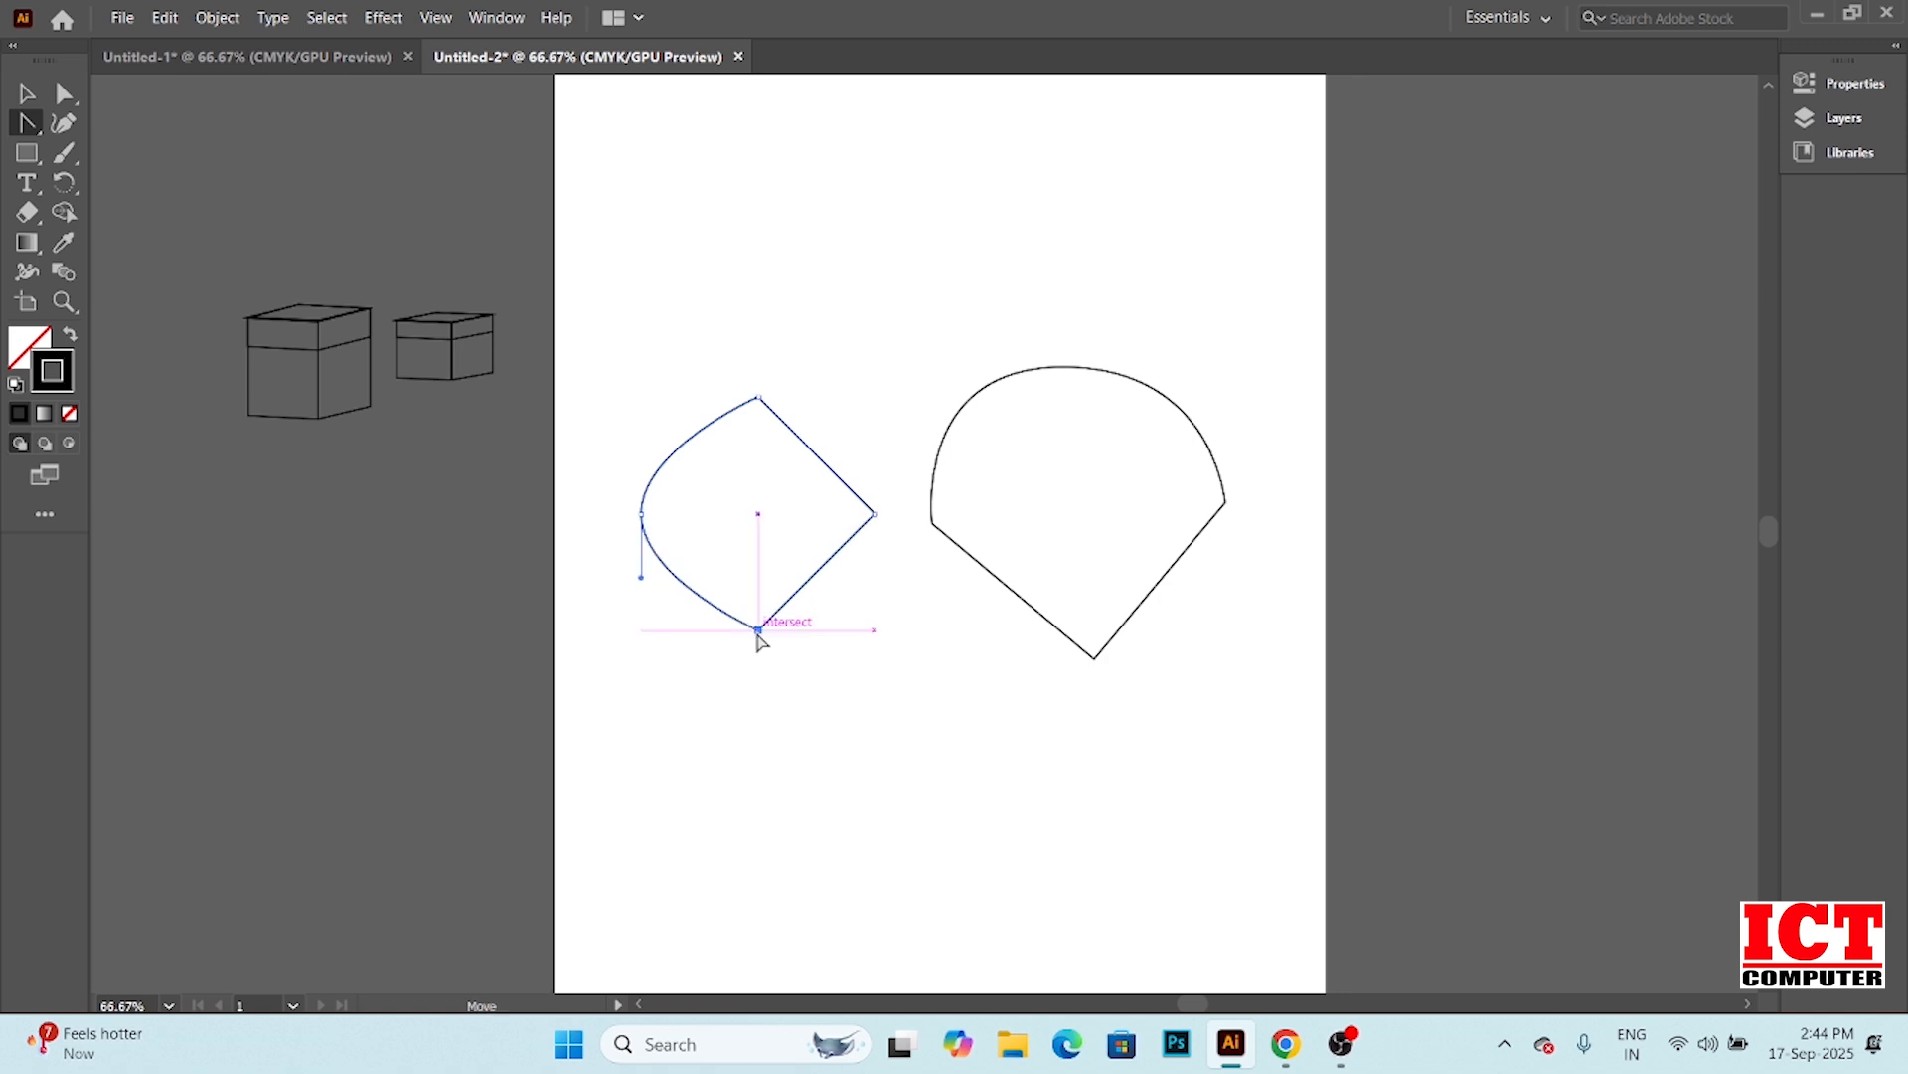
click(641, 514)
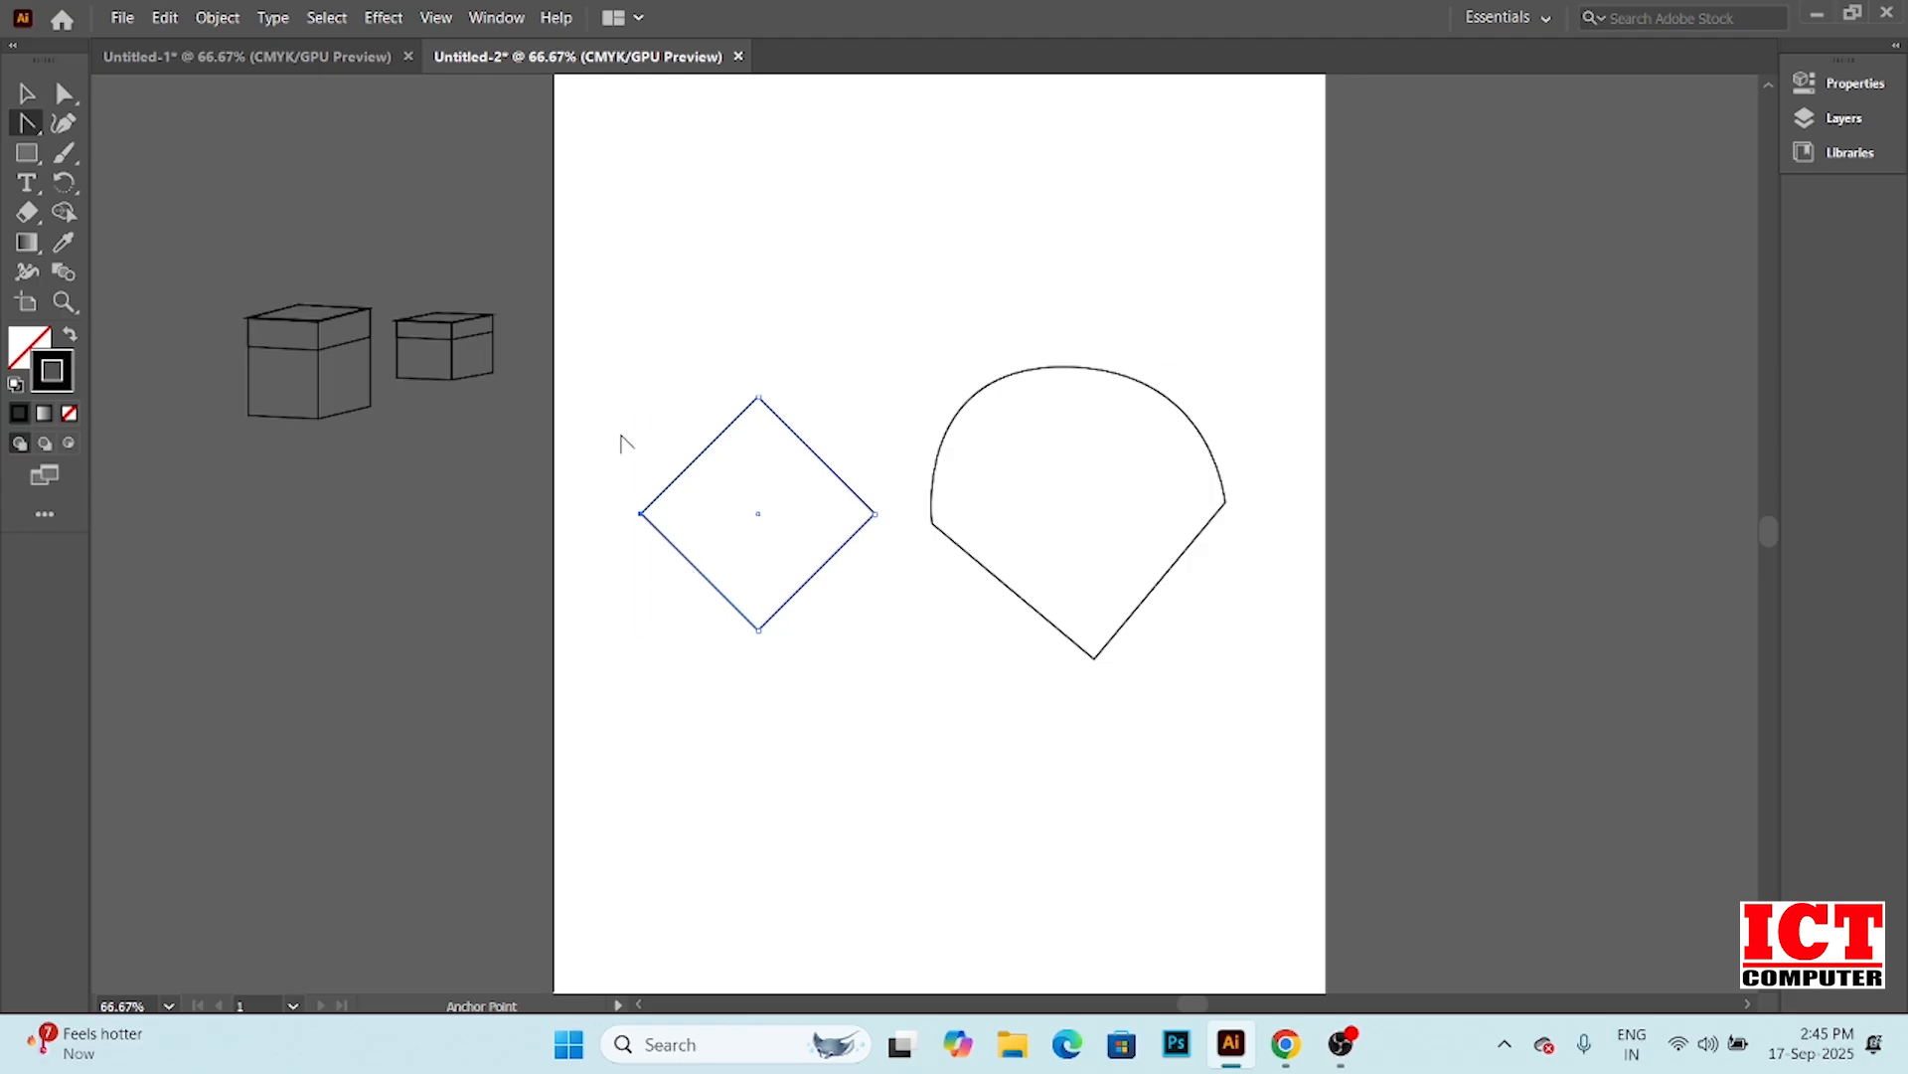
Pull direction handles out of the diamond's left corner to curve it, and undo that curve
click(642, 514)
drag(642, 514, 682, 397)
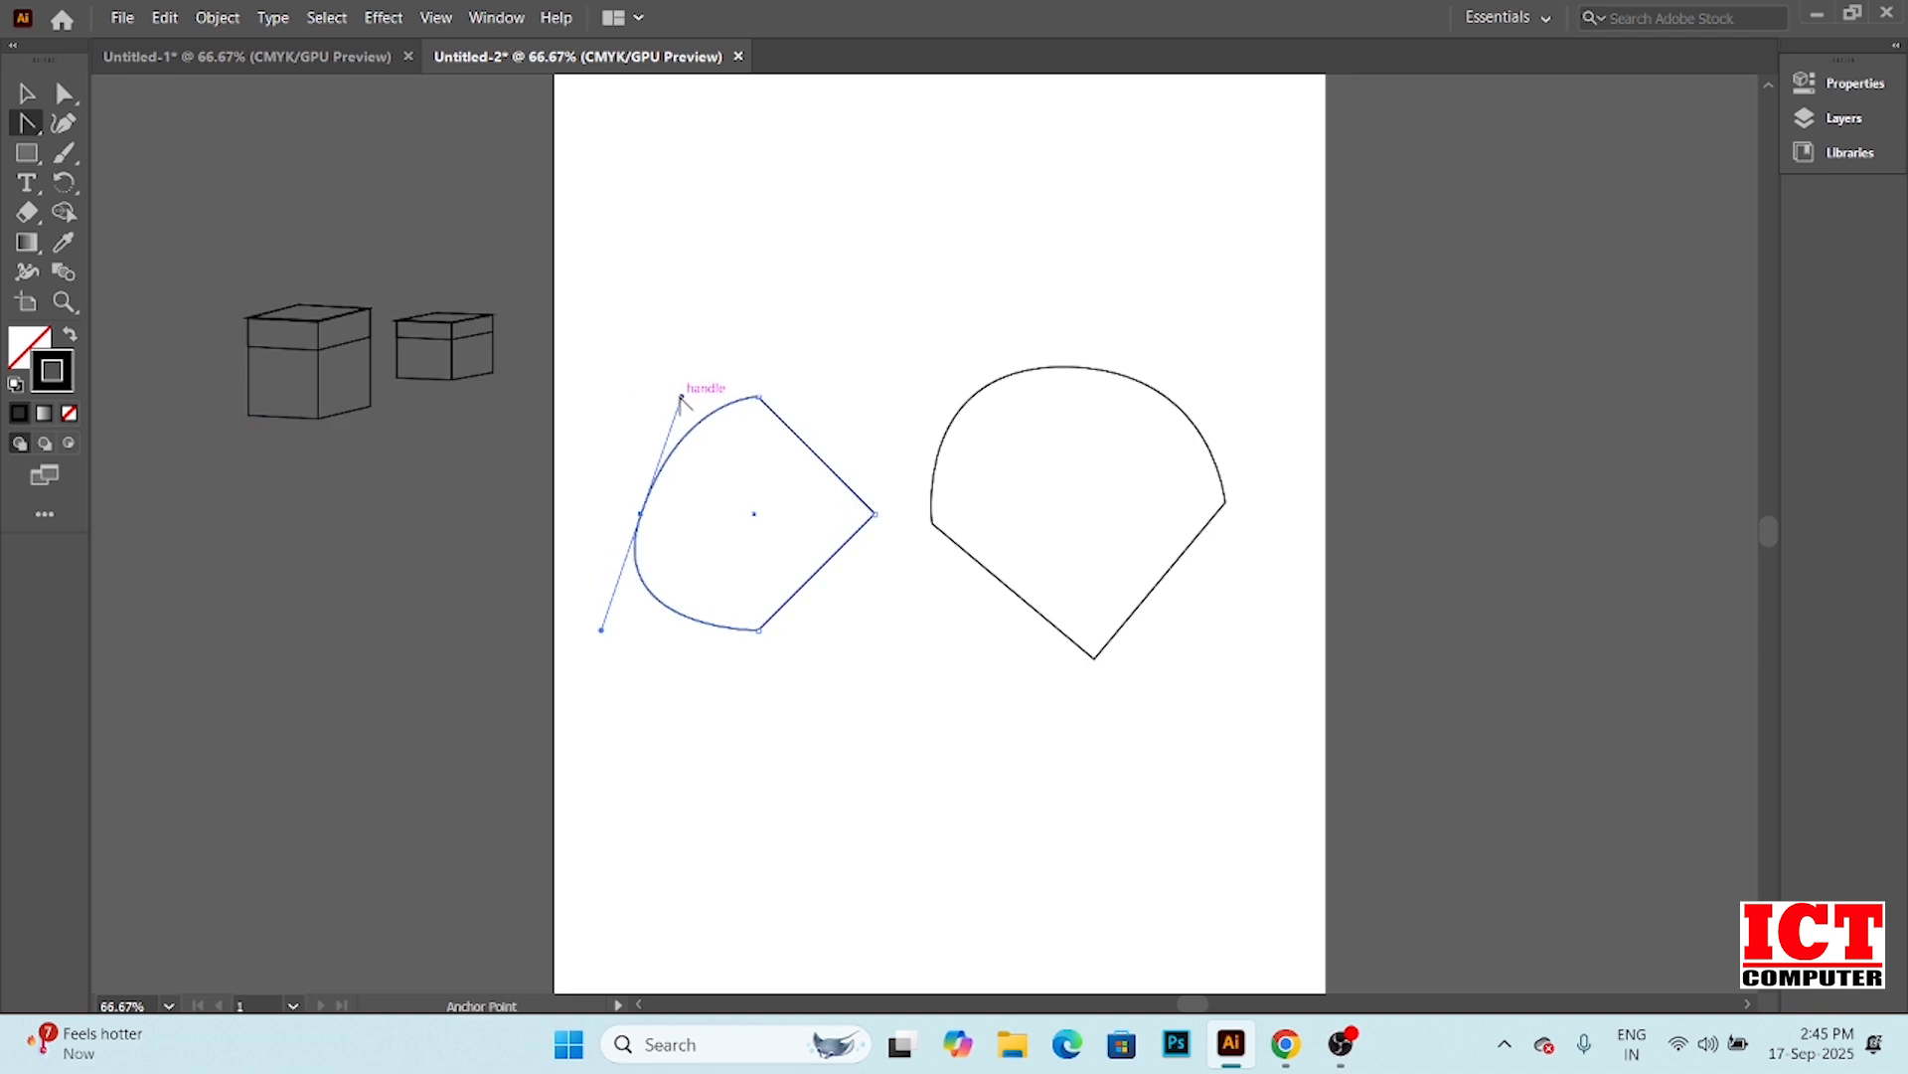
key(ctrl+z)
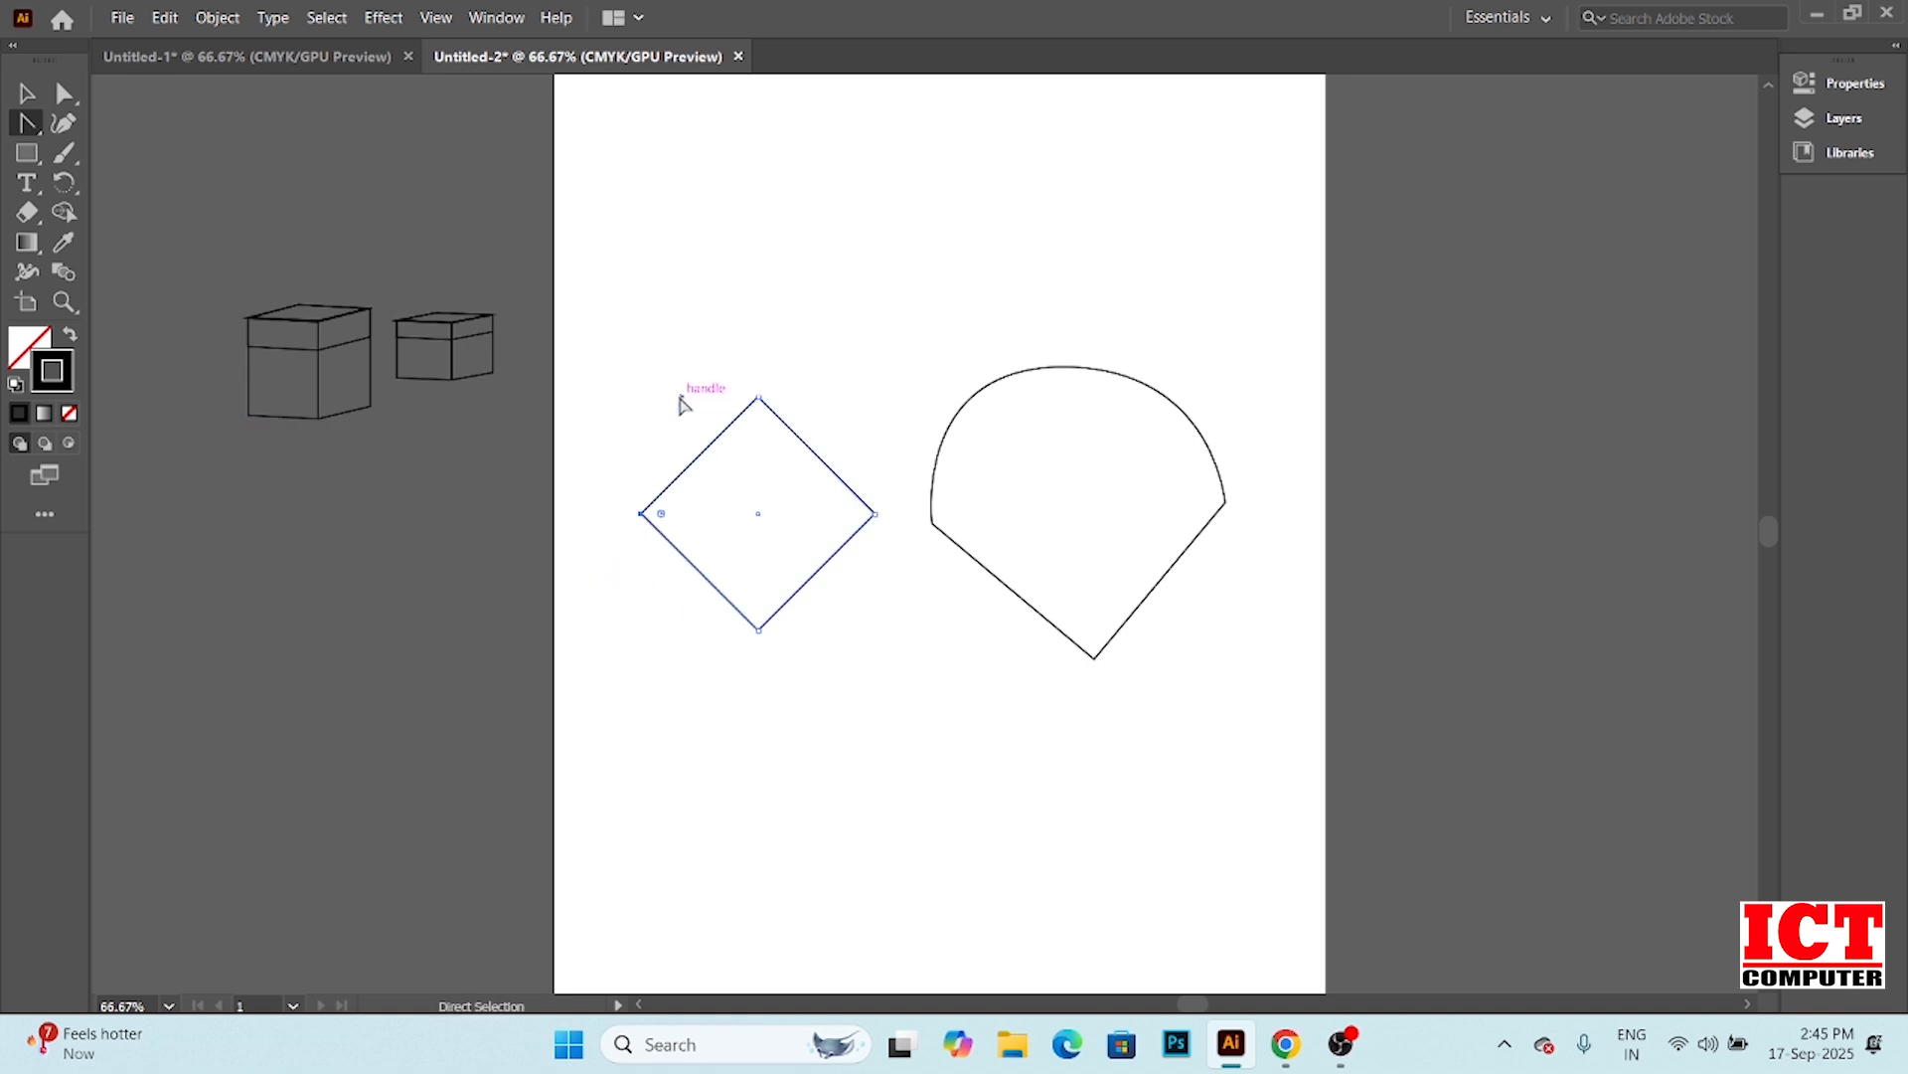
Undo the corner conversions on the diamond to bring back the round circle
key(ctrl+z)
key(ctrl+z)
key(ctrl+z)
key(ctrl+z)
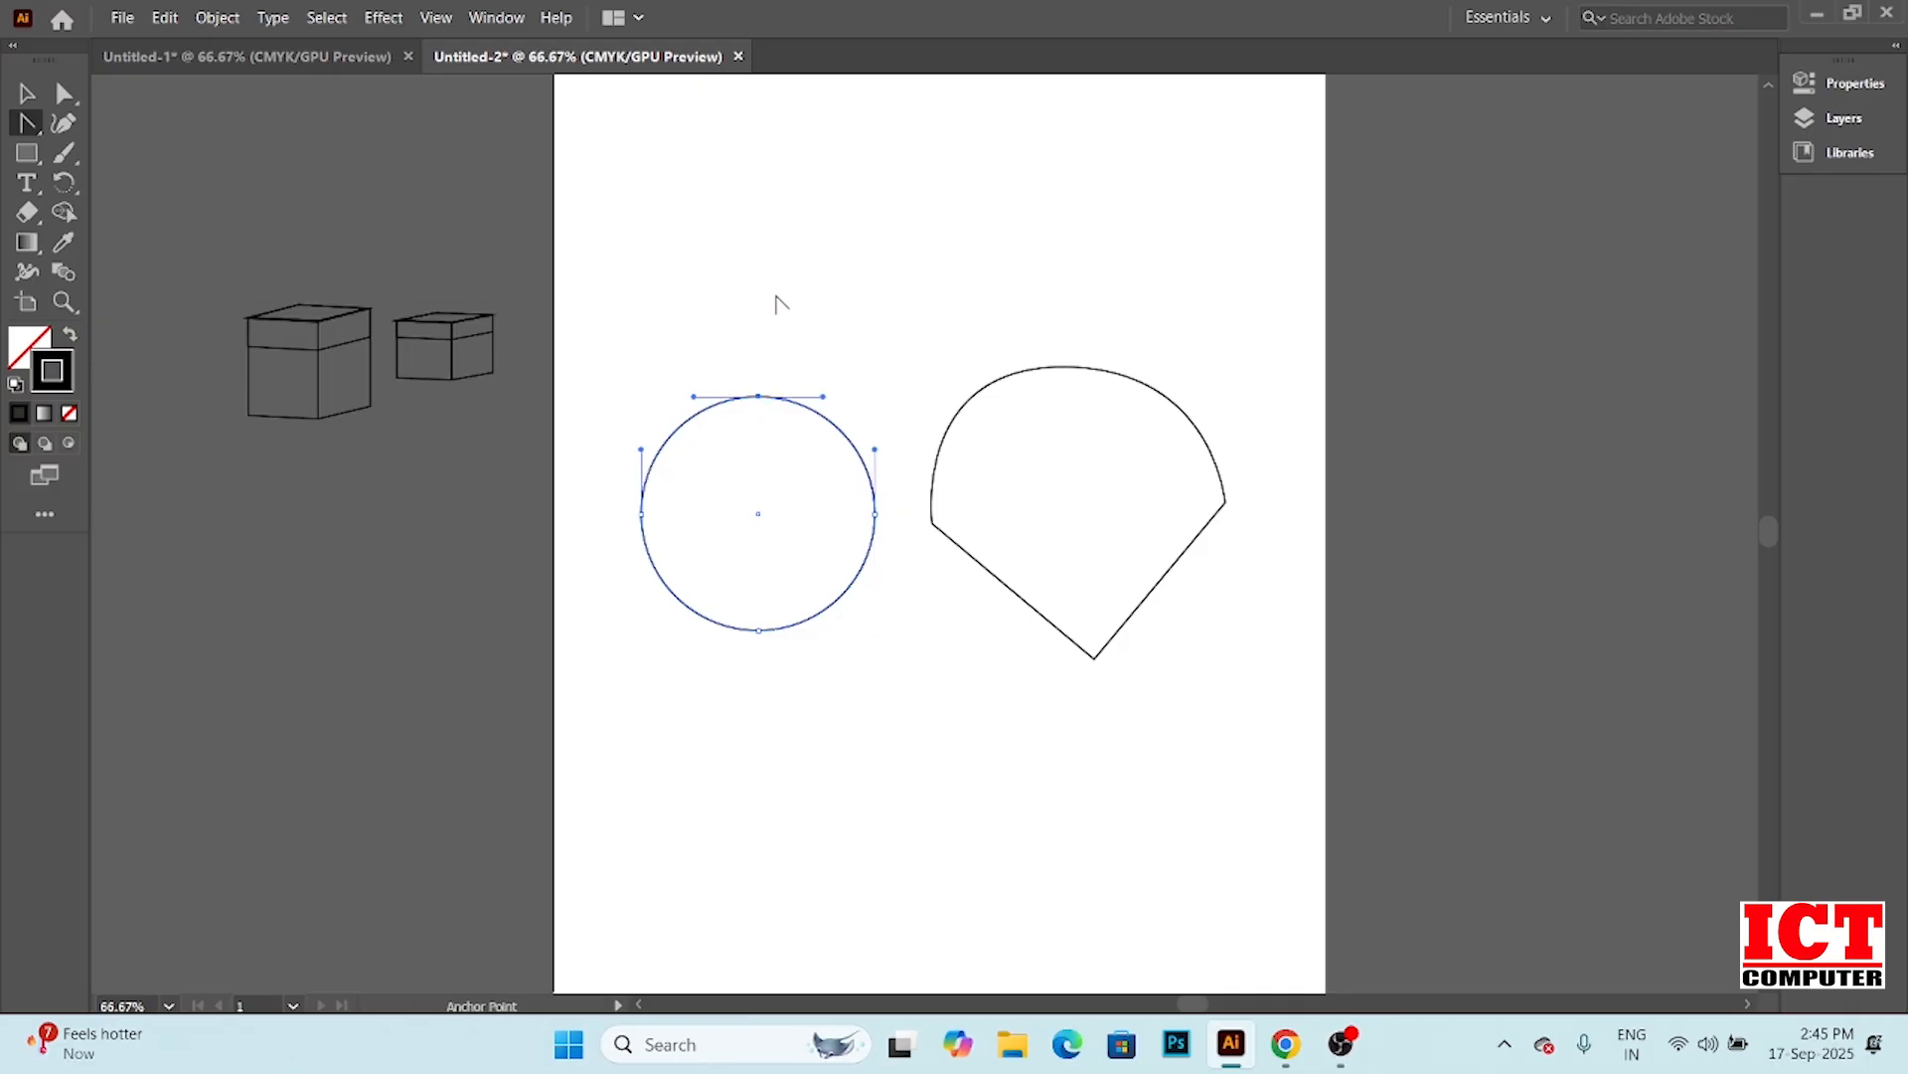
Delete the circle and the reshaped square, and draw a large rectangle on the upper half of the empty artboard
click(27, 93)
drag(554, 290, 1243, 735)
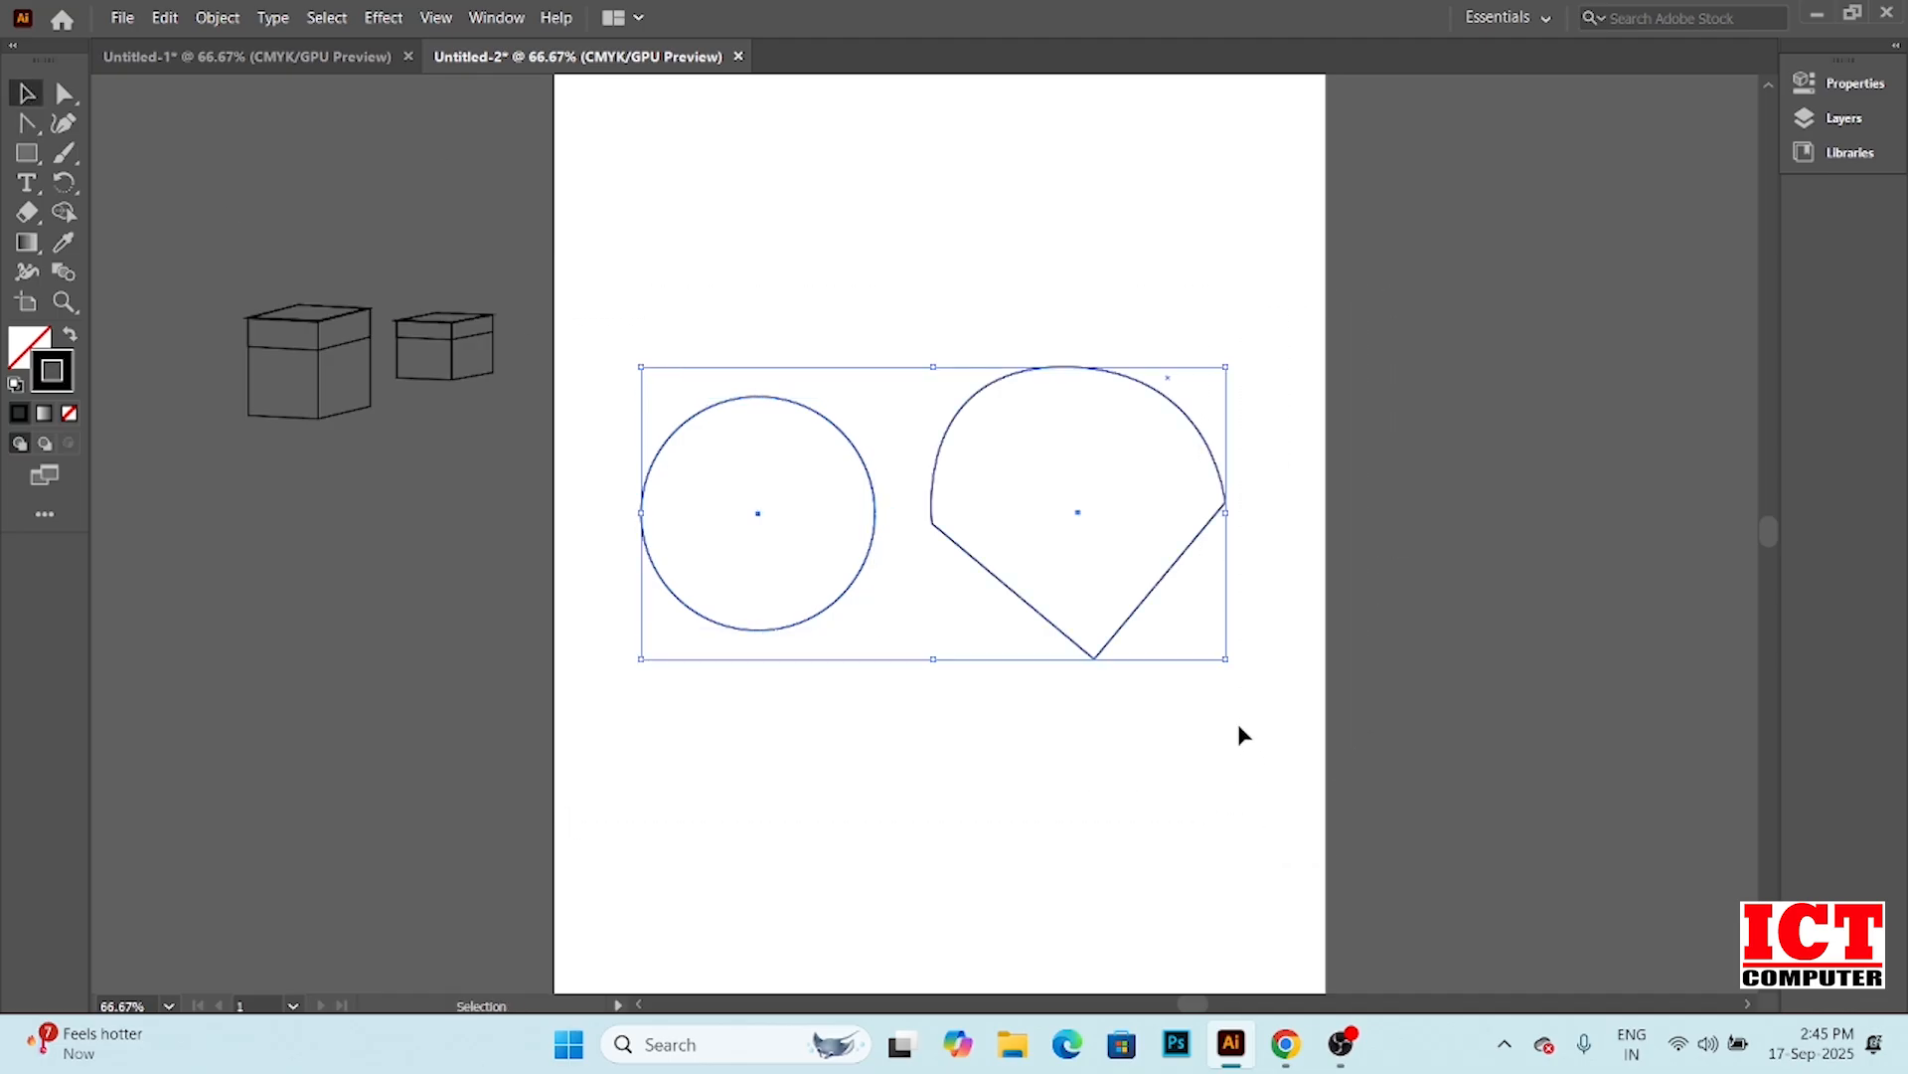
key(Delete)
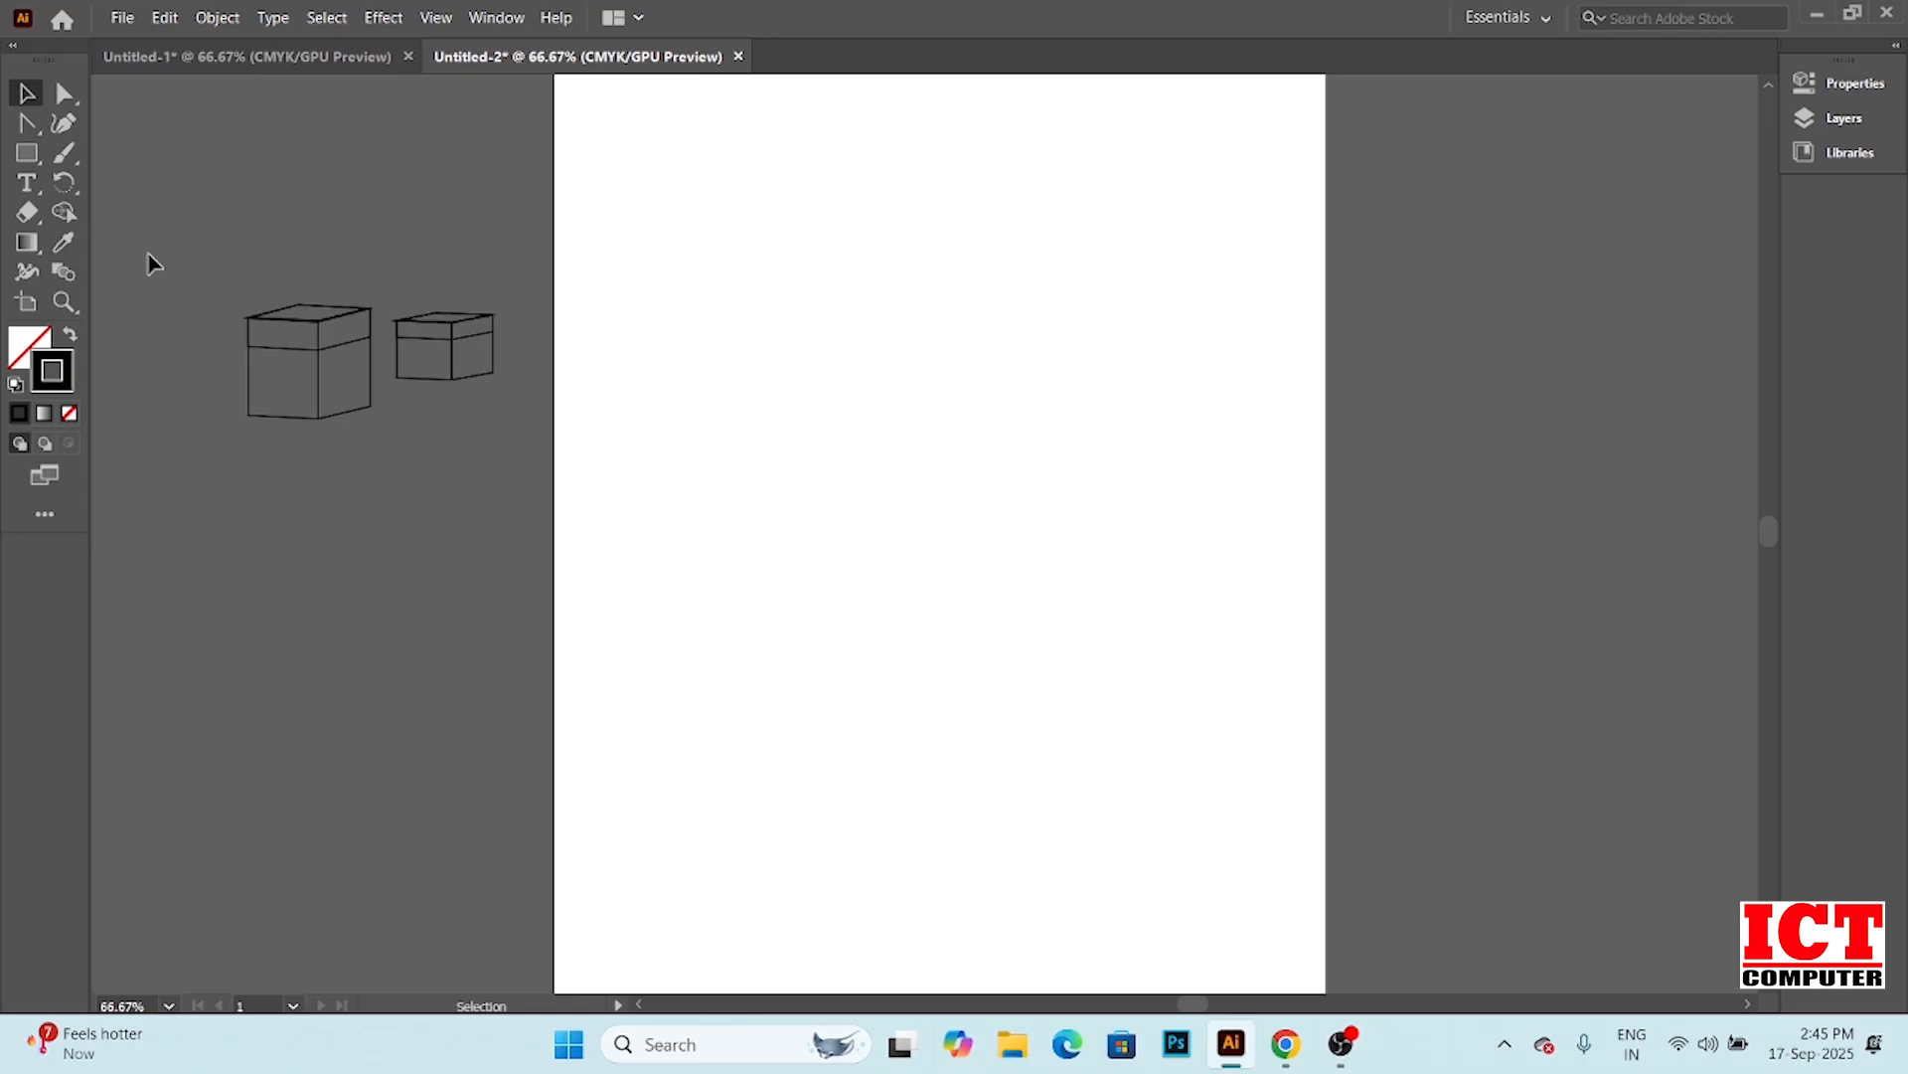
click(33, 156)
drag(774, 264, 1095, 618)
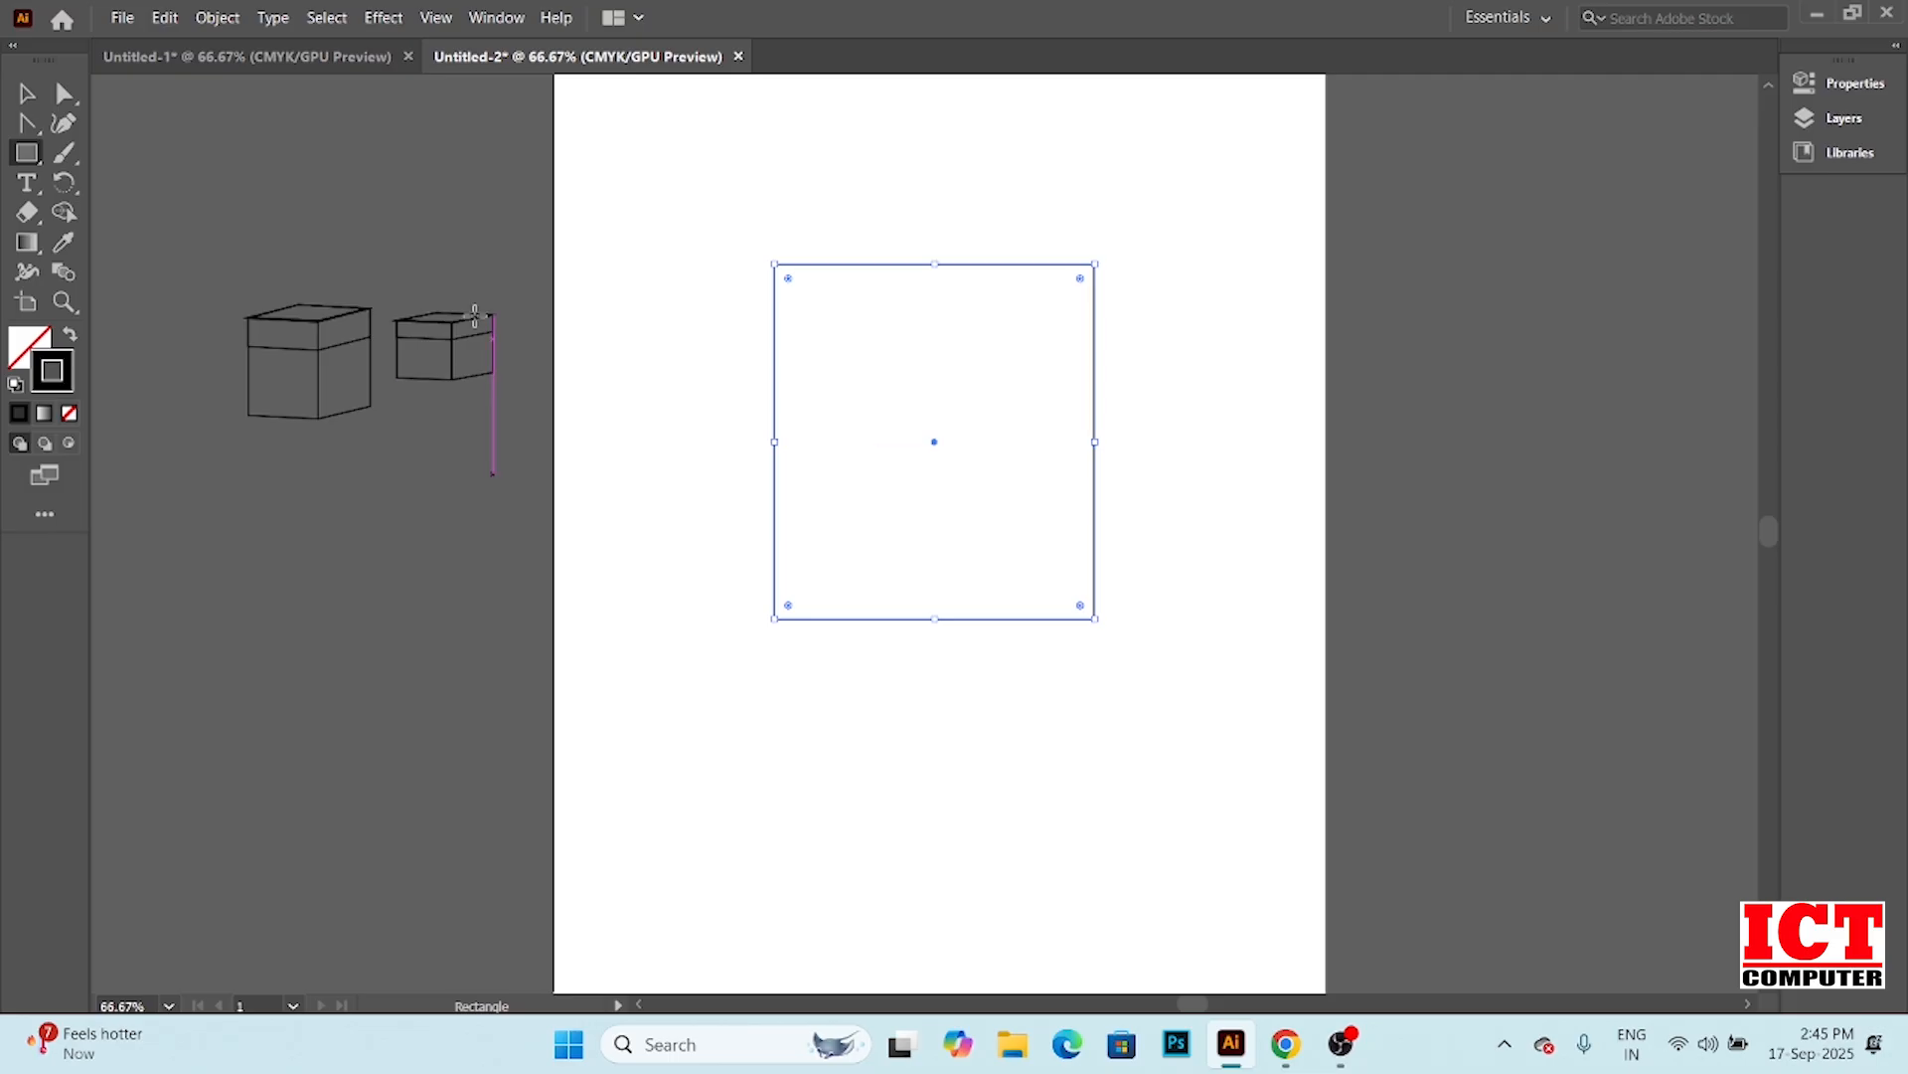
Try removing the rectangle's top-left anchor point with the Pen tool, and undo the removal
drag(30, 124, 189, 166)
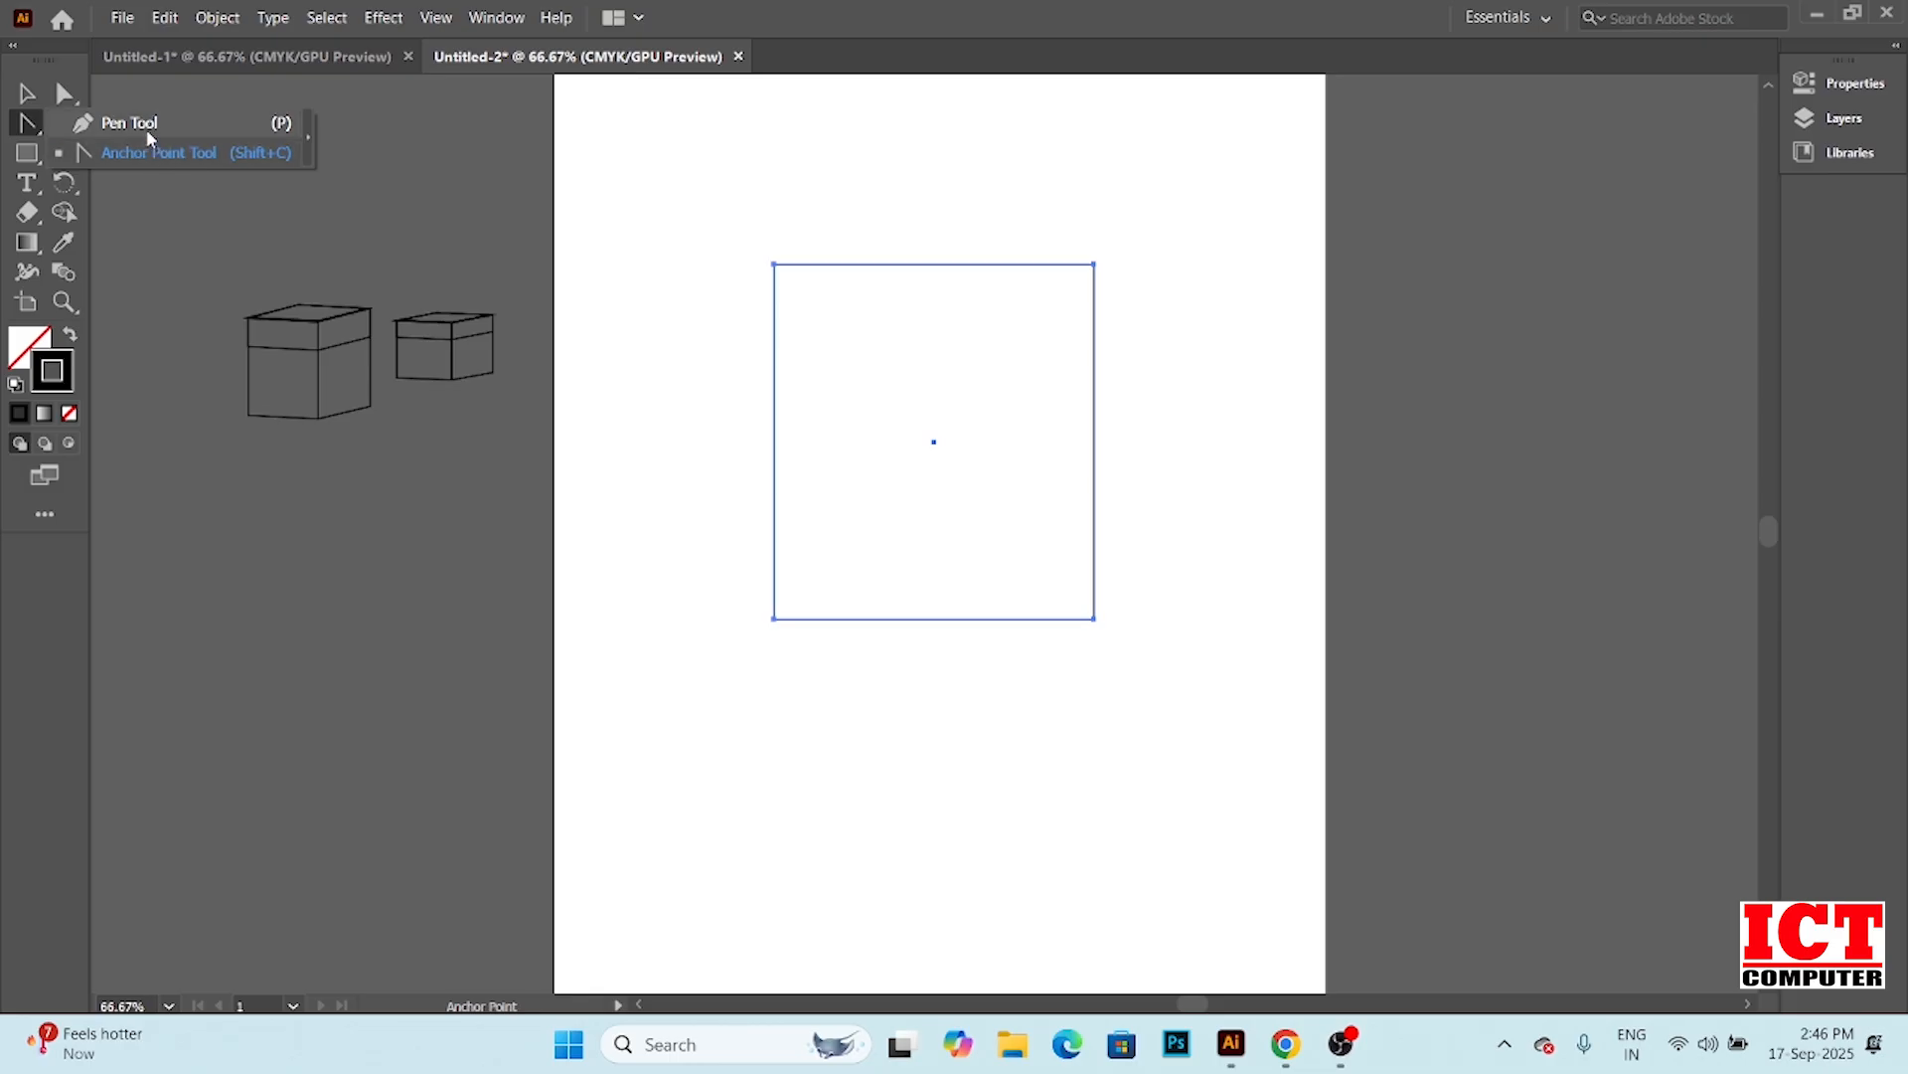
click(149, 129)
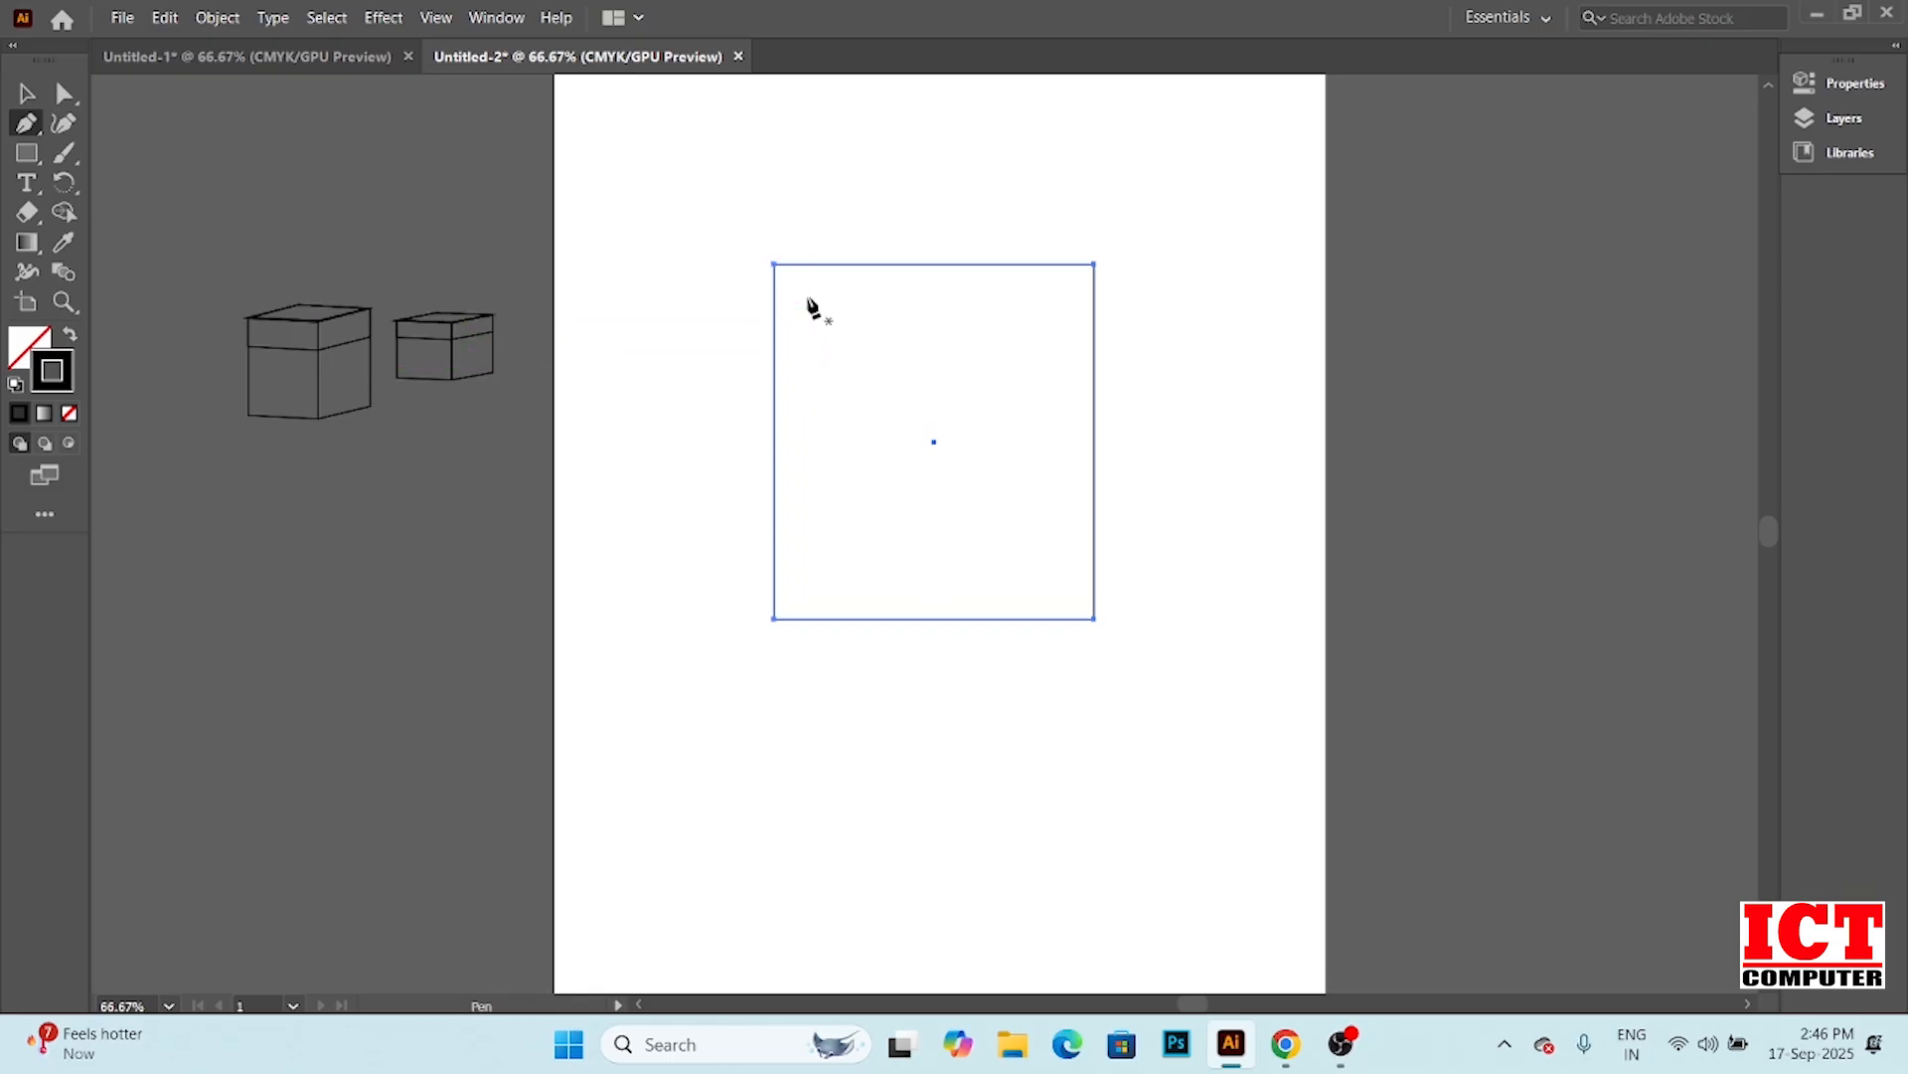
scroll(810, 308, up, 1)
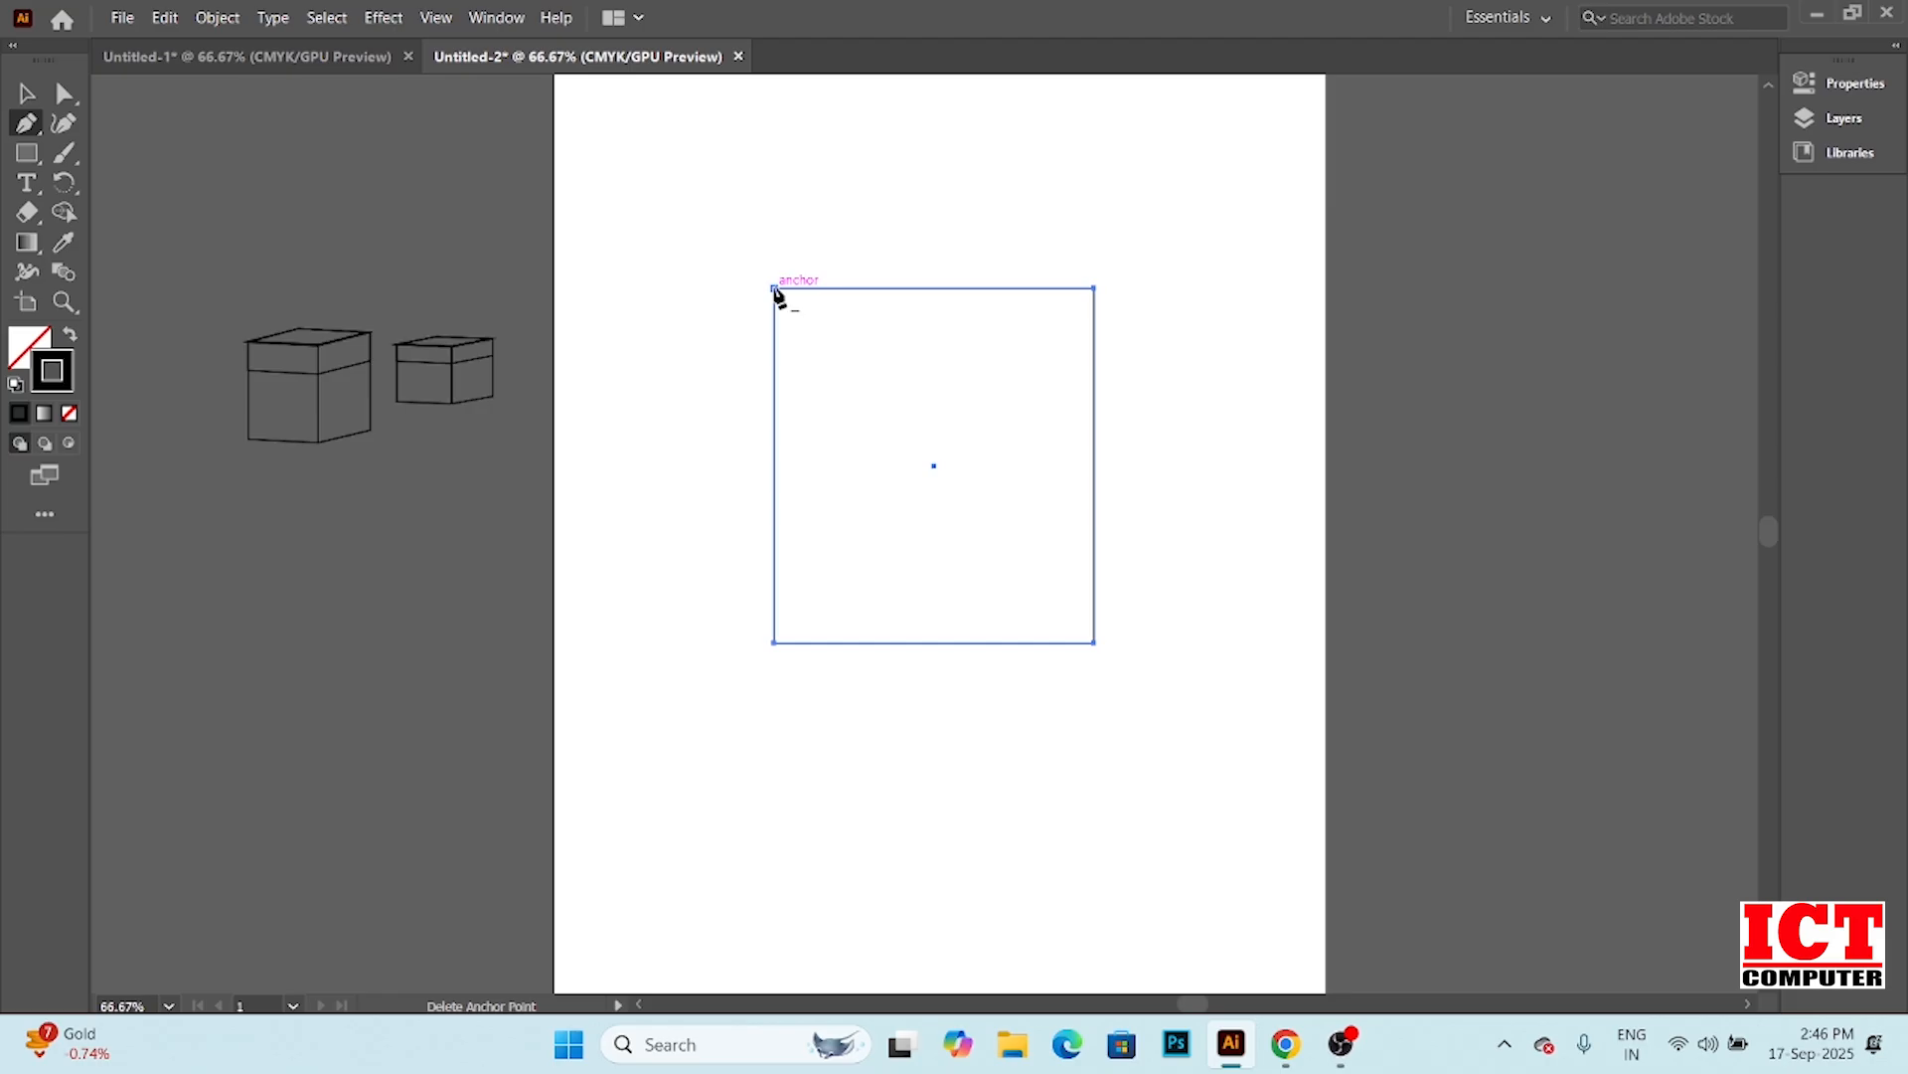
click(775, 289)
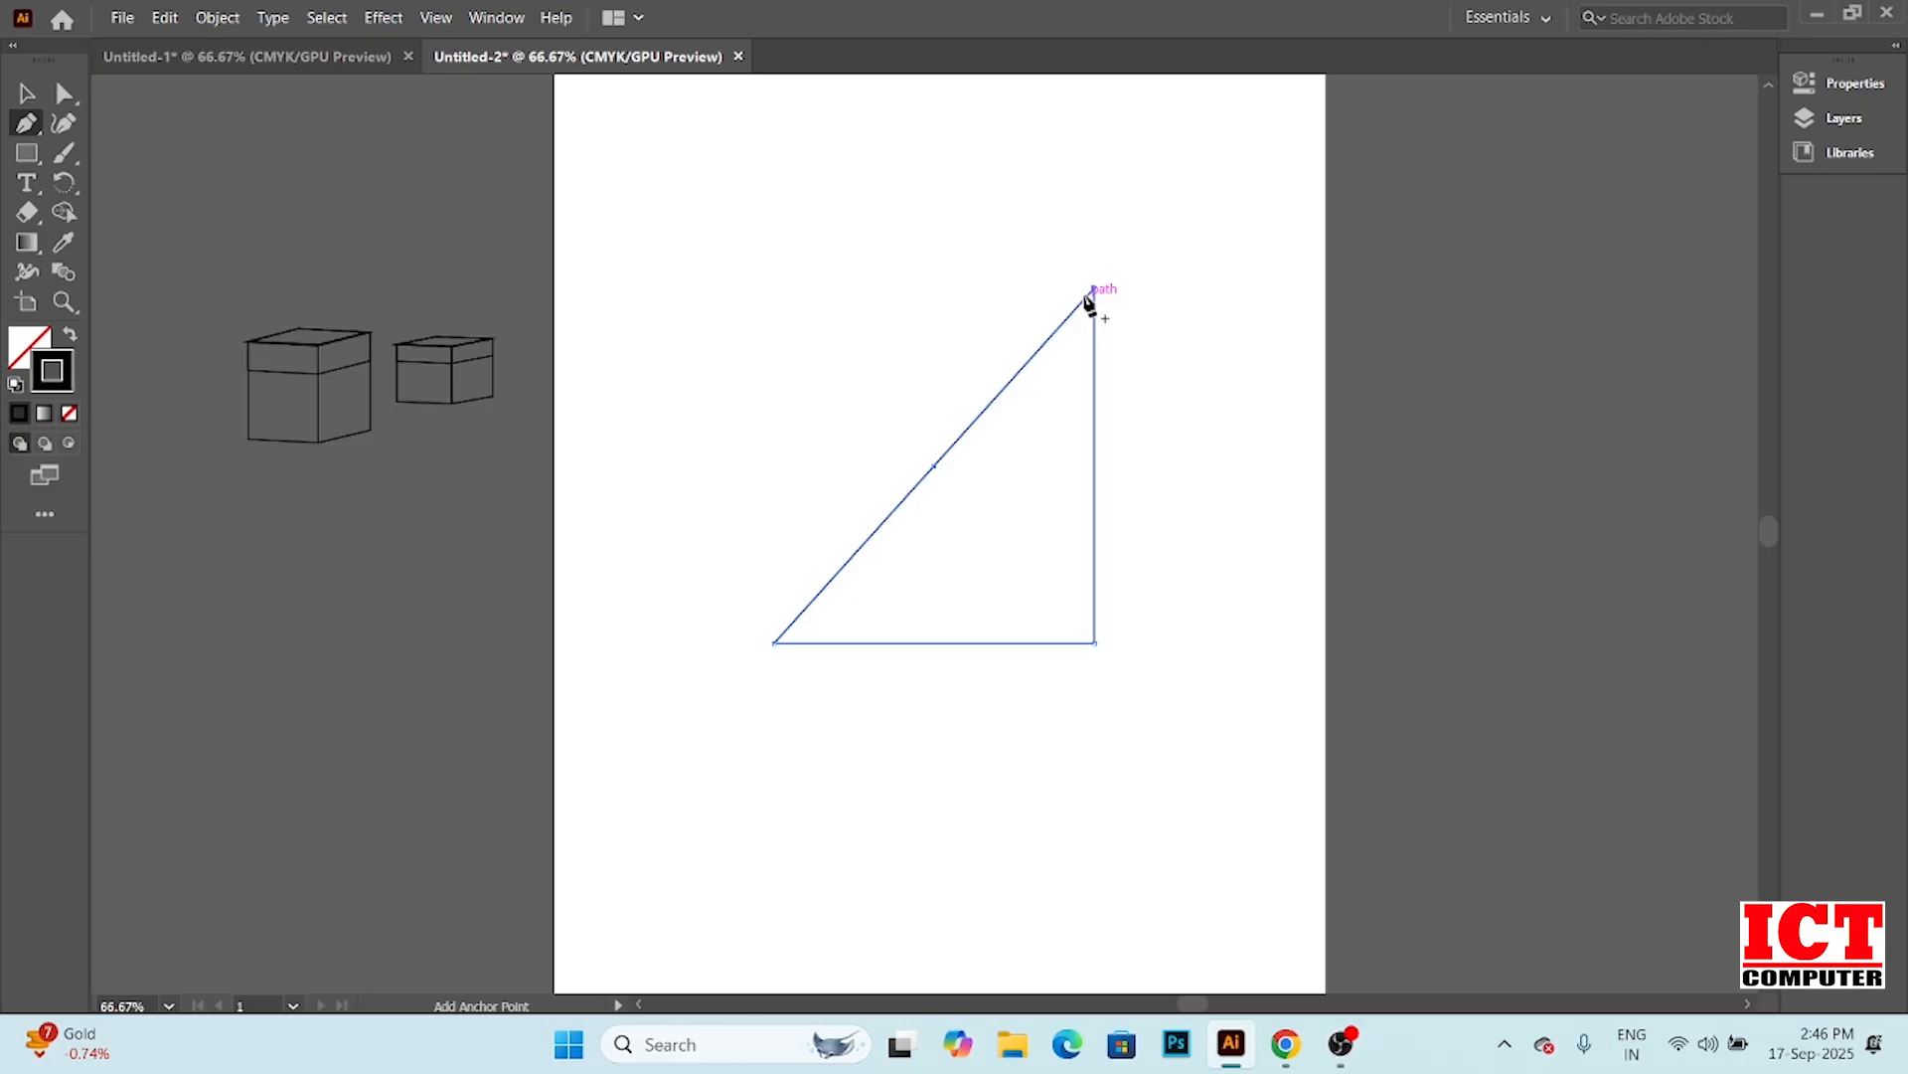
key(ctrl+z)
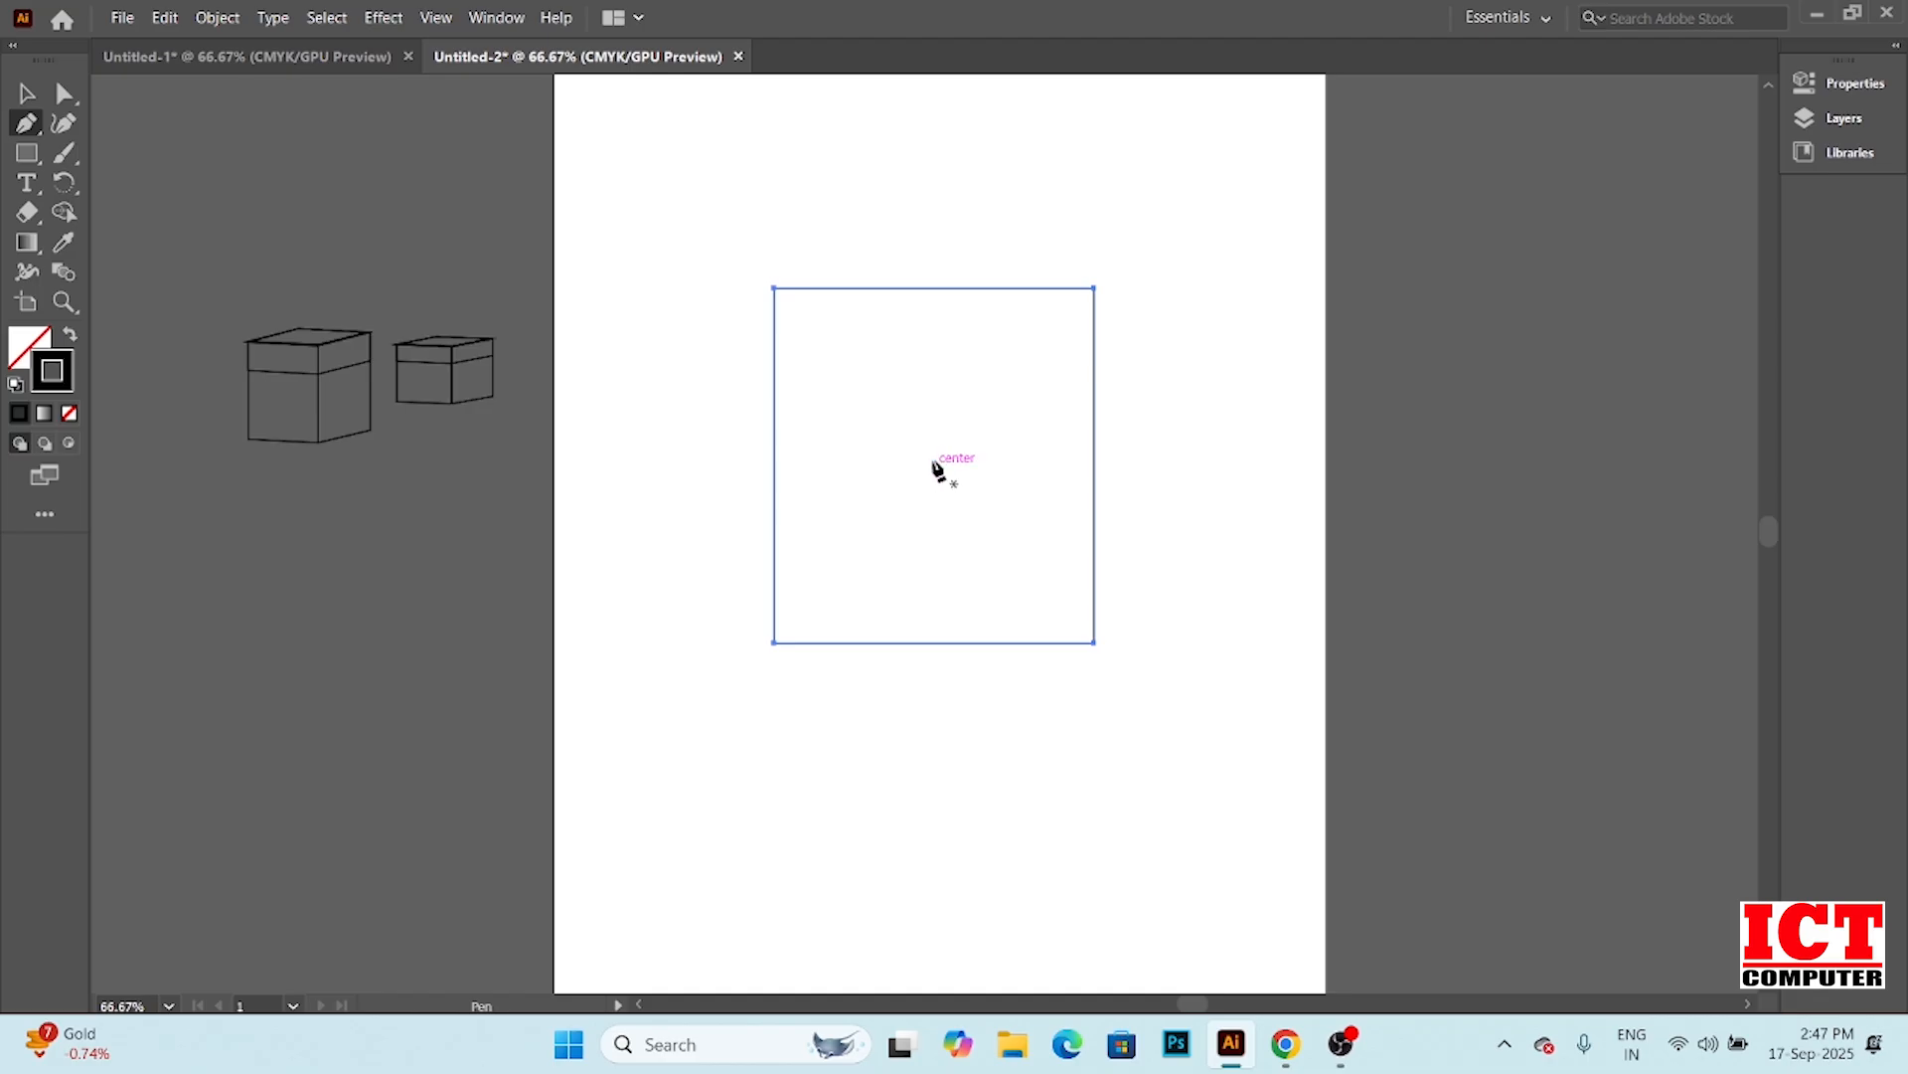
Add an anchor point at the middle of the rectangle's top edge and pull it up into a roof-like peak
click(933, 465)
click(935, 289)
click(63, 95)
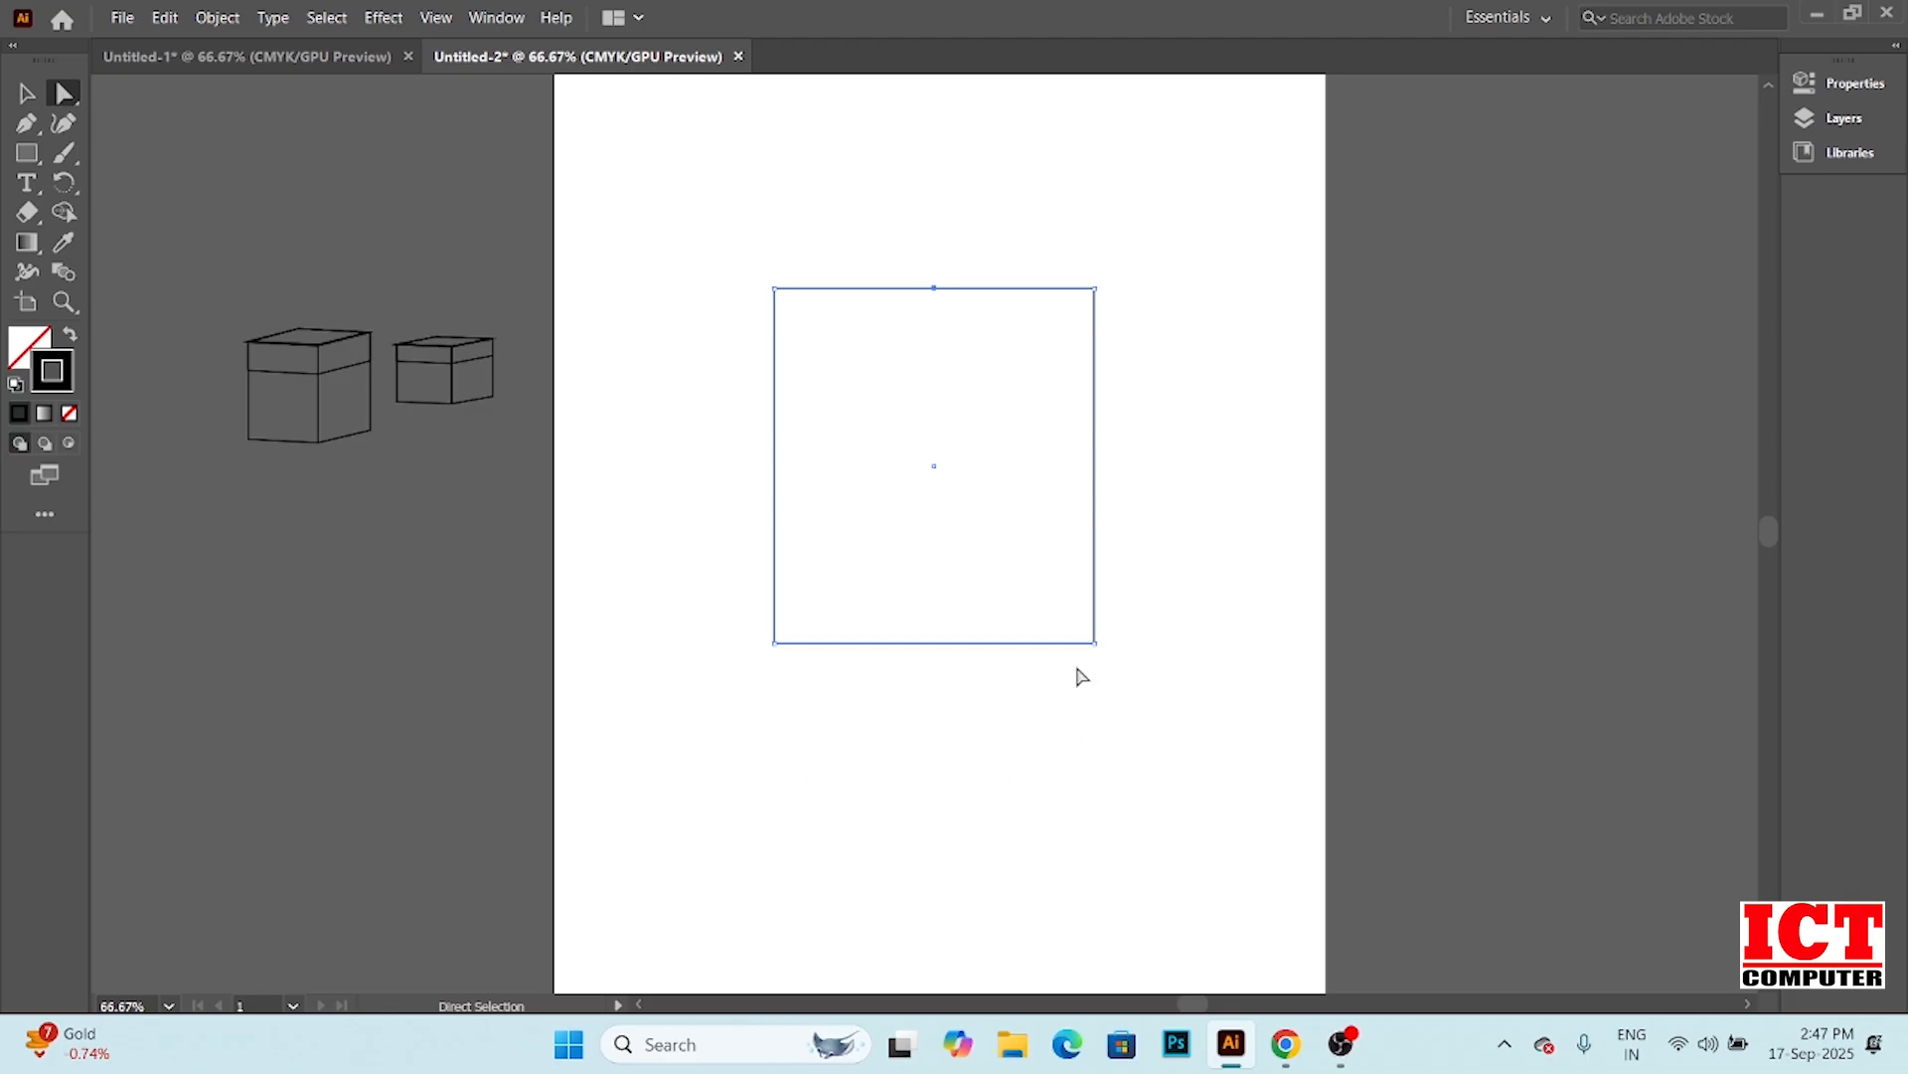
click(933, 288)
drag(934, 291, 940, 145)
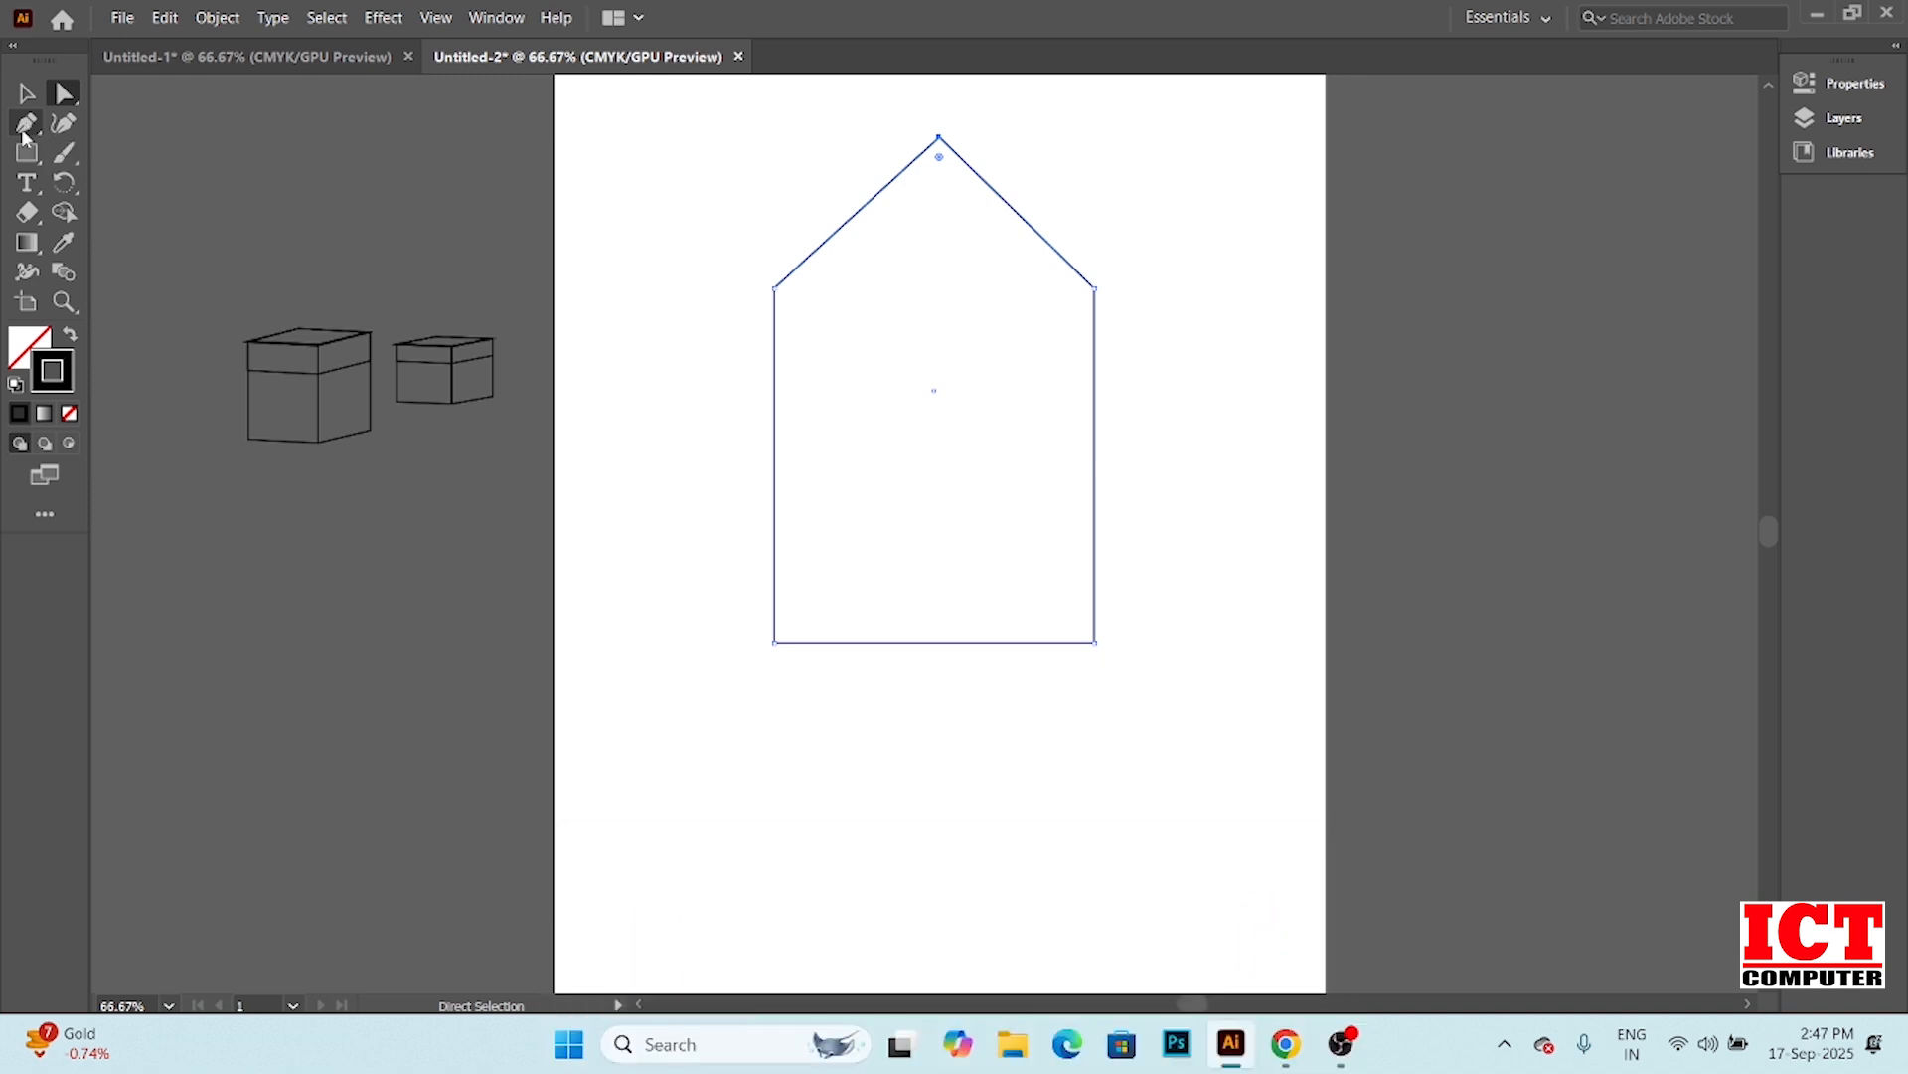
Round the peak into a smooth dome by pulling horizontal direction handles out of it with the Anchor Point tool
drag(40, 132, 142, 161)
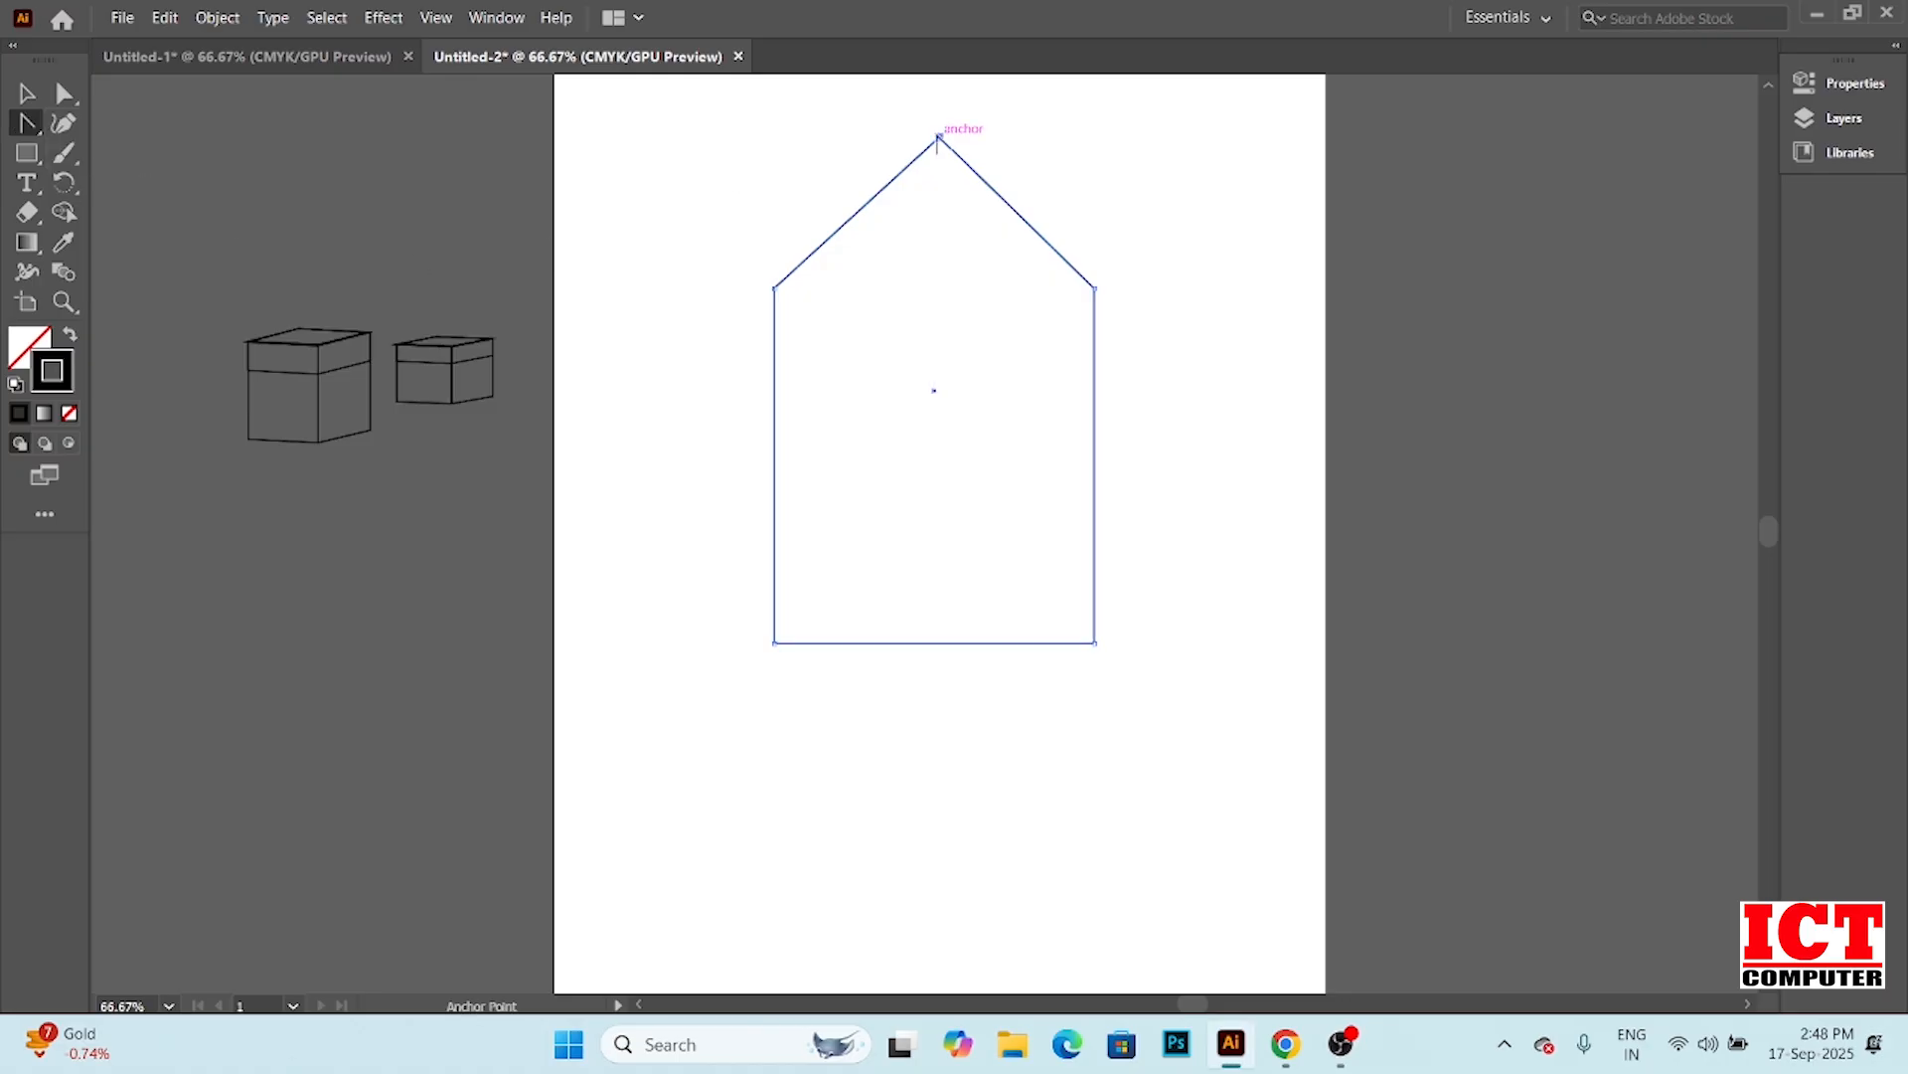
drag(940, 137, 1136, 149)
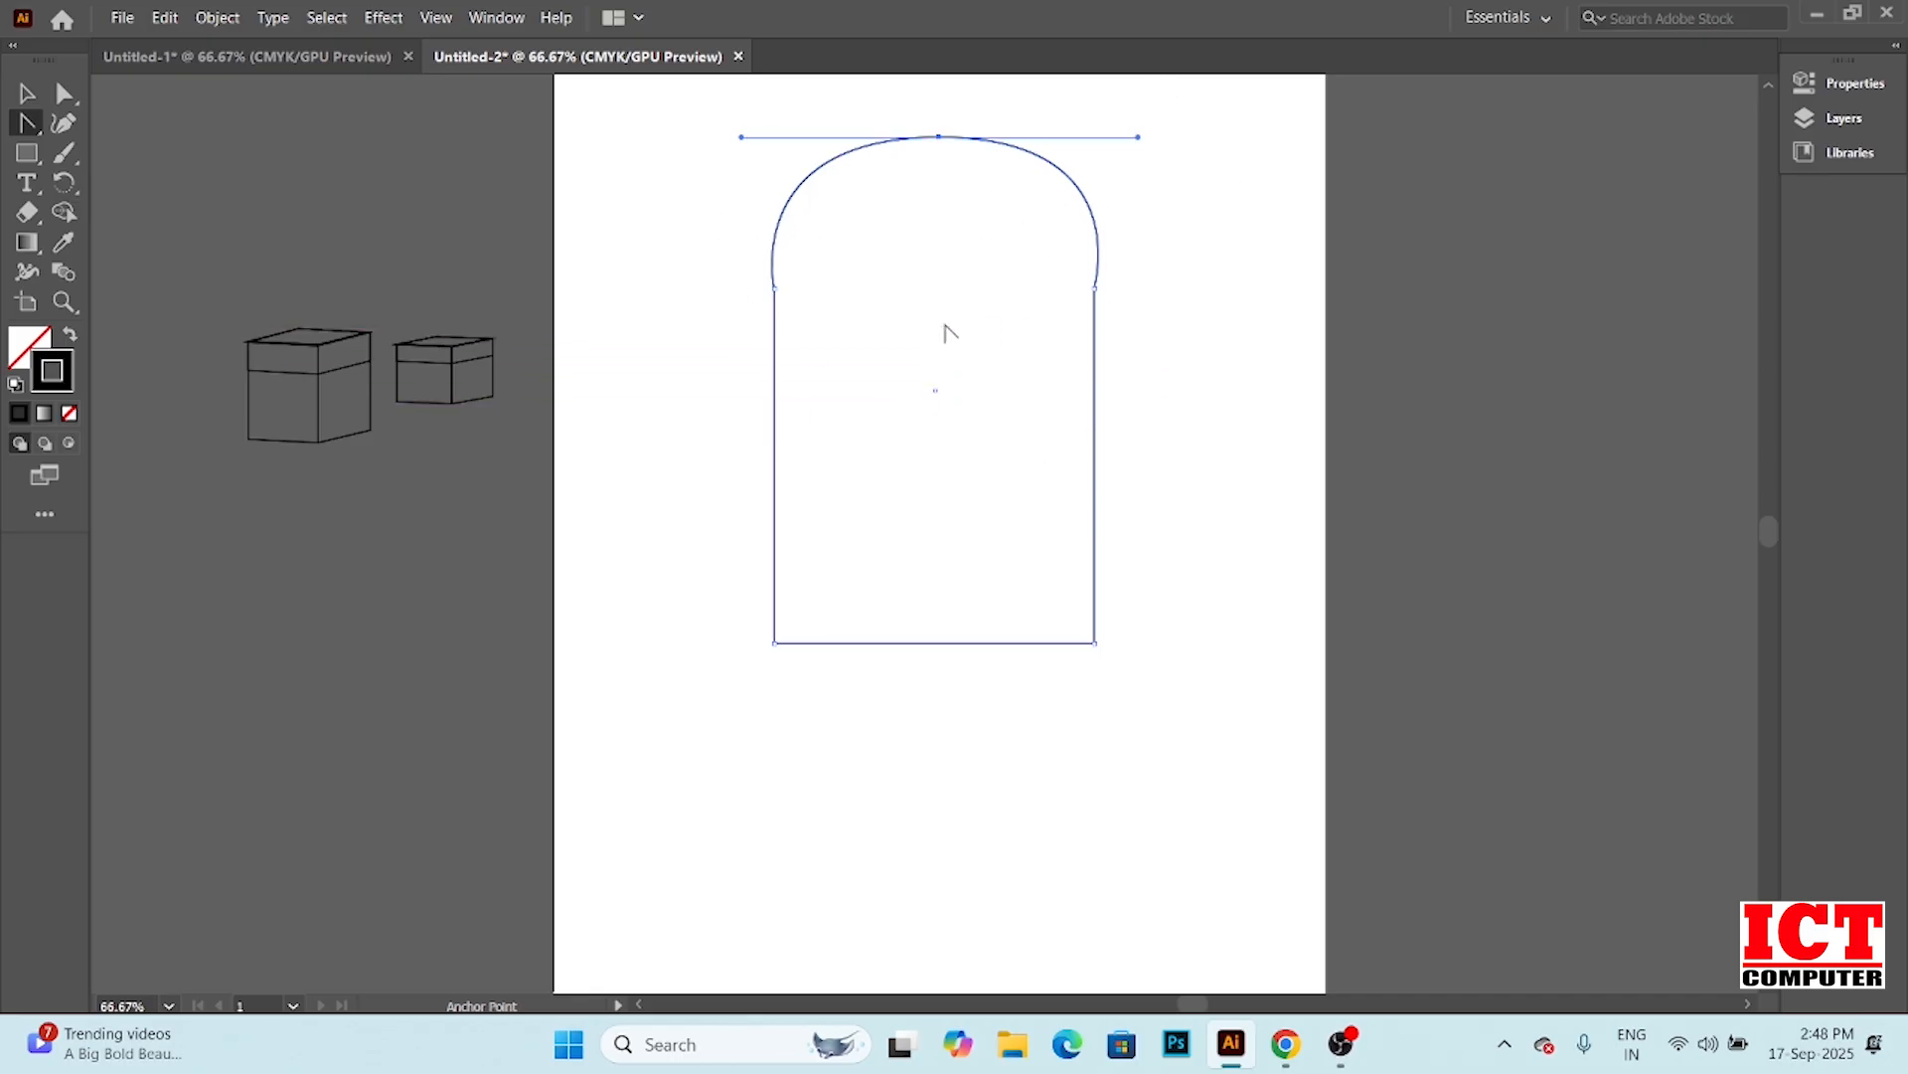
Scale down the dome-topped shape and move it off the artboard, below the two boxes
click(26, 92)
drag(1099, 642, 1044, 489)
drag(701, 102, 1214, 703)
click(844, 183)
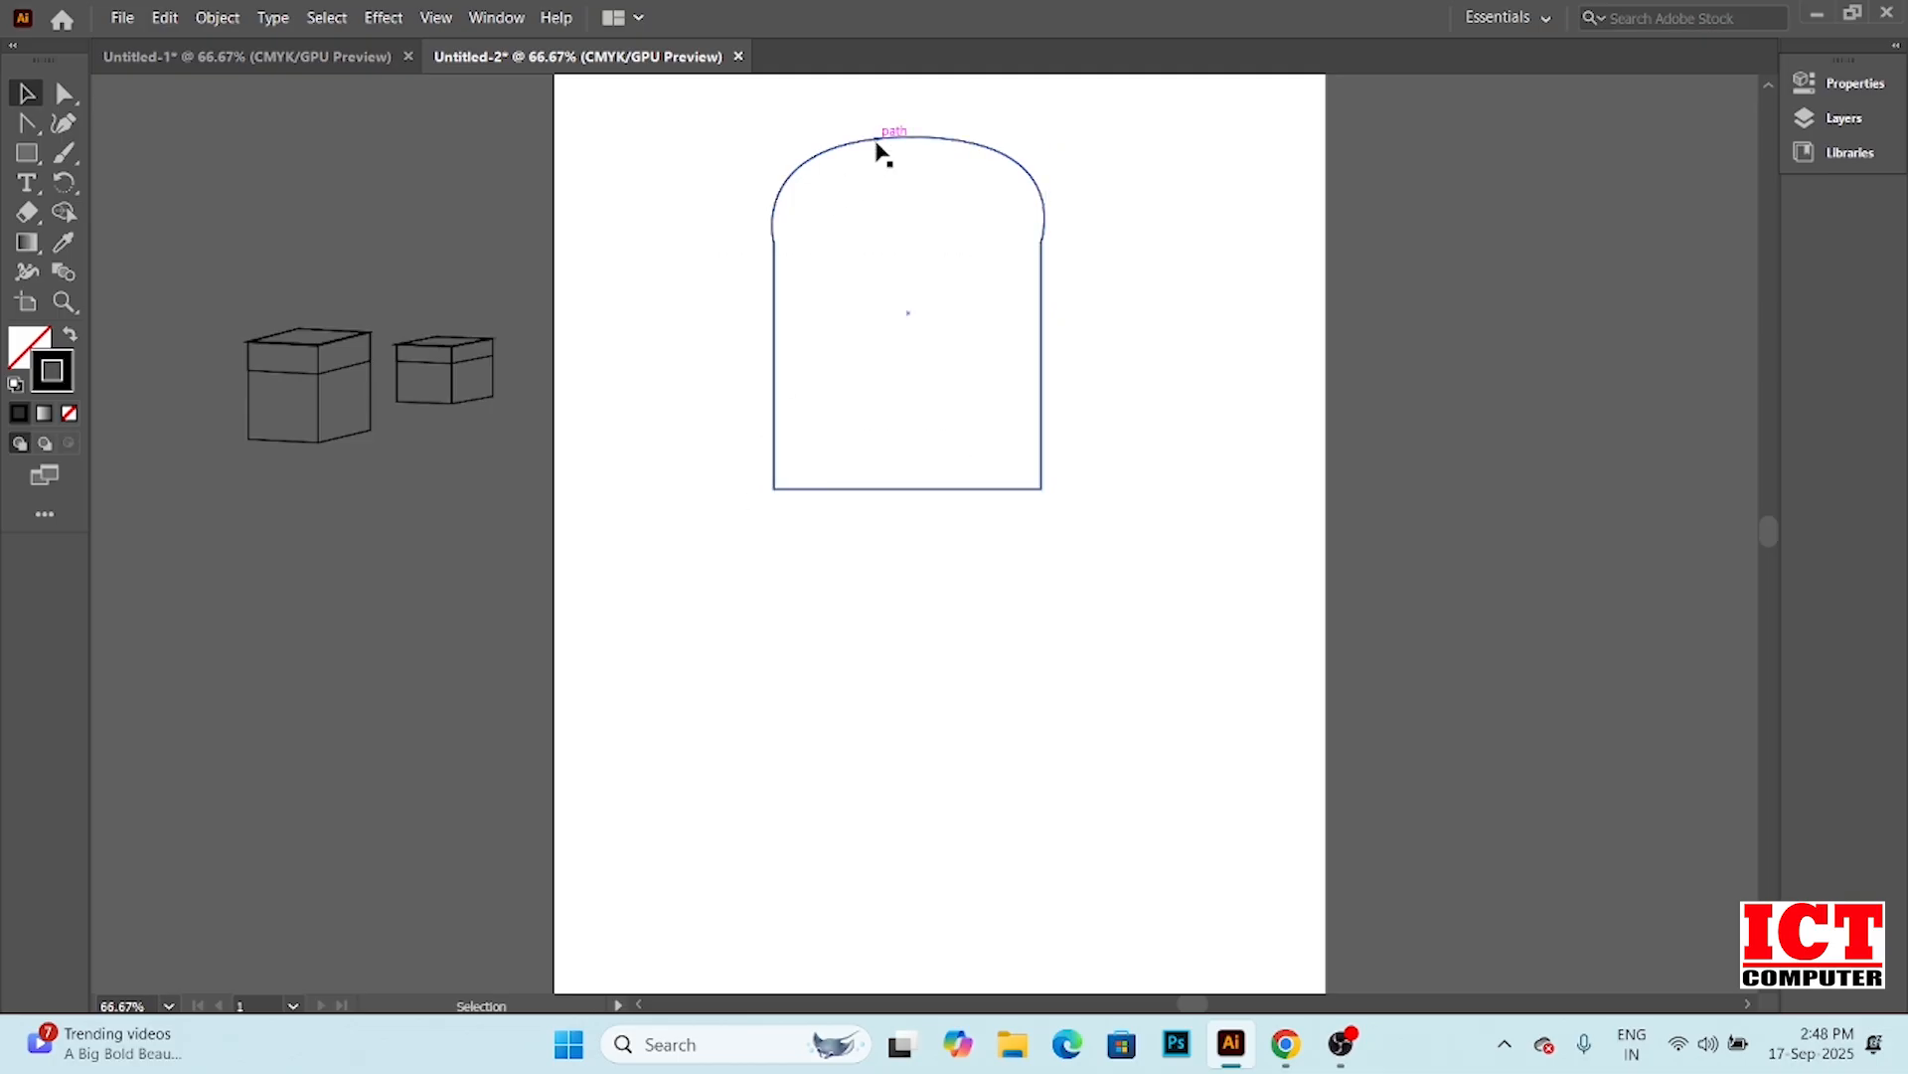
drag(880, 141, 313, 491)
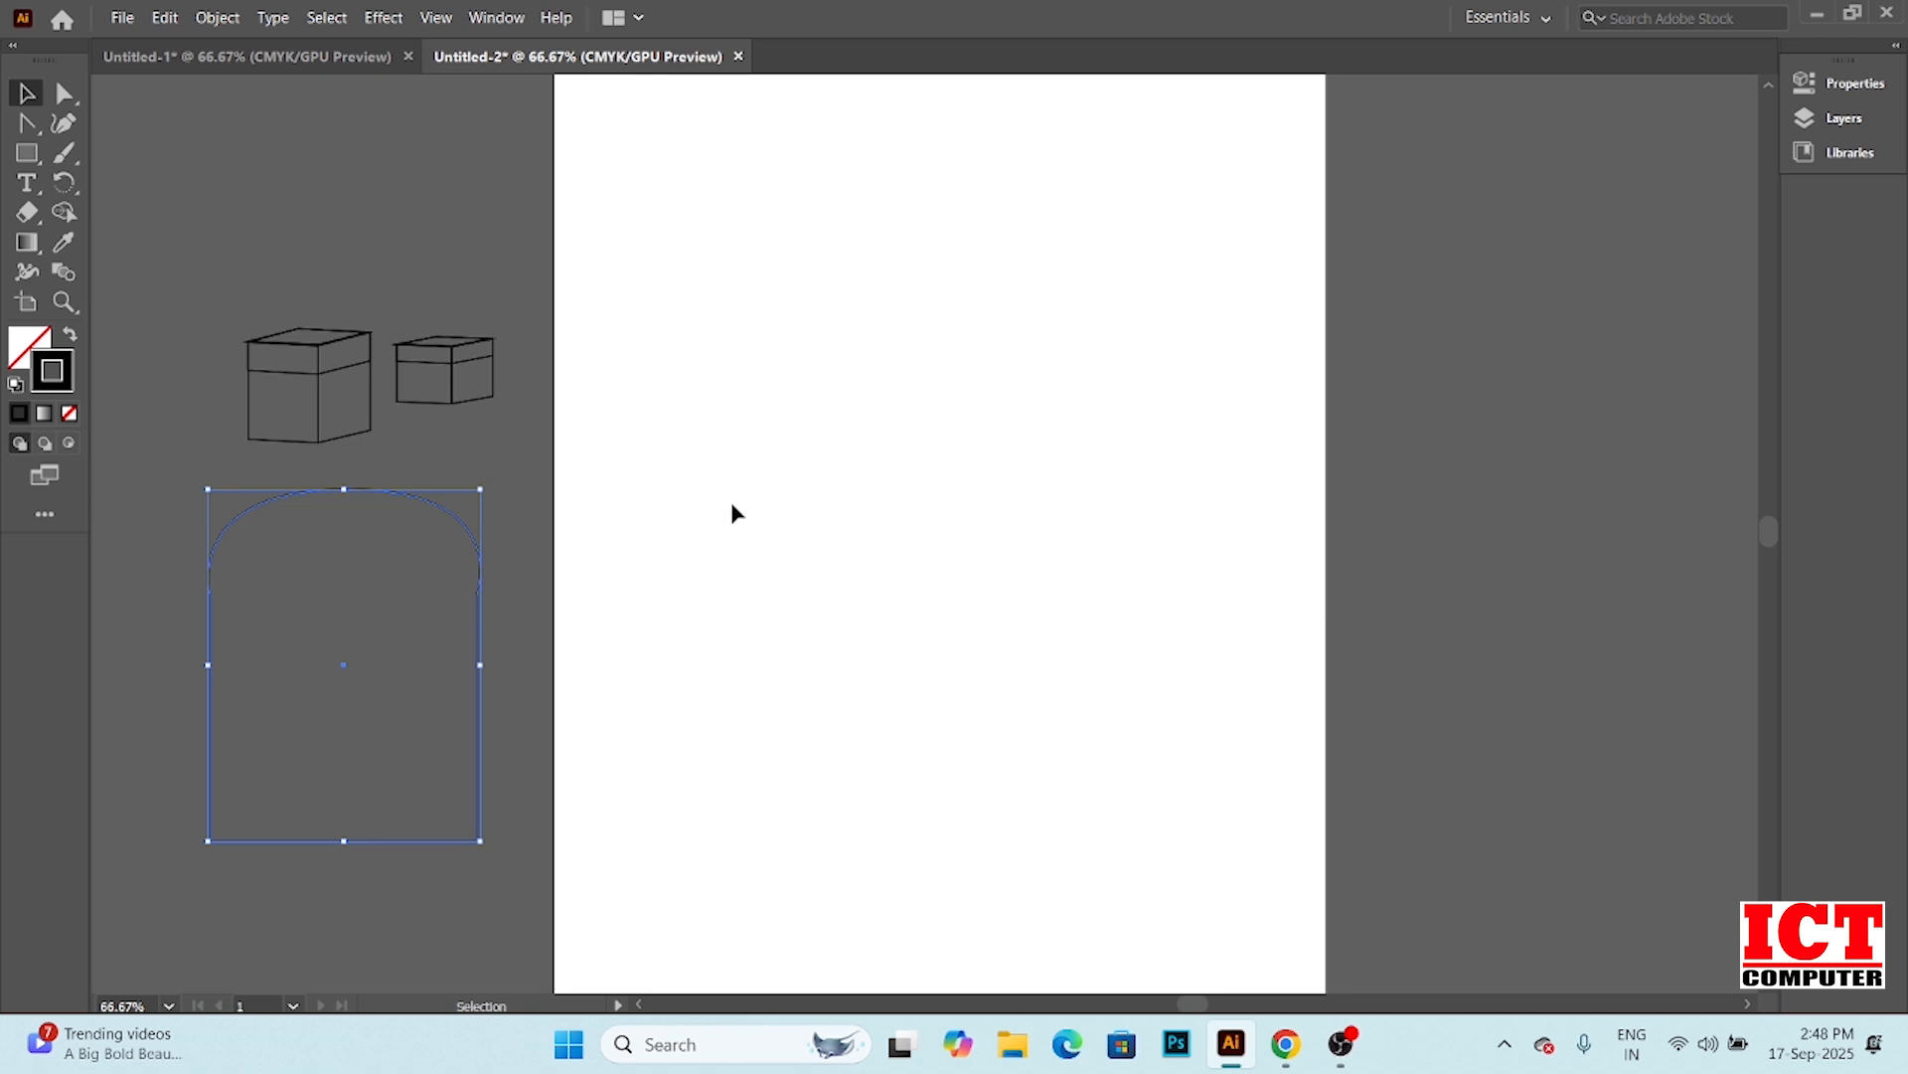
Draw a tall ellipse on the upper half of the empty artboard with the Ellipse tool
click(40, 165)
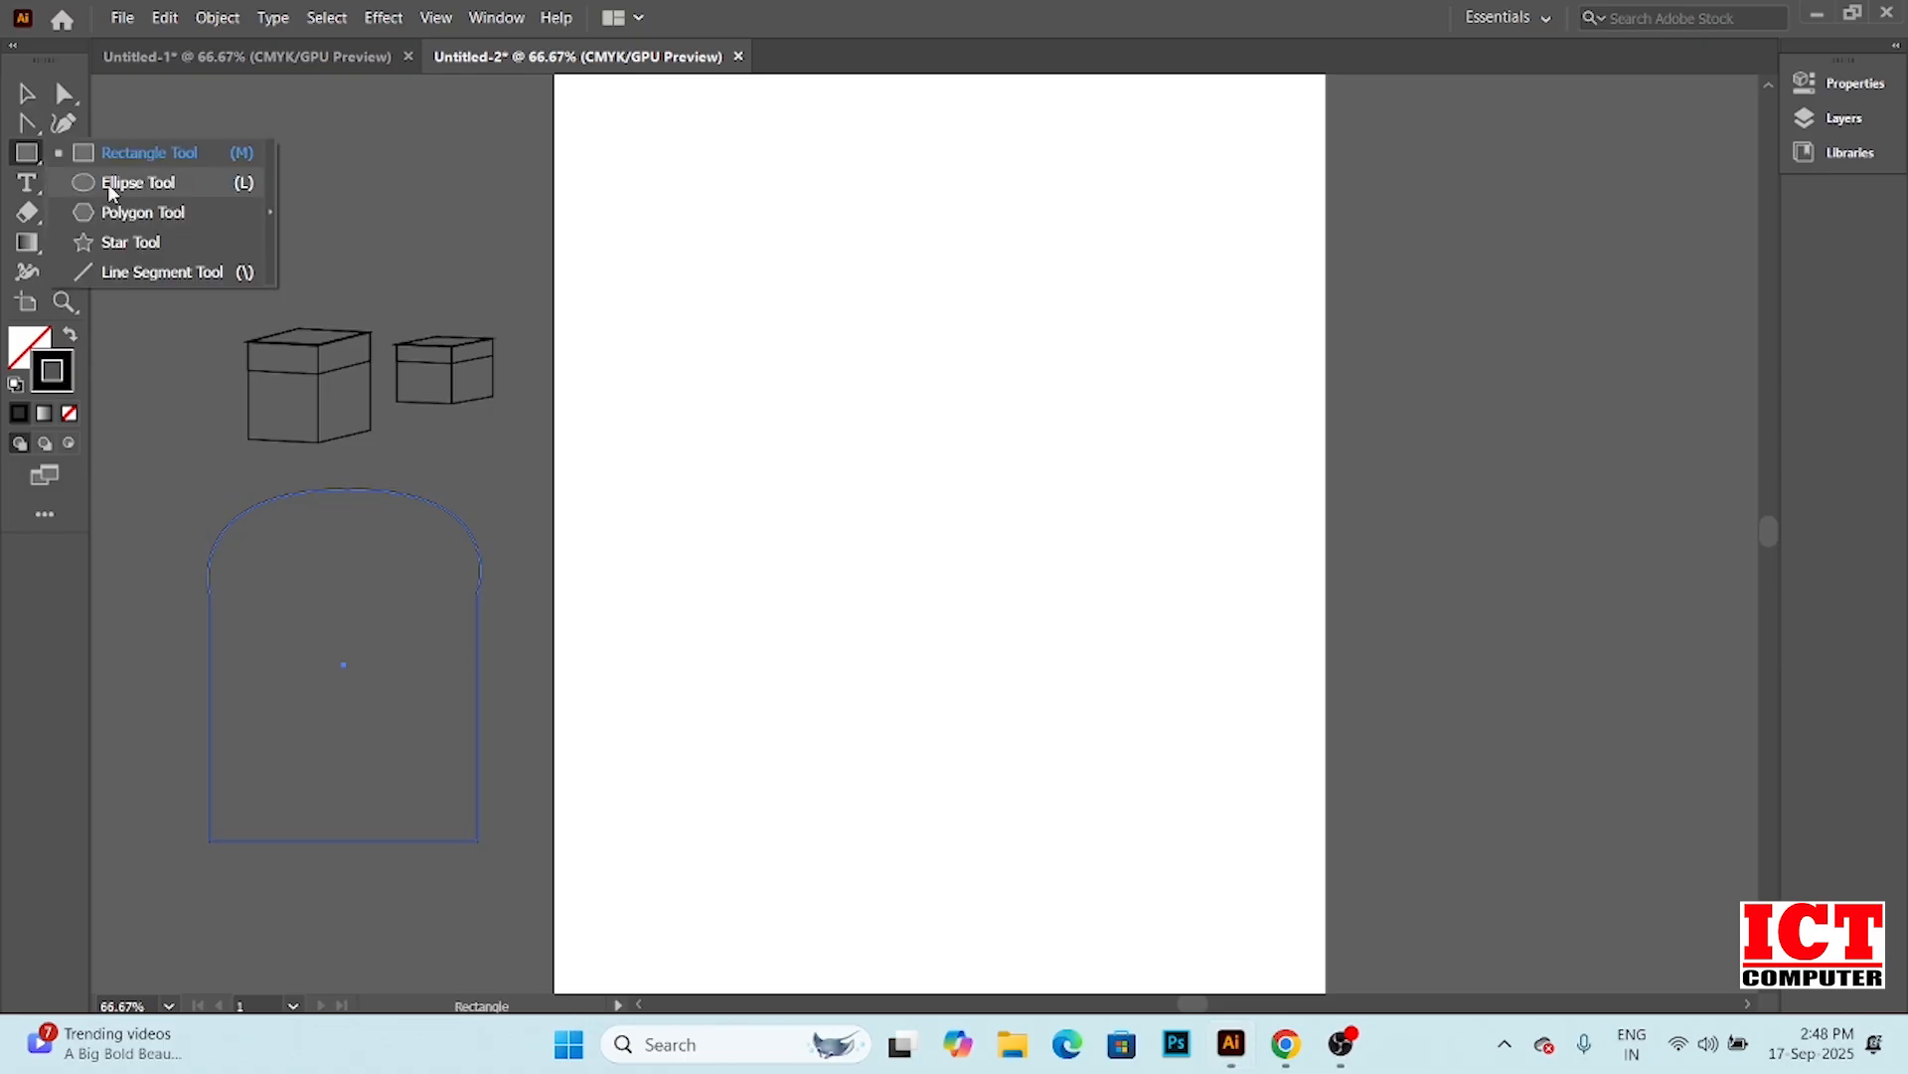
click(131, 182)
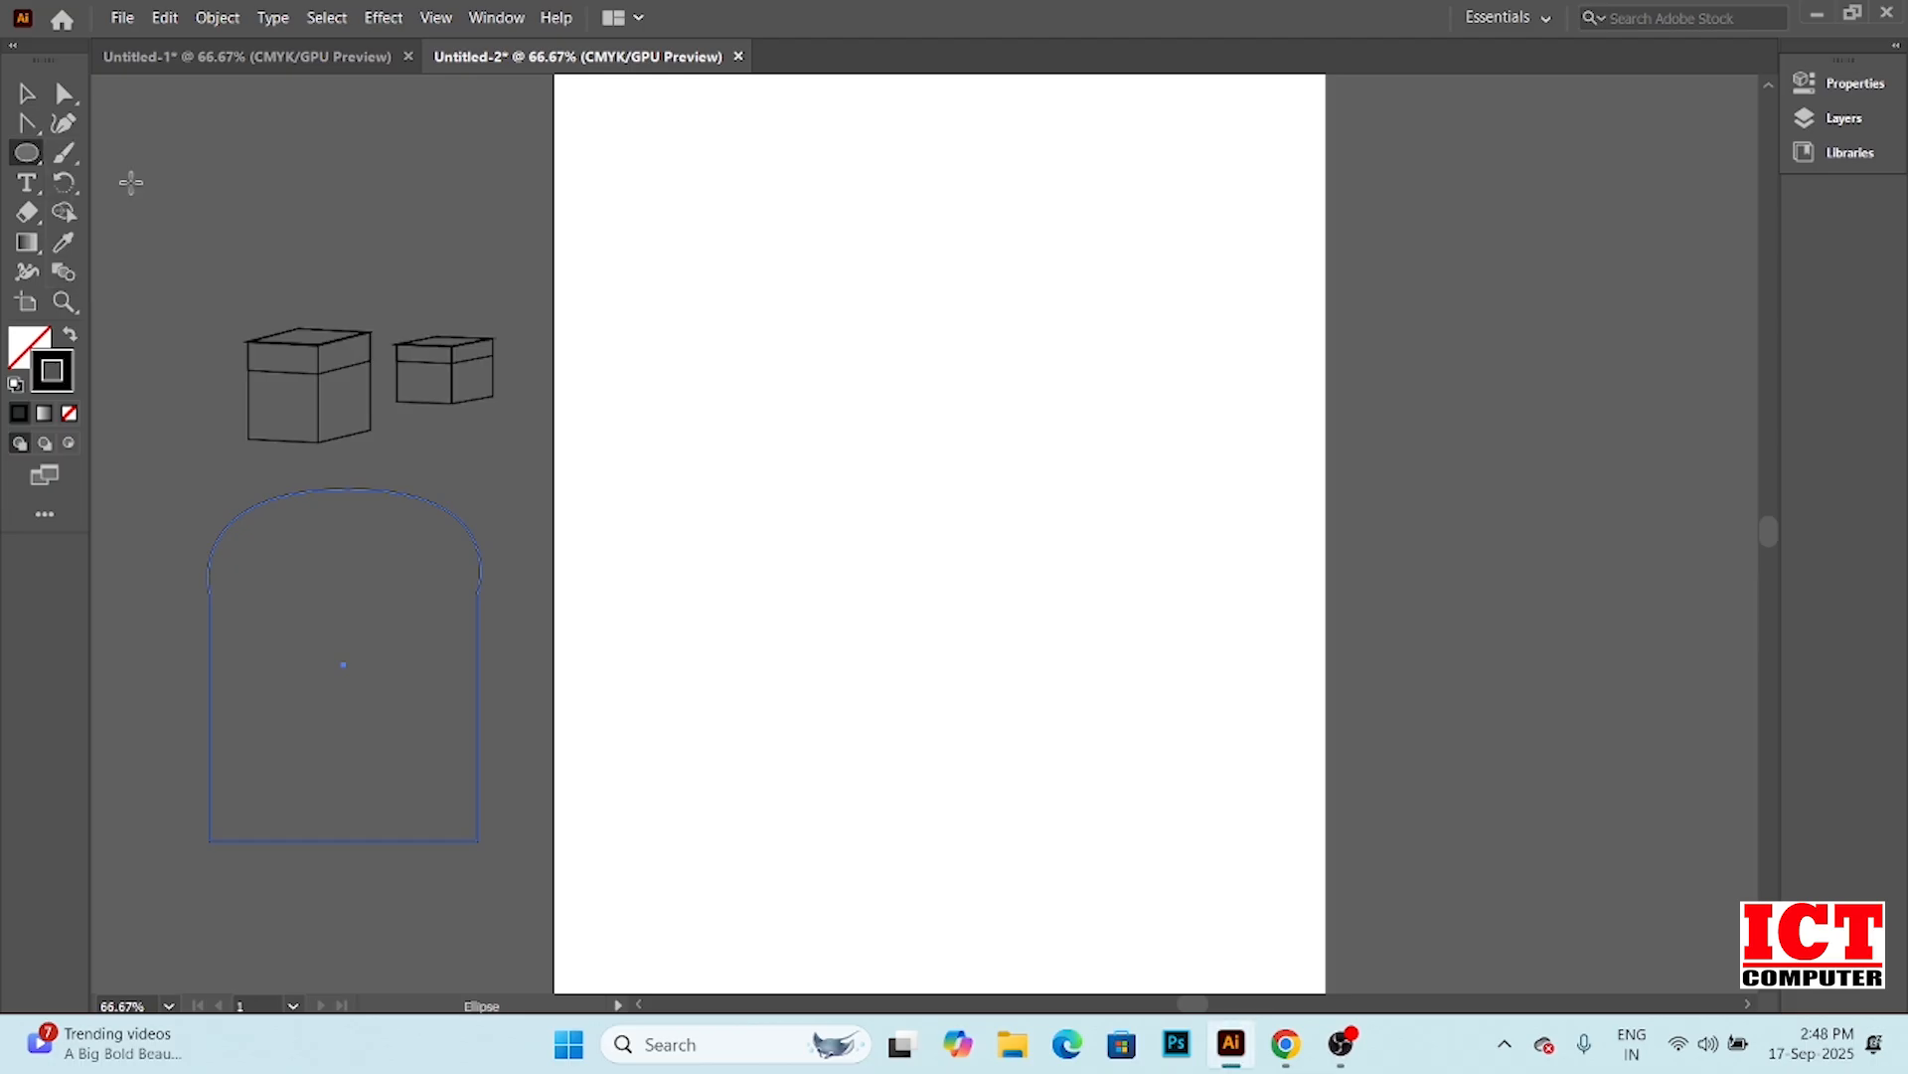
drag(777, 239, 1072, 684)
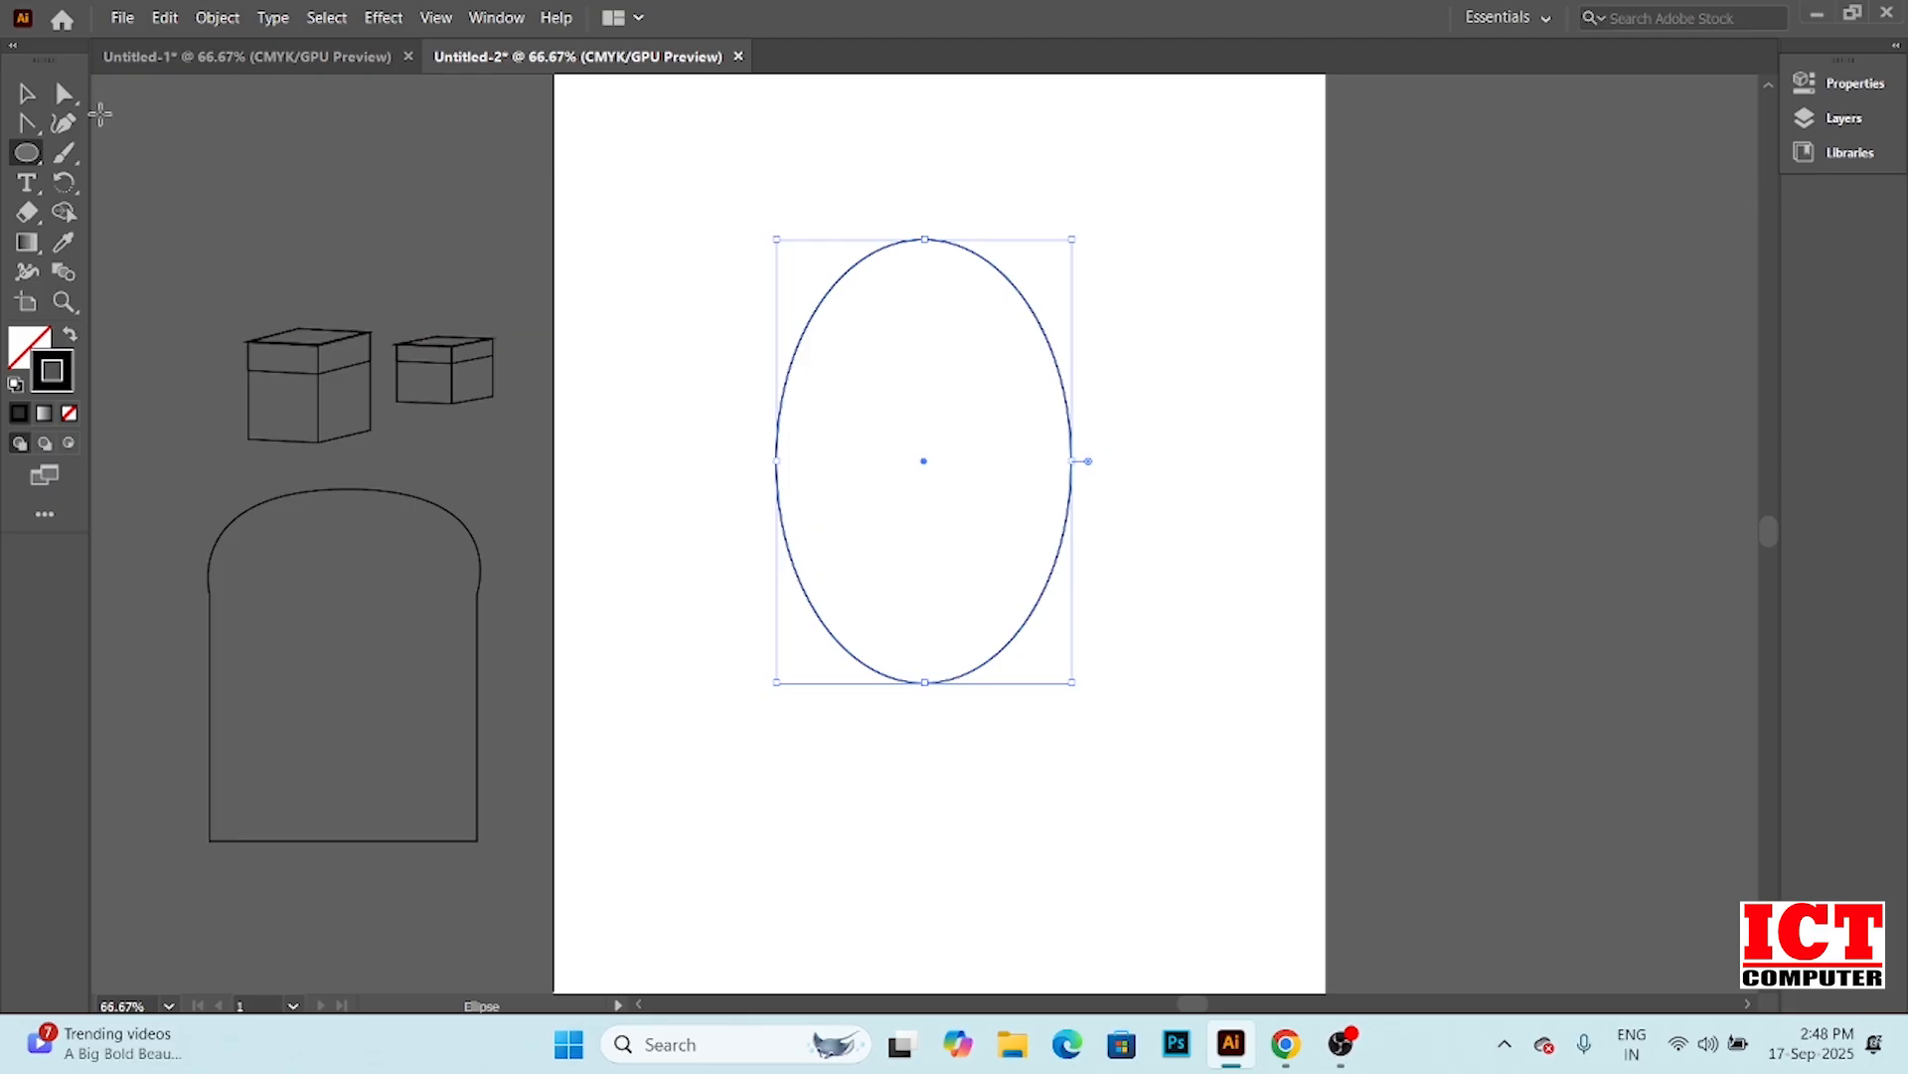
Shape the ellipse into an egg by shifting both side anchor points down and adjusting the top and bottom direction handles
click(64, 94)
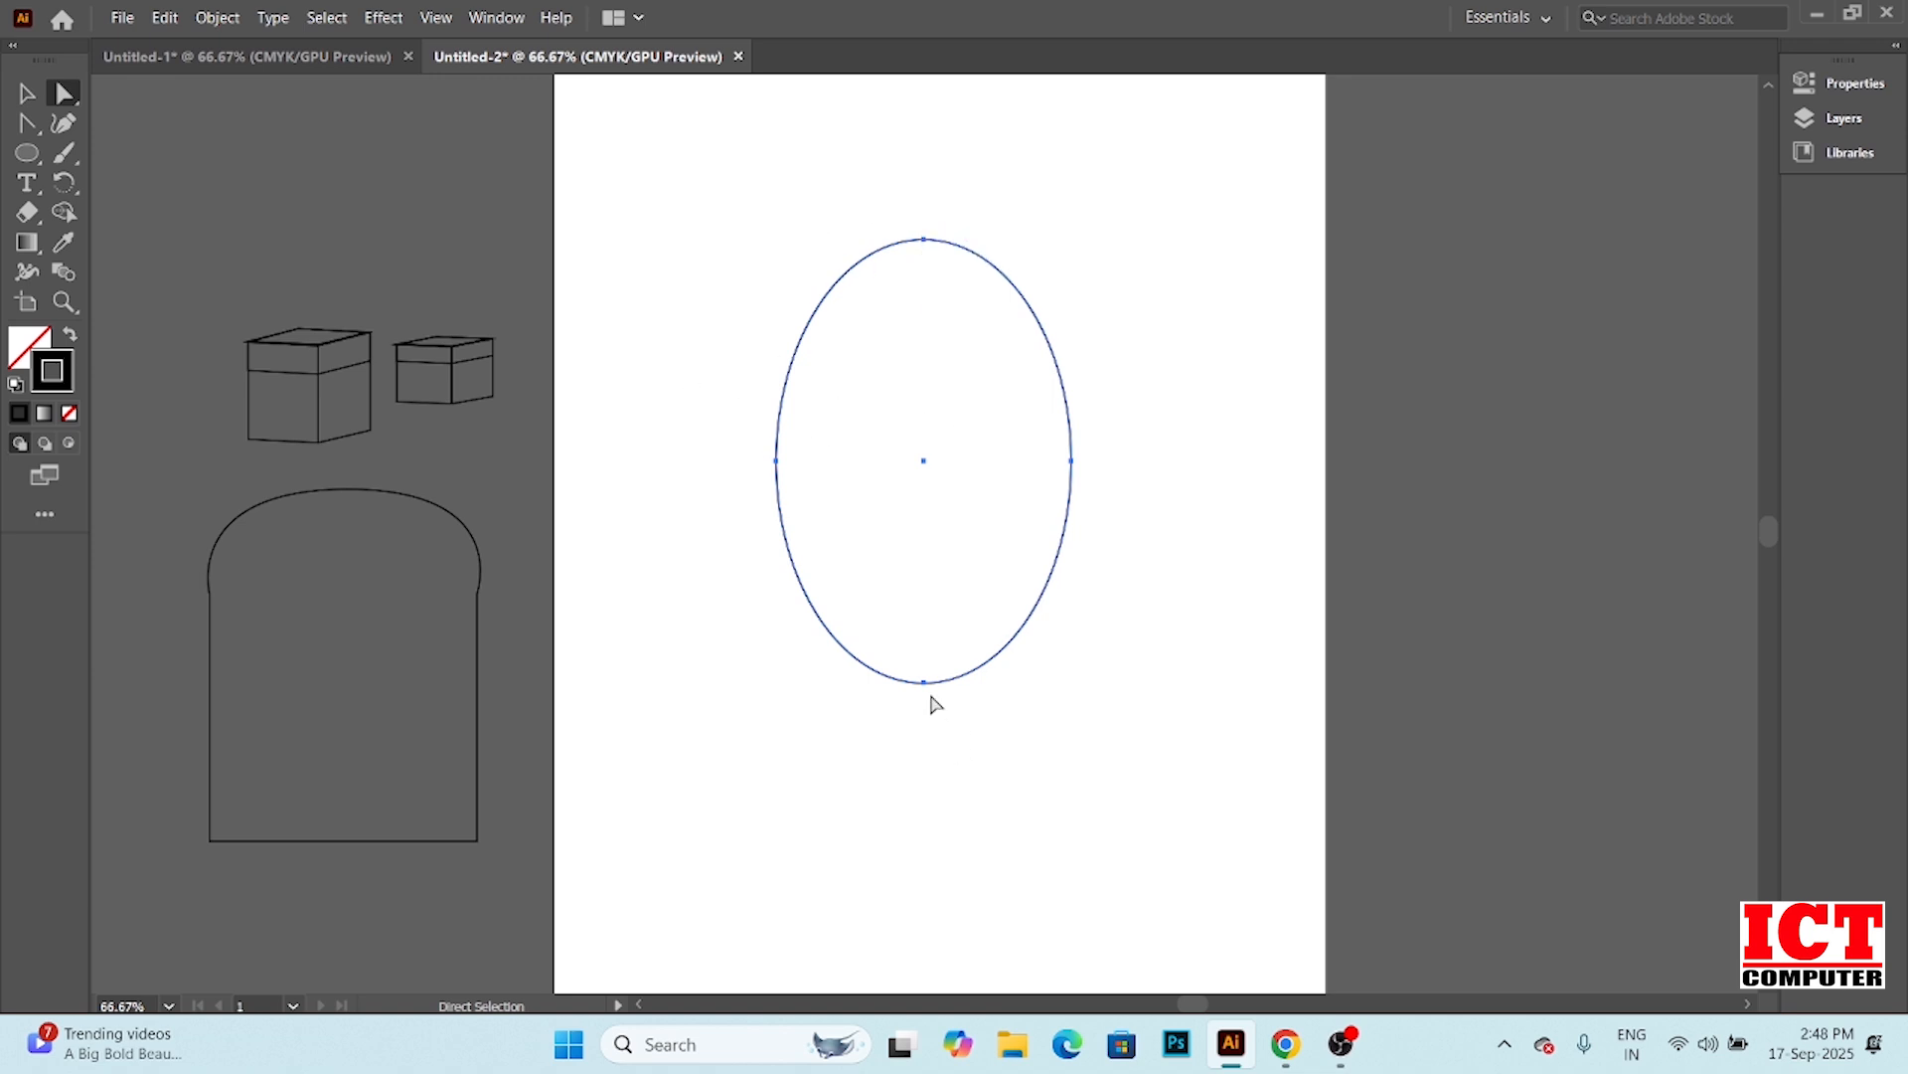
click(924, 241)
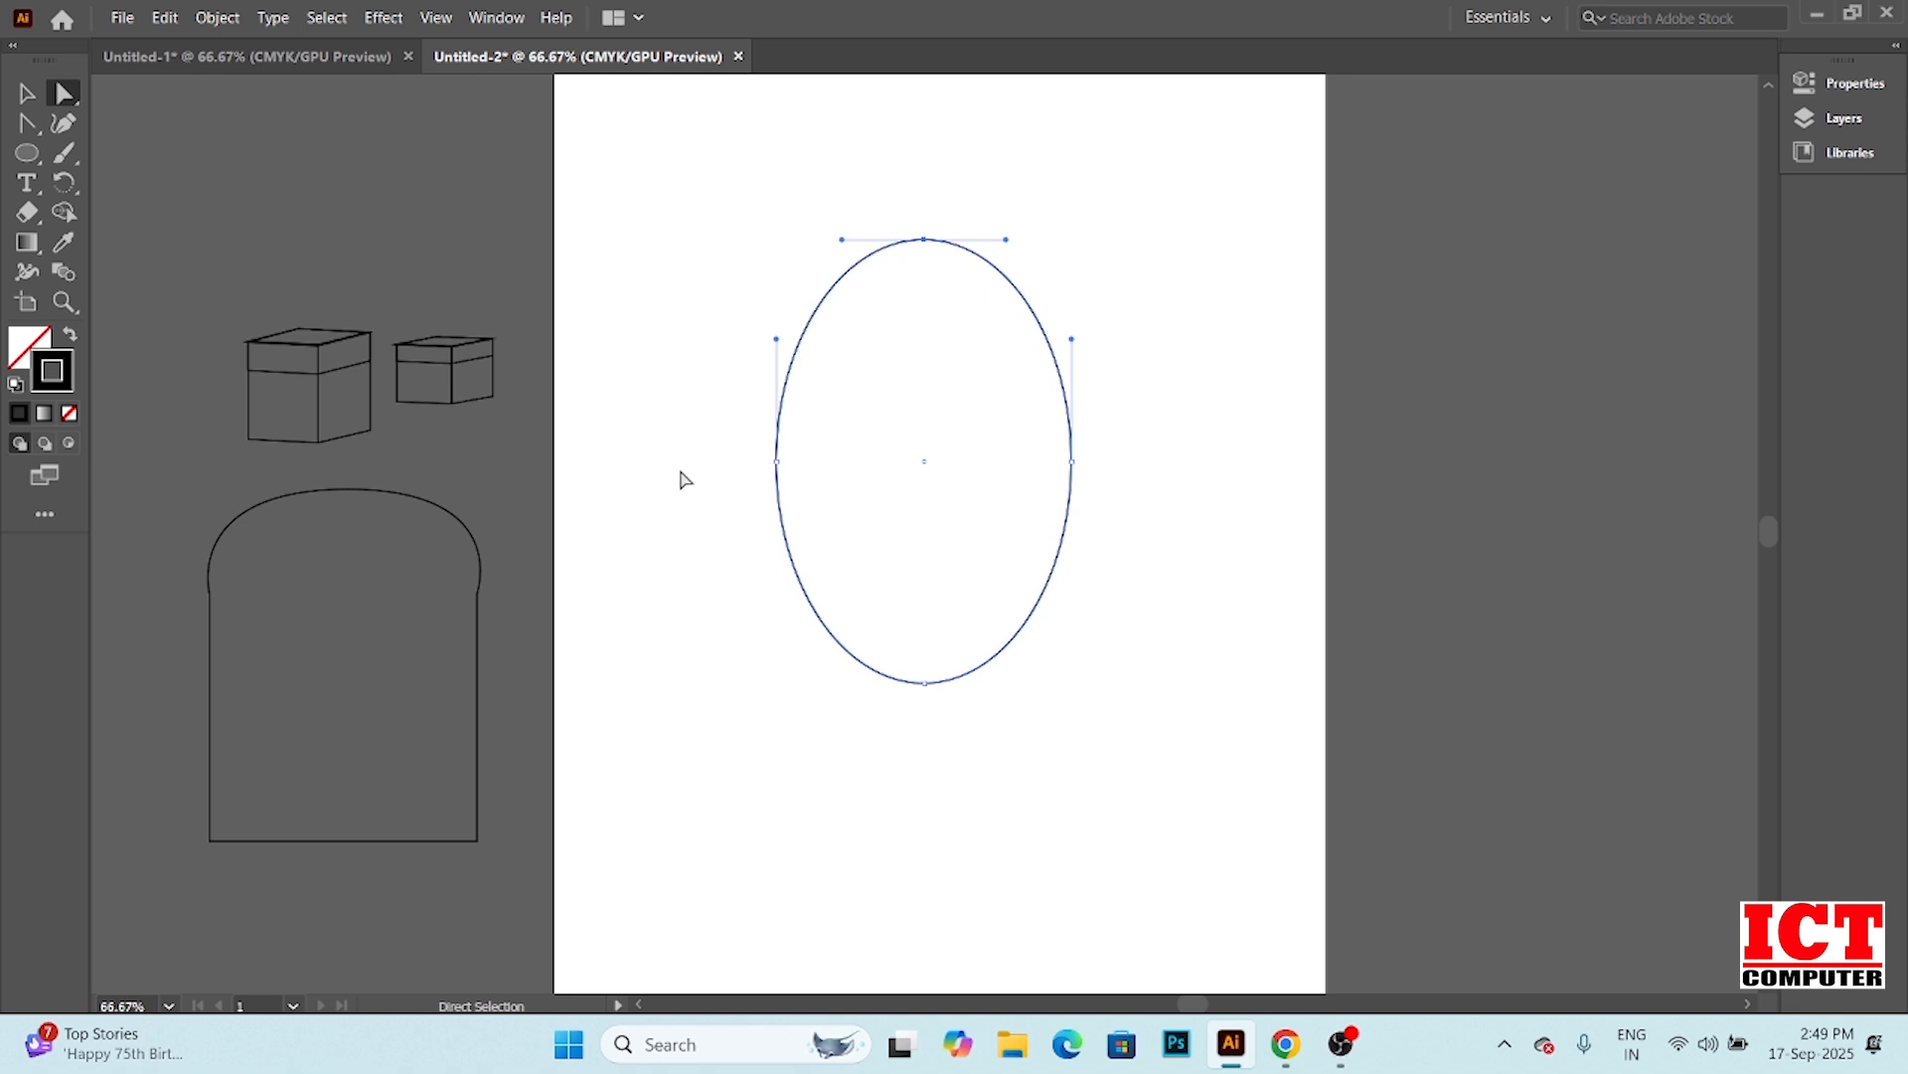
drag(724, 418, 1112, 523)
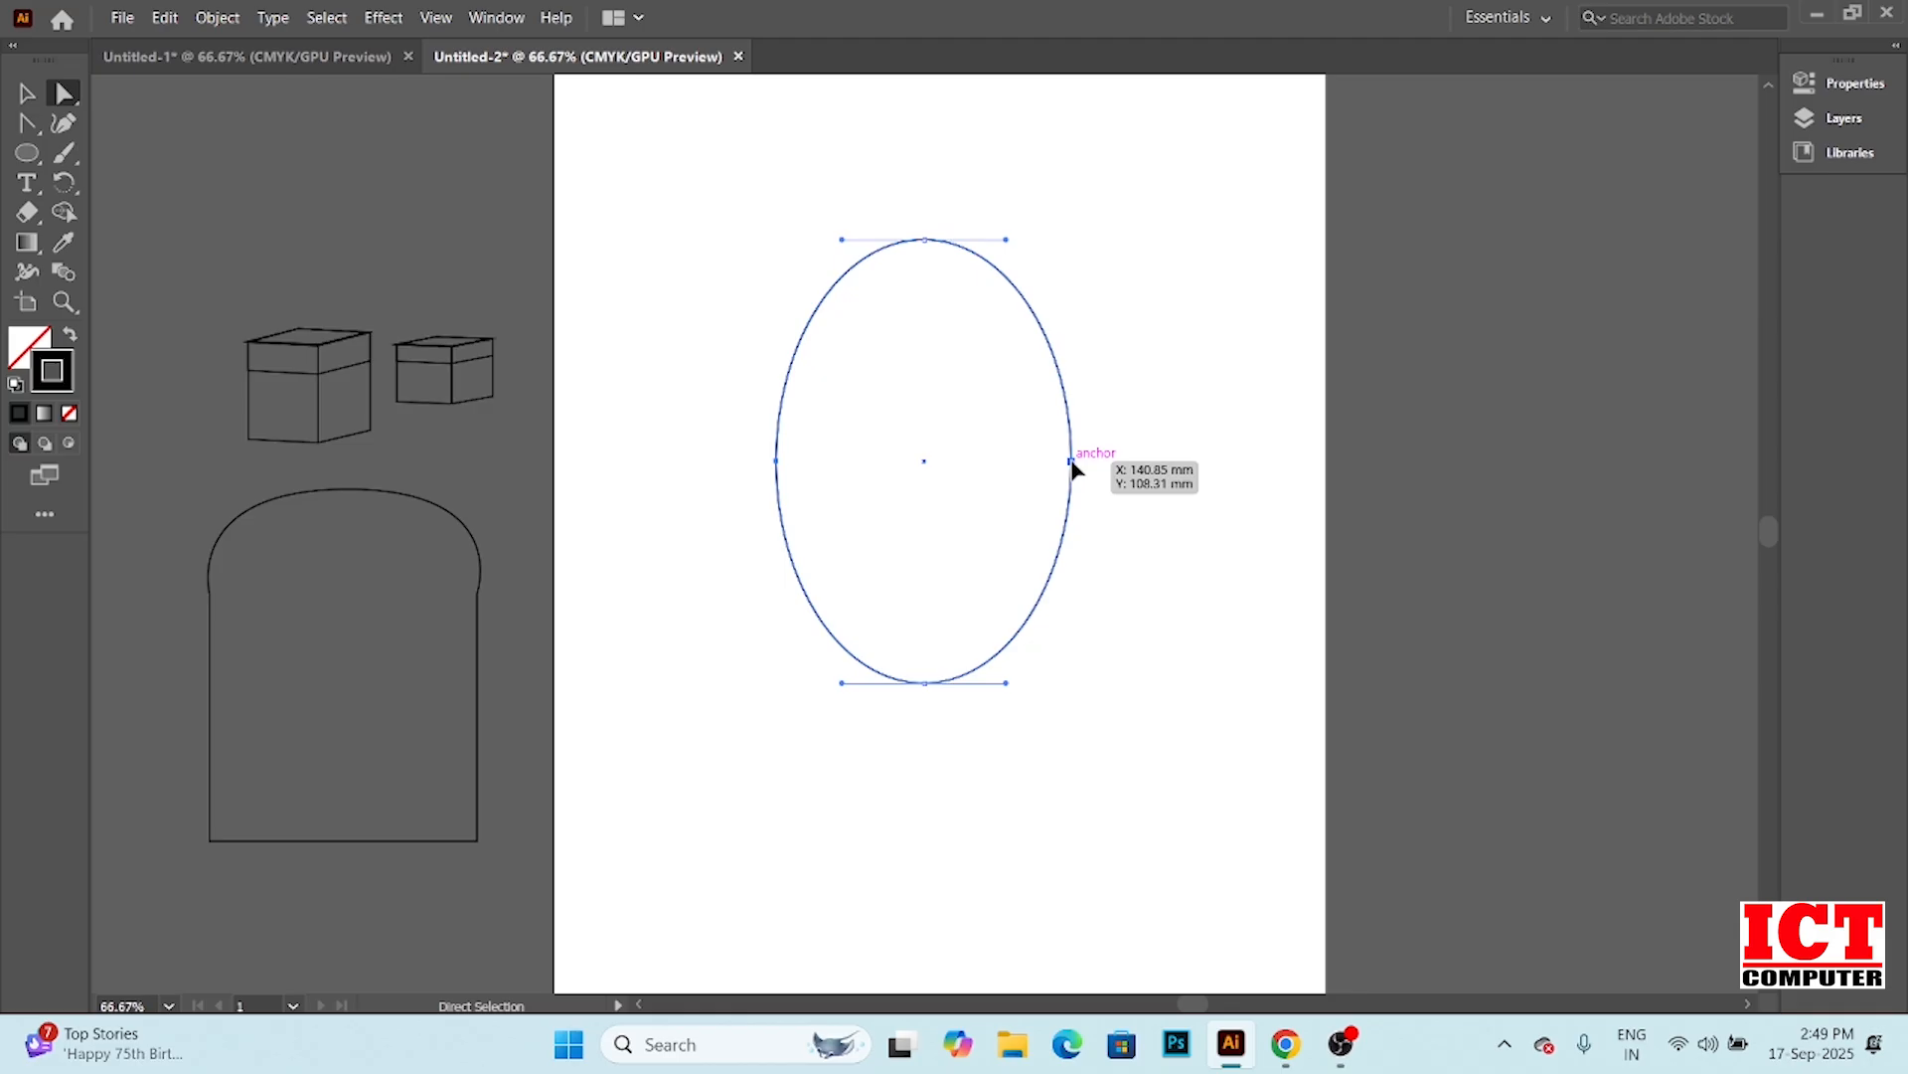
drag(1072, 464, 1084, 509)
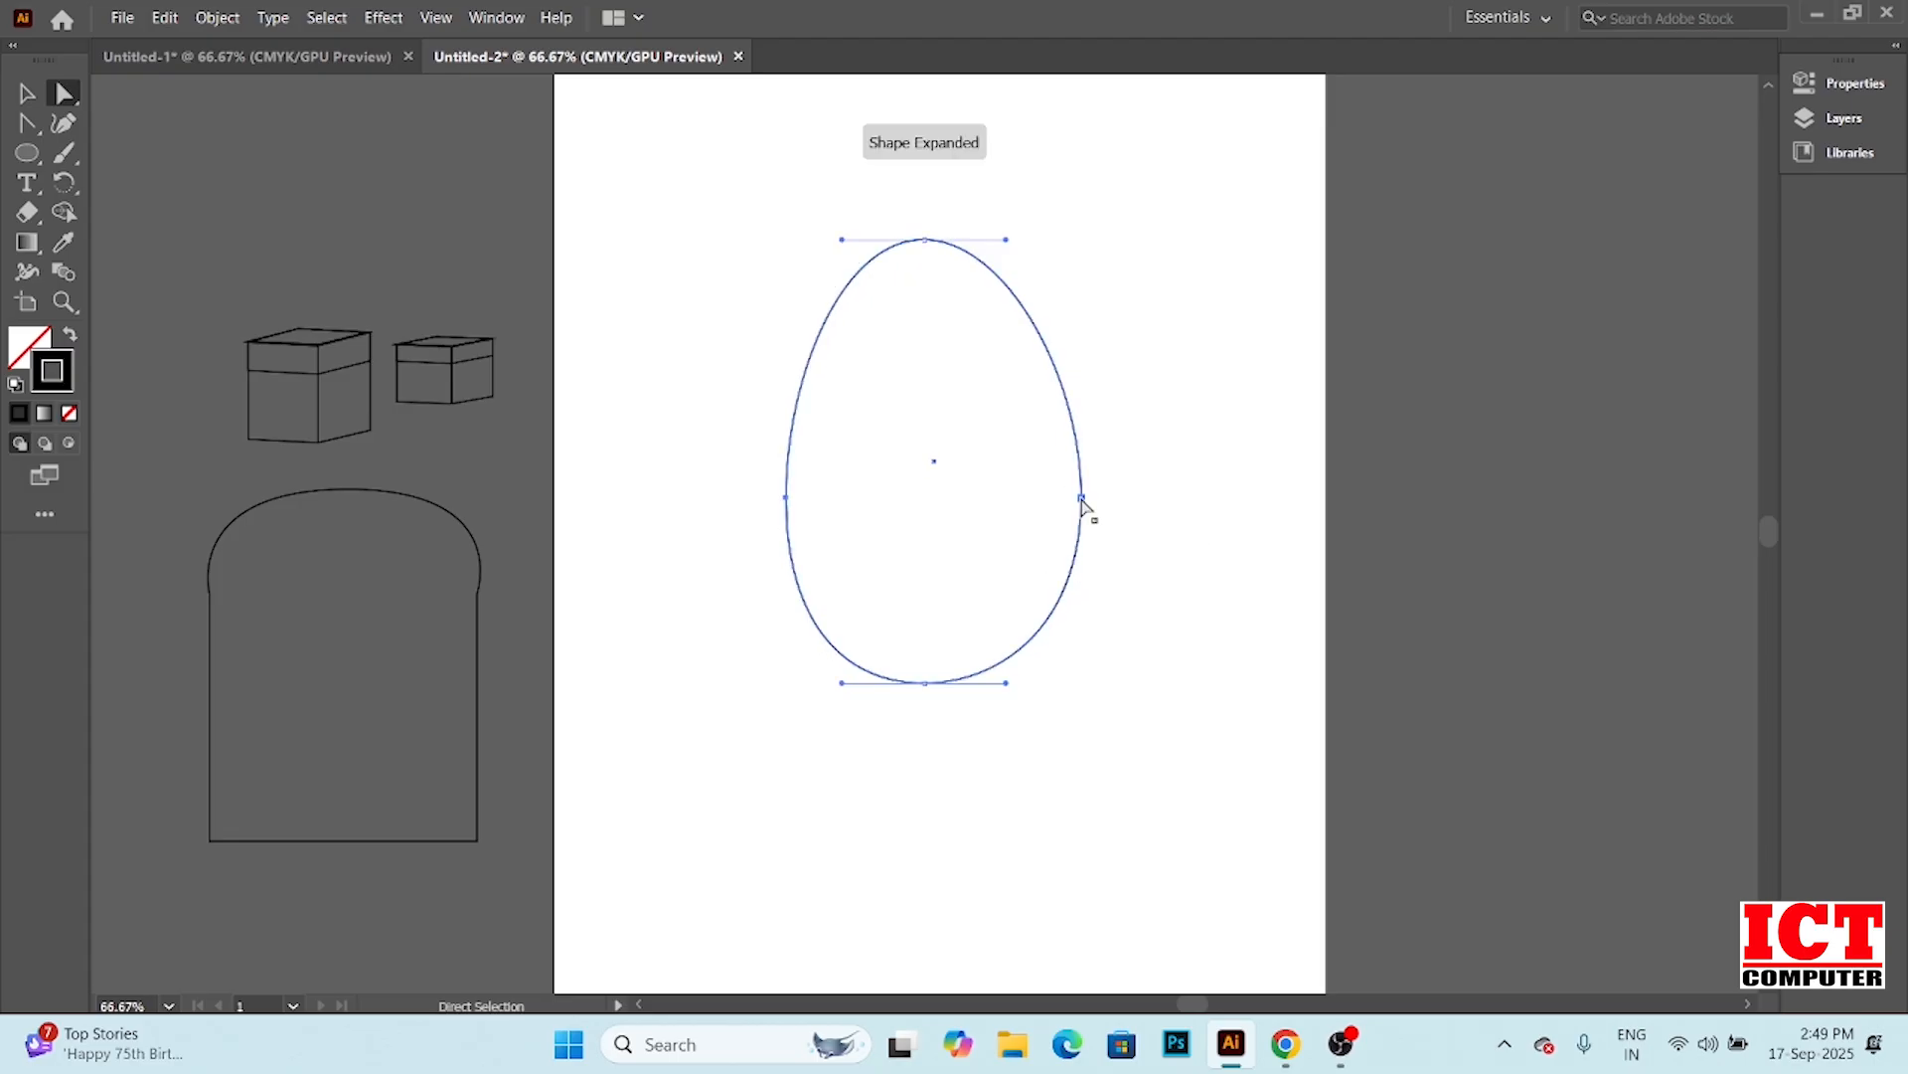
drag(1006, 240, 985, 244)
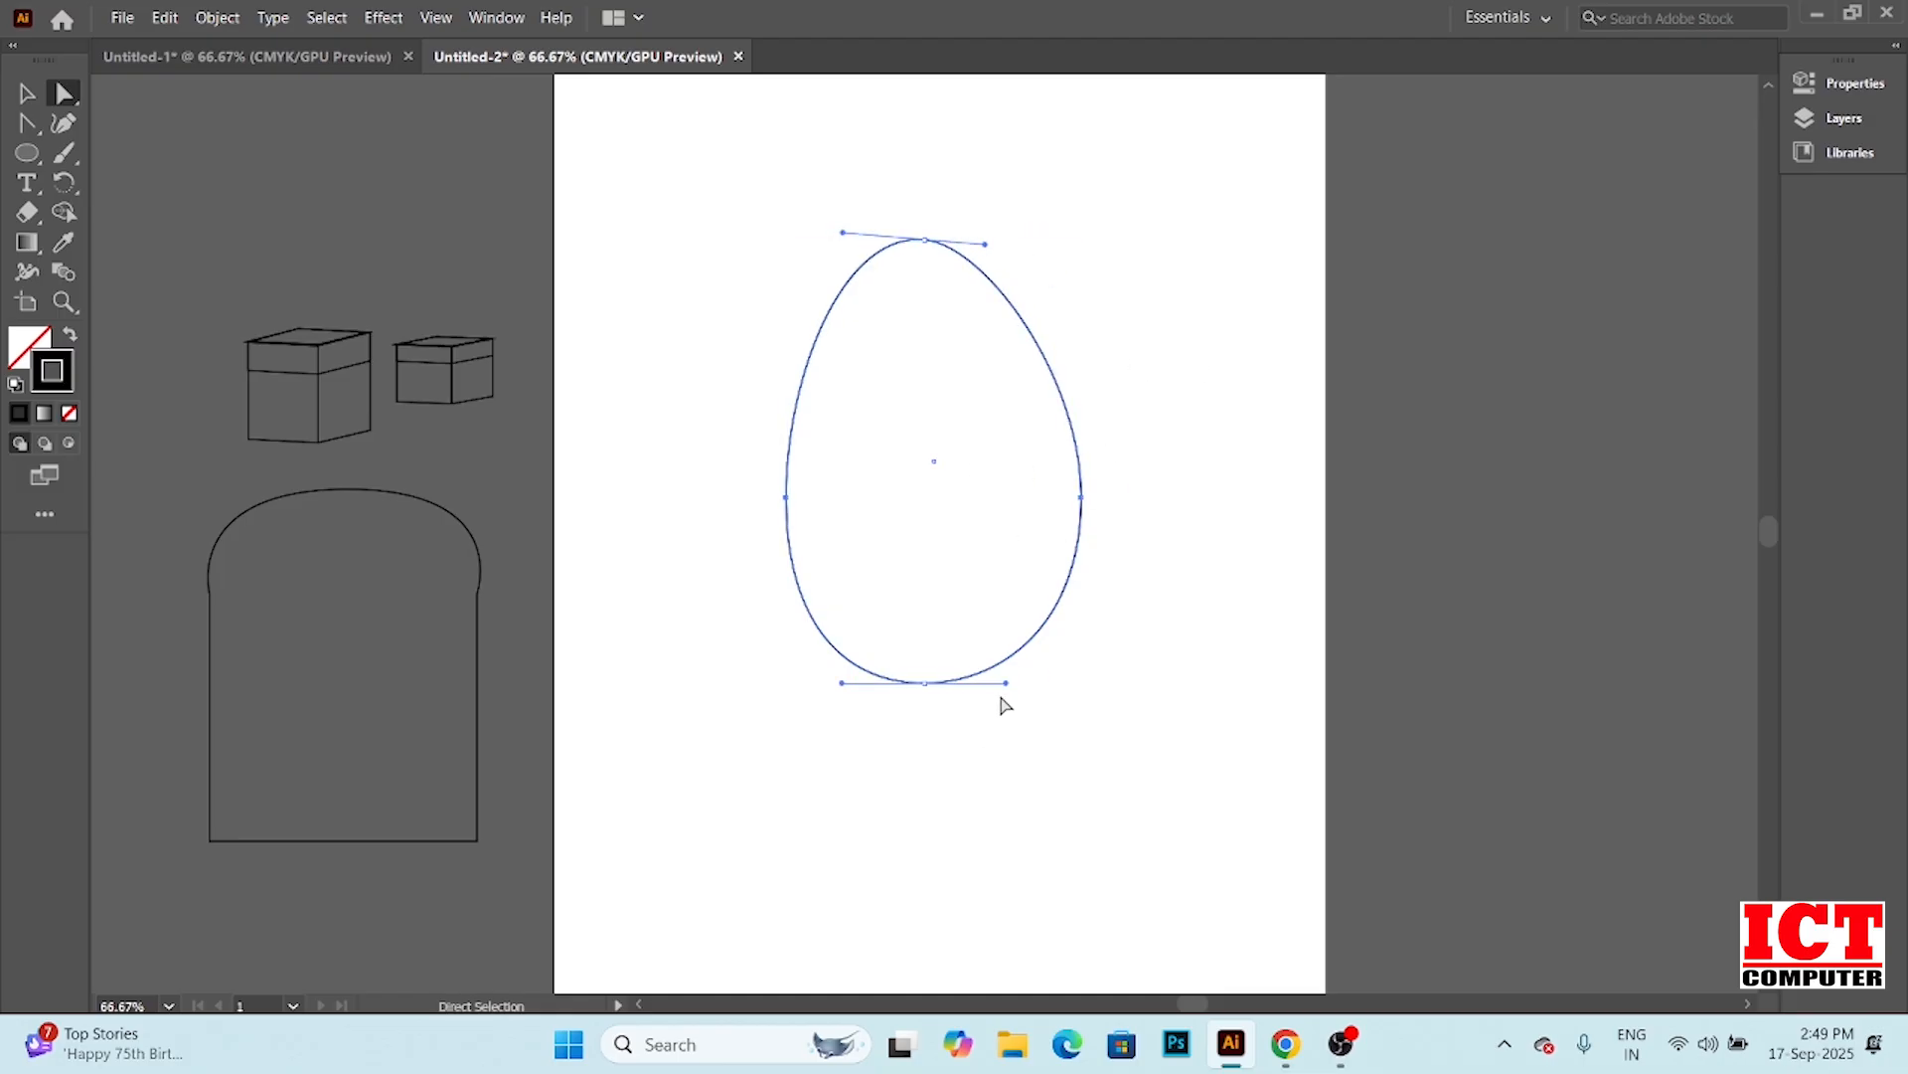
drag(1005, 682, 1013, 682)
click(1125, 405)
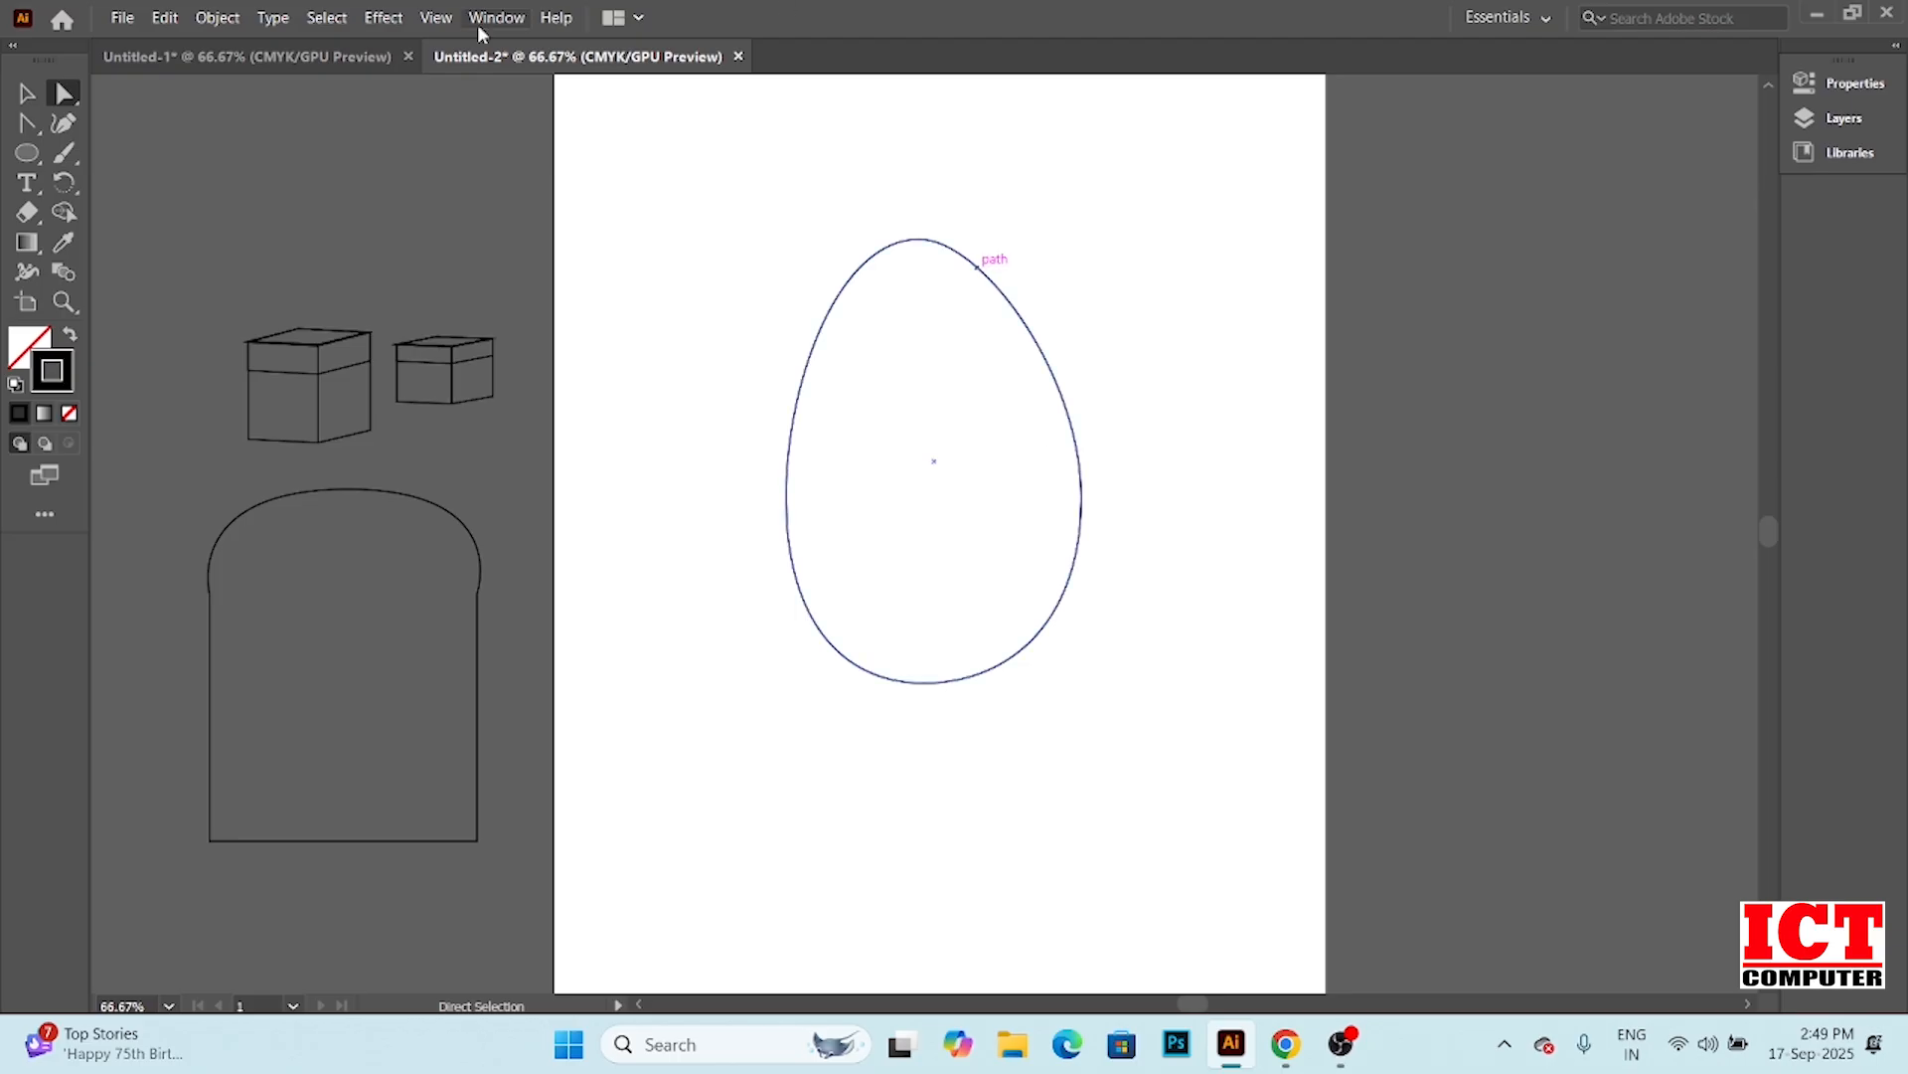
Scale down the egg and move it onto the empty area beyond the artboard's upper right edge
click(27, 93)
drag(695, 201, 1169, 780)
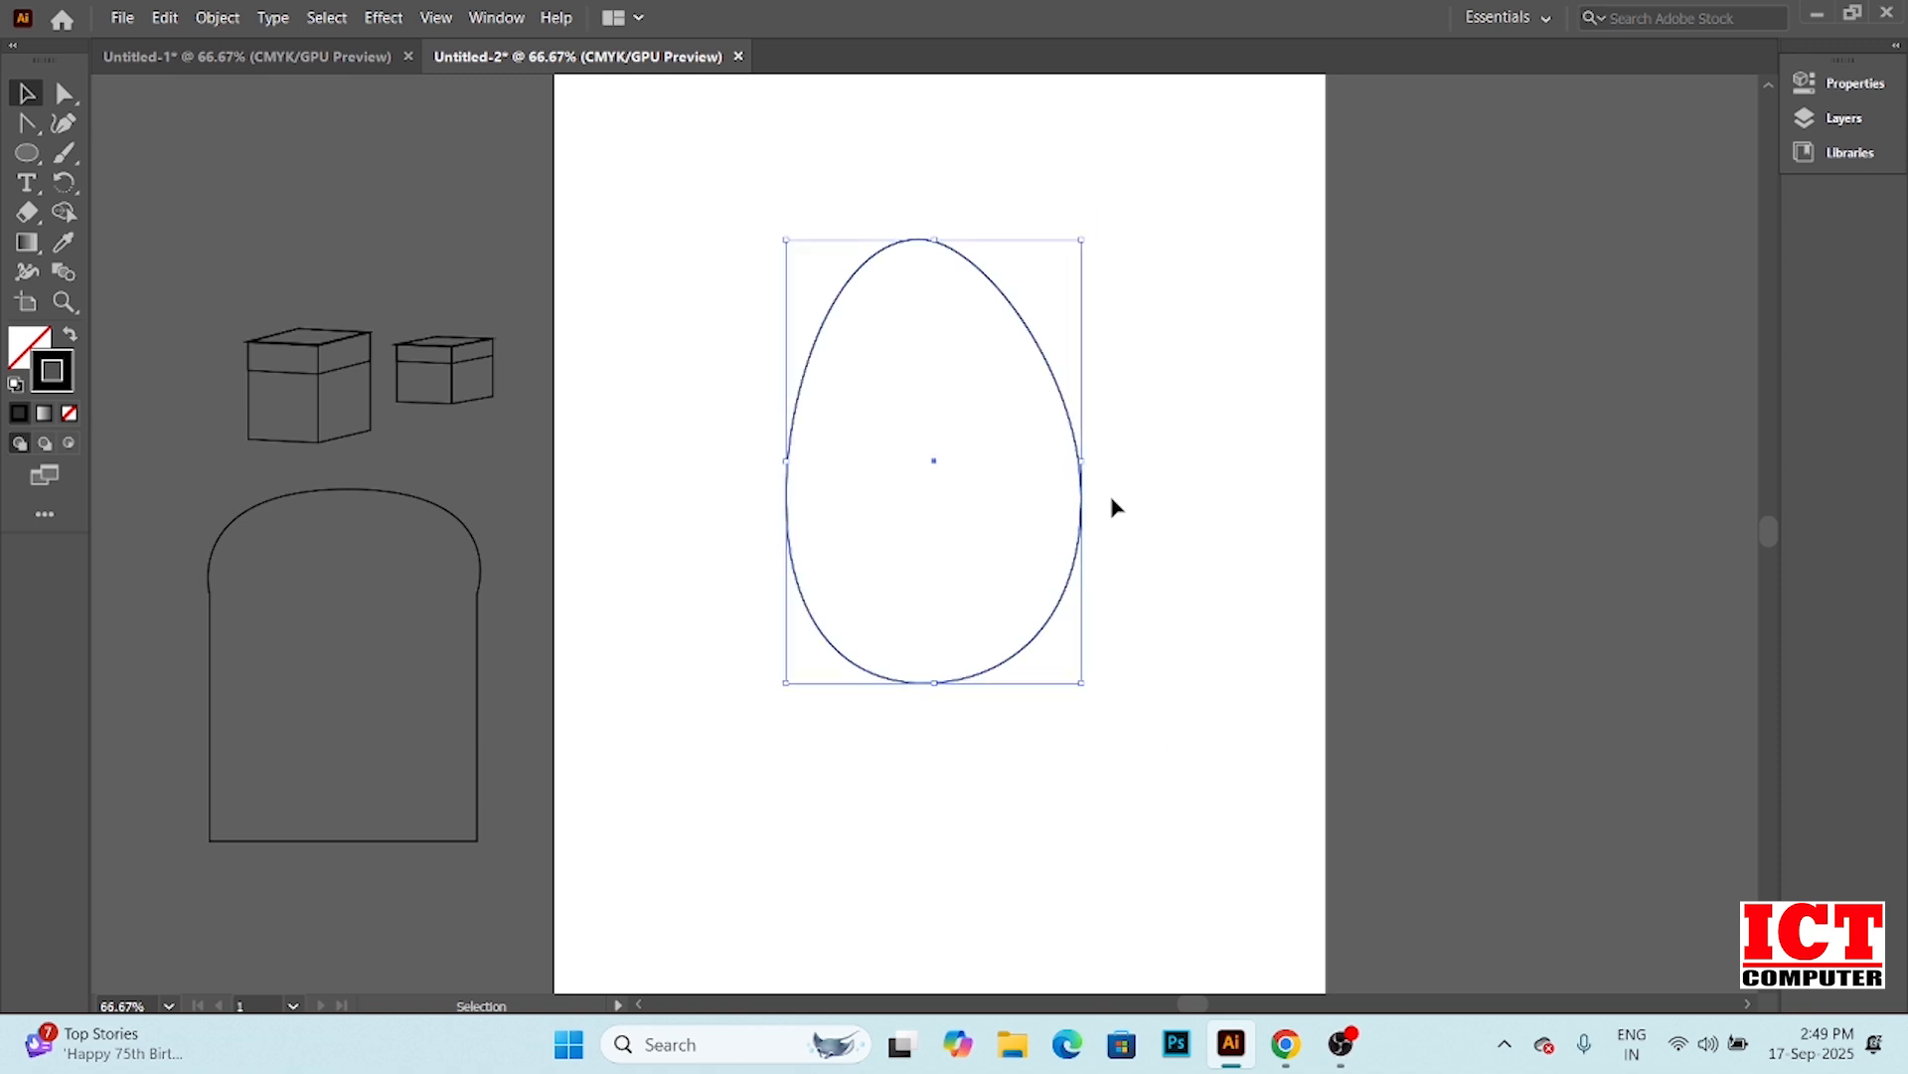
drag(1082, 683, 960, 481)
drag(865, 298, 1600, 234)
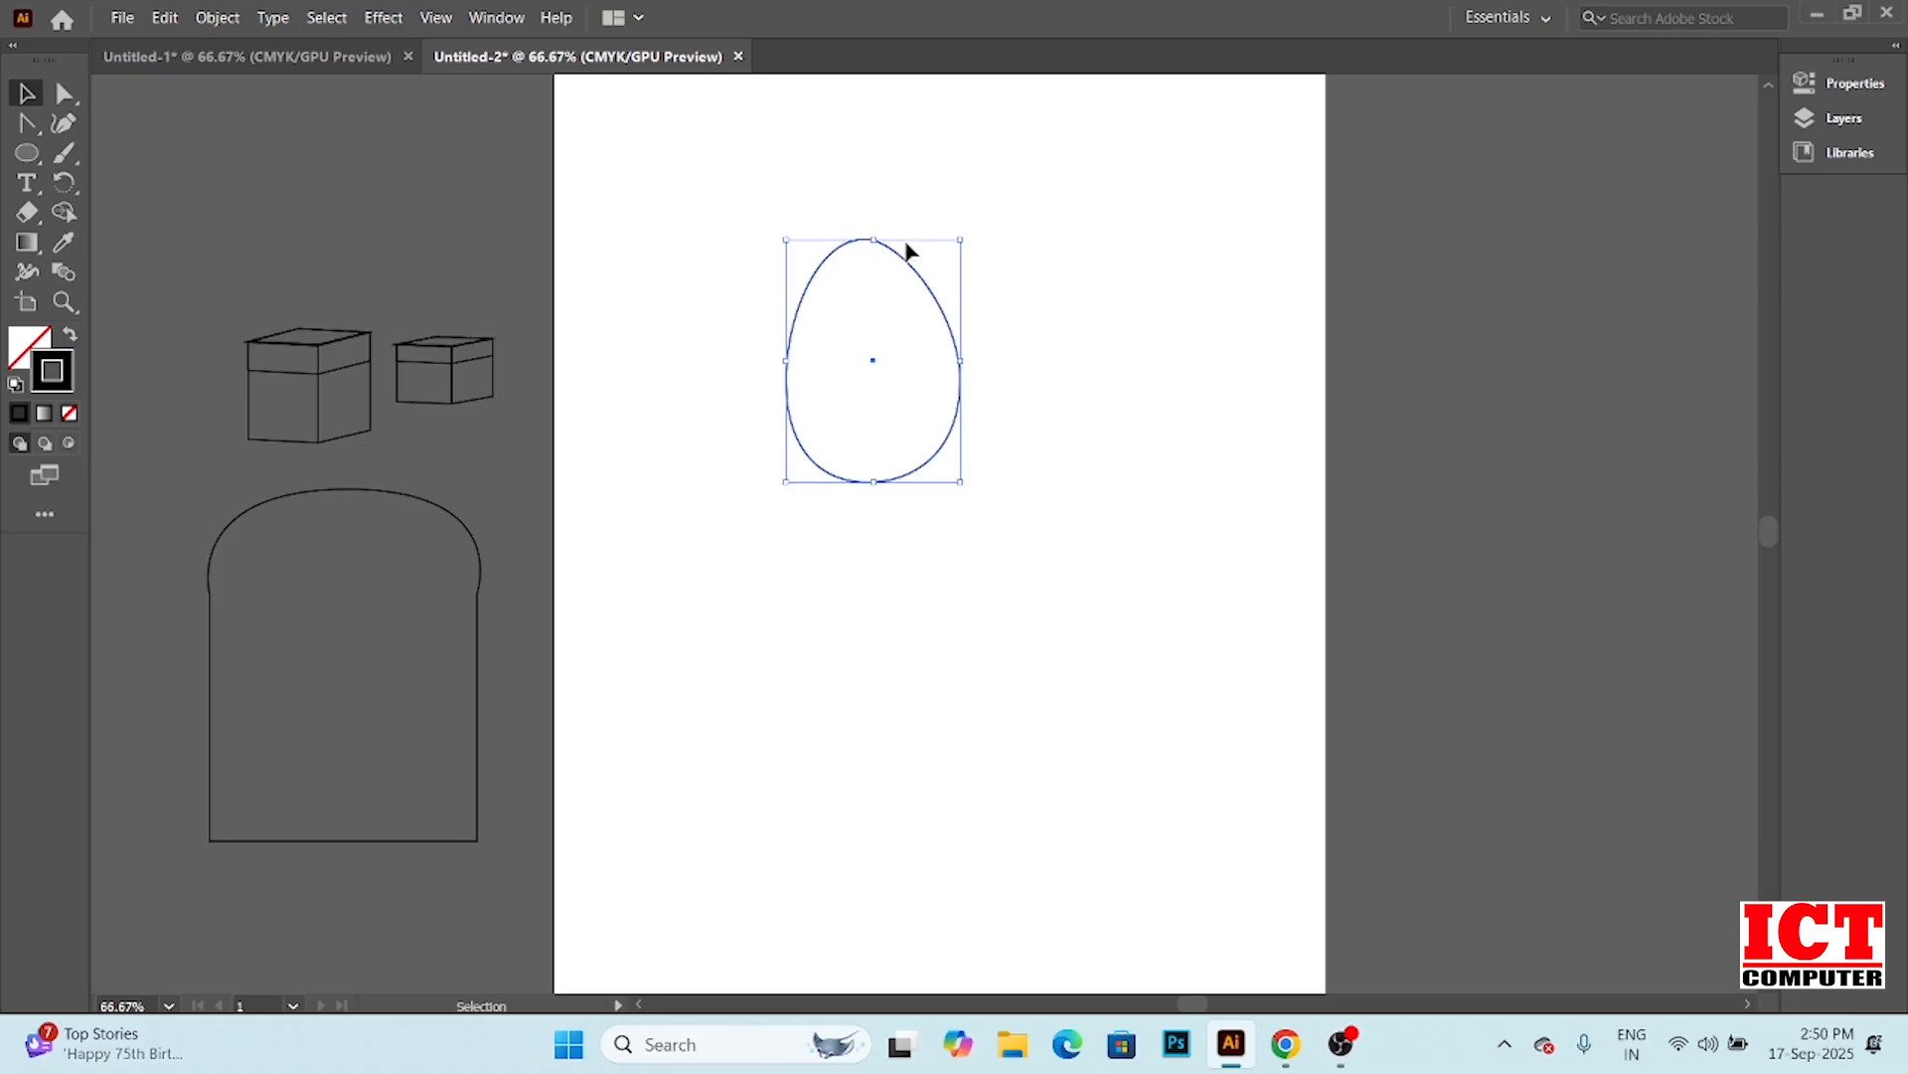
drag(907, 244, 1400, 231)
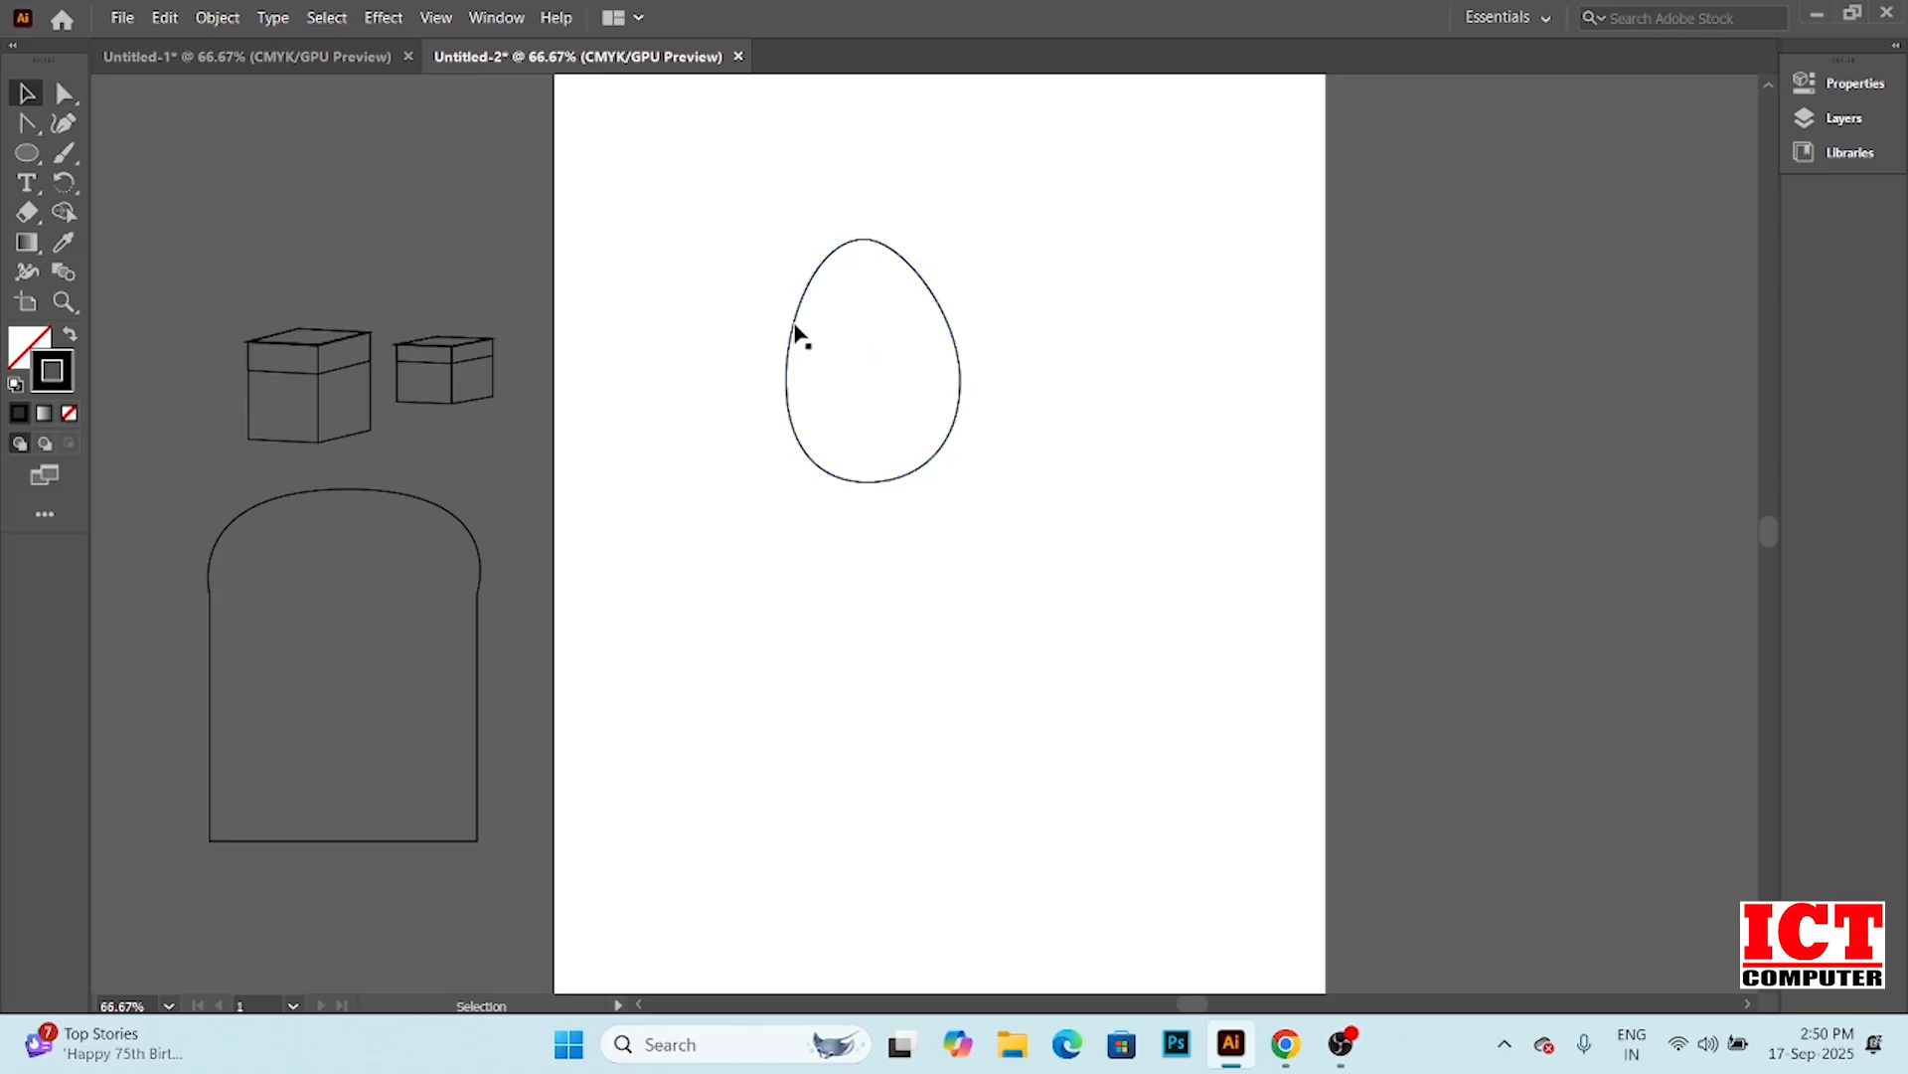
drag(908, 263, 1560, 157)
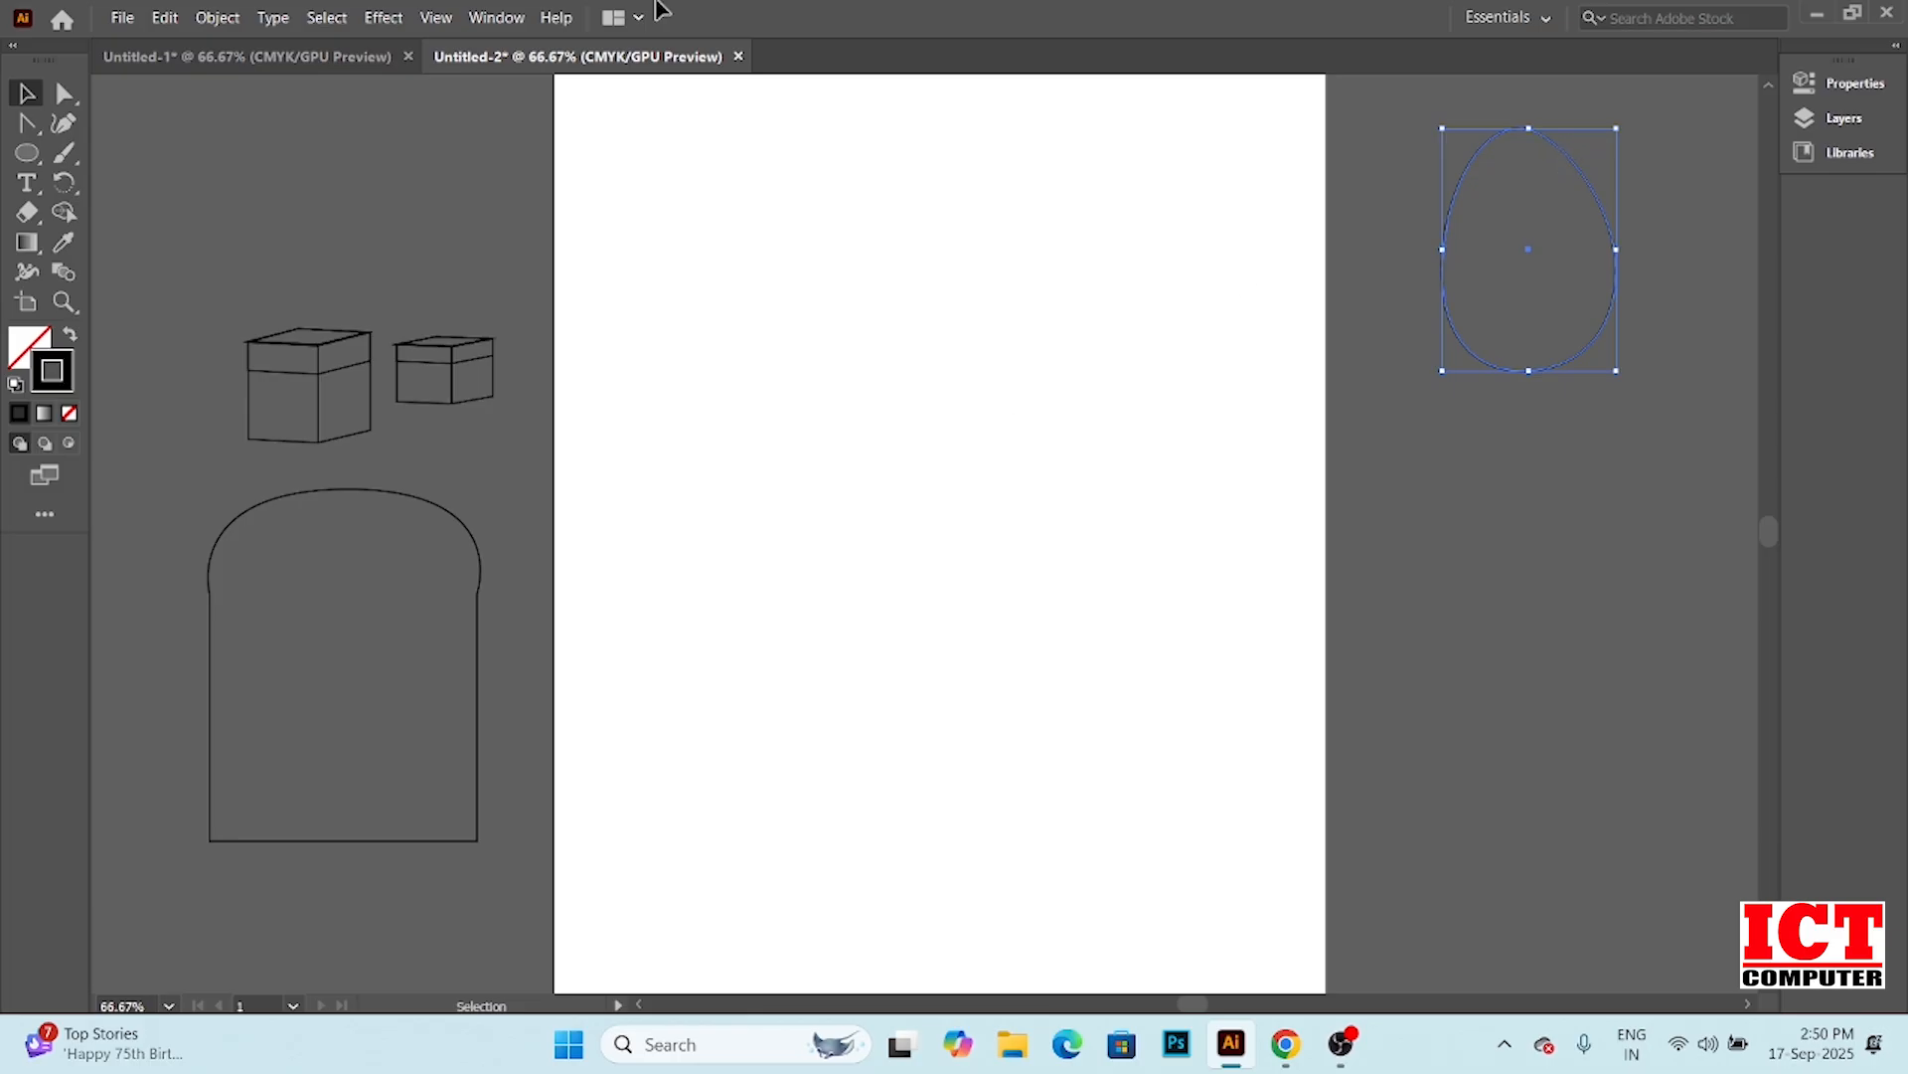
Draw another tall ellipse on the artboard and lengthen its top anchor's right direction handle to broaden the upper right curve
click(28, 156)
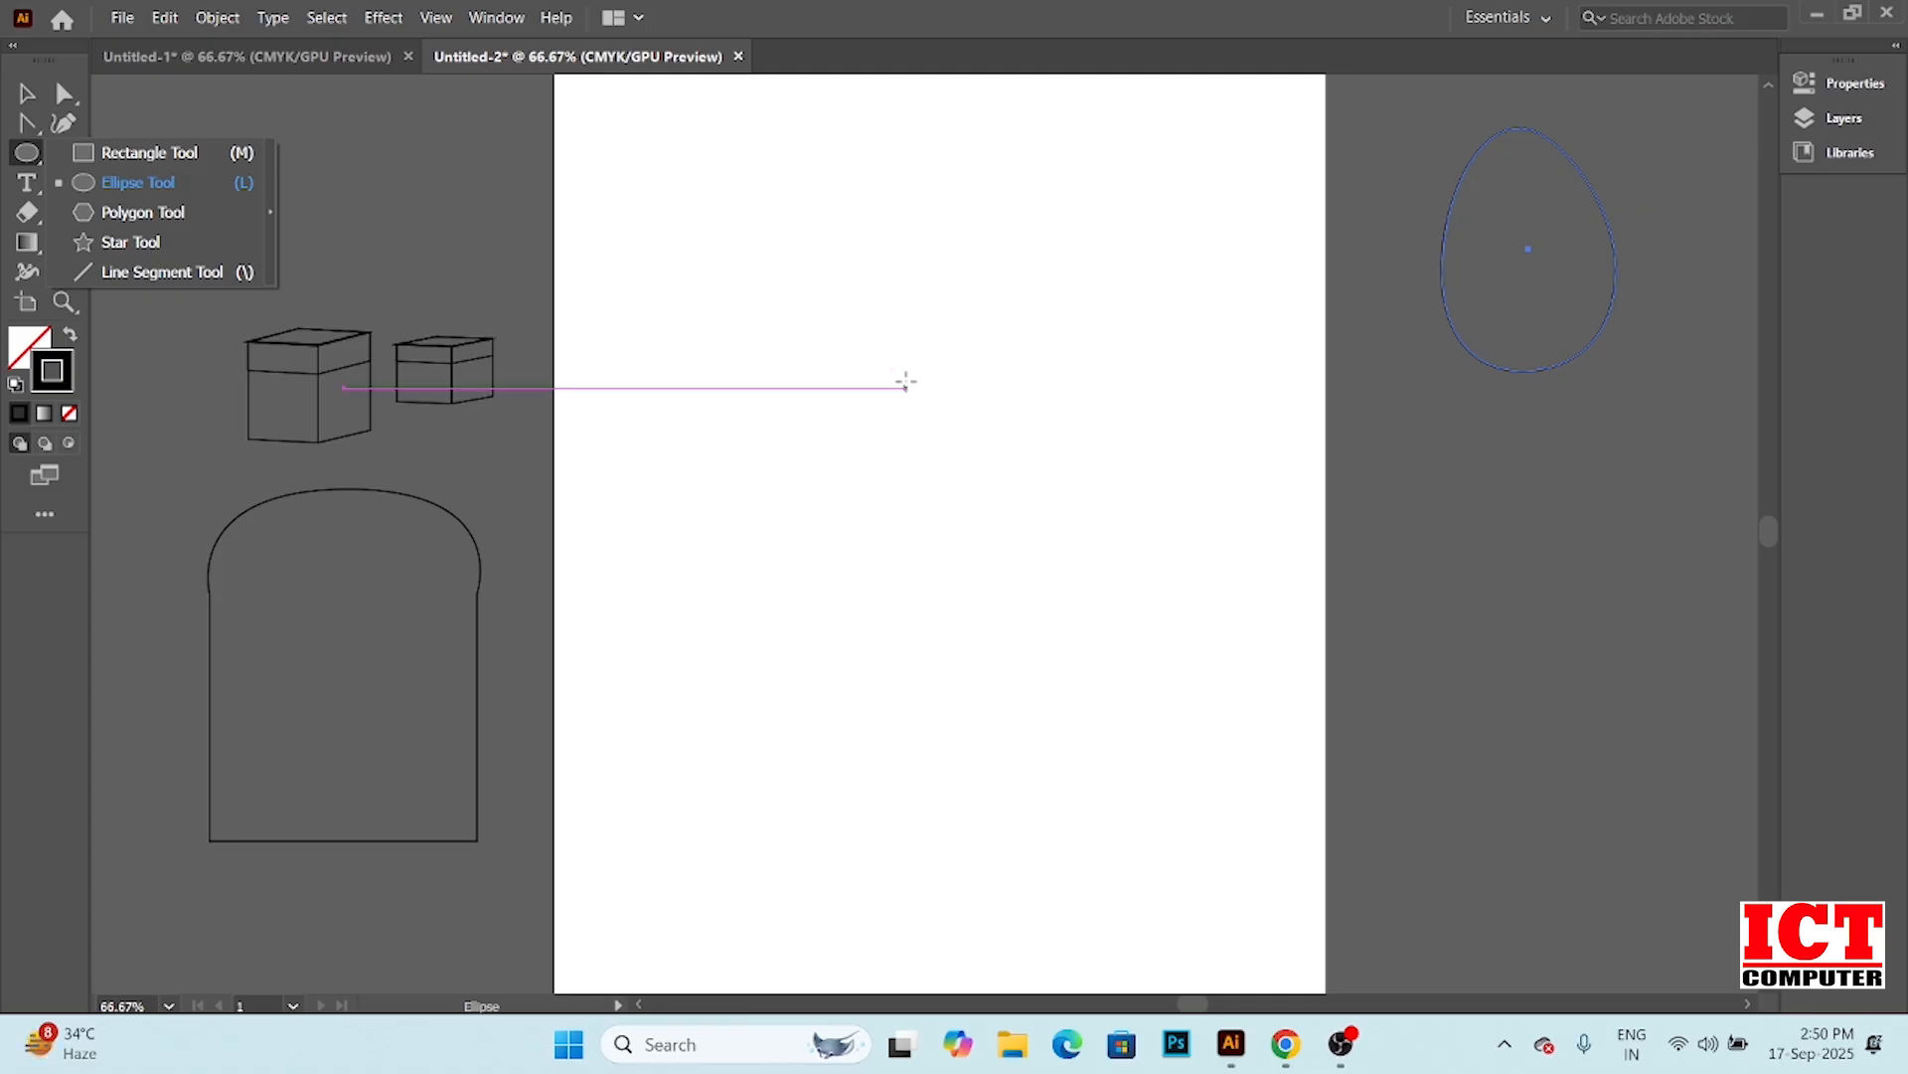
drag(779, 254, 1099, 702)
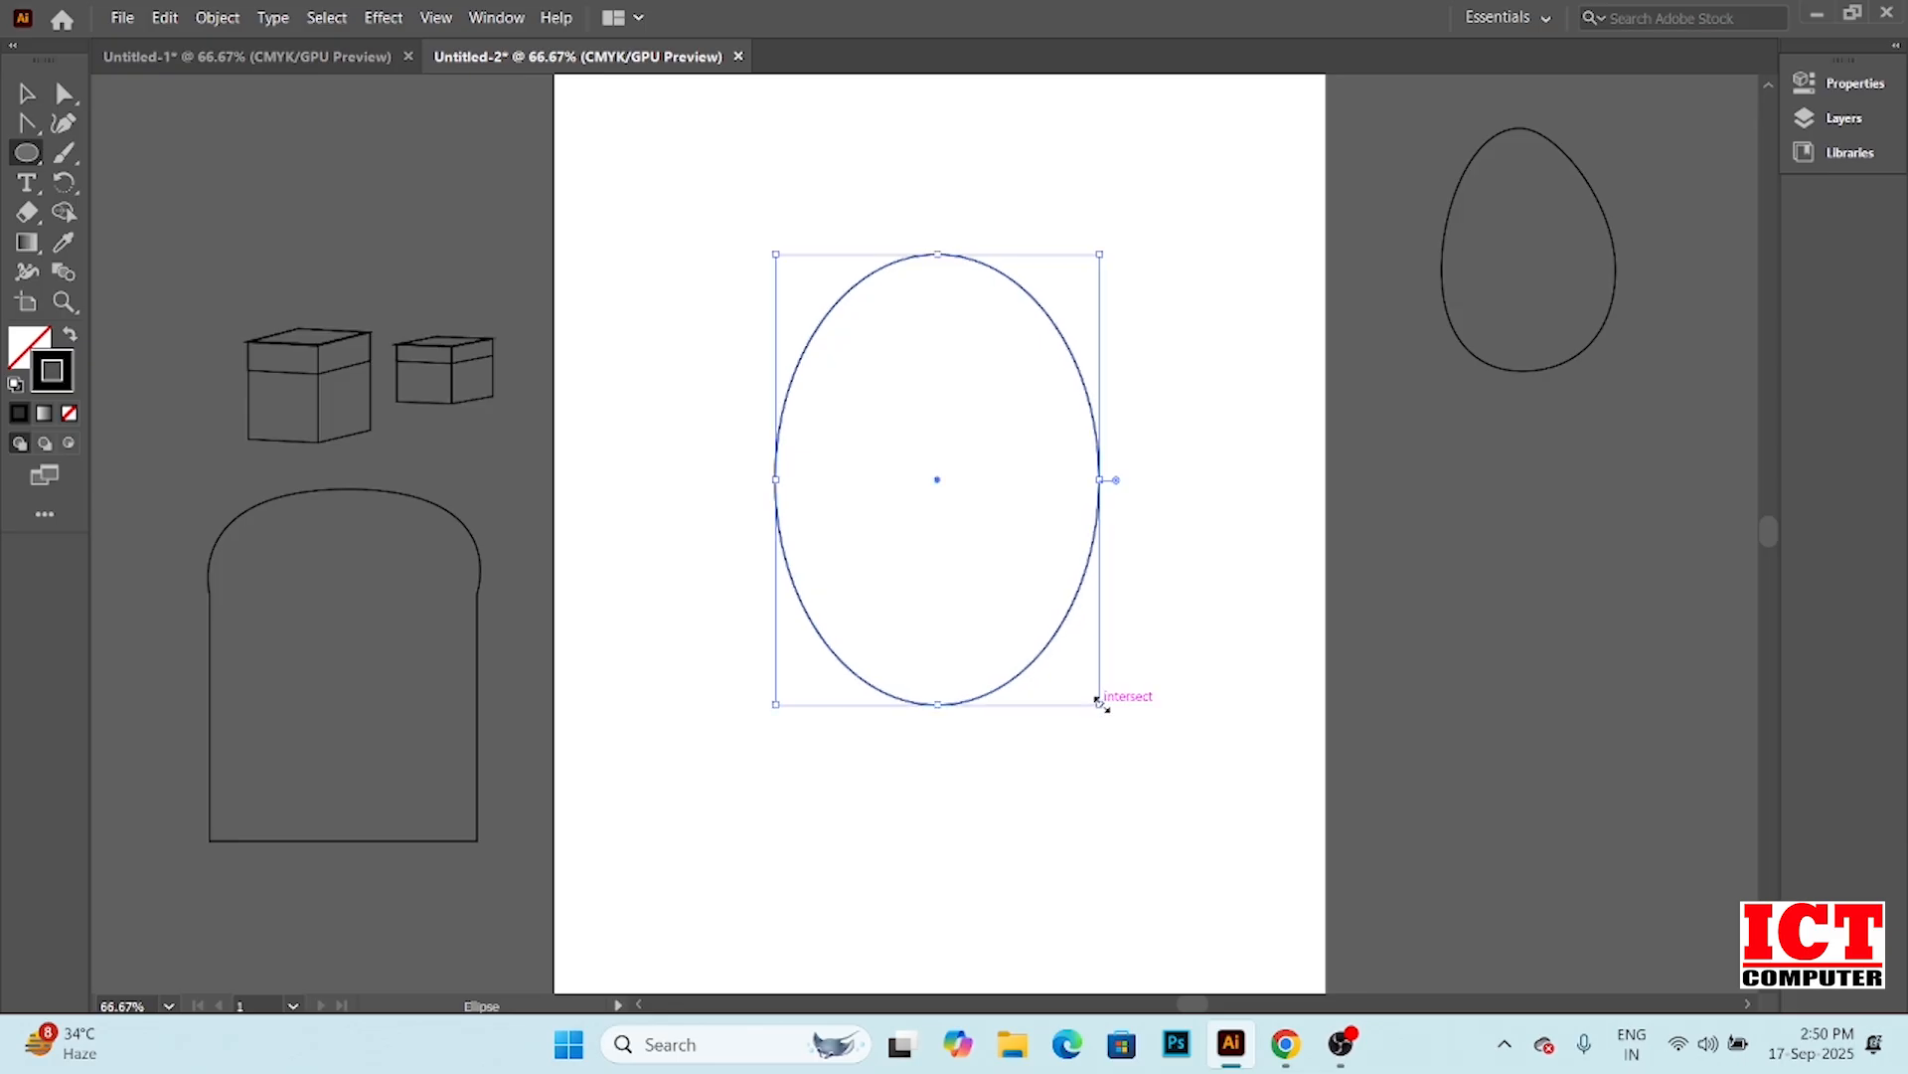
click(27, 94)
click(63, 94)
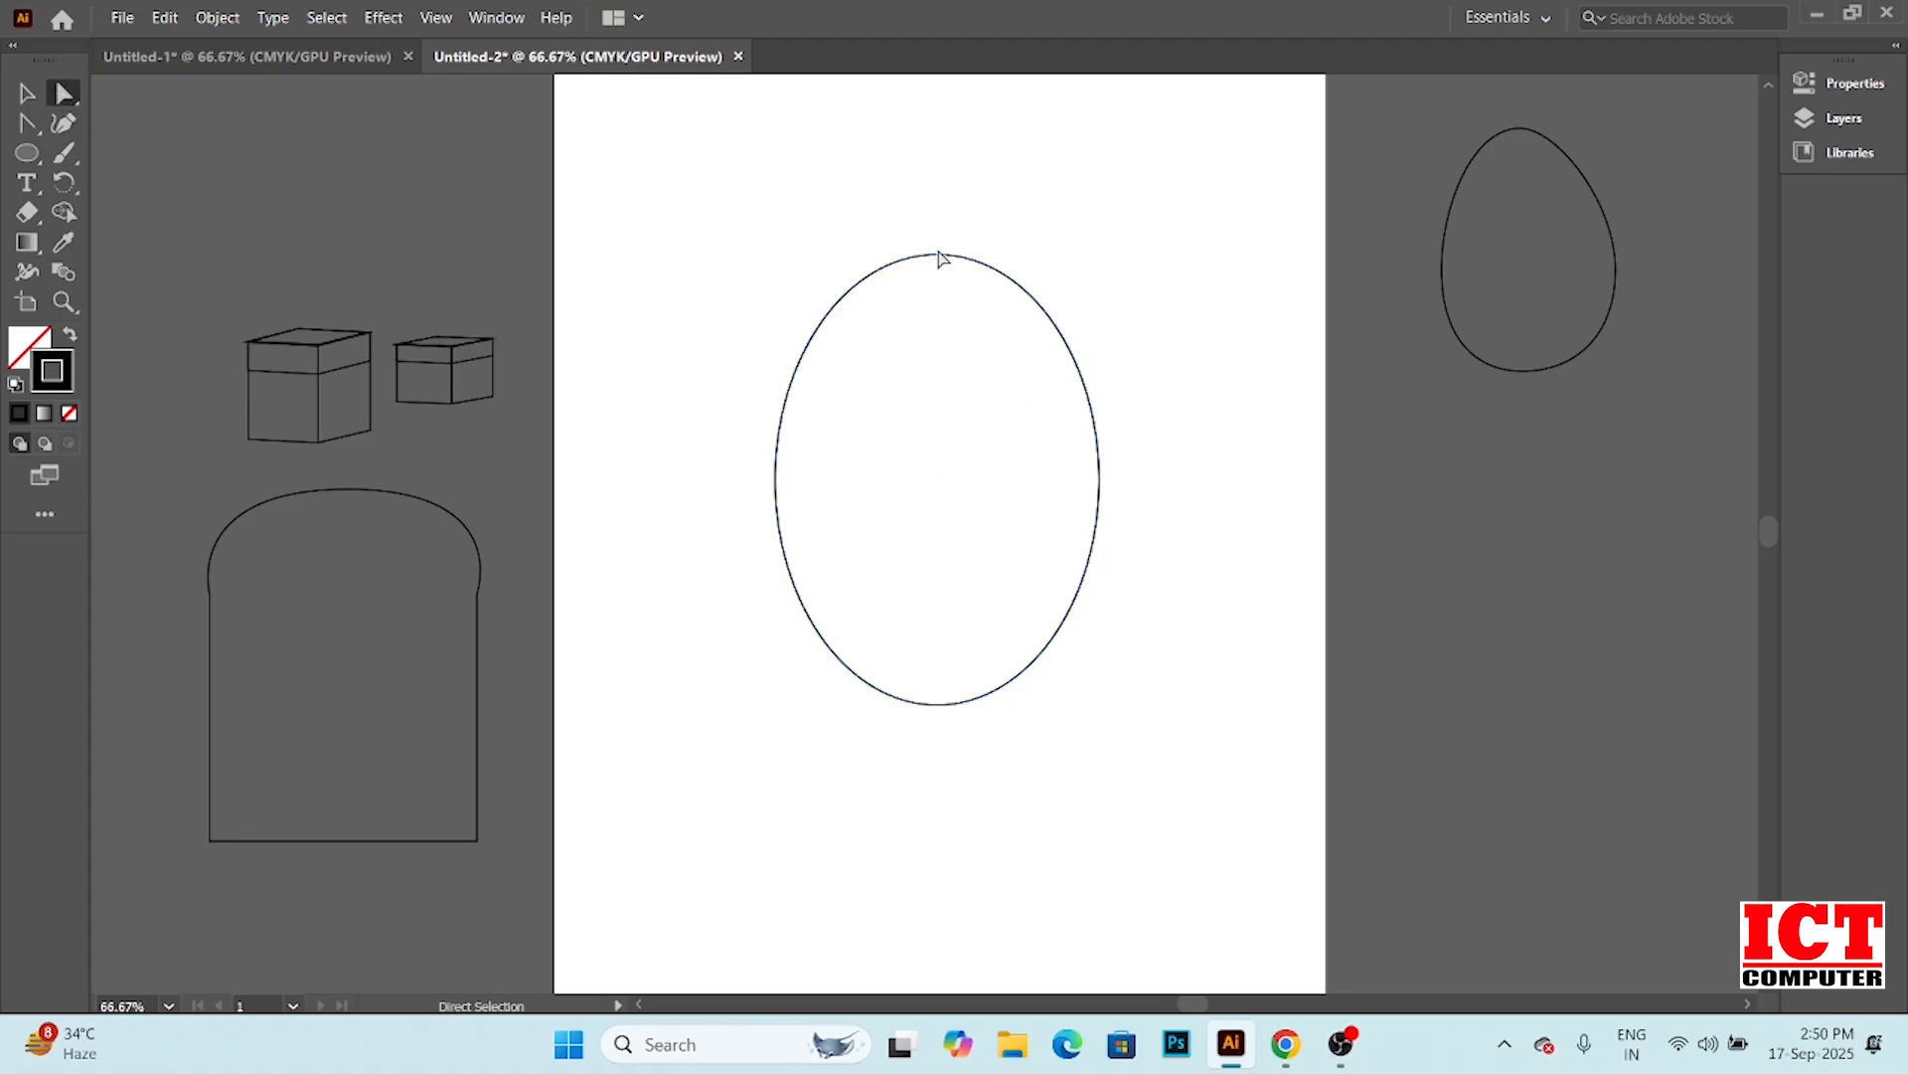
drag(718, 210, 1249, 799)
click(939, 255)
drag(1027, 254, 1072, 257)
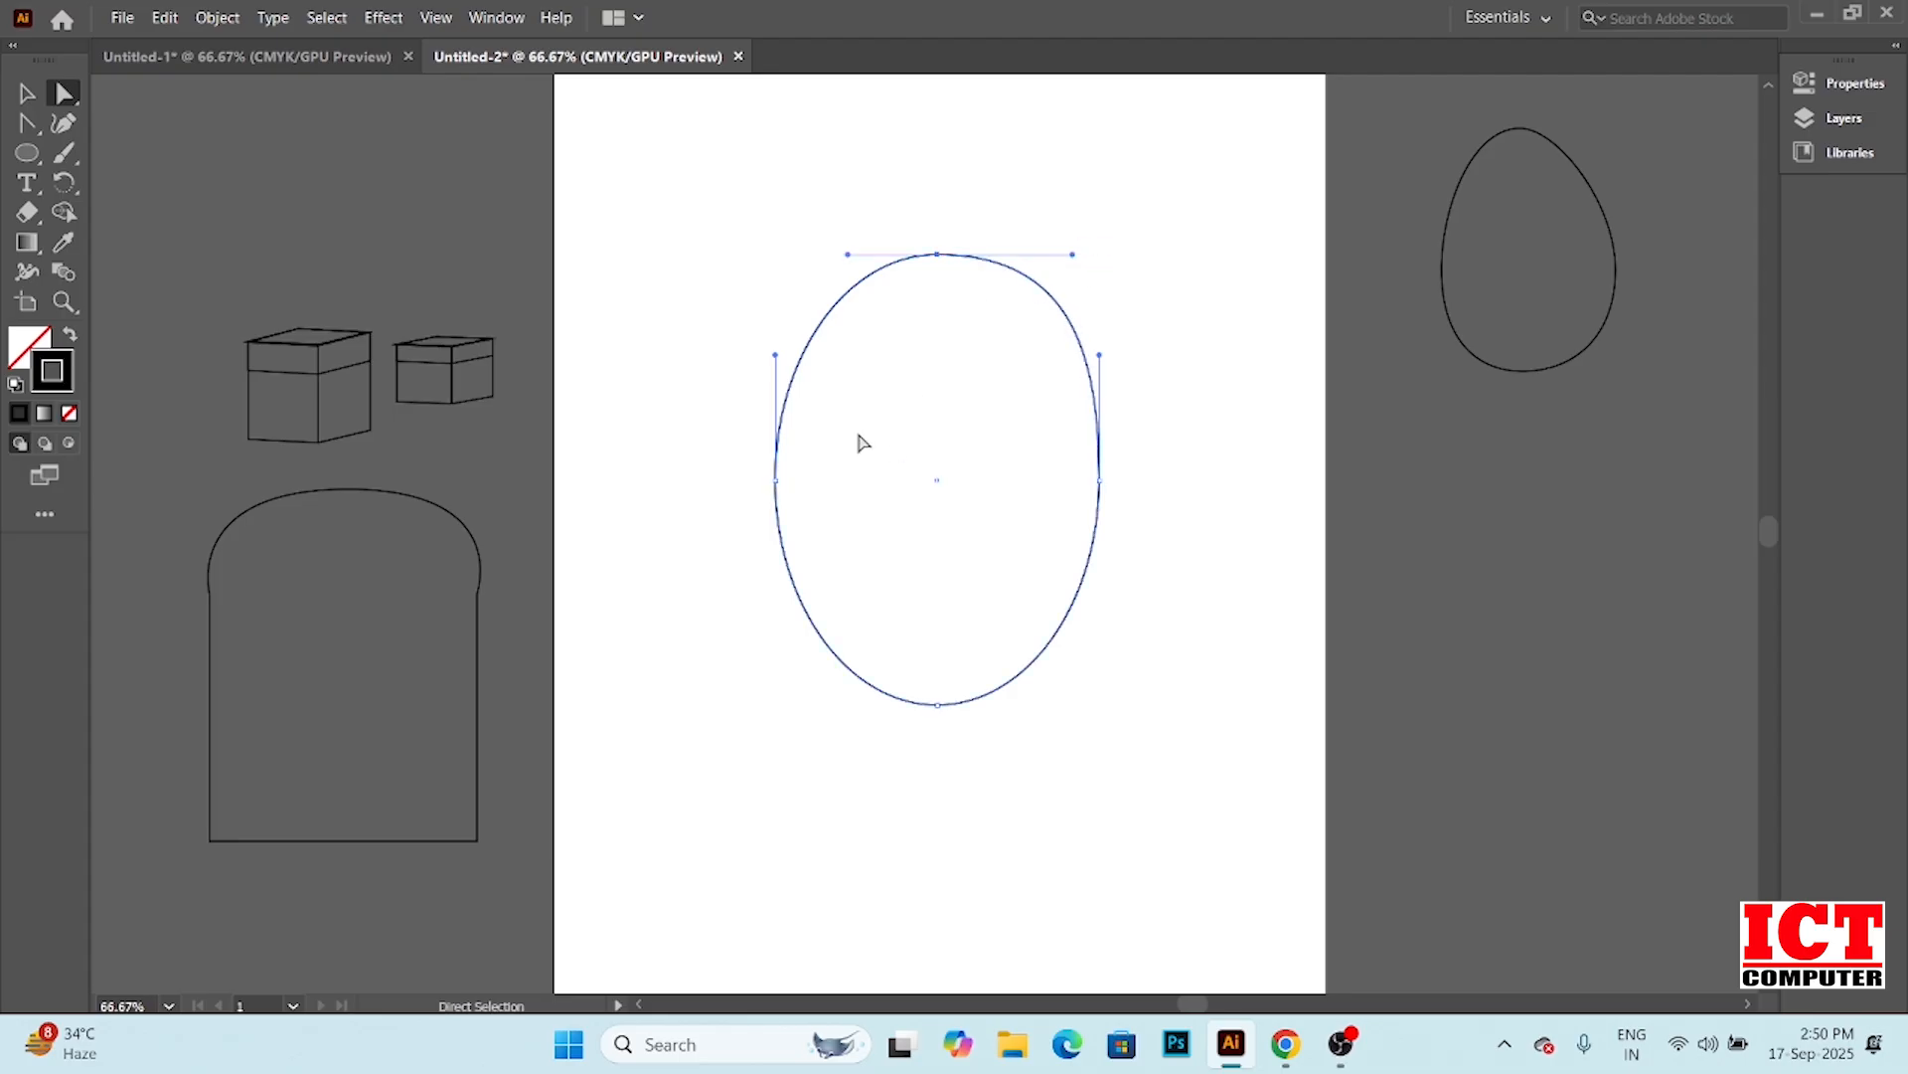
drag(850, 260, 842, 260)
Reshape the ellipse into a mango-like outline by tilting the right anchor's handles, adjusting the bottom handle and moving both side anchors inward
click(1139, 368)
click(1099, 509)
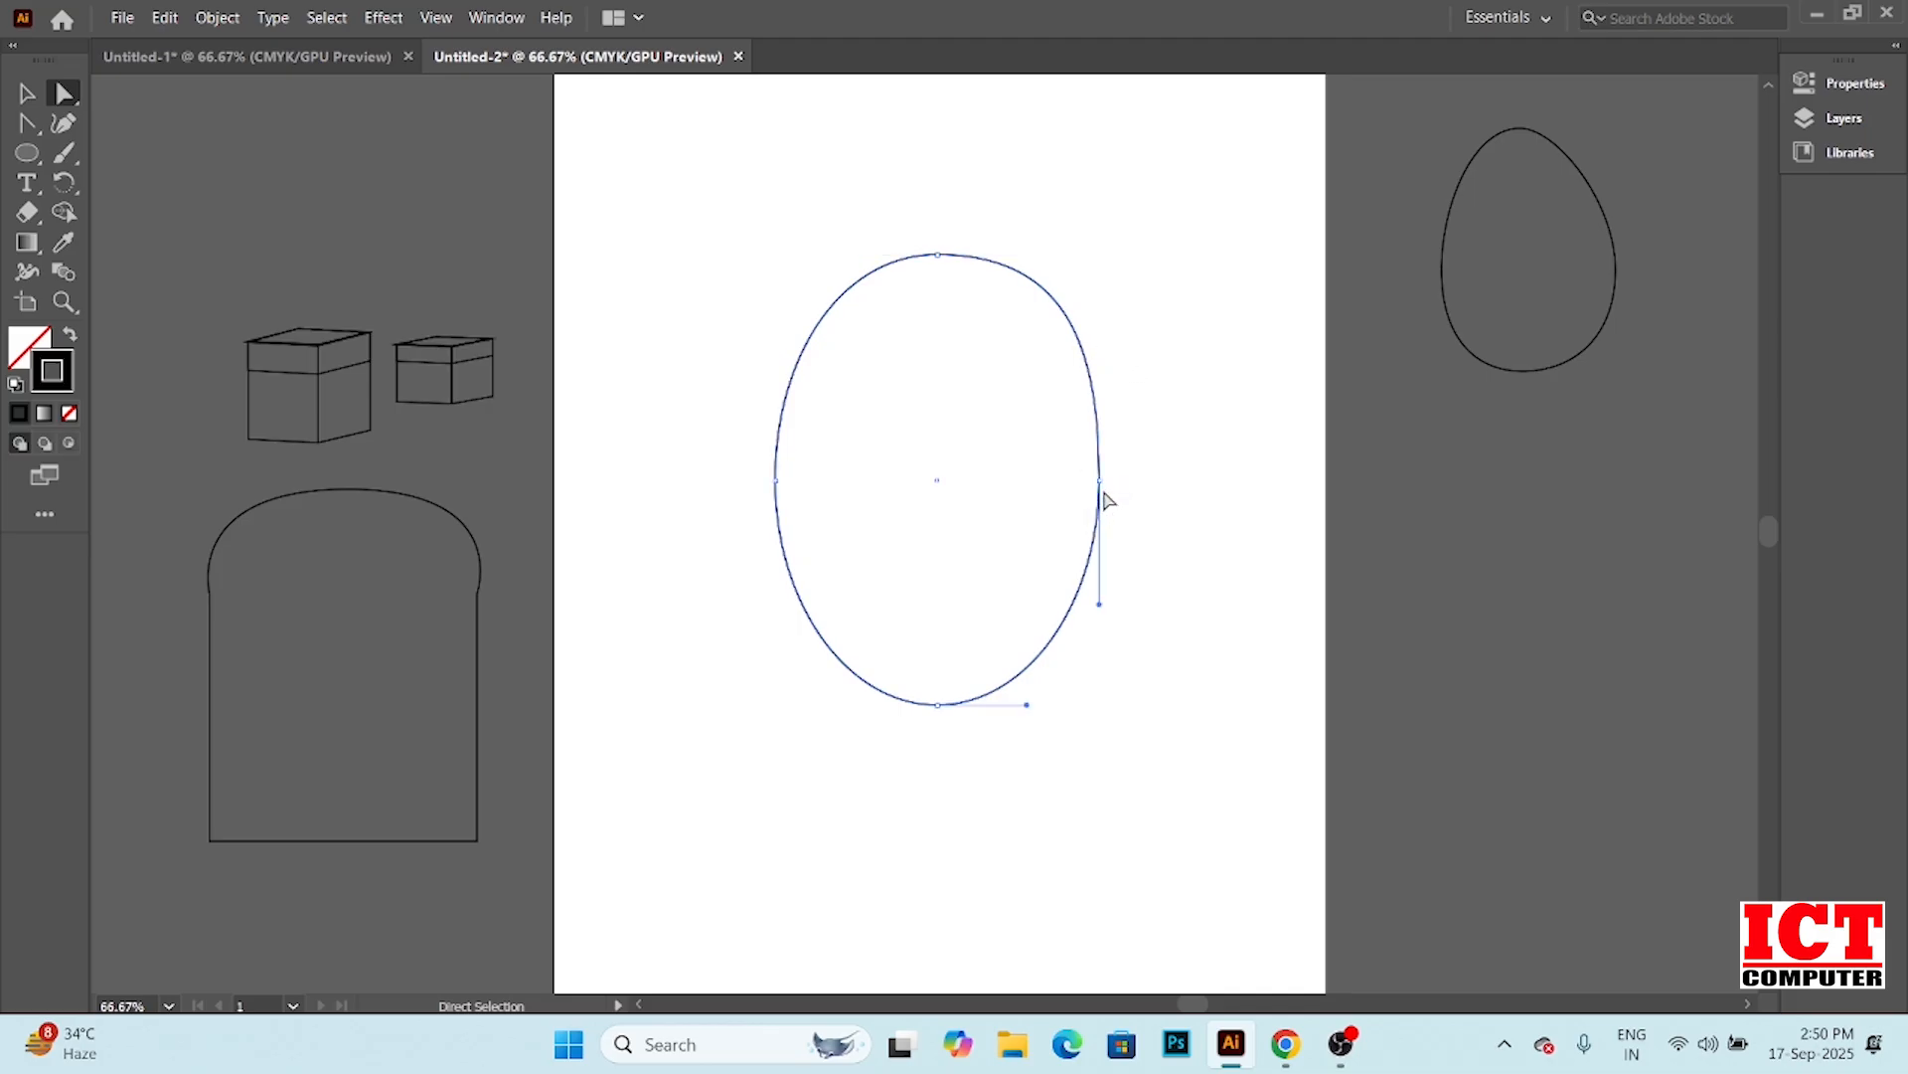
click(1100, 482)
drag(1101, 357, 1140, 392)
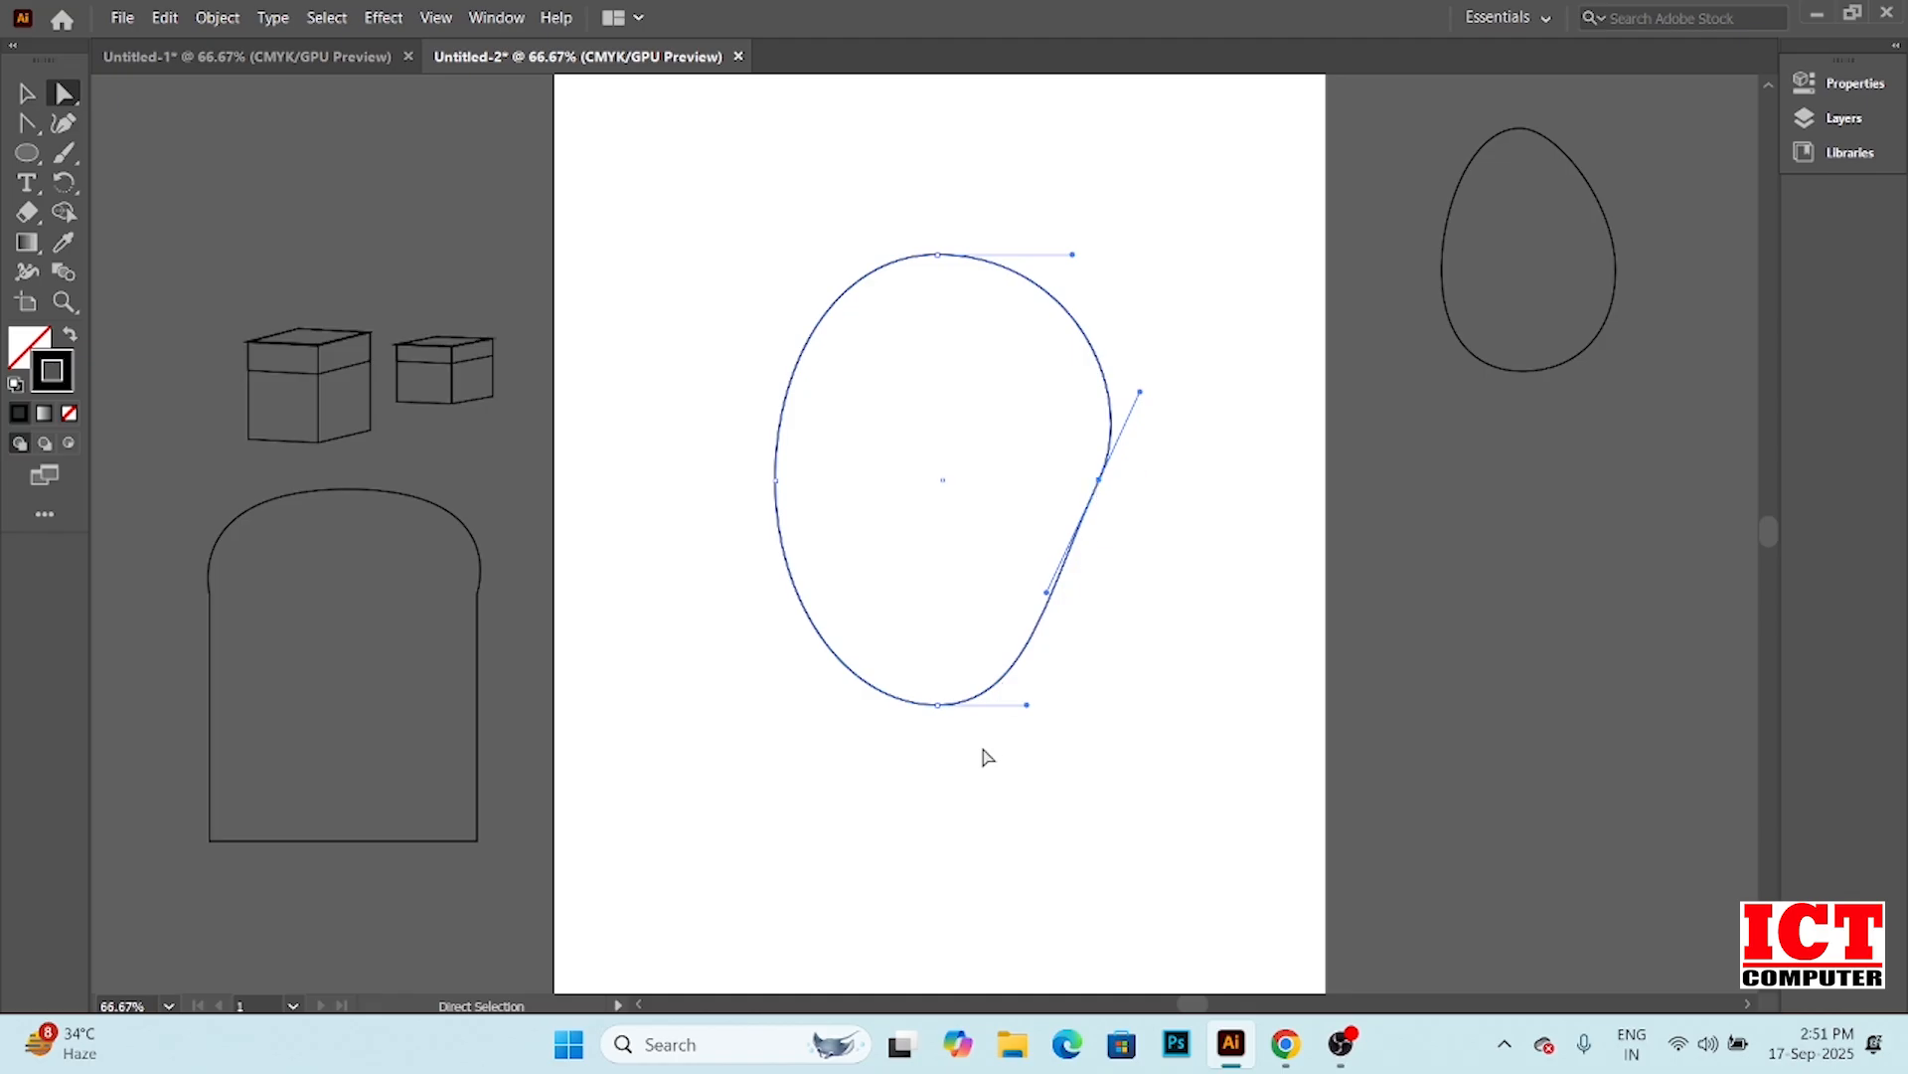
drag(1027, 706, 1023, 695)
drag(1100, 484, 1071, 481)
click(775, 481)
mouse_move(775, 481)
mouse_down()
mouse_move(767, 468)
mouse_move(785, 483)
mouse_up()
click(1117, 600)
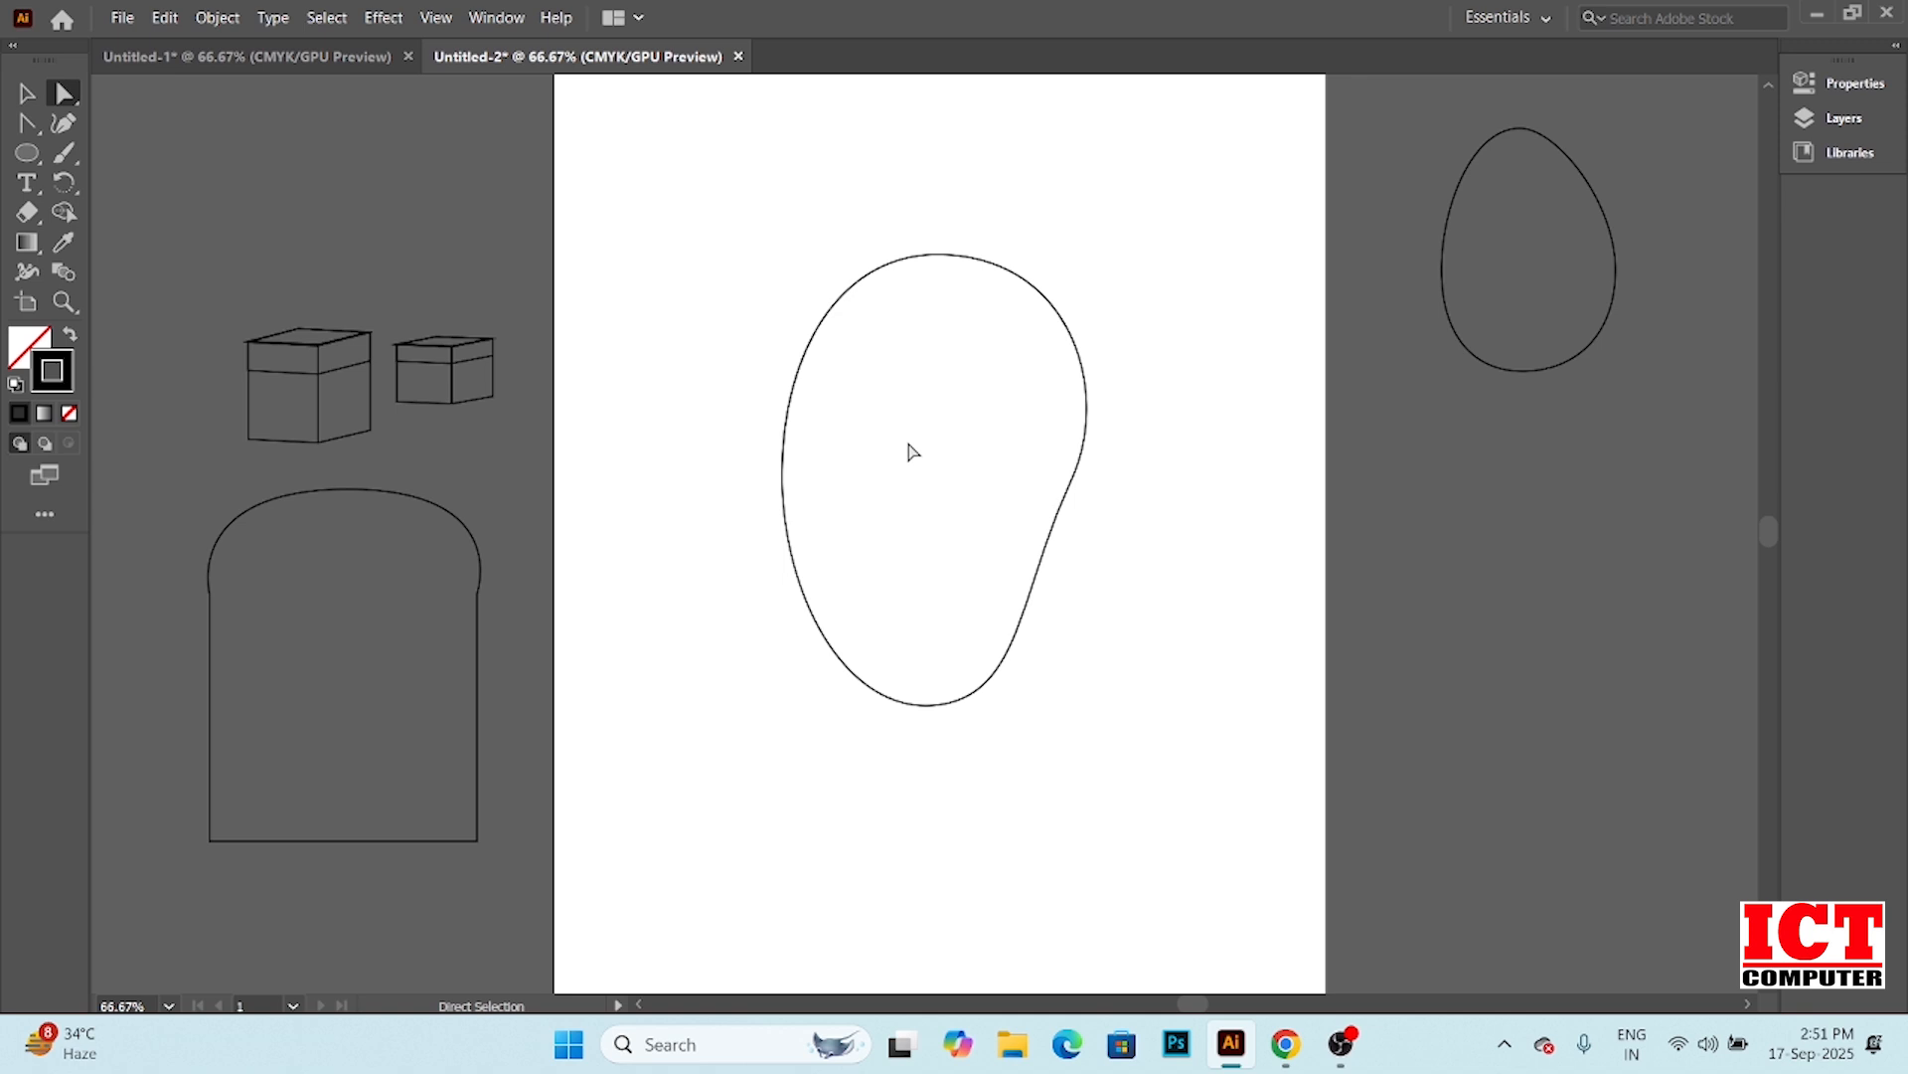
Draw a small upright ellipse beside the large outline and convert its top and bottom anchors to sharp corners, forming a leaf
click(32, 159)
drag(1135, 188, 1210, 318)
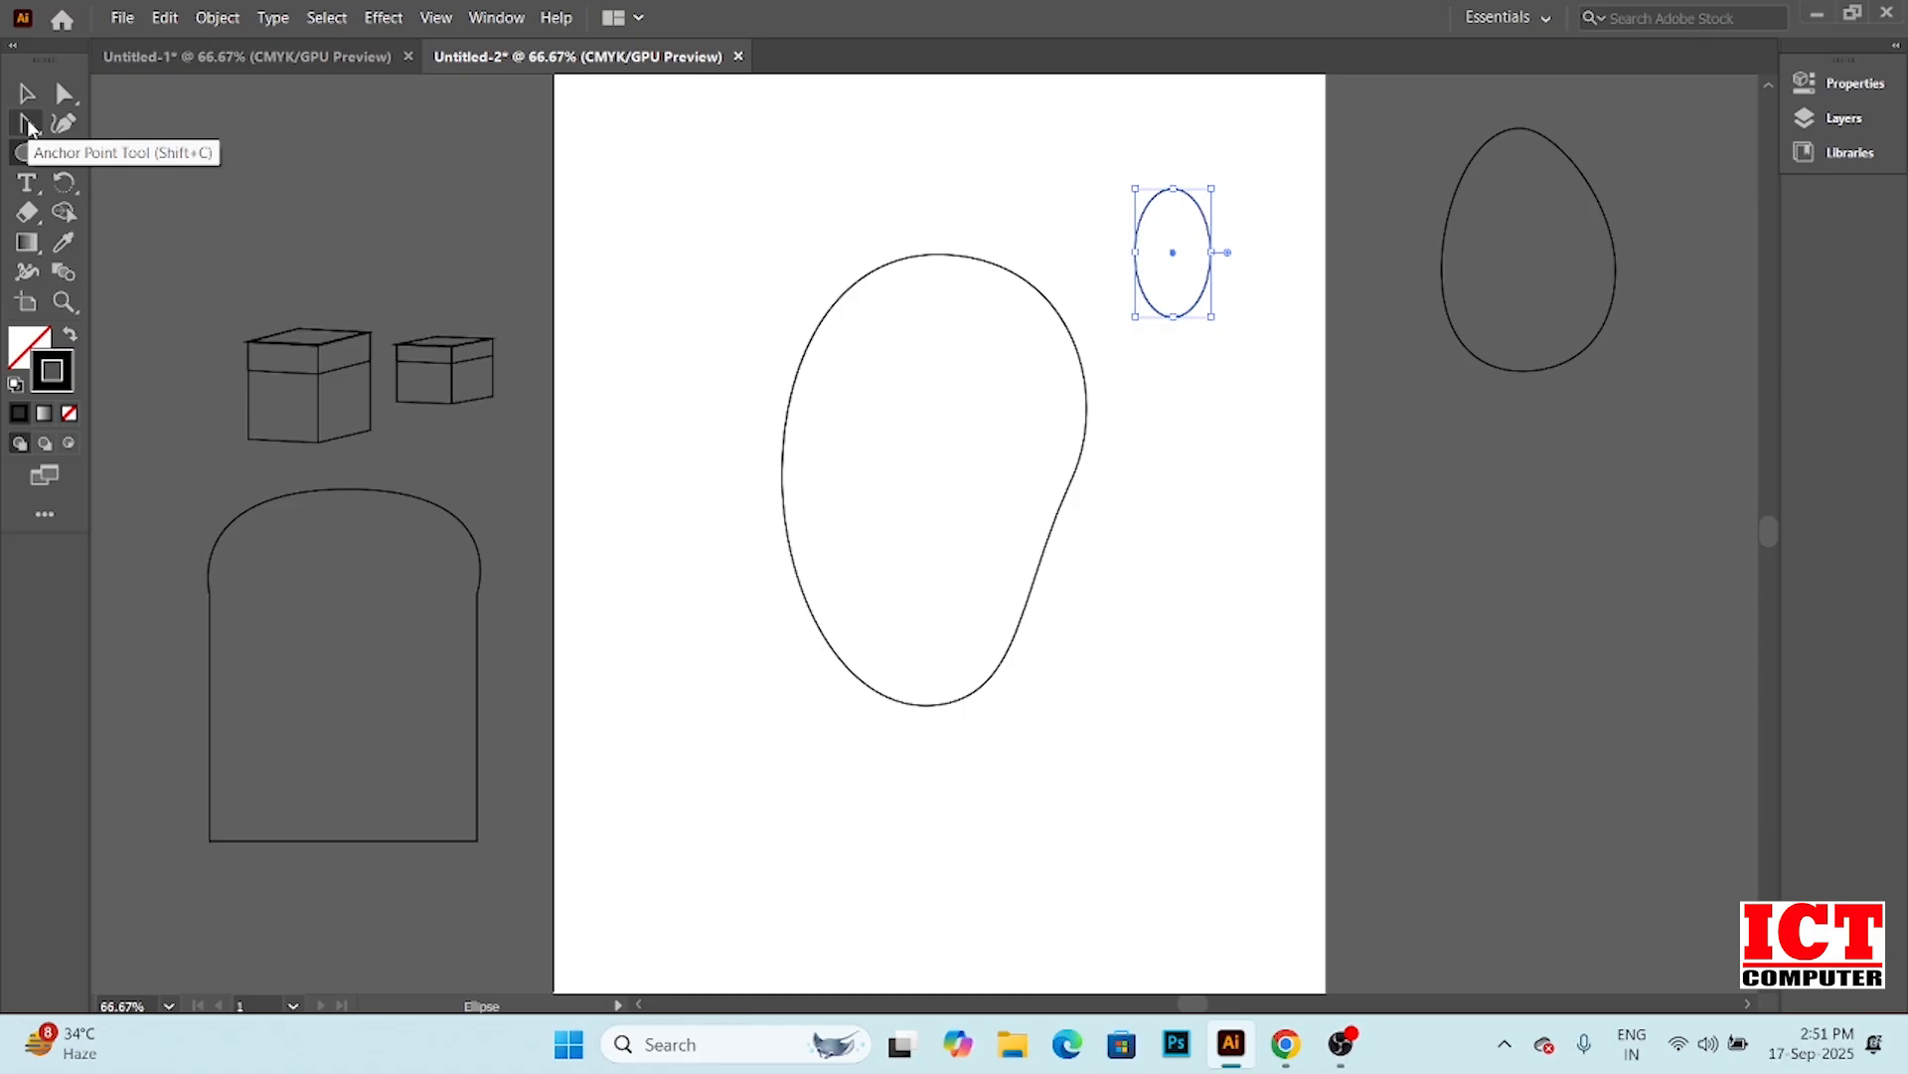
click(27, 124)
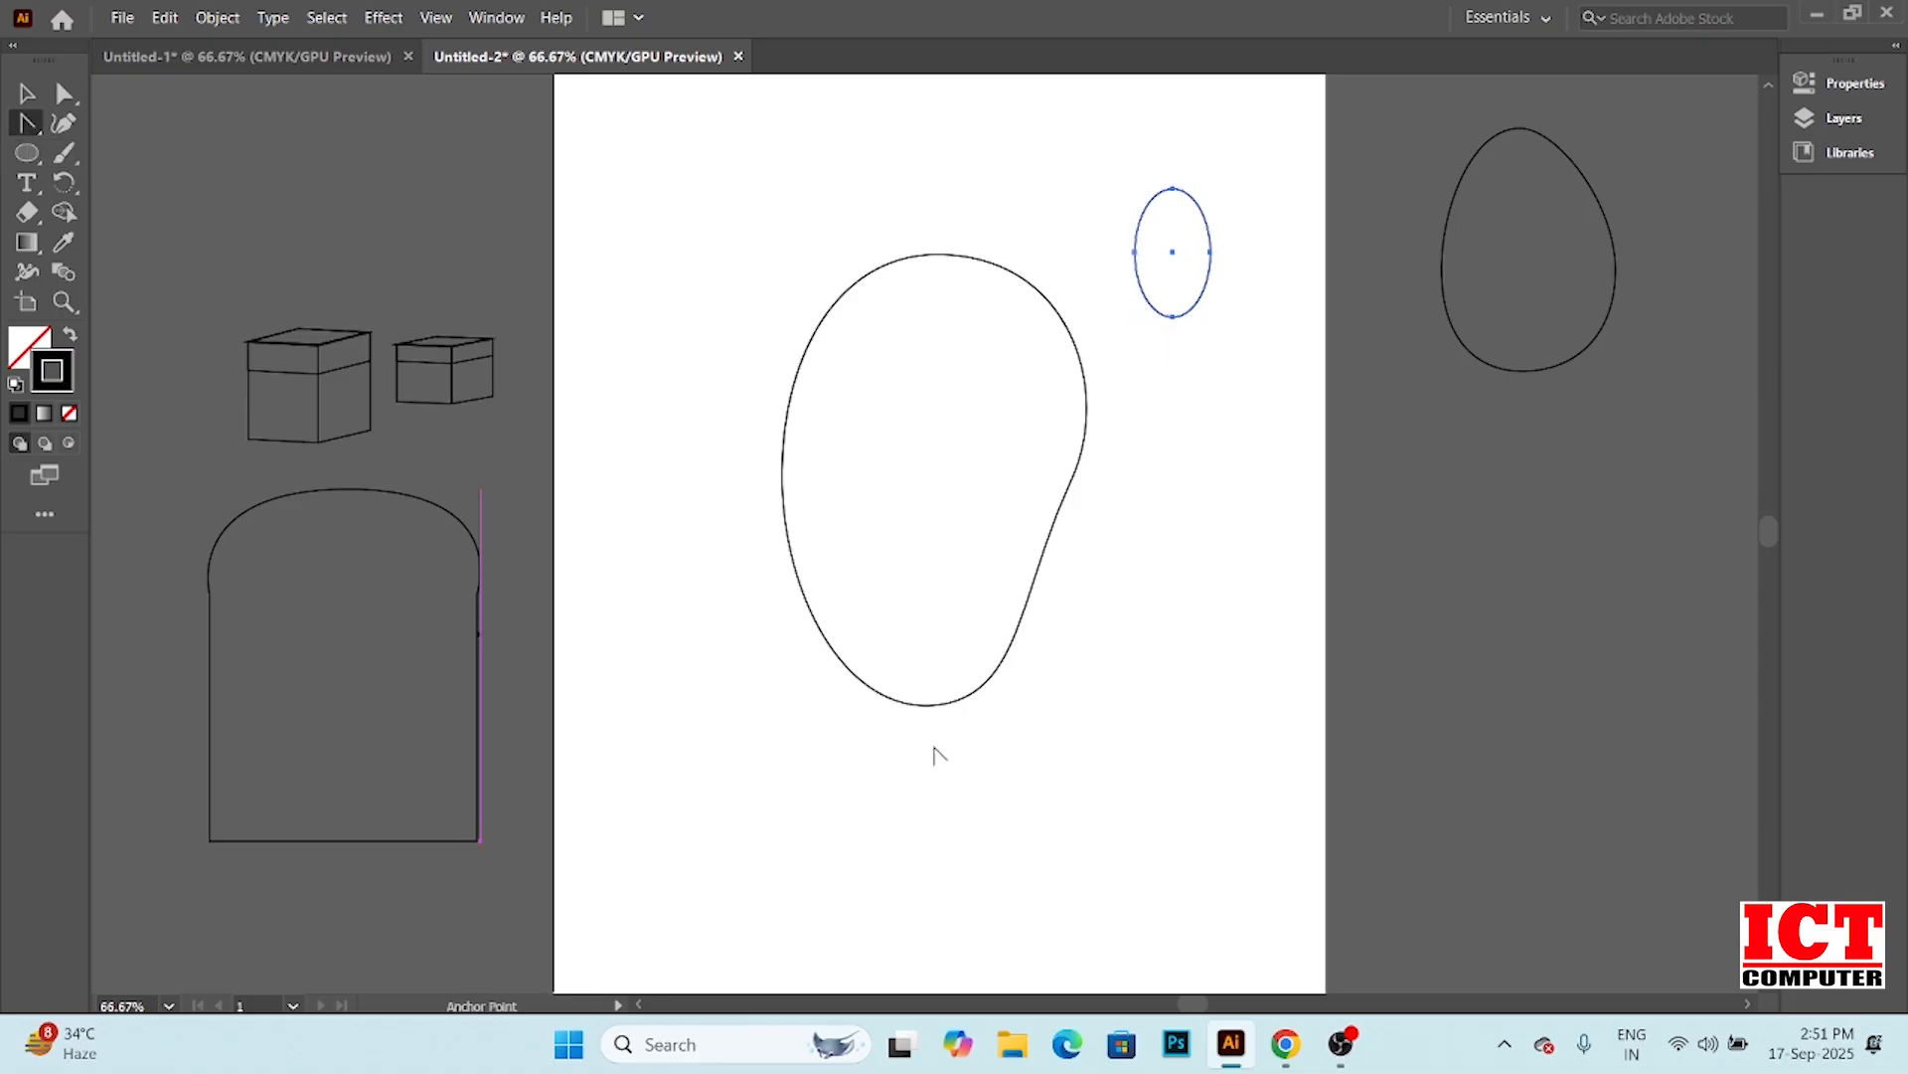
click(1173, 189)
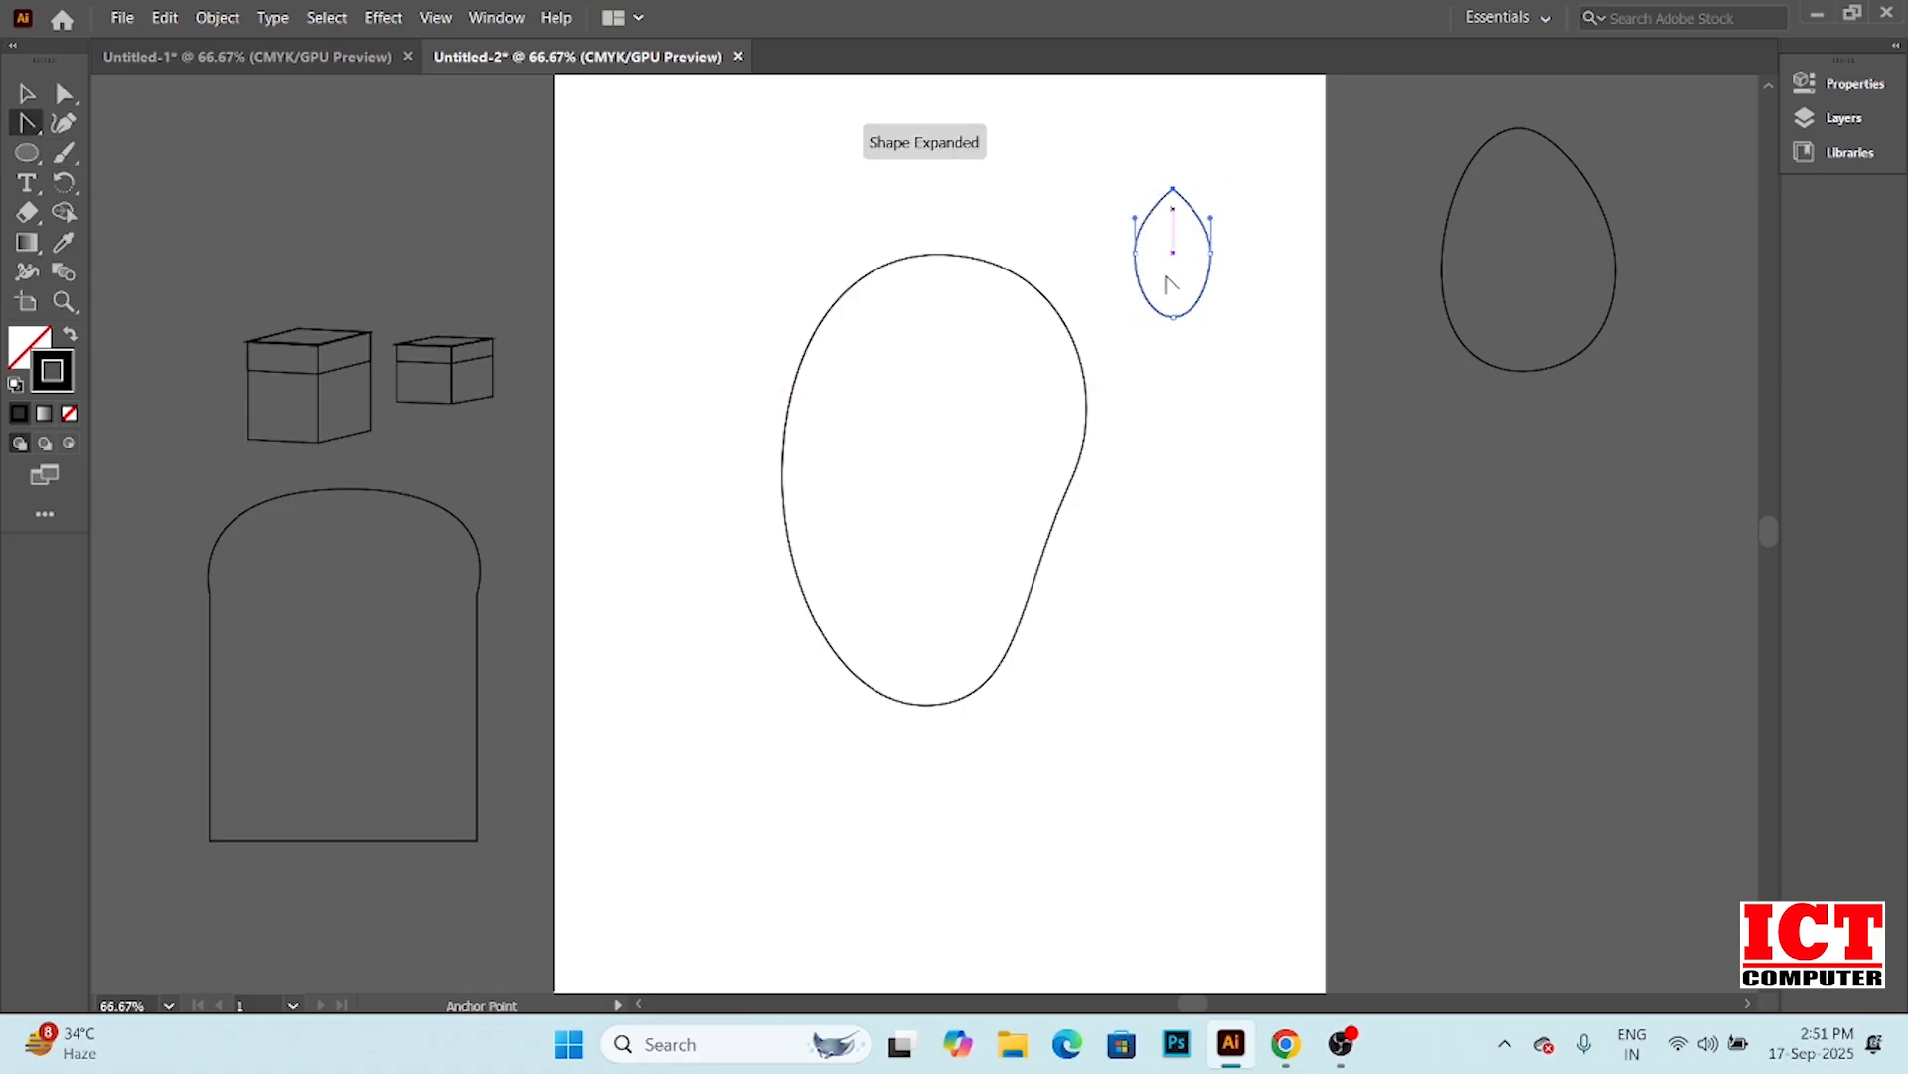
click(1173, 318)
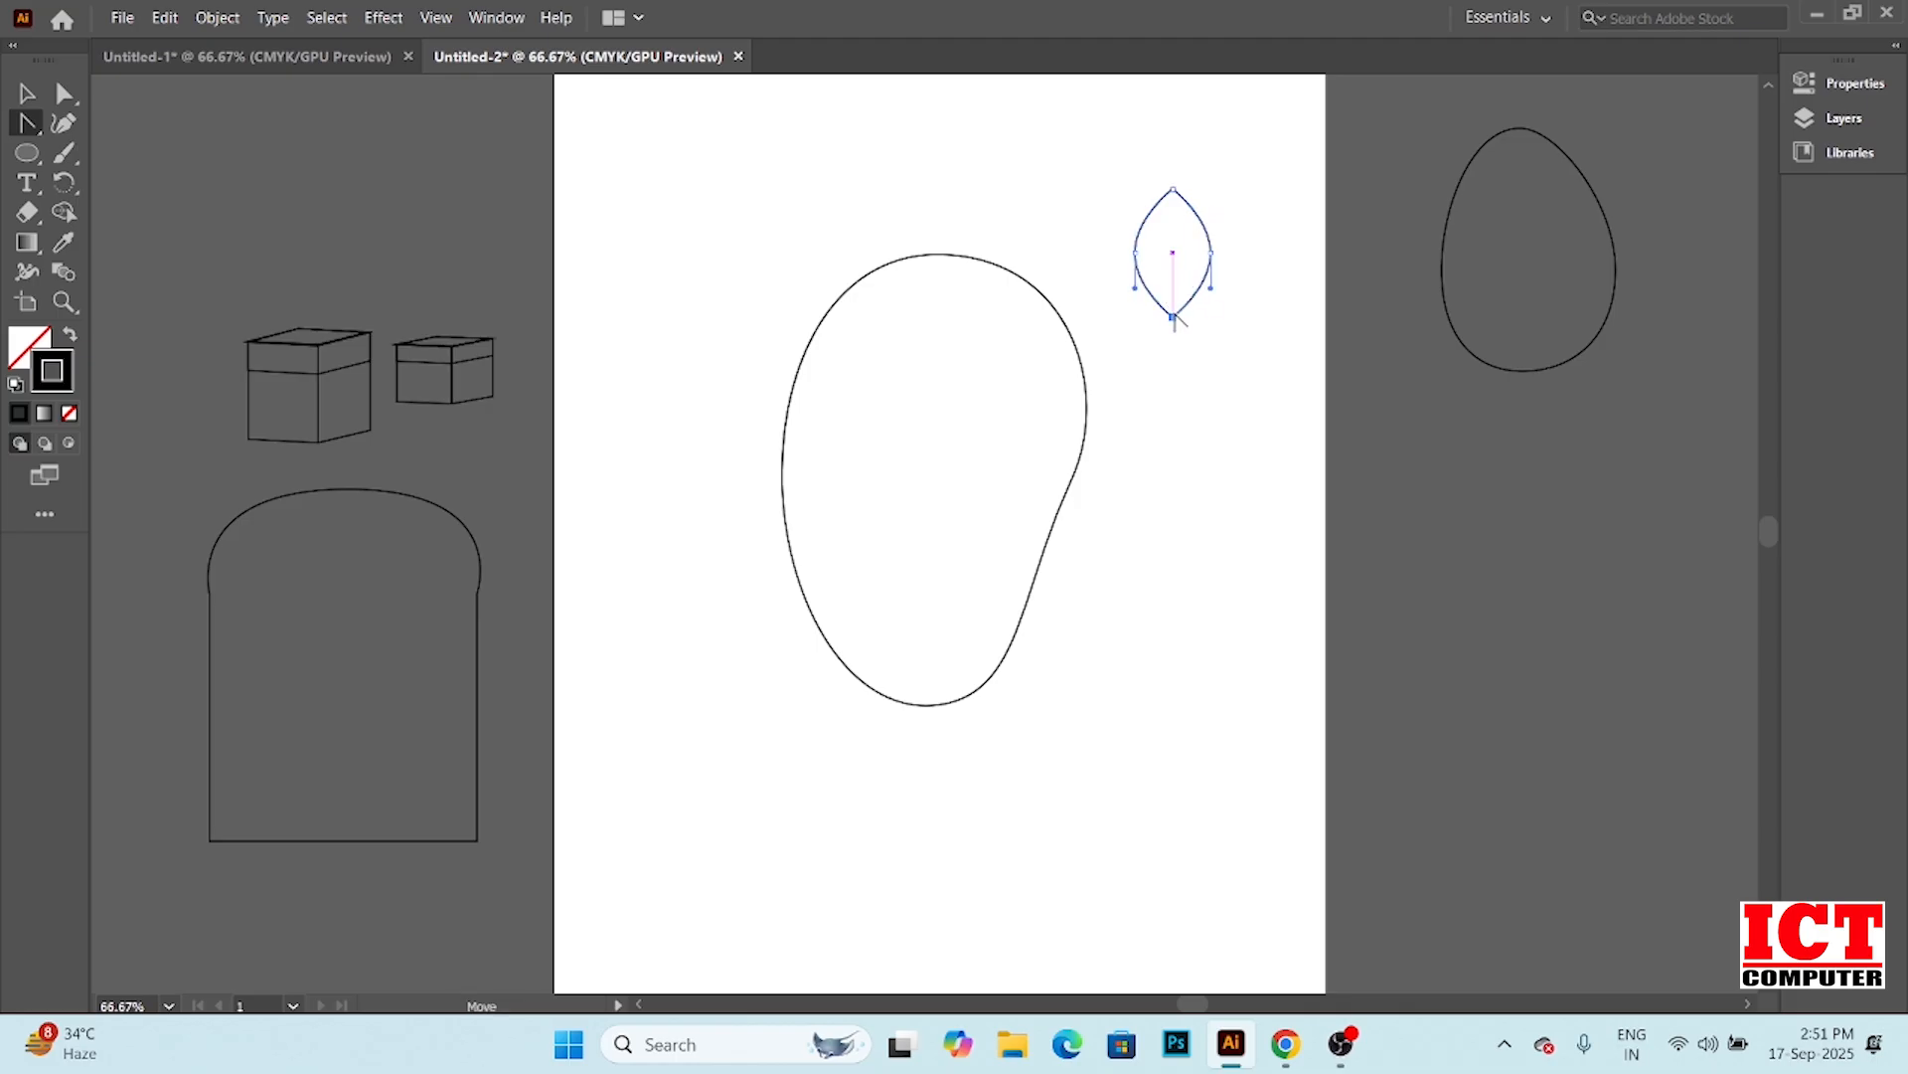
Tilt the leaf slightly counterclockwise and place it inside the mango-like outline with its tip at the outline's top
click(26, 94)
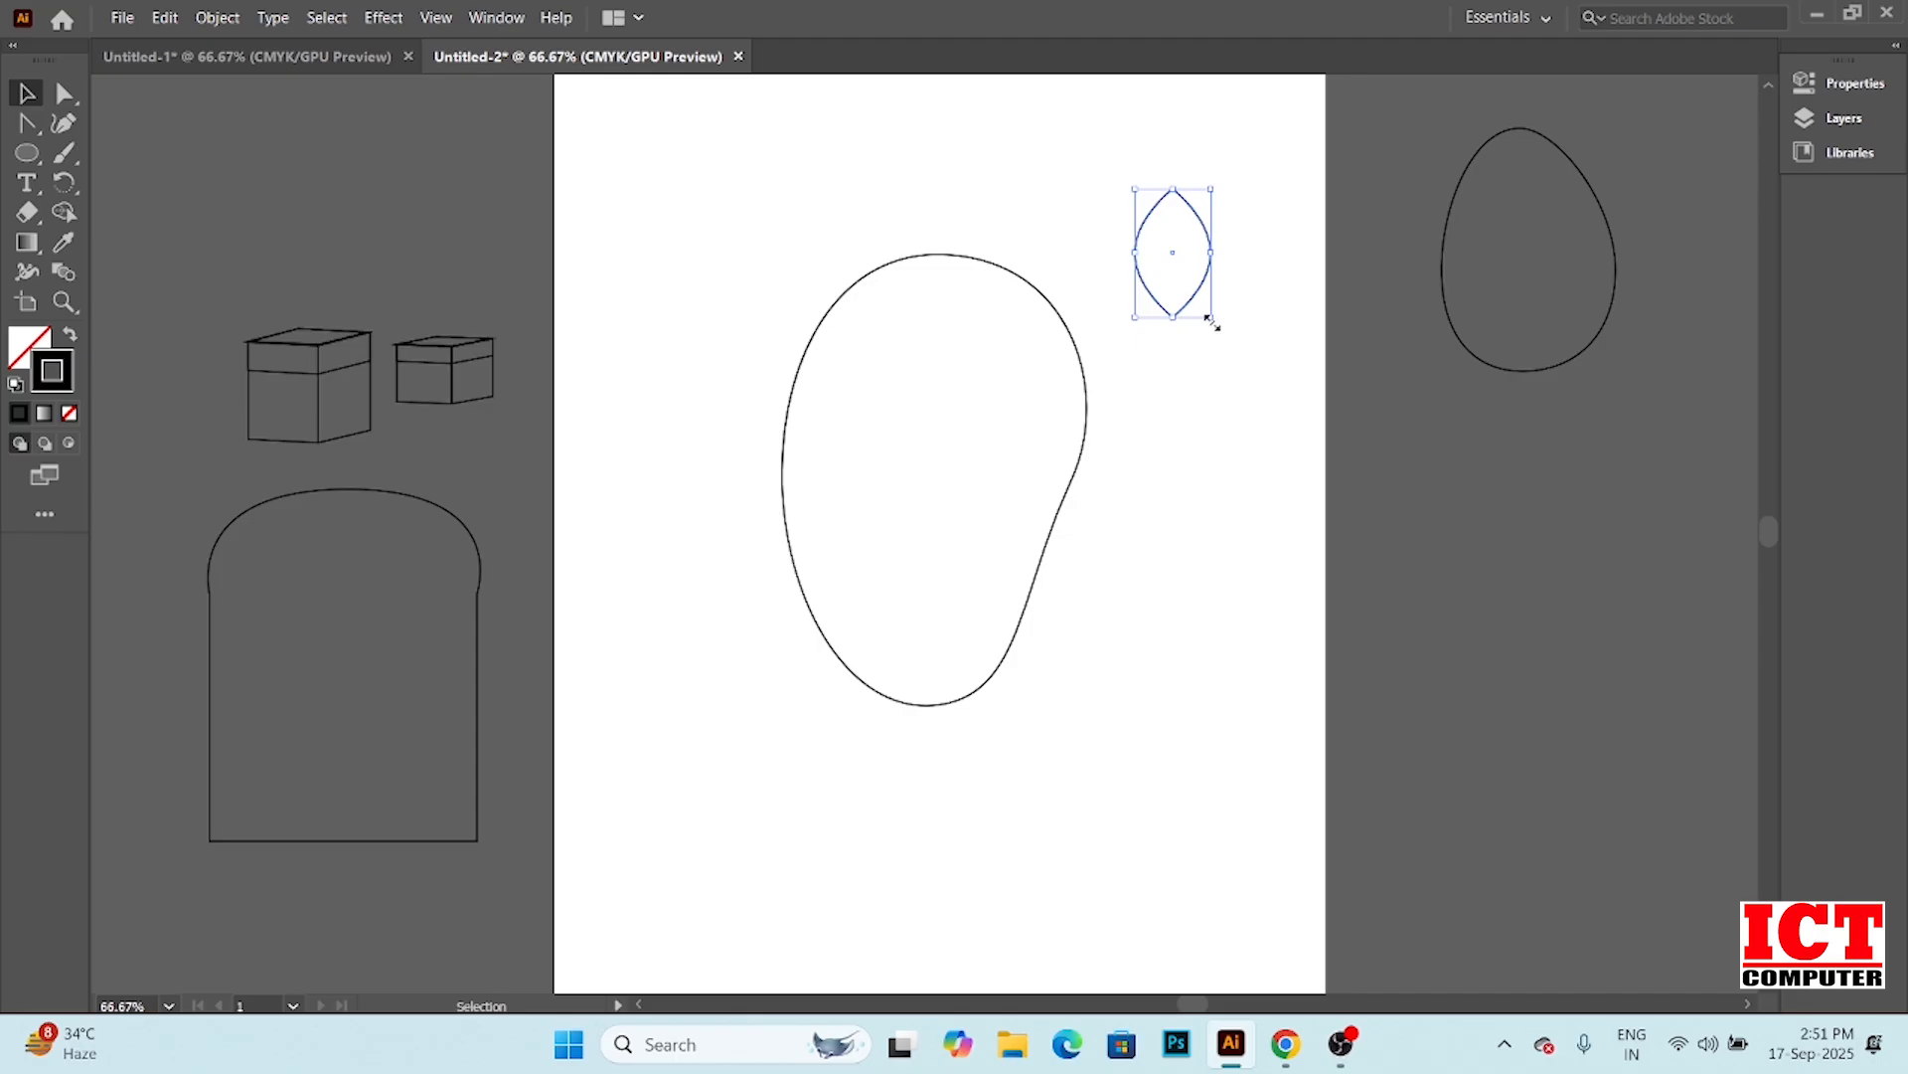
drag(1222, 328, 1243, 298)
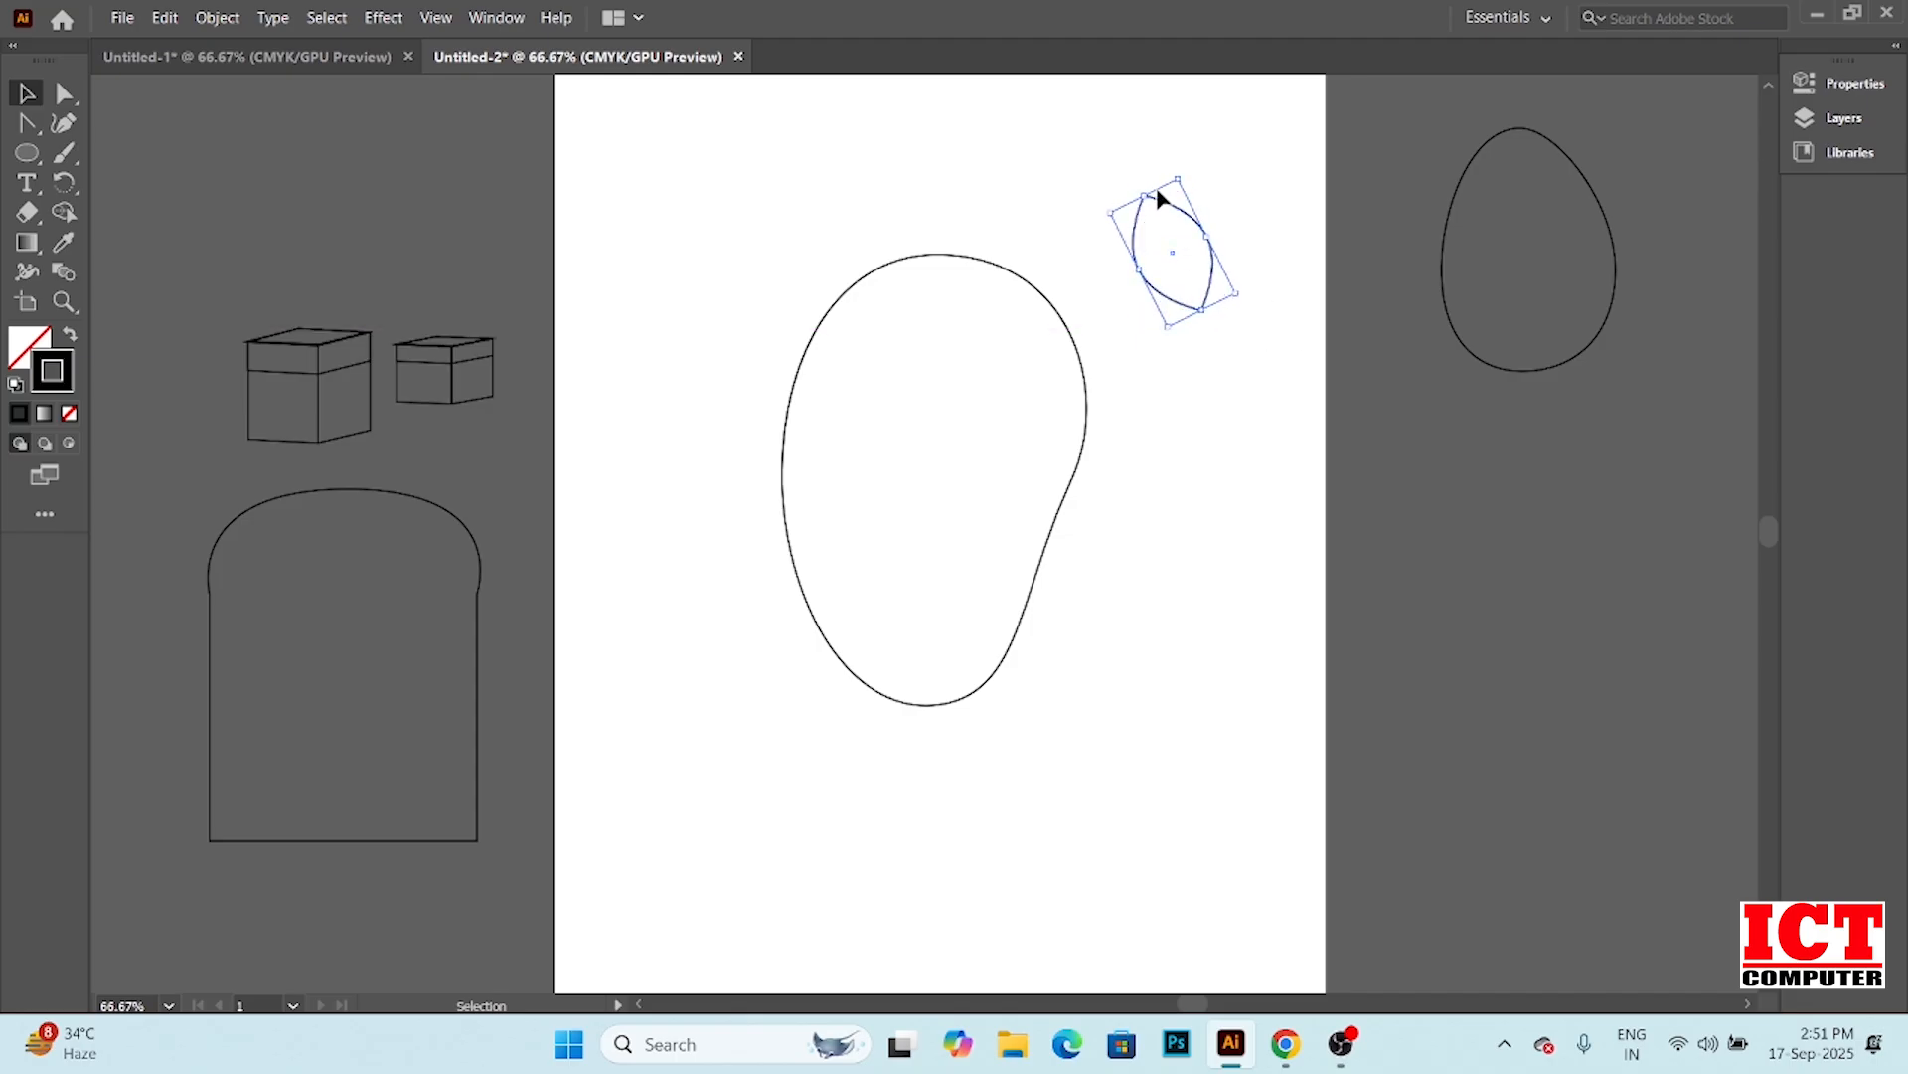
drag(1092, 283, 936, 310)
key(ctrl+z)
drag(1215, 318, 1243, 307)
click(1196, 390)
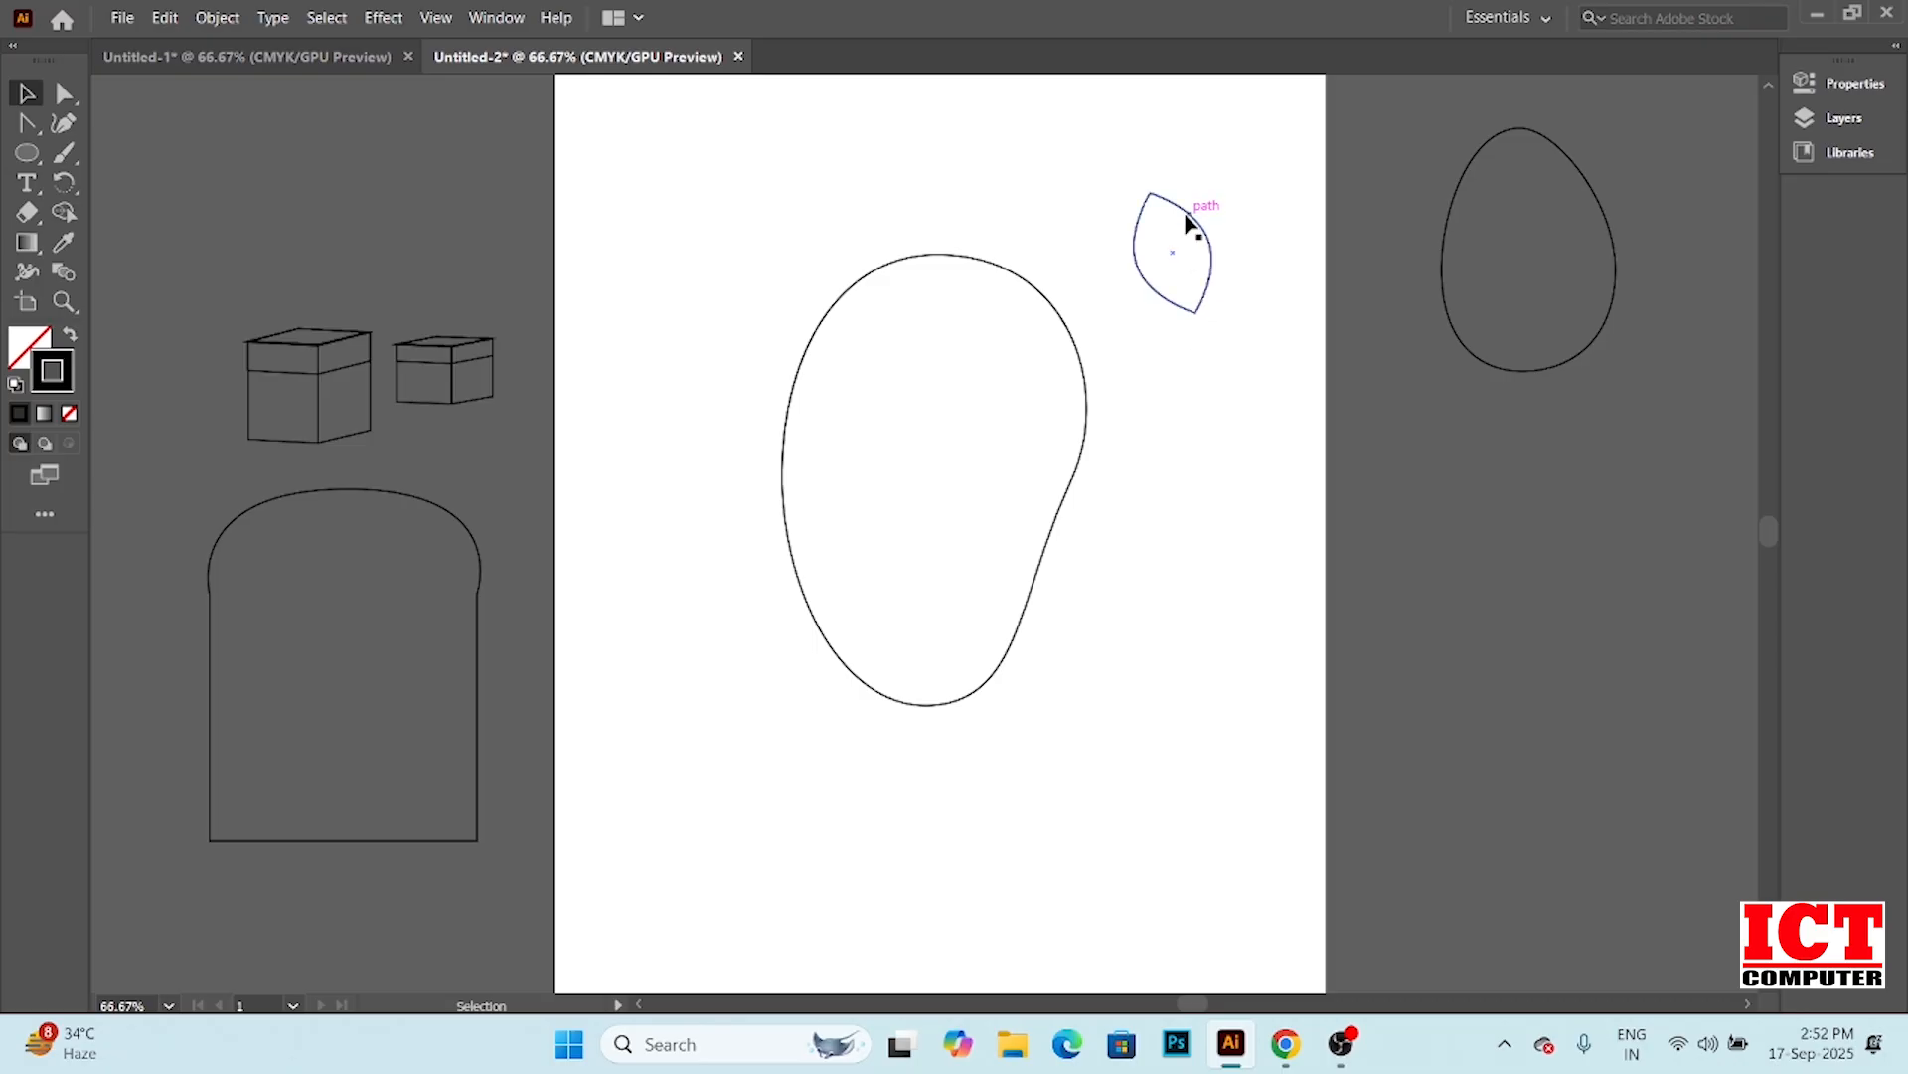
drag(1188, 217, 971, 272)
click(1150, 430)
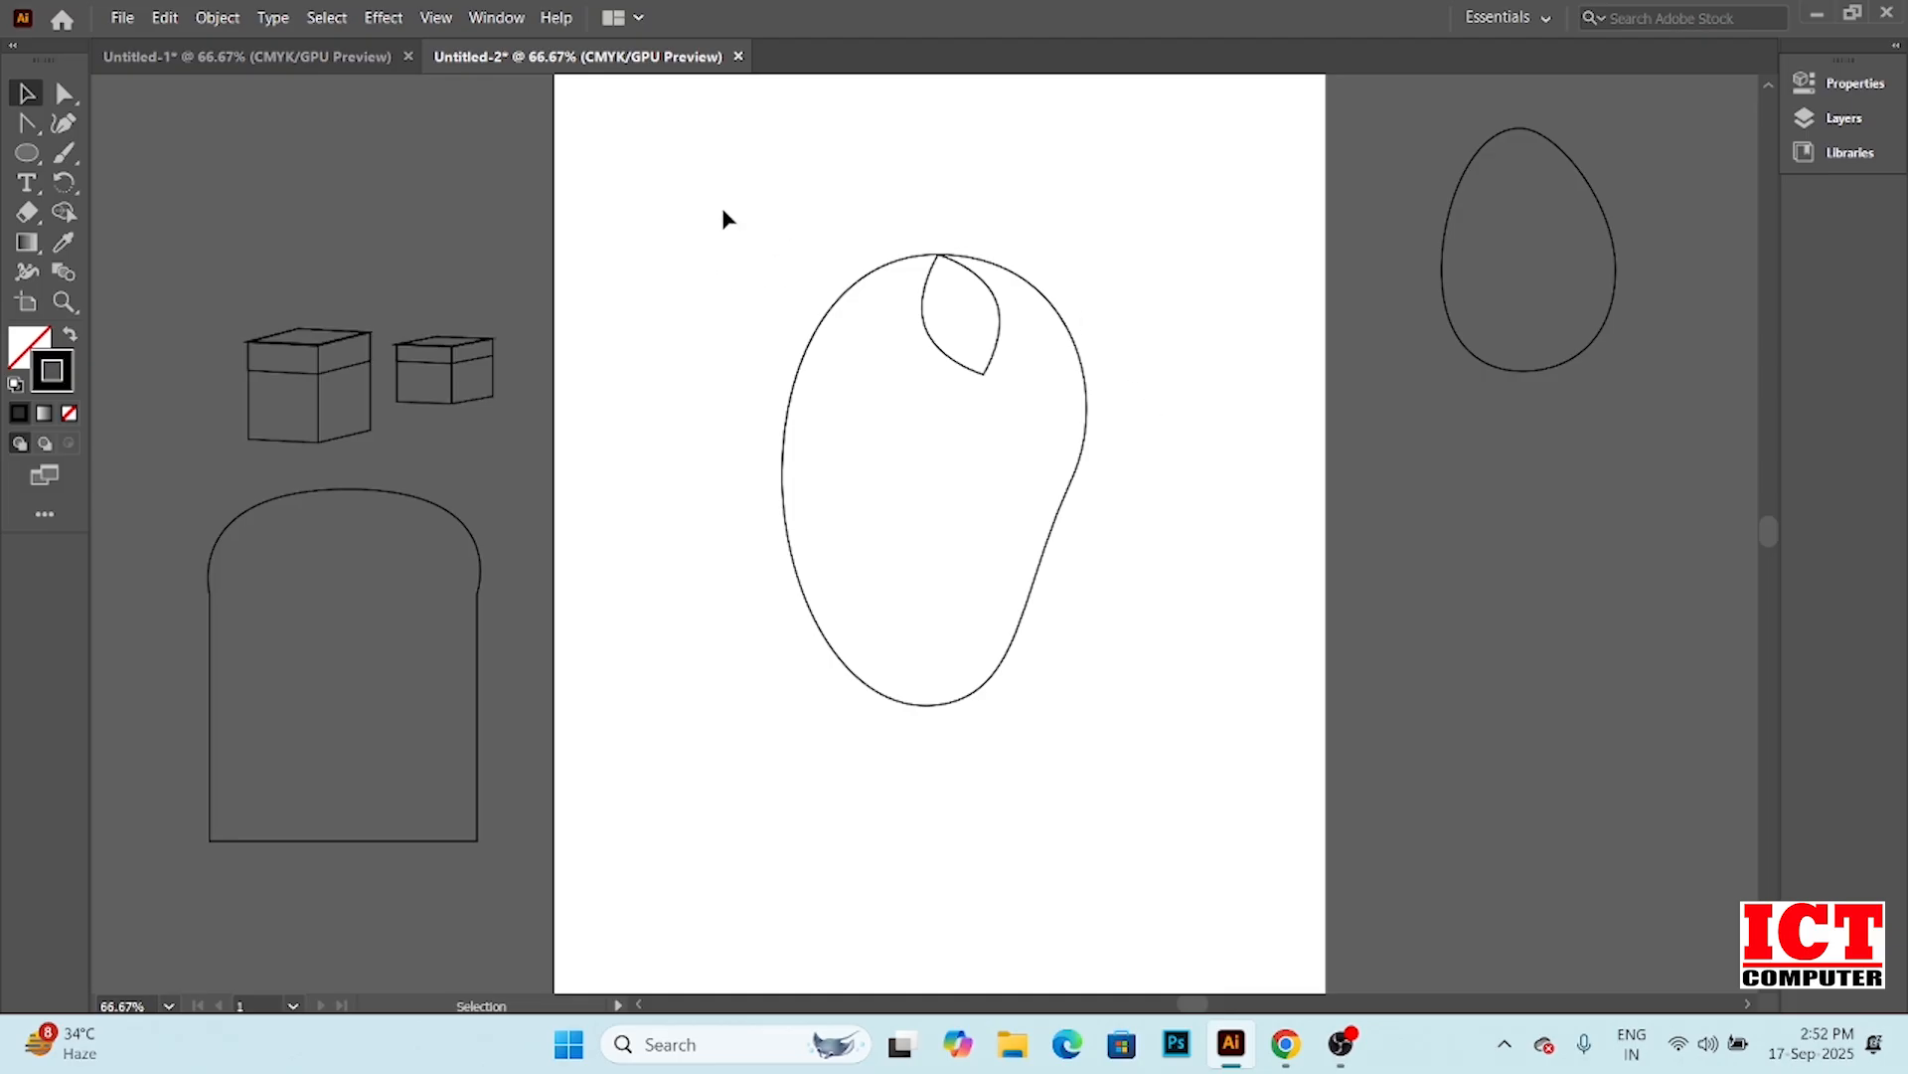
Select the mango-like outline with its leaf, scale both down together and move them off the artboard beneath the egg
drag(840, 217, 1156, 789)
key(a)
key(v)
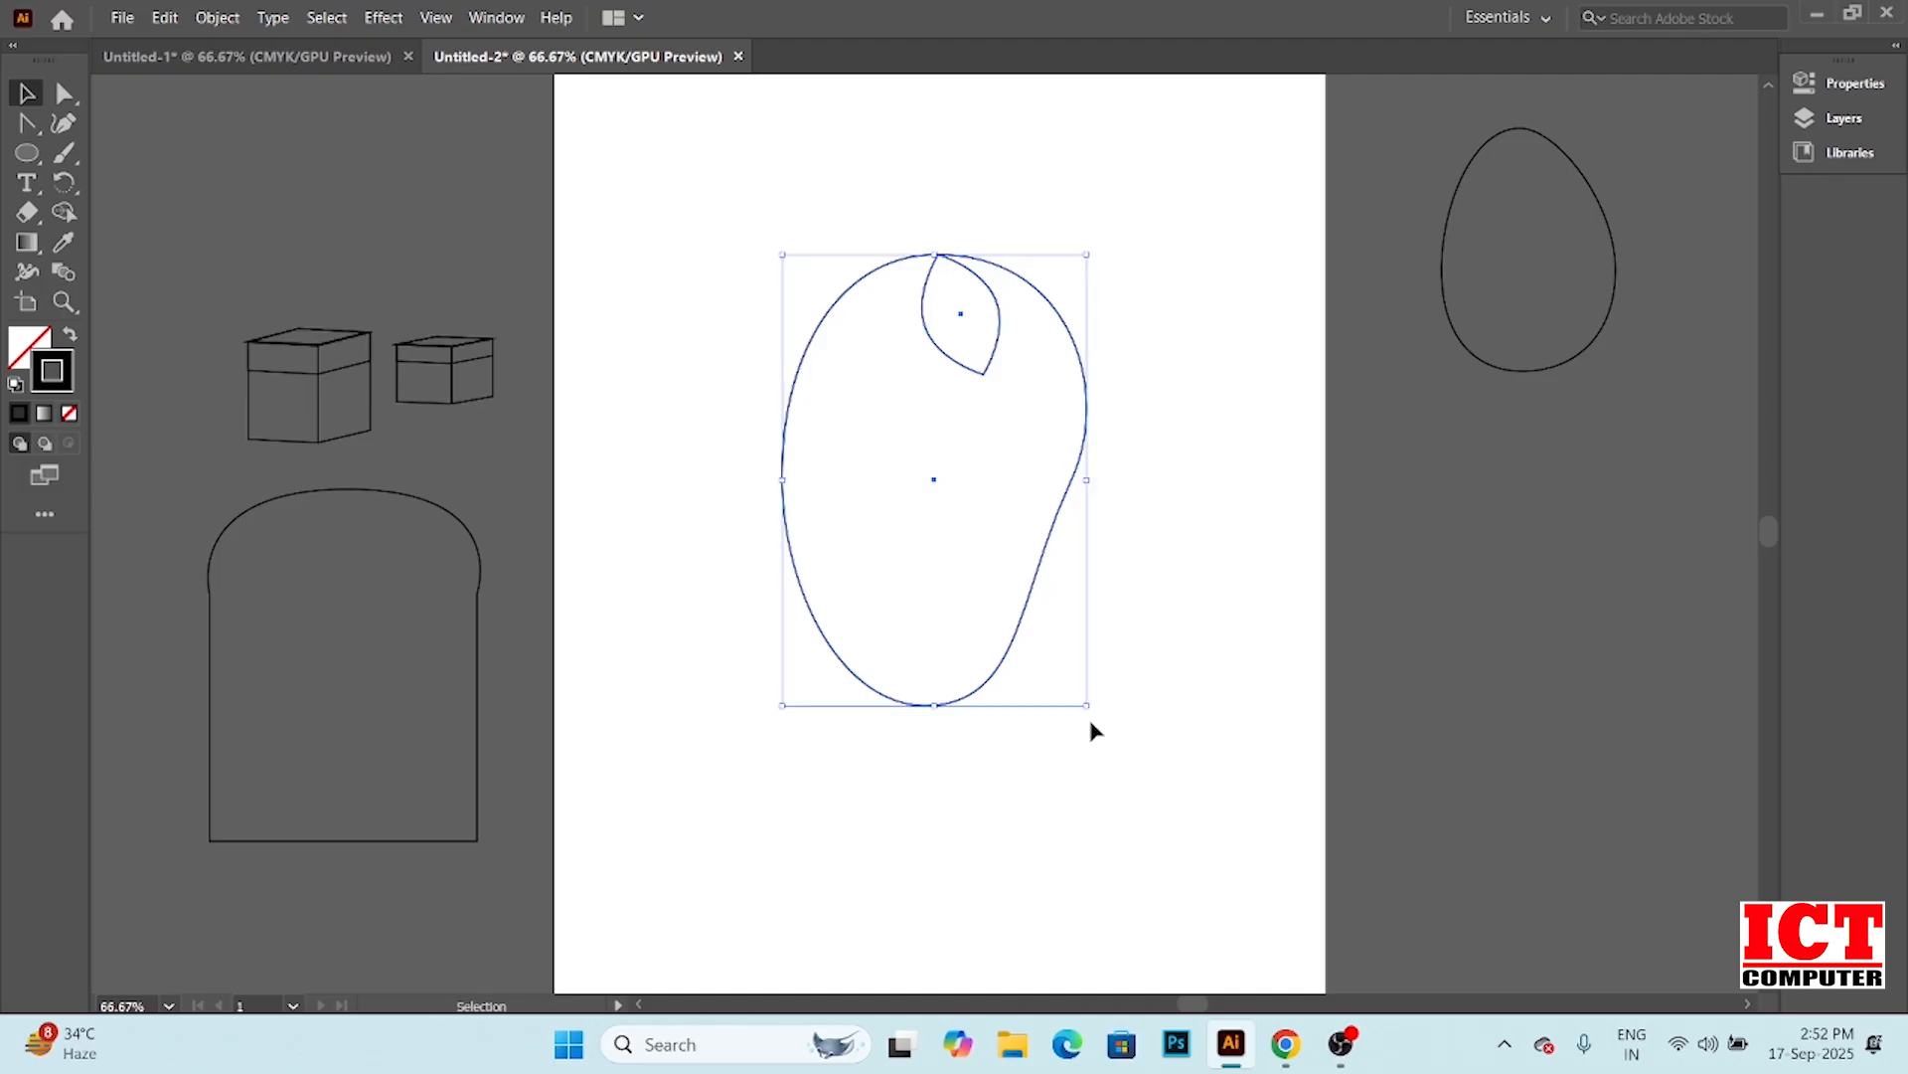
drag(1087, 705, 1018, 554)
drag(887, 343, 1461, 477)
click(1063, 776)
drag(892, 258, 1461, 509)
click(891, 704)
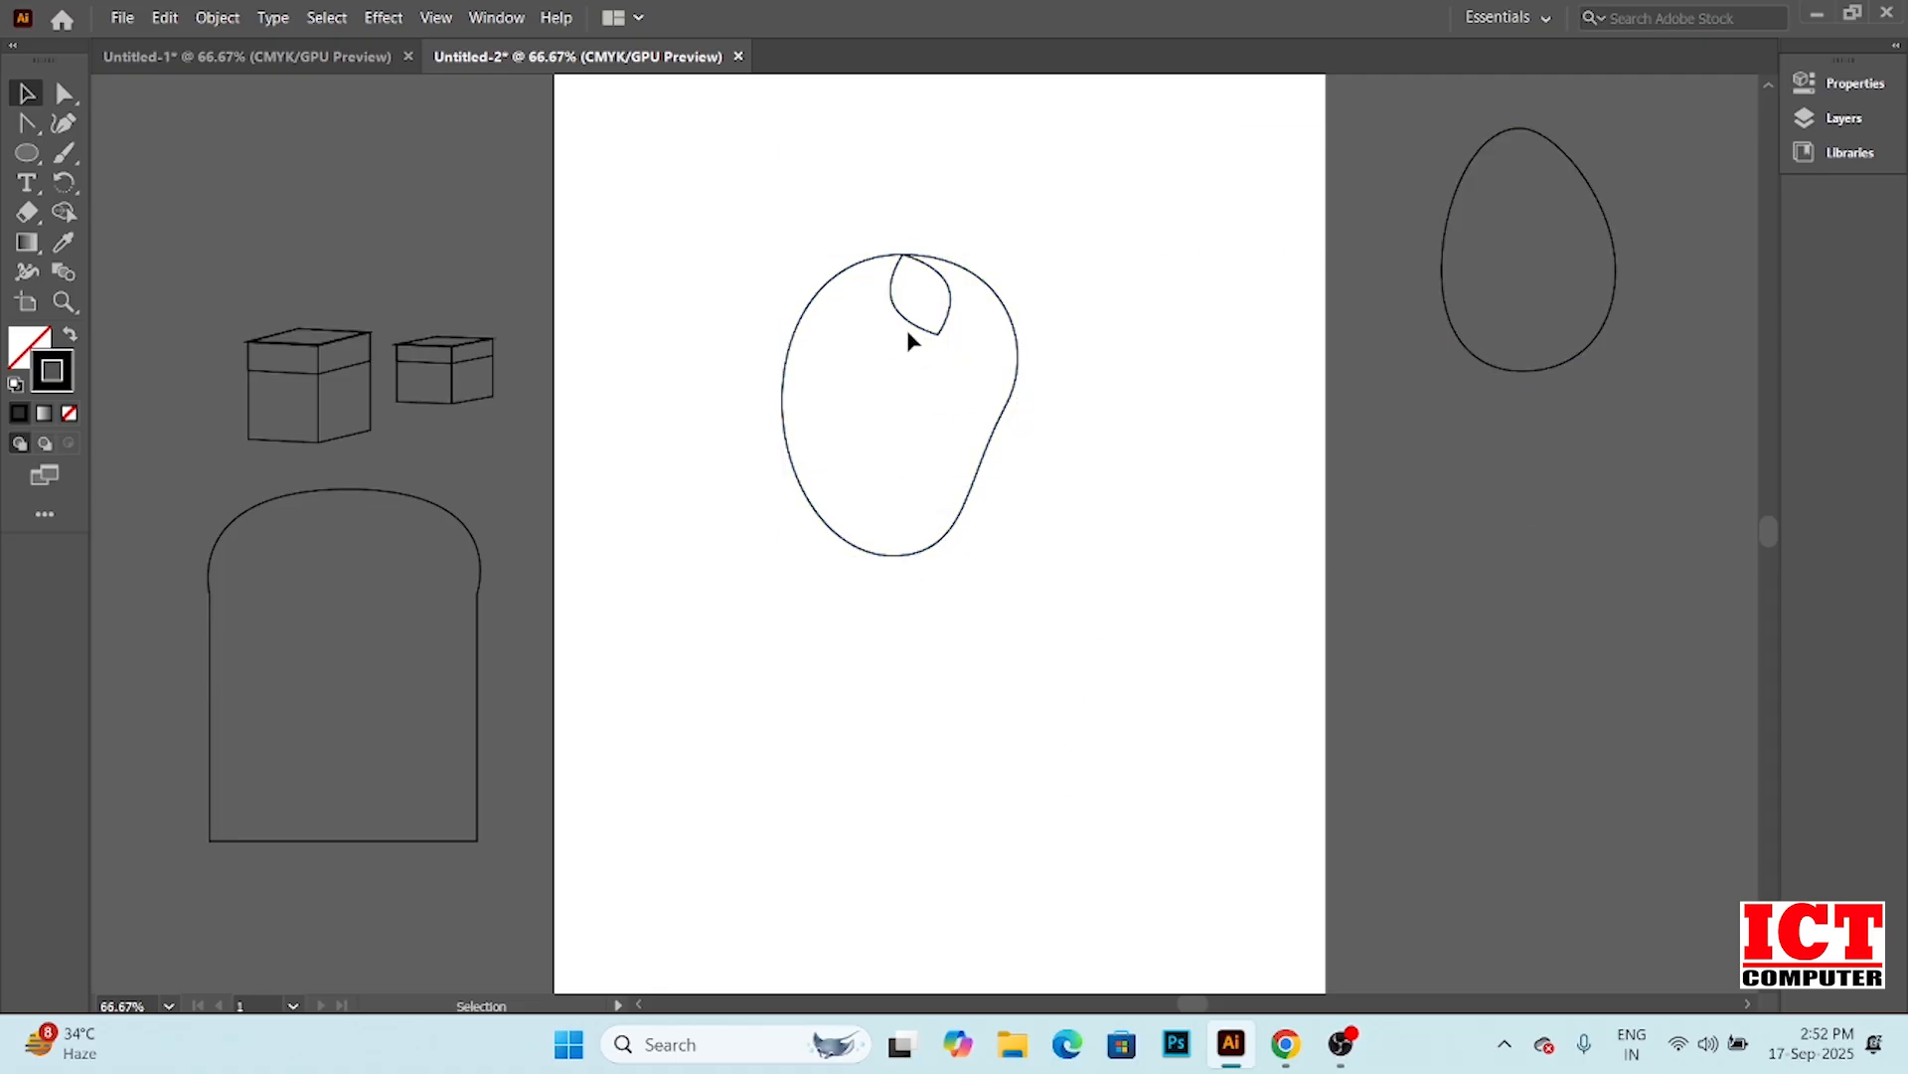
drag(871, 276, 1508, 418)
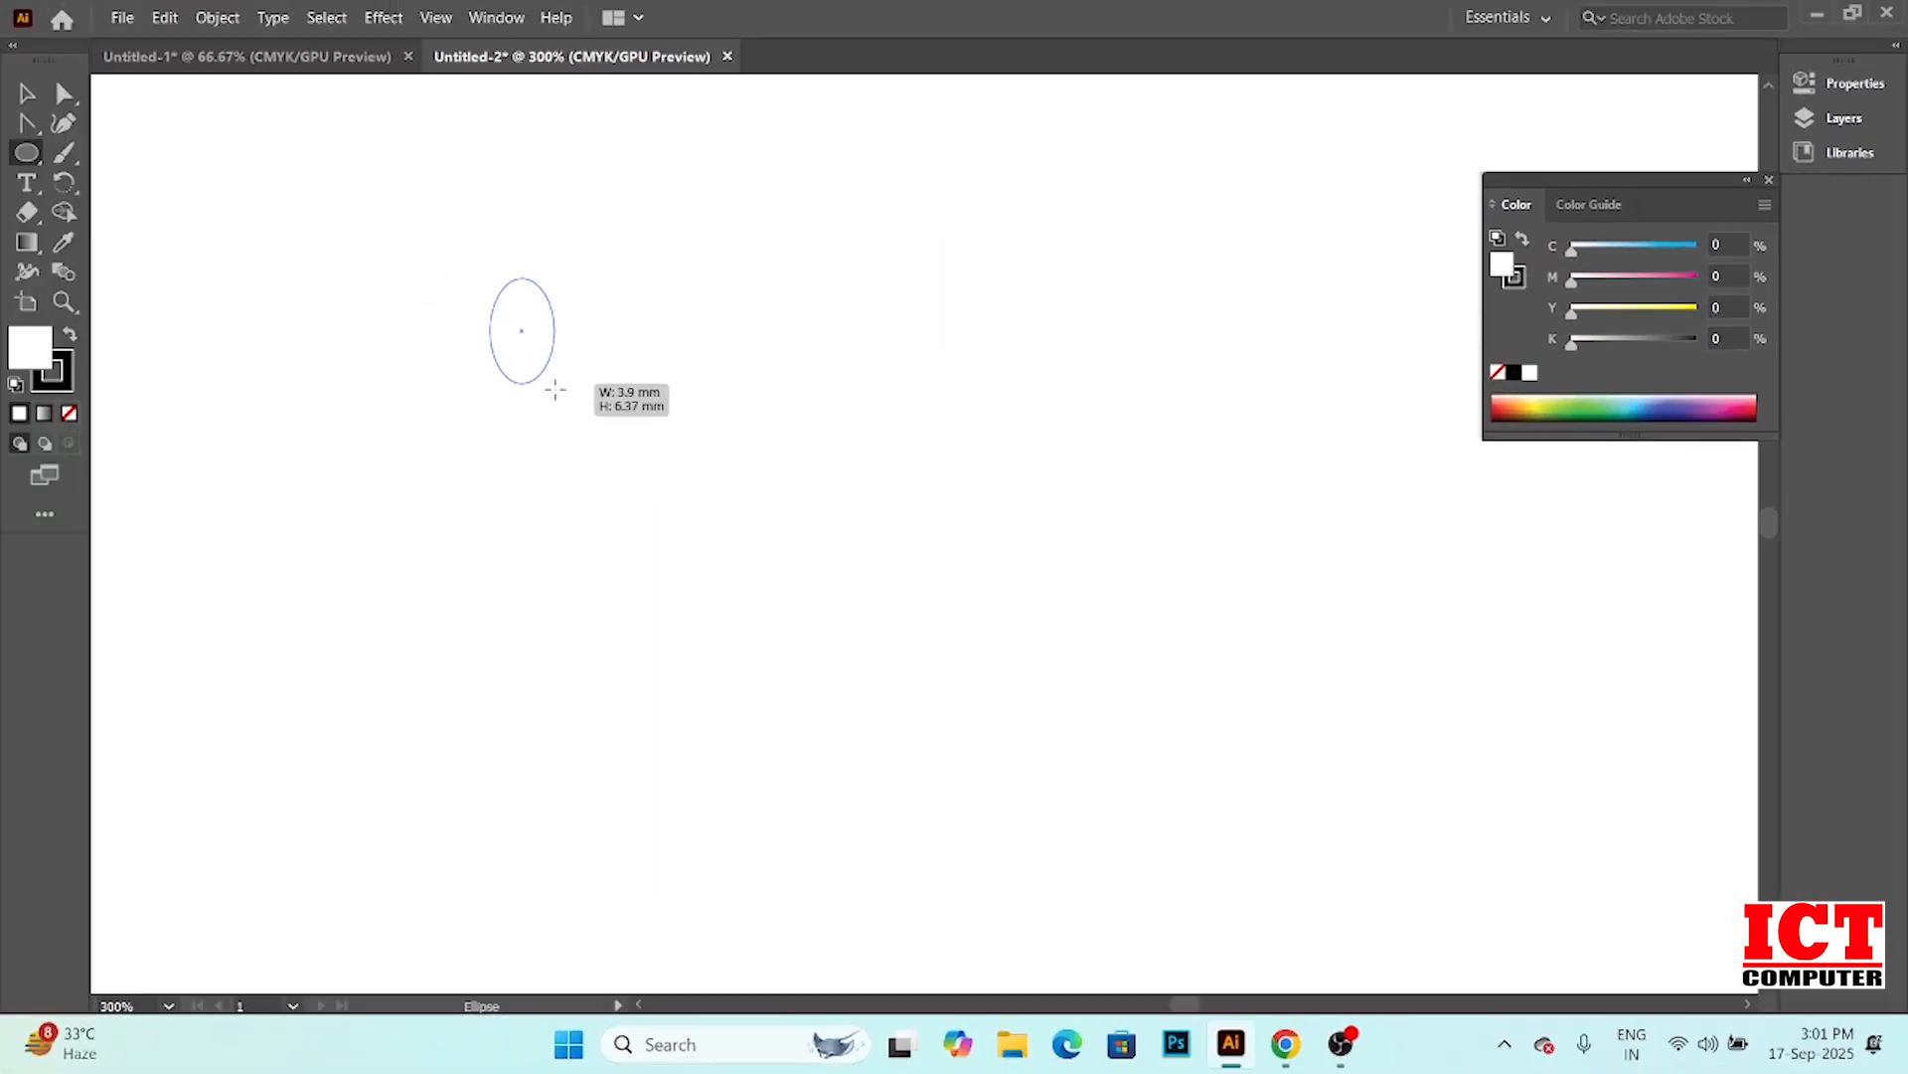
Draw a small upright ellipse and a short curved stem with the Curvature tool, placing the stem across the ellipse's top
drag(554, 390, 579, 390)
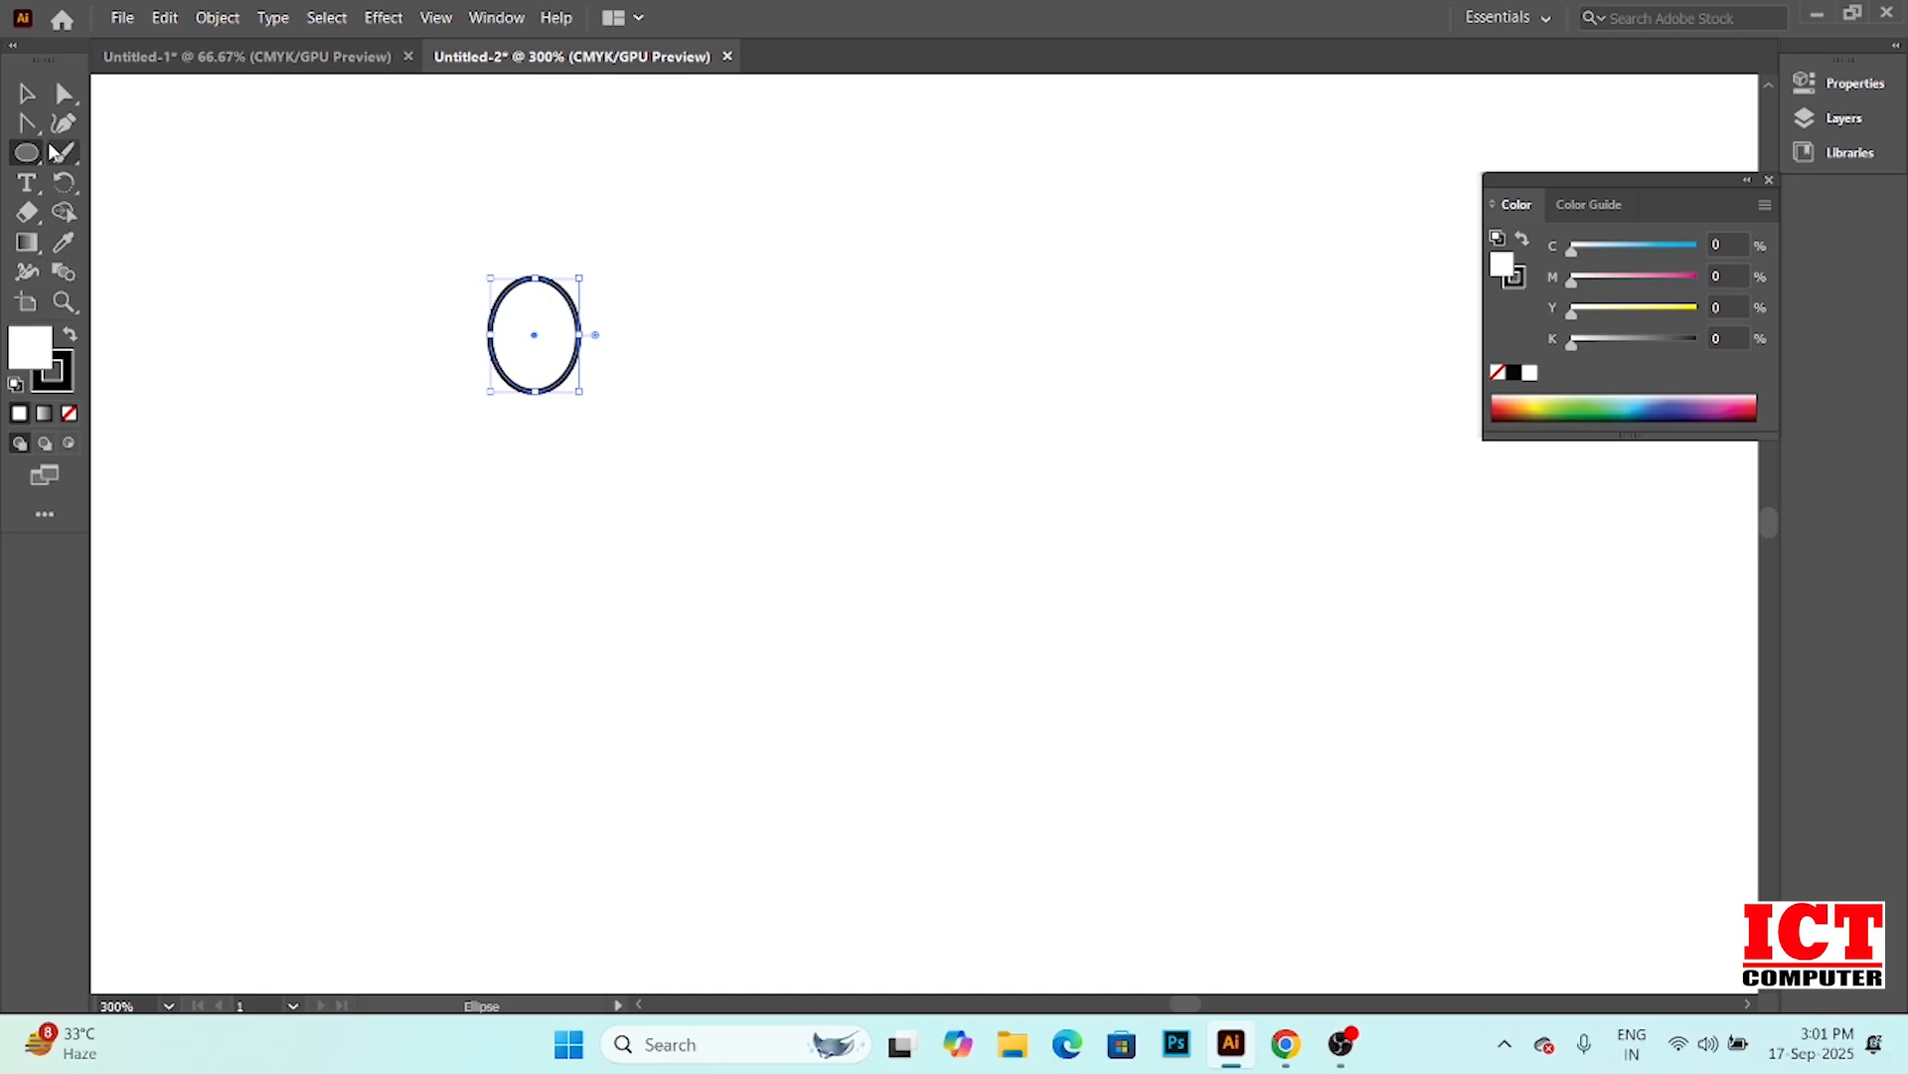
click(64, 123)
click(549, 203)
click(540, 228)
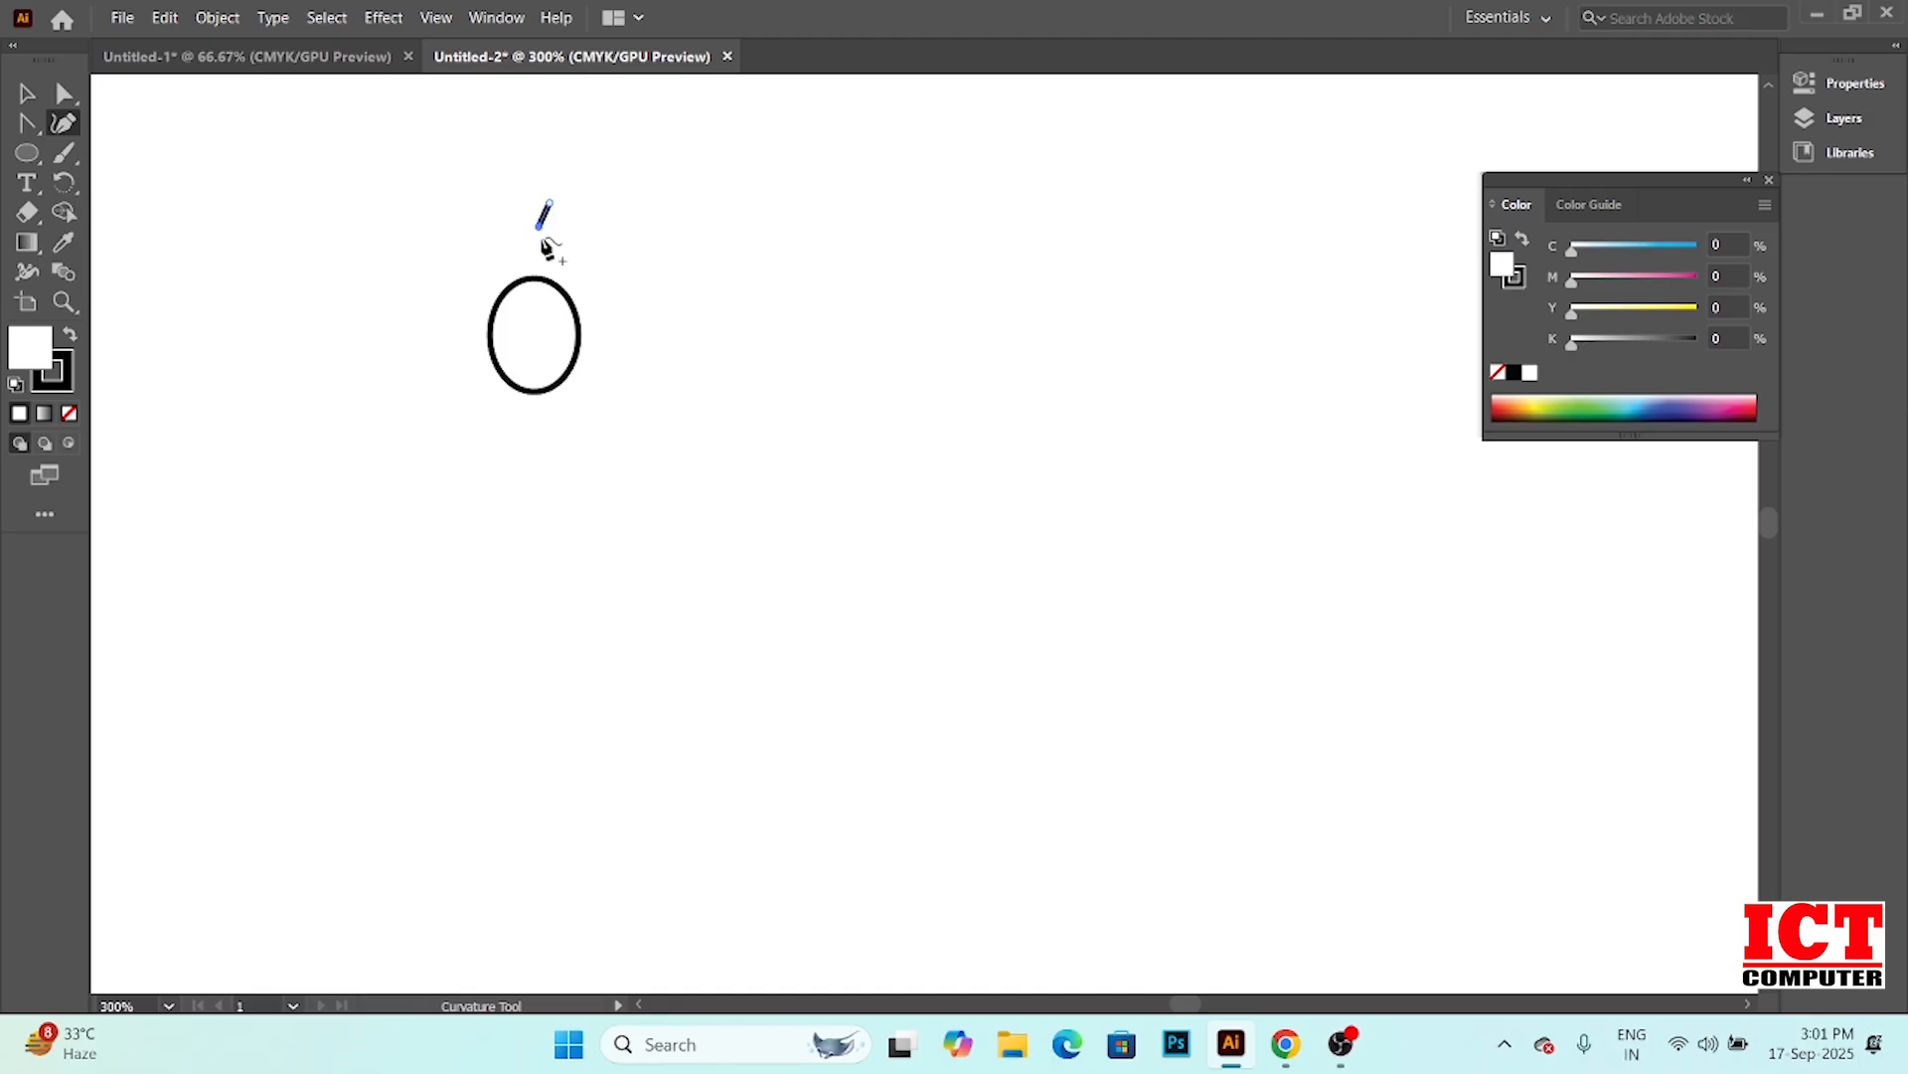
click(541, 239)
click(27, 93)
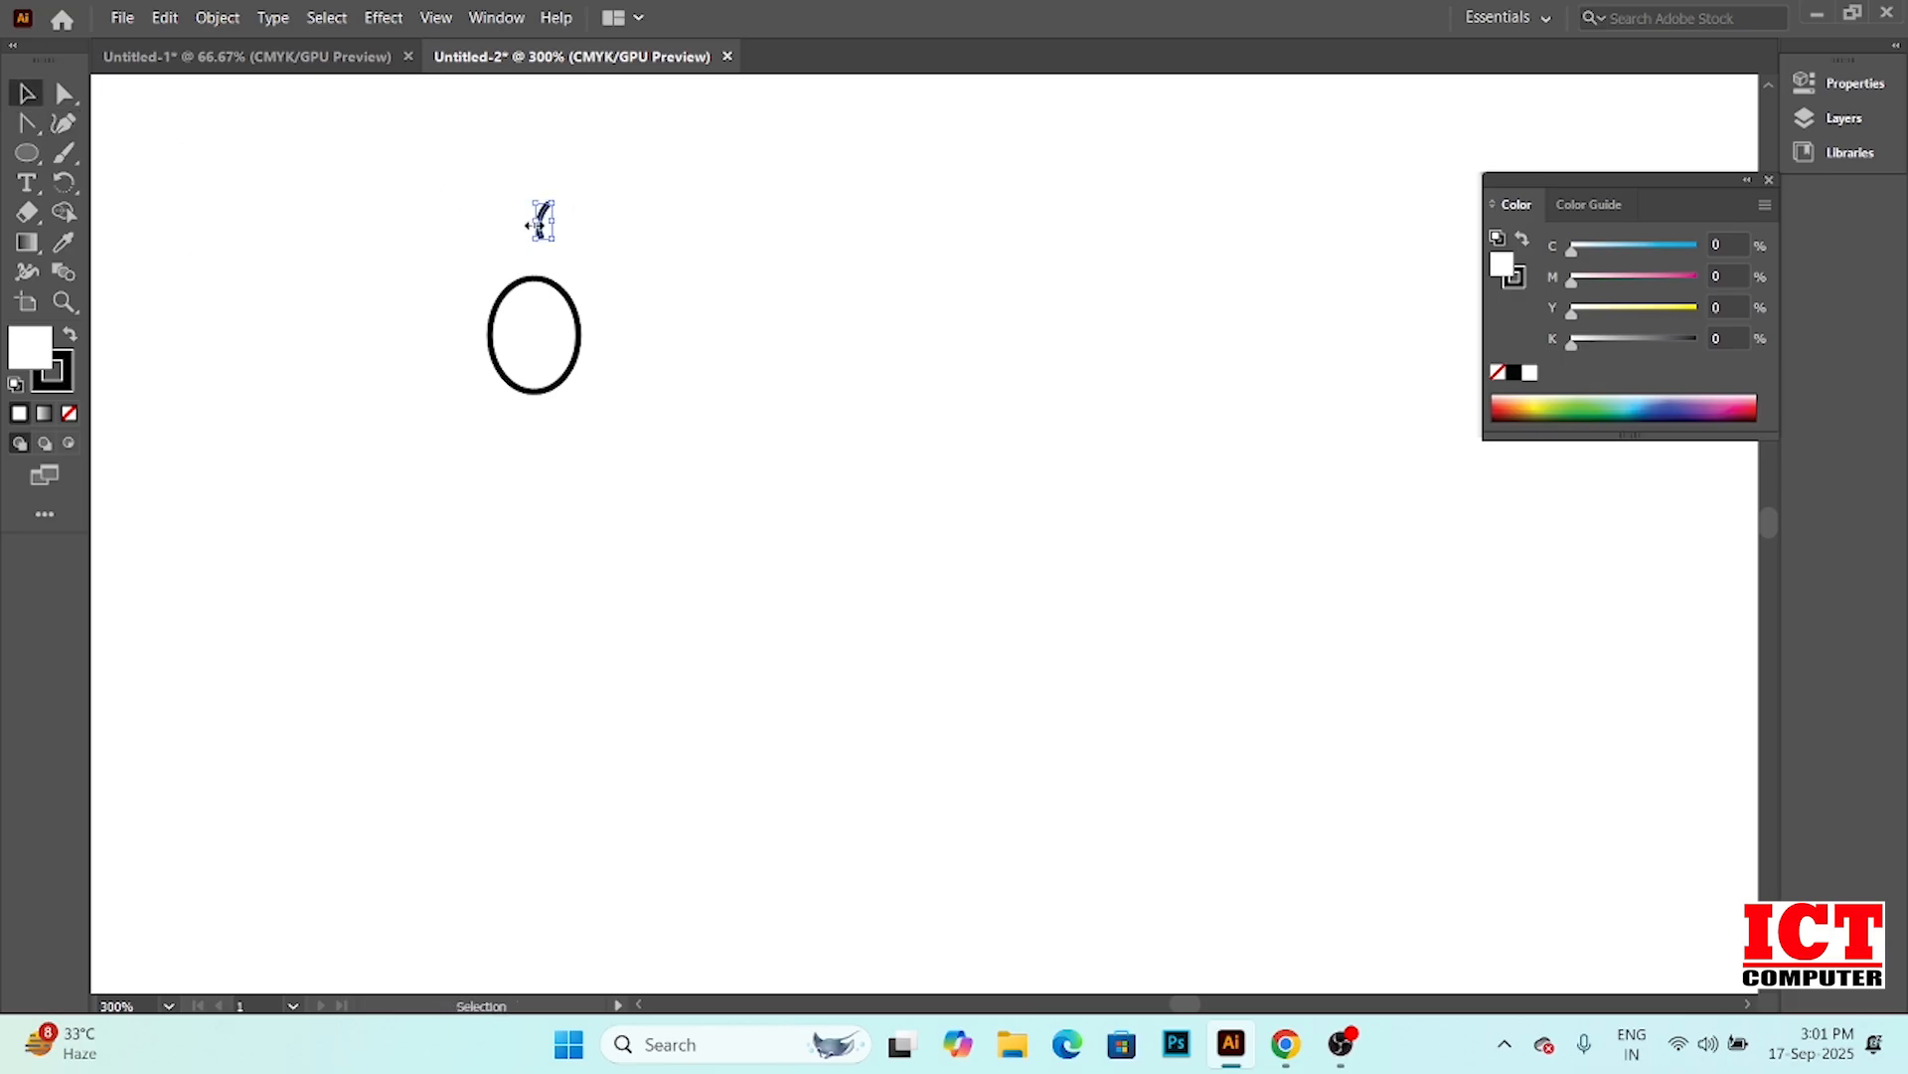
drag(541, 221, 534, 272)
Add a tiny circle at the stem's lower end inside the ellipse to complete the grape shape
scroll(943, 439, up, 2)
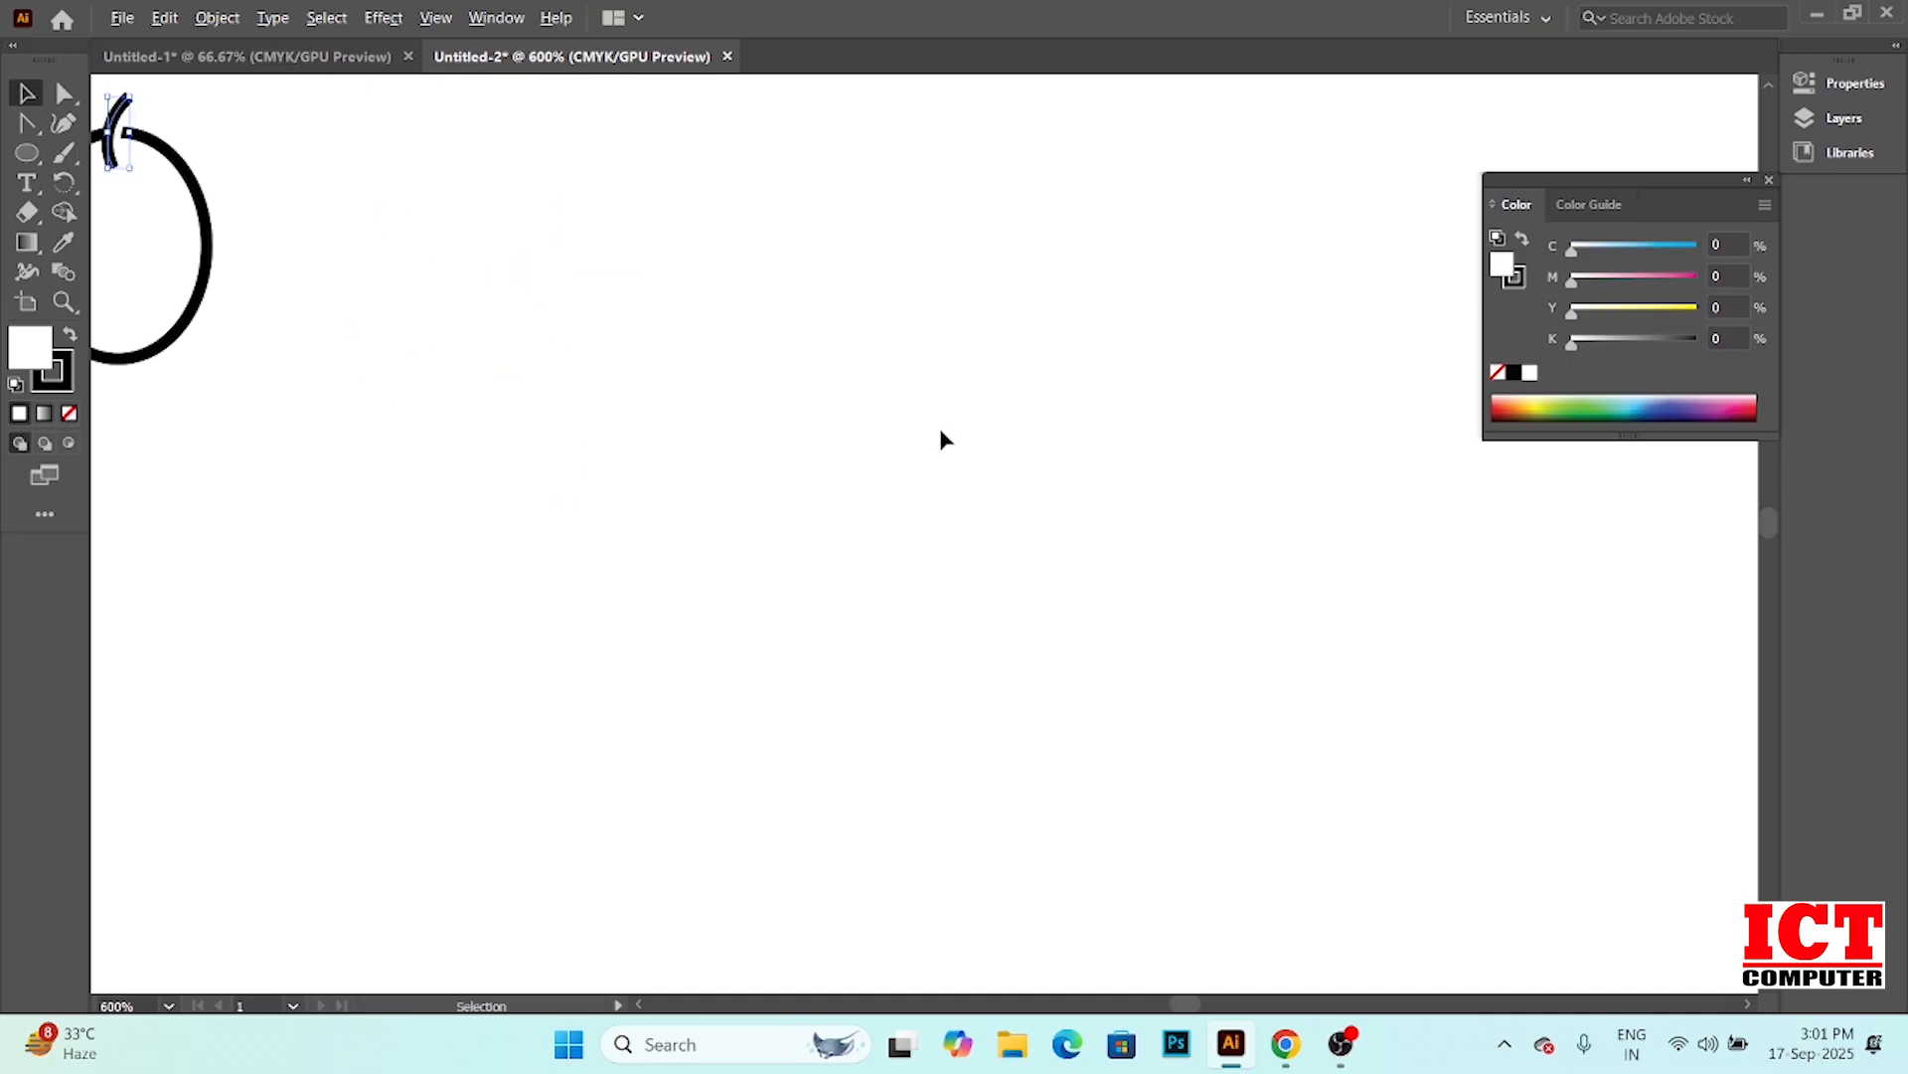
scroll(943, 439, down, 1)
key(space)
drag(852, 685, 1061, 720)
click(30, 159)
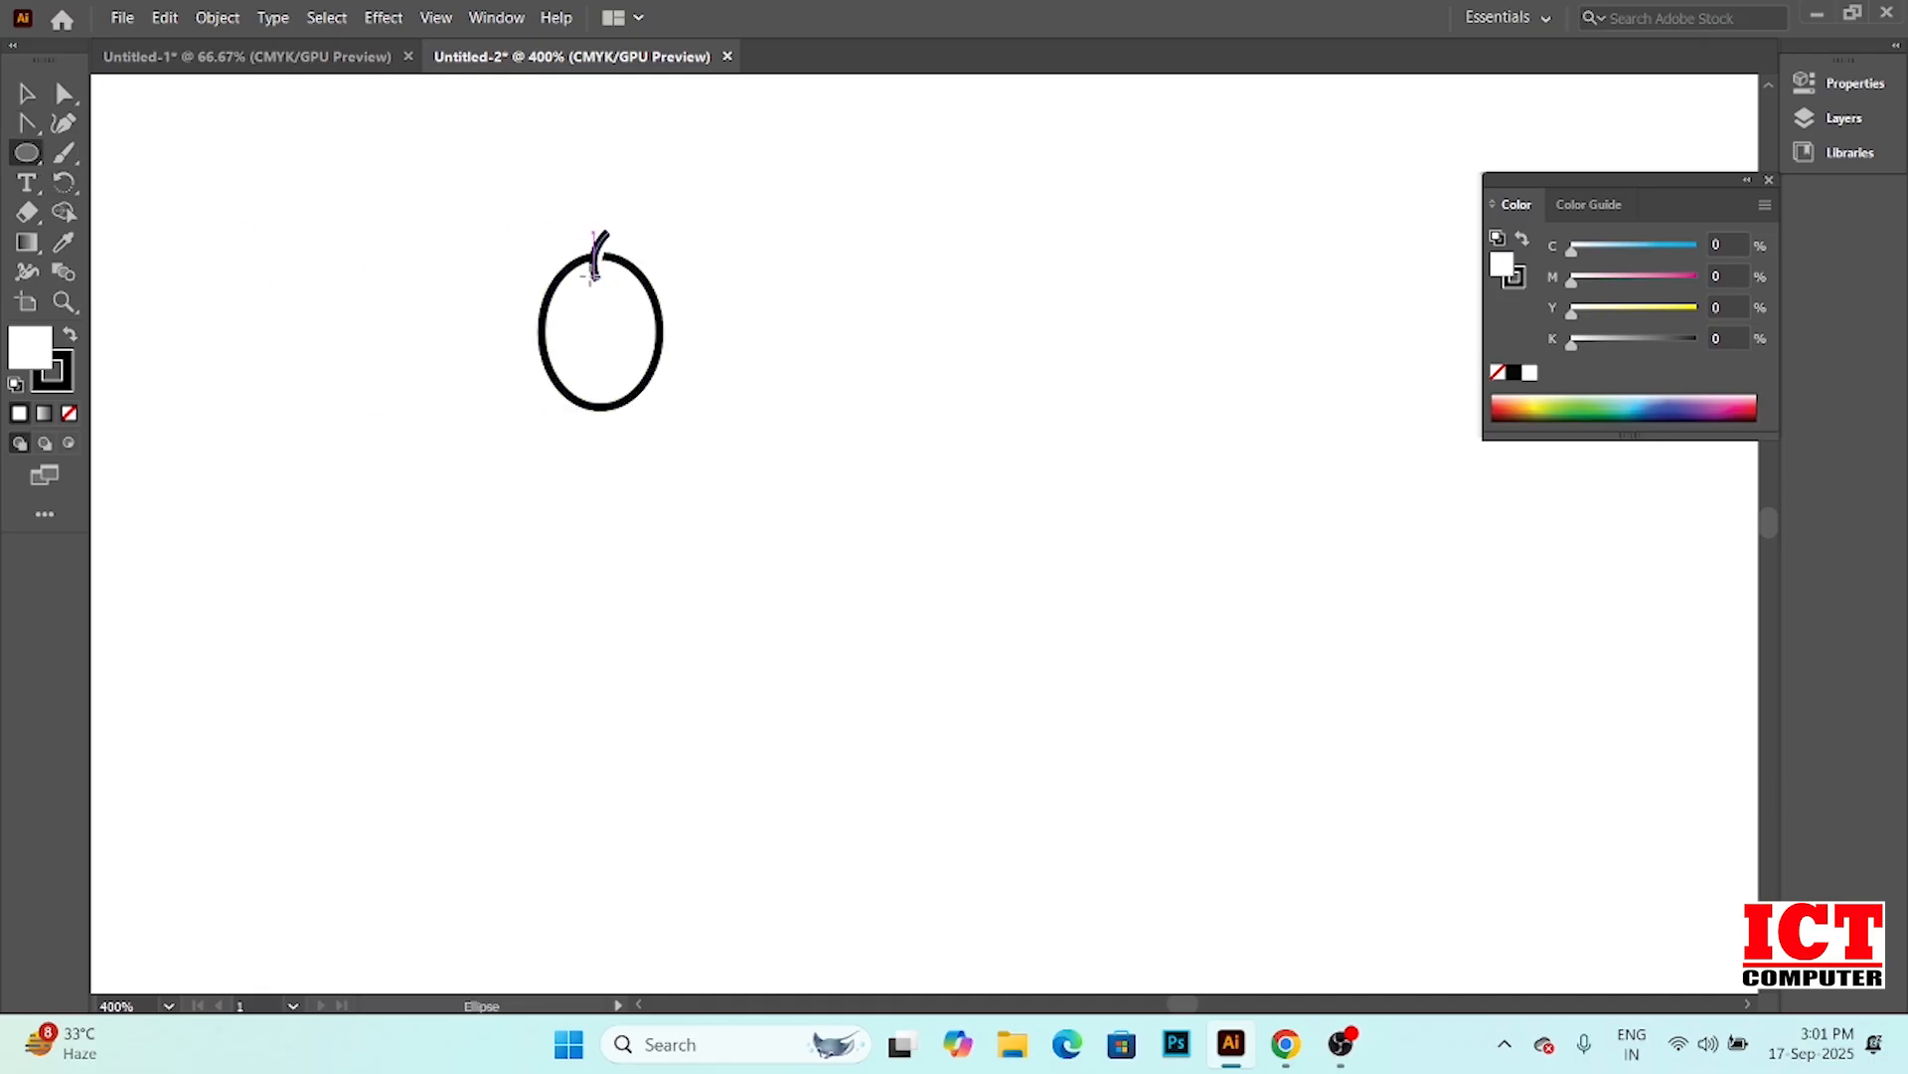
drag(593, 276, 606, 293)
click(26, 93)
click(763, 274)
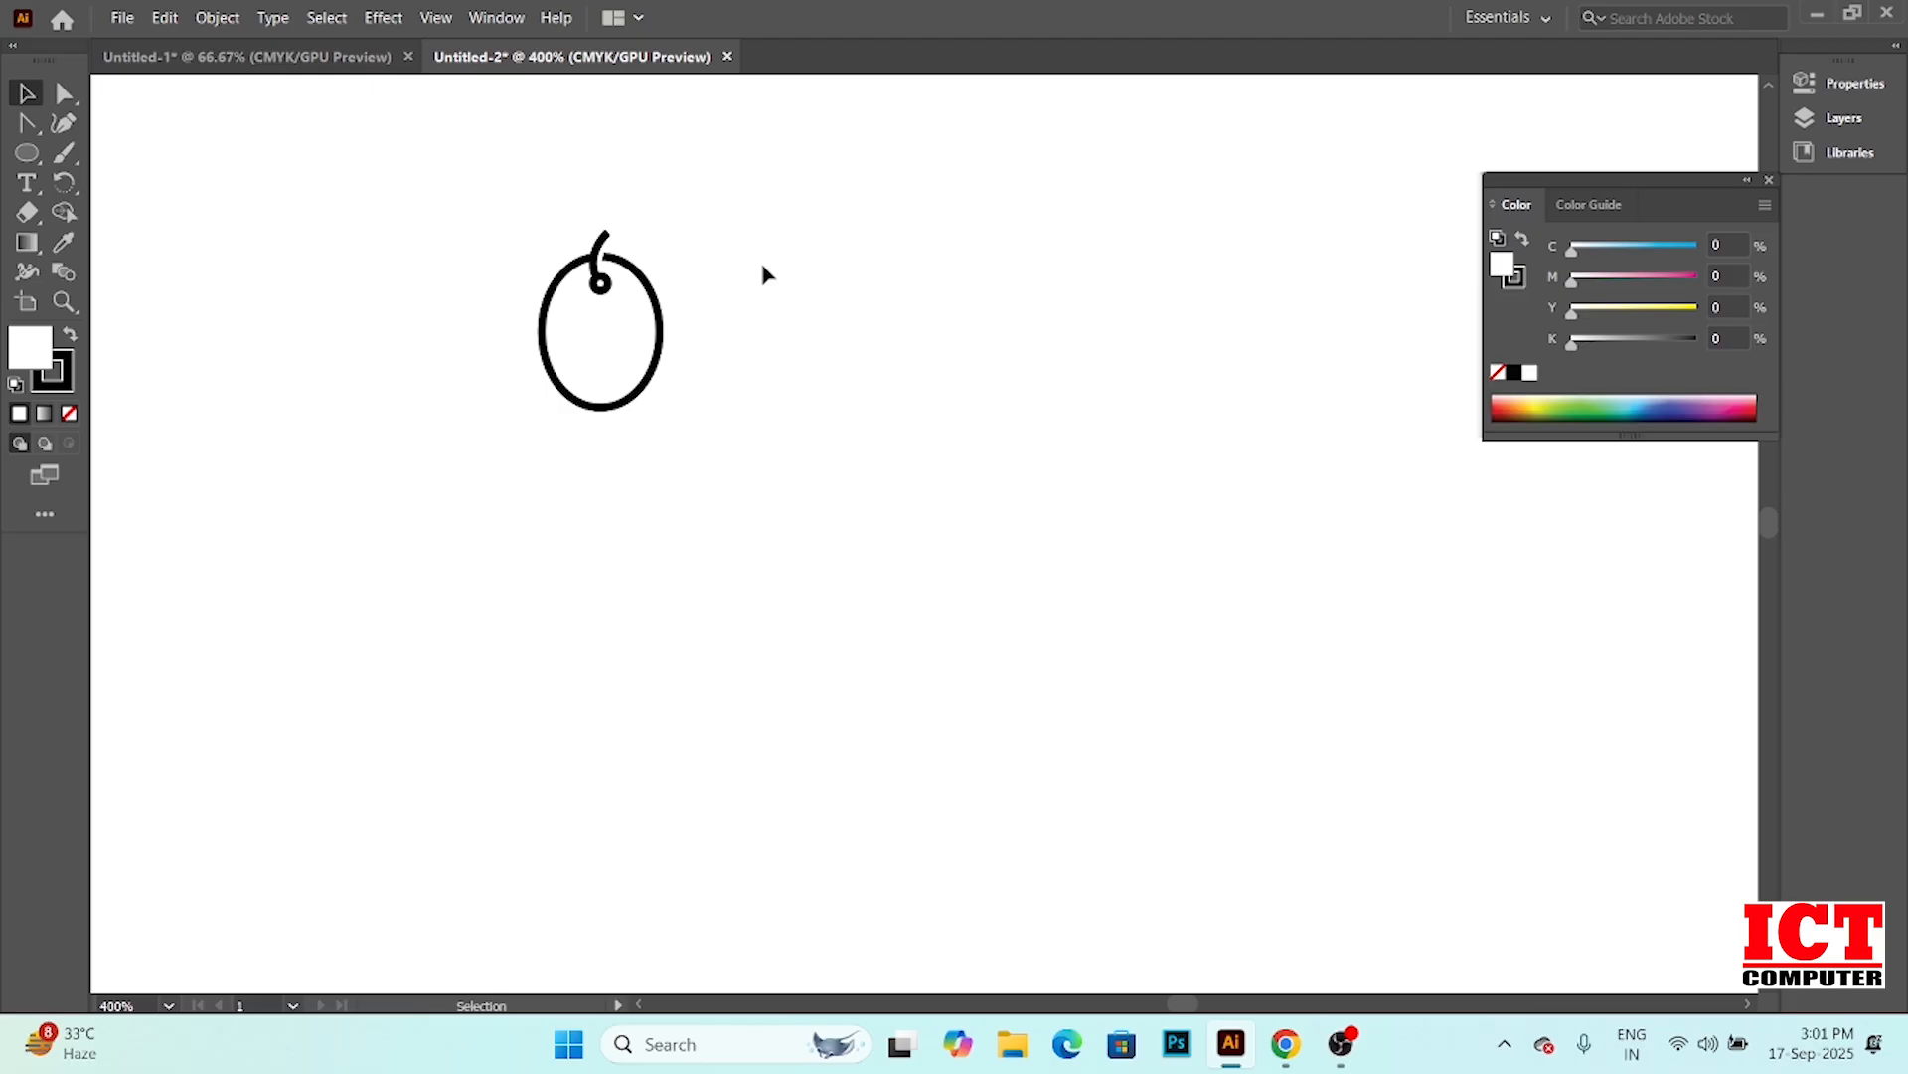
Duplicate the whole grape twice to the right in a row and tilt the nearer copy counterclockwise
mouse_move(523, 209)
mouse_down()
mouse_move(669, 324)
mouse_move(699, 494)
mouse_up()
mouse_move(645, 284)
mouse_down()
mouse_move(832, 285)
mouse_move(807, 284)
mouse_up()
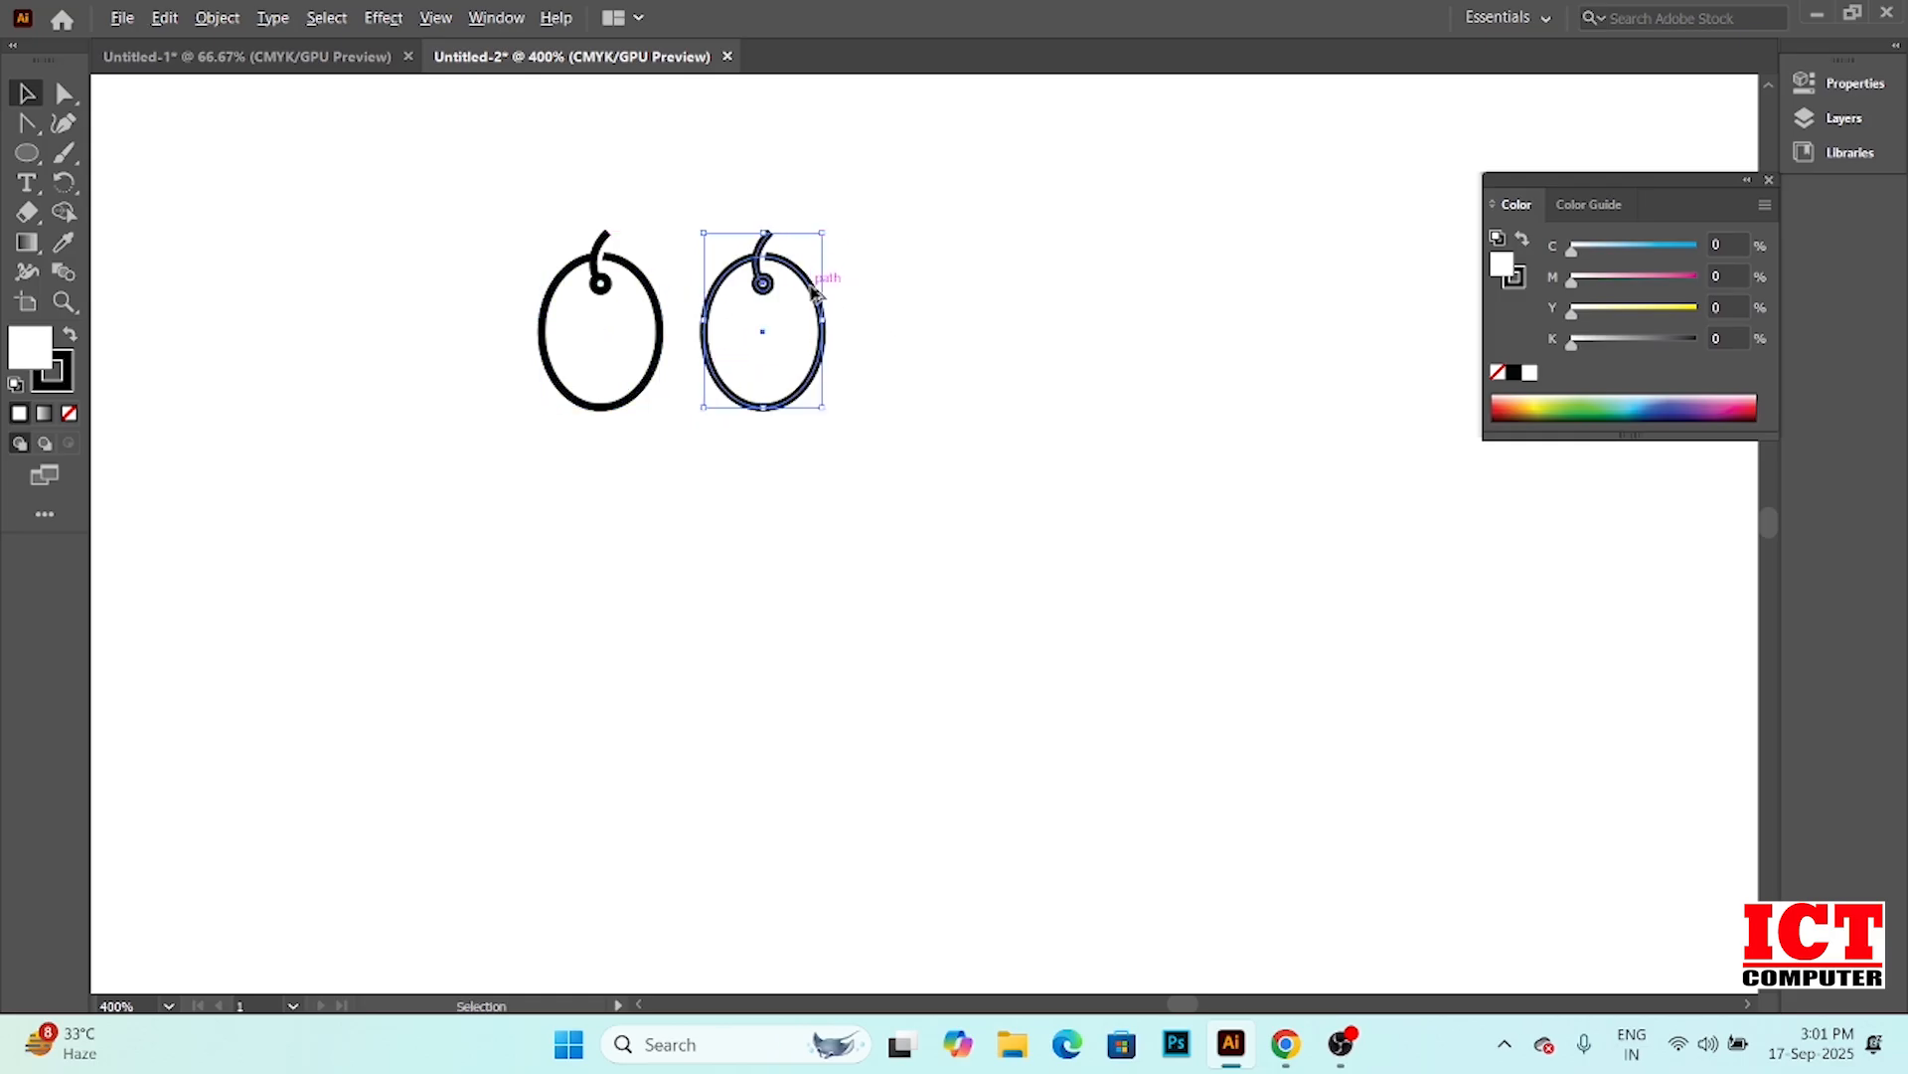
drag(813, 288, 1141, 296)
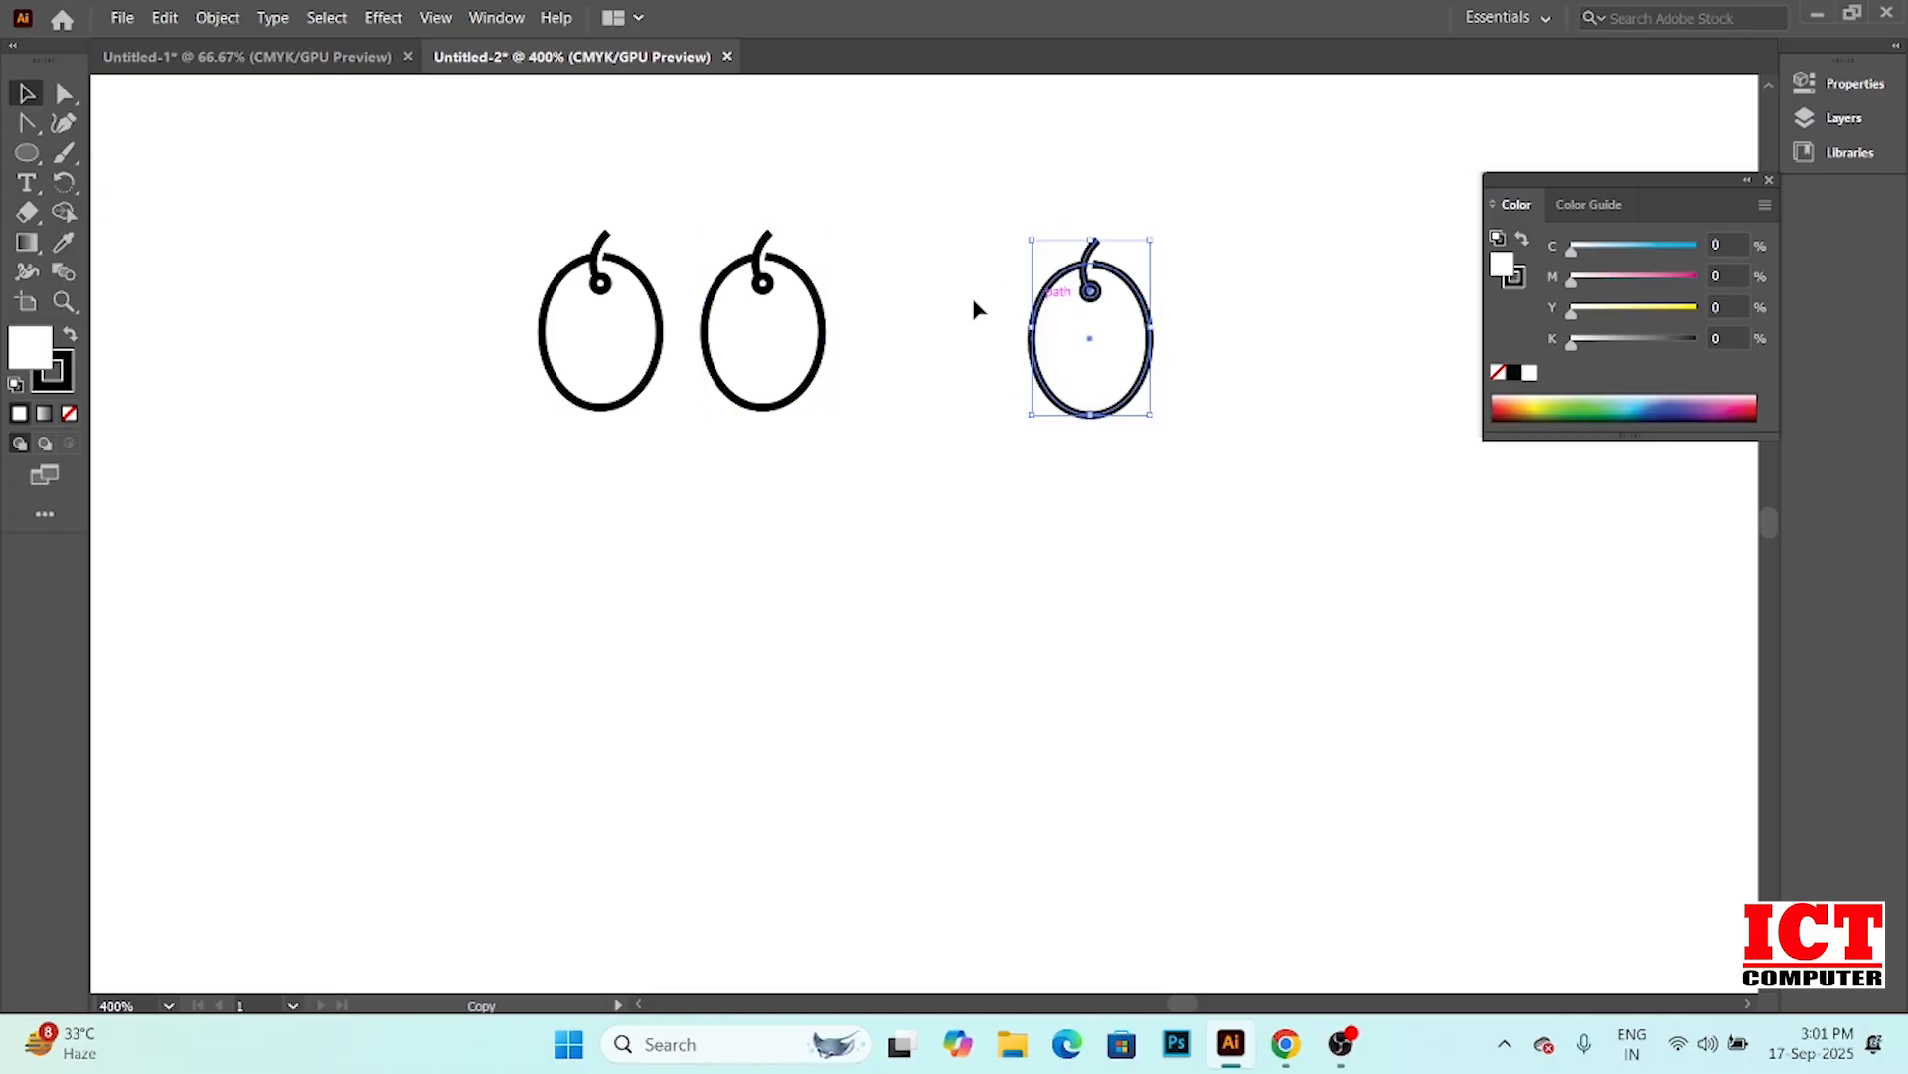
mouse_move(699, 207)
mouse_down()
mouse_move(818, 243)
mouse_move(856, 447)
mouse_move(875, 370)
mouse_move(867, 386)
mouse_up()
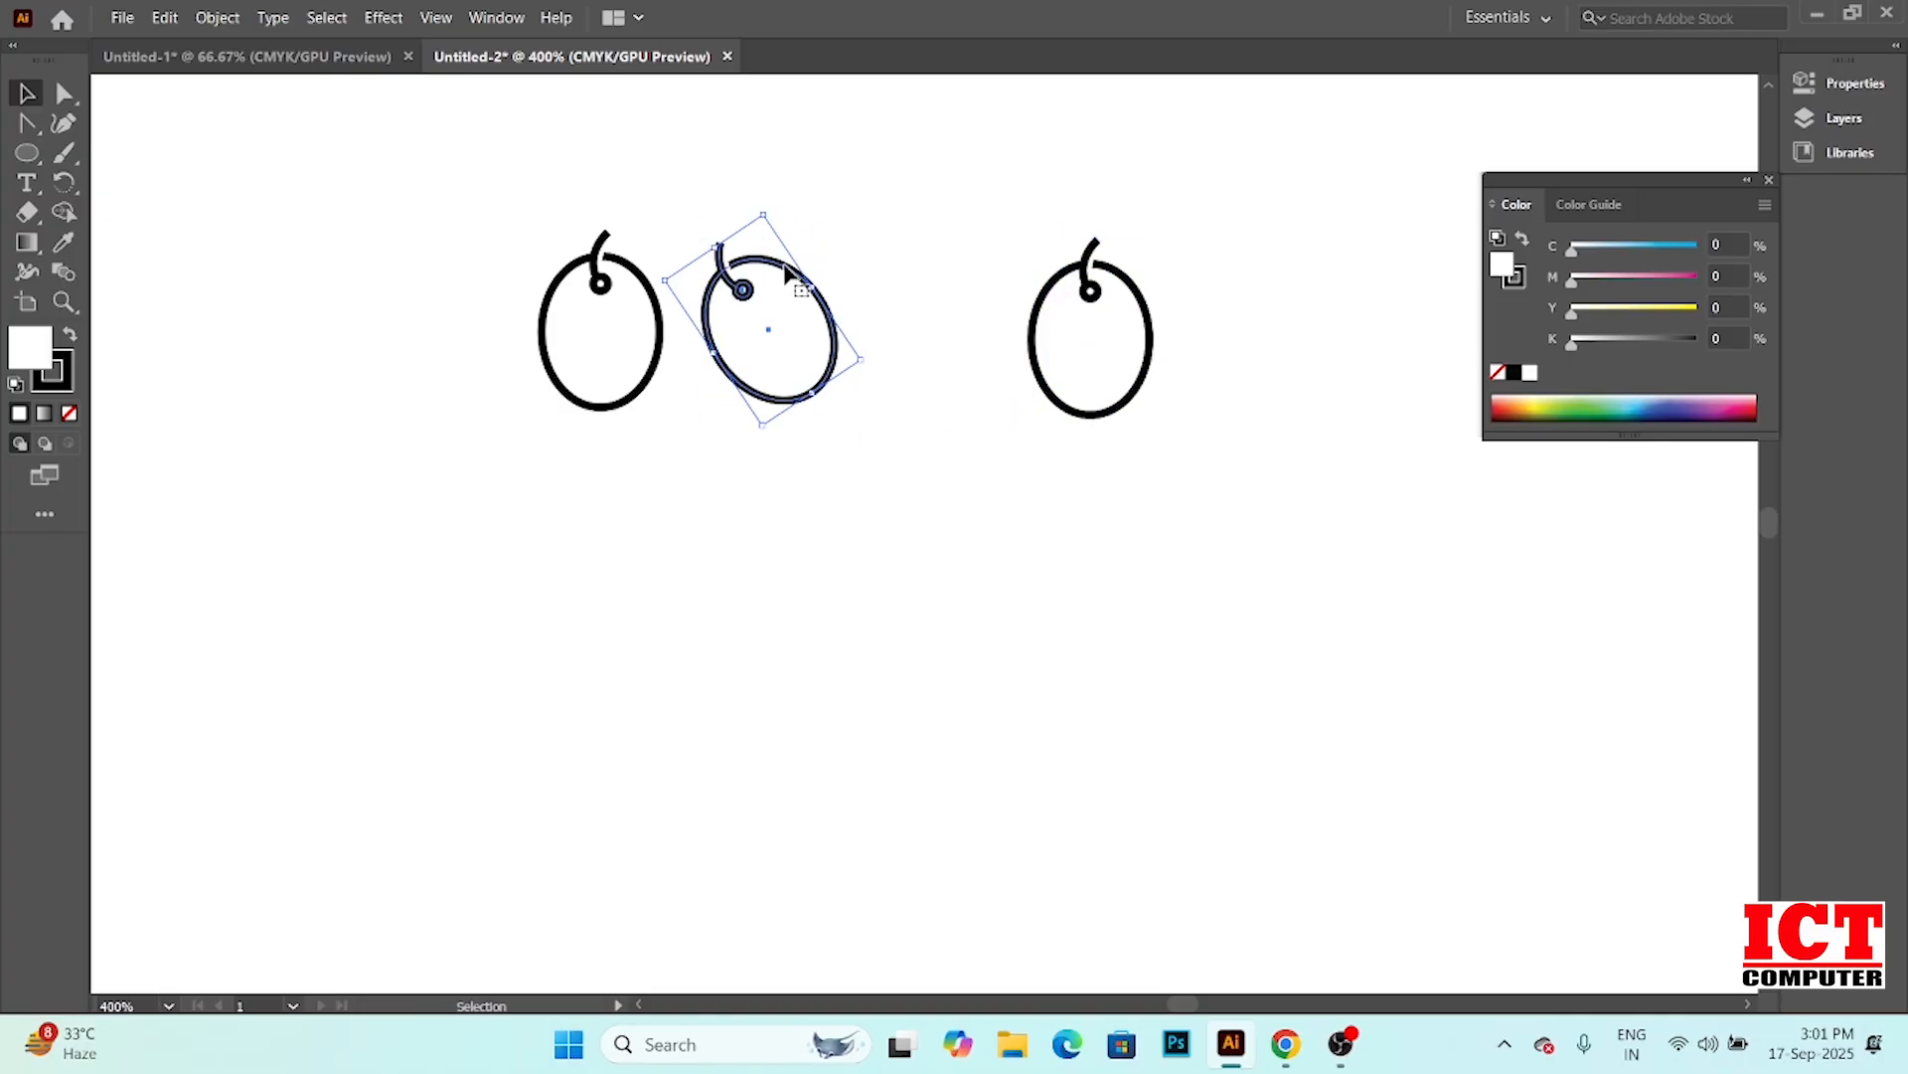
Try to overlap the two copies on both sides of the original grape, tilting the far copy clockwise
mouse_move(771, 273)
mouse_down()
mouse_move(605, 354)
mouse_move(509, 273)
mouse_move(665, 272)
mouse_up()
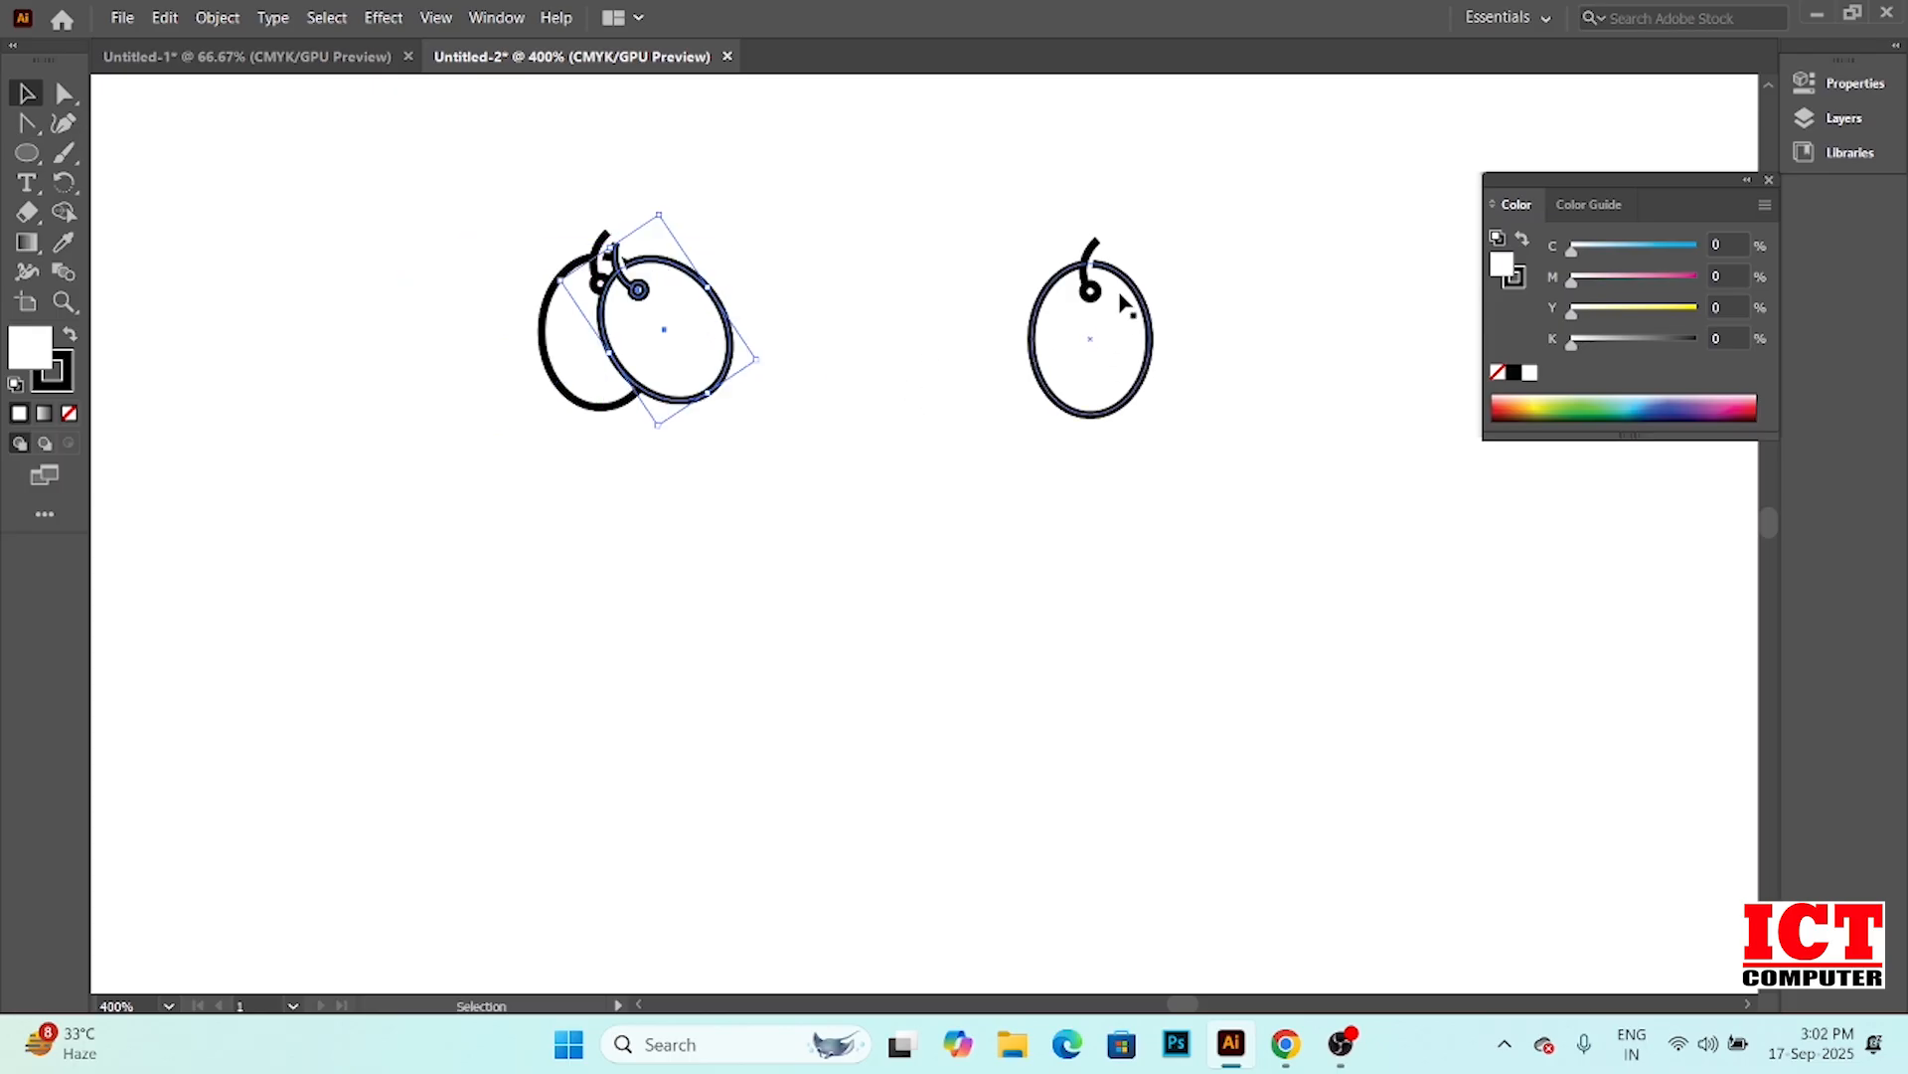
drag(1009, 204, 1209, 515)
mouse_move(1081, 292)
mouse_down()
mouse_move(855, 509)
mouse_move(567, 308)
mouse_move(564, 276)
mouse_up()
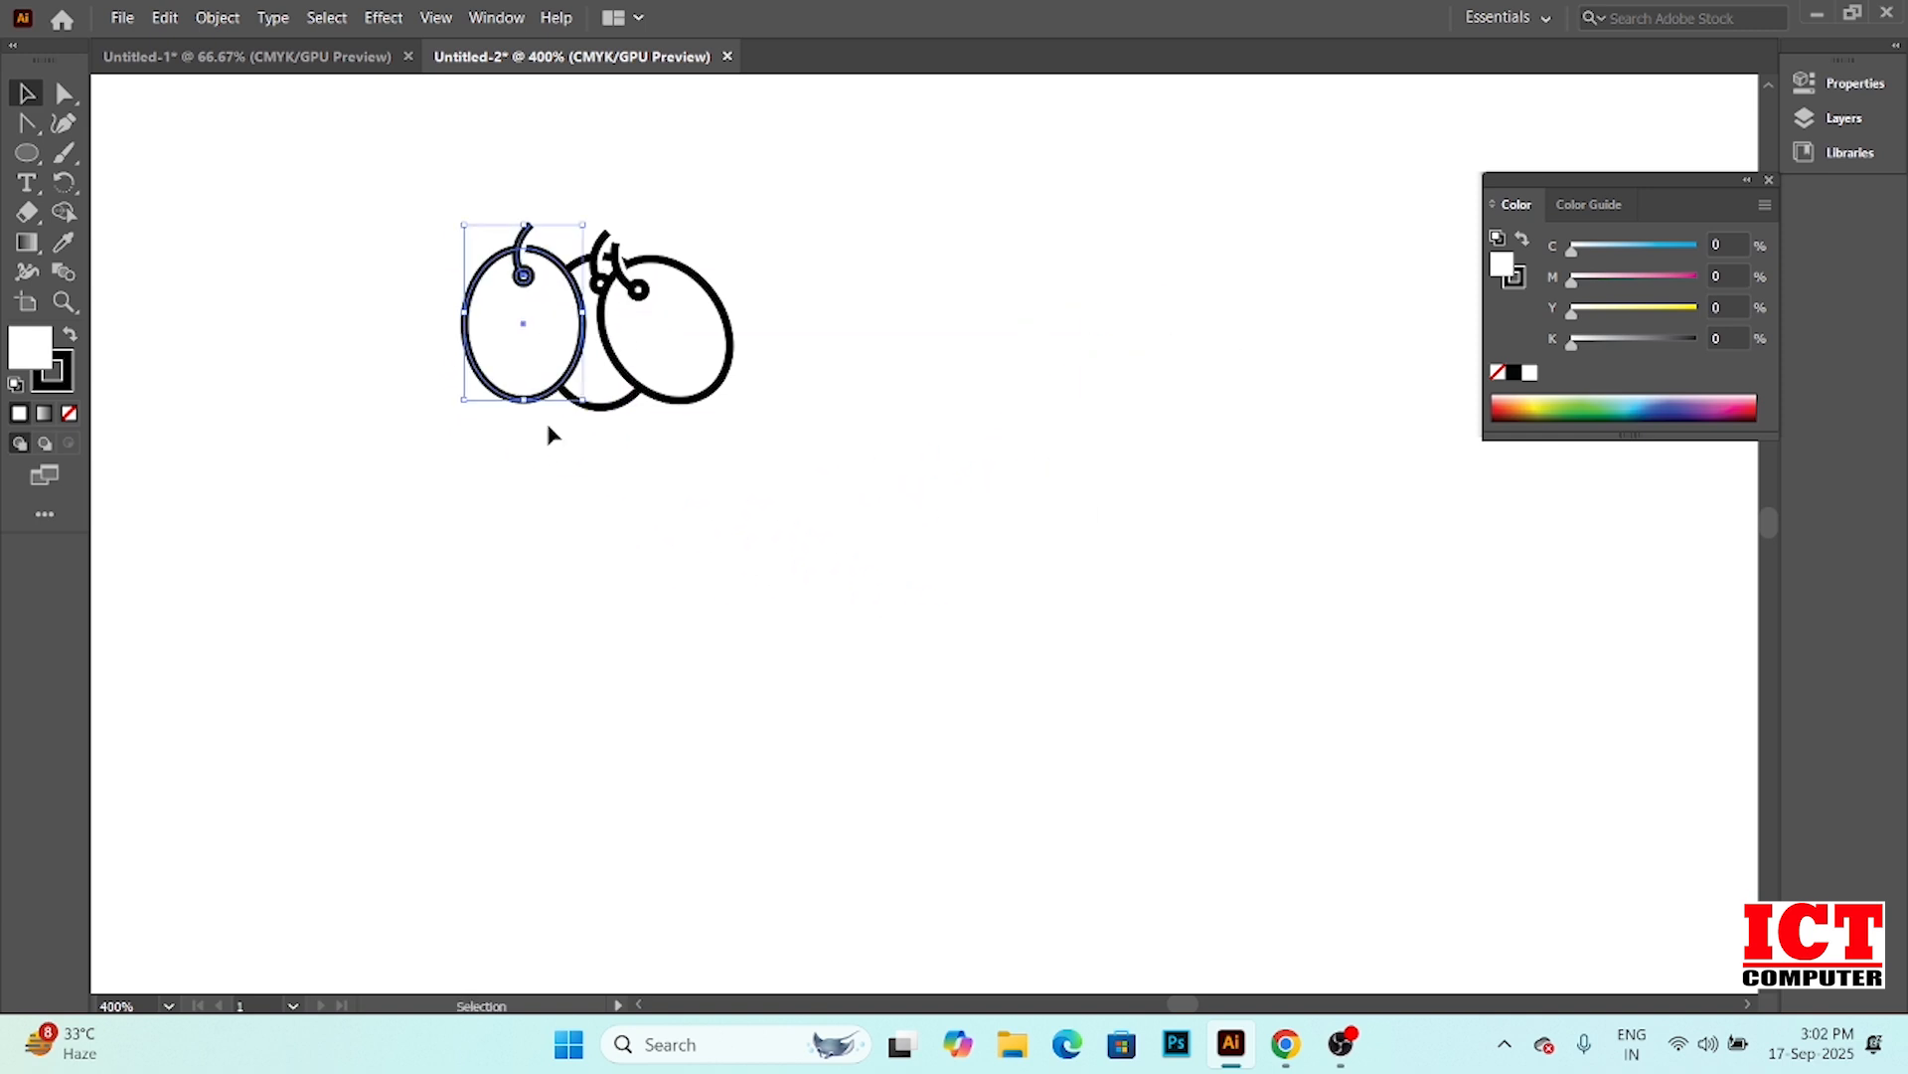
click(586, 408)
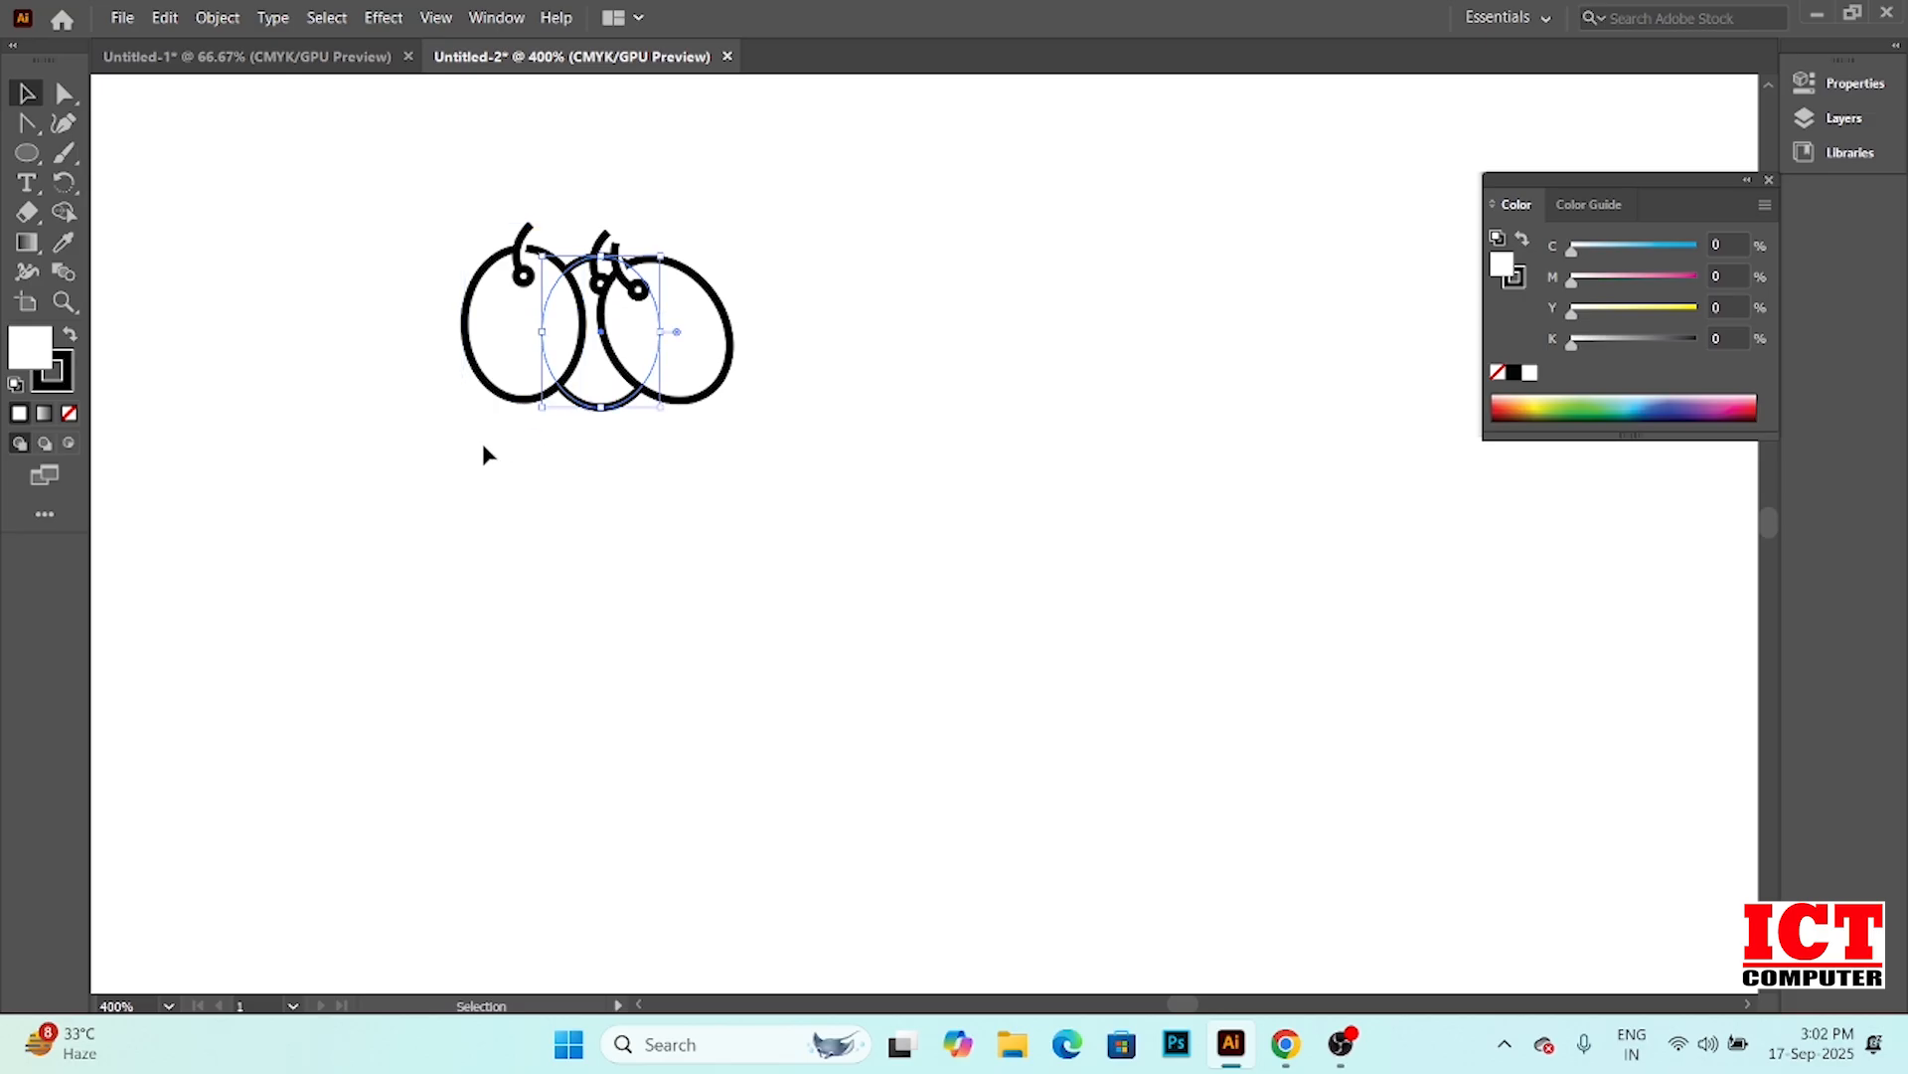
click(342, 170)
drag(467, 328, 1037, 342)
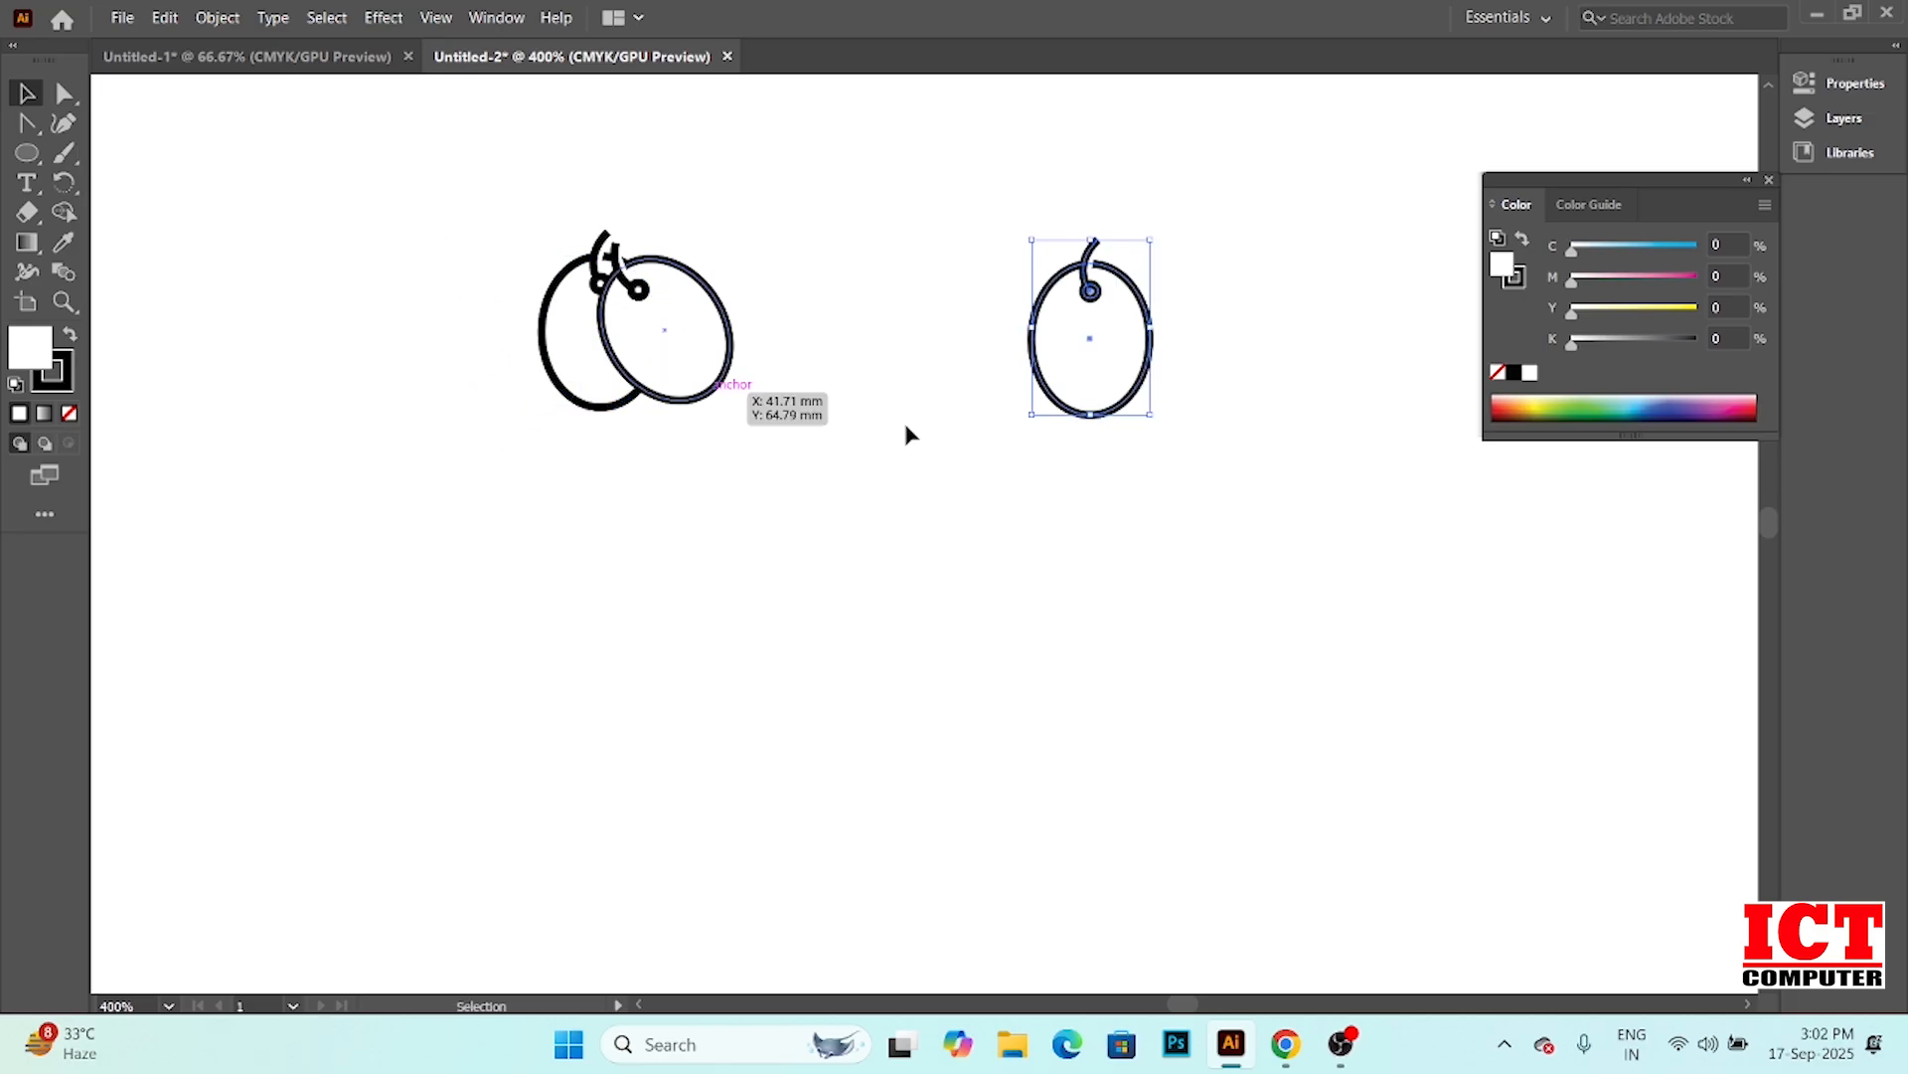
drag(1160, 421, 1082, 450)
drag(1086, 281, 520, 245)
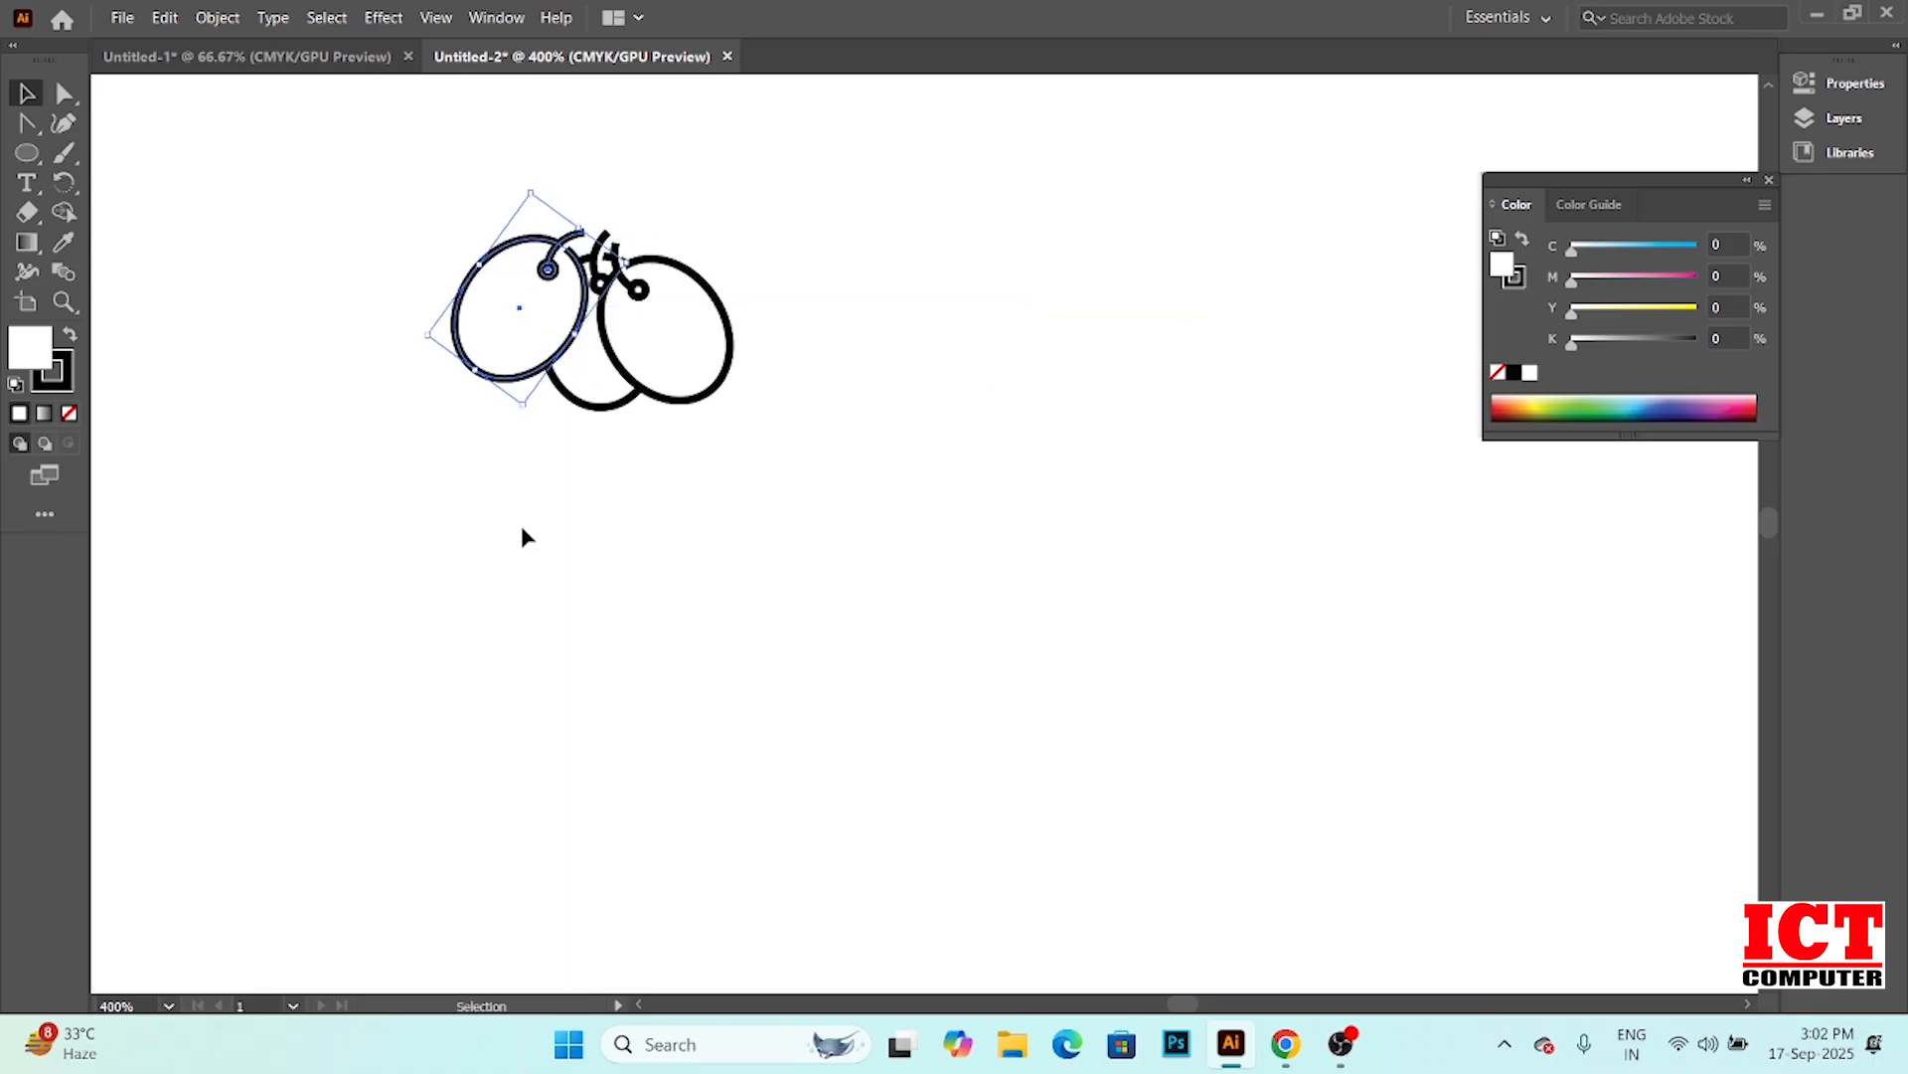
click(653, 614)
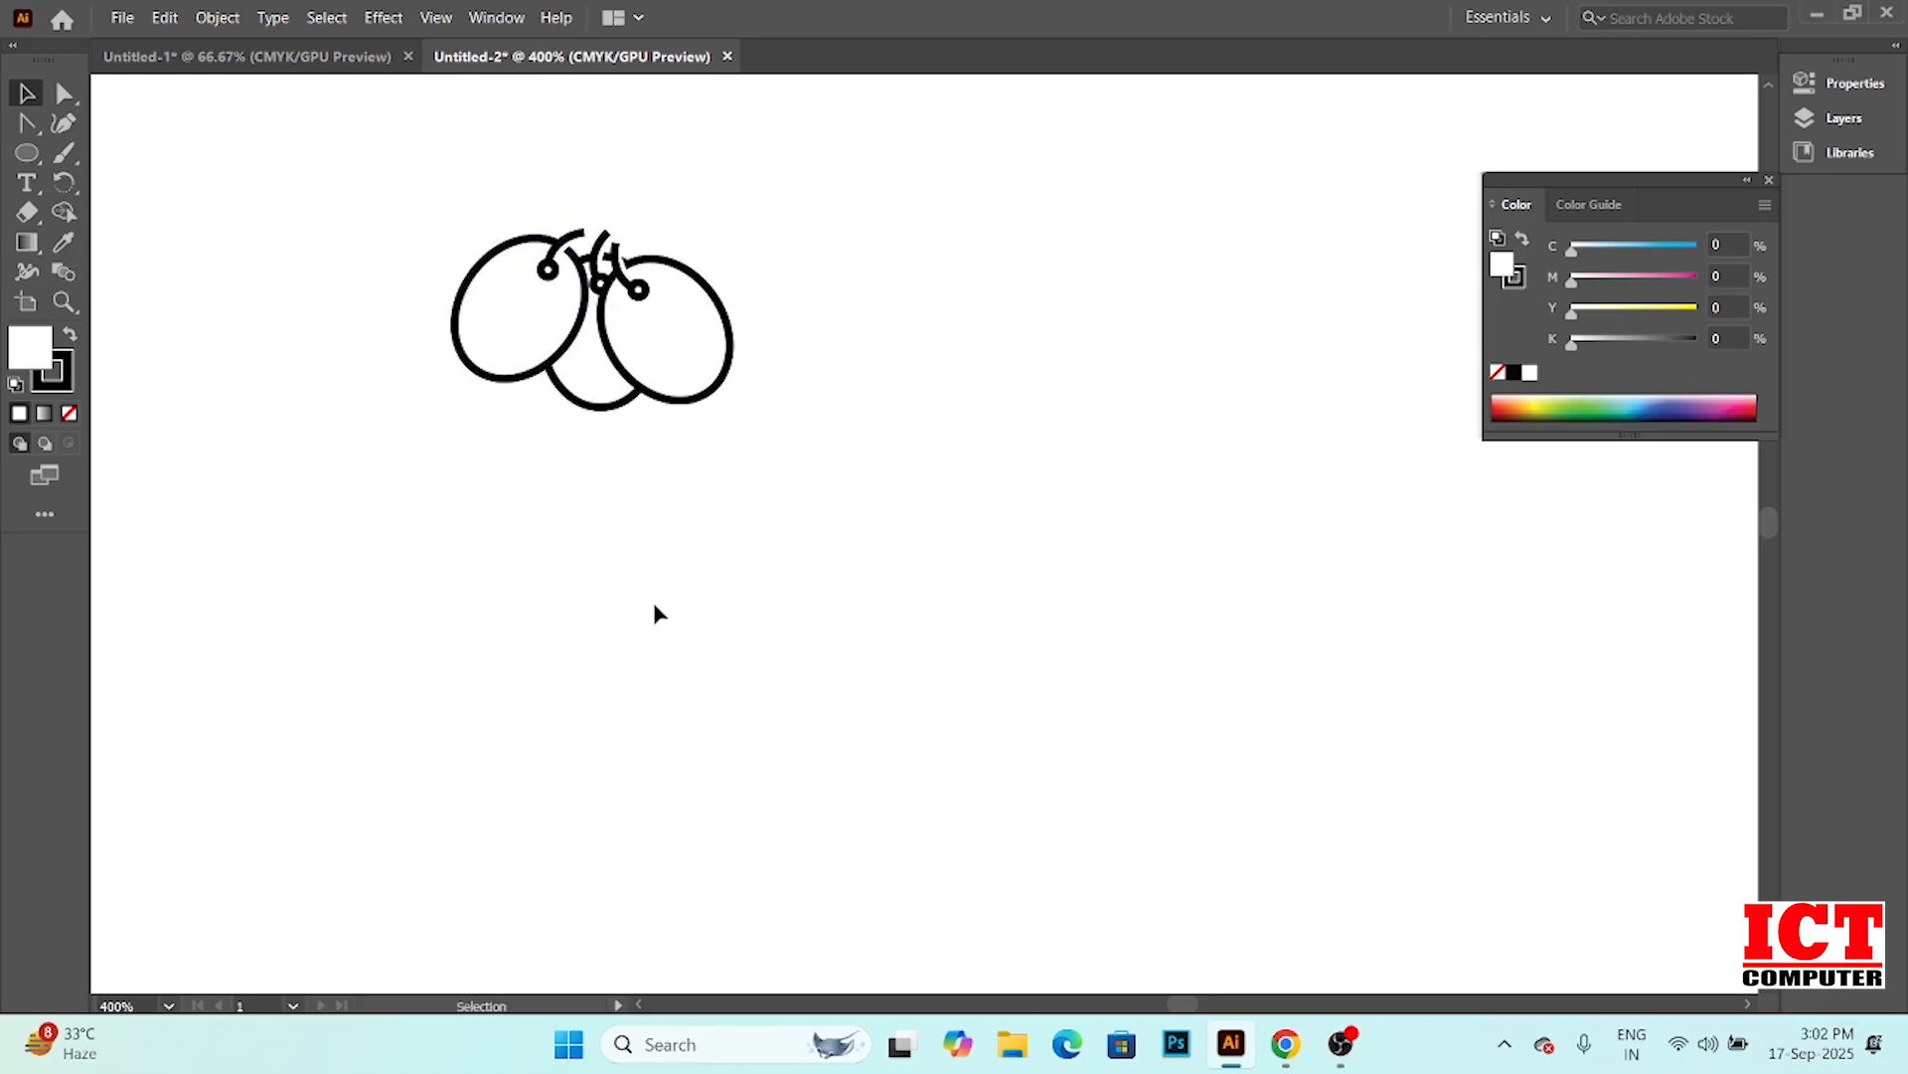
Try to select the whole middle grape behind the two overlapping ones
click(598, 409)
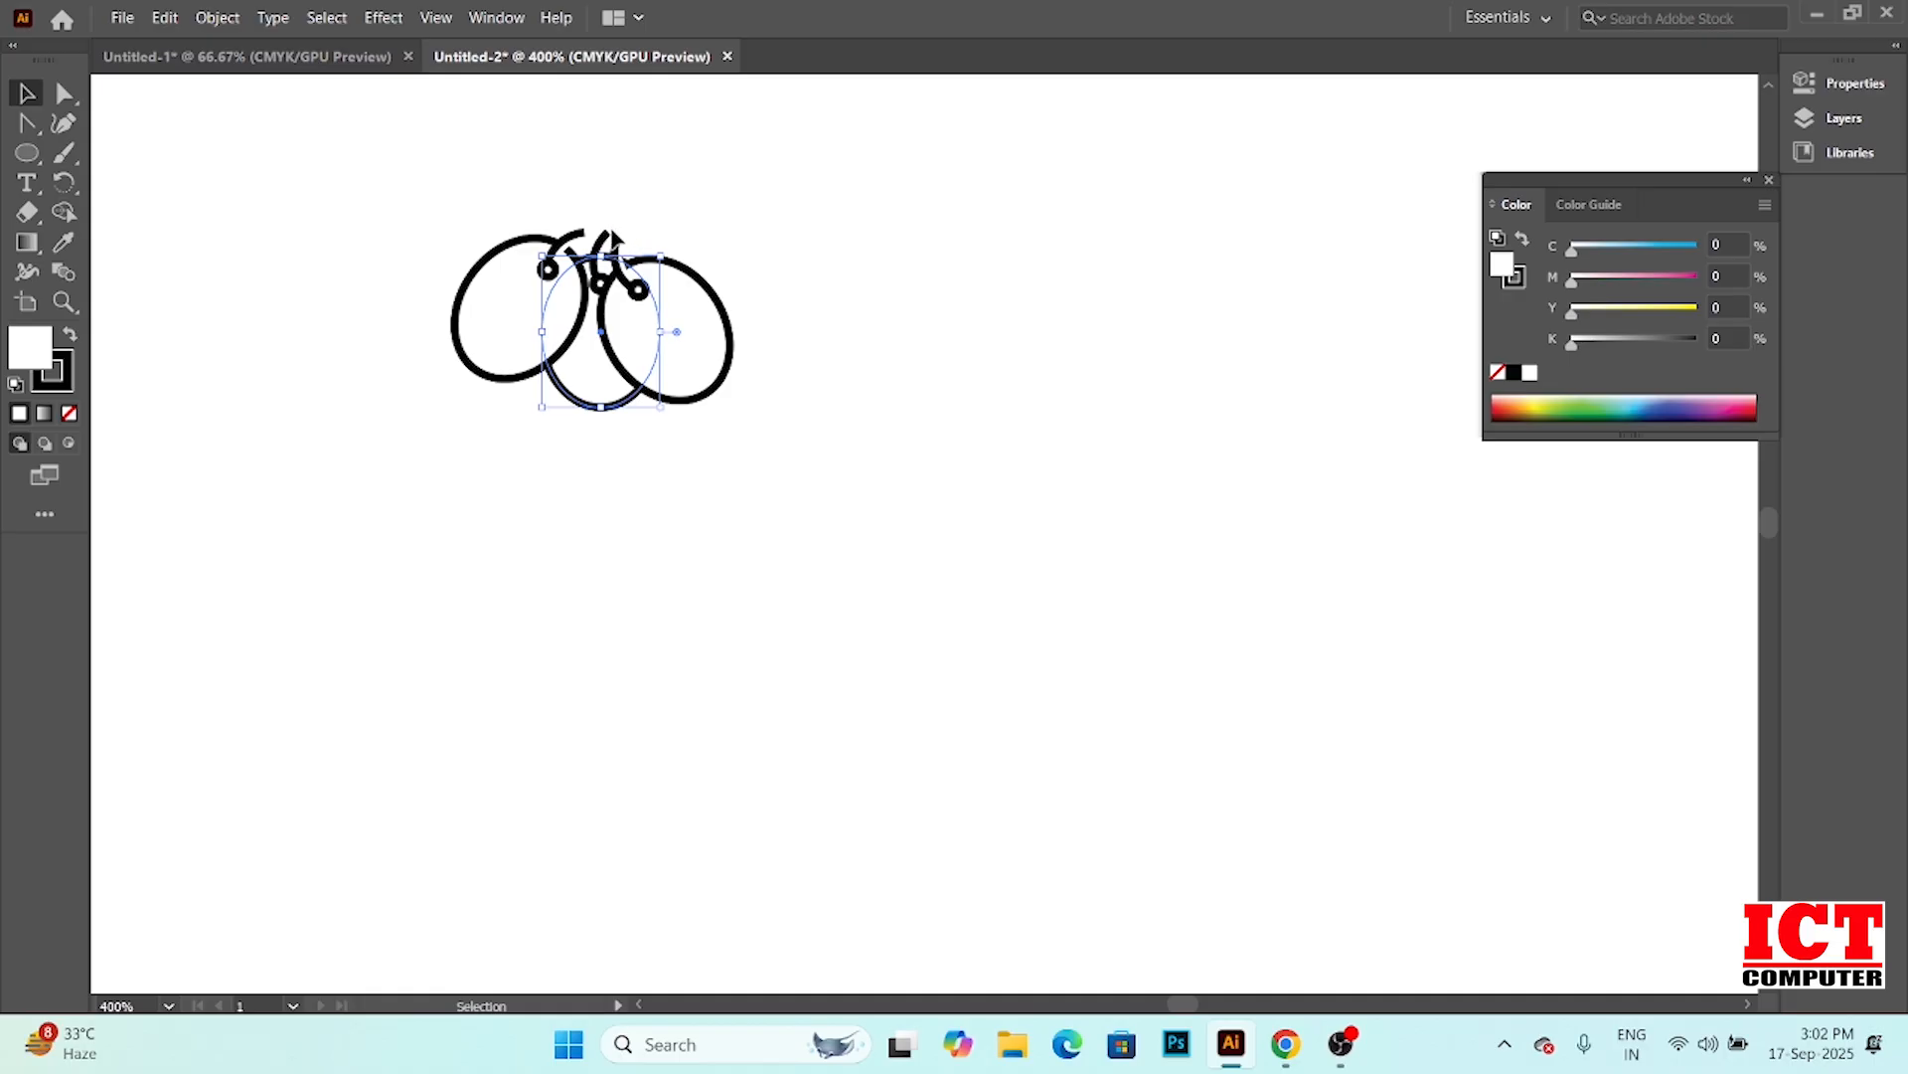
click(537, 159)
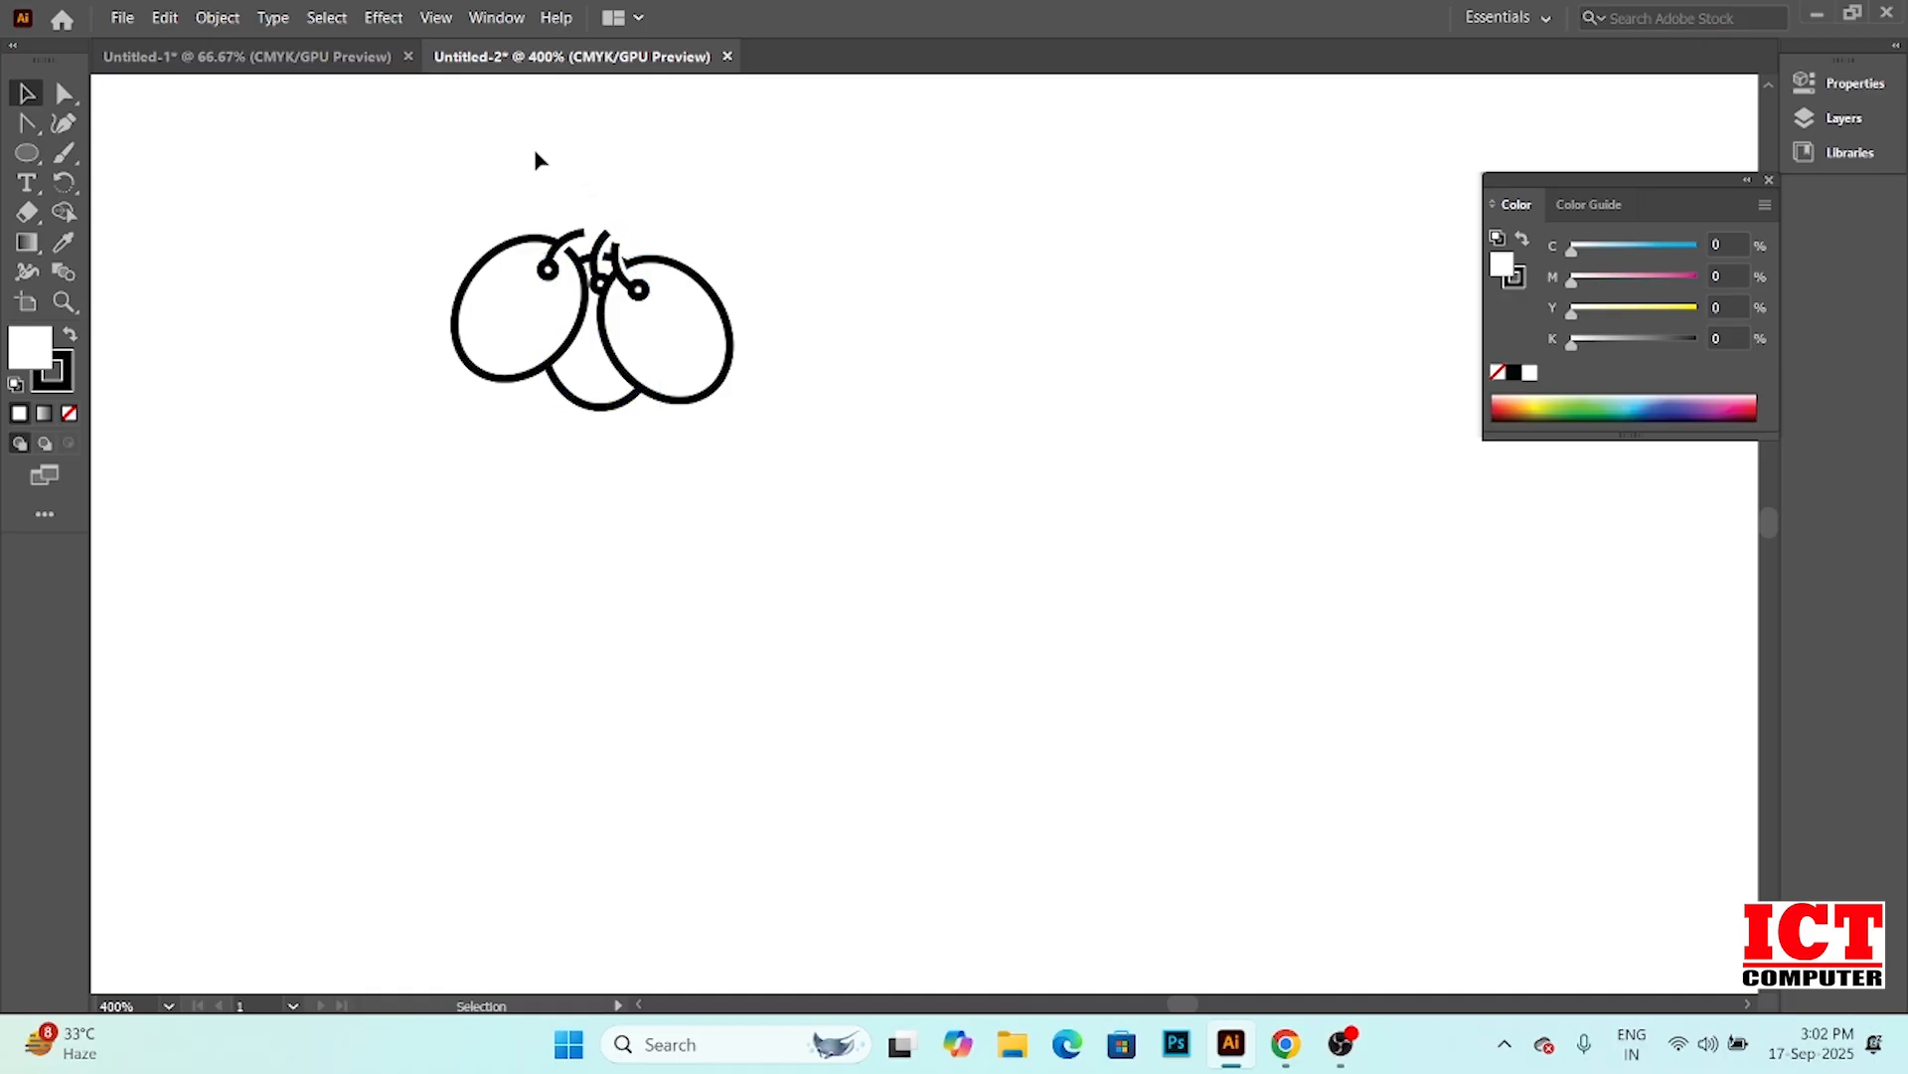
drag(585, 296, 593, 460)
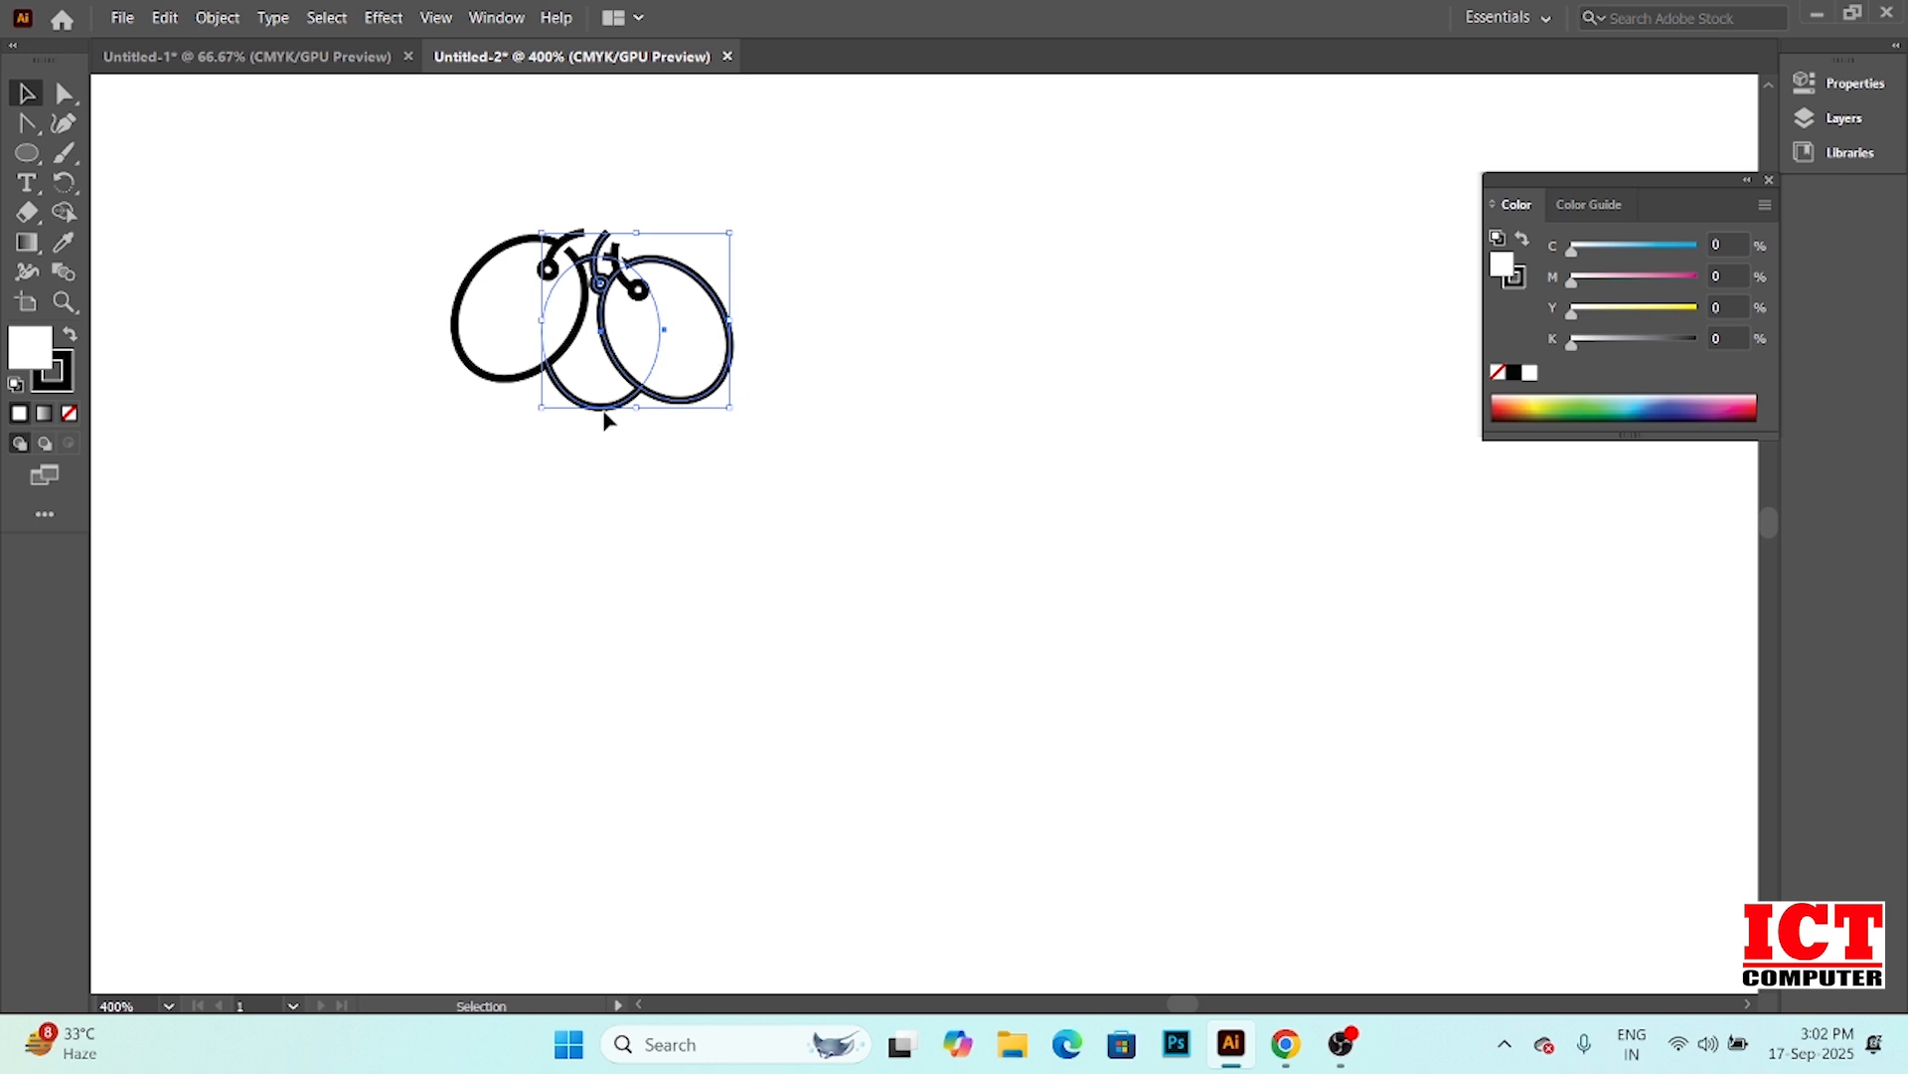
click(864, 426)
click(722, 302)
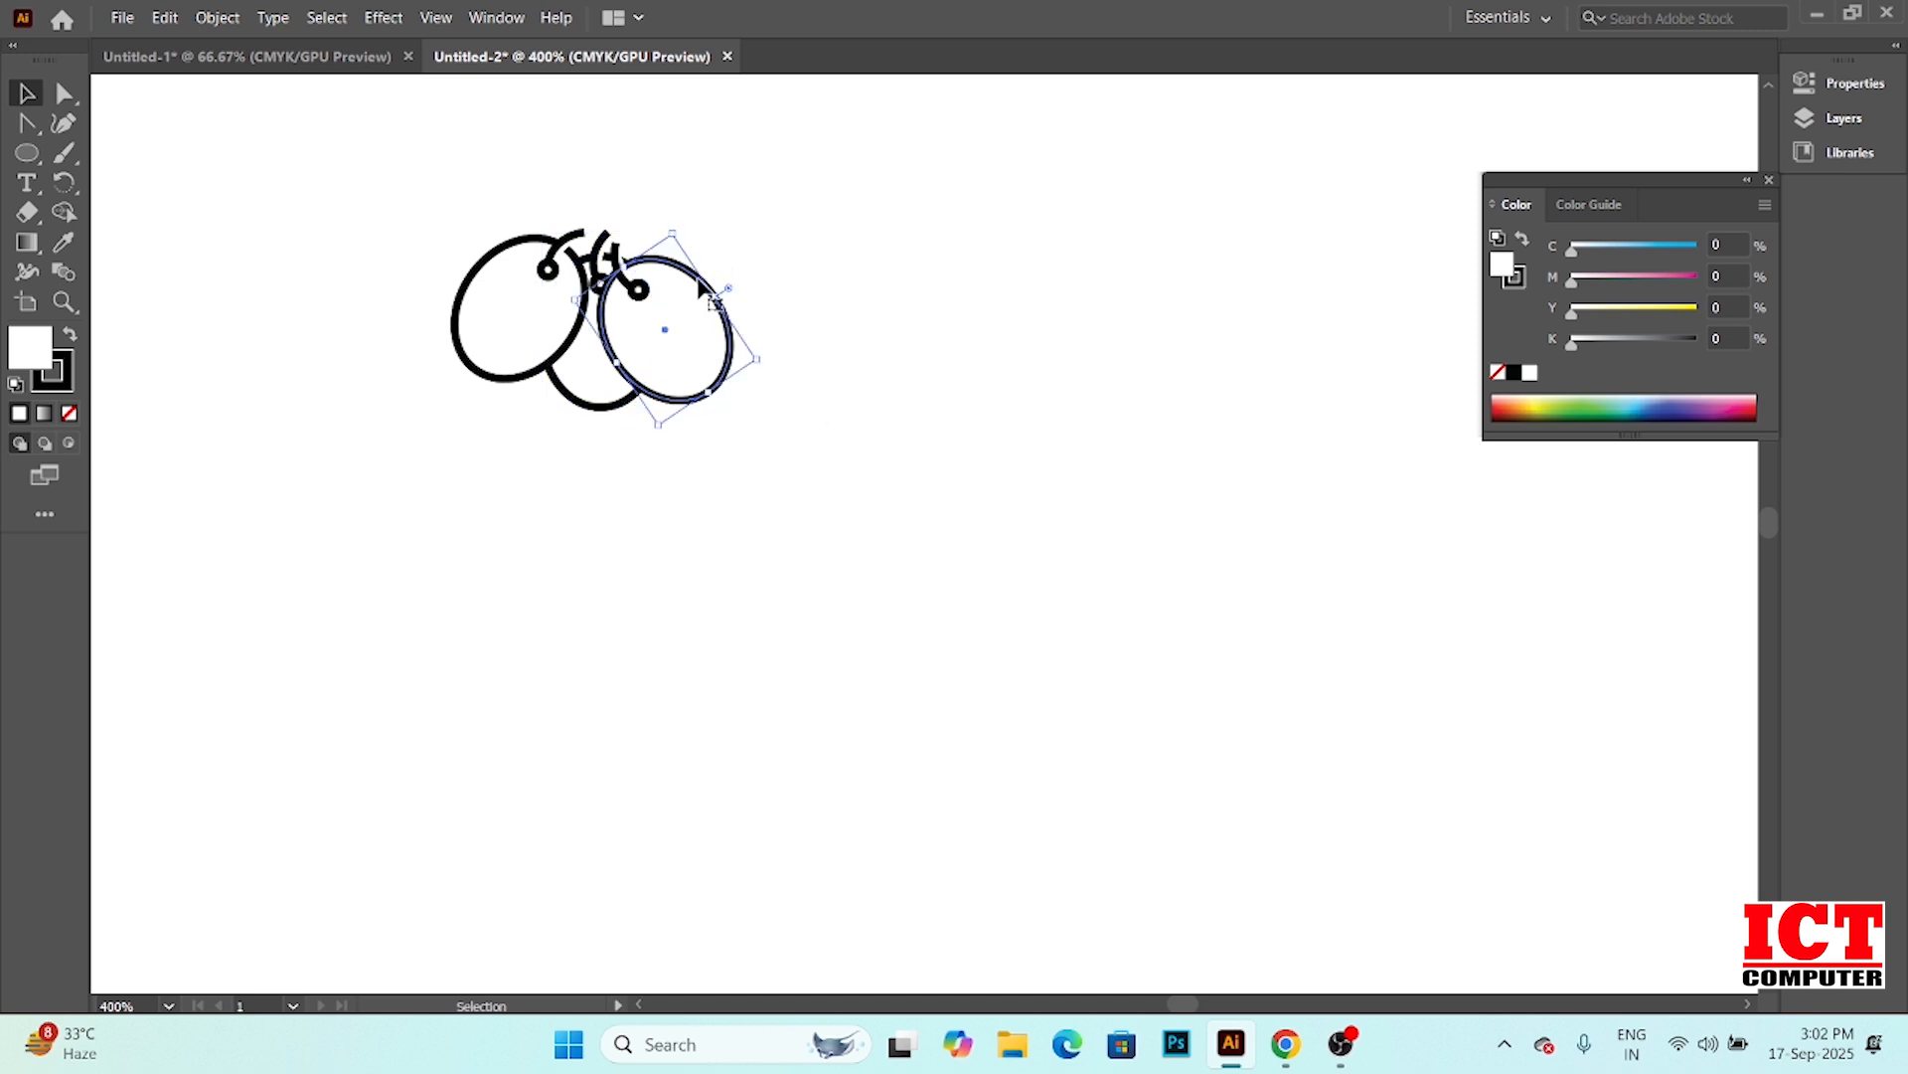
click(460, 366)
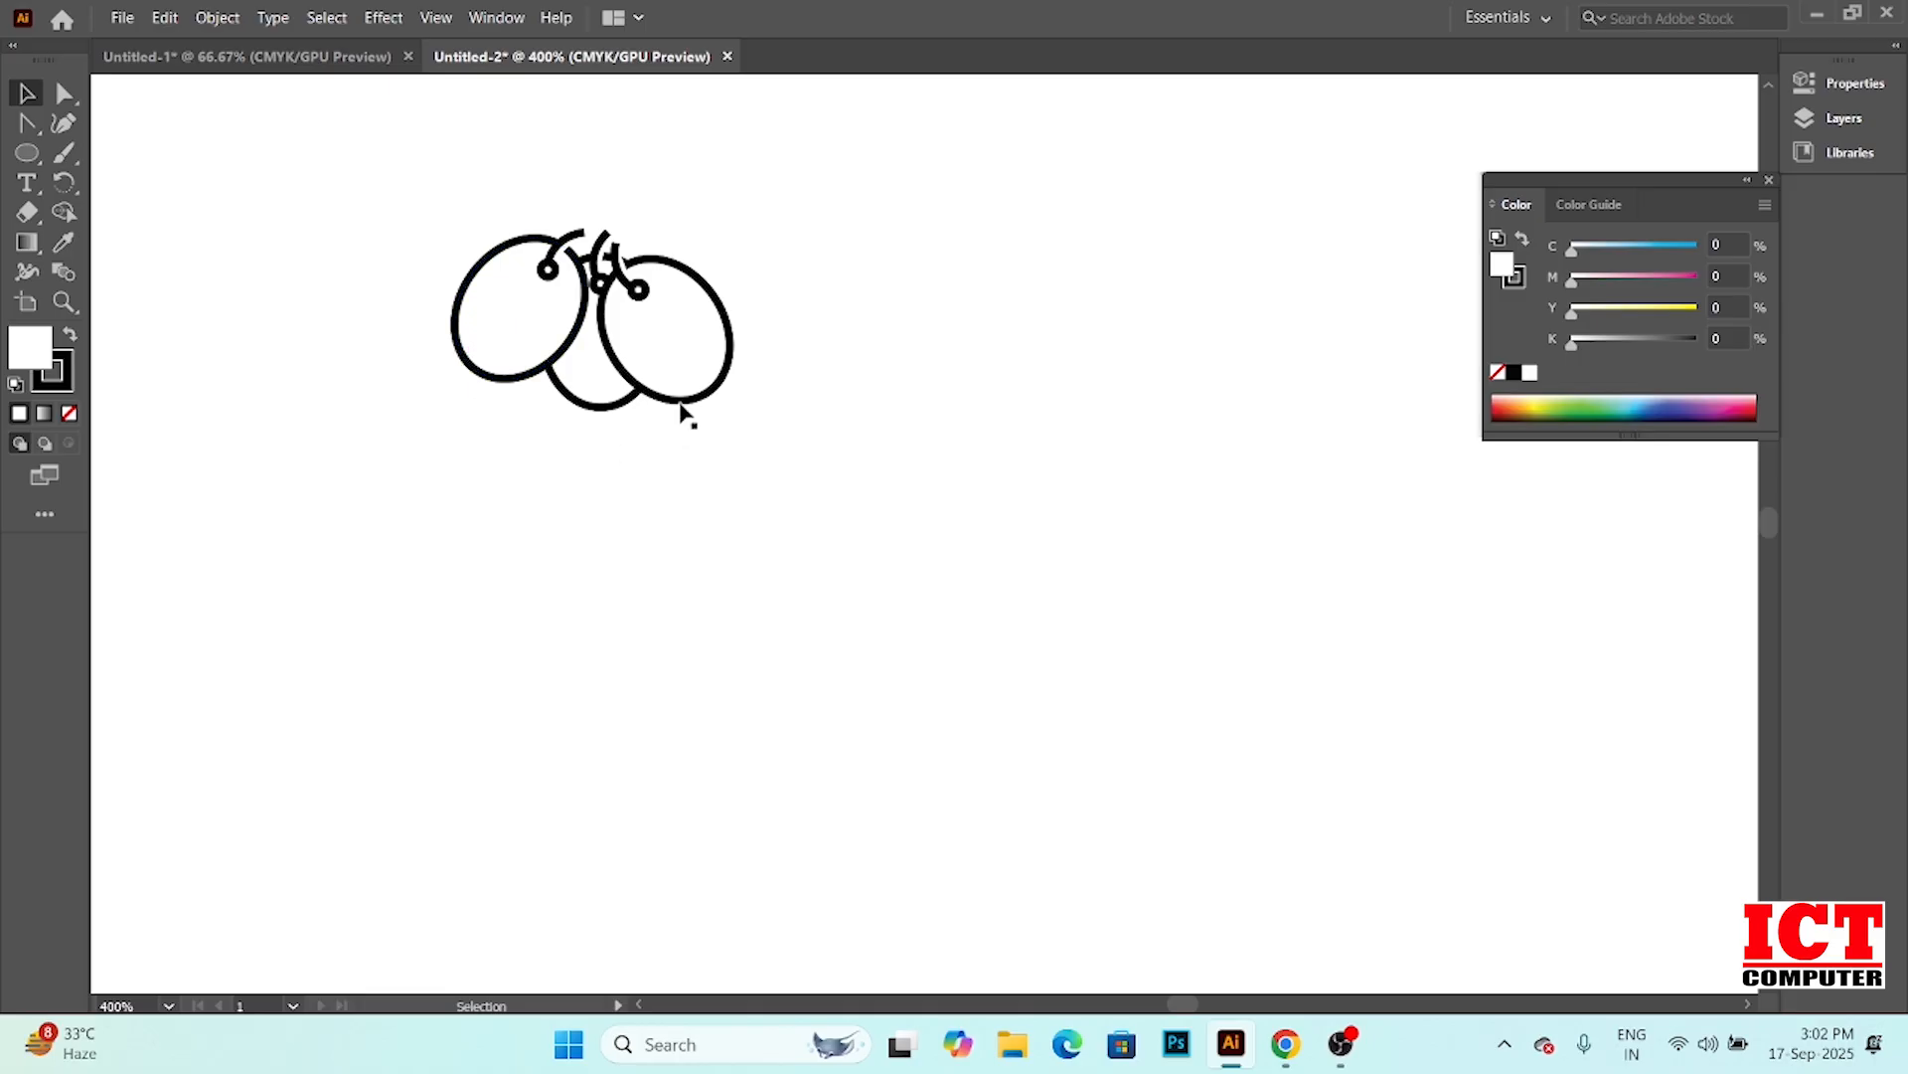
click(603, 409)
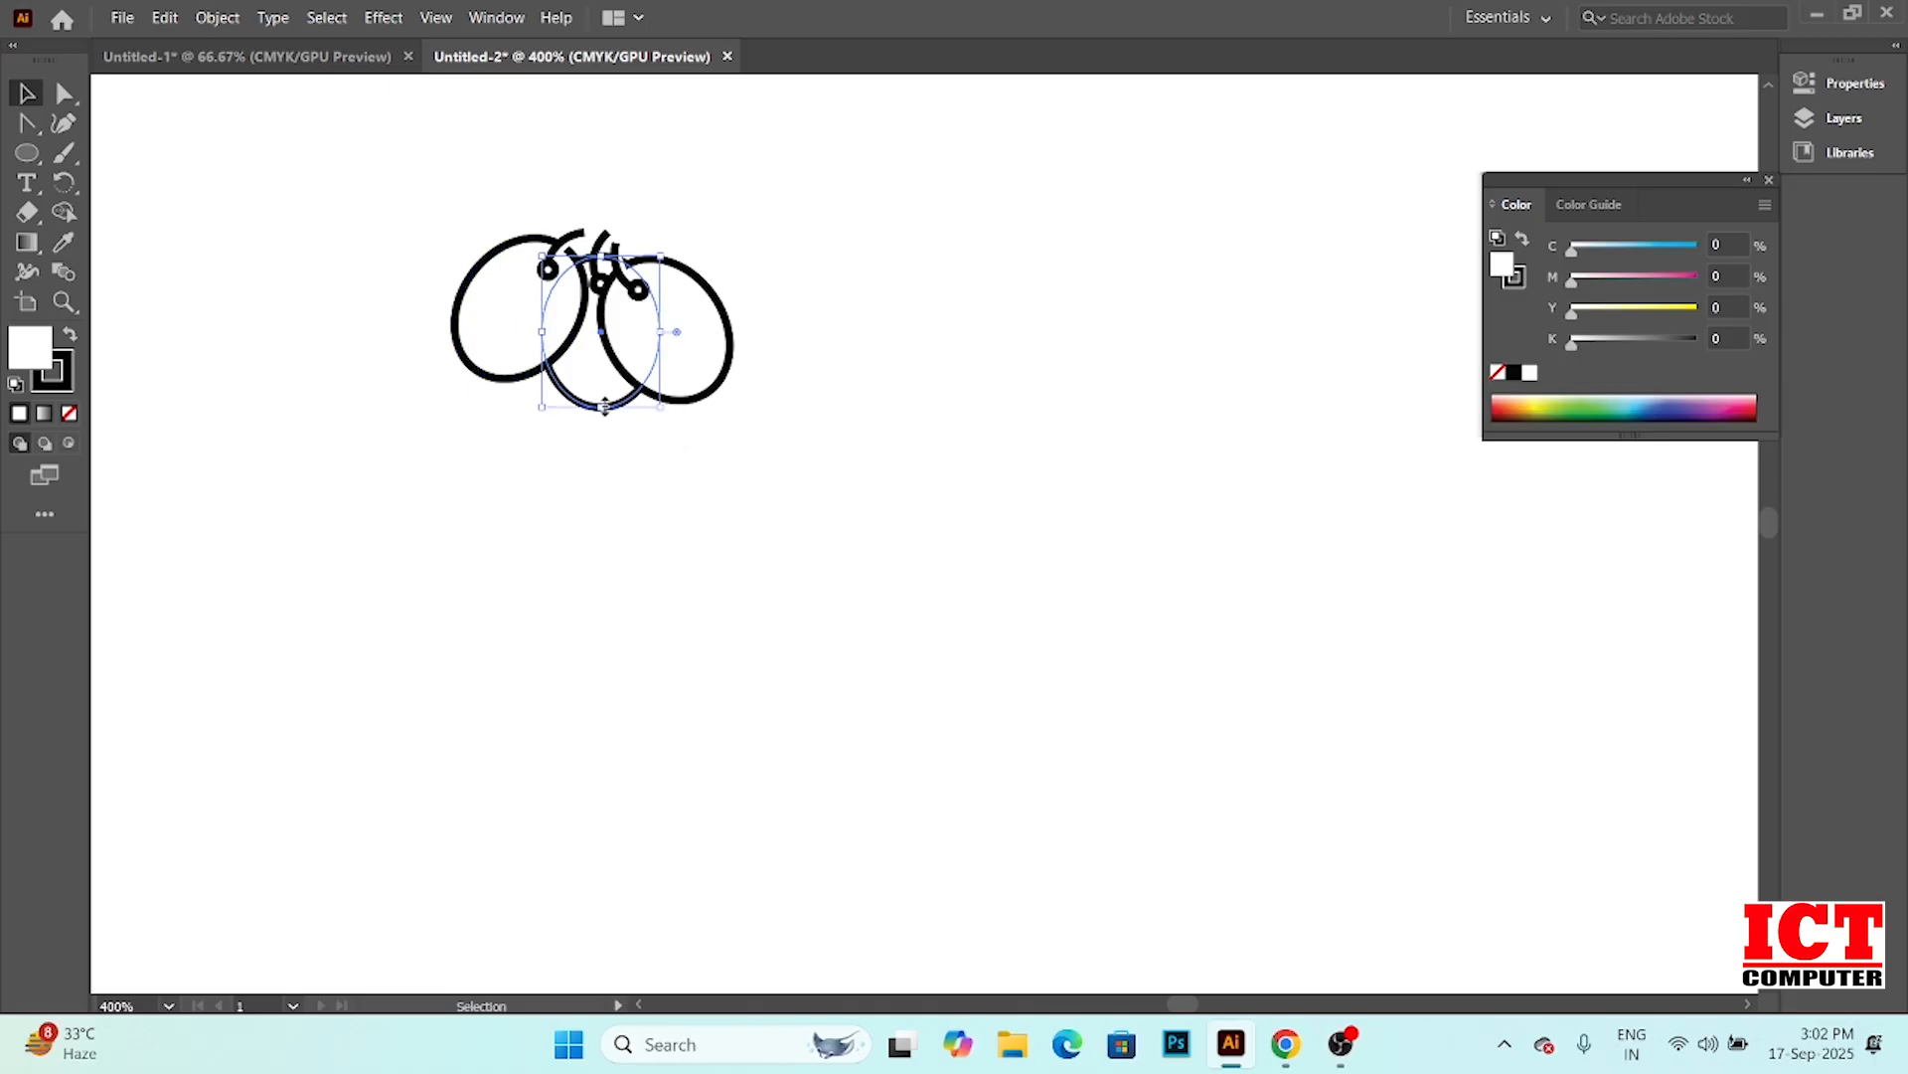
Undo the overlapping arrangement until the three grapes stand apart with only the middle one tilted
key(ctrl+z)
key(ctrl+z)
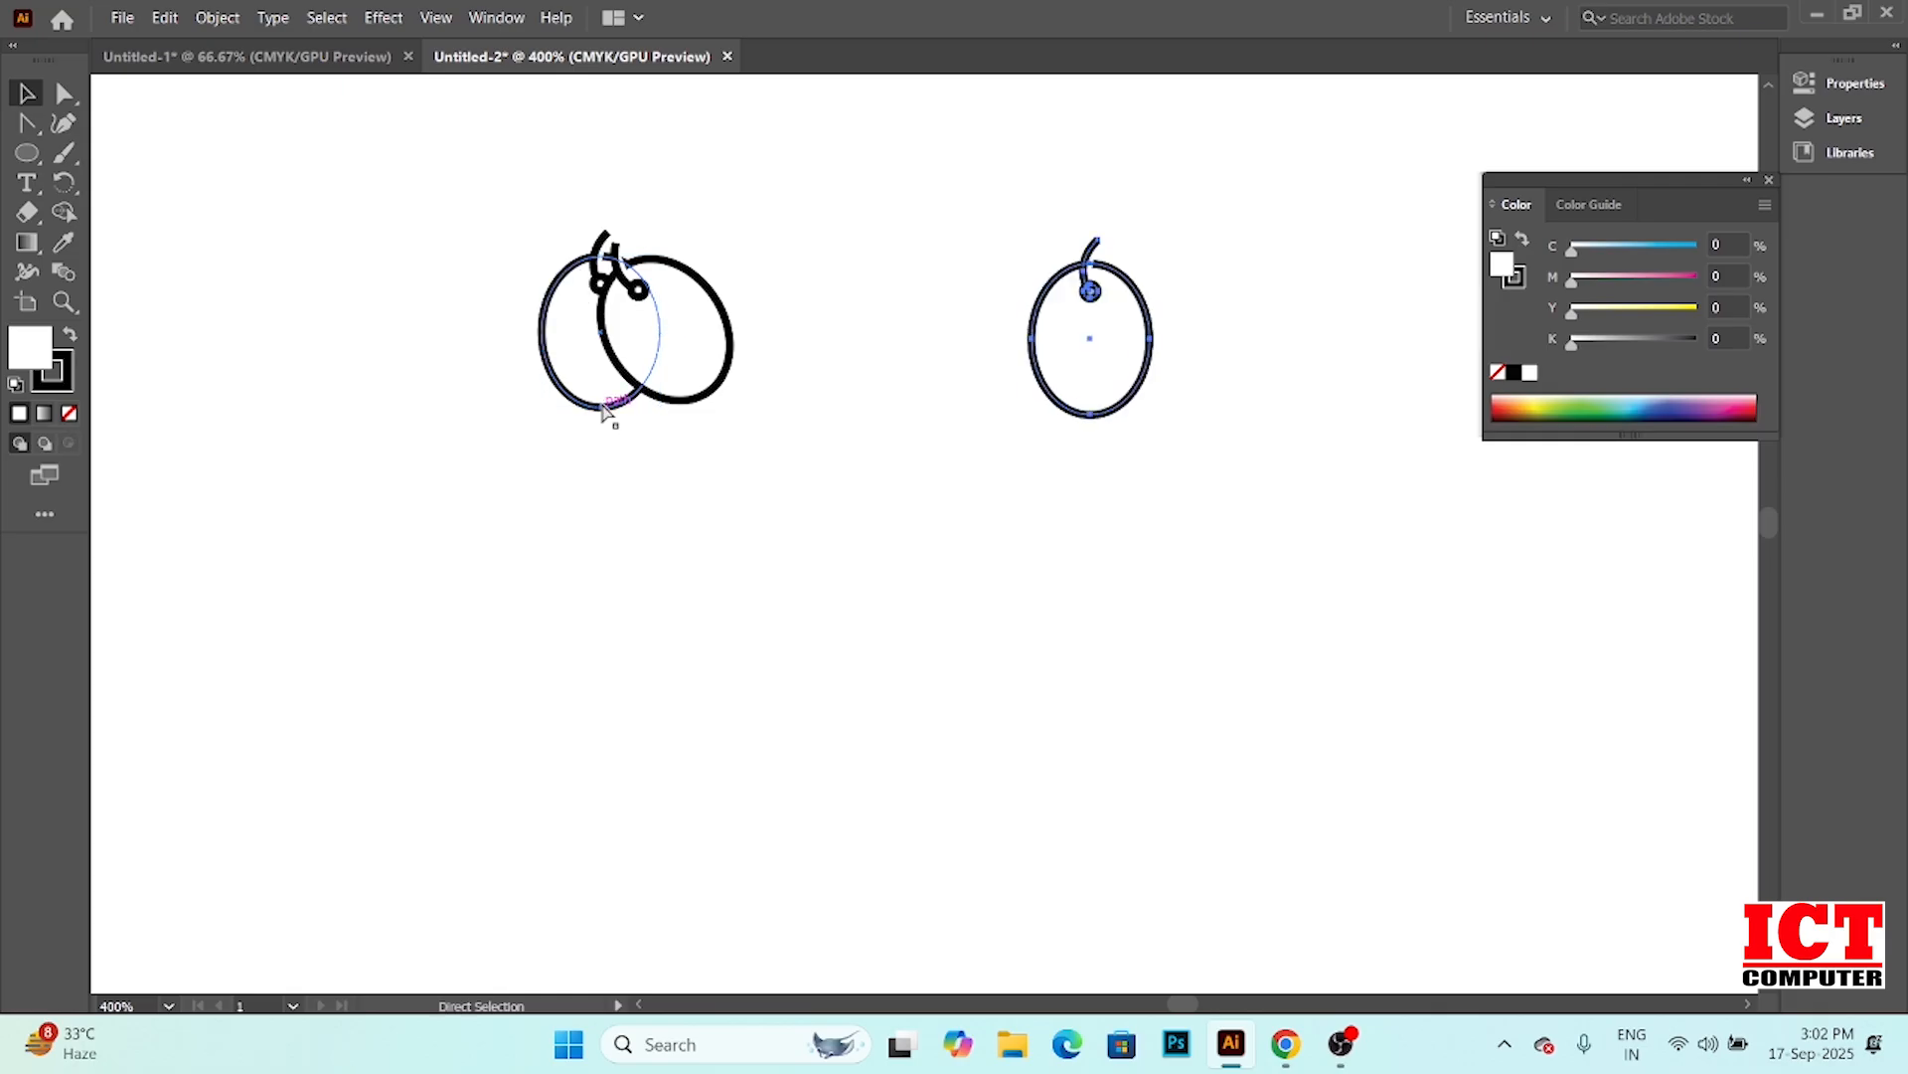
key(ctrl+z)
key(ctrl+z)
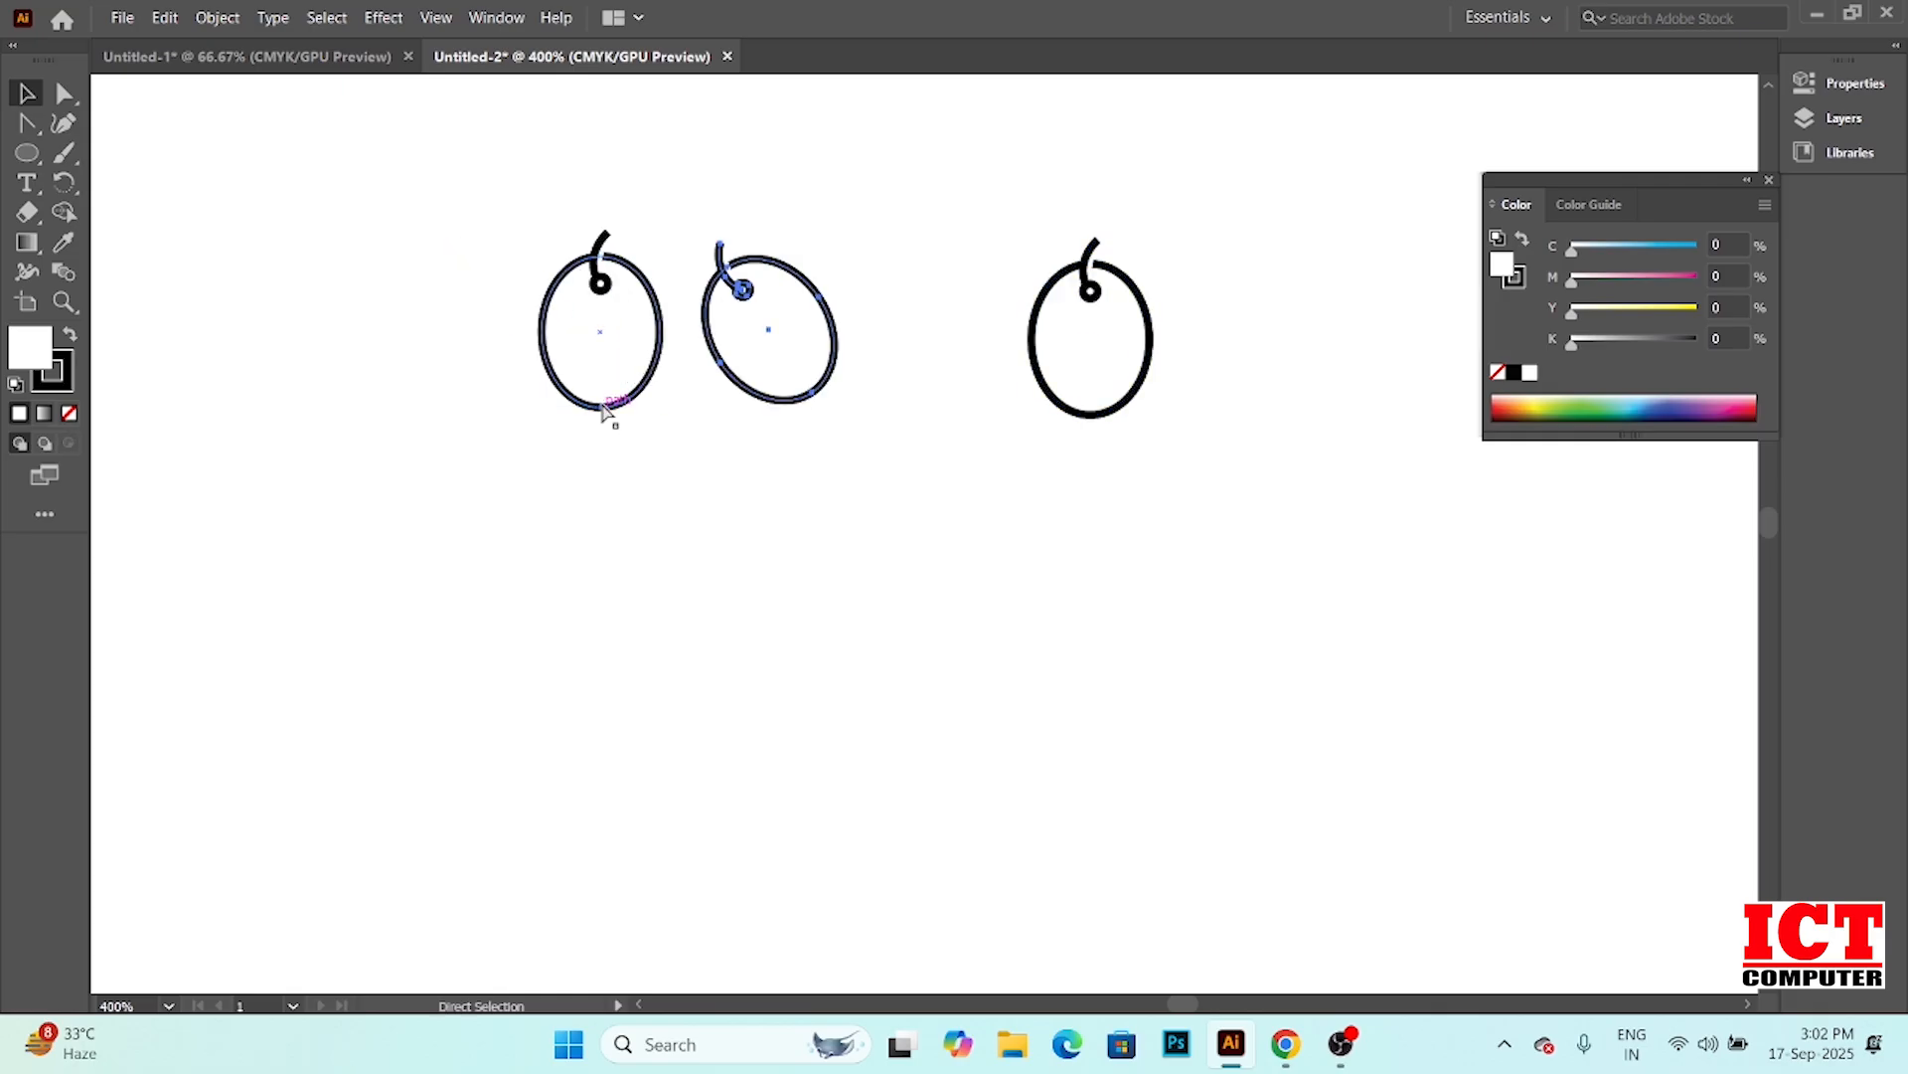
Group the ellipse, stem and small circle of each of the three grapes separately
drag(572, 199, 671, 488)
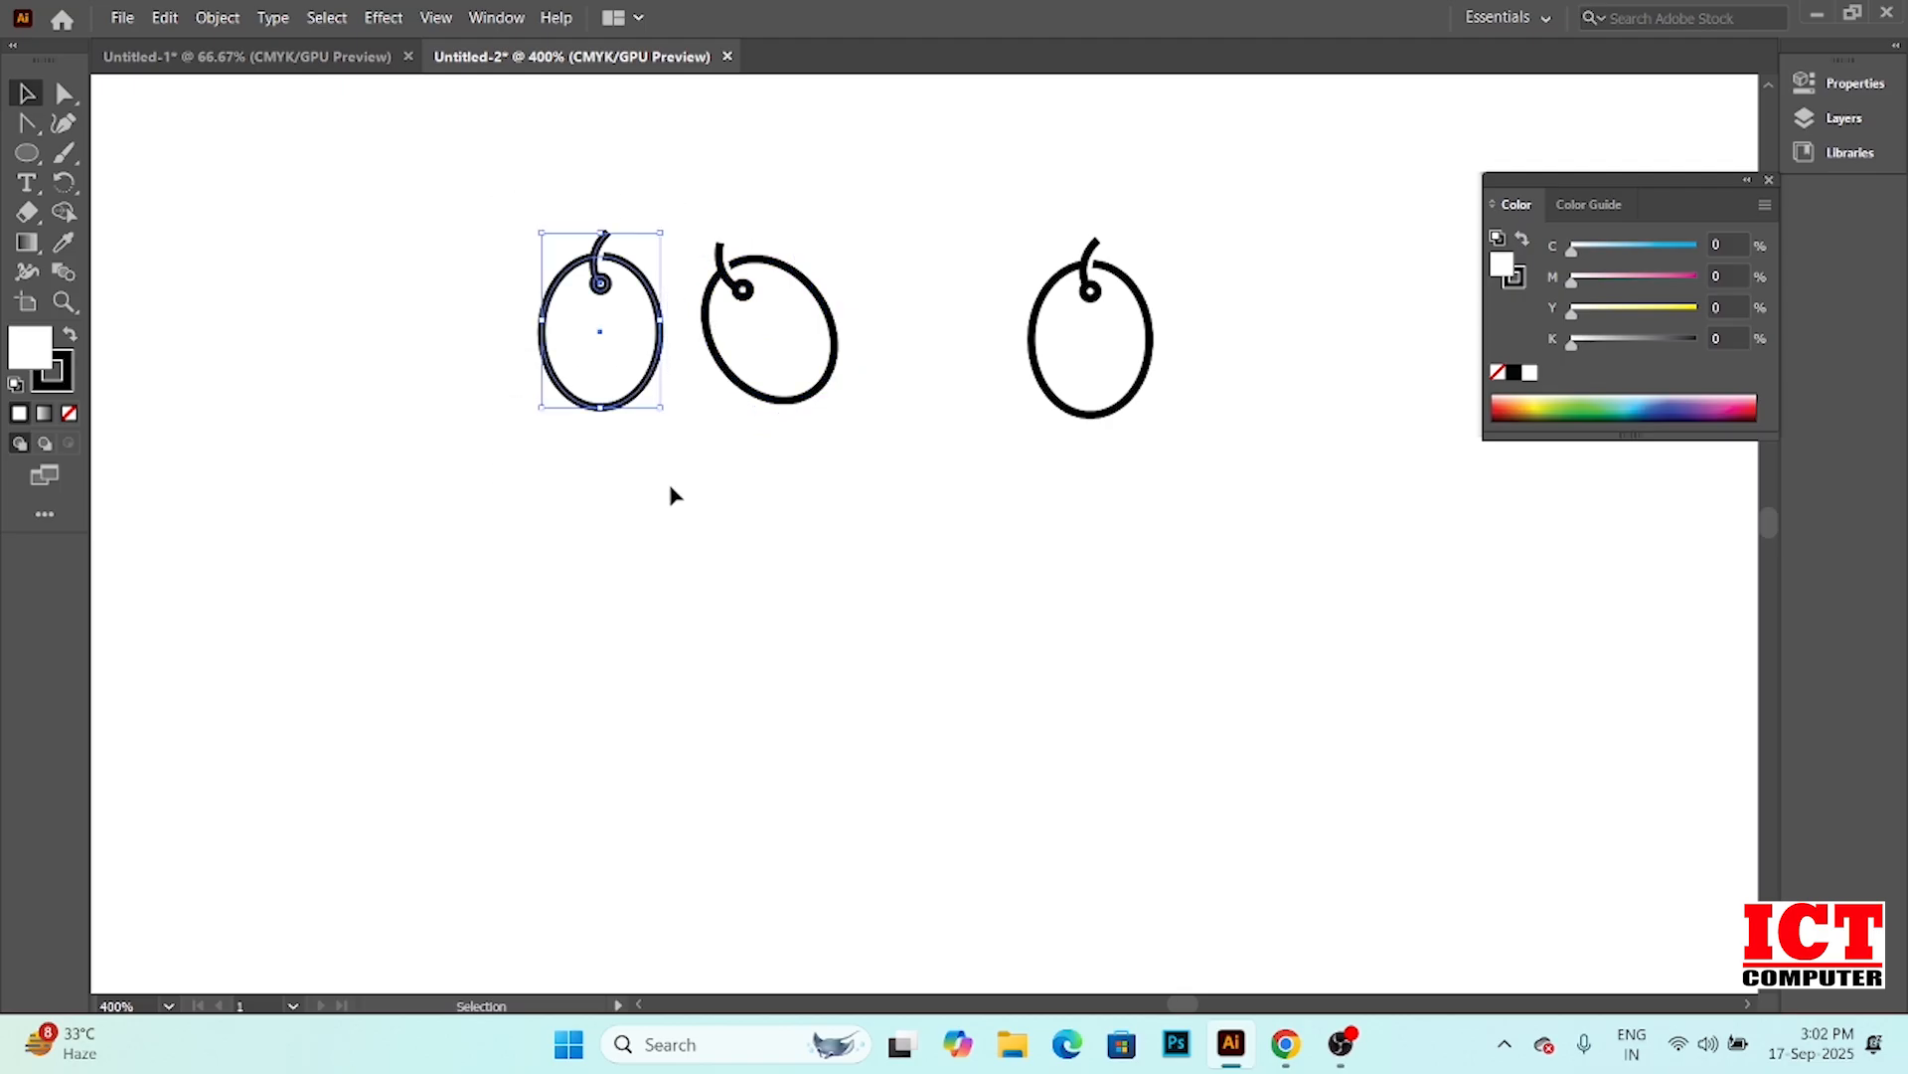
key(a)
key(v)
drag(740, 232, 863, 452)
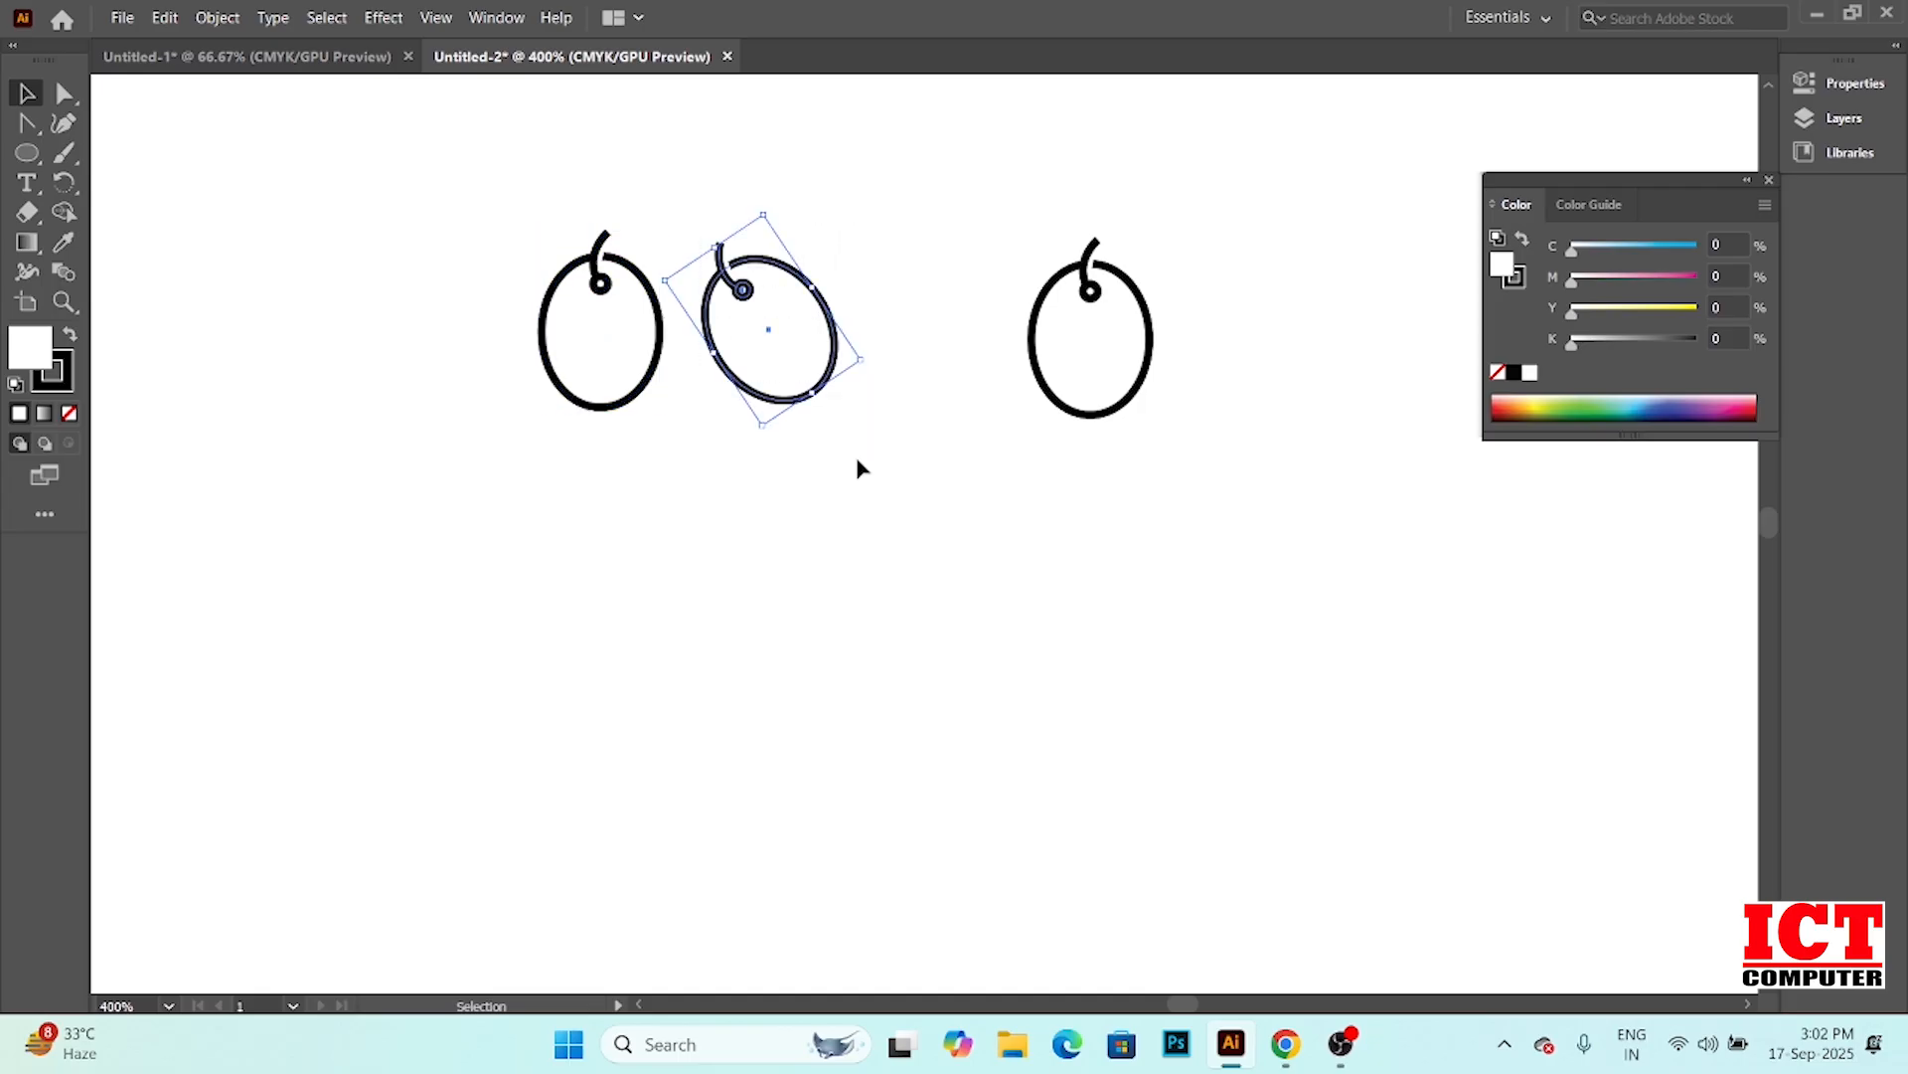
drag(982, 213, 1222, 455)
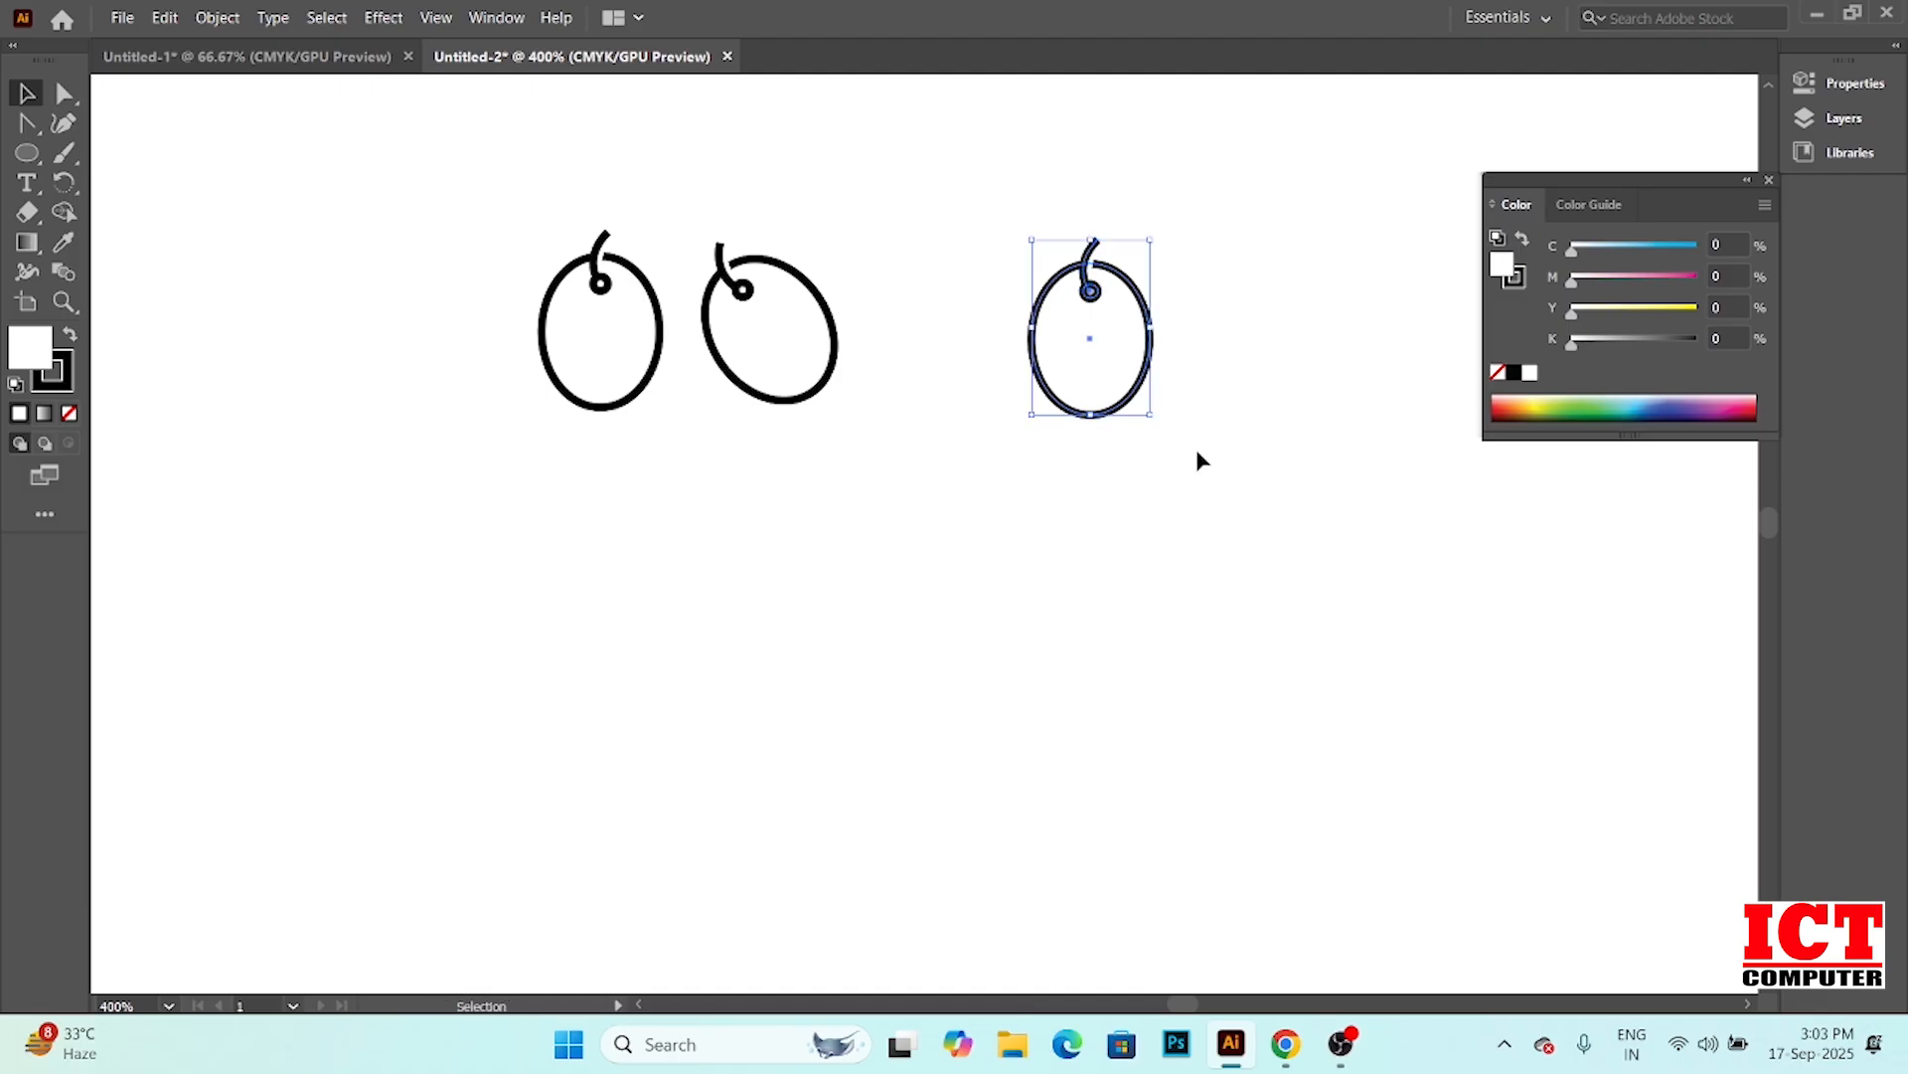
Overlap the two grouped grape copies on both sides of the upright grape, tilting the far copy clockwise
drag(817, 294, 712, 283)
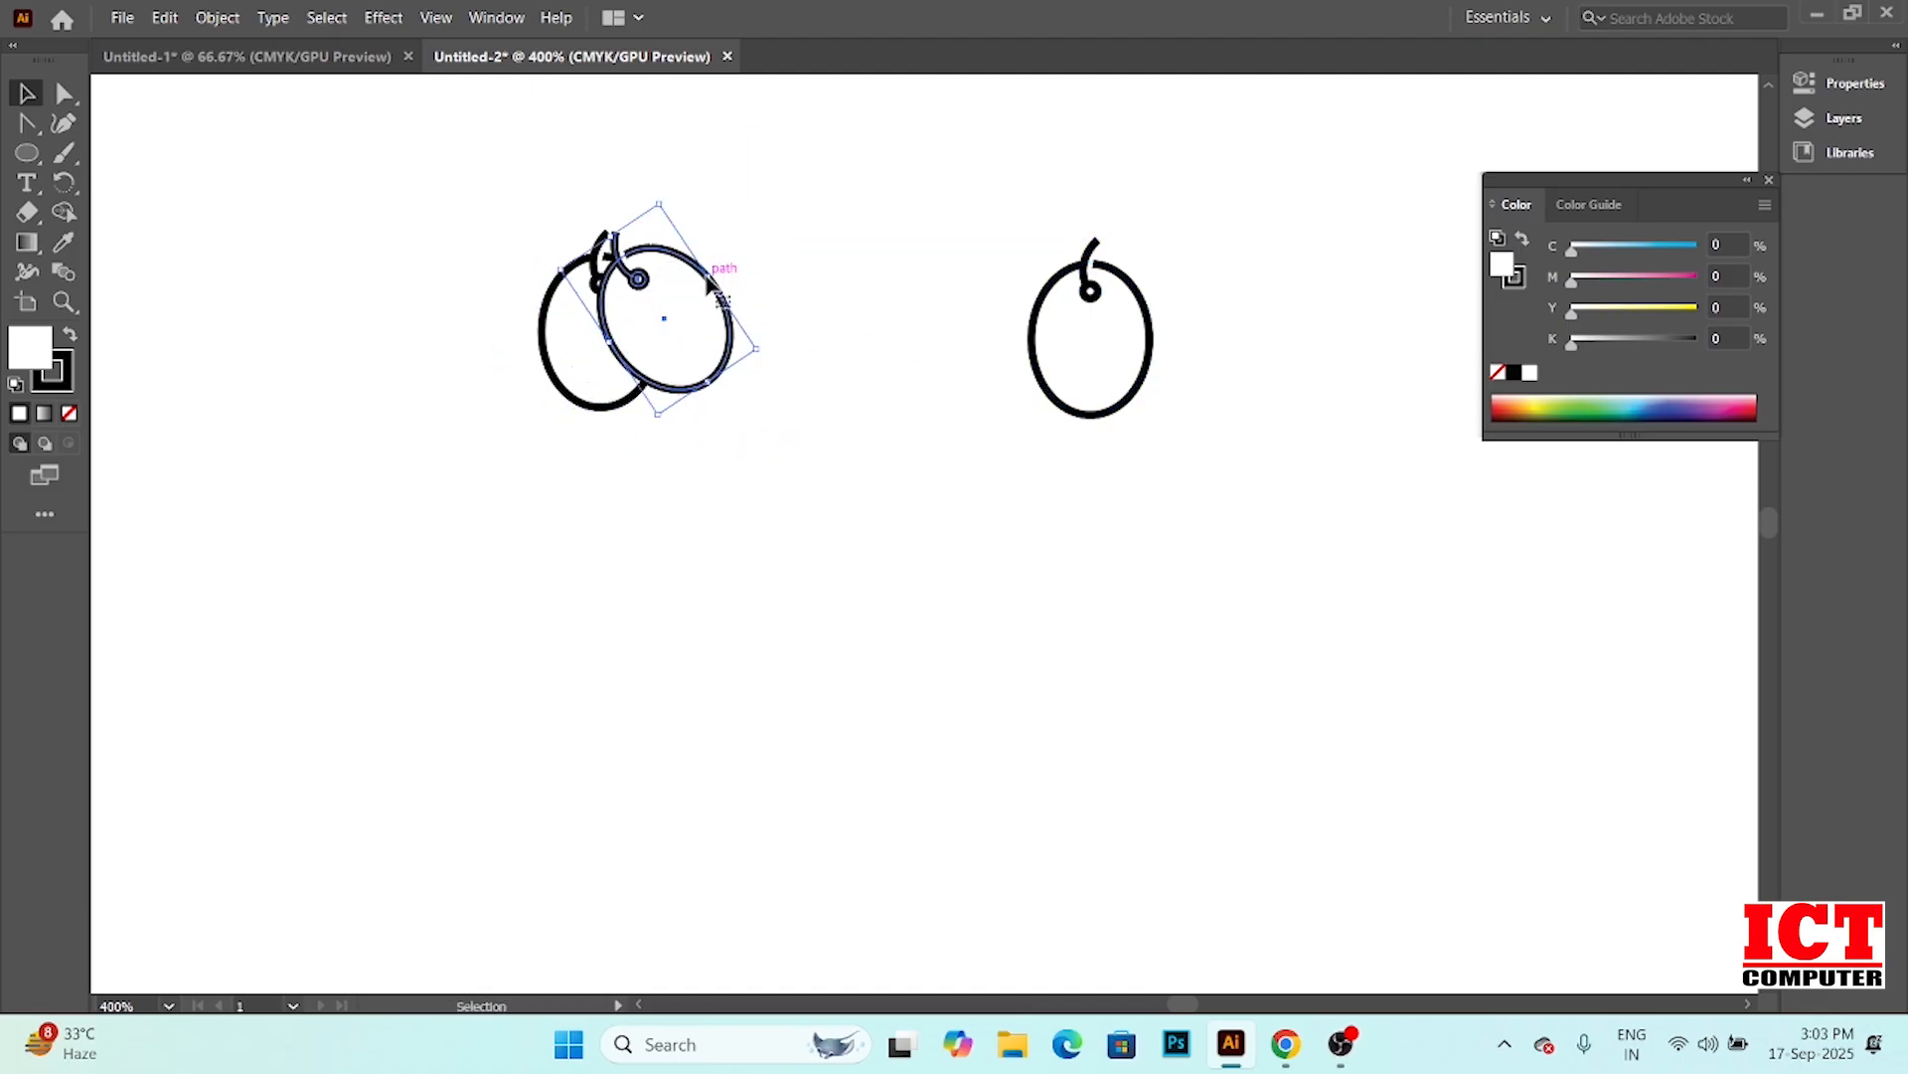
drag(1123, 282, 569, 274)
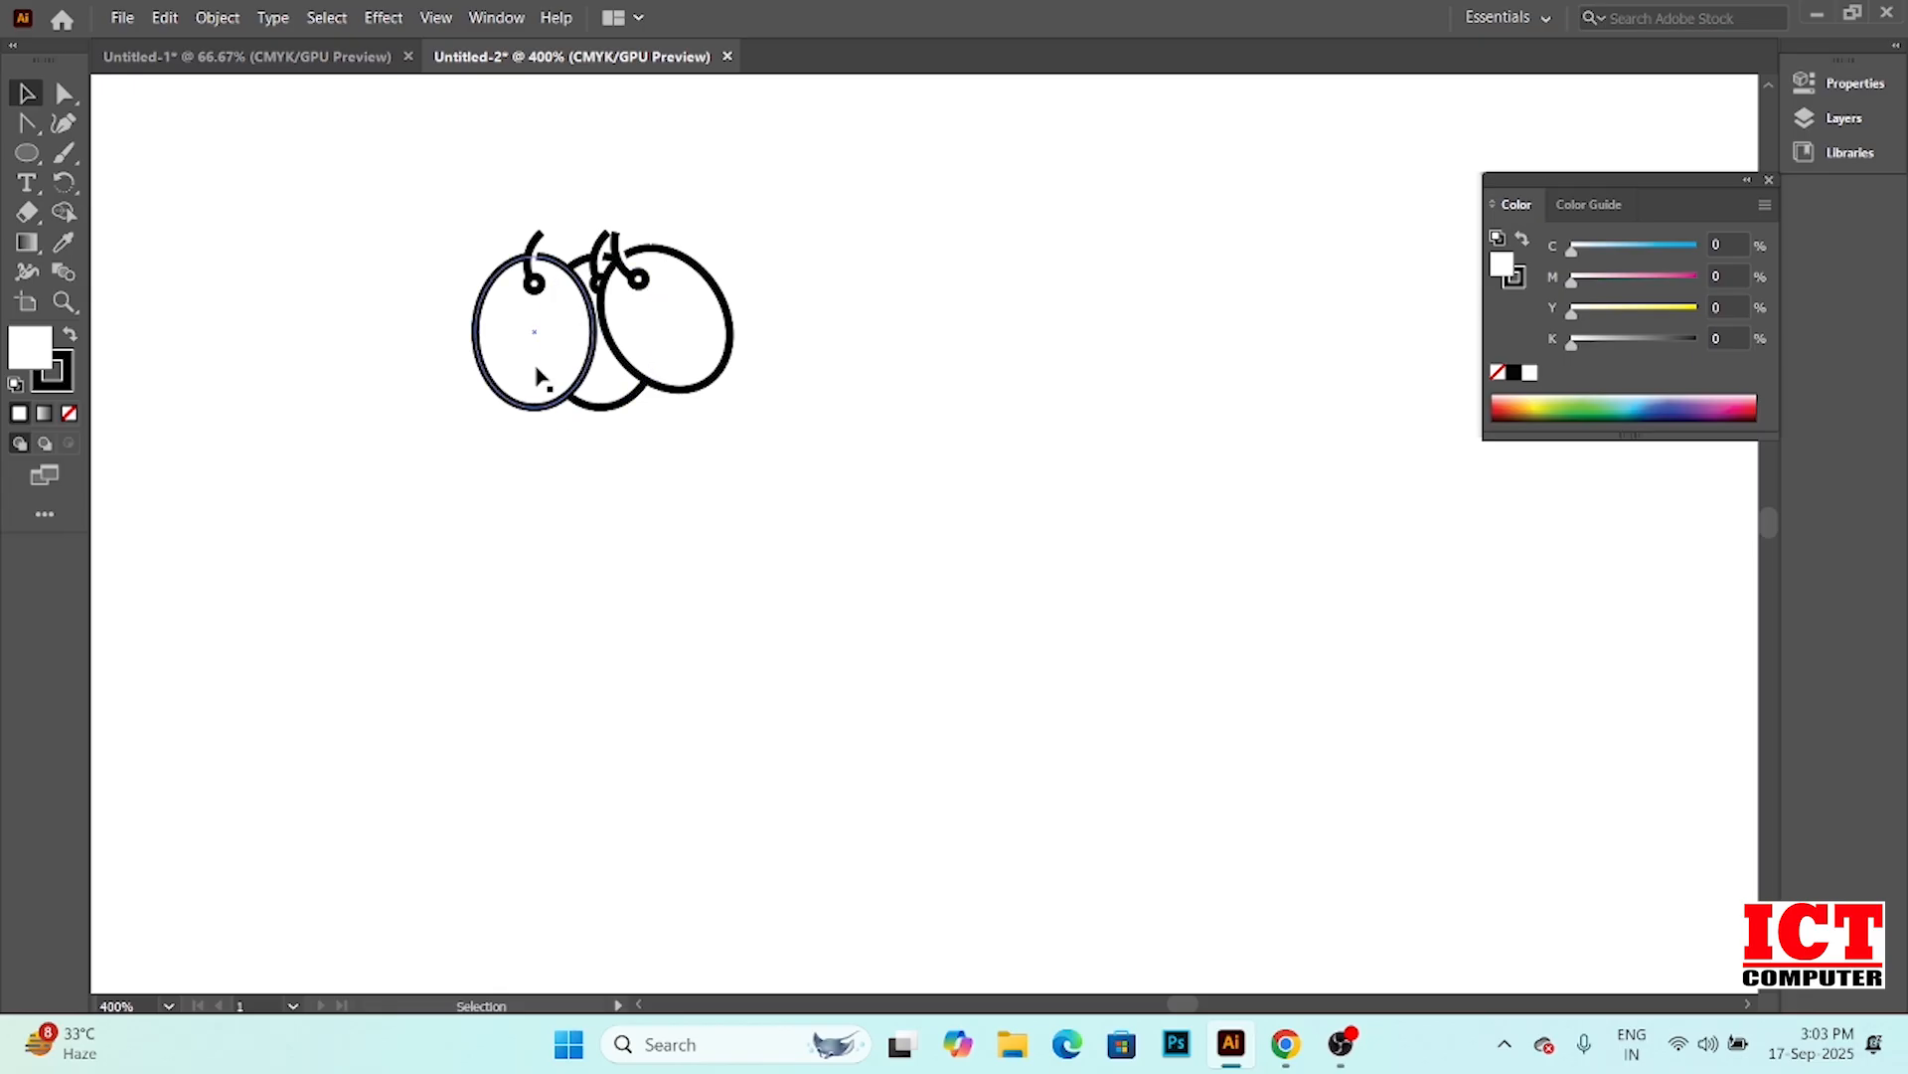
drag(596, 413, 556, 426)
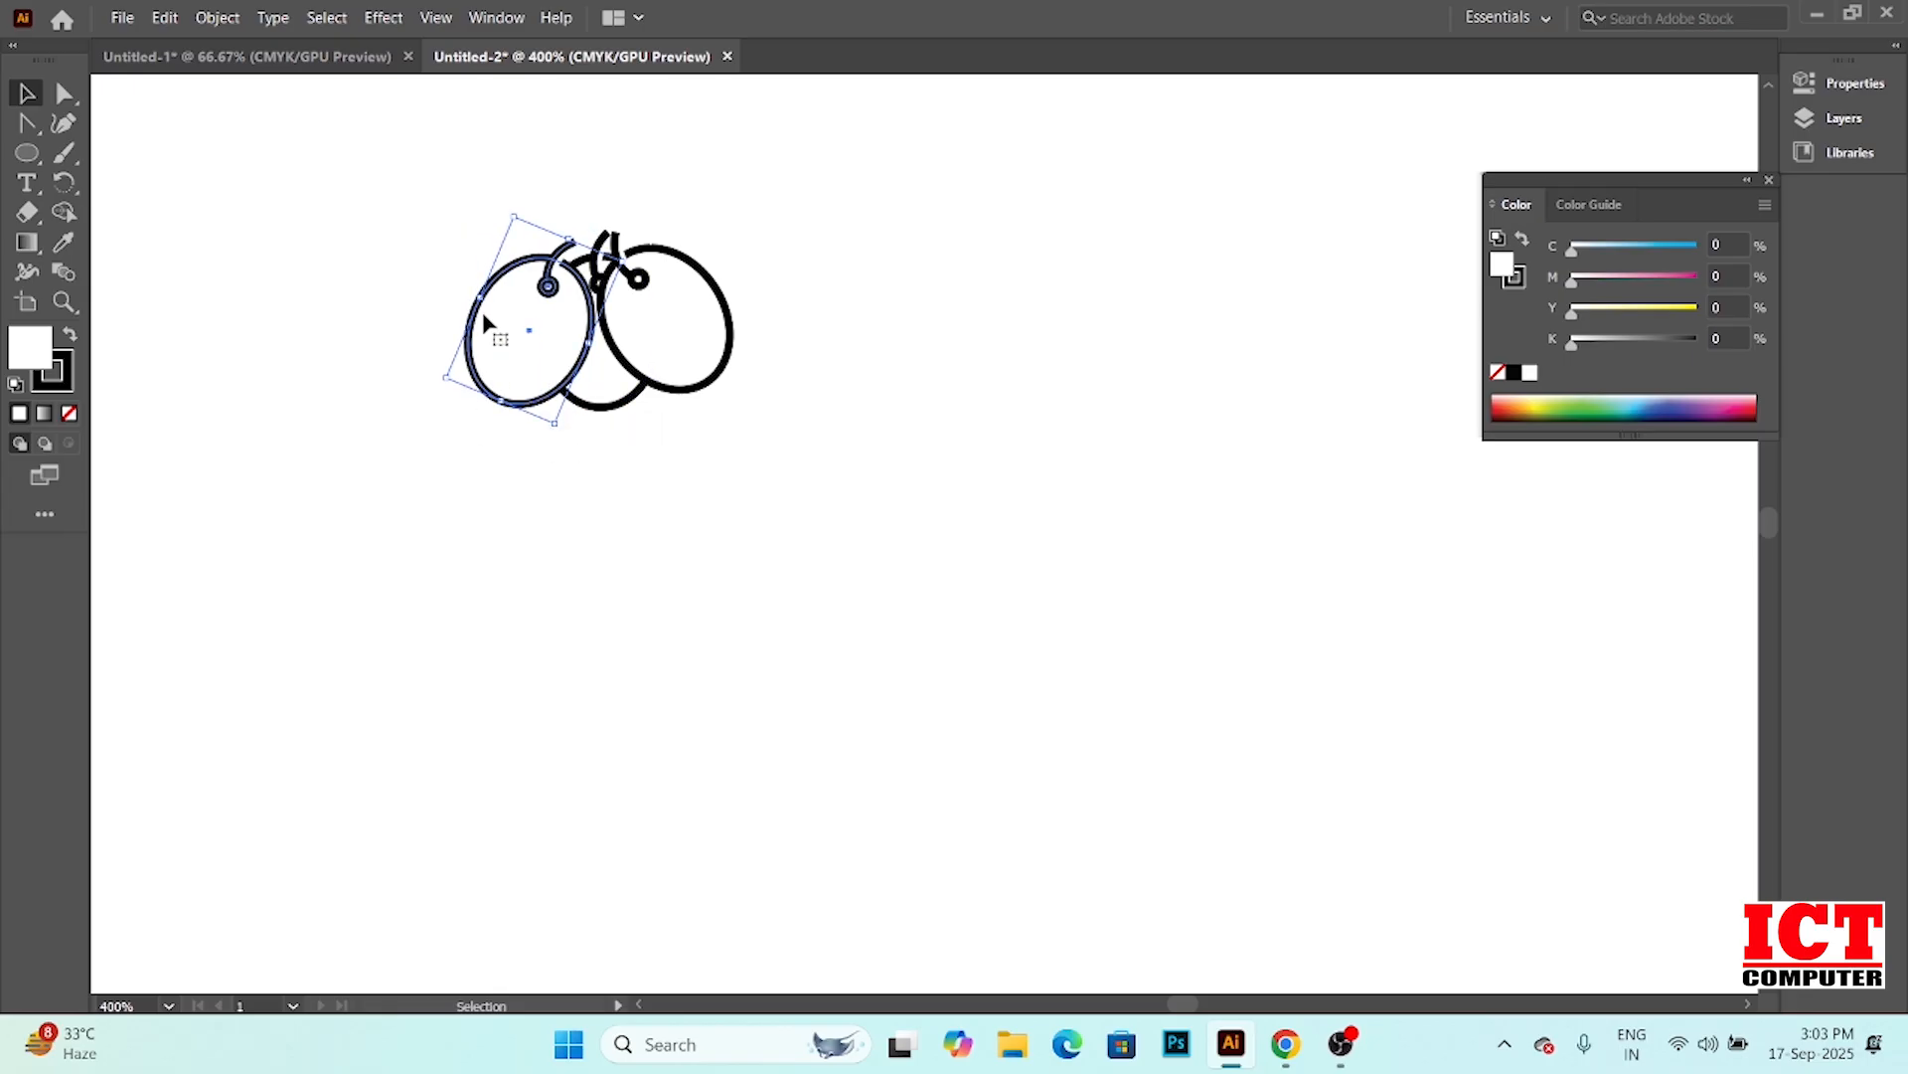
click(712, 446)
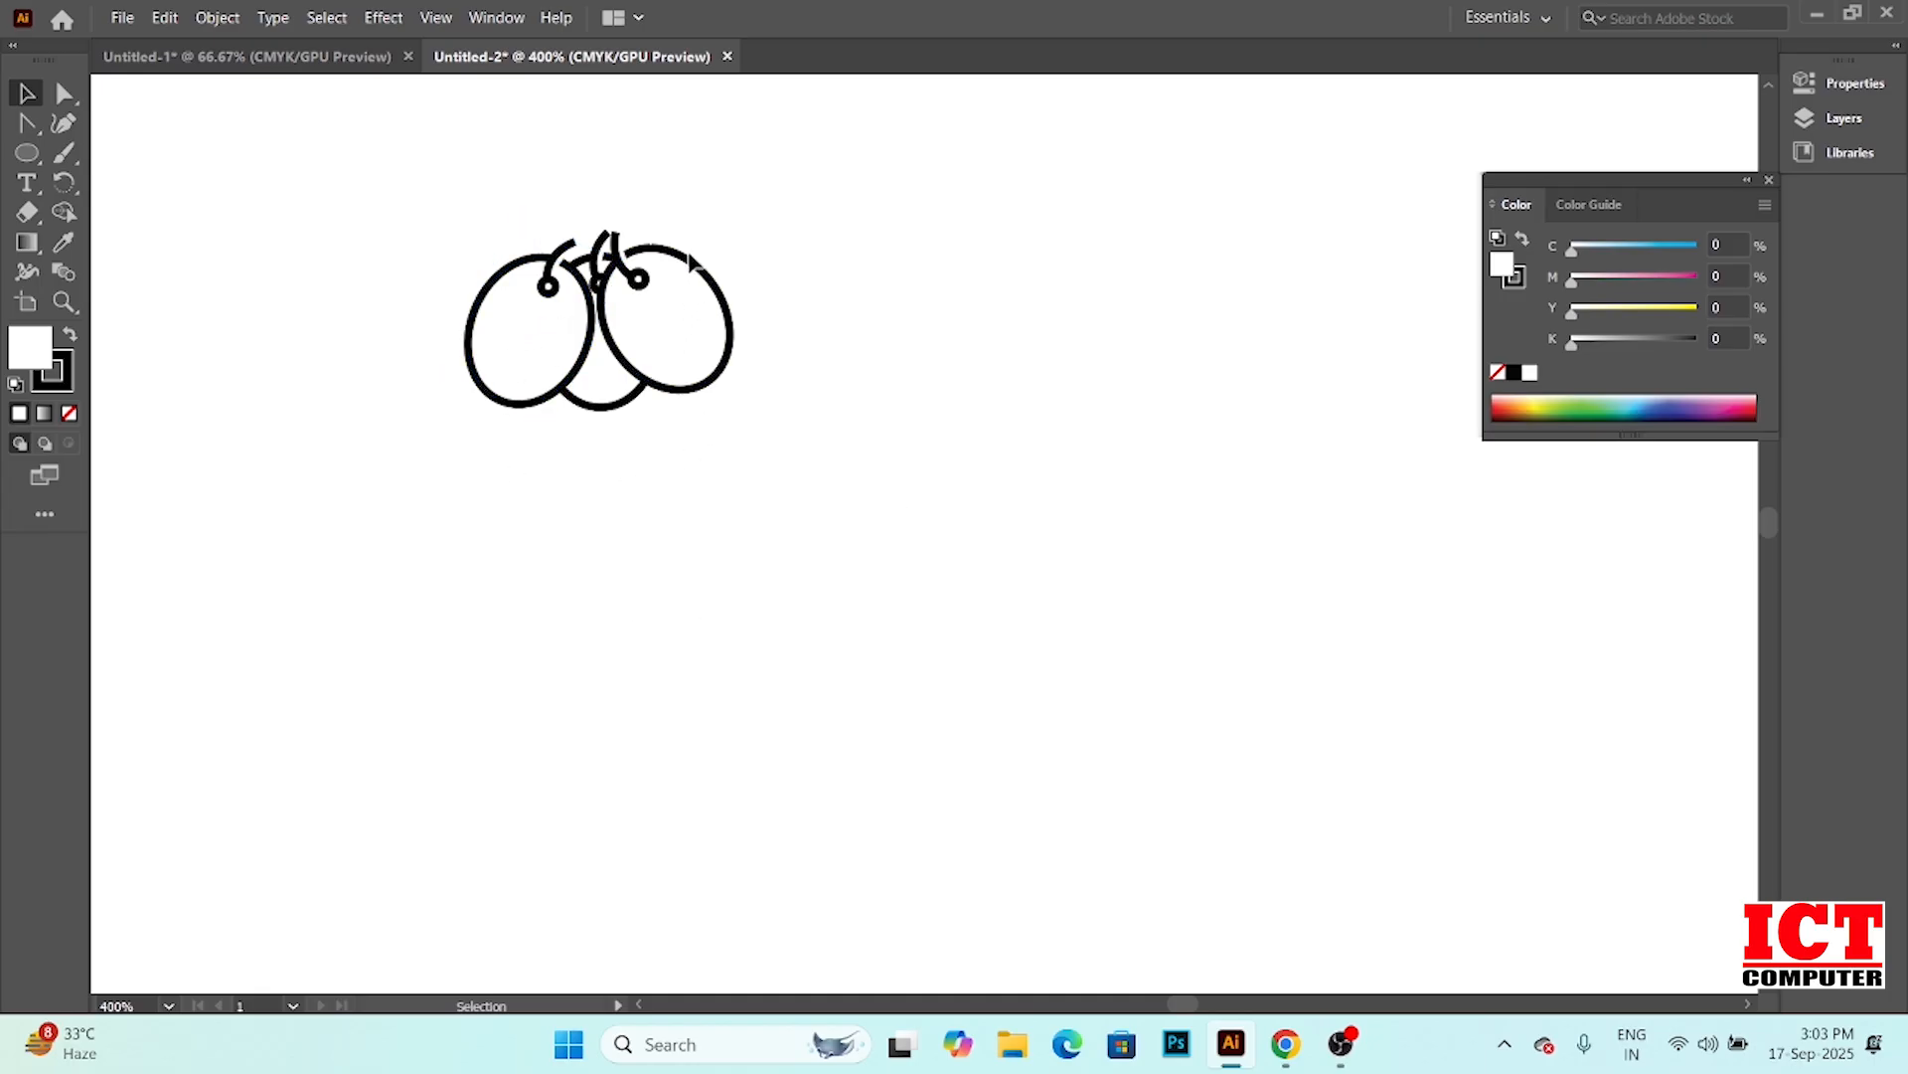
drag(691, 266, 704, 267)
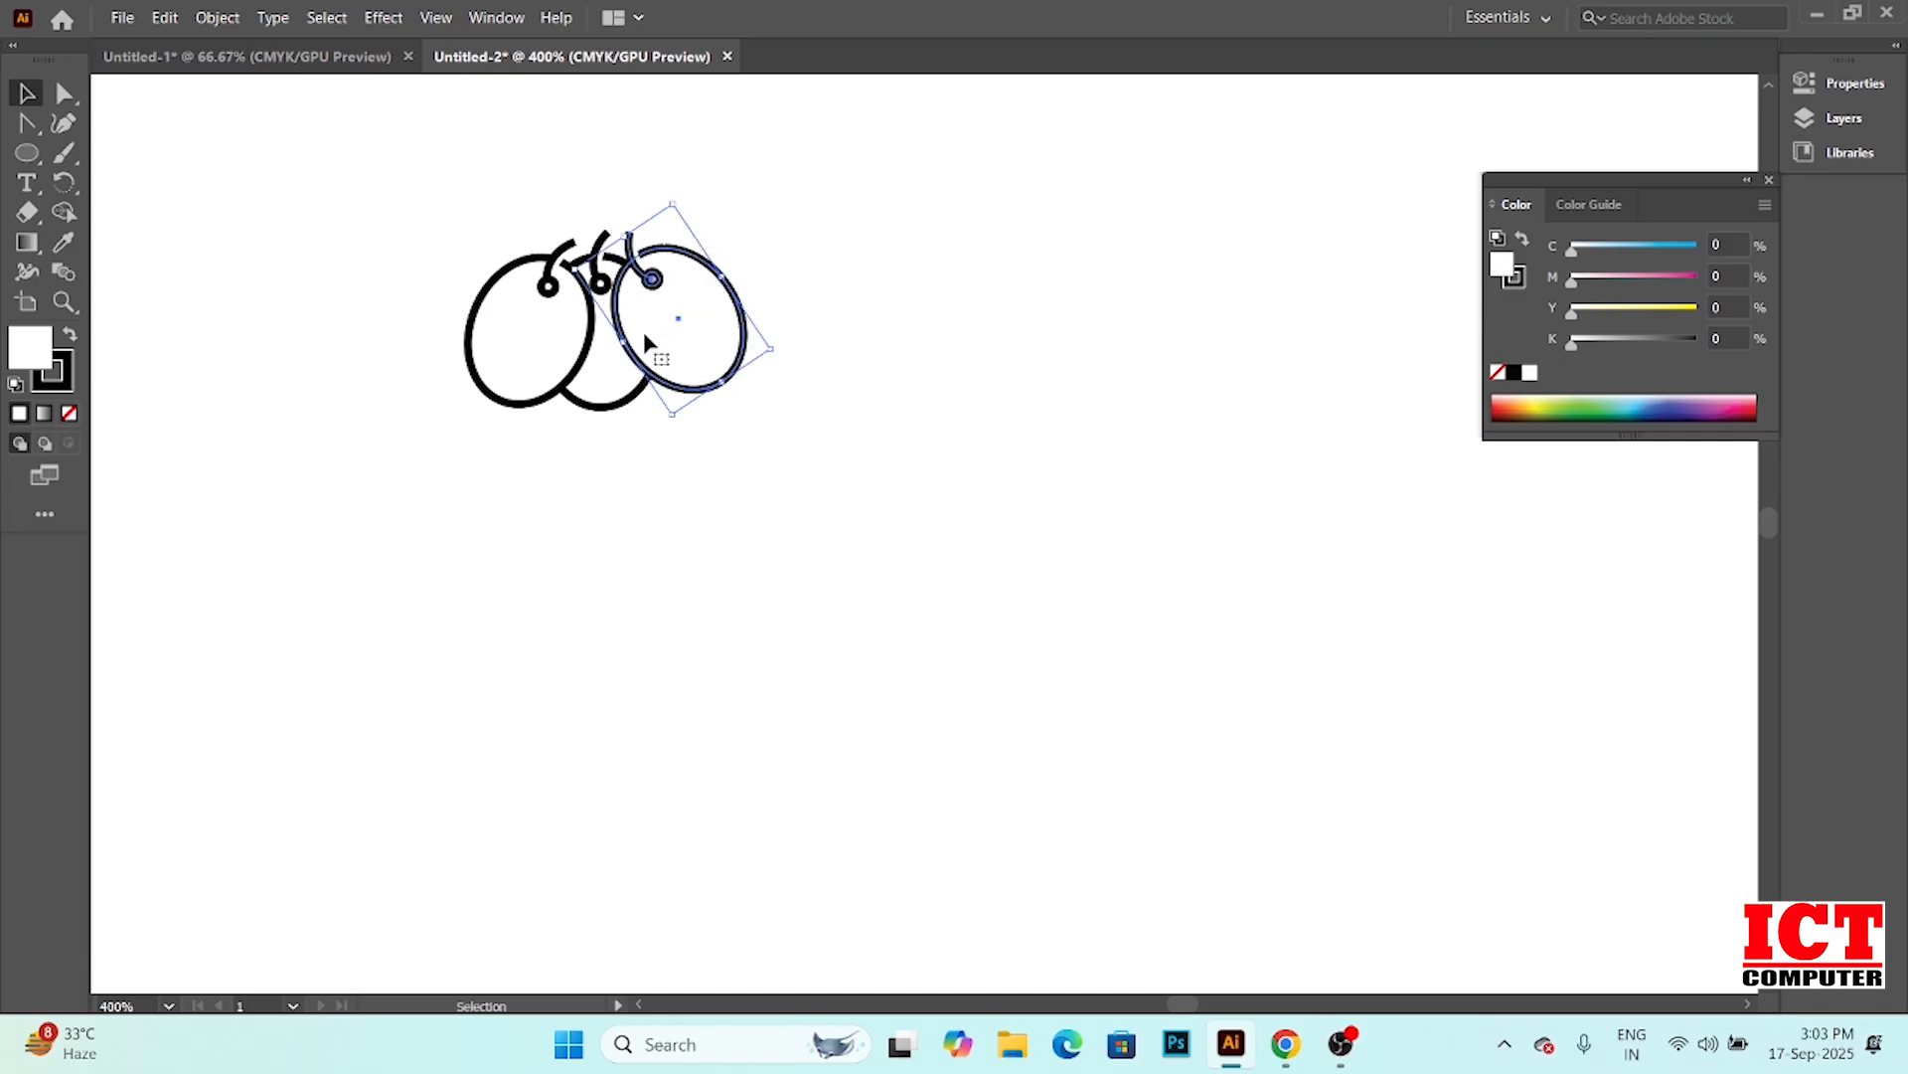
Try bringing the middle grape forward by one level and undo it
click(606, 407)
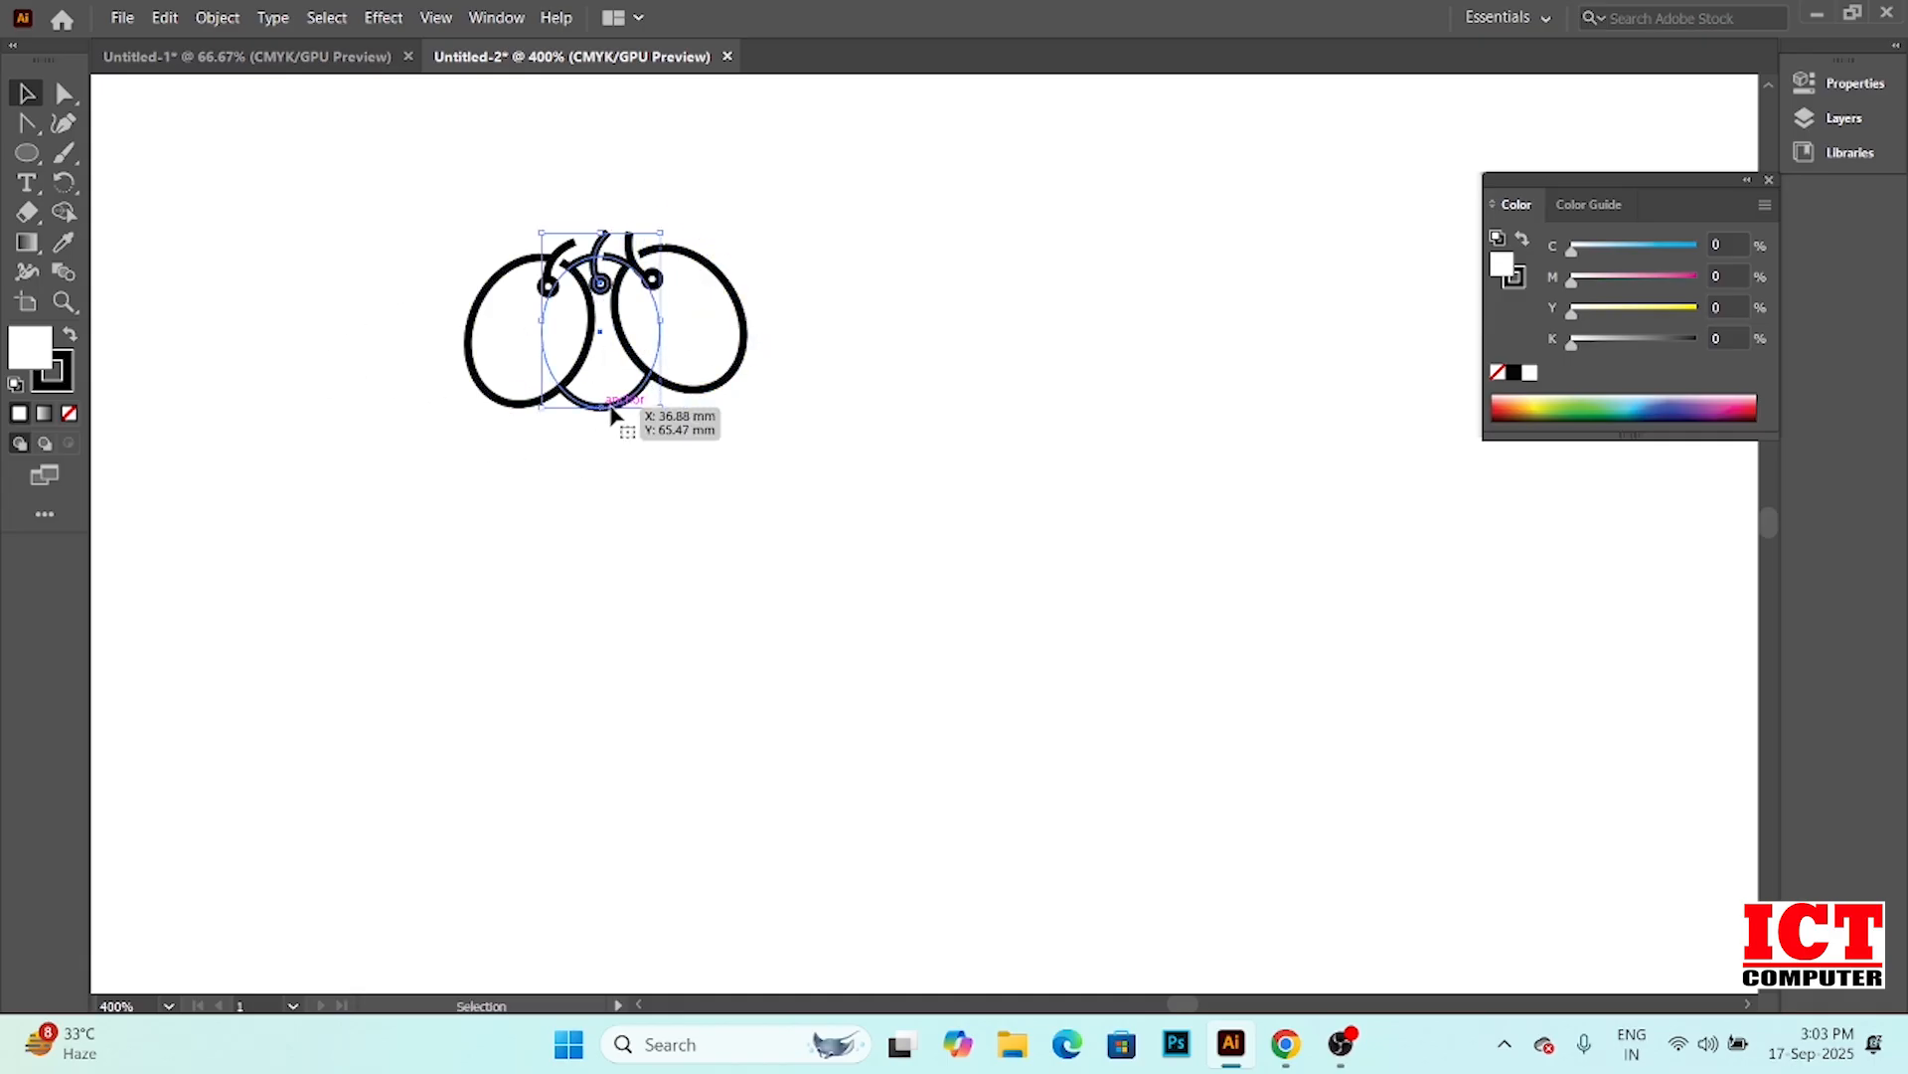
right_click(614, 350)
mouse_move(721, 665)
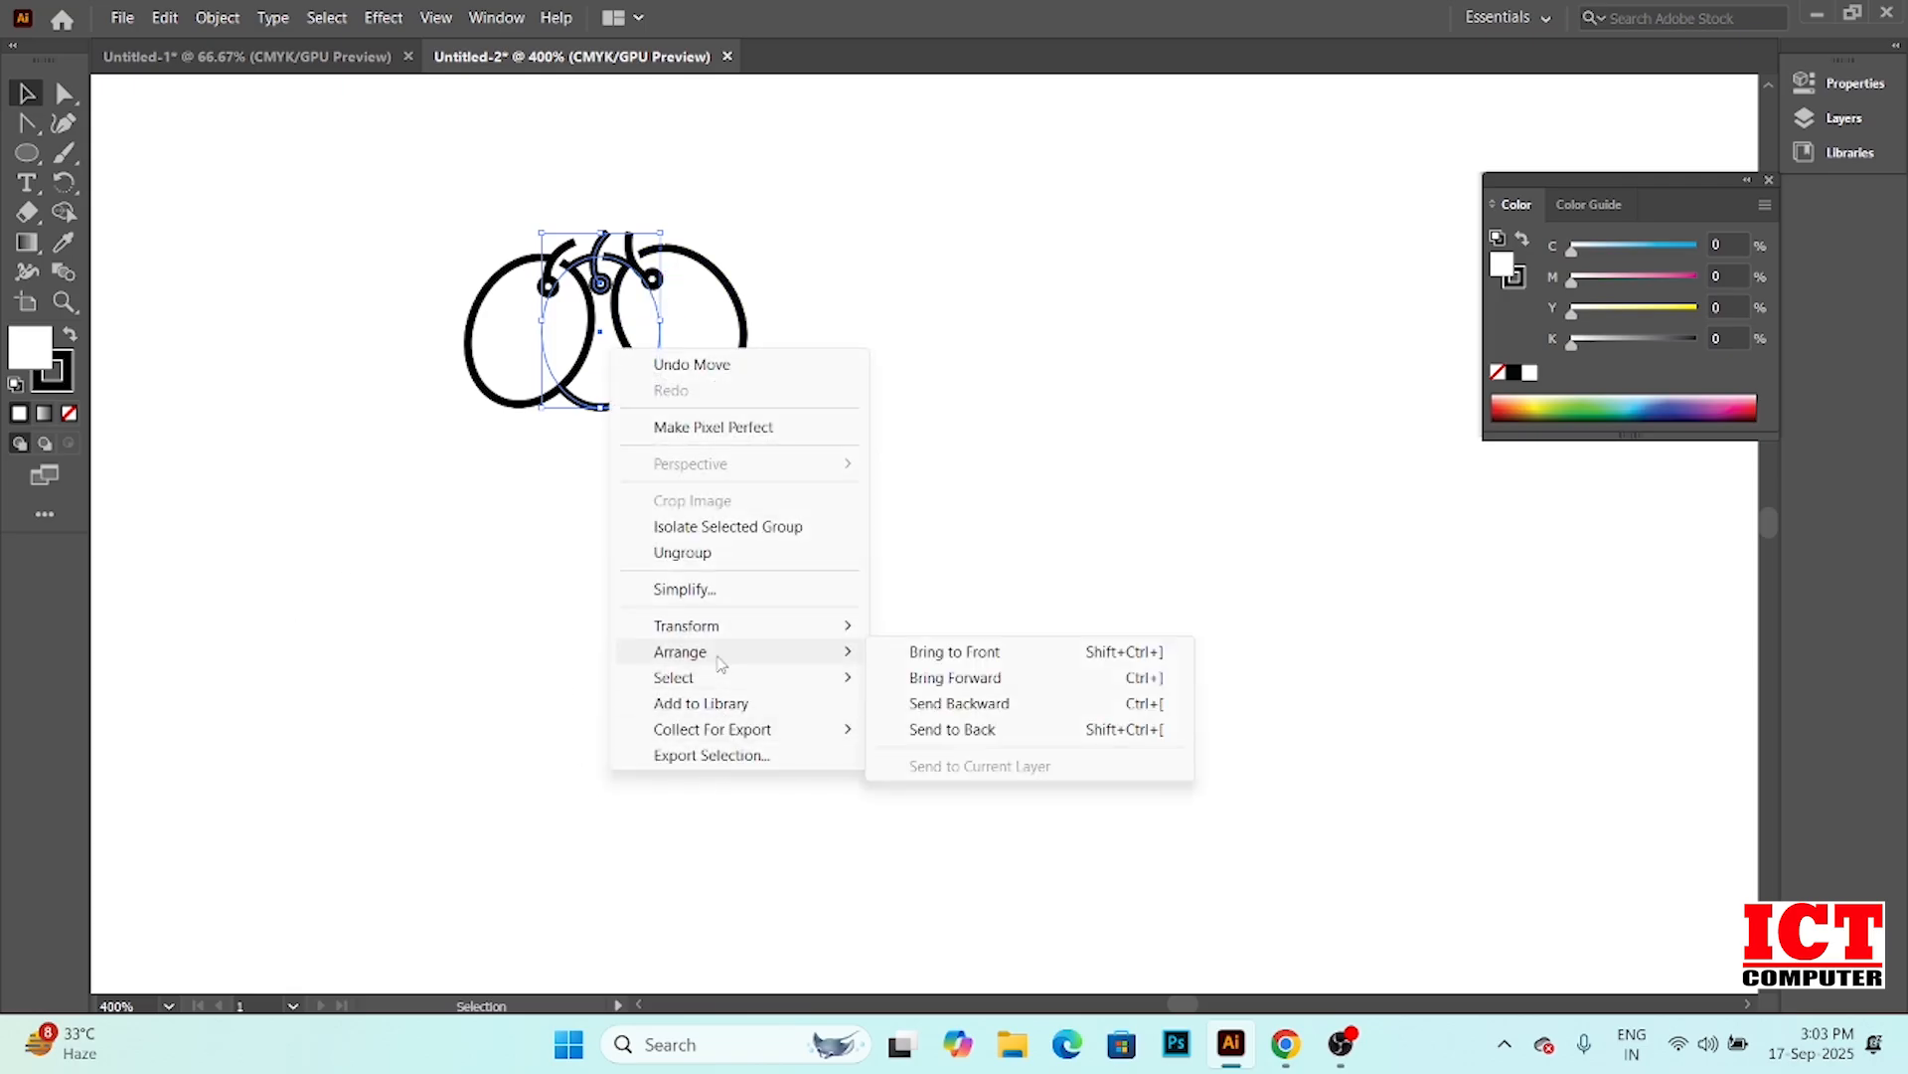
click(989, 686)
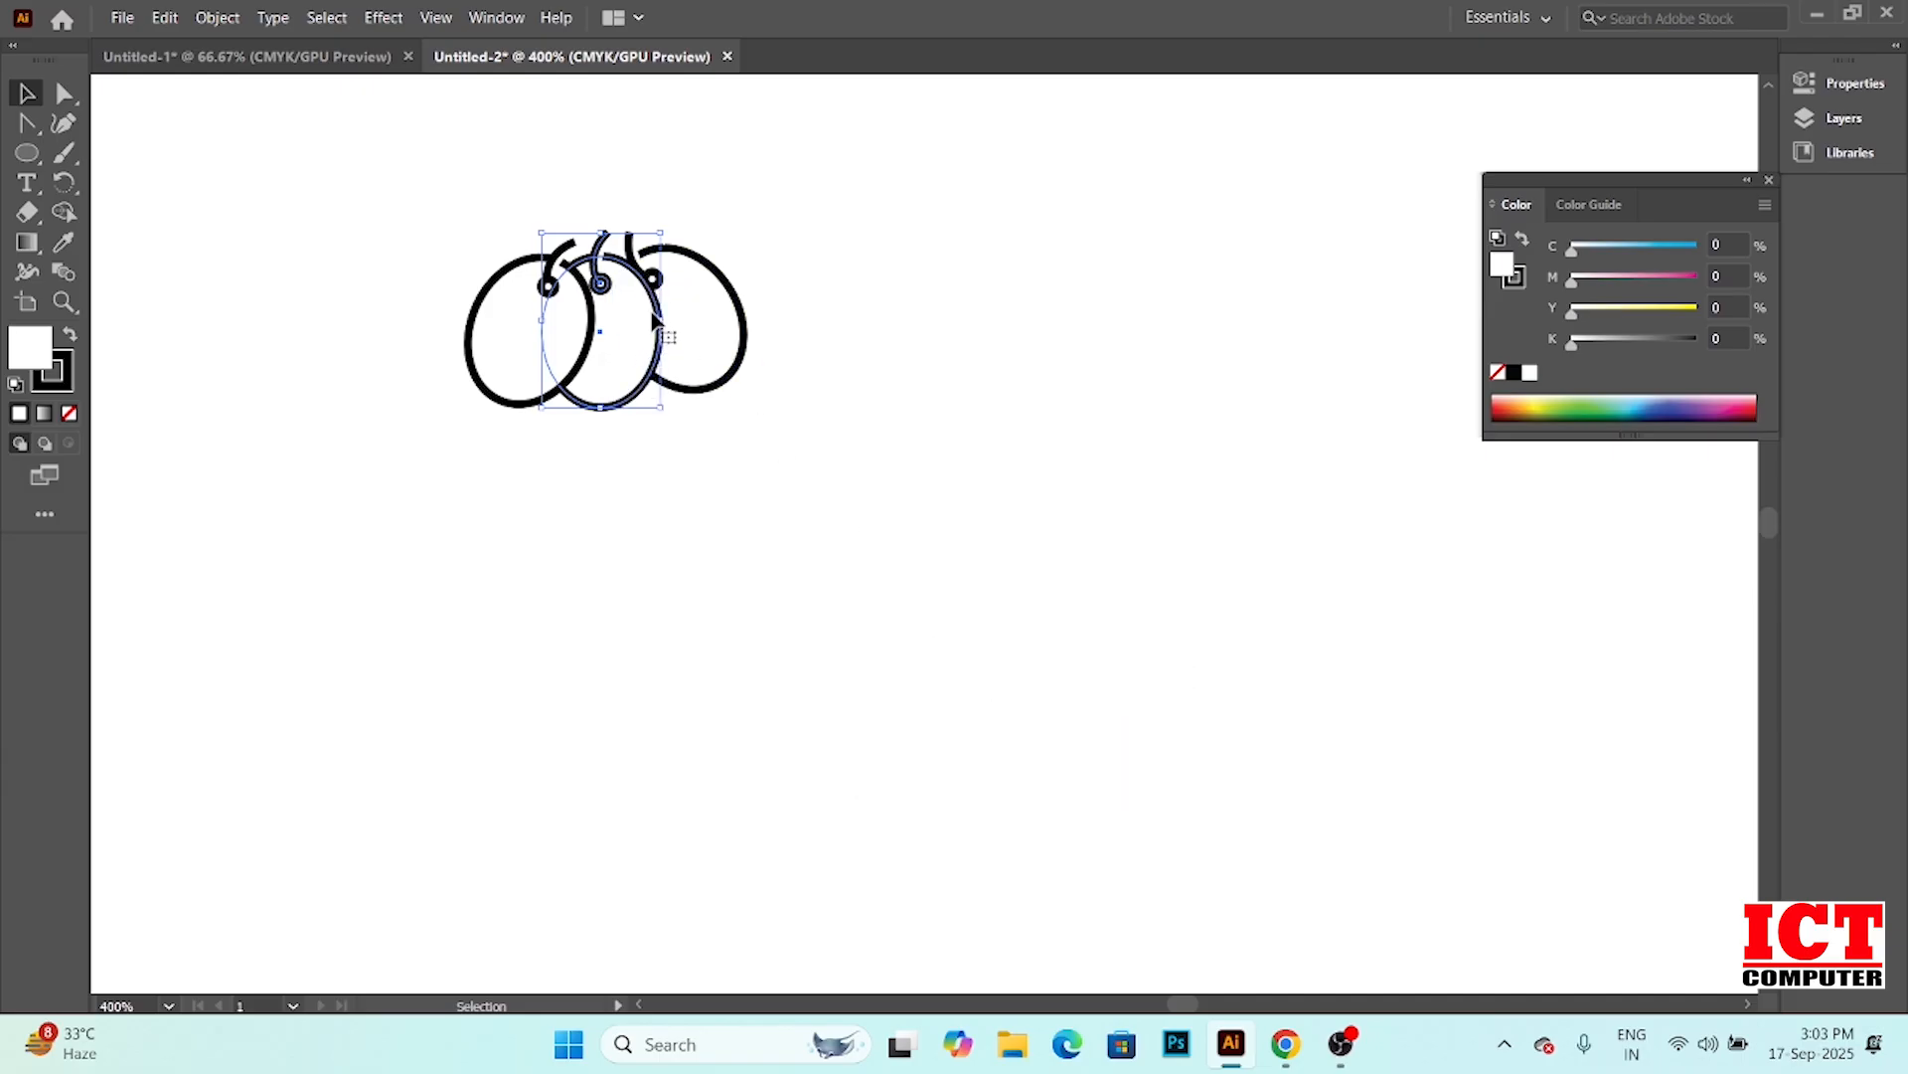
key(ctrl+z)
Bring the middle grape to the front of the two side grapes
right_click(614, 383)
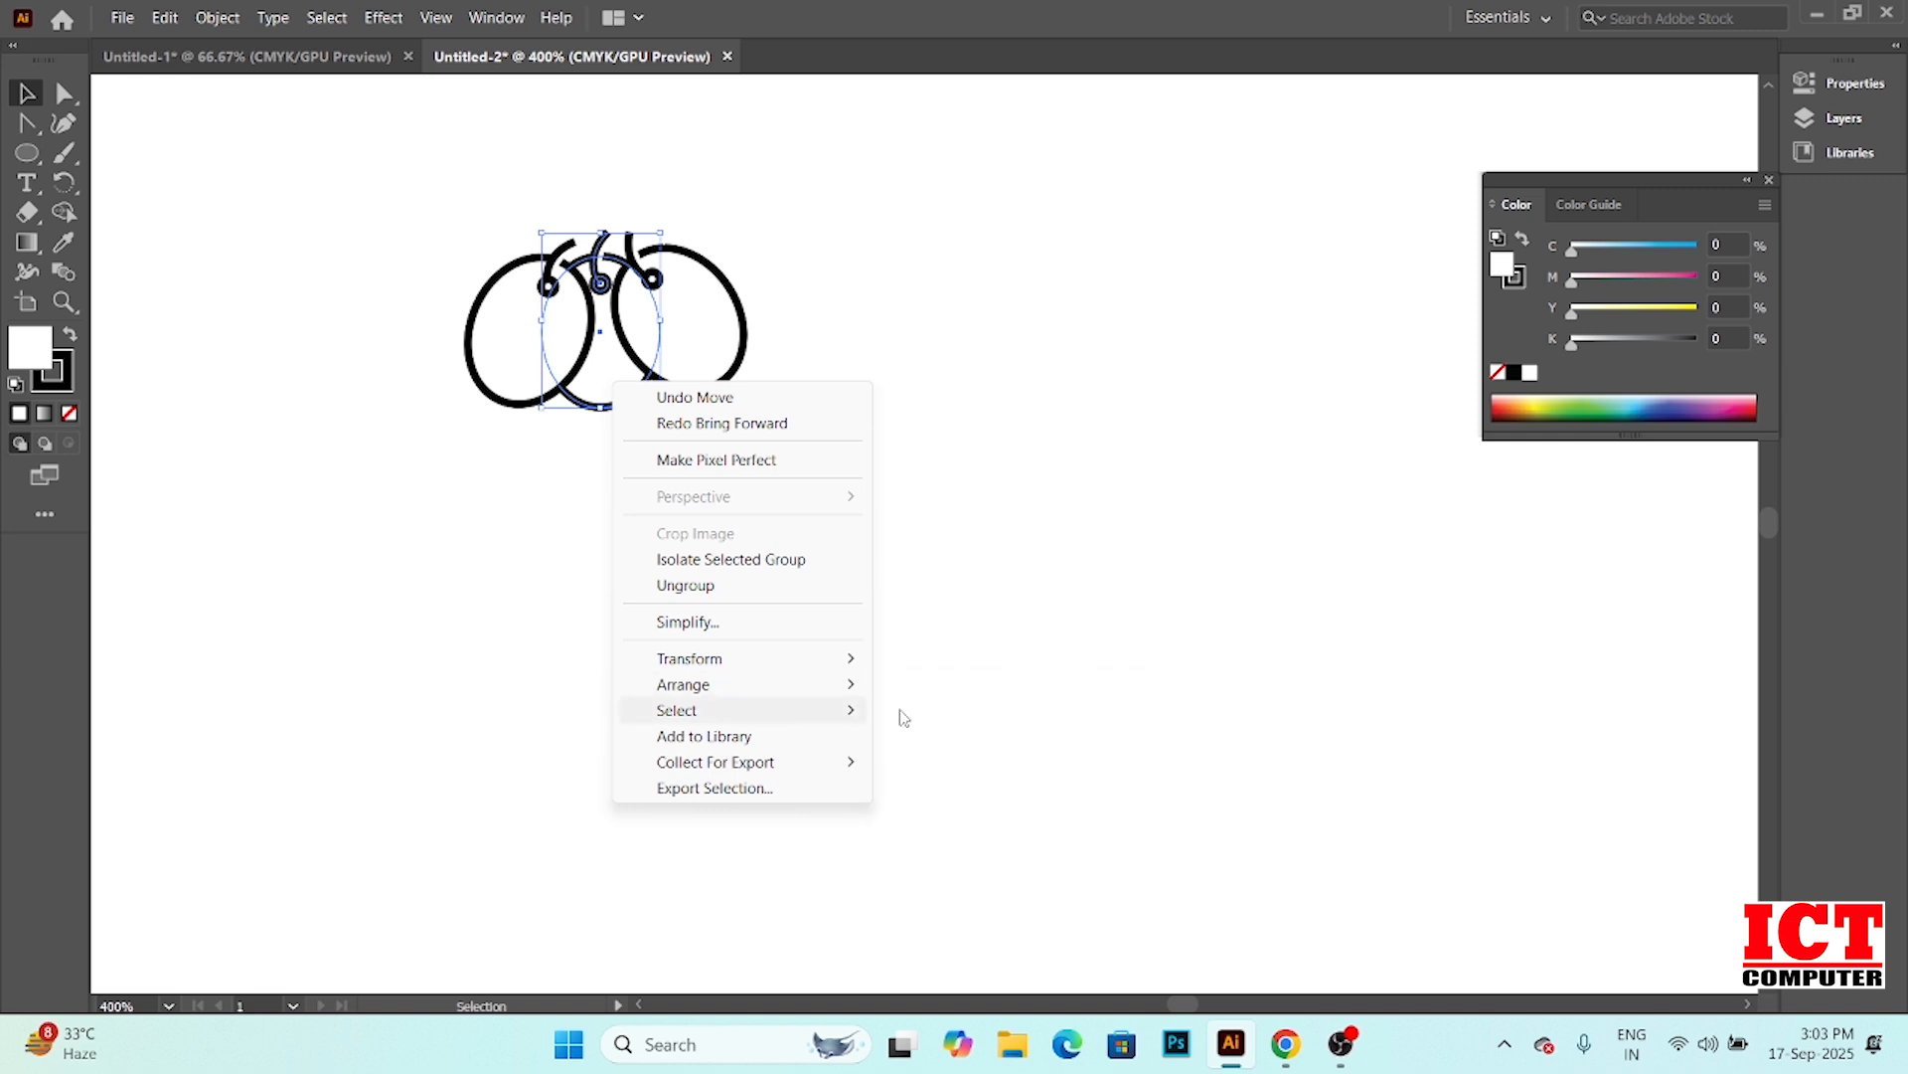
mouse_move(778, 686)
click(981, 683)
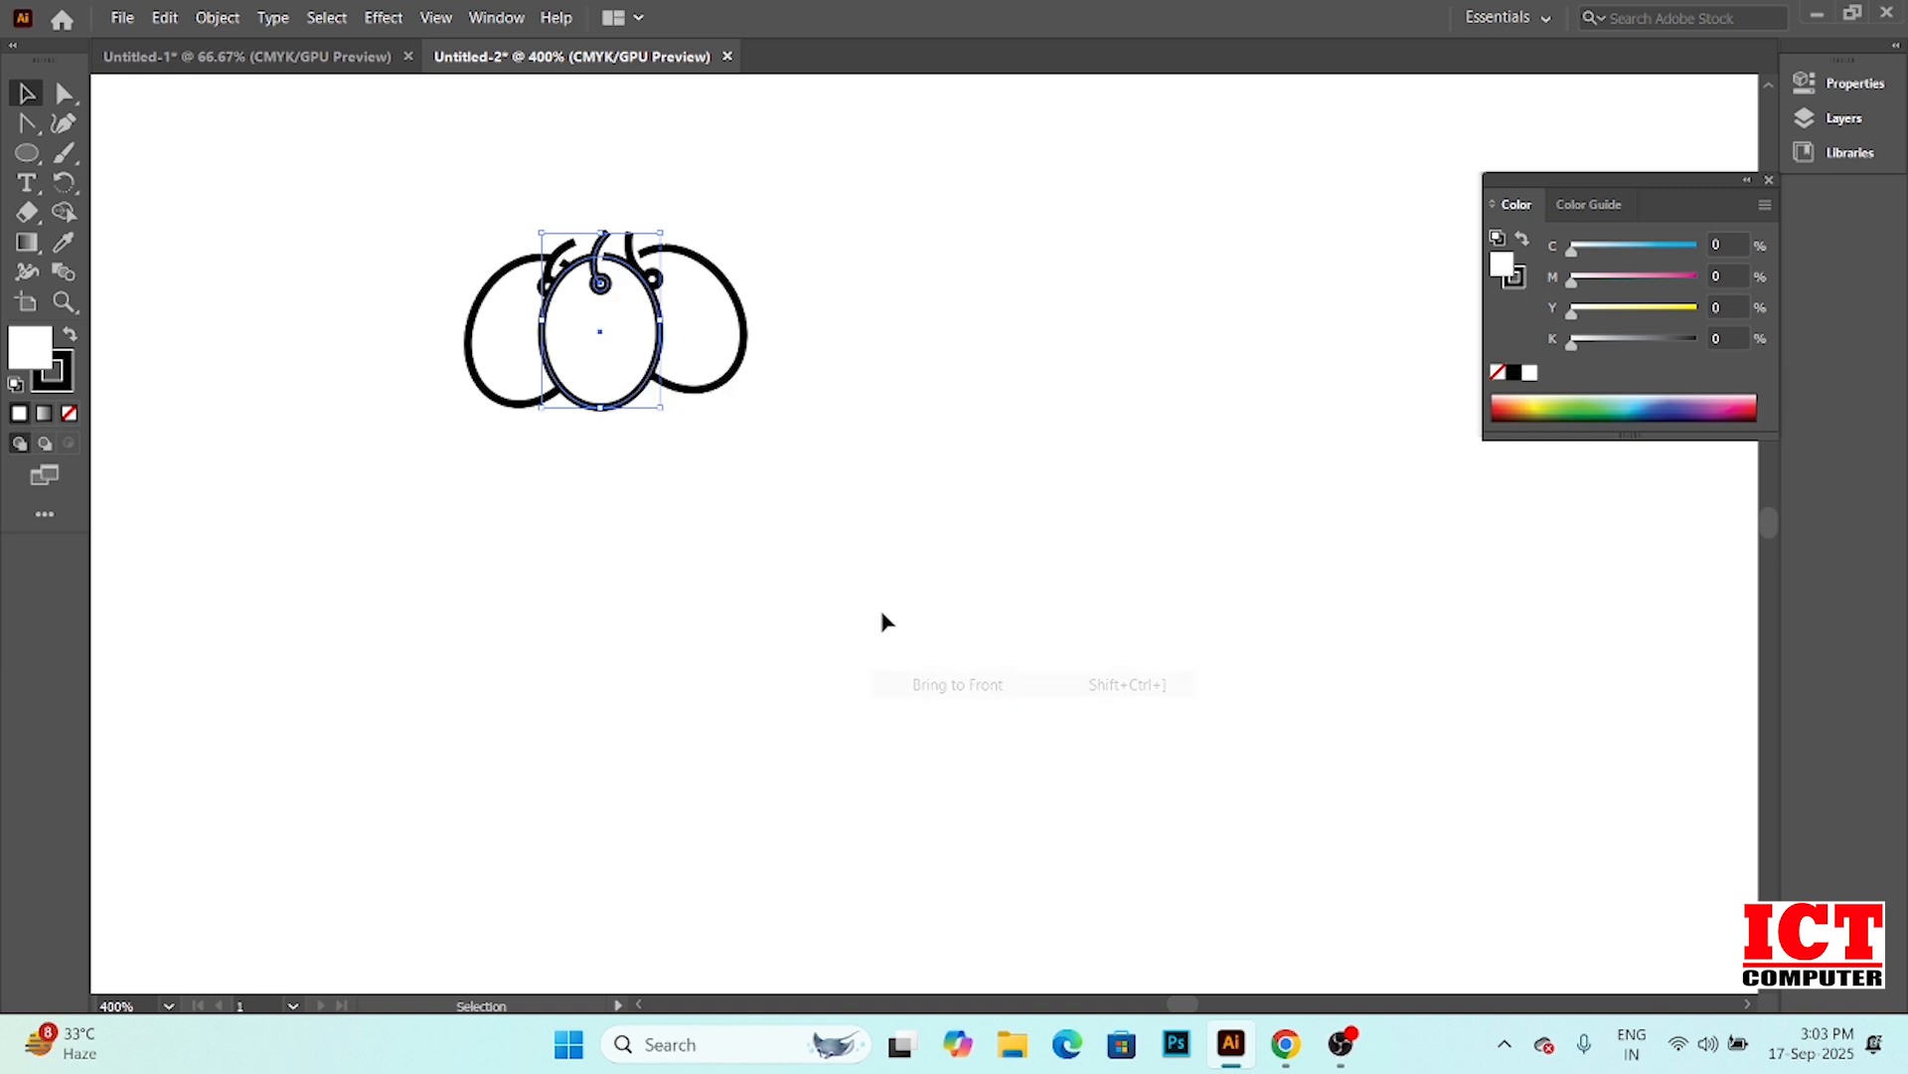
click(716, 536)
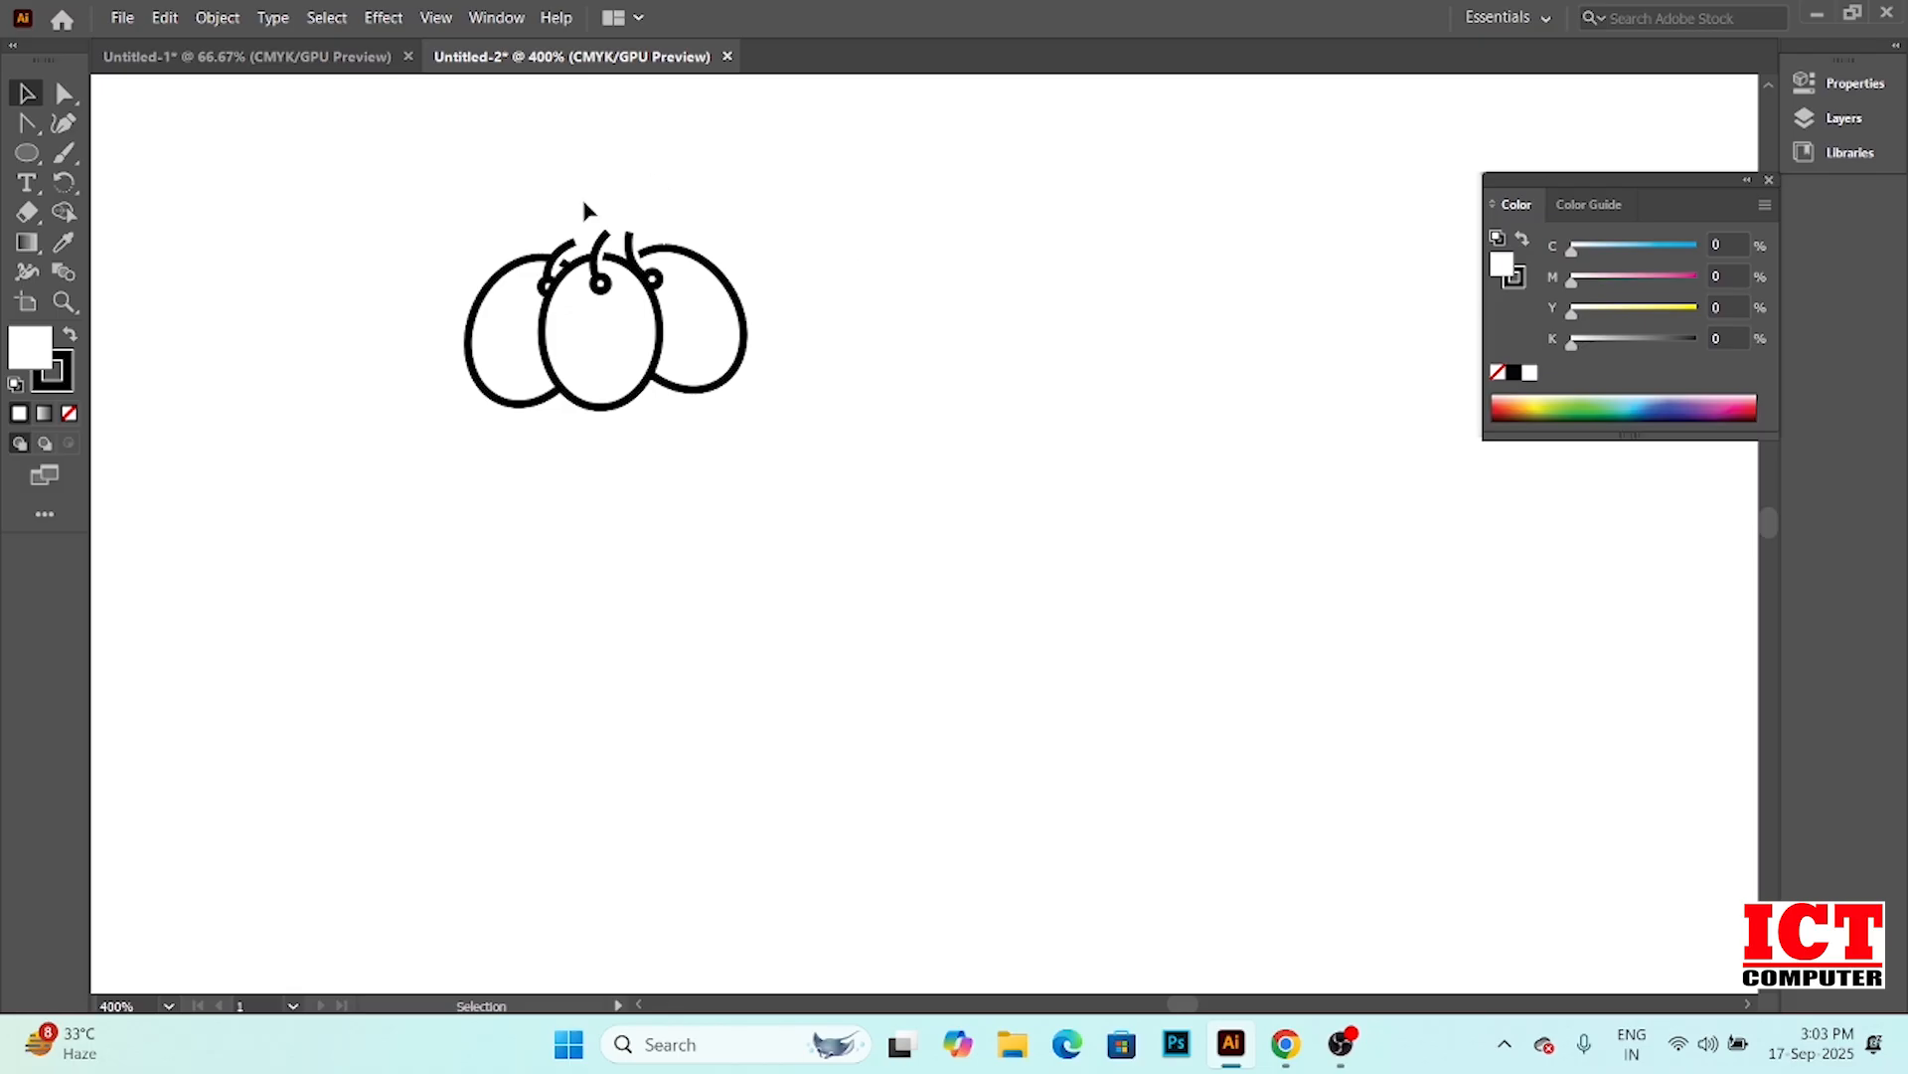
Nudge the middle grape down a few steps and back up by the same amount
click(620, 404)
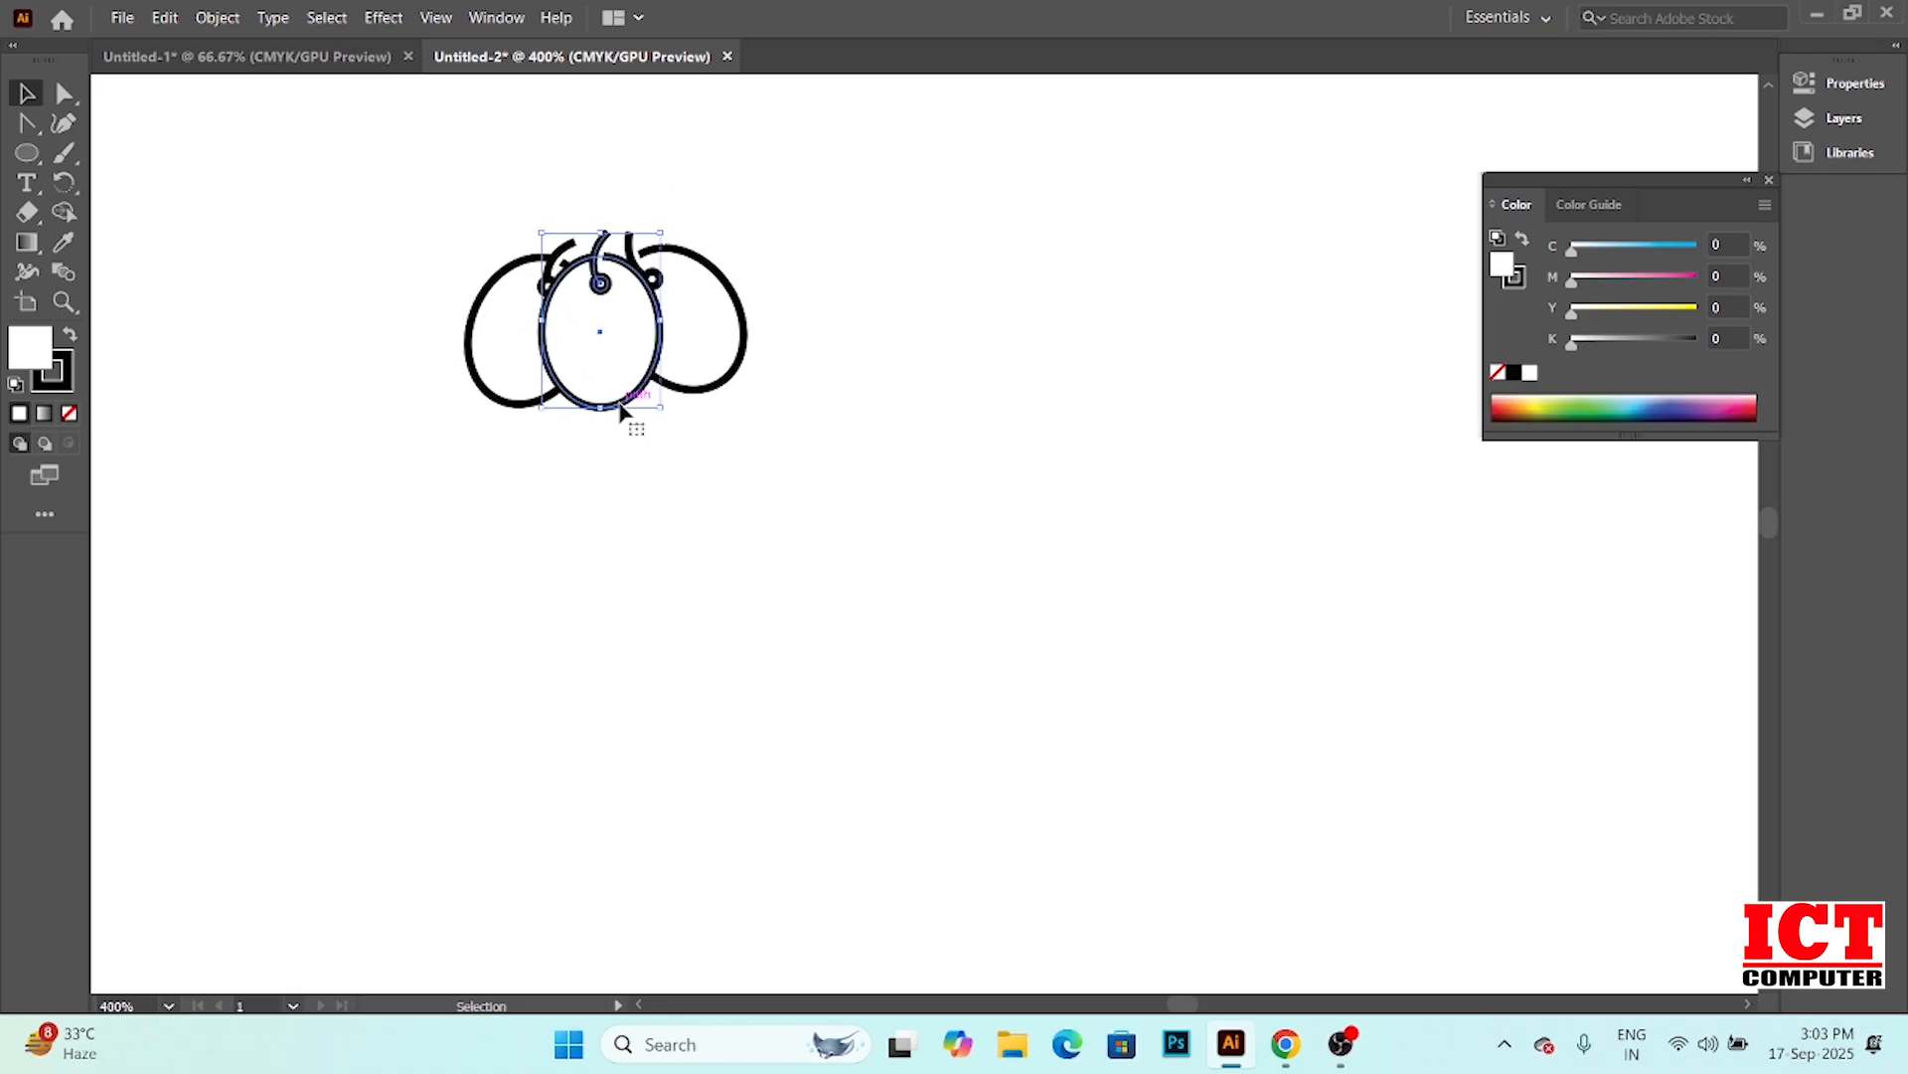
key(Down)
key(Down)
key(Down)
key(Up)
key(Up)
key(Up)
click(724, 580)
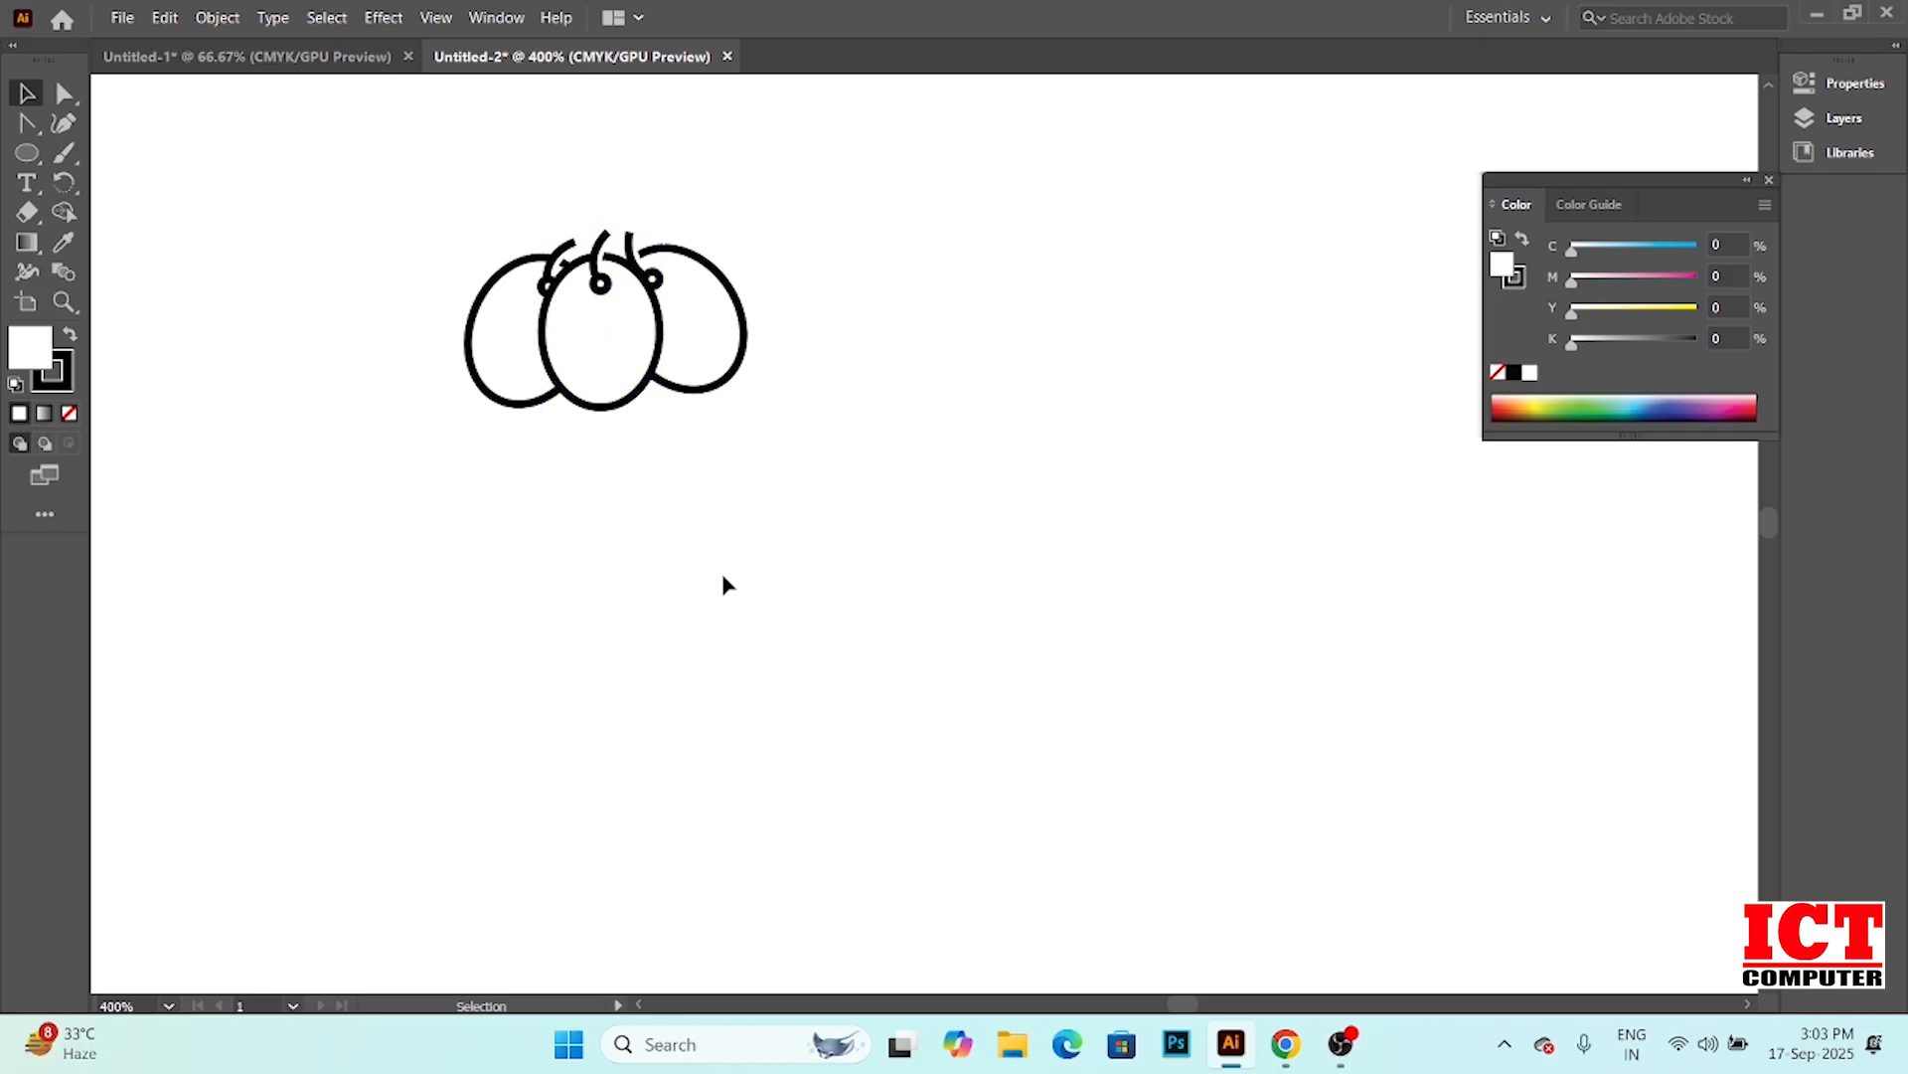
Duplicate the three-grape cluster, rotate the copy counterclockwise and overlap it on the lower right of the original
drag(379, 182, 880, 577)
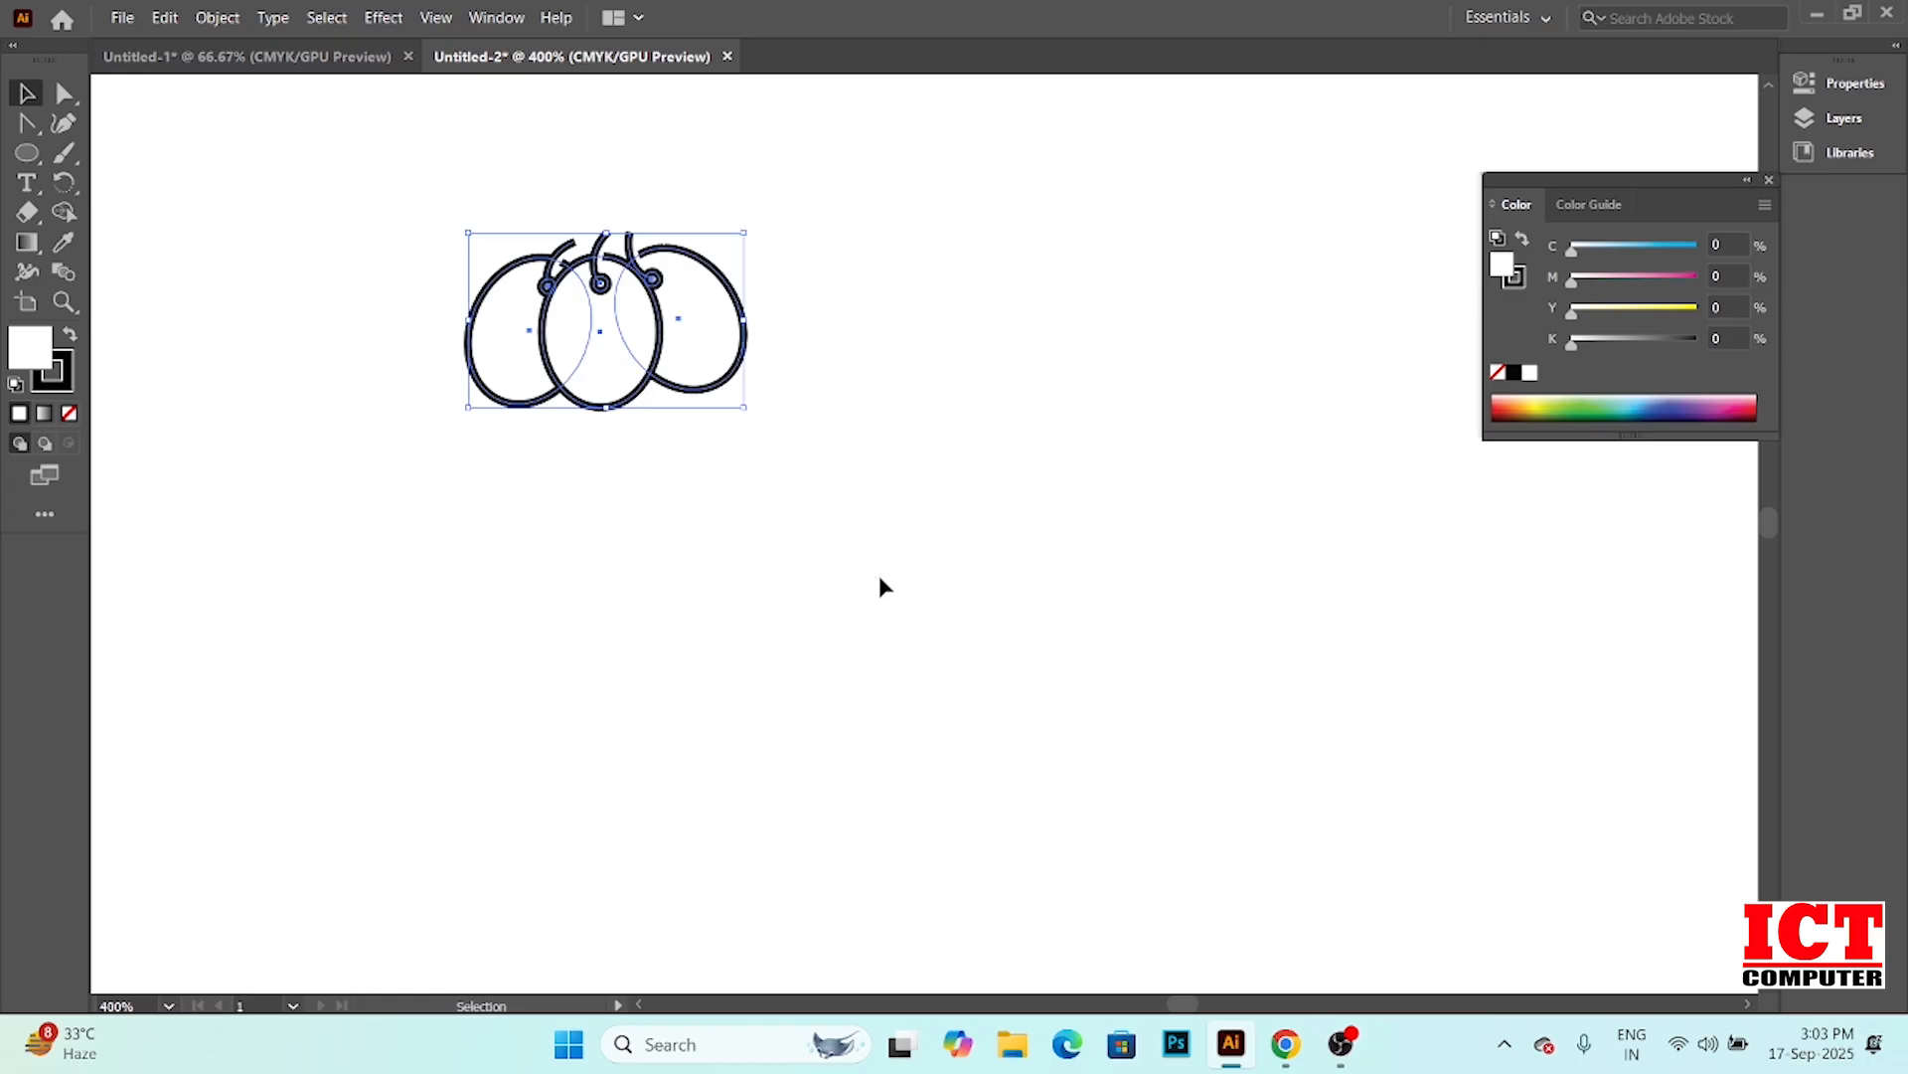
key(a)
key(v)
drag(699, 360, 969, 487)
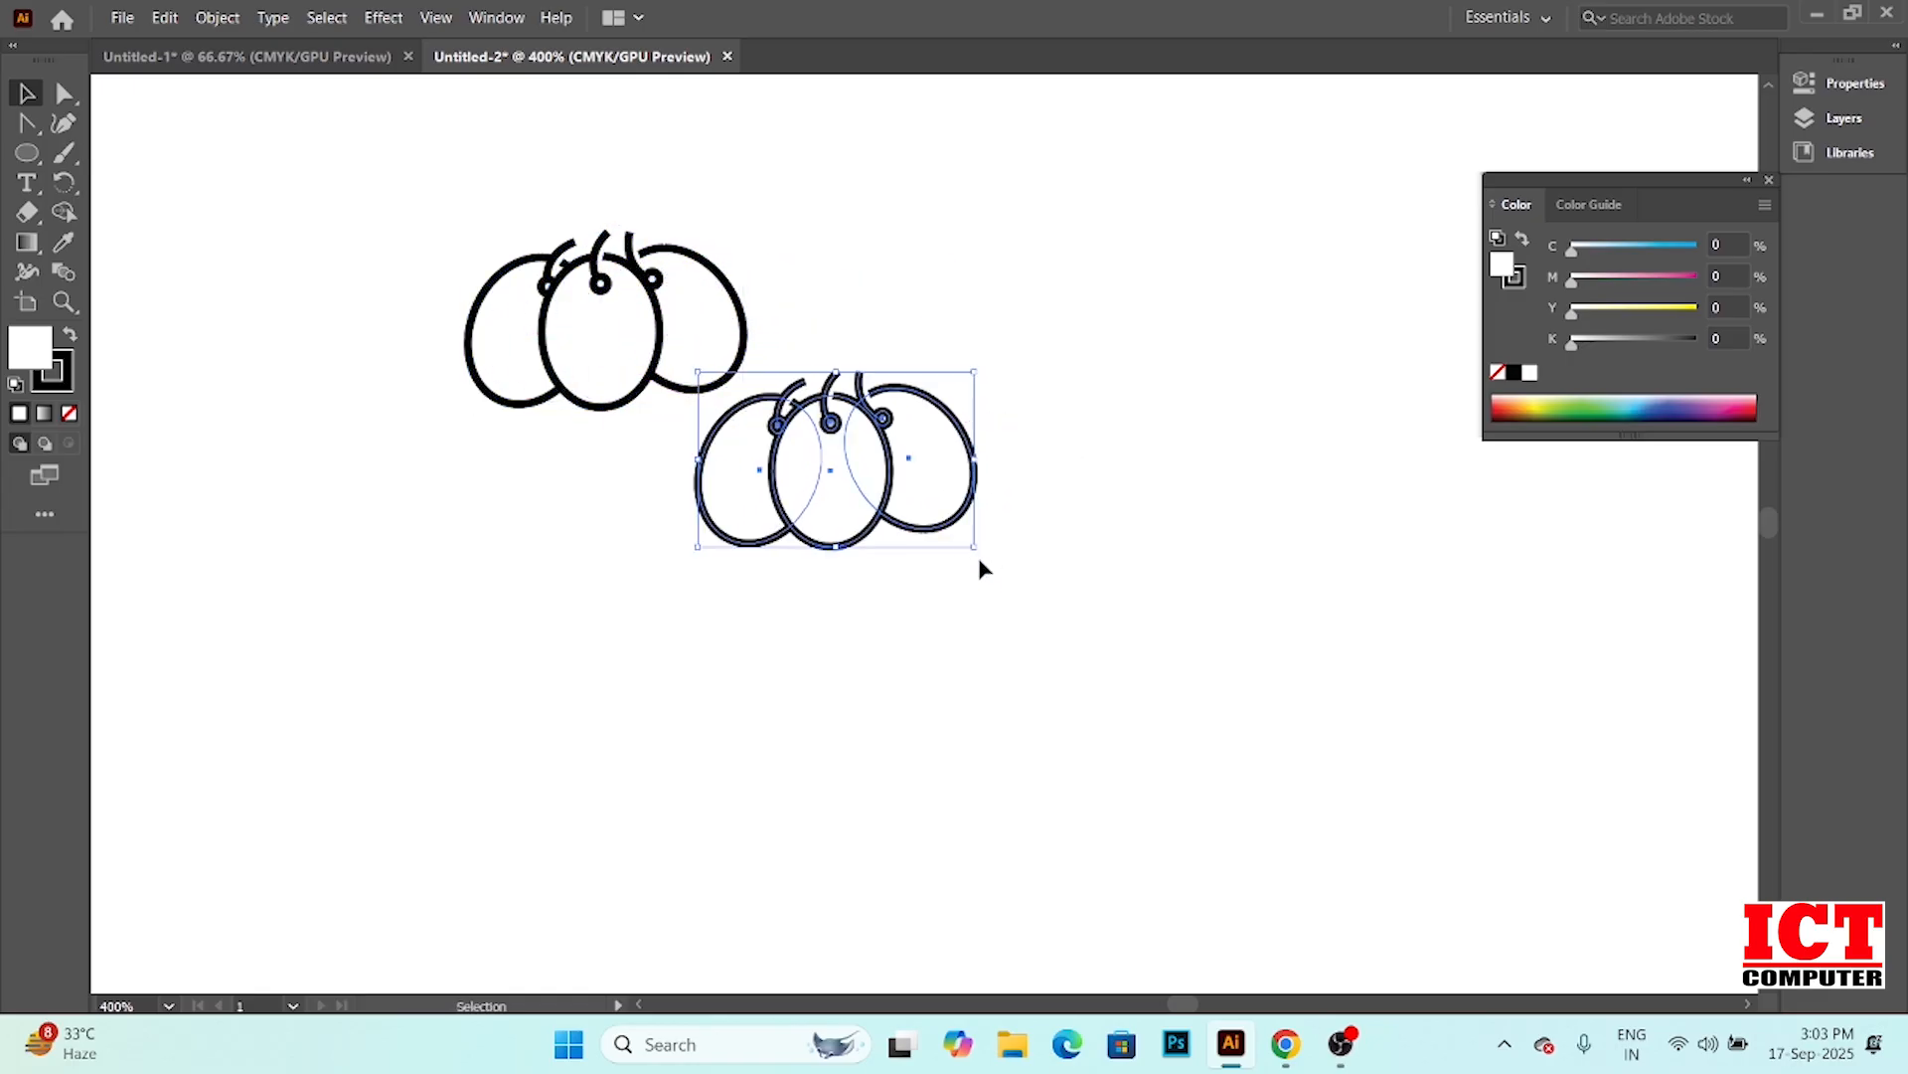
drag(979, 555, 1068, 452)
drag(846, 383, 669, 295)
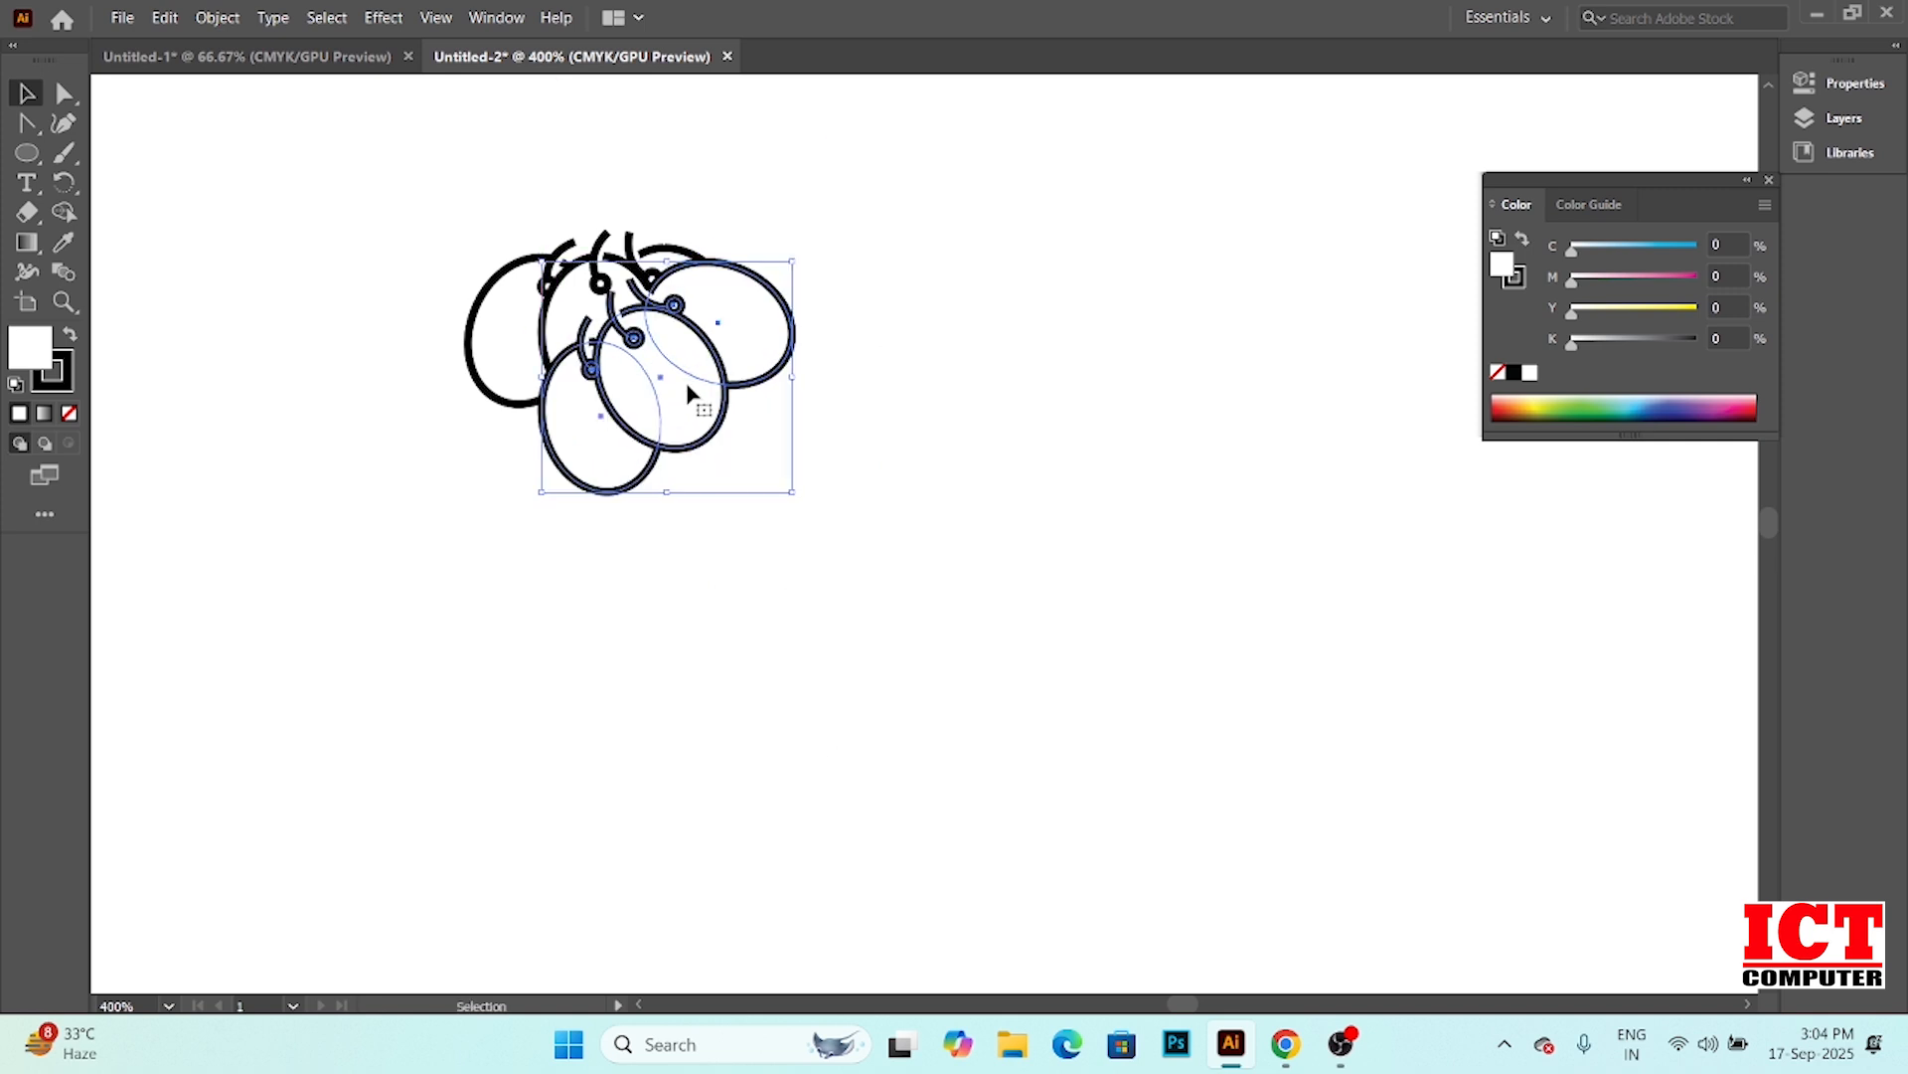
Send the rotated three-grape copy to the back, behind the original cluster
right_click(702, 353)
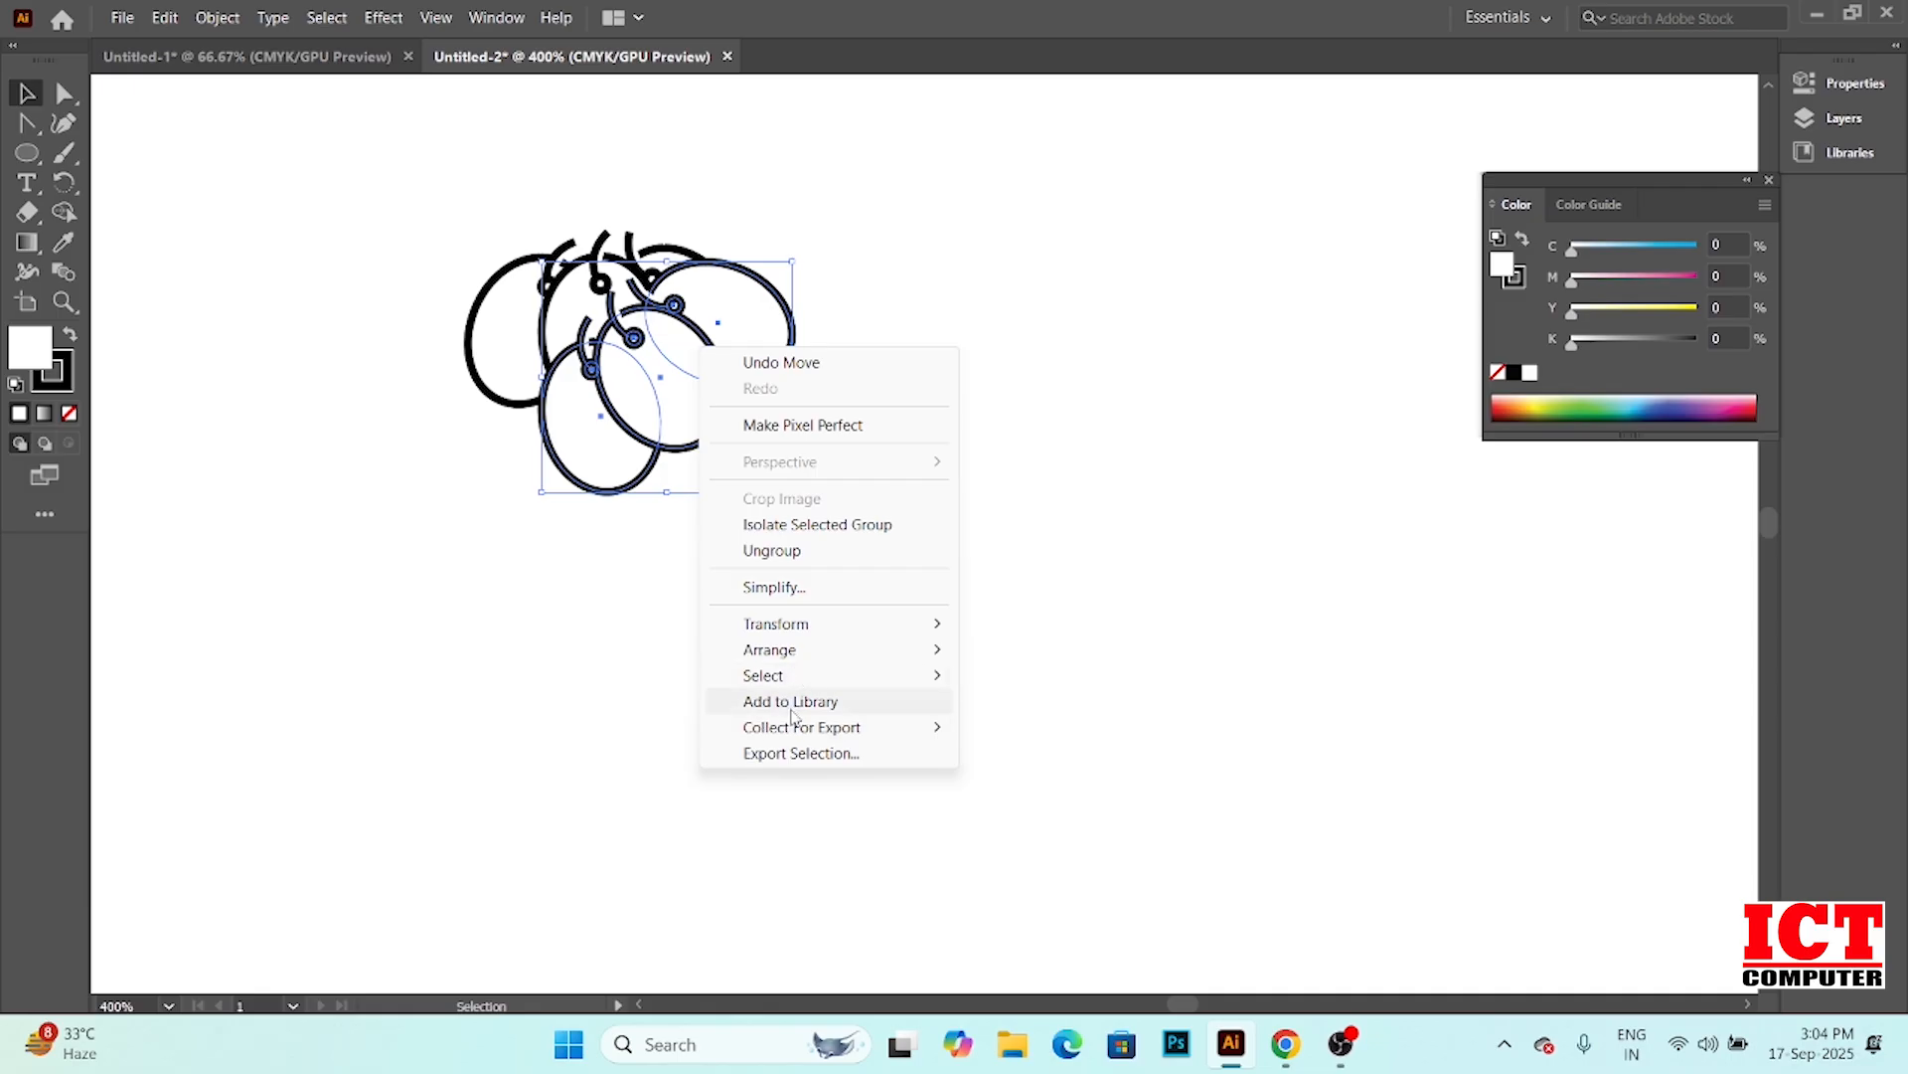
mouse_move(813, 650)
click(1068, 733)
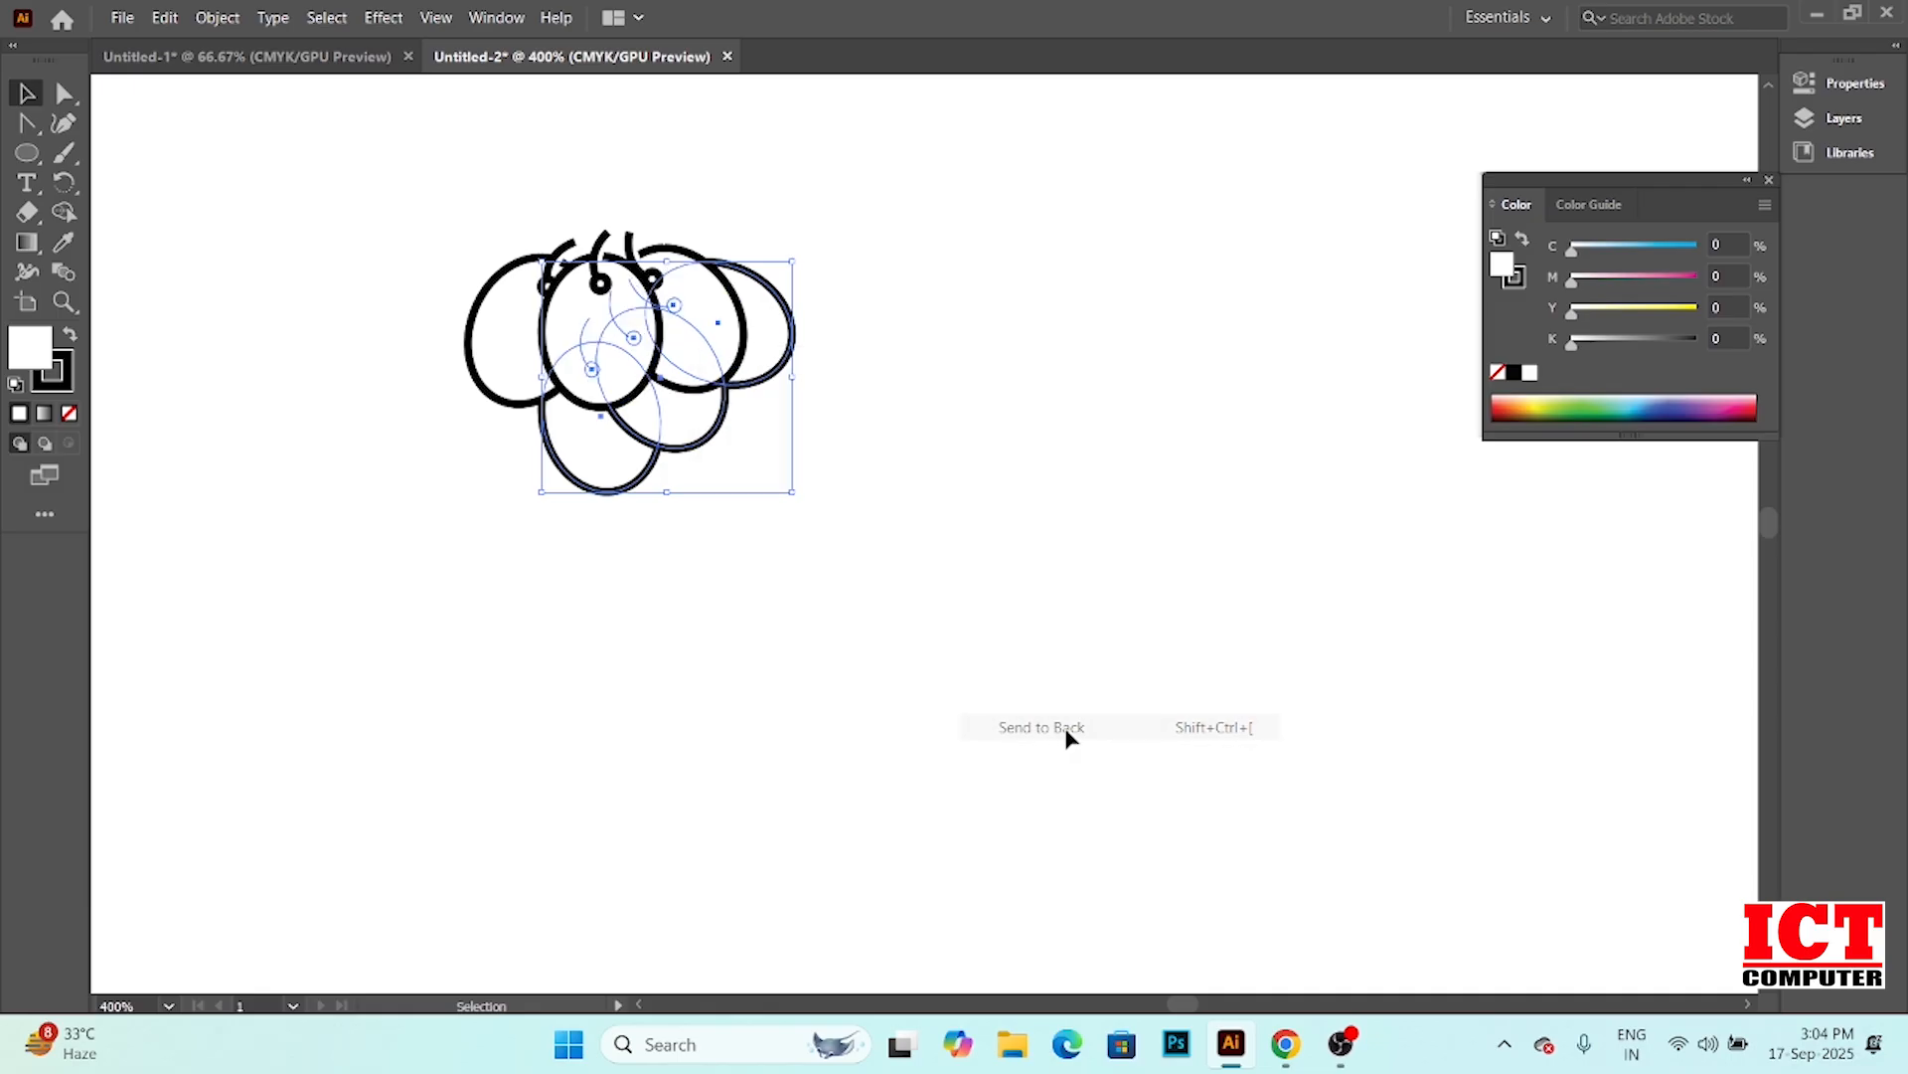
click(811, 679)
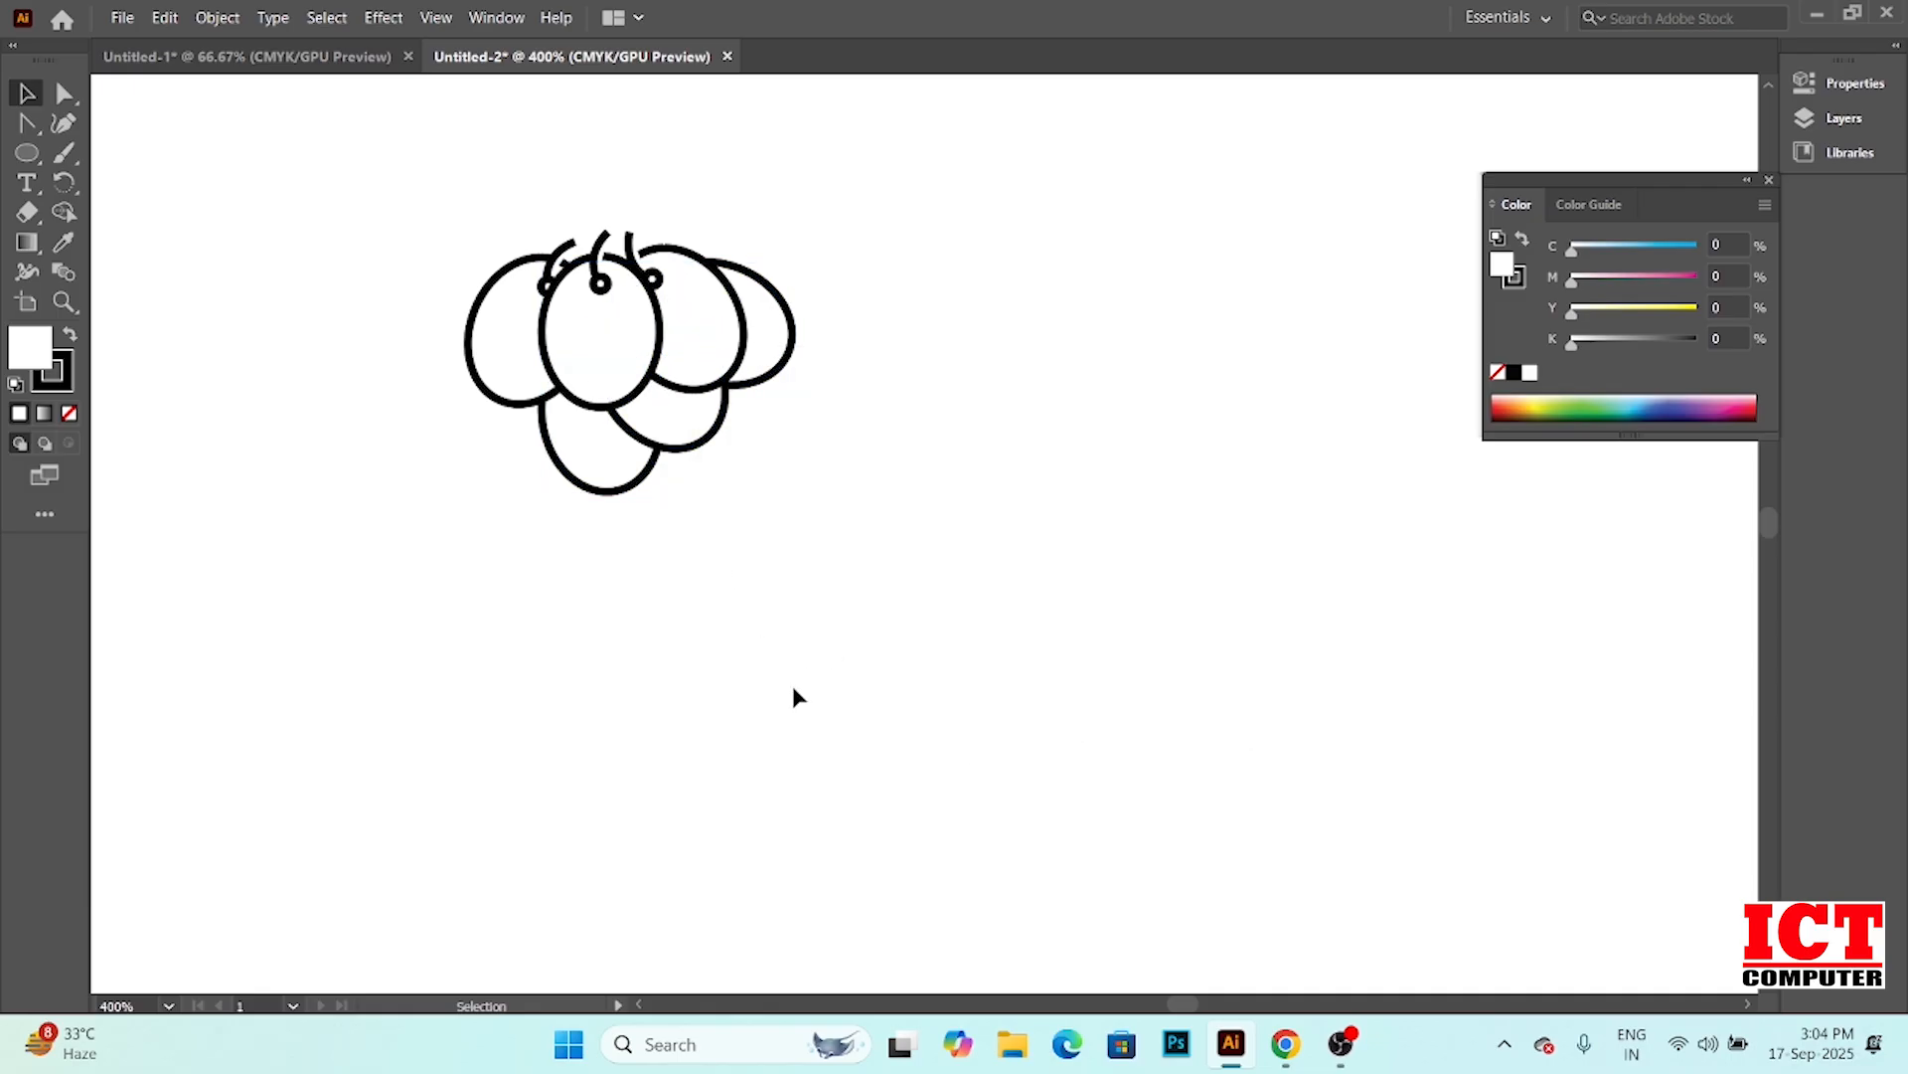
Try to place a copy of the whole six-grape cluster to its lower right, and undo the move
drag(438, 233, 856, 537)
key(a)
key(v)
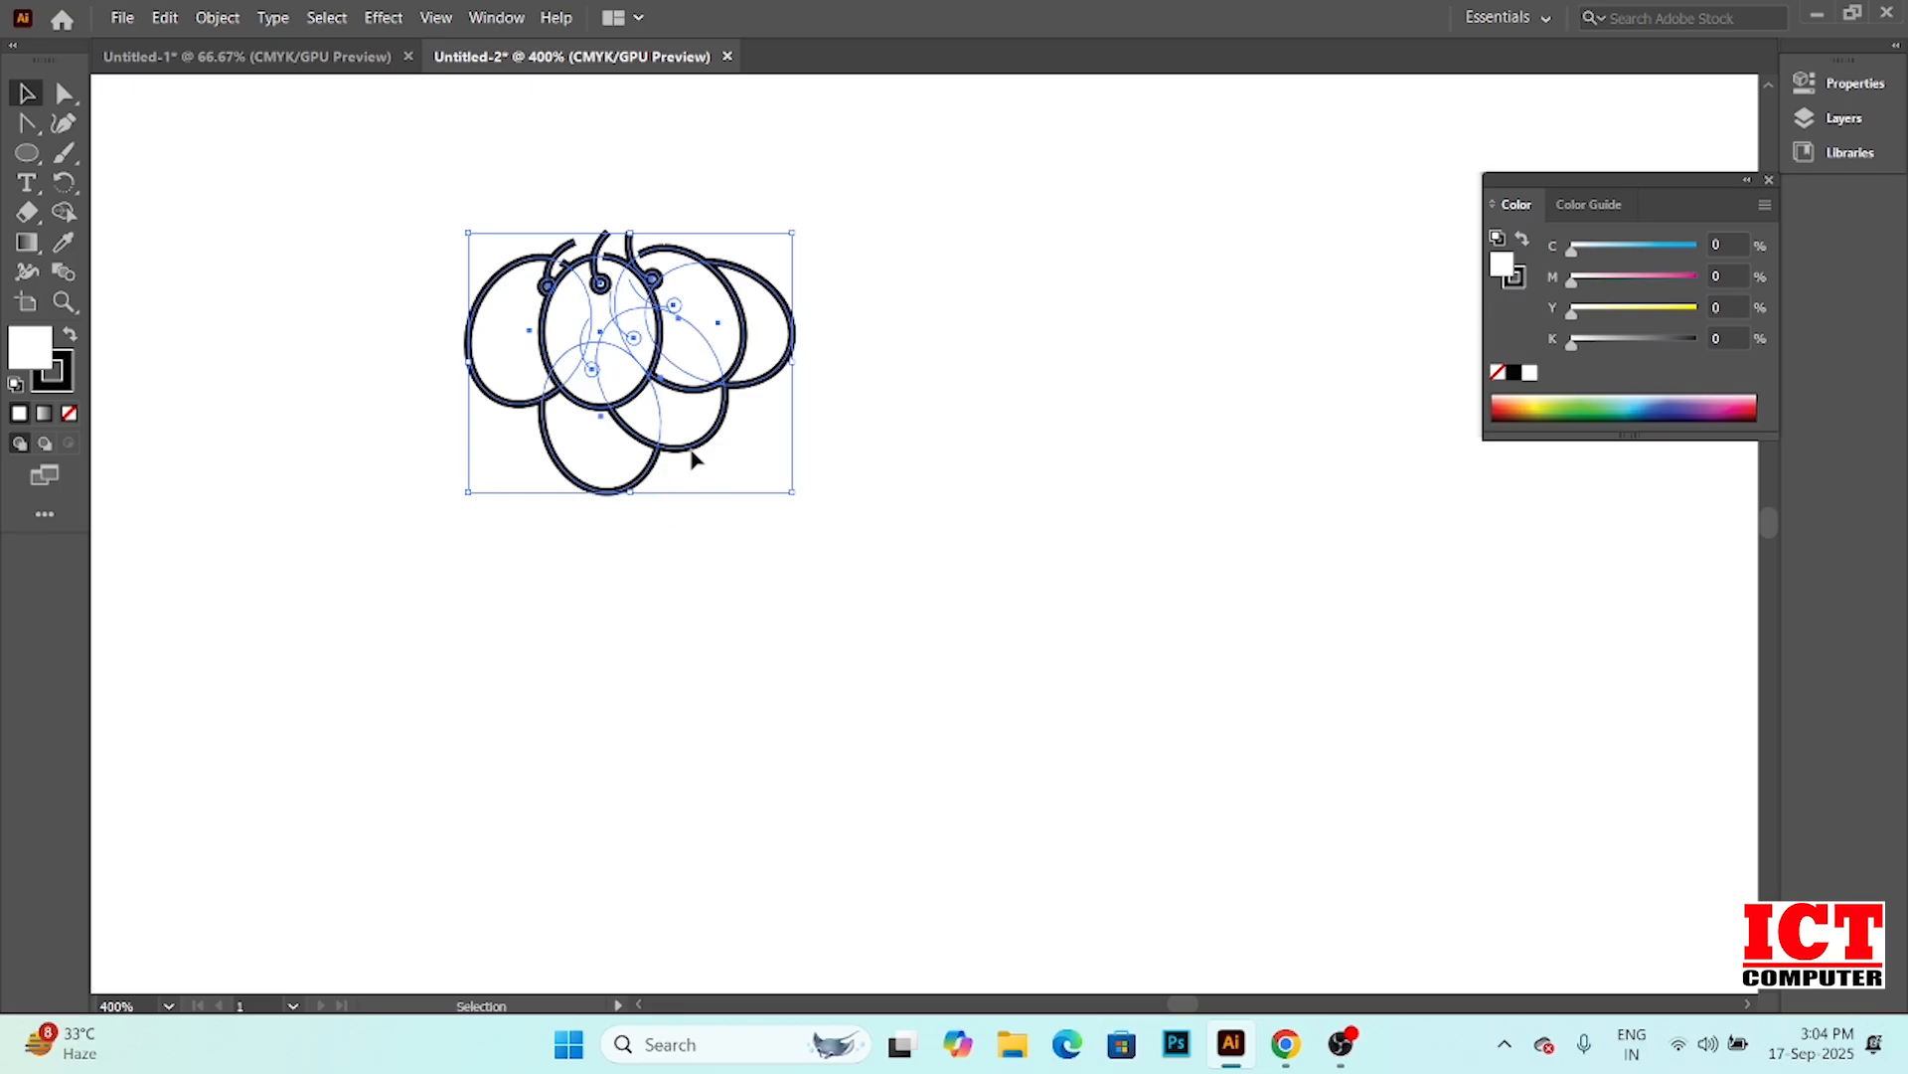
drag(695, 454, 914, 741)
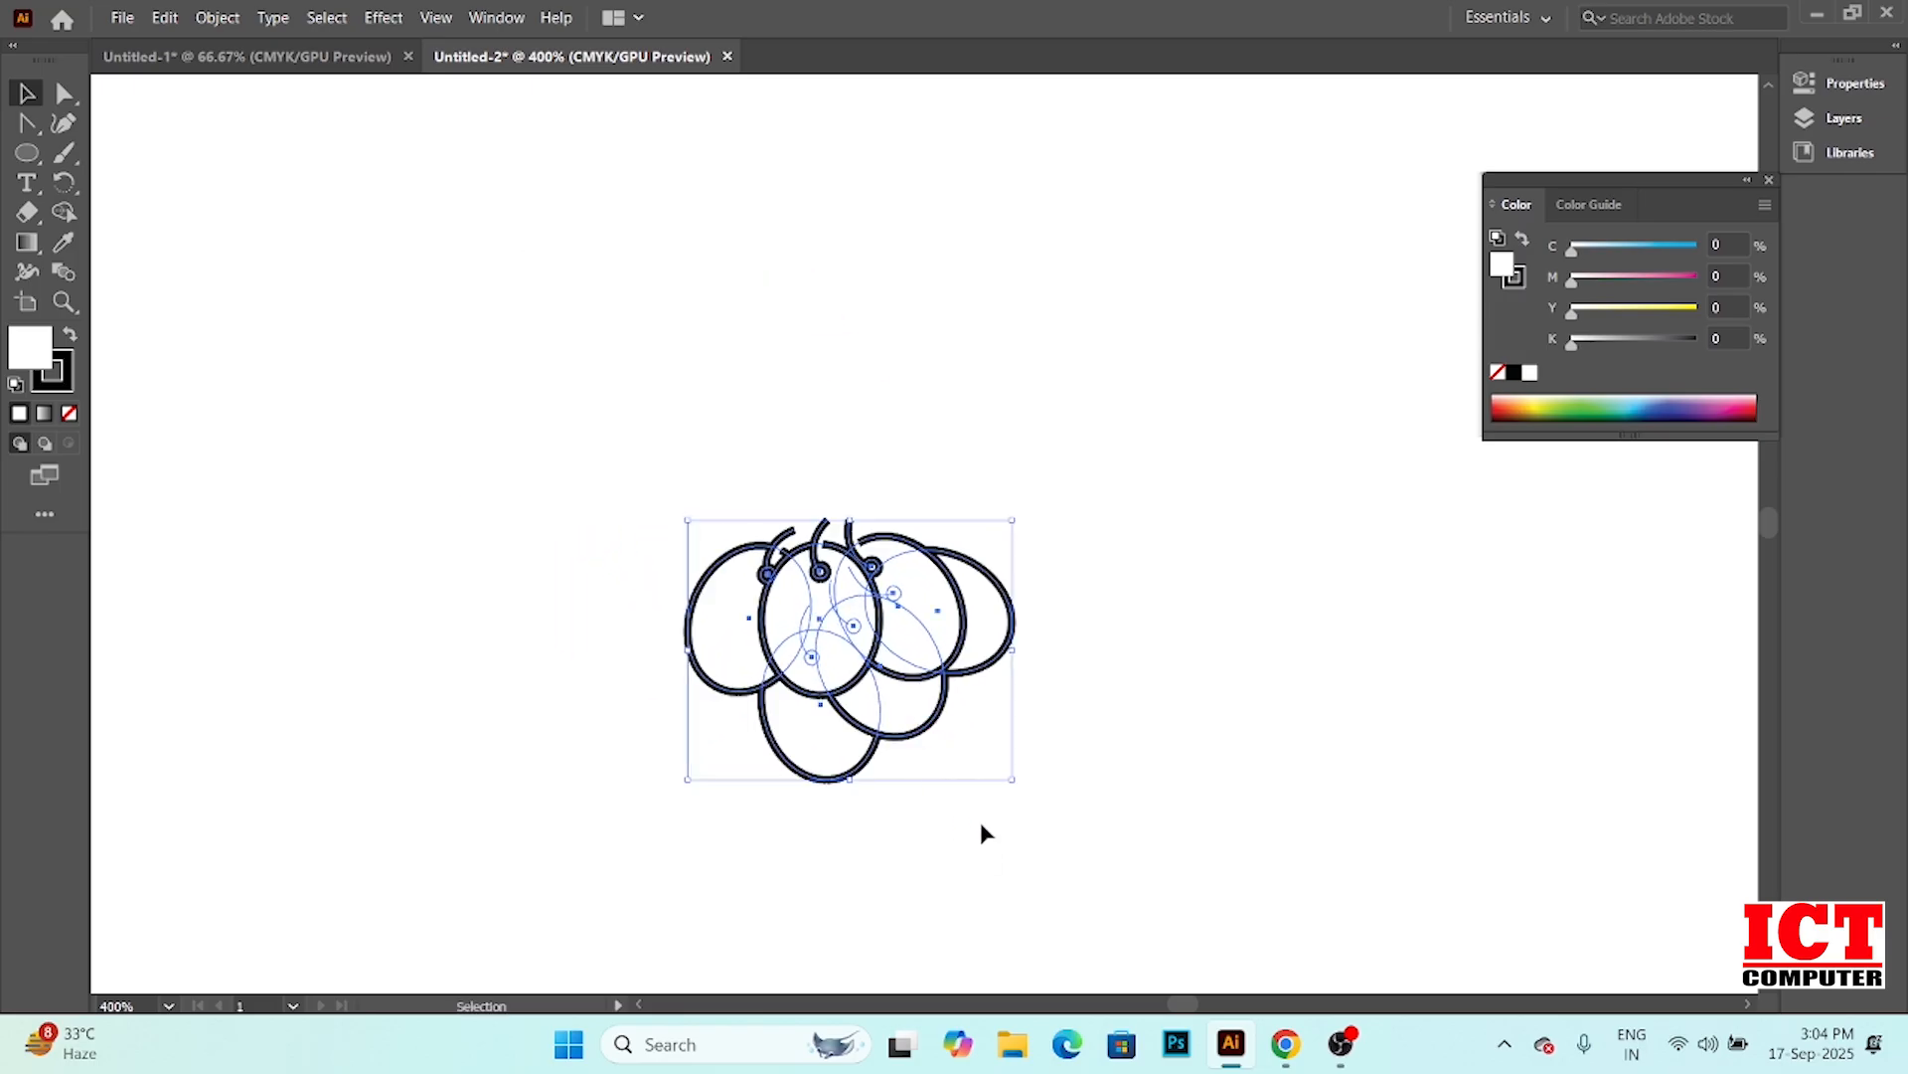
key(ctrl+z)
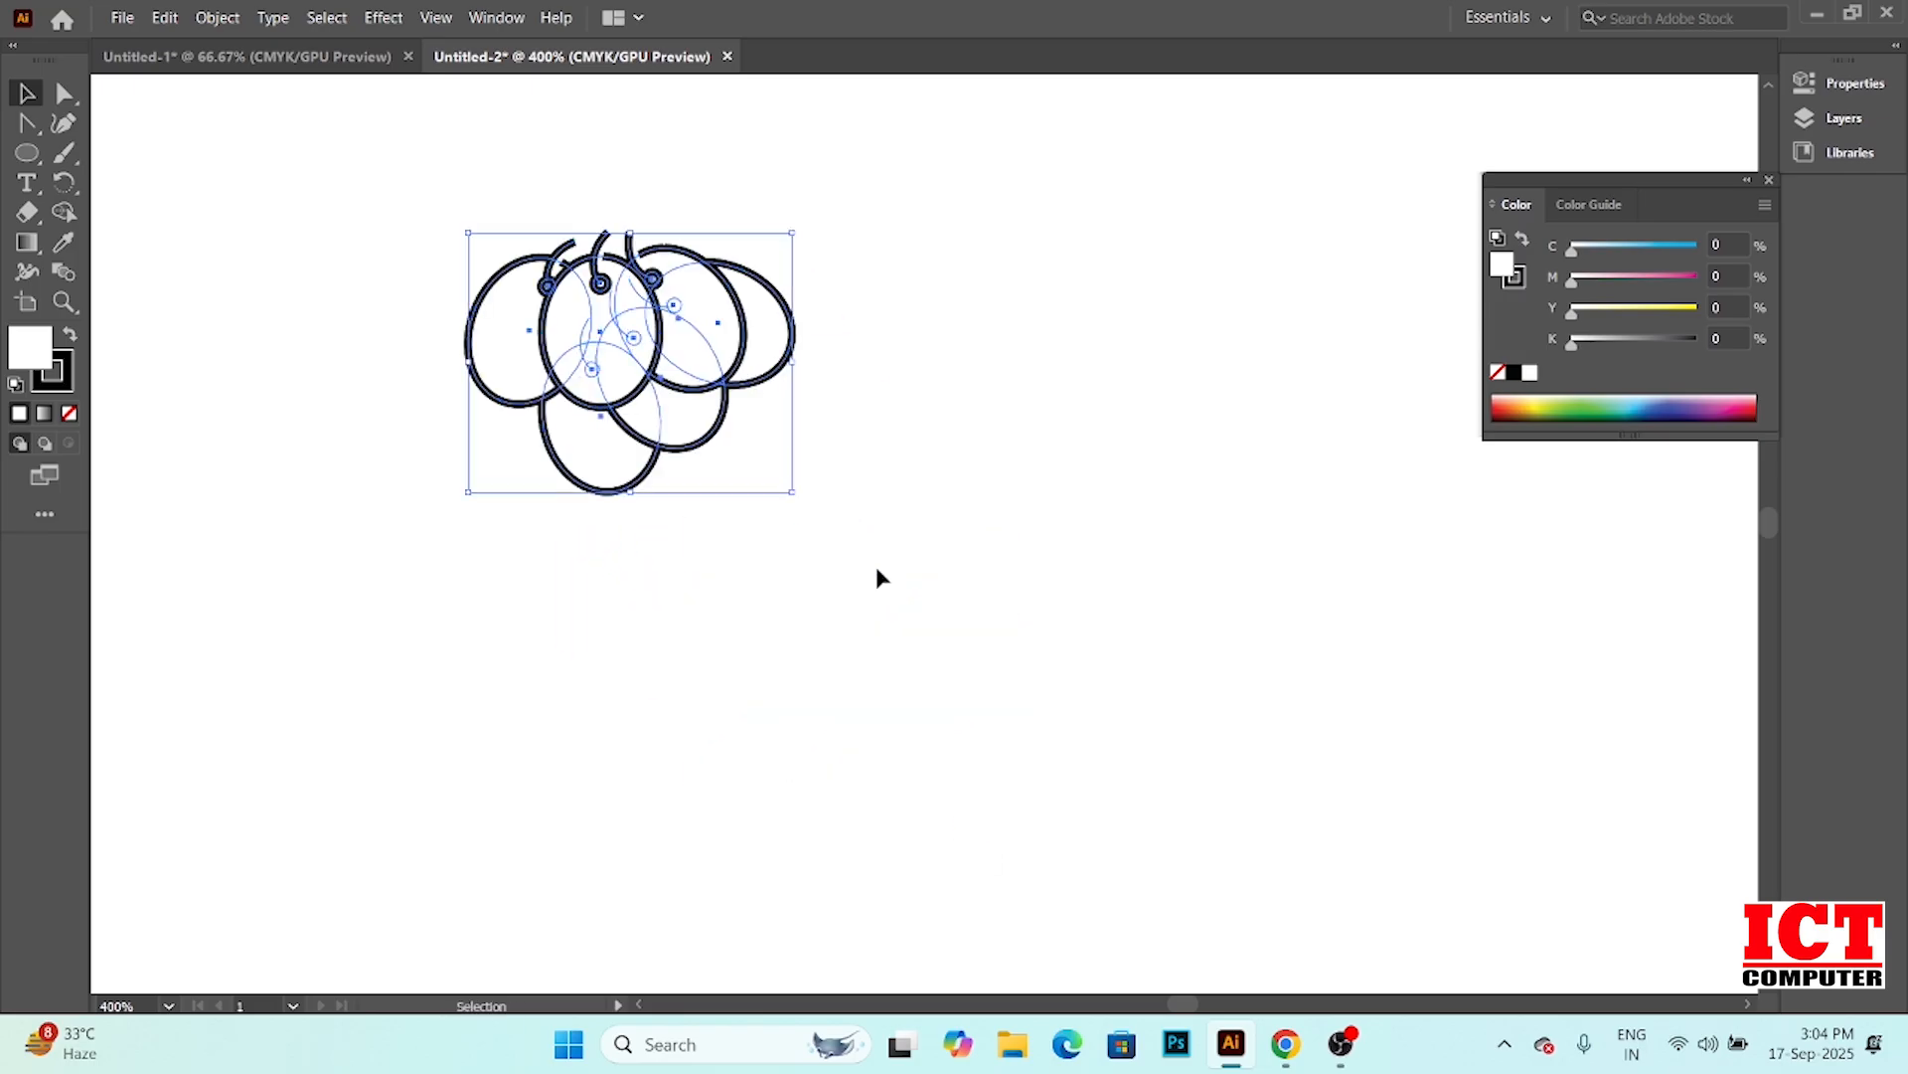
Duplicate the six-grape cluster, scale the copy down and place it over the lower part of the original
click(855, 469)
mouse_move(386, 195)
mouse_down()
mouse_move(893, 303)
mouse_move(825, 587)
mouse_up()
drag(702, 449, 977, 730)
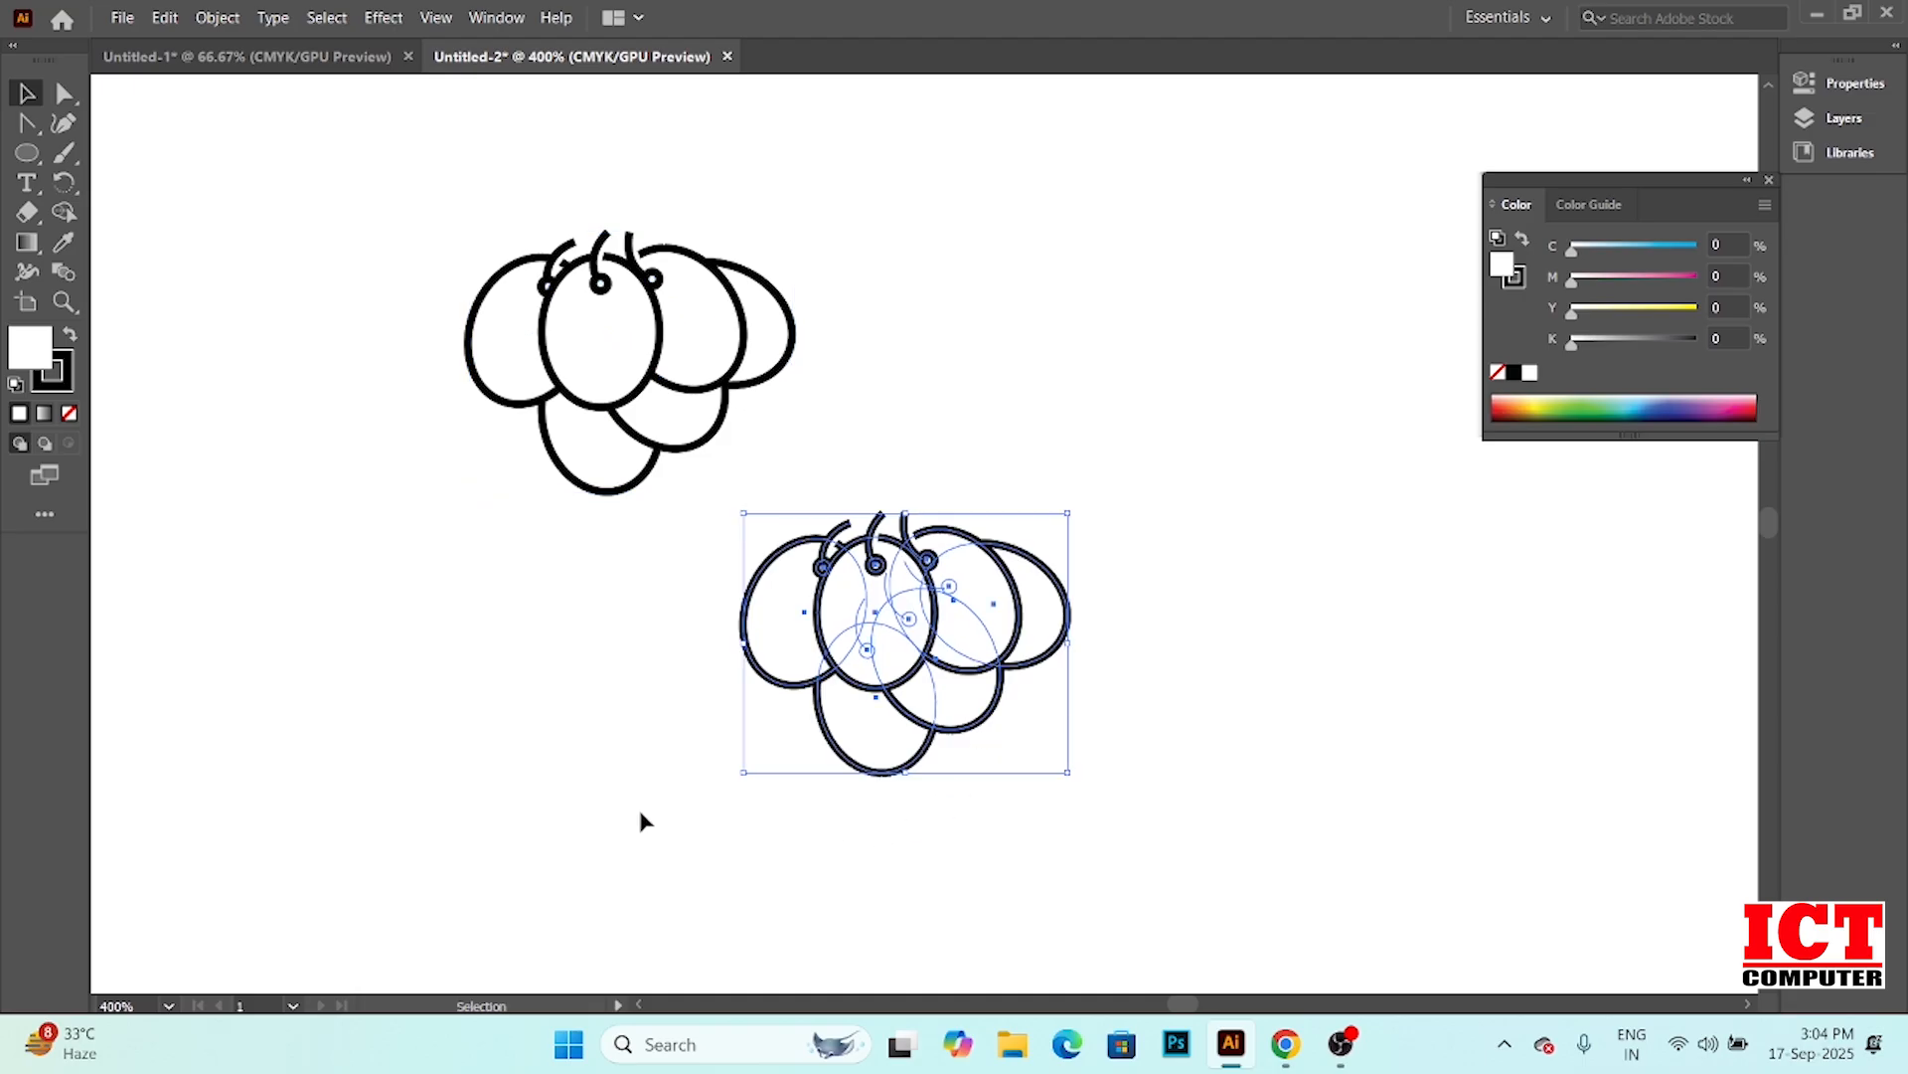
drag(1066, 776, 1007, 698)
drag(855, 593, 646, 470)
Send the smaller six-grape cluster to the back, behind the upper grapes
right_click(679, 471)
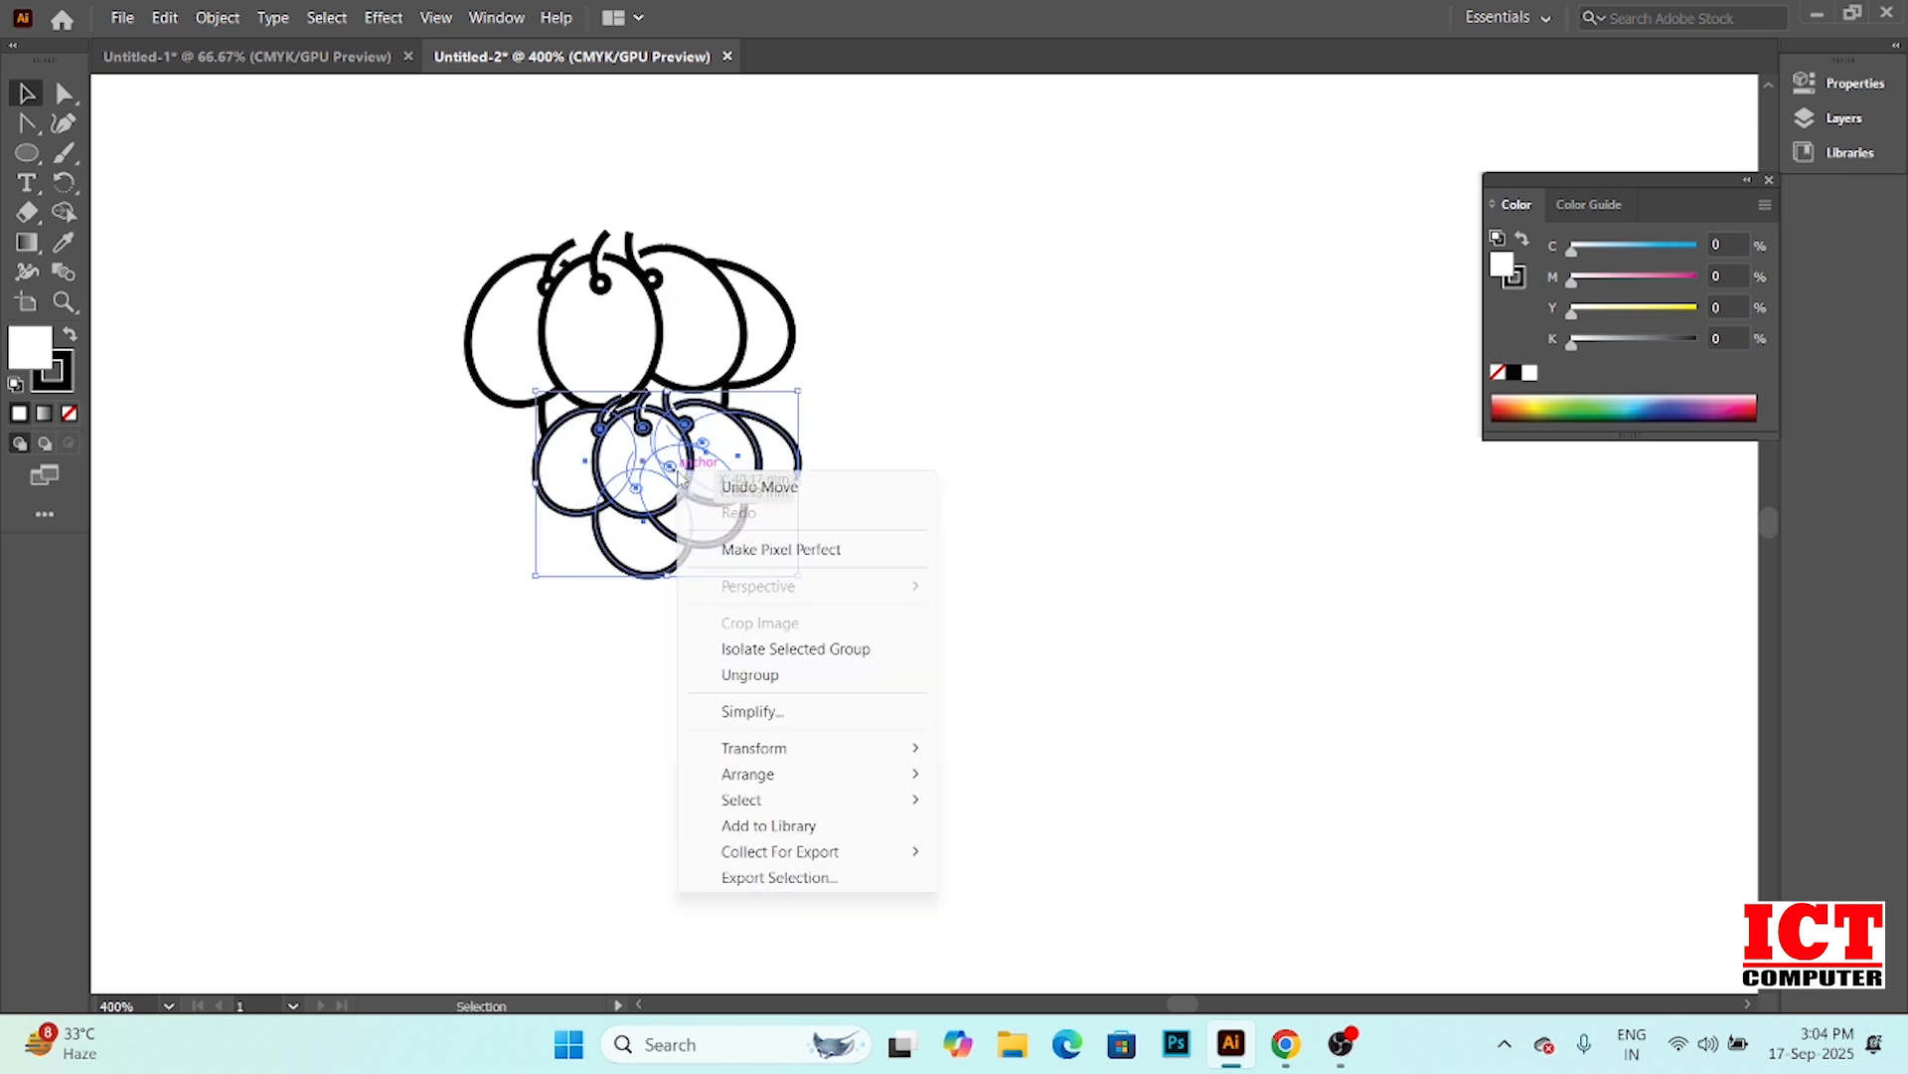
mouse_move(771, 774)
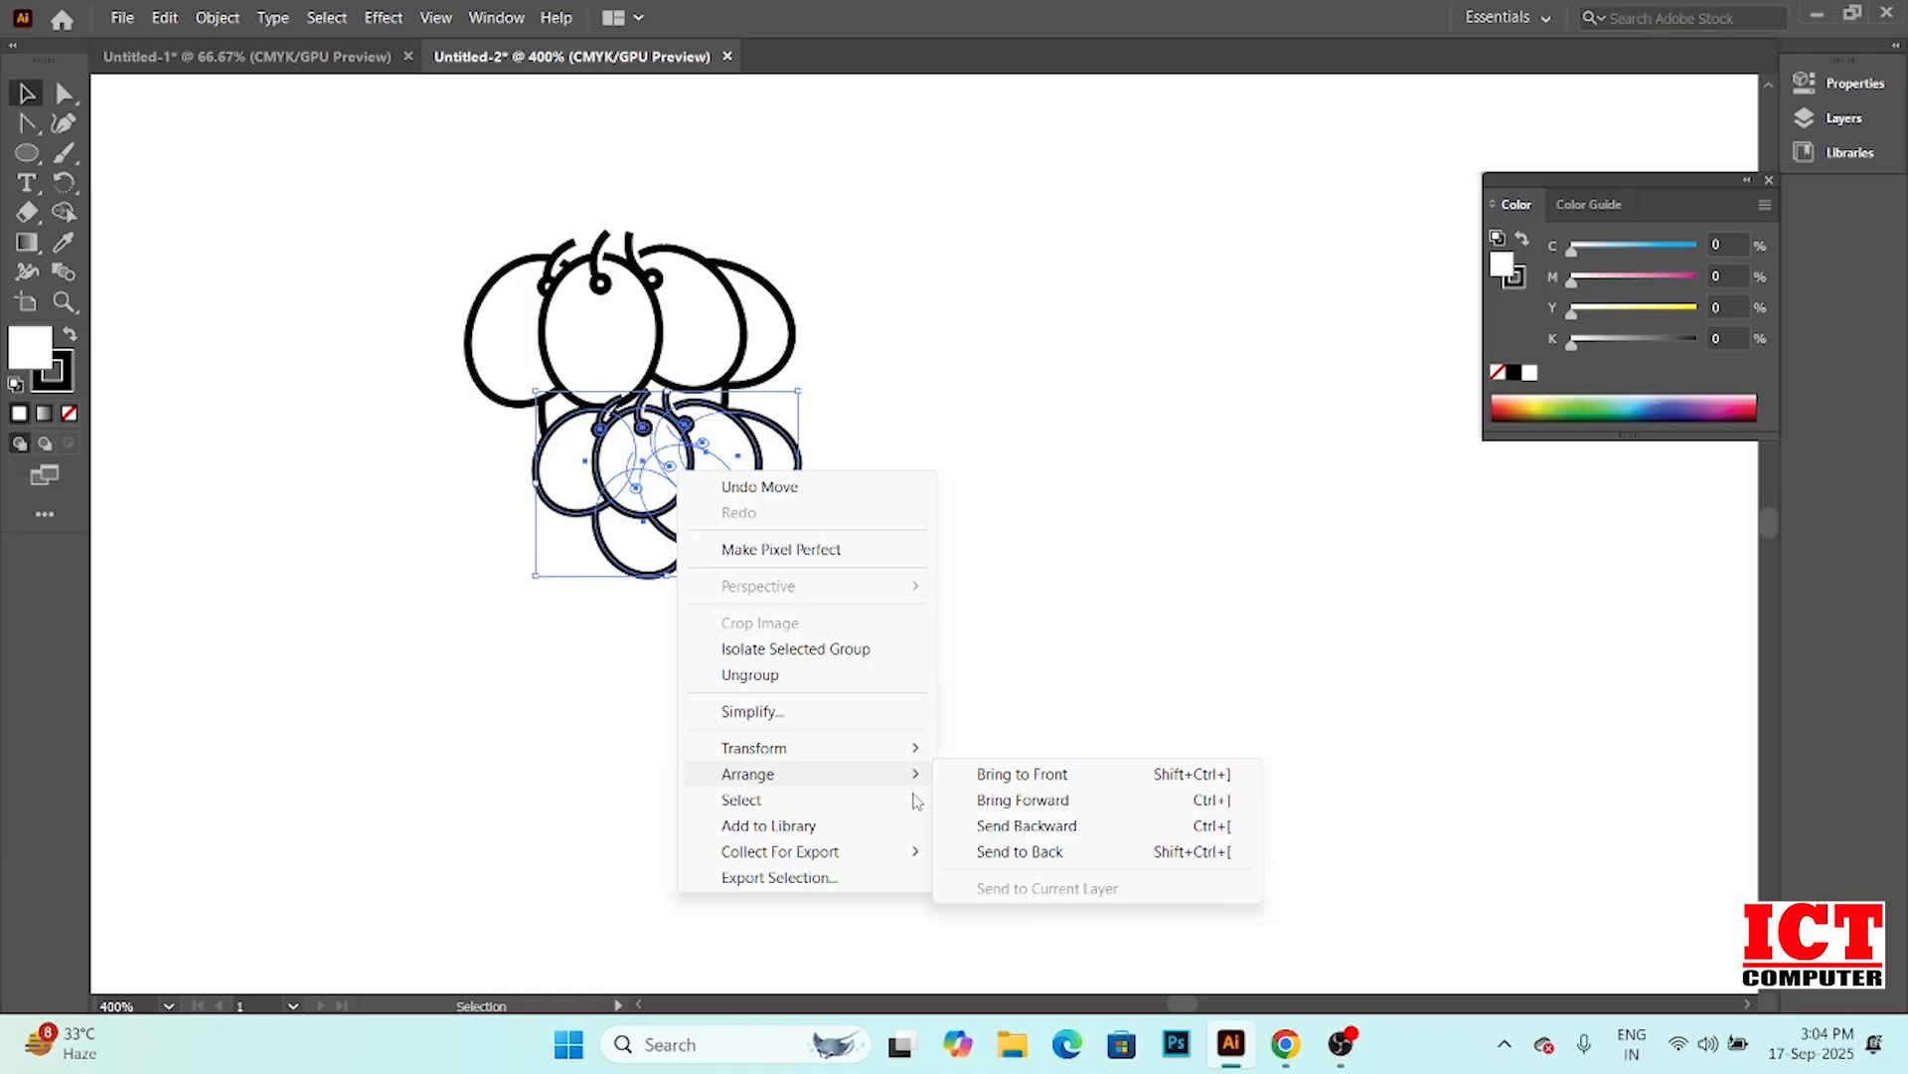
click(1044, 852)
mouse_move(366, 622)
mouse_down()
mouse_move(861, 493)
mouse_move(840, 494)
mouse_up()
click(900, 584)
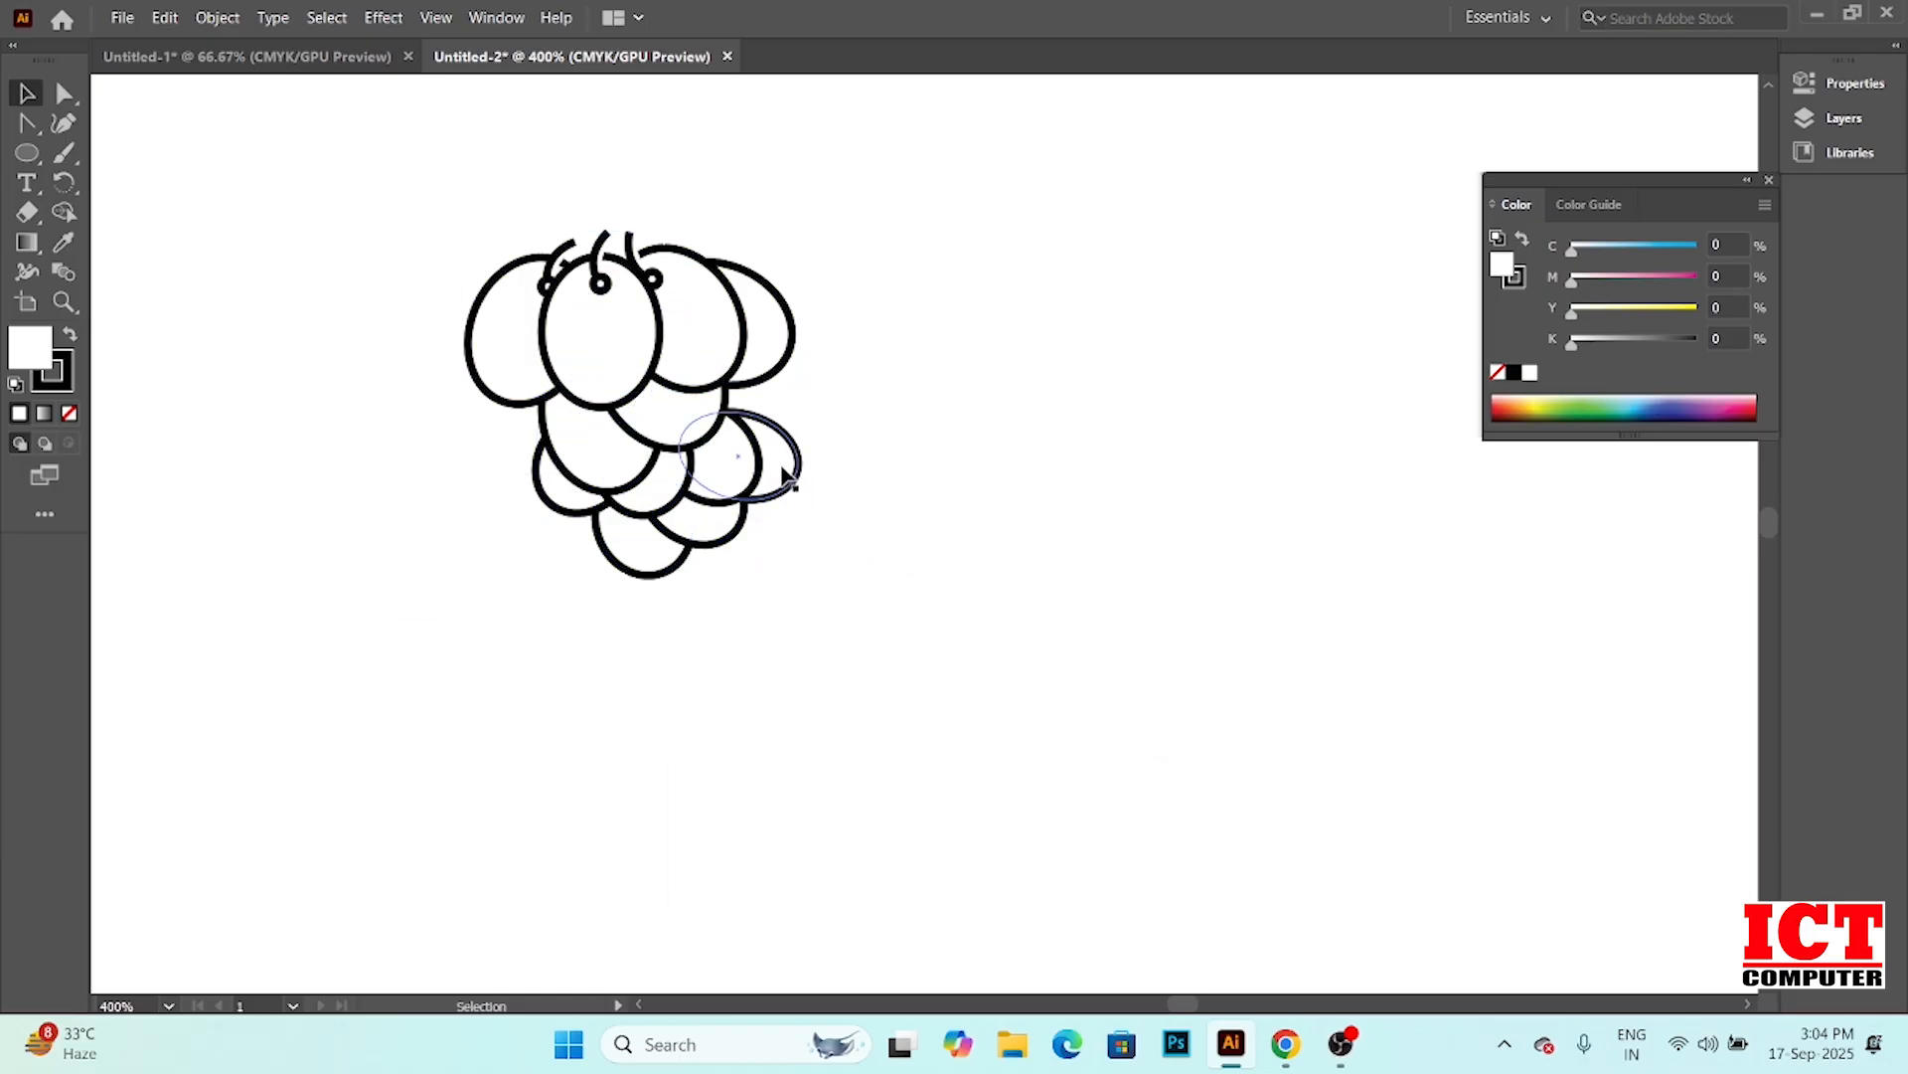
Duplicate the smaller cluster, shrink the copy slightly and overlap it on the lower right of the bunch
click(795, 465)
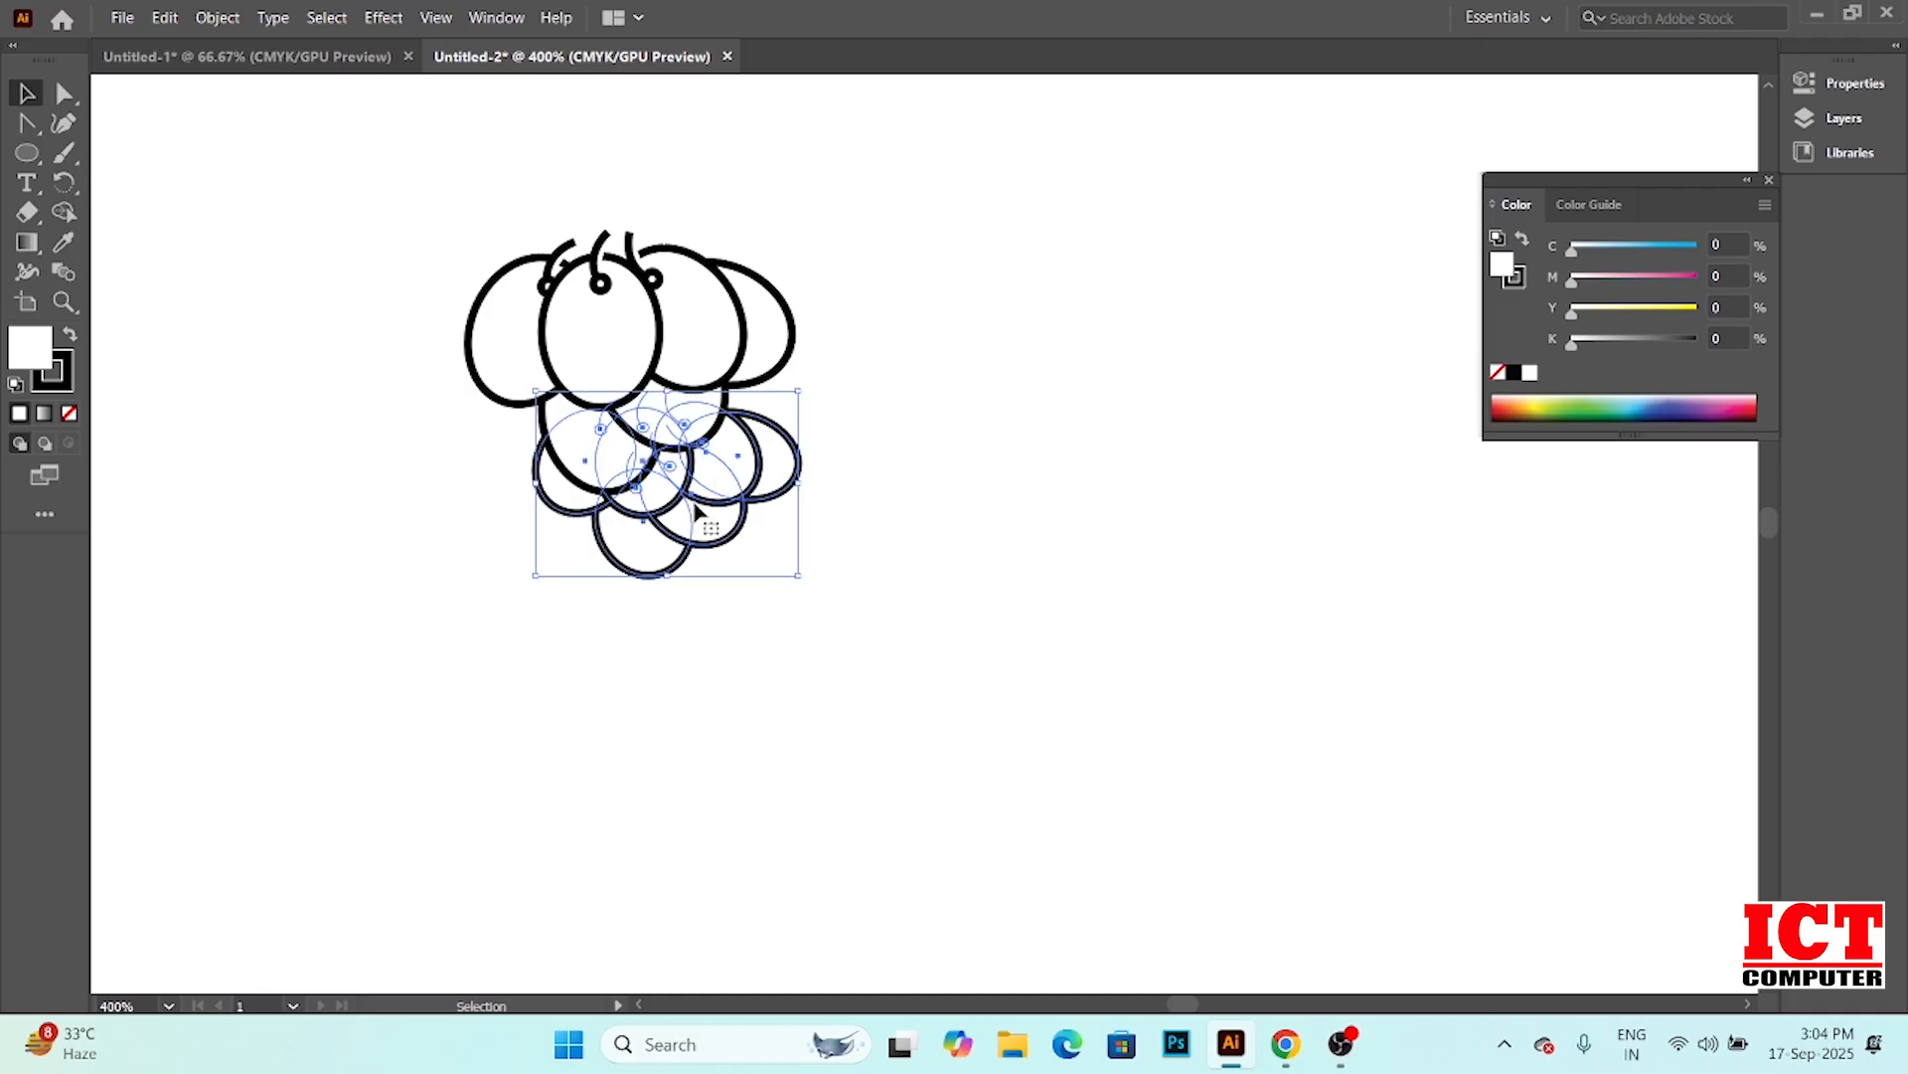
drag(776, 504, 1198, 754)
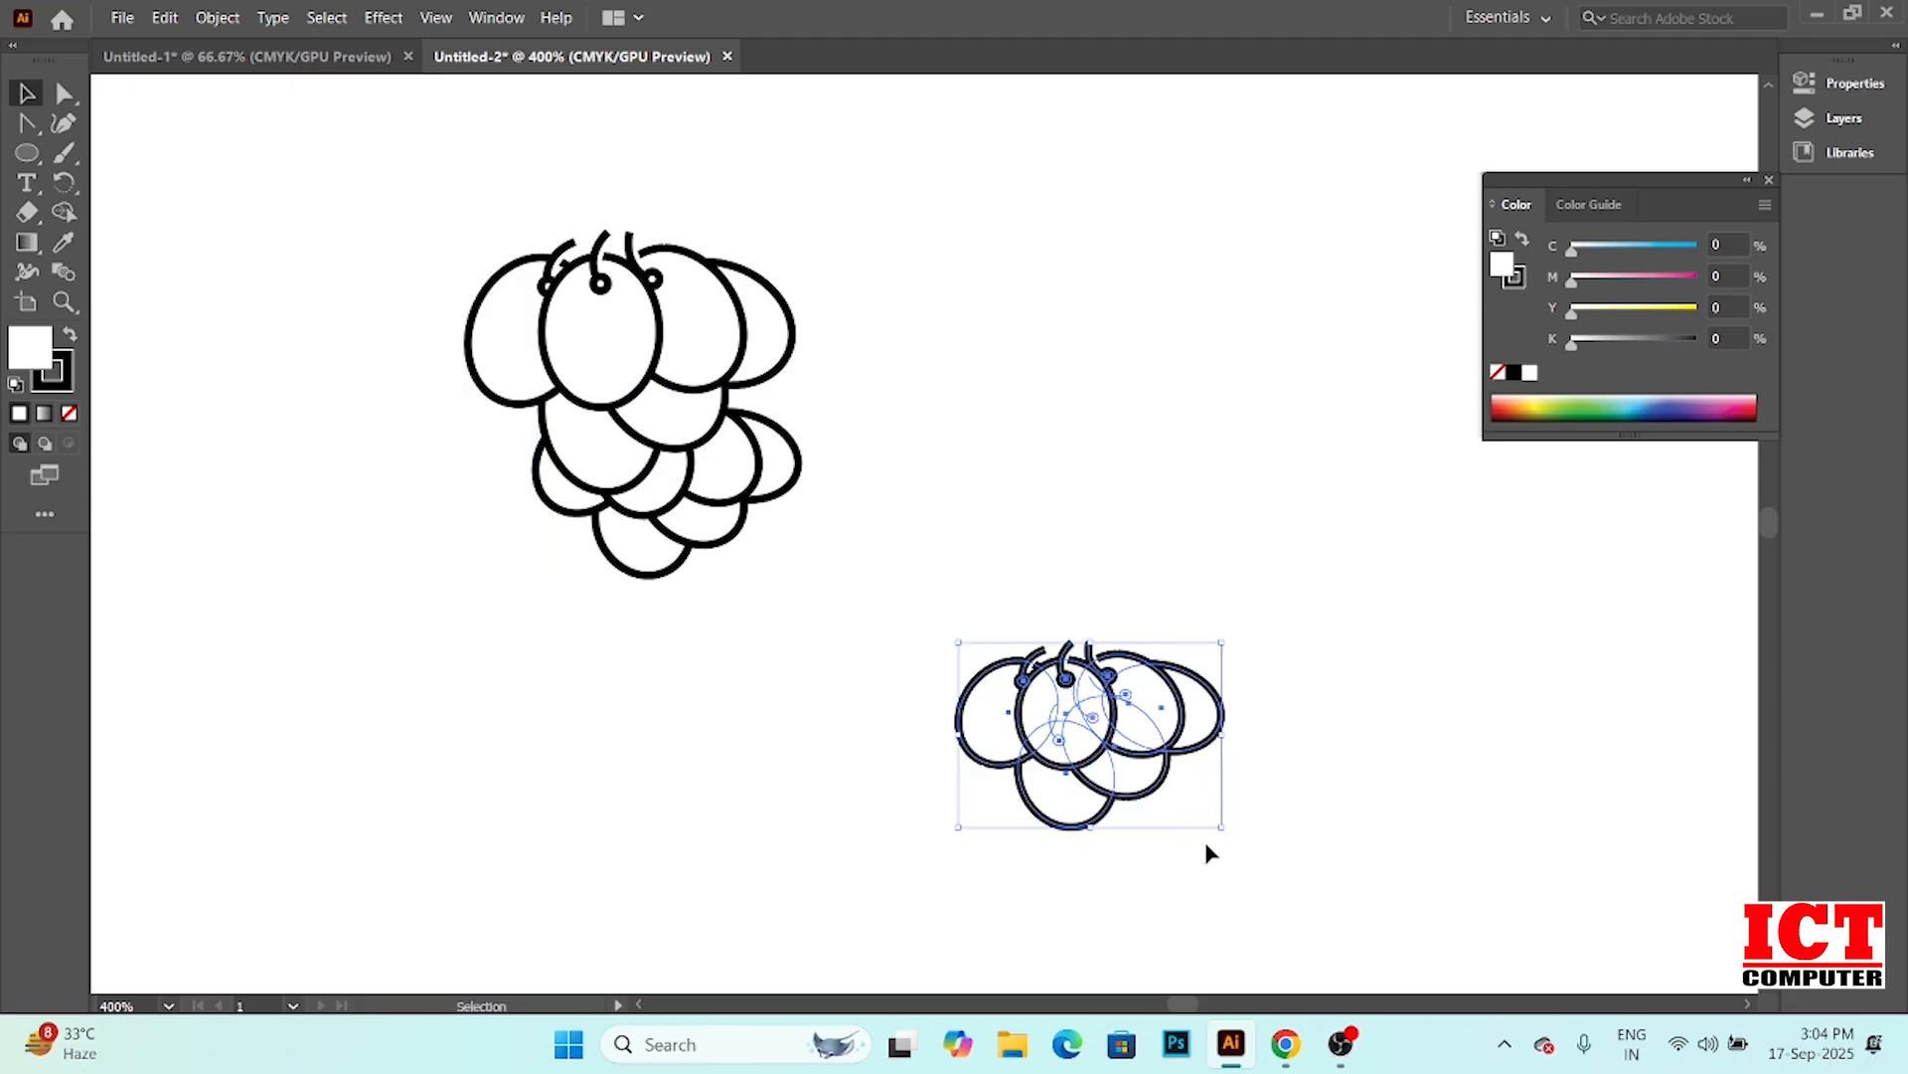
drag(1221, 828, 1189, 818)
drag(1056, 713, 742, 504)
Send the newest small cluster to the back, behind the rest of the bunch
right_click(785, 497)
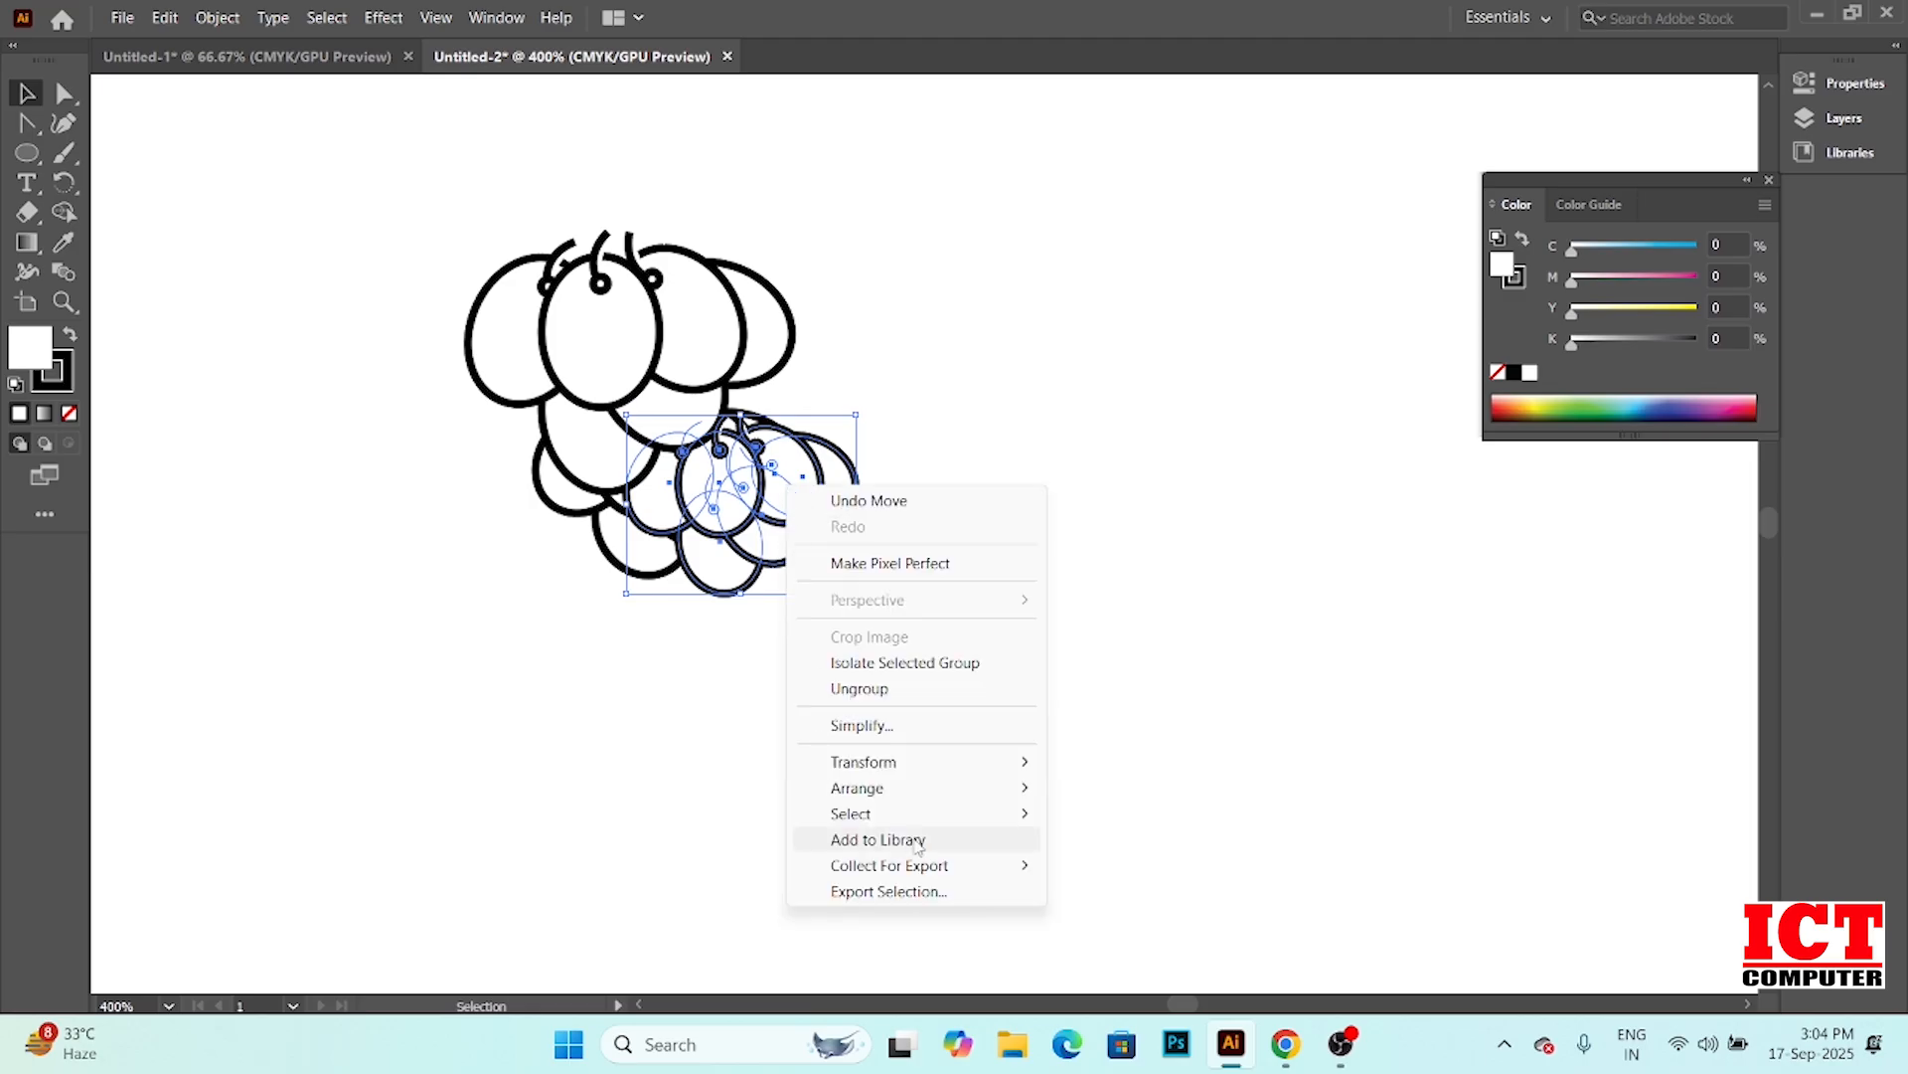
mouse_move(954, 787)
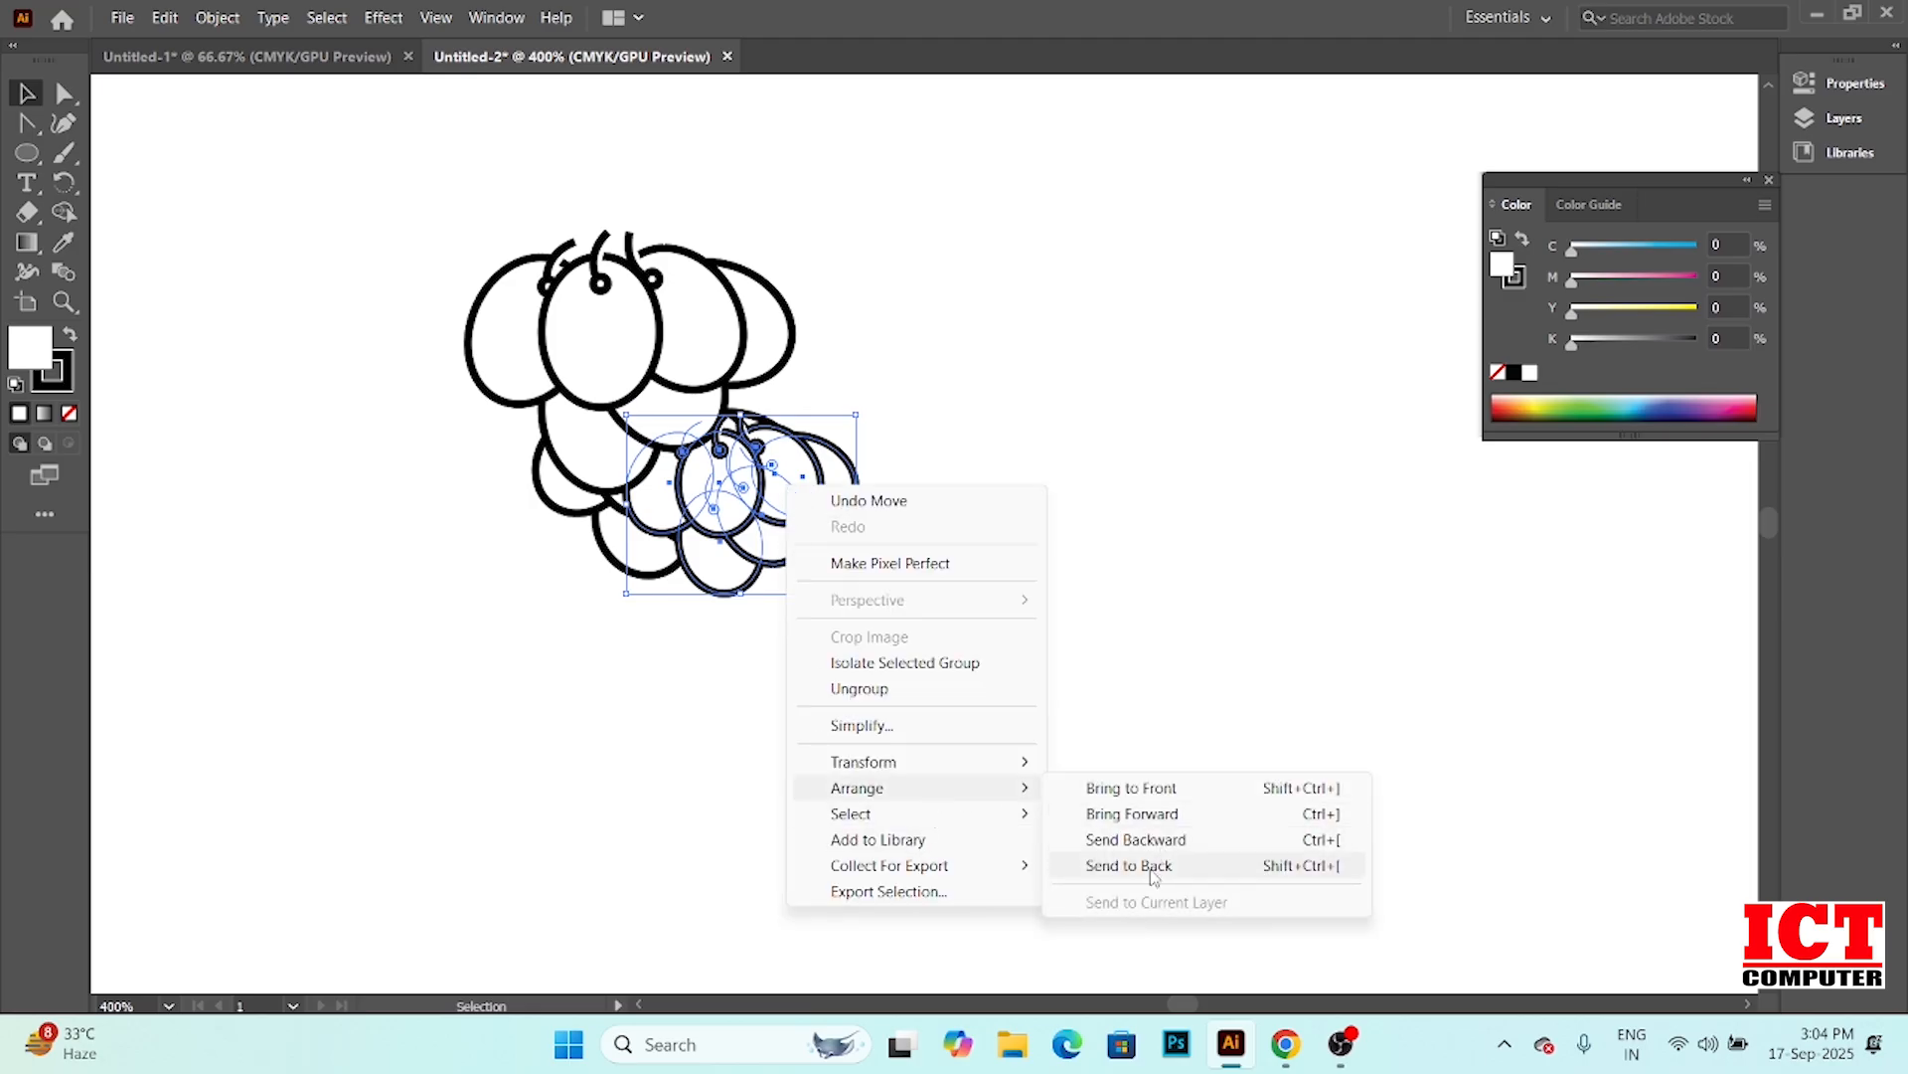
click(1151, 869)
click(874, 753)
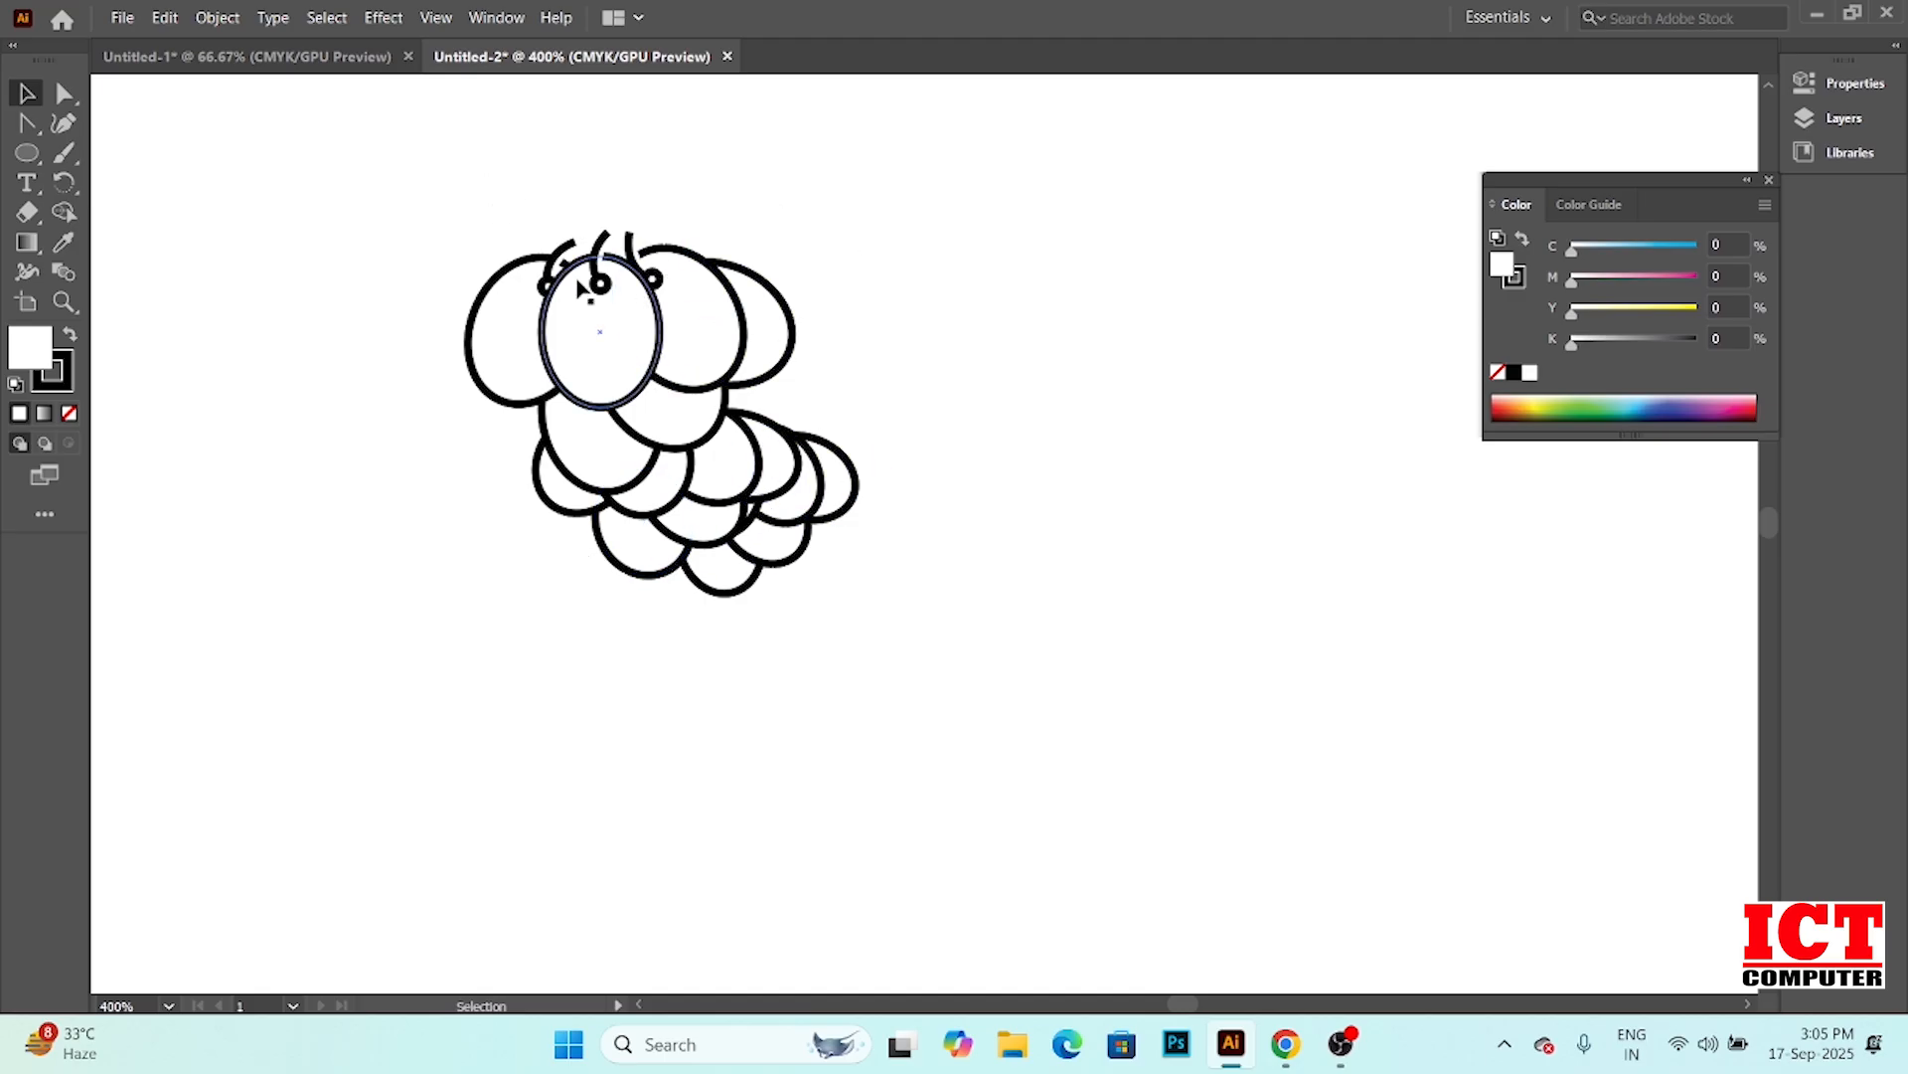
Paint a thick curved stem with the Paintbrush, rising from the top of the bunch and bending to the right
mouse_move(367, 211)
mouse_down()
mouse_move(852, 243)
mouse_move(960, 624)
mouse_up()
key(a)
key(v)
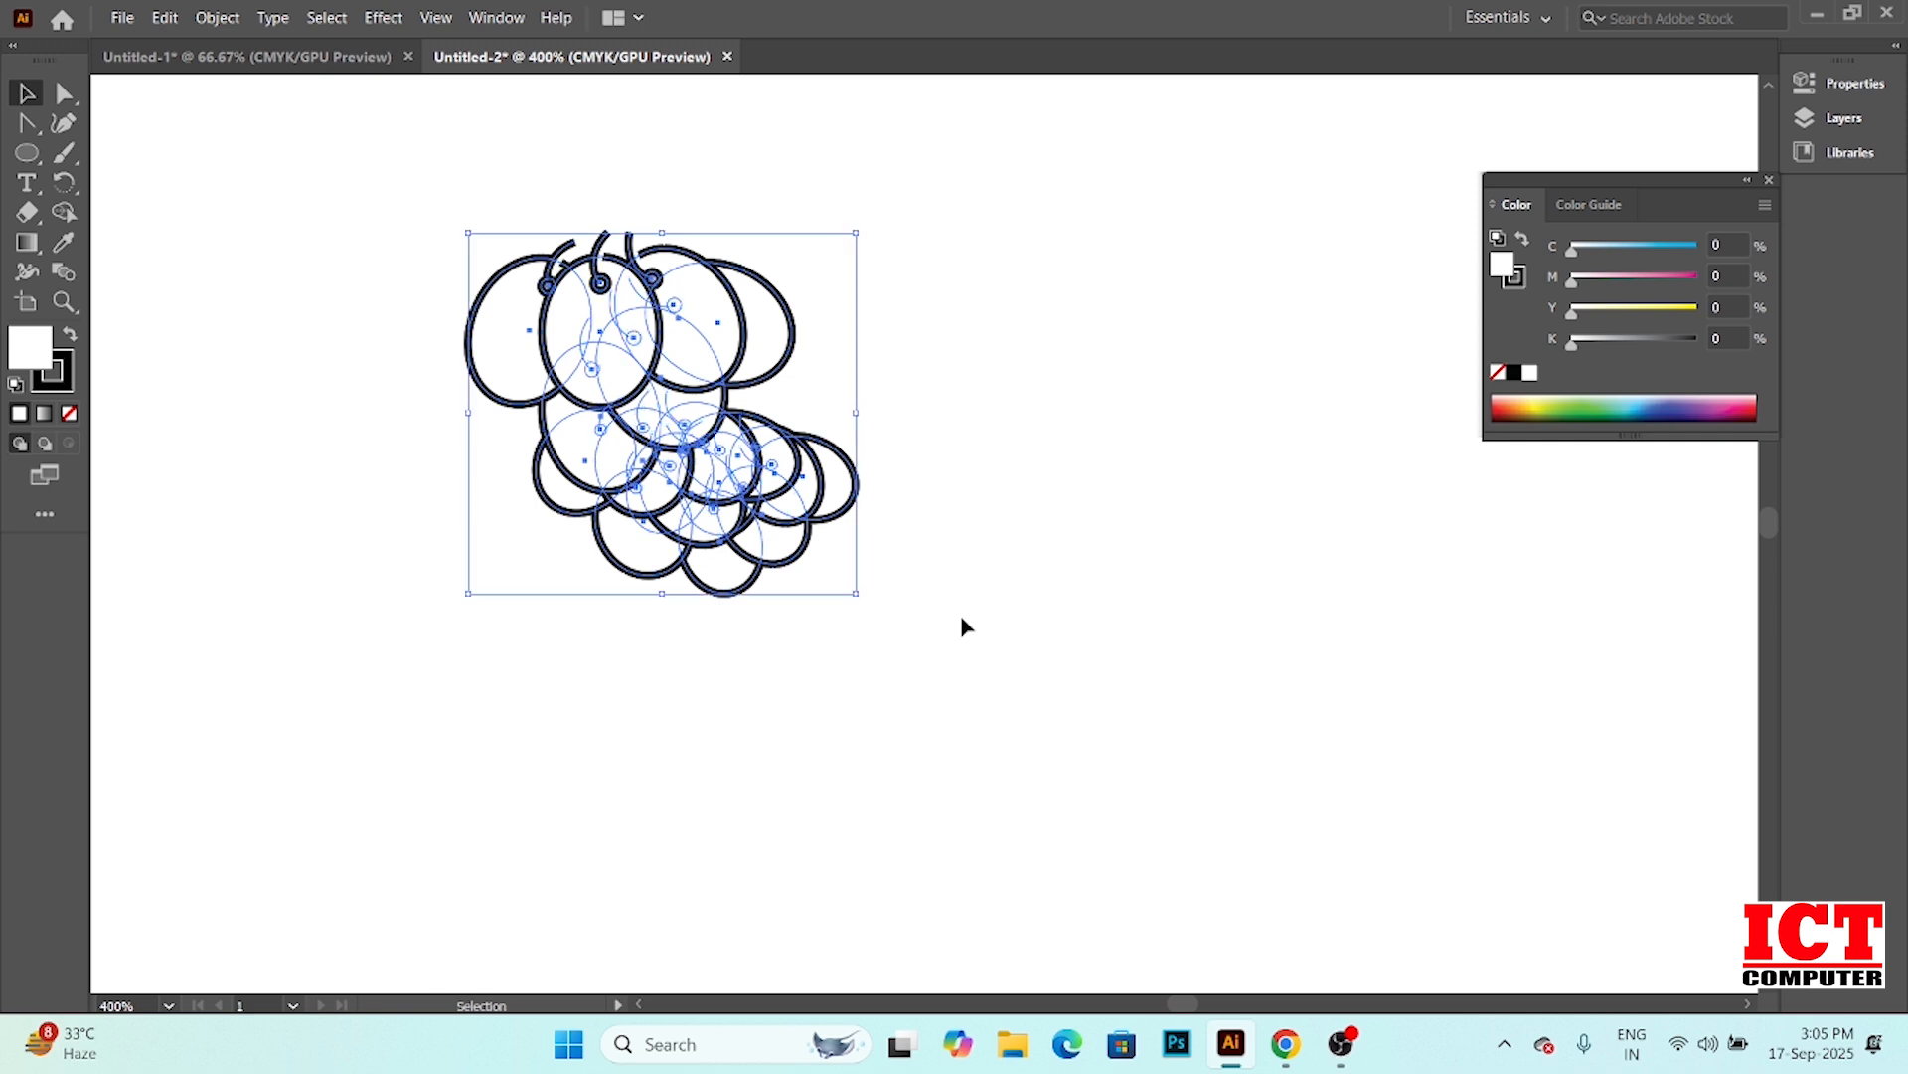
click(63, 154)
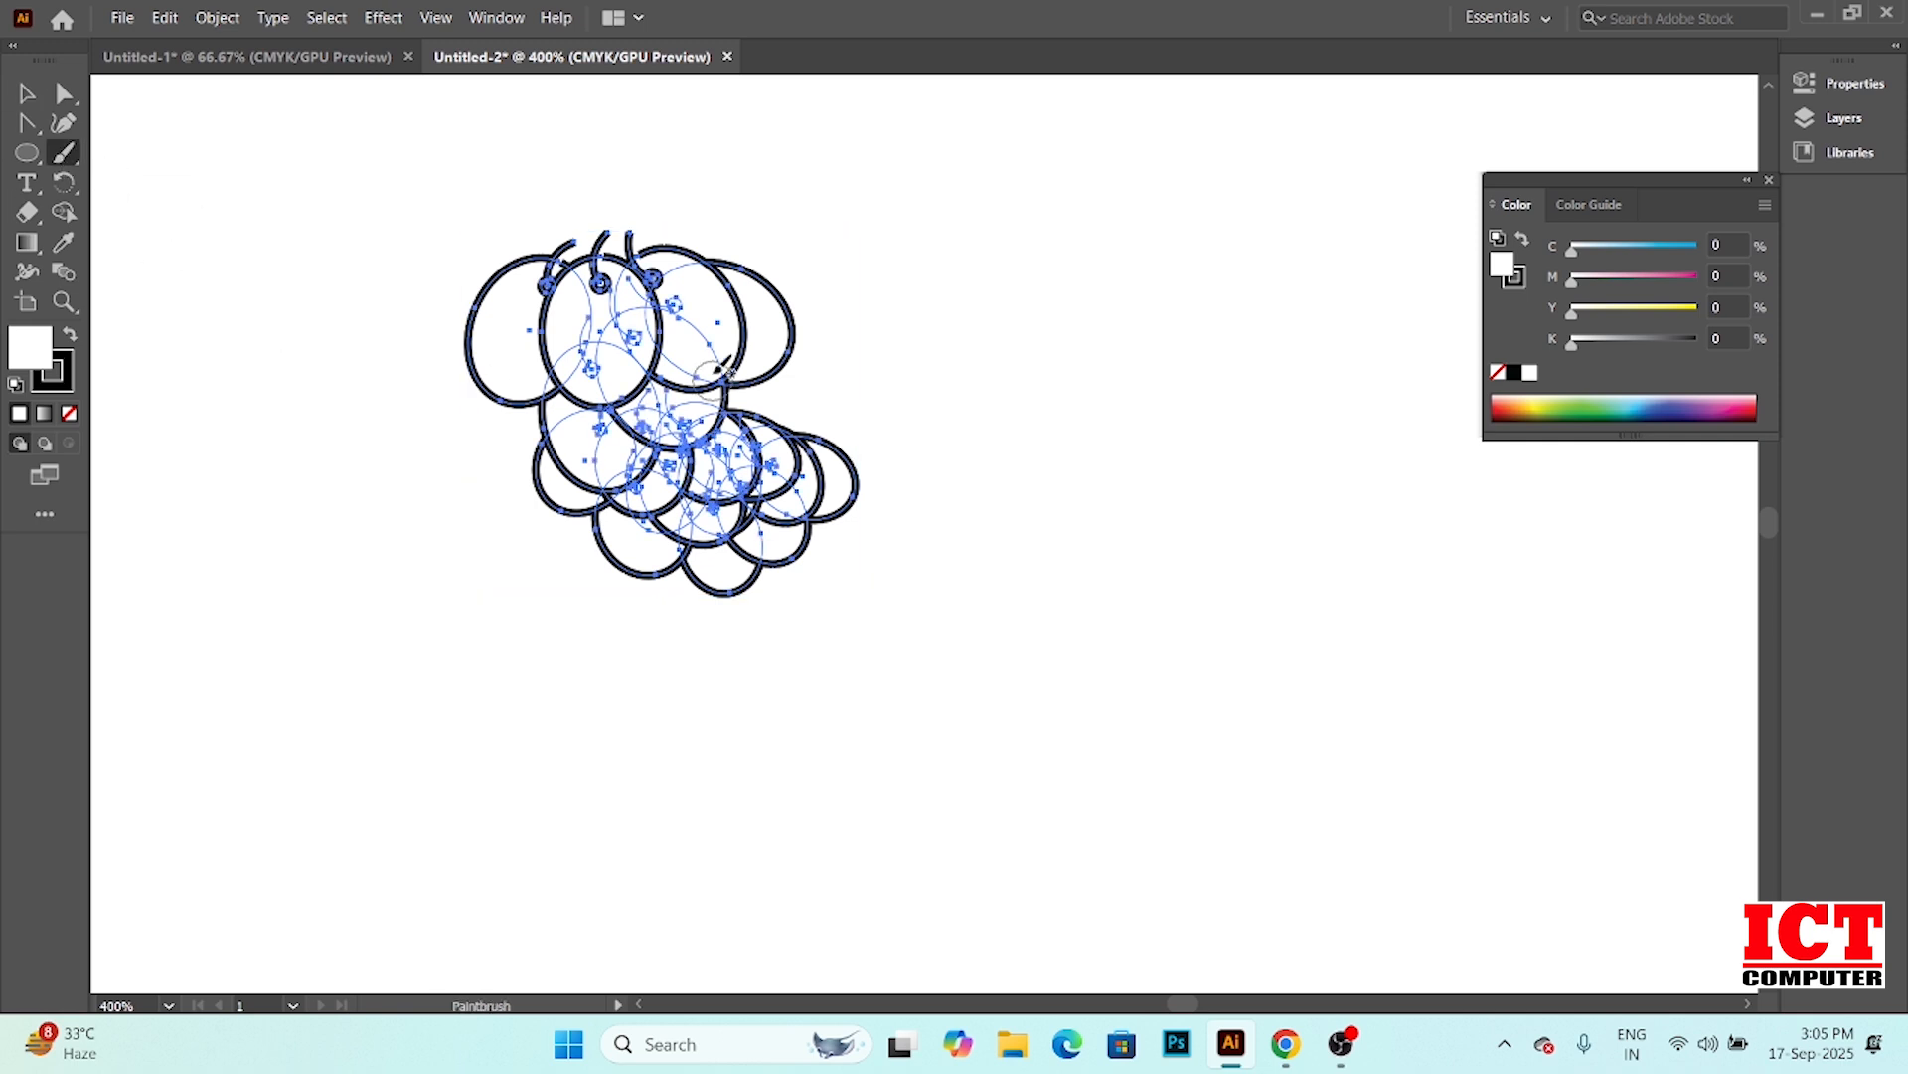
mouse_move(606, 244)
mouse_down()
mouse_move(659, 132)
mouse_move(845, 113)
mouse_up()
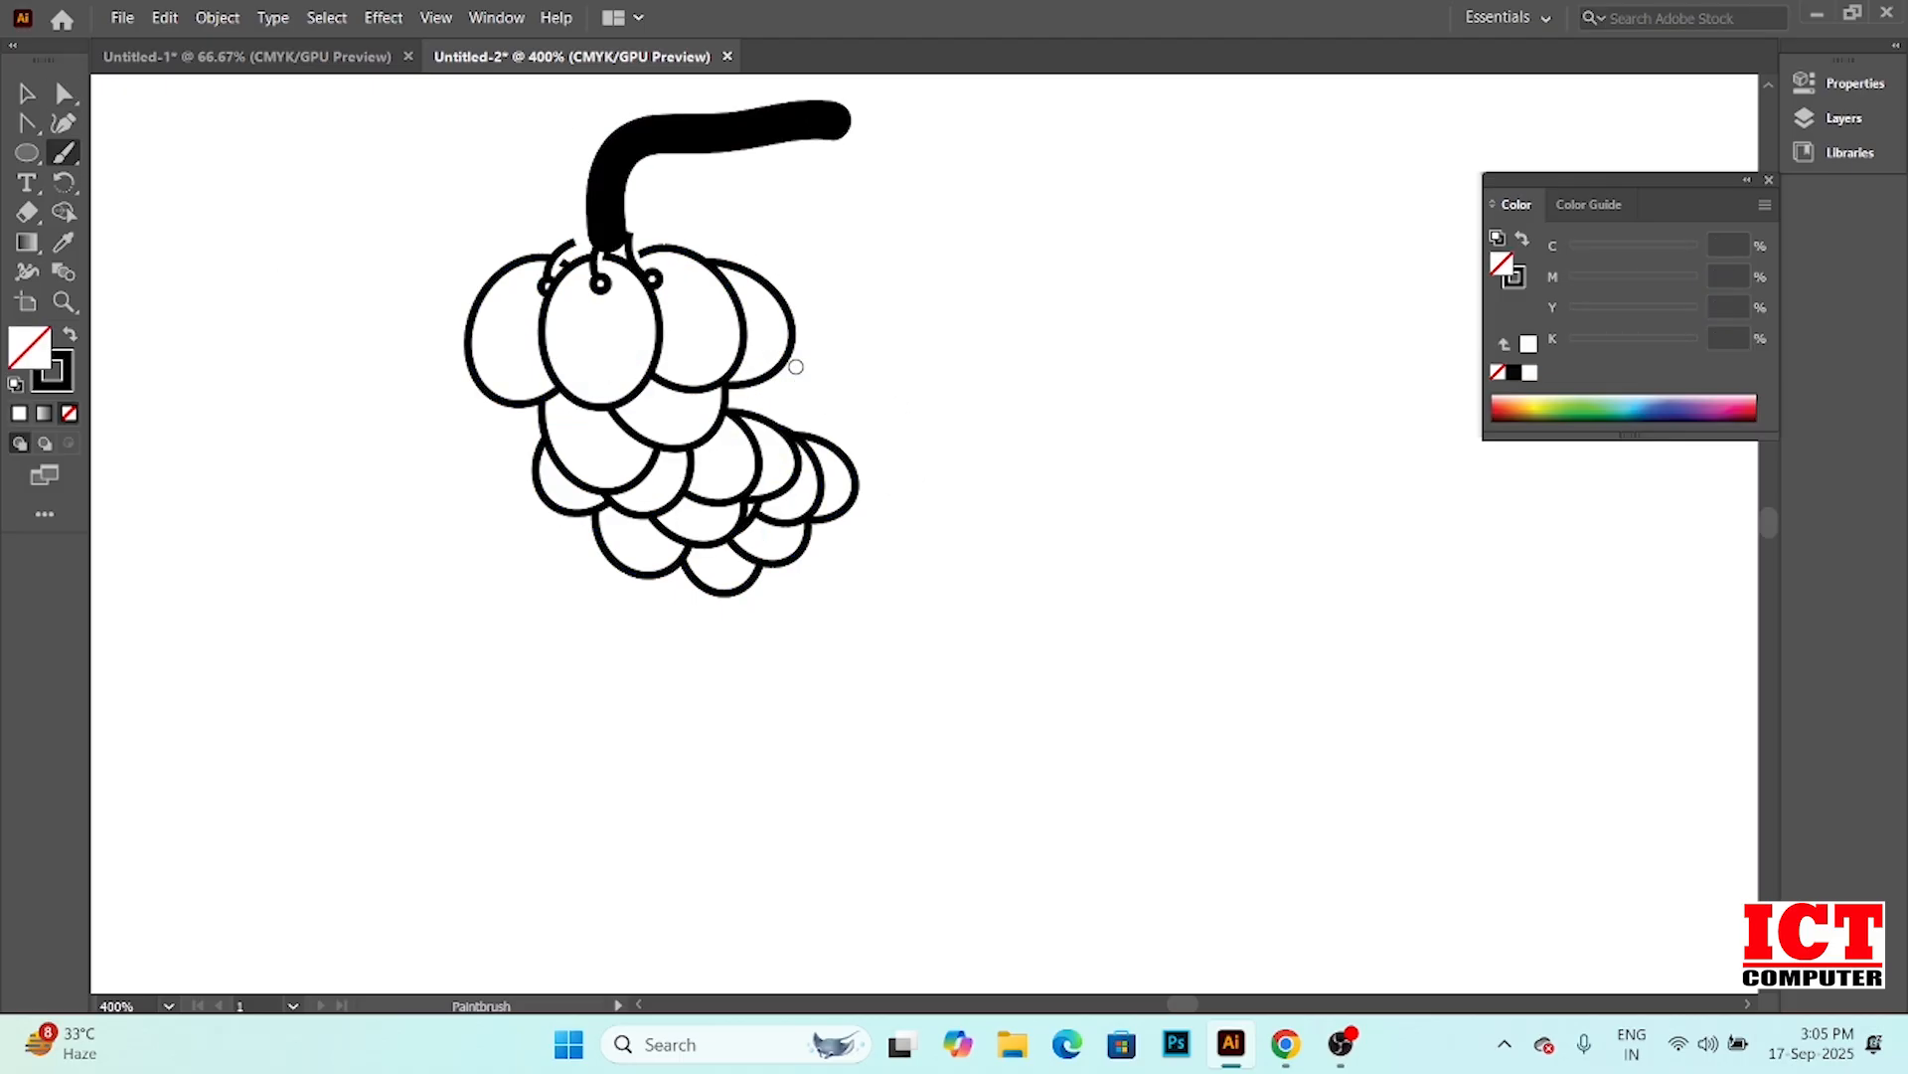
scroll(935, 308, down, 3)
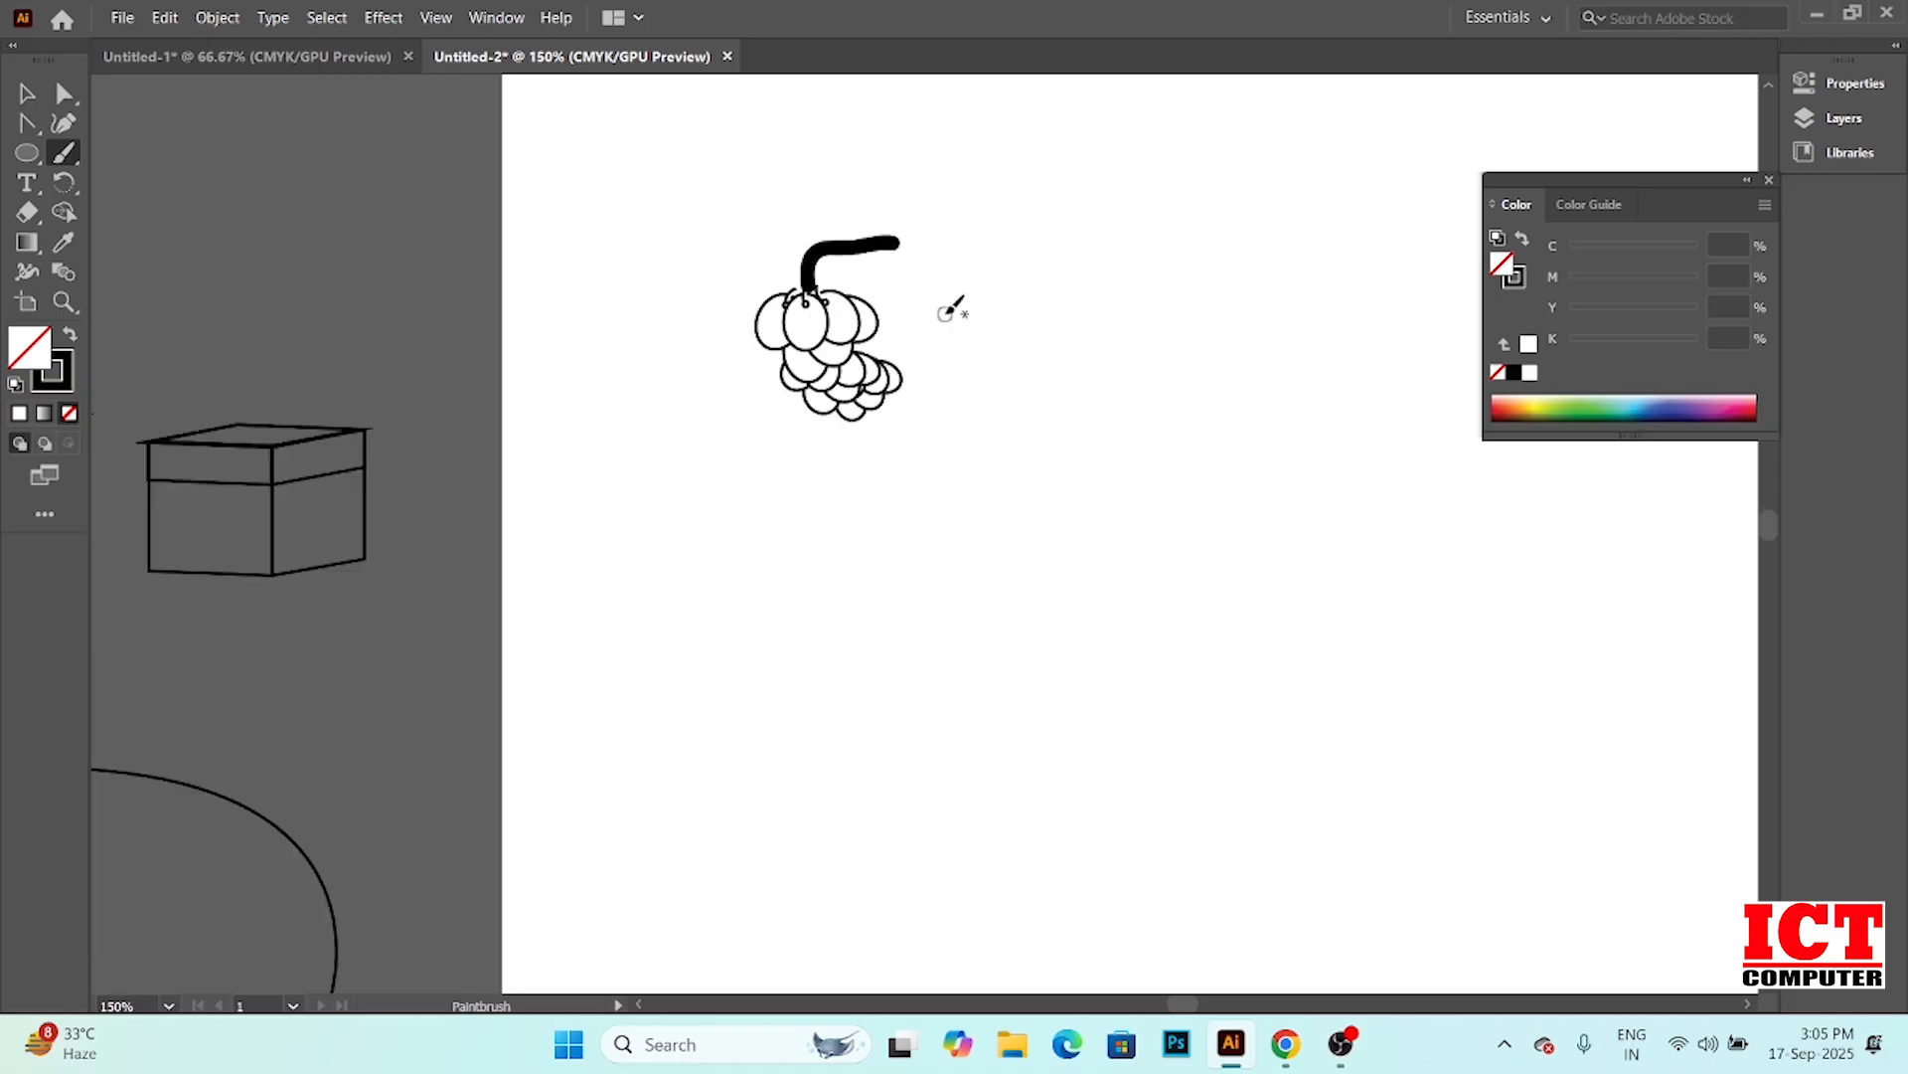
key(v)
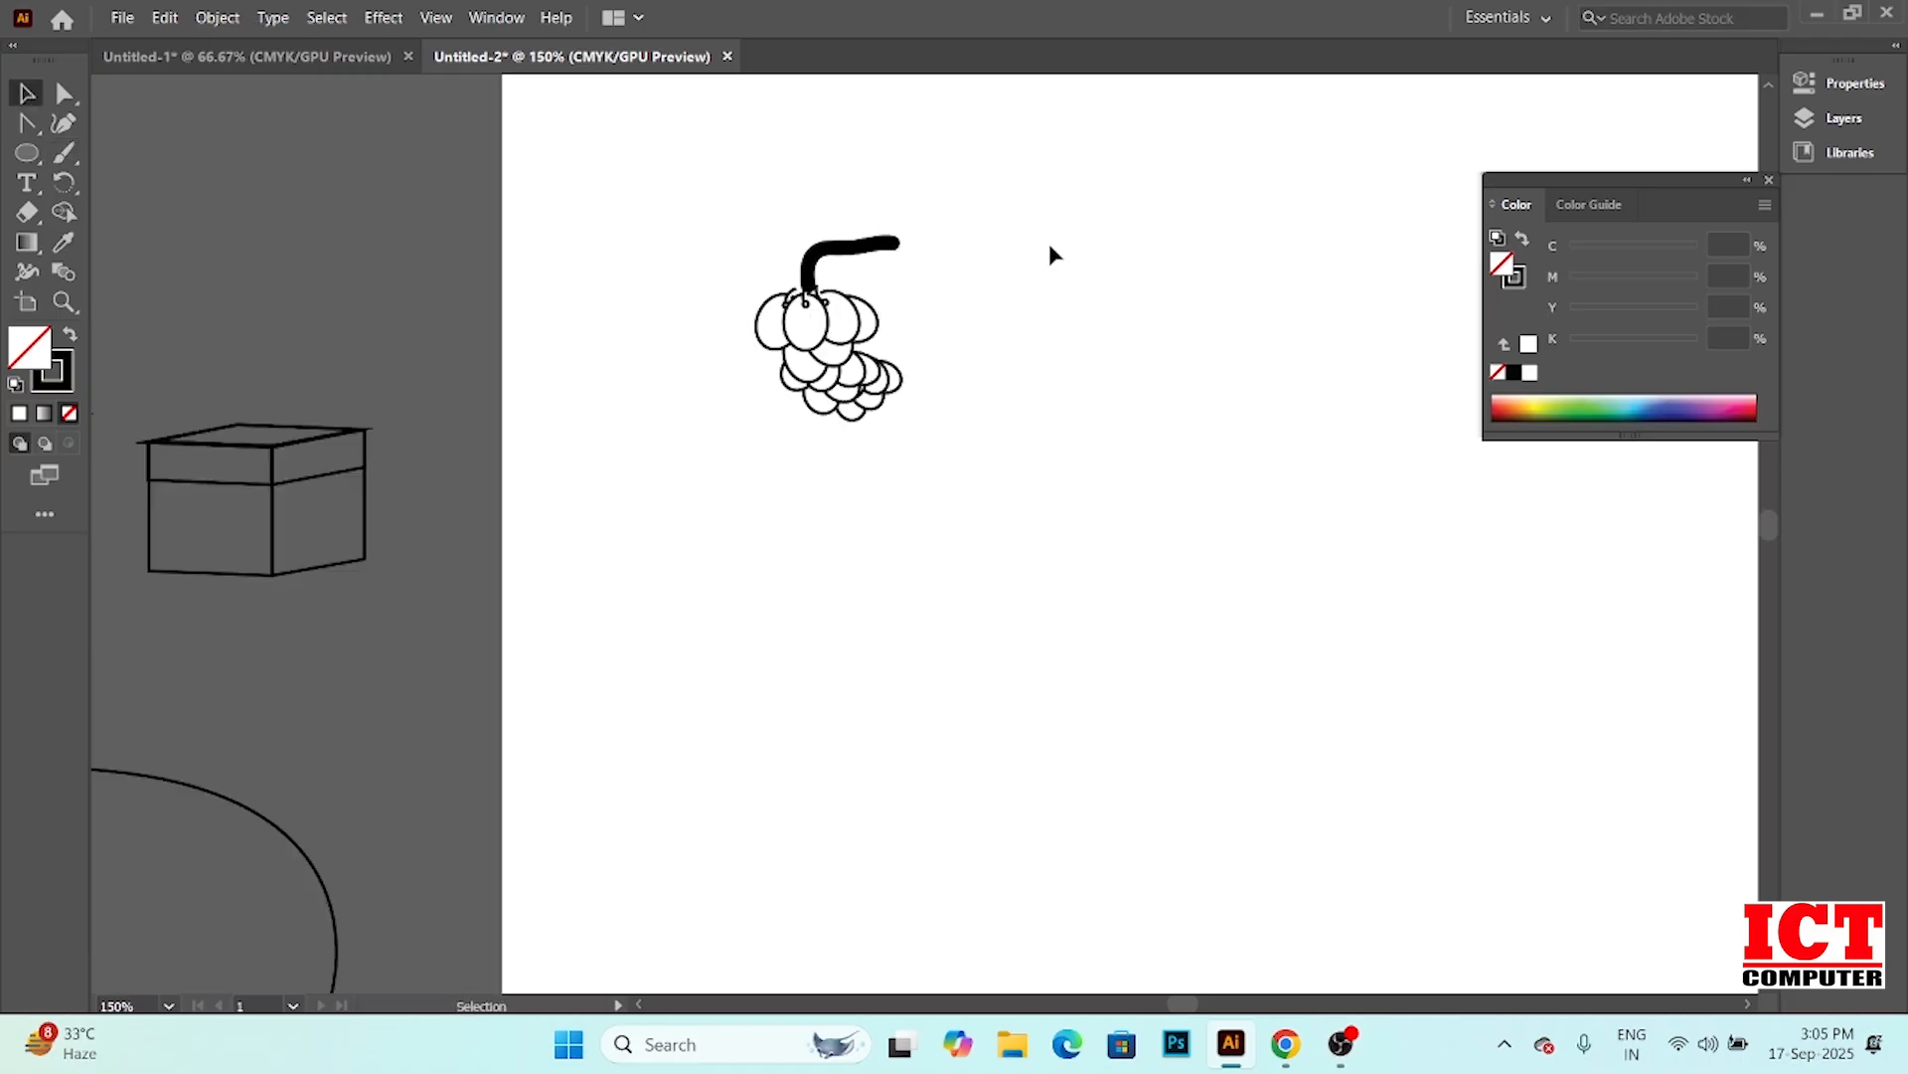
drag(840, 183, 993, 490)
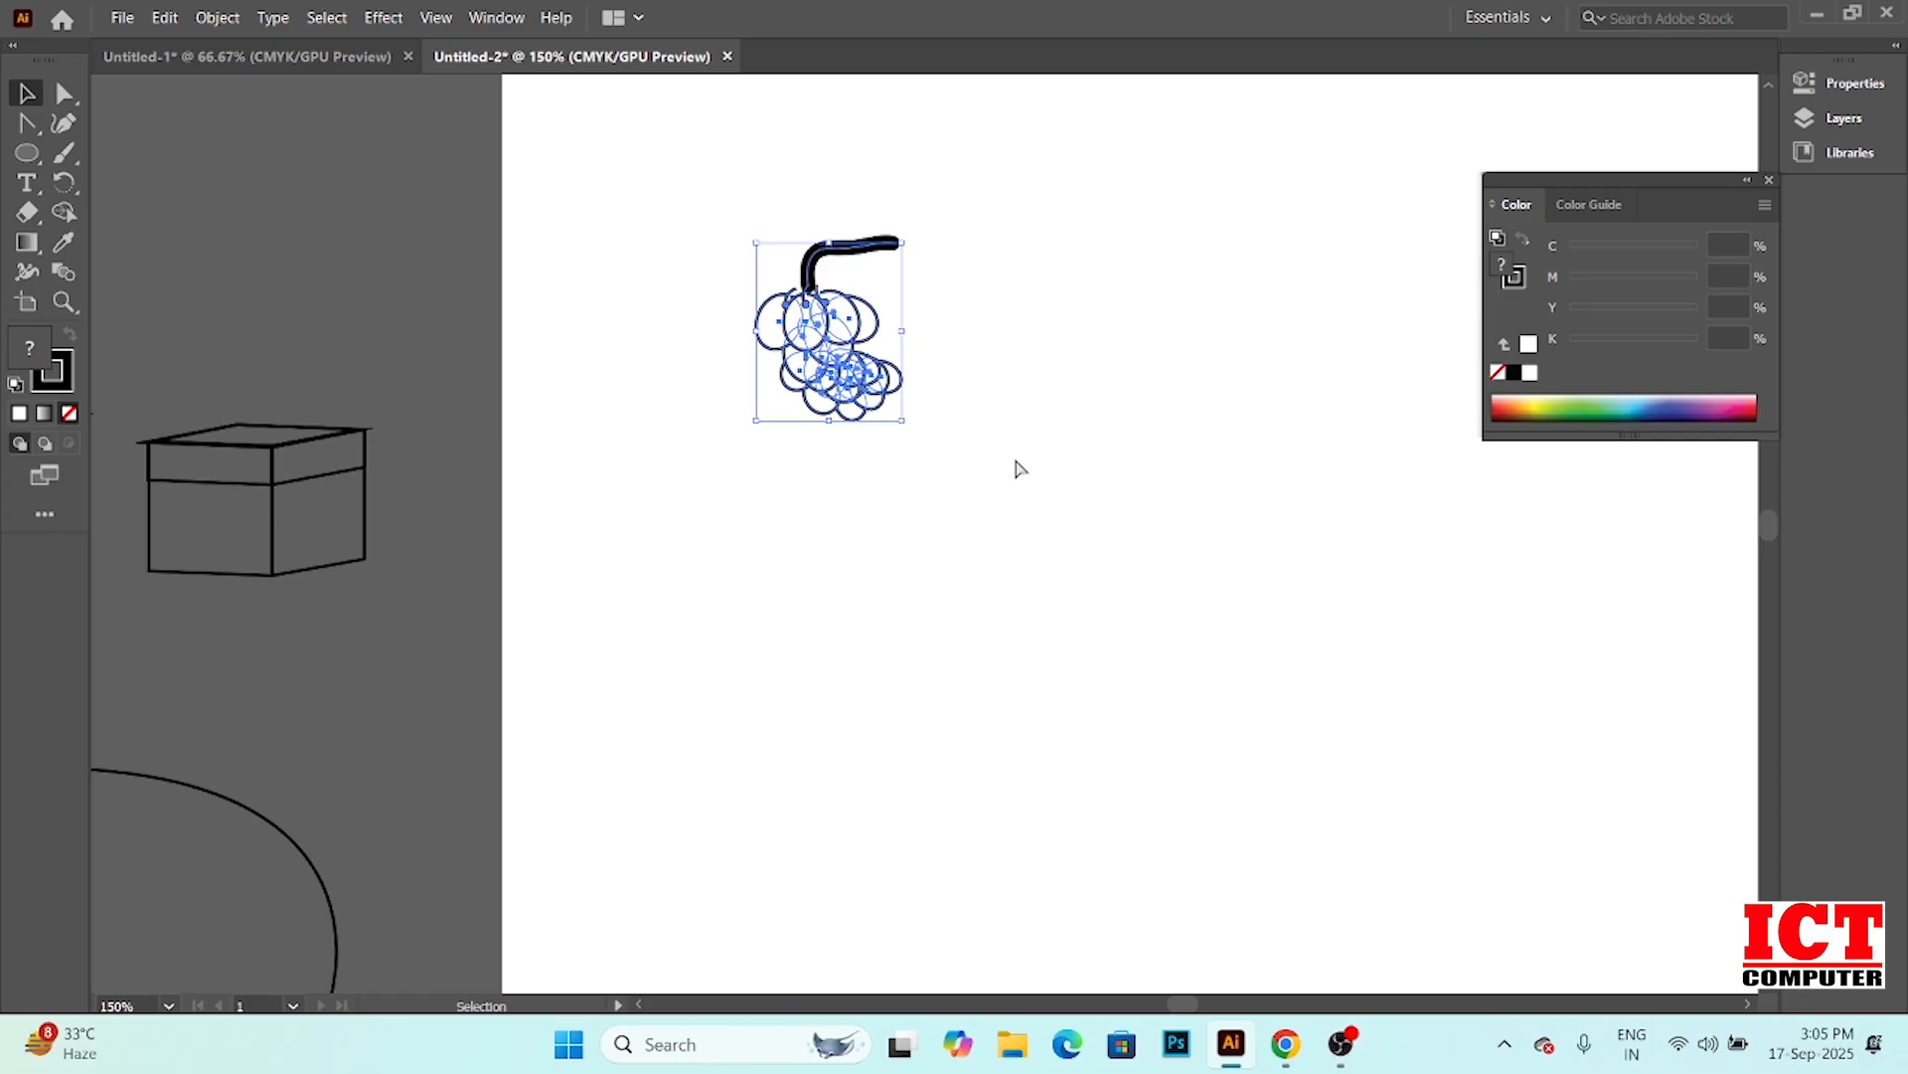
key(a)
key(v)
click(1012, 469)
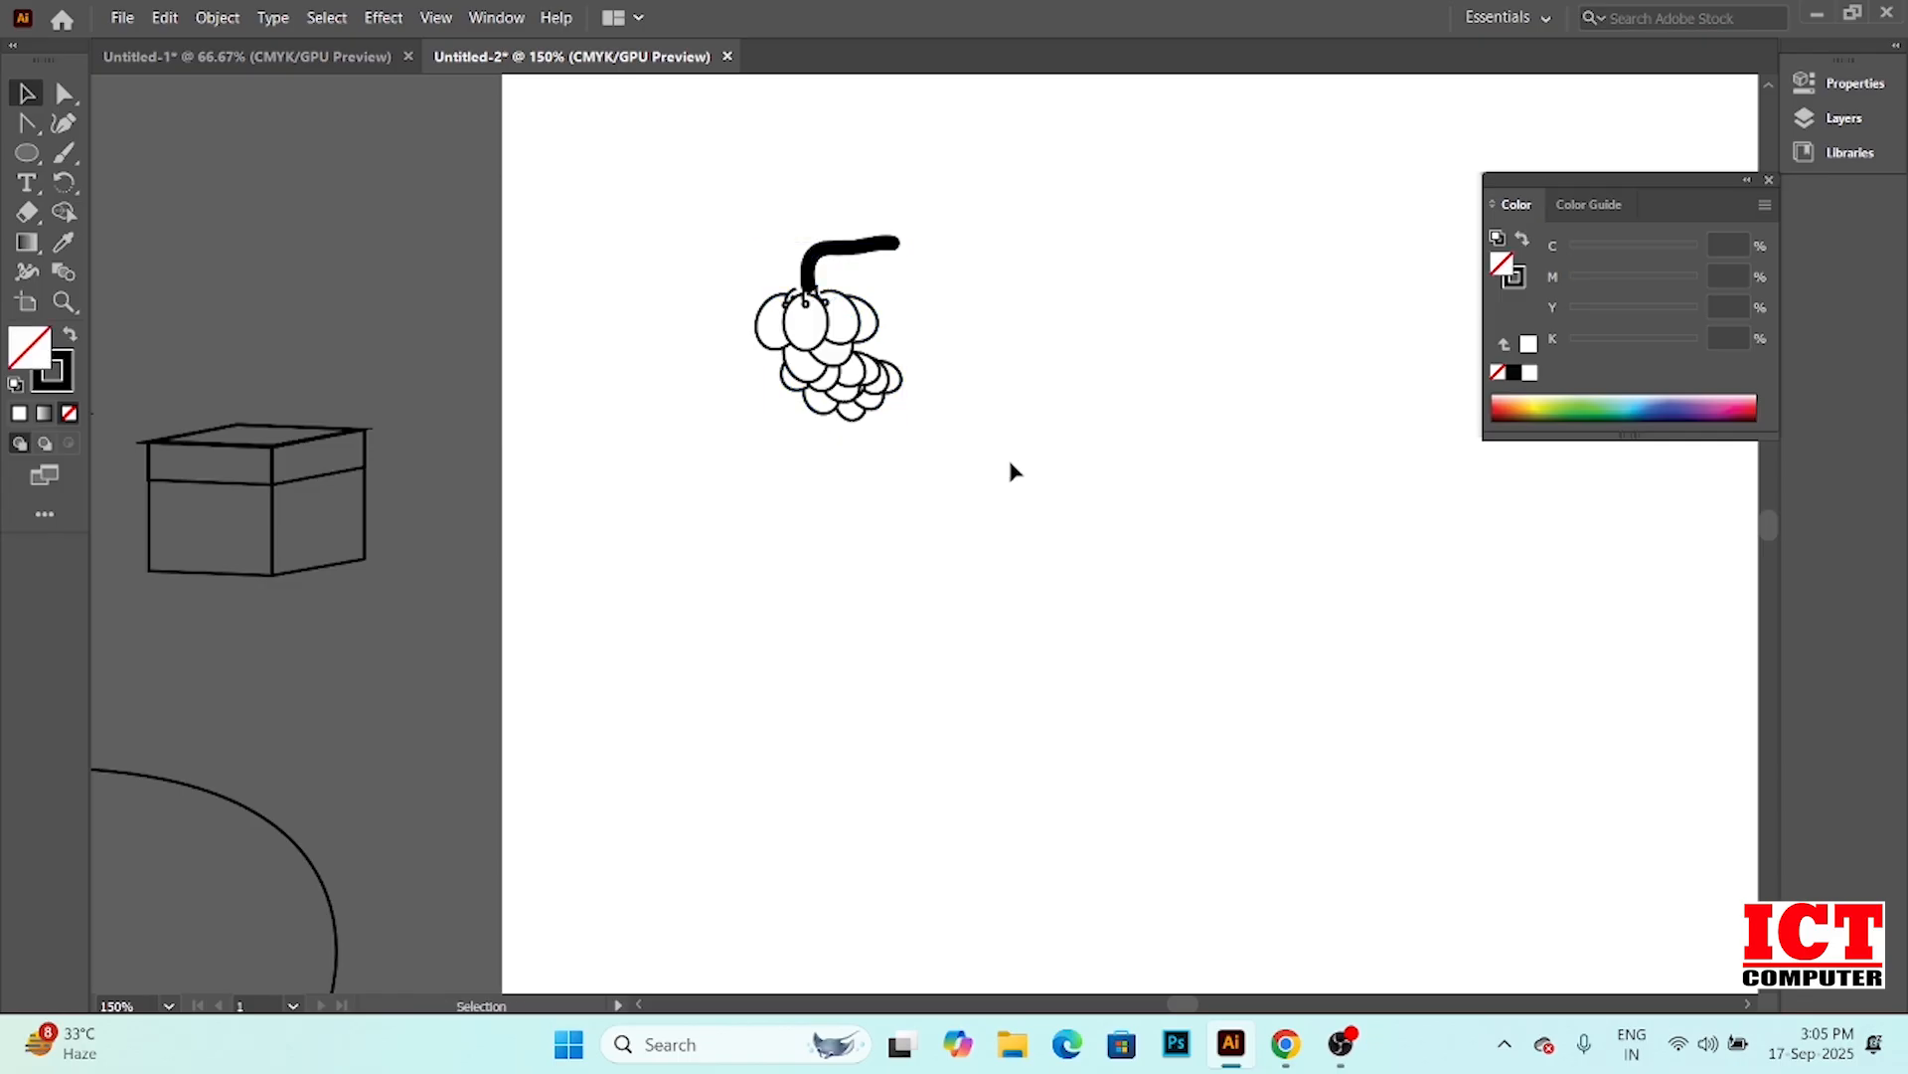
Move the lidded box onto the artboard beside the grapes and place the large round-topped outline below the bunch
click(259, 479)
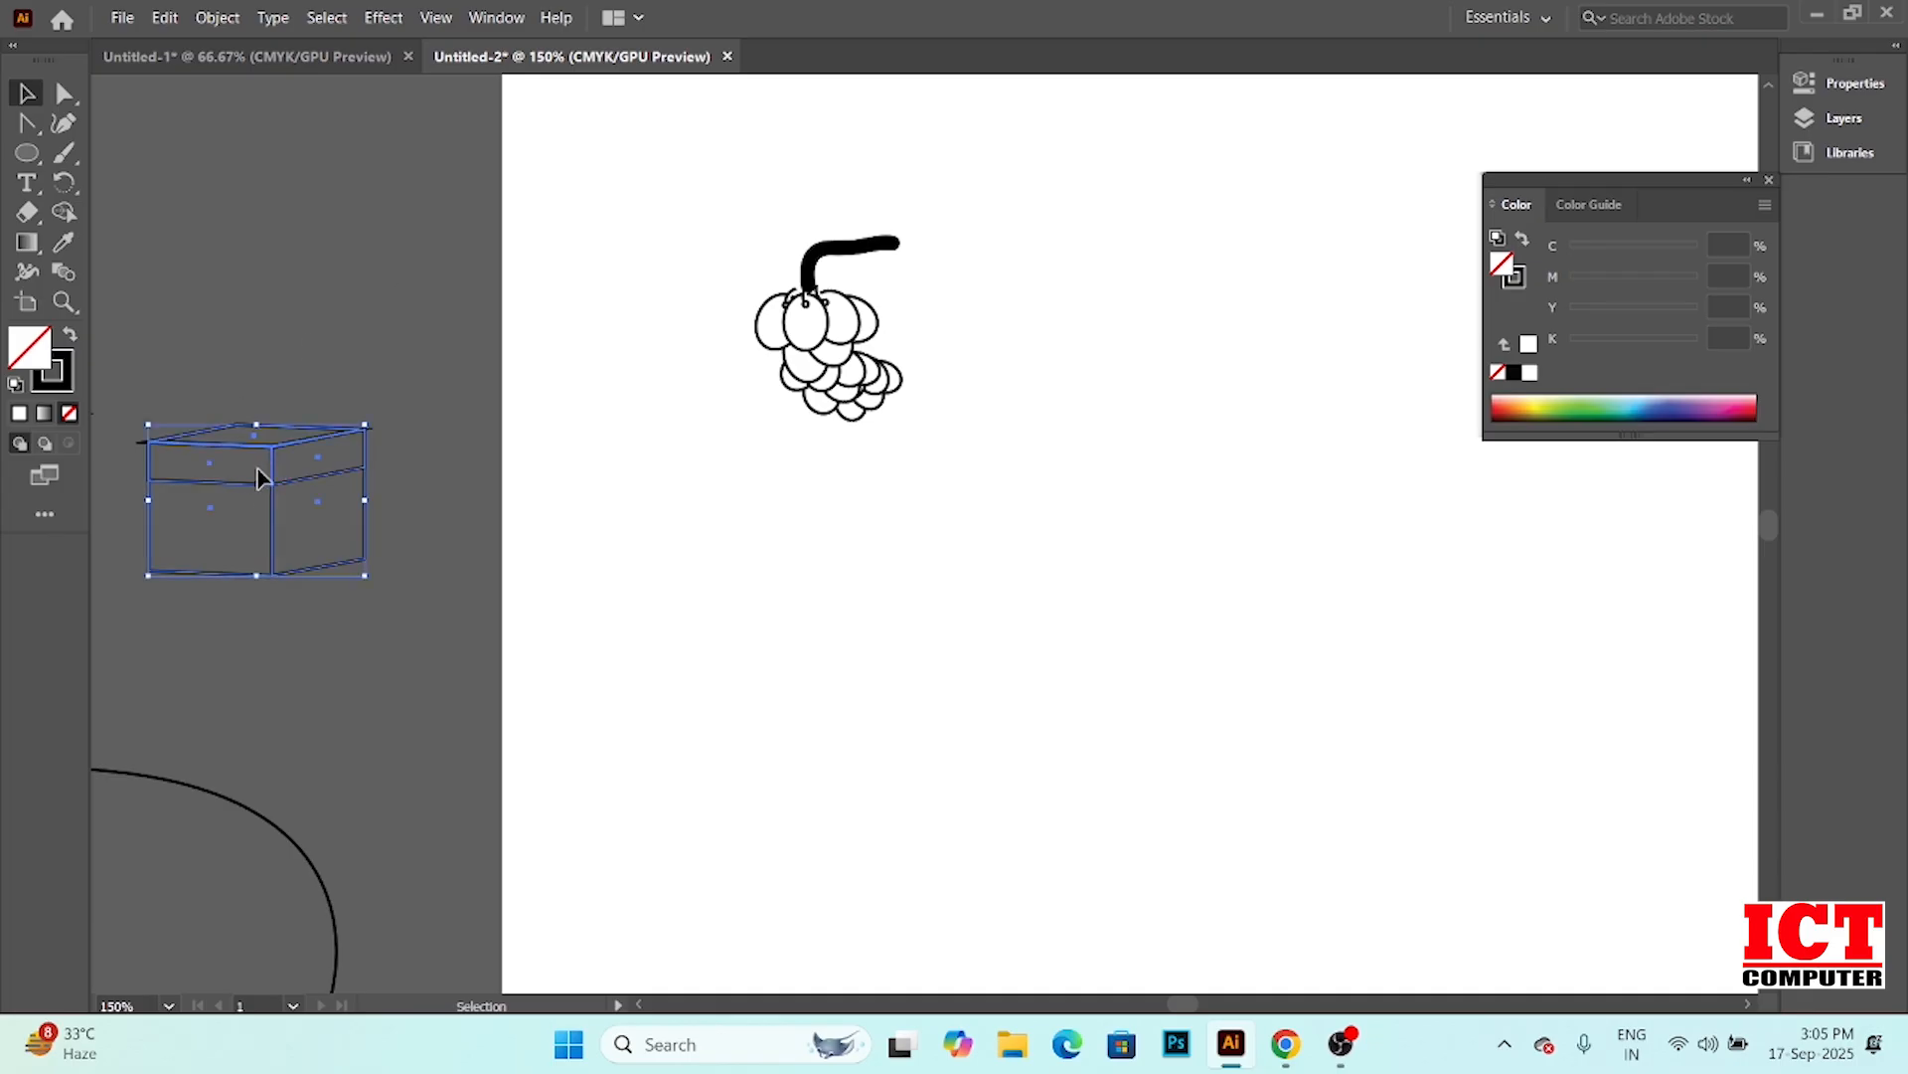
mouse_move(241, 454)
mouse_down()
mouse_move(429, 469)
mouse_move(1147, 278)
mouse_up()
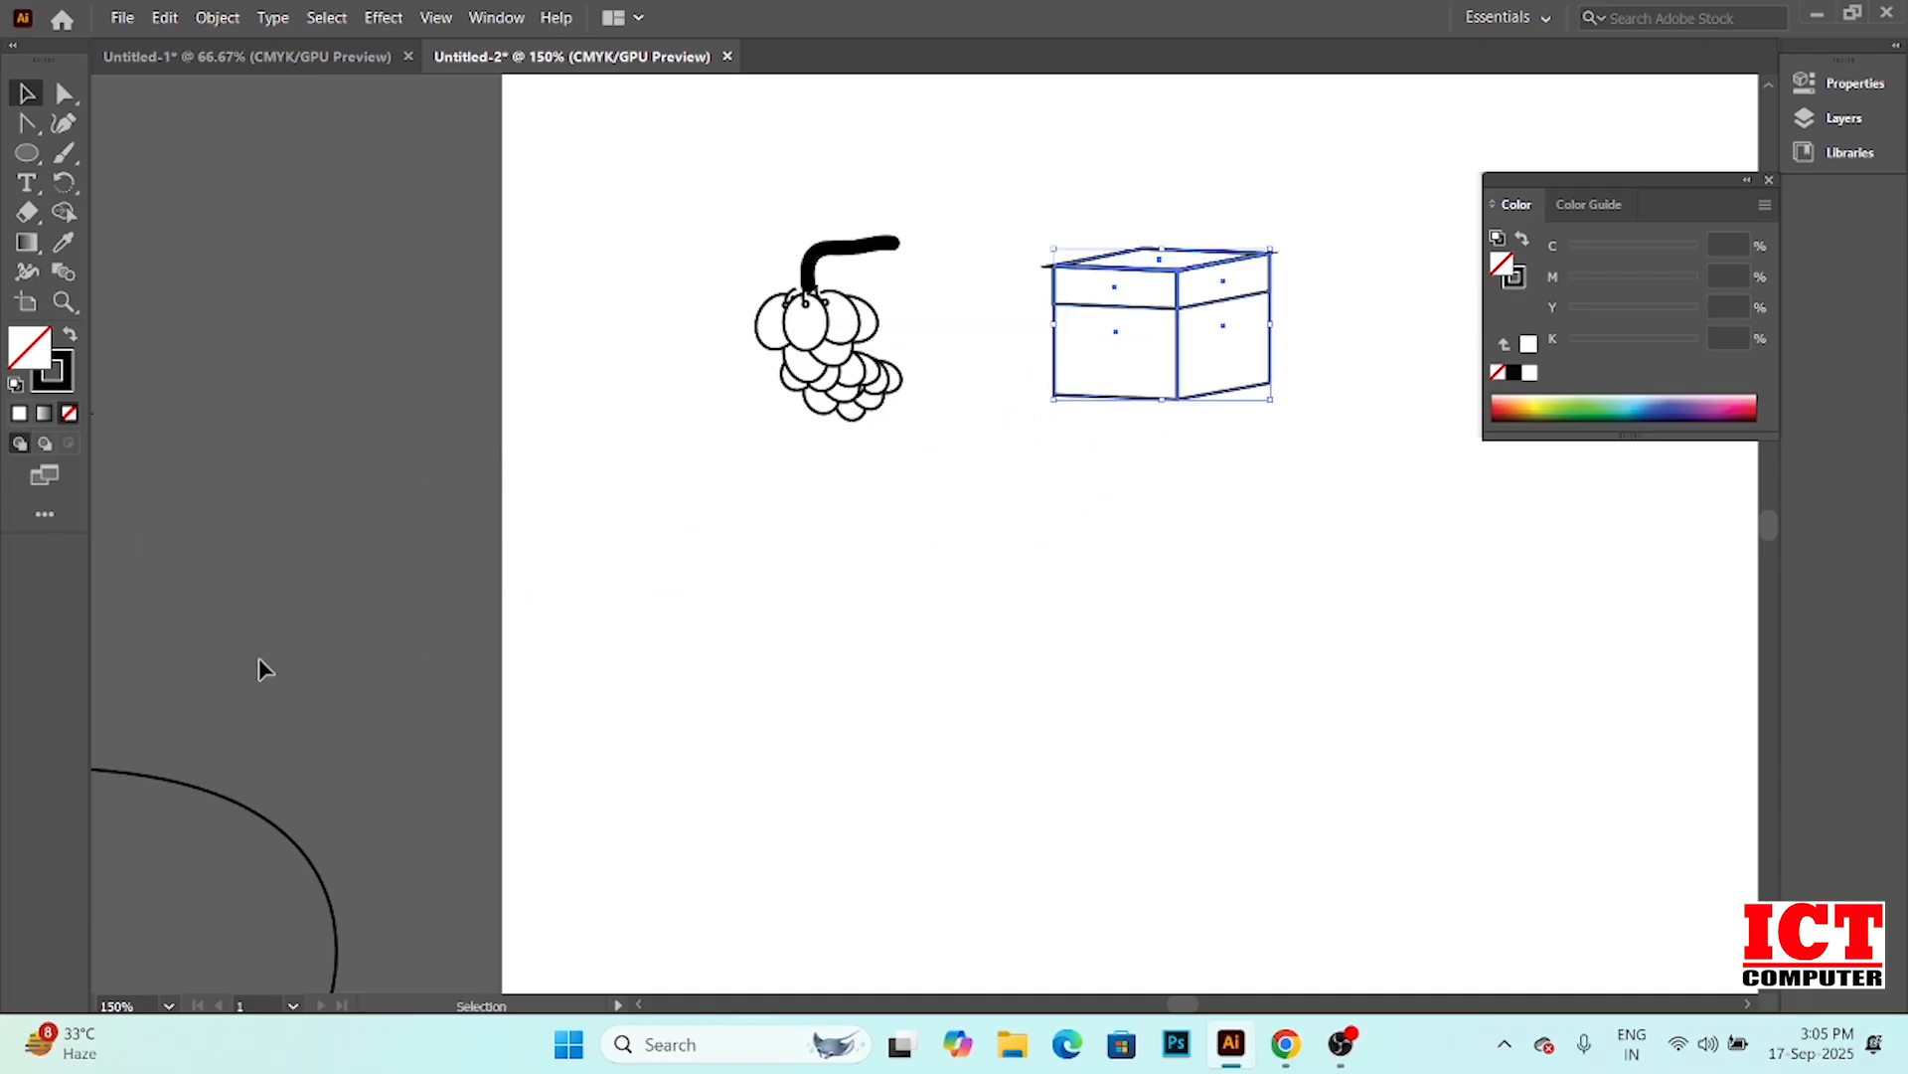
drag(170, 779, 975, 488)
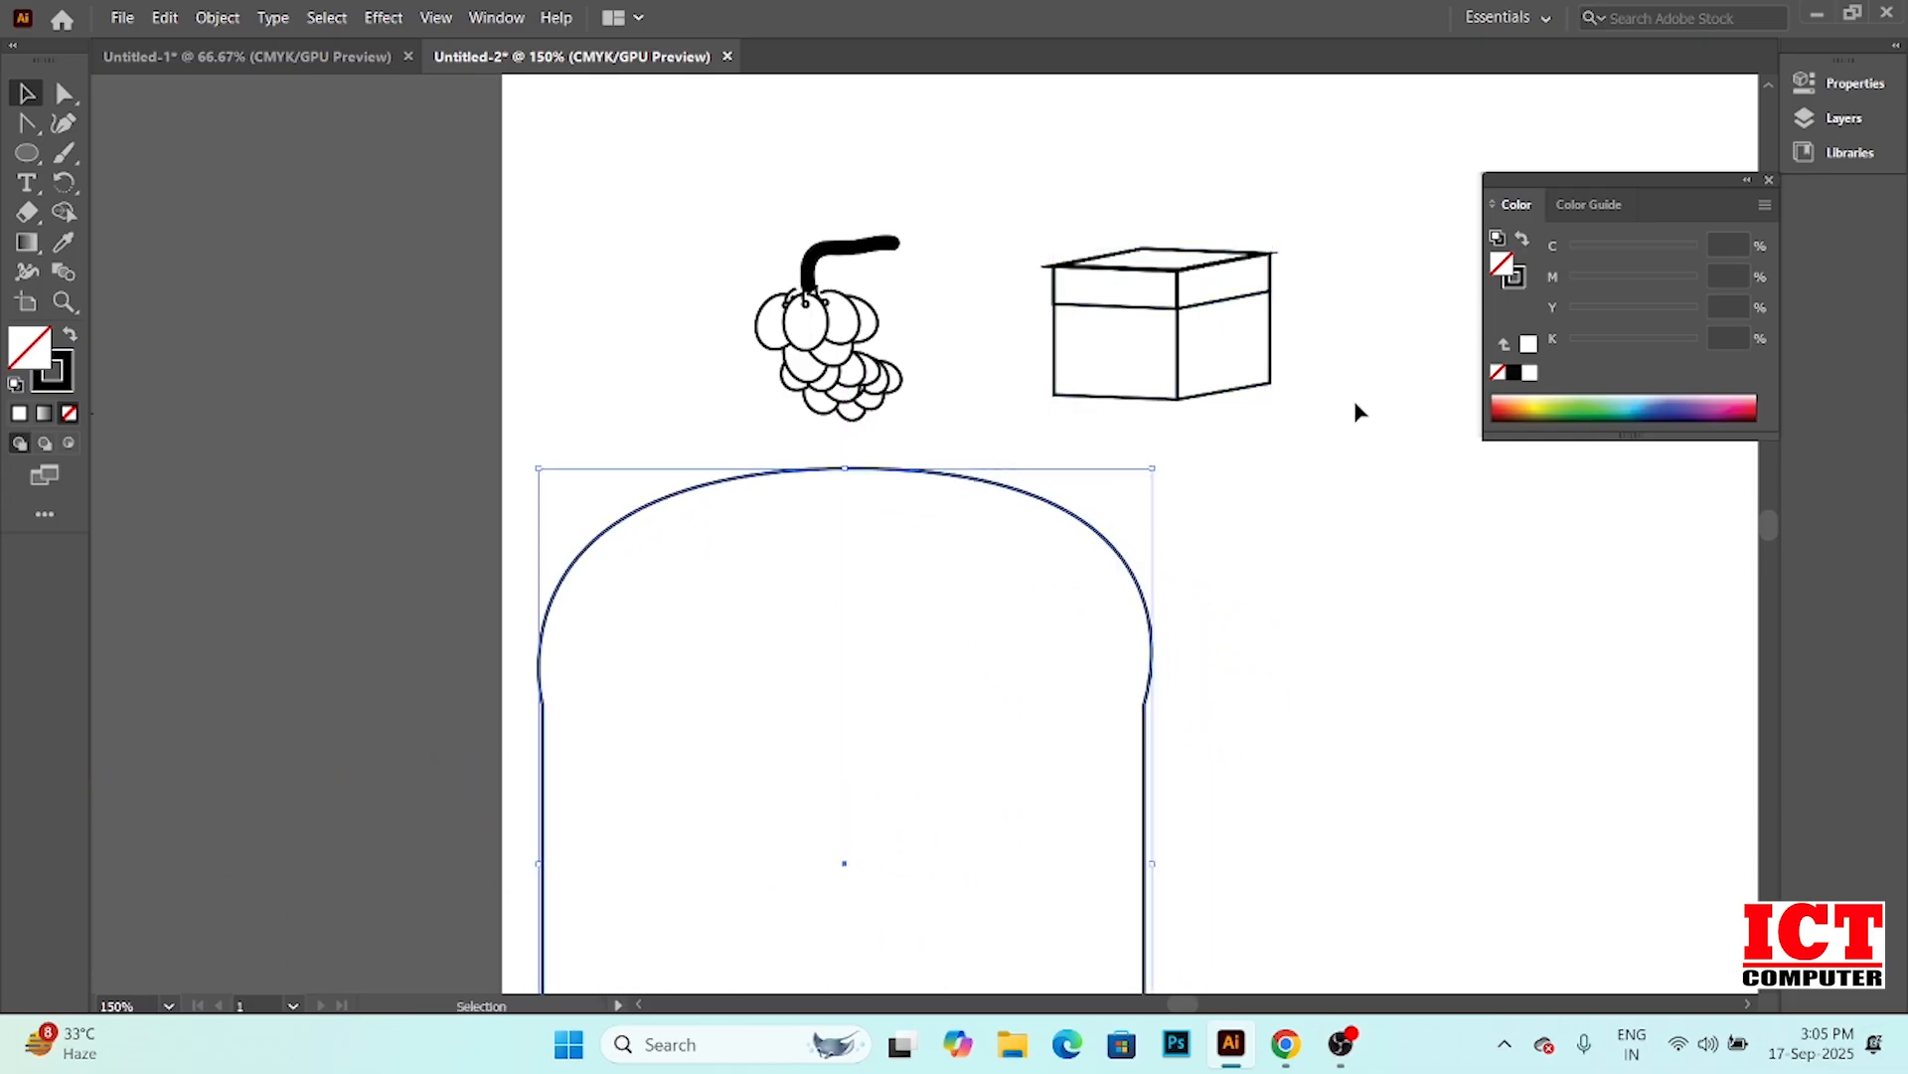
Move the remaining lidded box from the pasteboard onto the artboard, to the right of the round-topped outline
scroll(1360, 407, down, 2)
drag(772, 381, 867, 591)
drag(750, 446, 1449, 484)
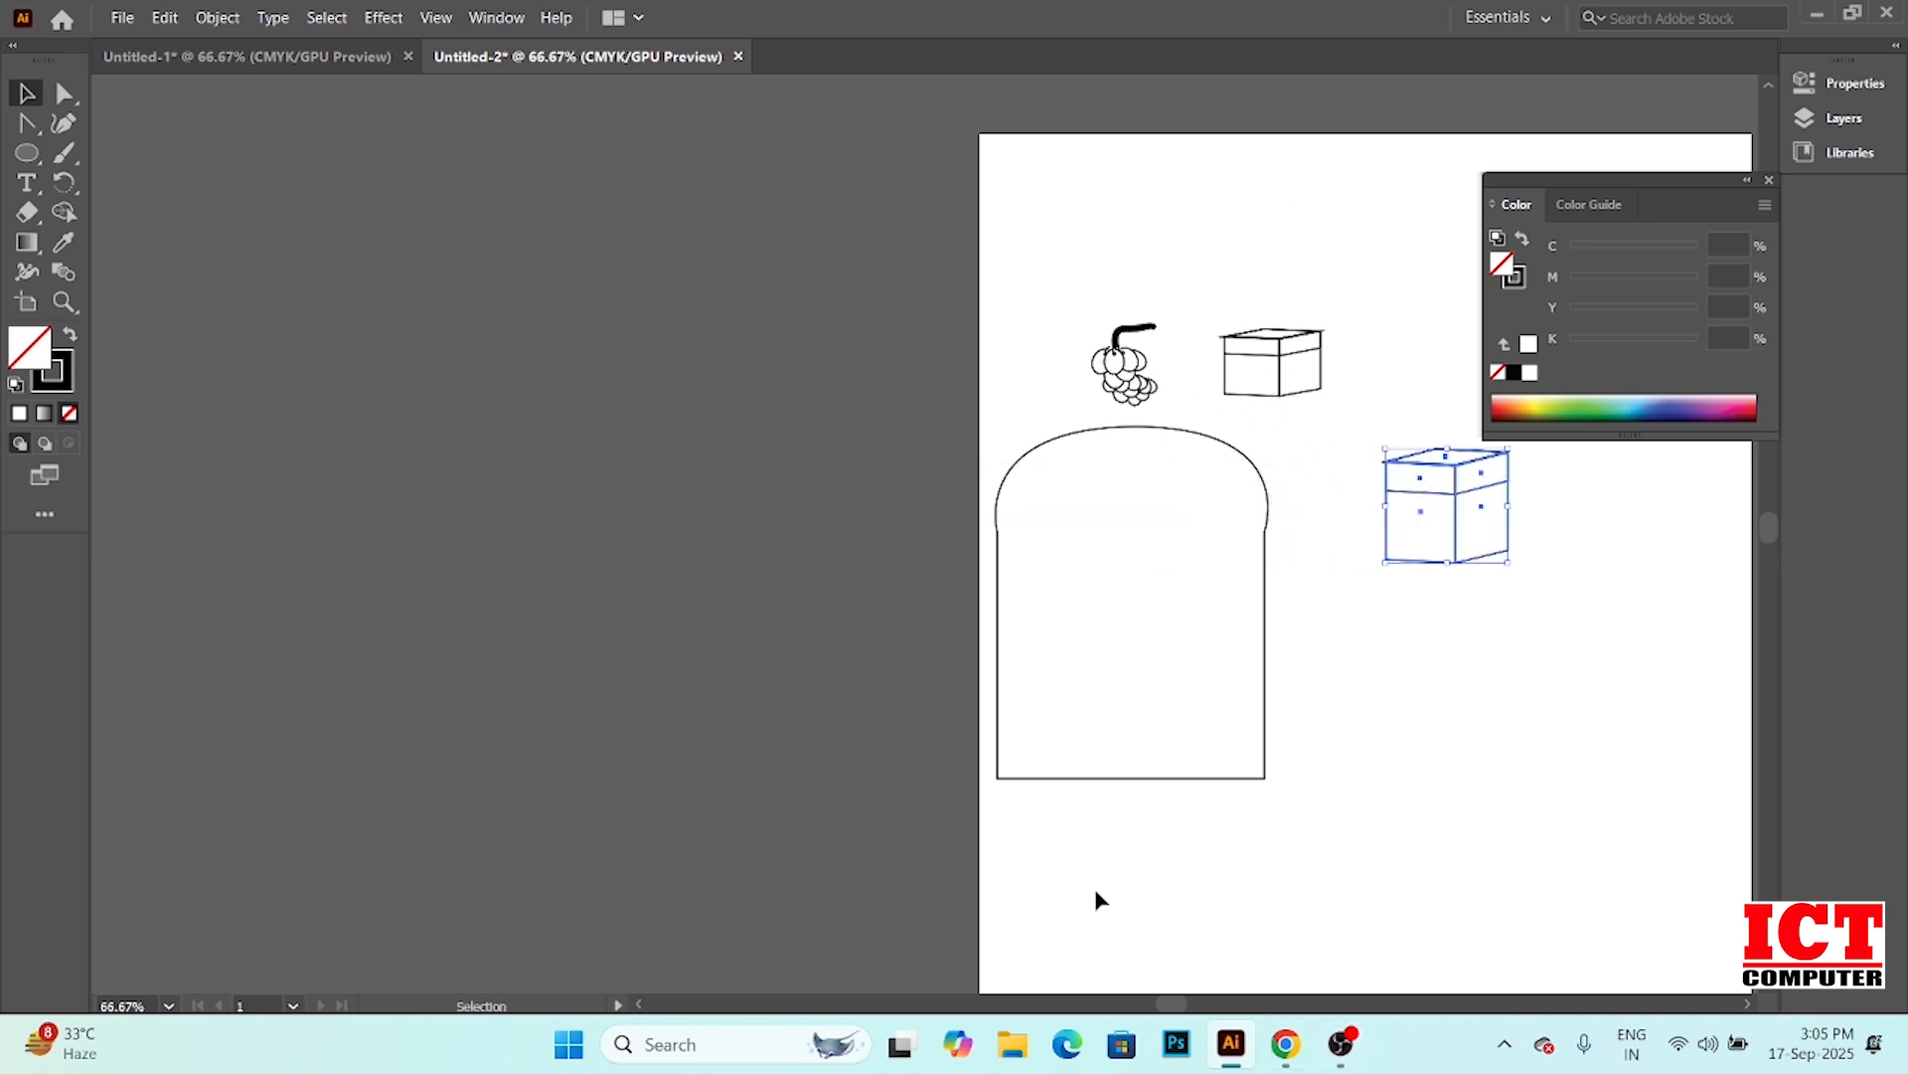
Move the egg to the artboard's upper right and the mango with its leaf below the second box
drag(1326, 712, 737, 732)
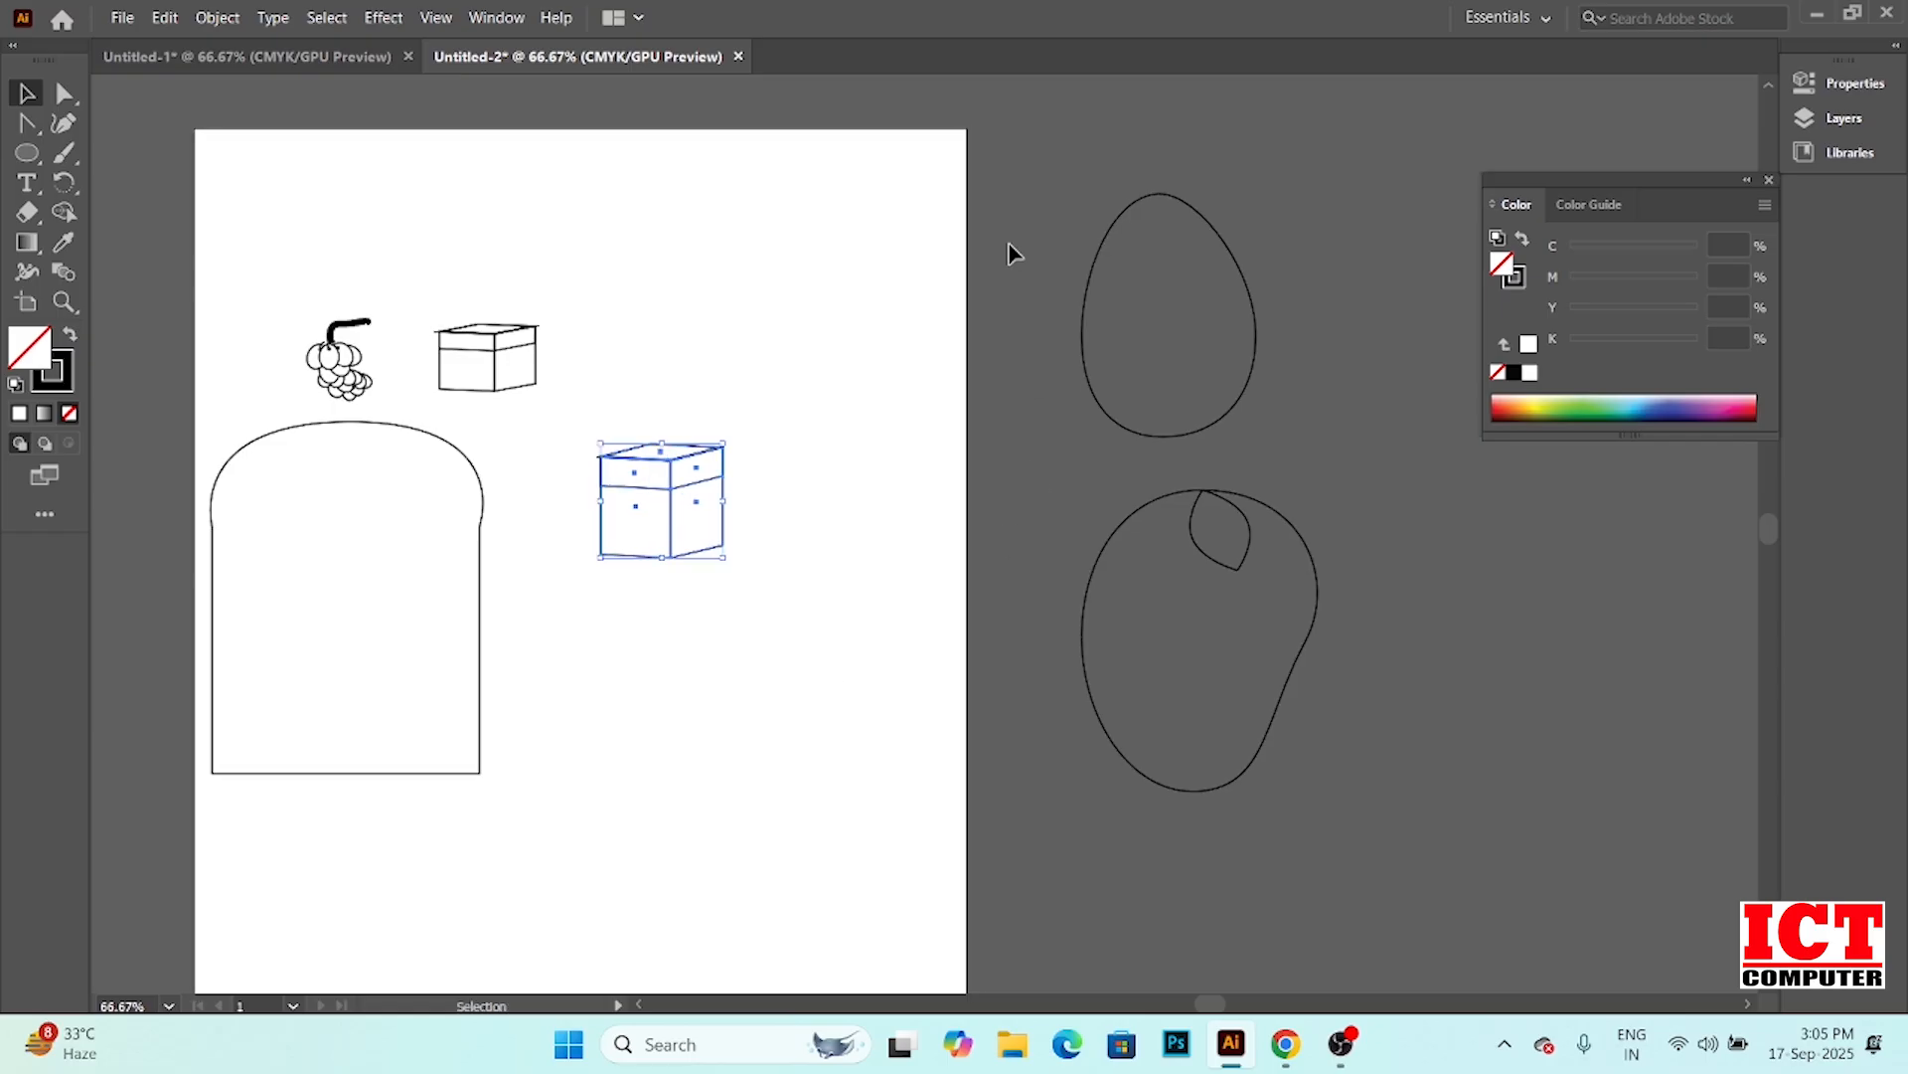
drag(1180, 199, 769, 165)
drag(1030, 407, 1400, 818)
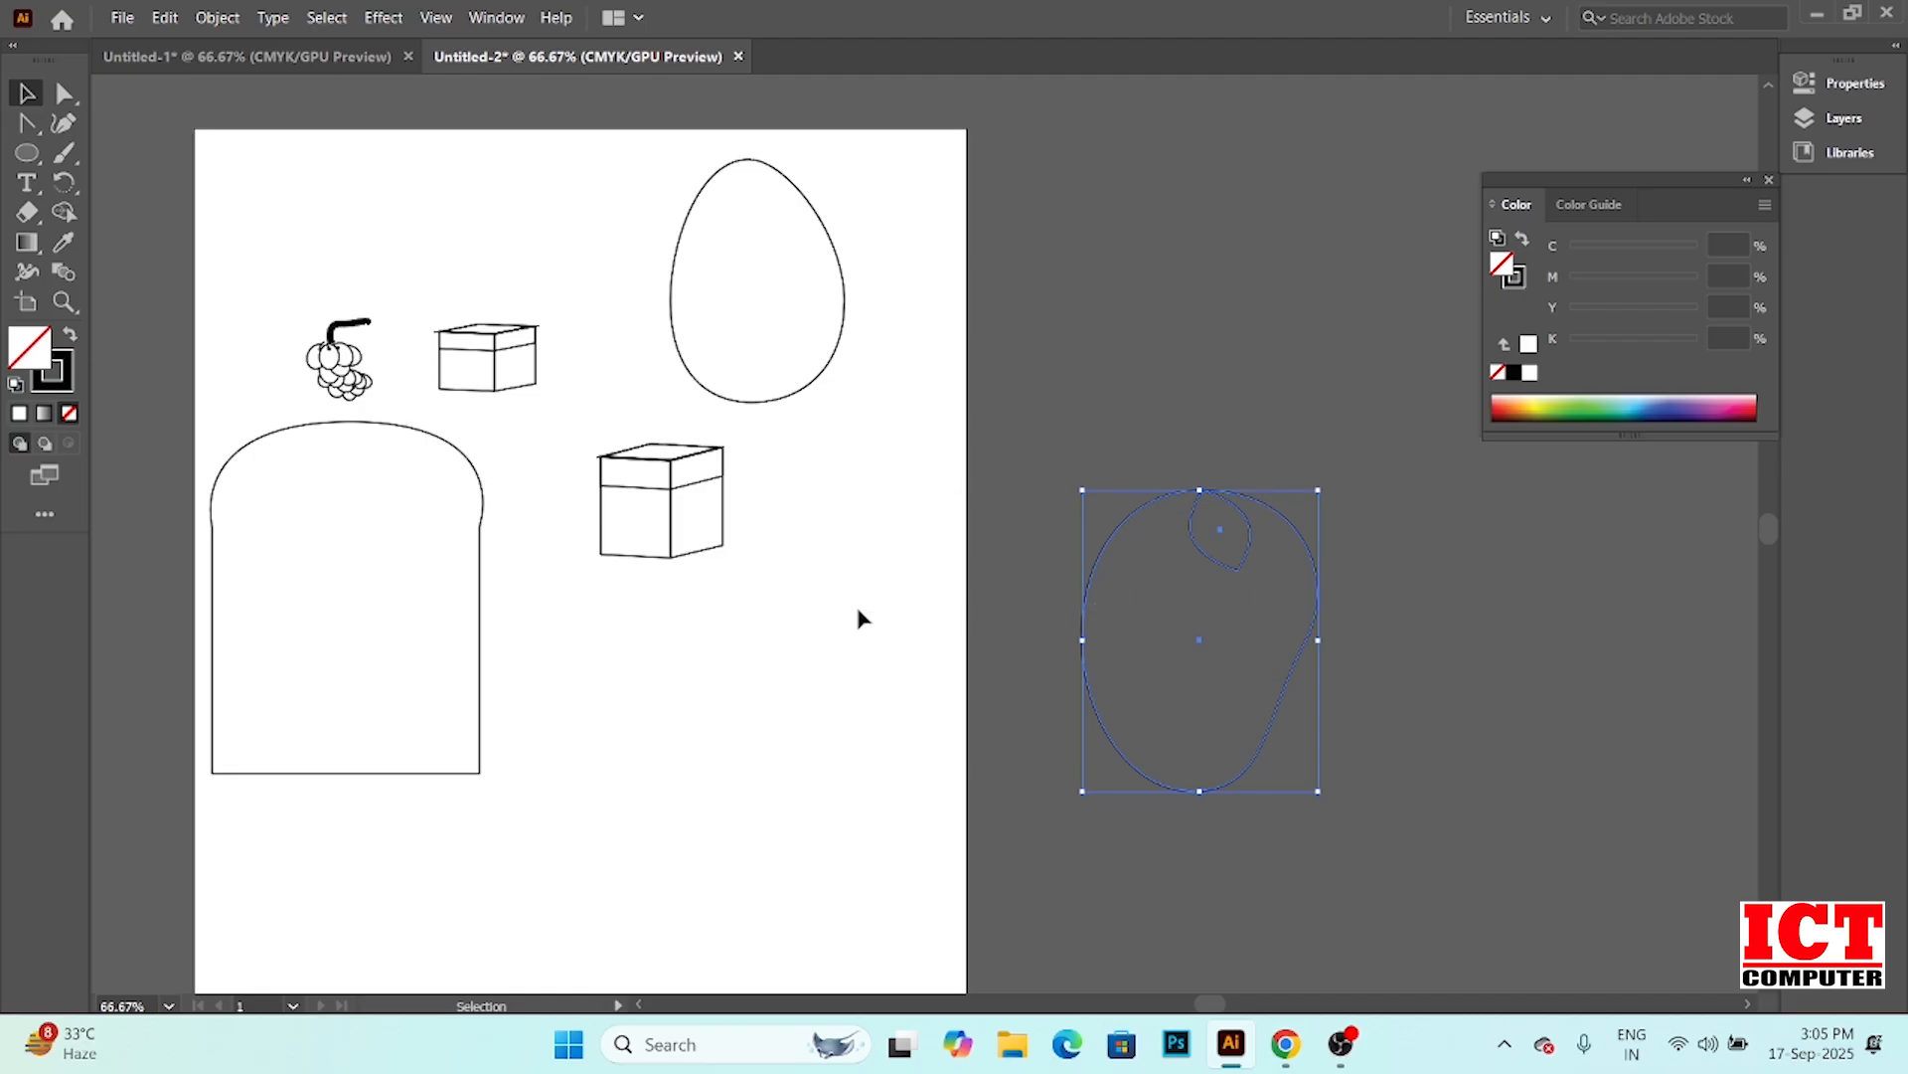
drag(1246, 497, 741, 593)
click(907, 608)
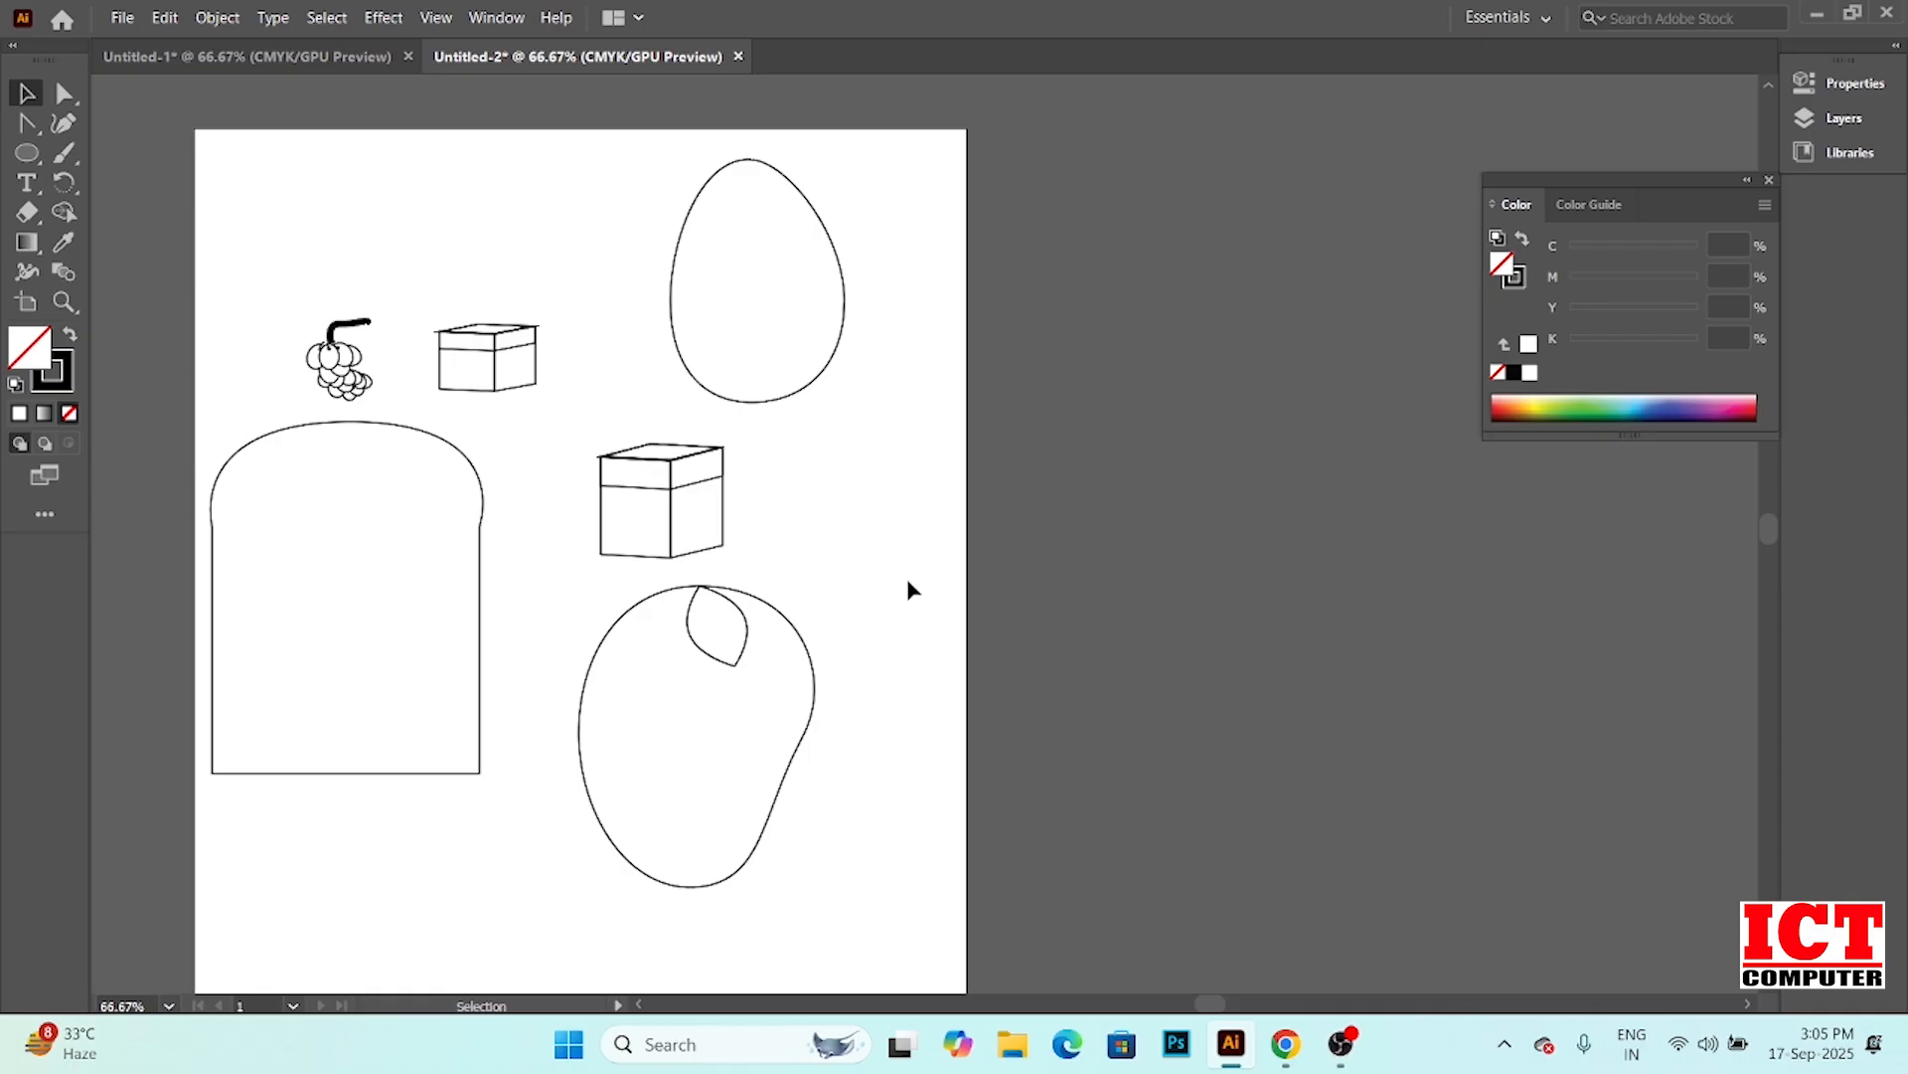